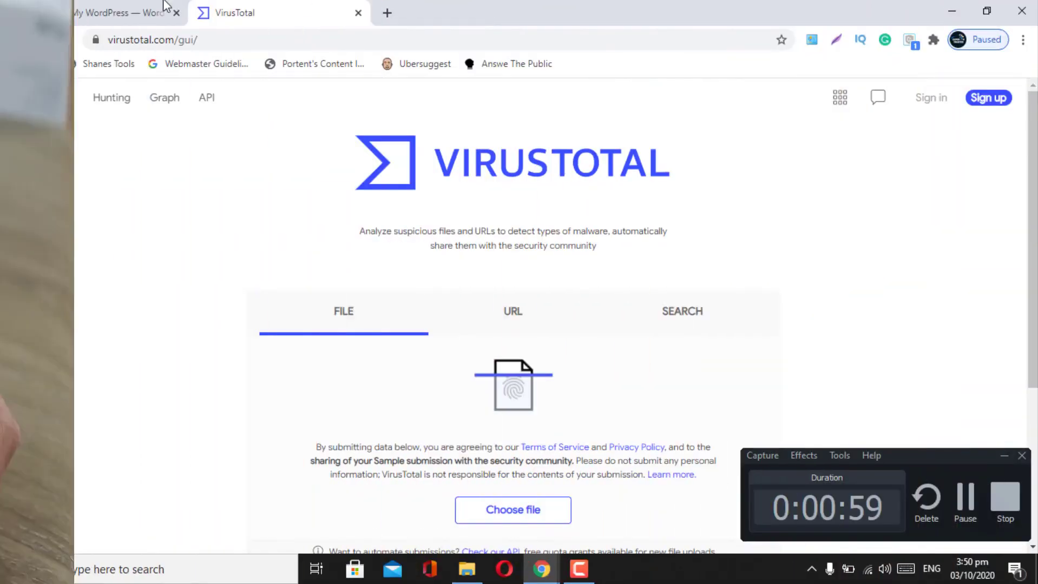
- Return to the WordPress Plugins admin page and scroll through the installed plugins list
{"action": "left_click", "coordinate": [98, 12]}
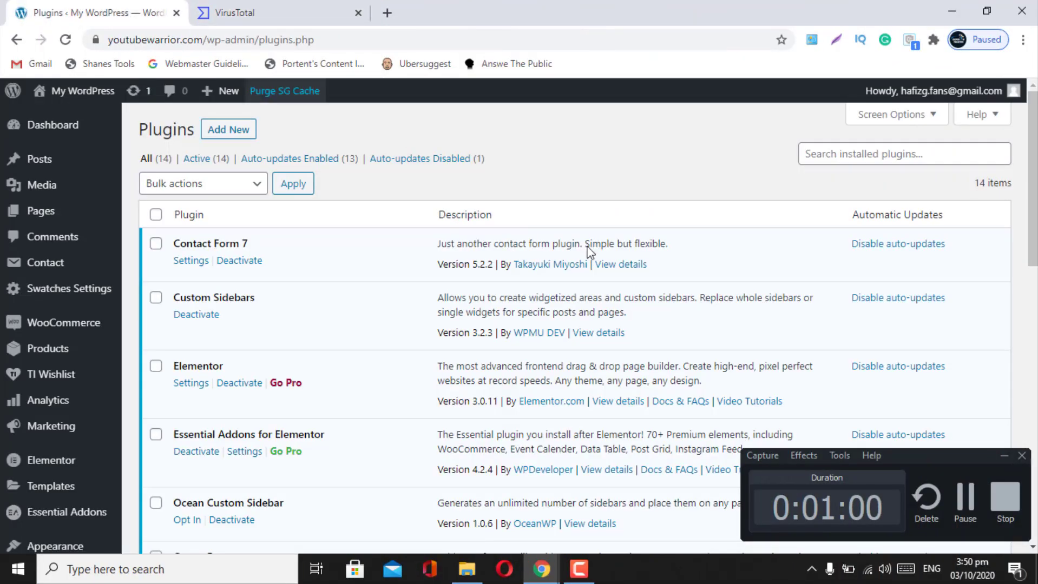
{"action": "left_click", "coordinate": [1002, 456]}
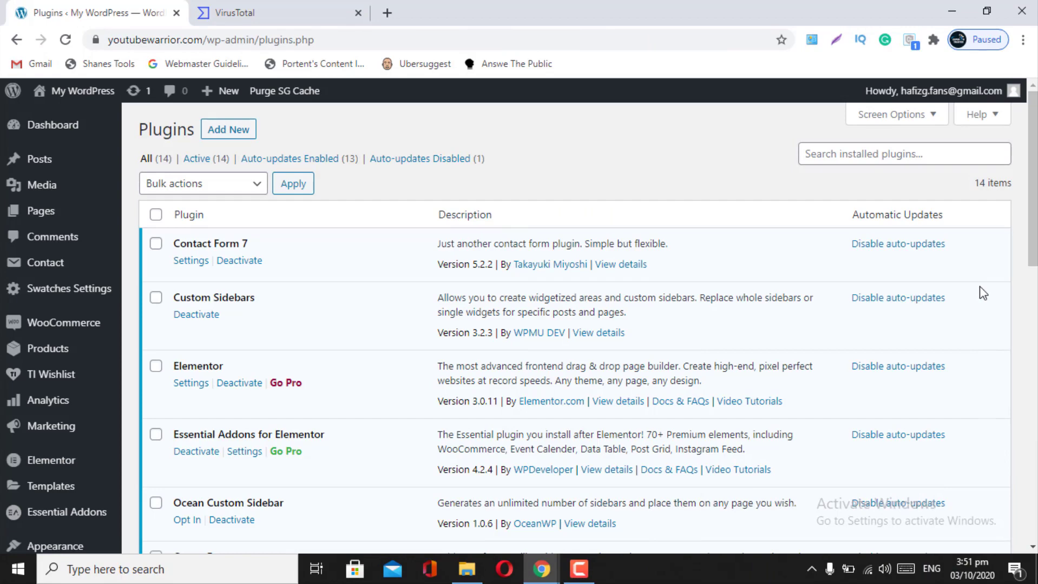
{"action": "mouse_move", "coordinate": [1033, 164]}
{"action": "left_mouse_down"}
{"action": "mouse_move", "coordinate": [1033, 415]}
{"action": "mouse_move", "coordinate": [1033, 164]}
{"action": "left_mouse_up"}
- Submit the newspaperxtheme archive from the Desktop to VirusTotal, getting a clean 0/52 result
{"action": "left_click", "coordinate": [256, 8]}
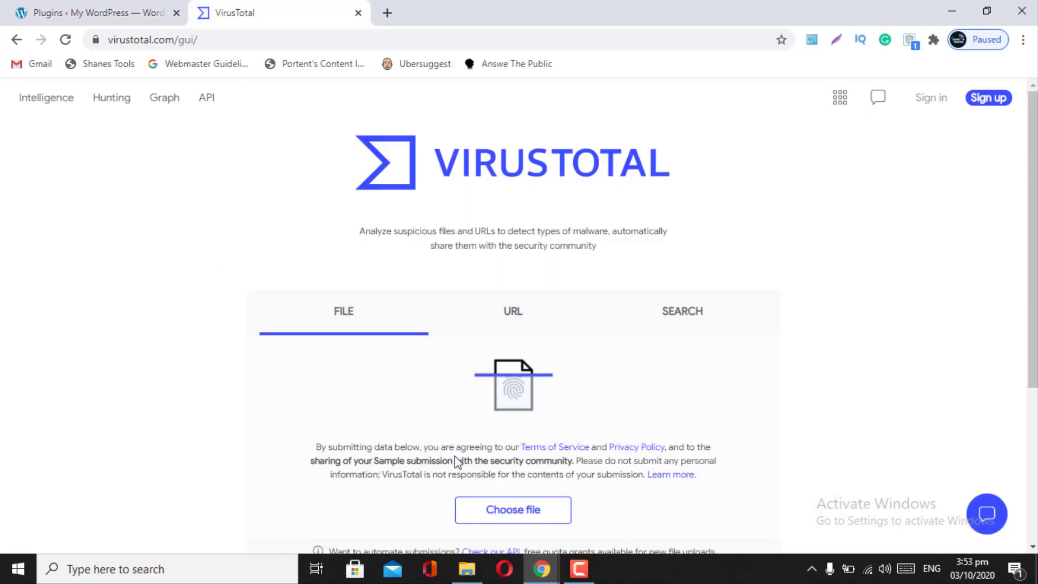
{"action": "left_click", "coordinate": [489, 514]}
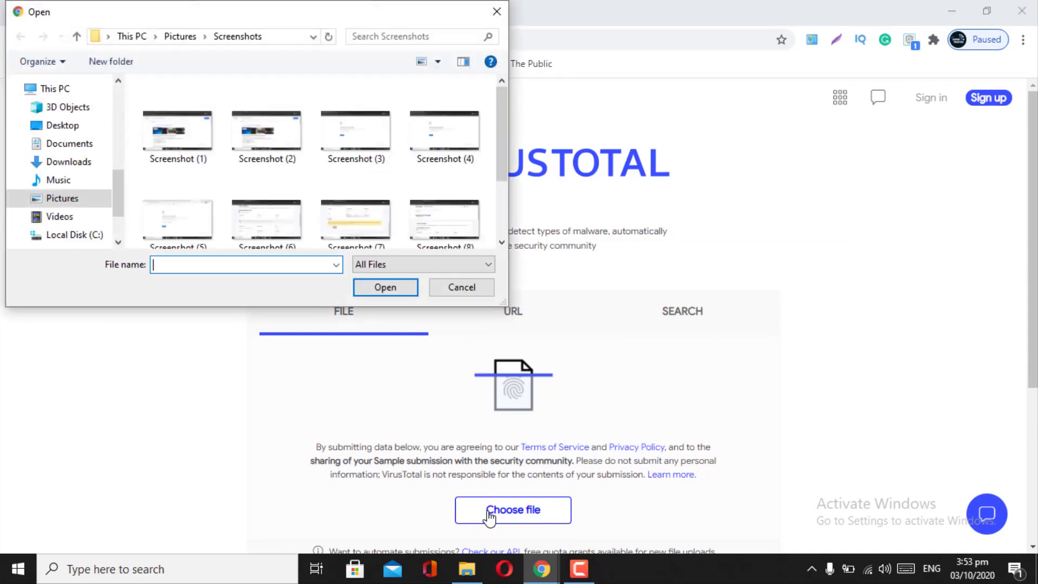
{"action": "left_click", "coordinate": [56, 127]}
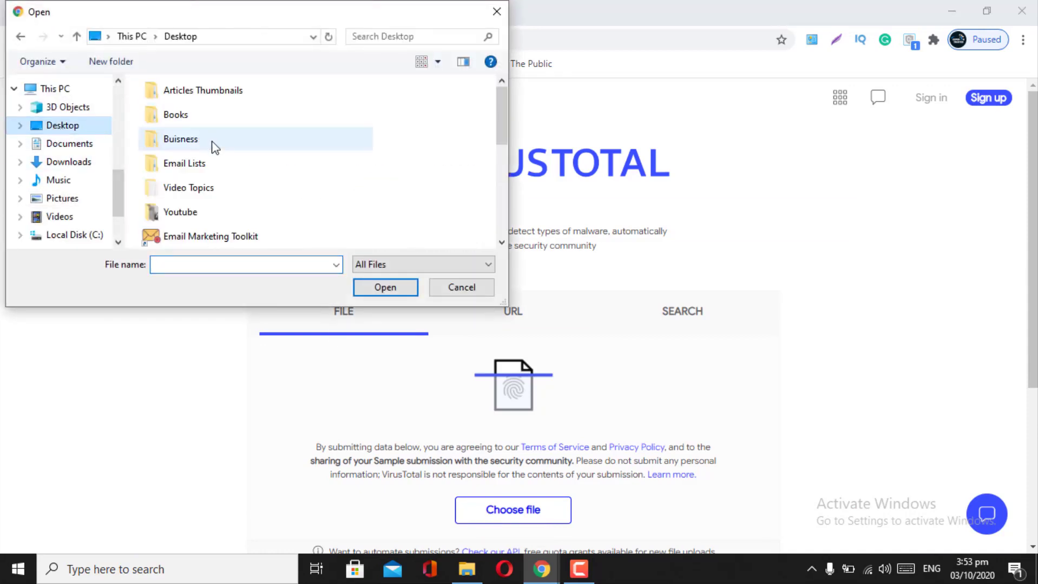
{"action": "scroll", "coordinate": [211, 145], "scroll_direction": "down", "scroll_amount": 5}
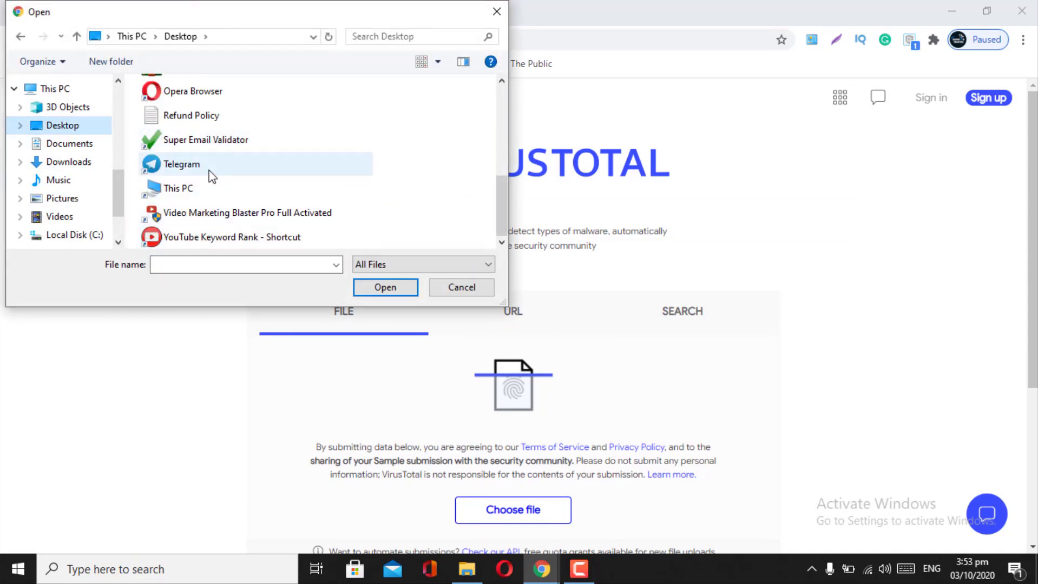
{"action": "scroll", "coordinate": [210, 179], "scroll_direction": "up", "scroll_amount": 5}
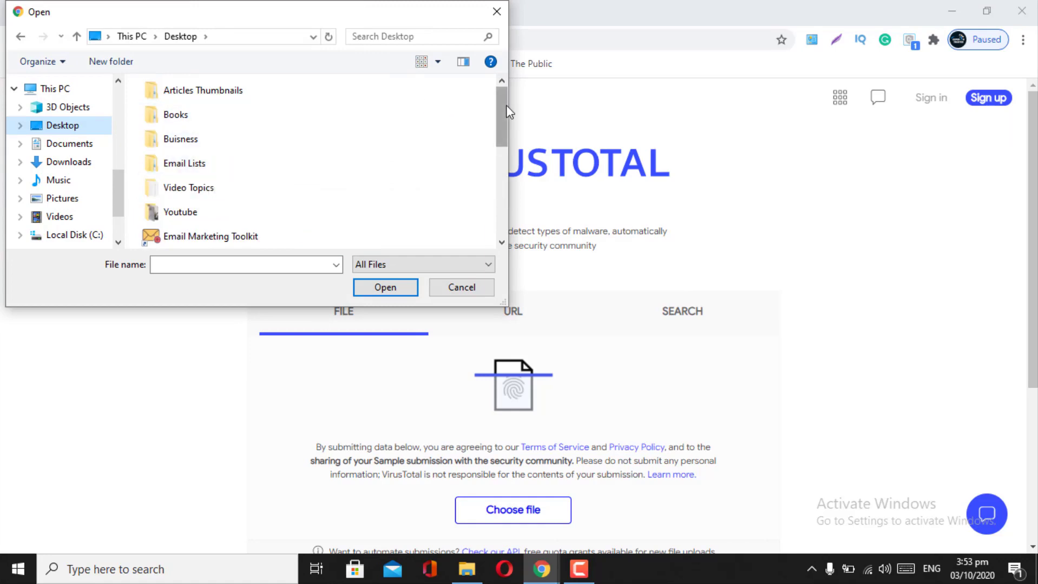
{"action": "left_click_drag", "start_coordinate": [506, 104], "coordinate": [502, 178]}
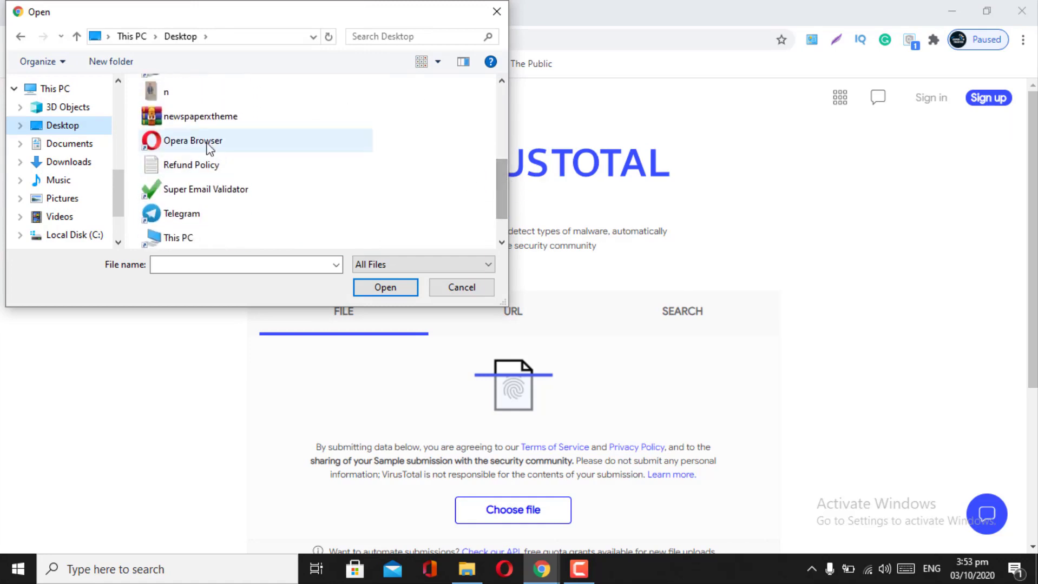
{"action": "left_click", "coordinate": [198, 118]}
{"action": "left_click", "coordinate": [384, 287]}
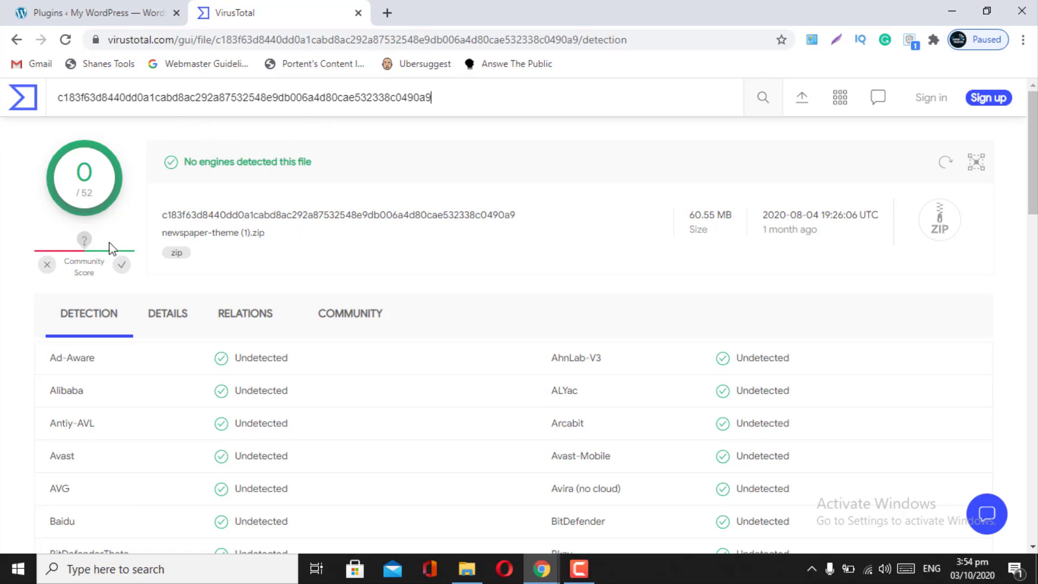
- Back on WordPress, scroll through the 14 installed plugins and bring up the Appearance submenu
{"action": "left_click", "coordinate": [118, 15]}
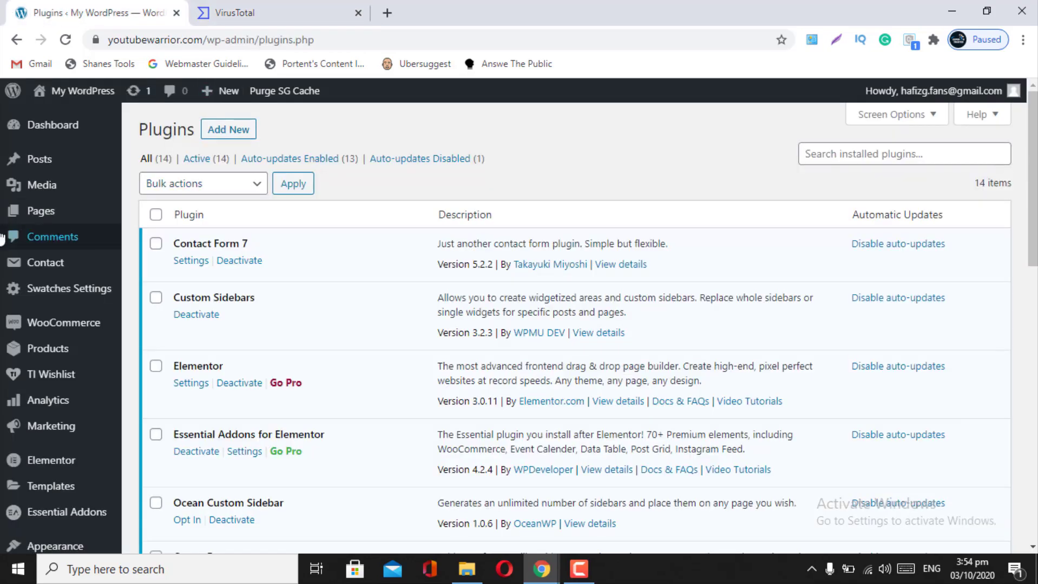
{"action": "scroll", "coordinate": [24, 363], "scroll_direction": "down", "scroll_amount": 8}
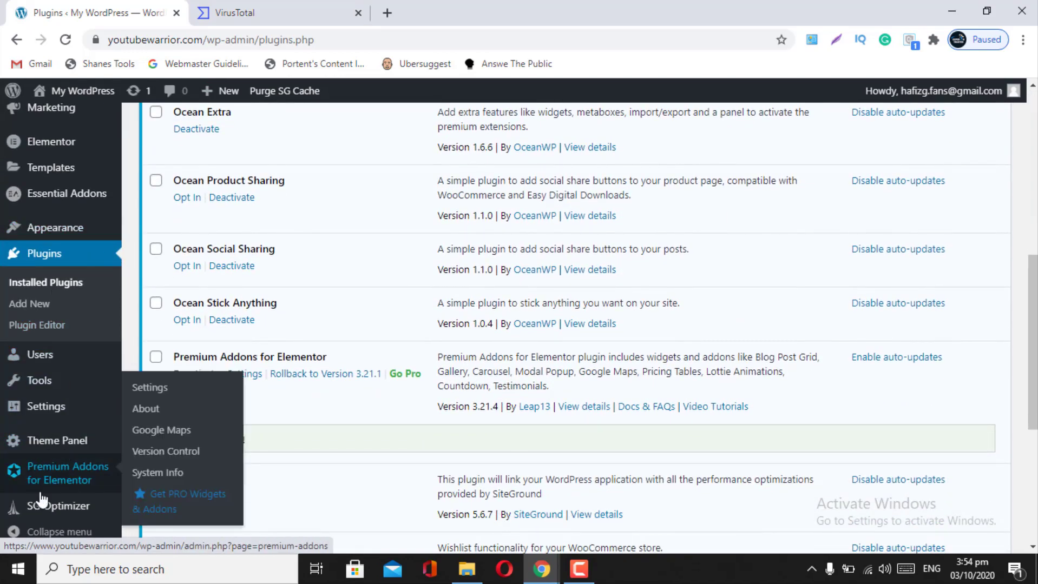
{"action": "scroll", "coordinate": [21, 476], "scroll_direction": "down", "scroll_amount": 2}
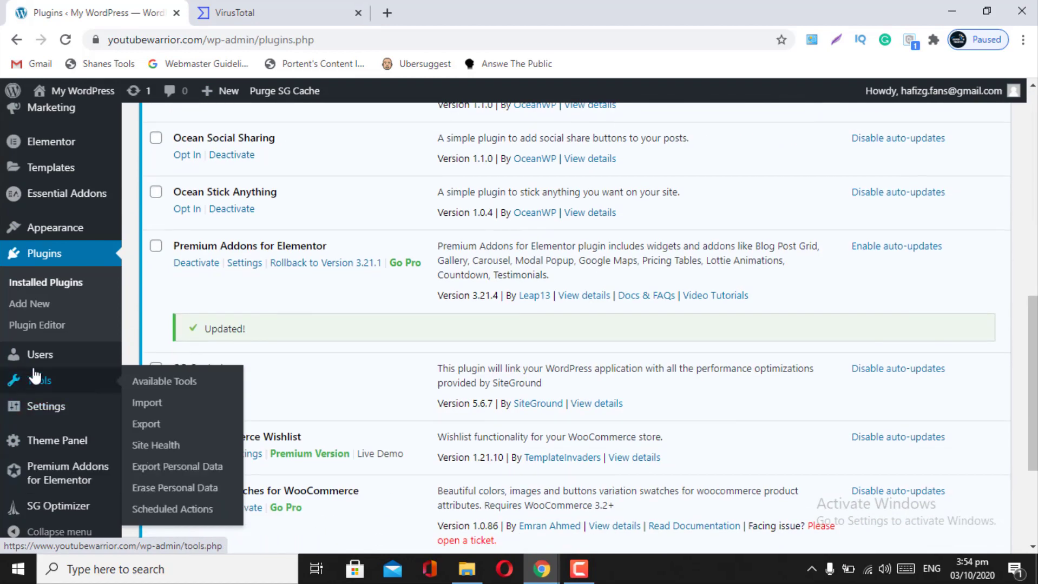
{"action": "scroll", "coordinate": [32, 380], "scroll_direction": "down", "scroll_amount": 3}
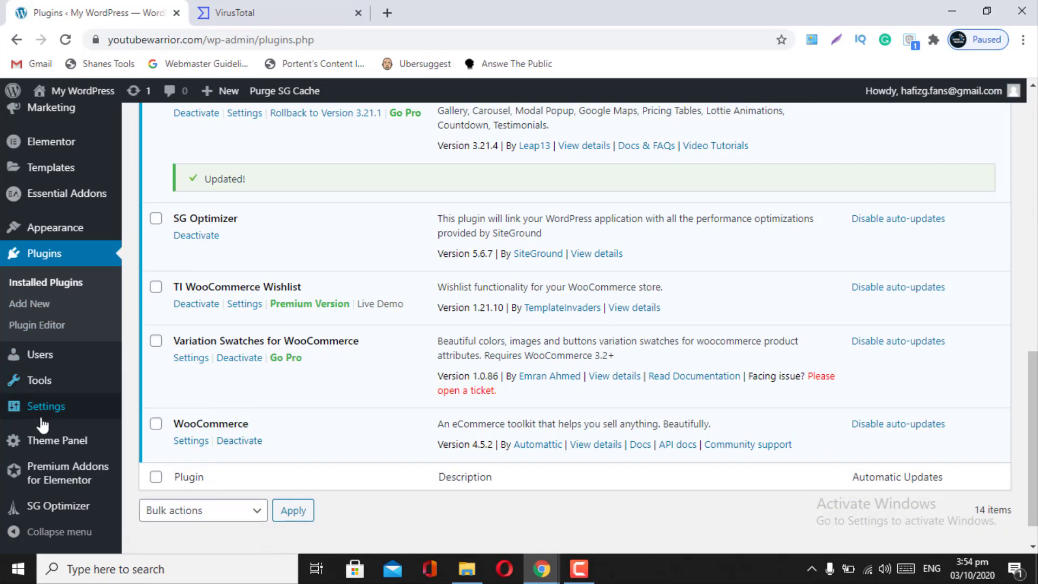
{"action": "scroll", "coordinate": [38, 467], "scroll_direction": "down", "scroll_amount": 1}
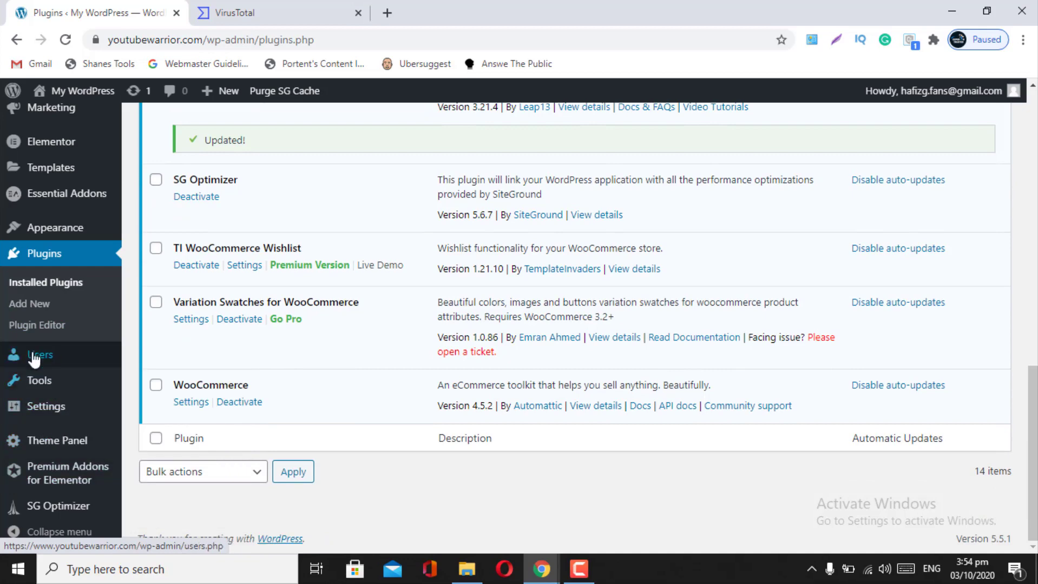
{"action": "scroll", "coordinate": [40, 357], "scroll_direction": "up", "scroll_amount": 2}
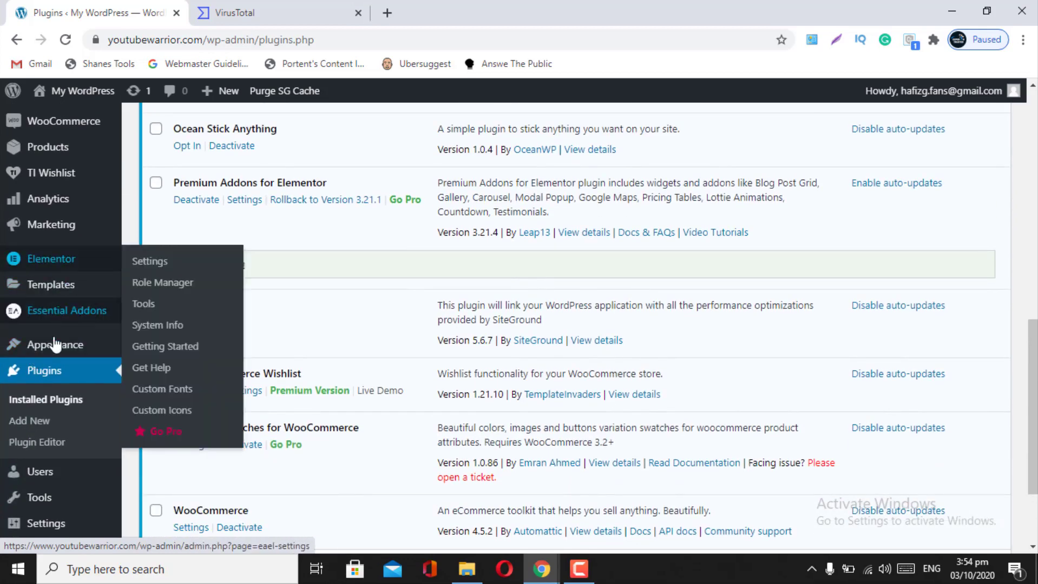
{"action": "mouse_move", "coordinate": [53, 349]}
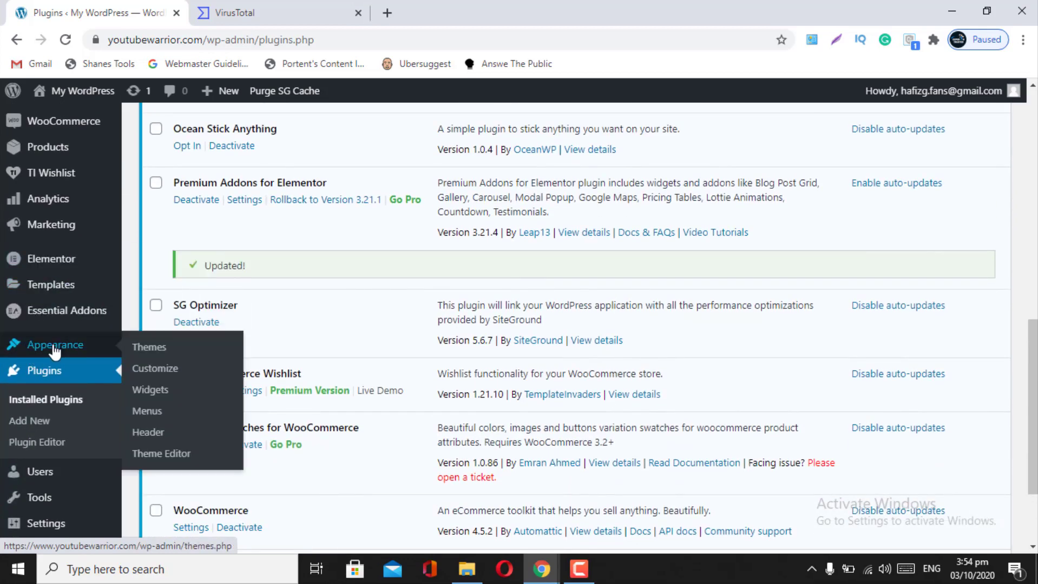
- Review the active OceanWP 1.8.9 theme on the Themes page, then go to Add Themes
{"action": "left_click", "coordinate": [159, 354]}
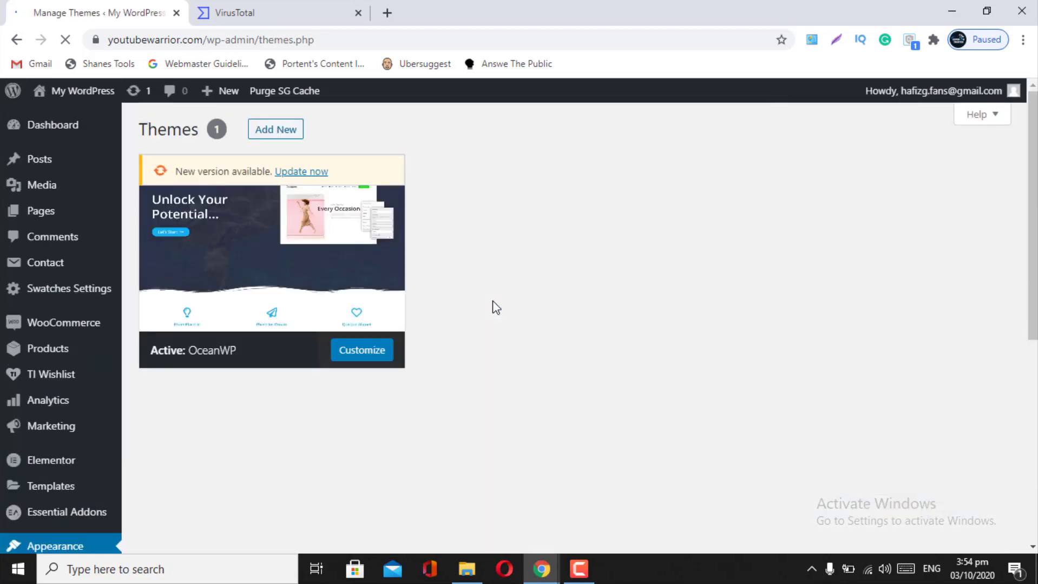
{"action": "scroll", "coordinate": [493, 307], "scroll_direction": "down", "scroll_amount": 6}
{"action": "scroll", "coordinate": [377, 408], "scroll_direction": "up", "scroll_amount": 7}
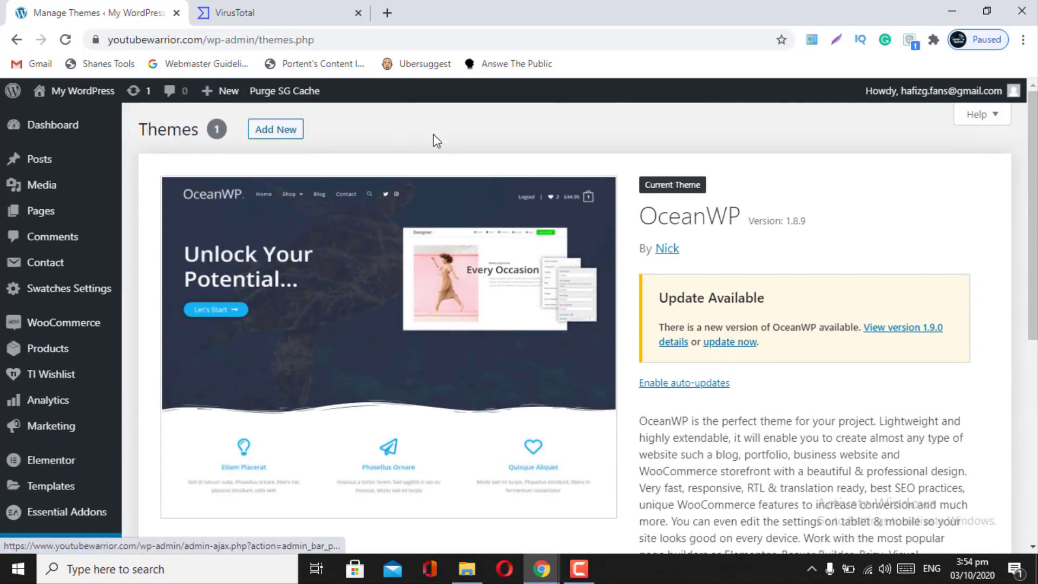
{"action": "left_click", "coordinate": [276, 130]}
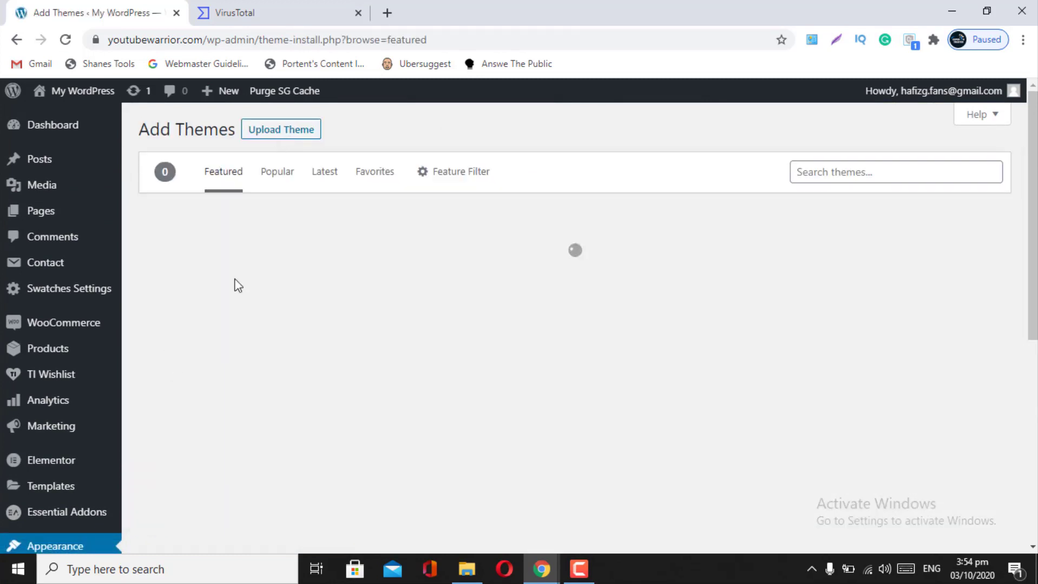
- Upload newspaperxtheme.zip as a new theme and start its installation
{"action": "left_click", "coordinate": [259, 137]}
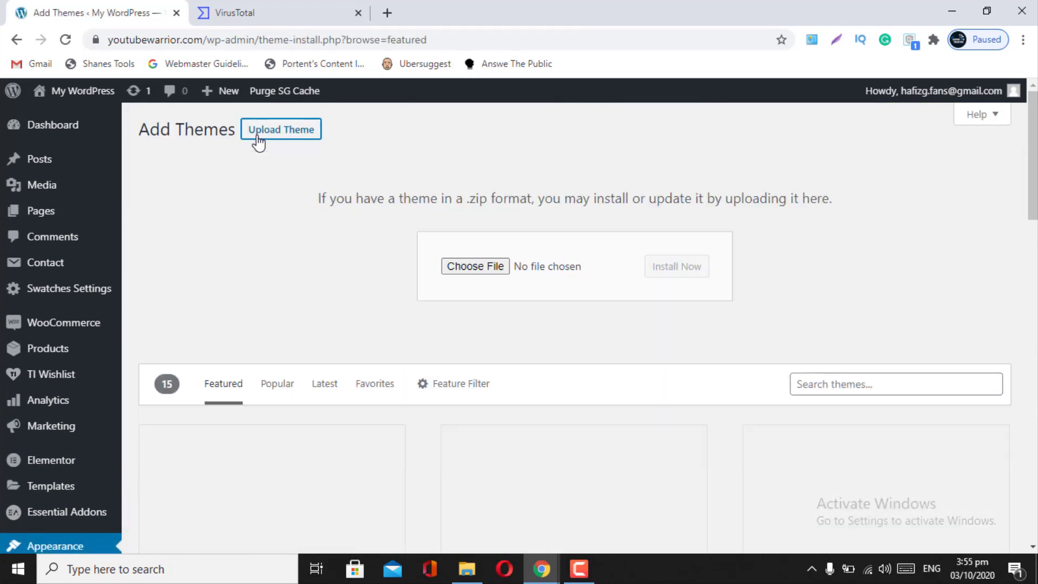
{"action": "left_click", "coordinate": [464, 268]}
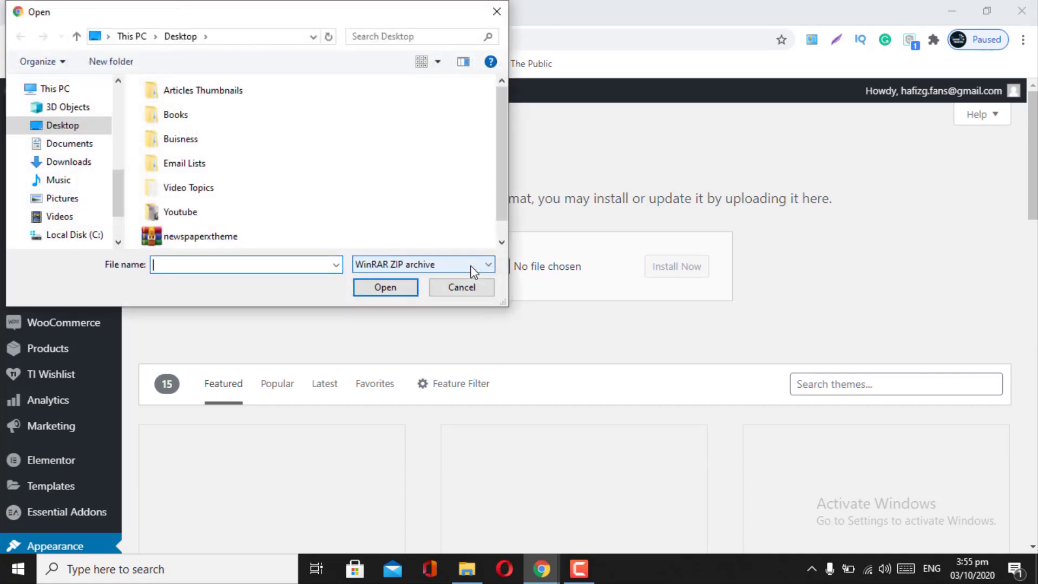
{"action": "left_click", "coordinate": [211, 241]}
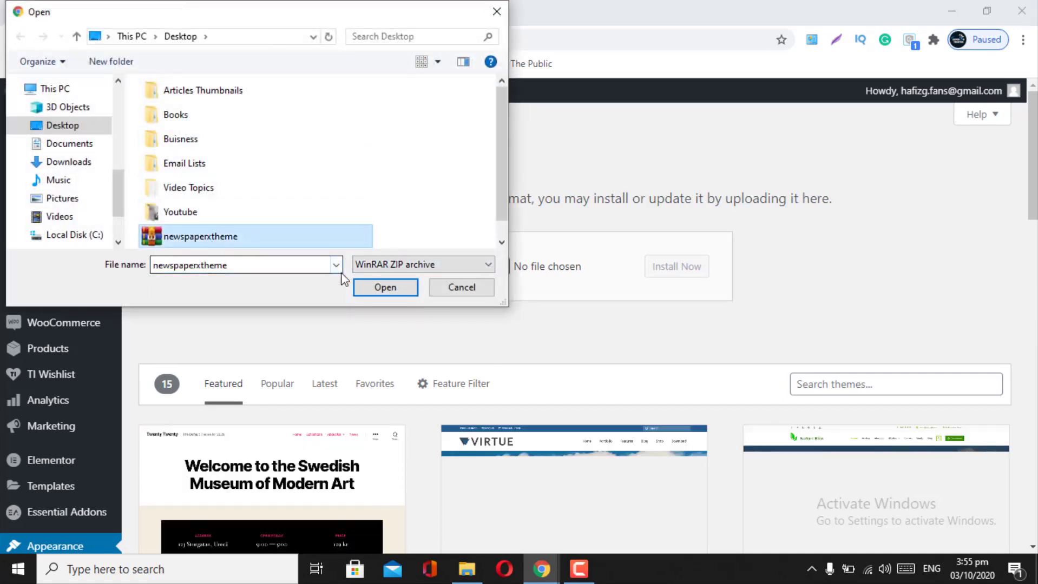
{"action": "left_click", "coordinate": [365, 282]}
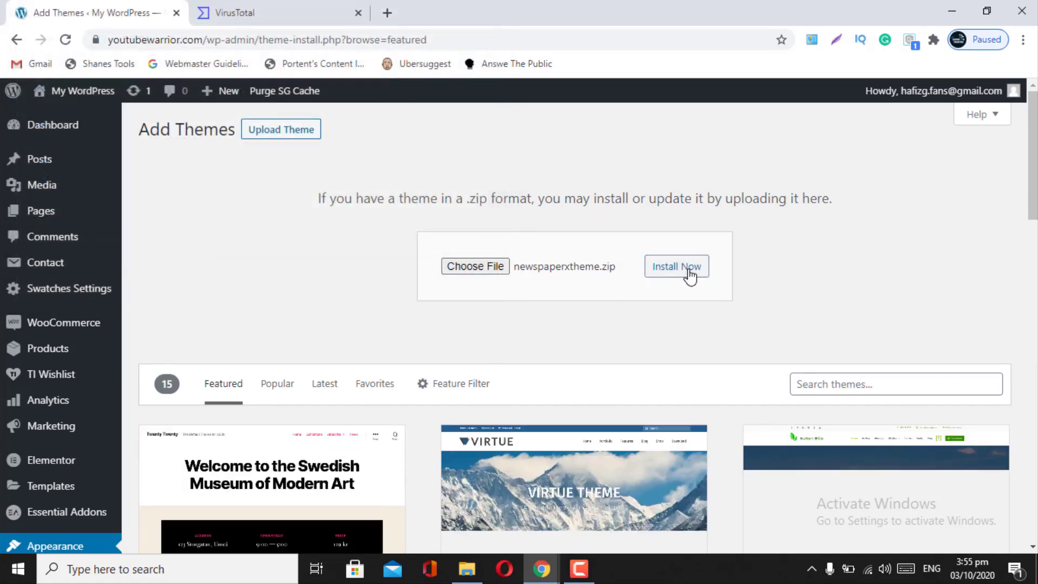
{"action": "left_click", "coordinate": [690, 276]}
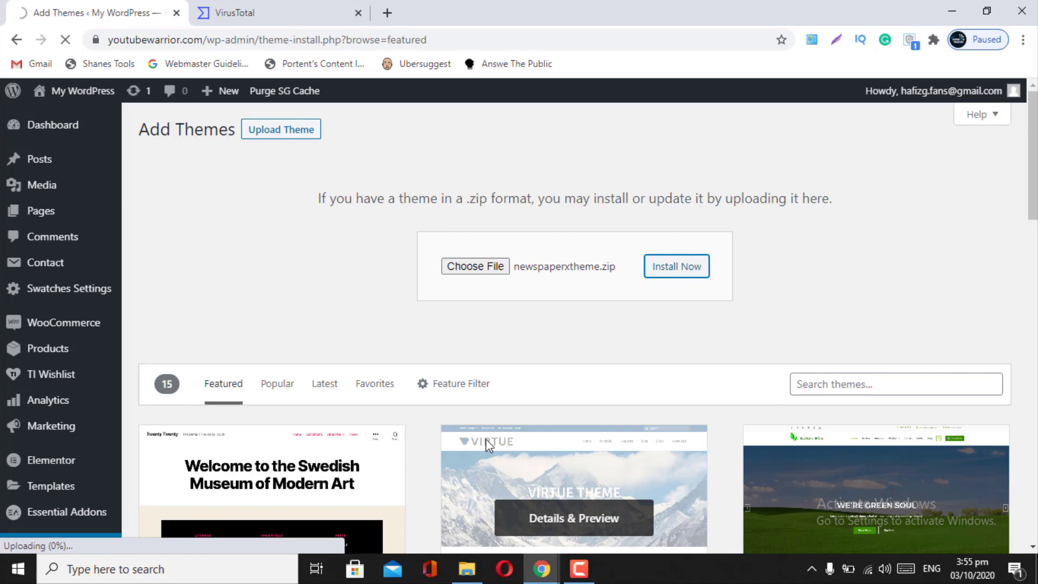
{"action": "scroll", "coordinate": [488, 444], "scroll_direction": "down", "scroll_amount": 2}
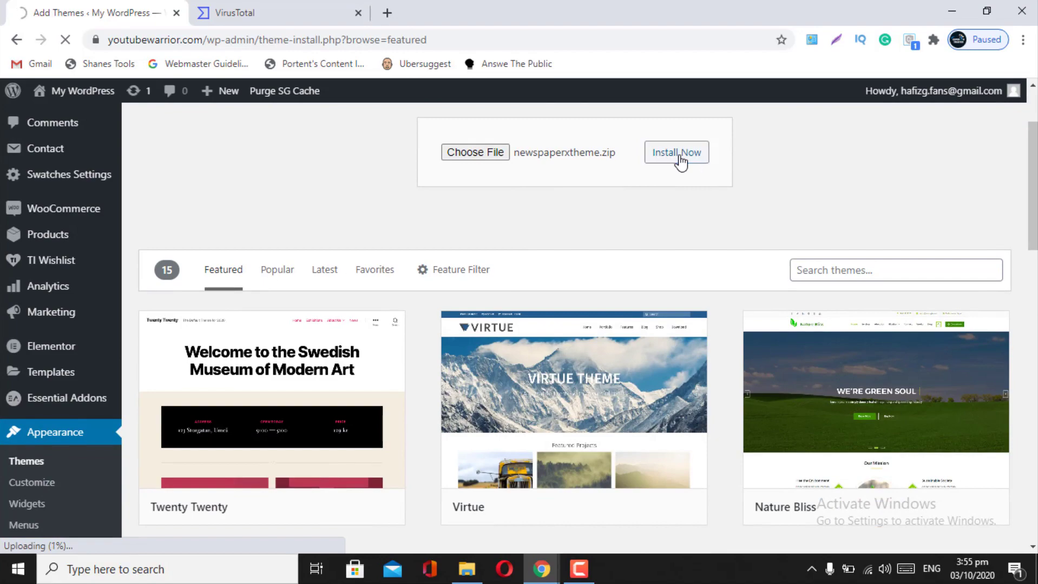
{"action": "scroll", "coordinate": [440, 282], "scroll_direction": "up", "scroll_amount": 2}
{"action": "scroll", "coordinate": [440, 282], "scroll_direction": "down", "scroll_amount": 20}
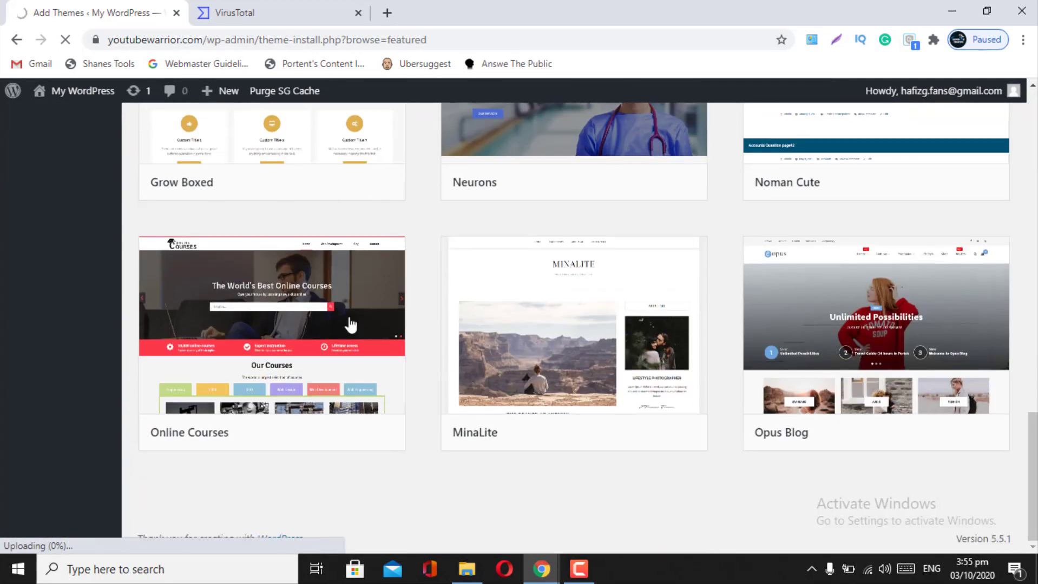
{"action": "mouse_move", "coordinate": [292, 341]}
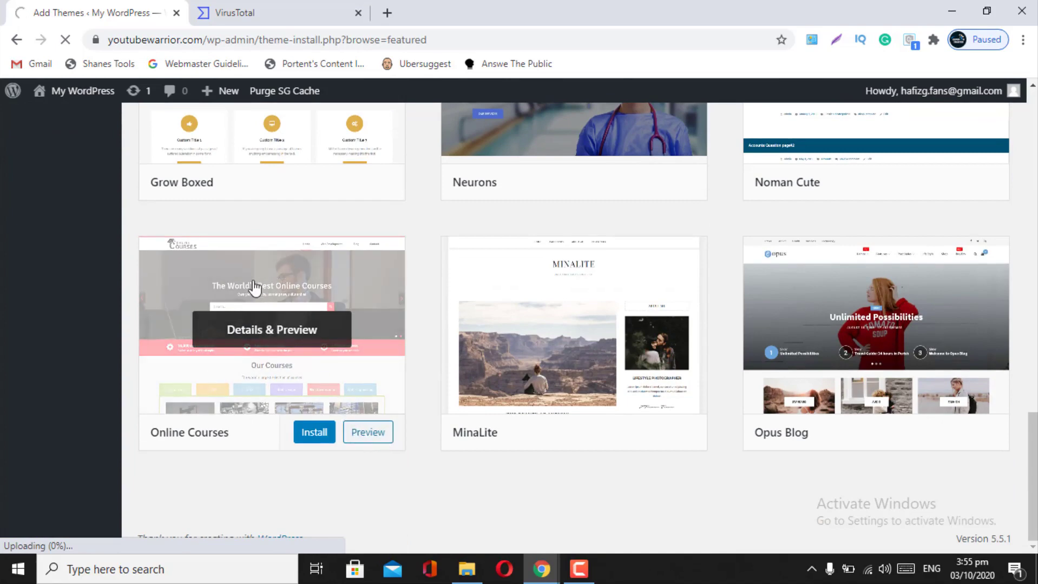
{"action": "scroll", "coordinate": [255, 292], "scroll_direction": "up", "scroll_amount": 20}
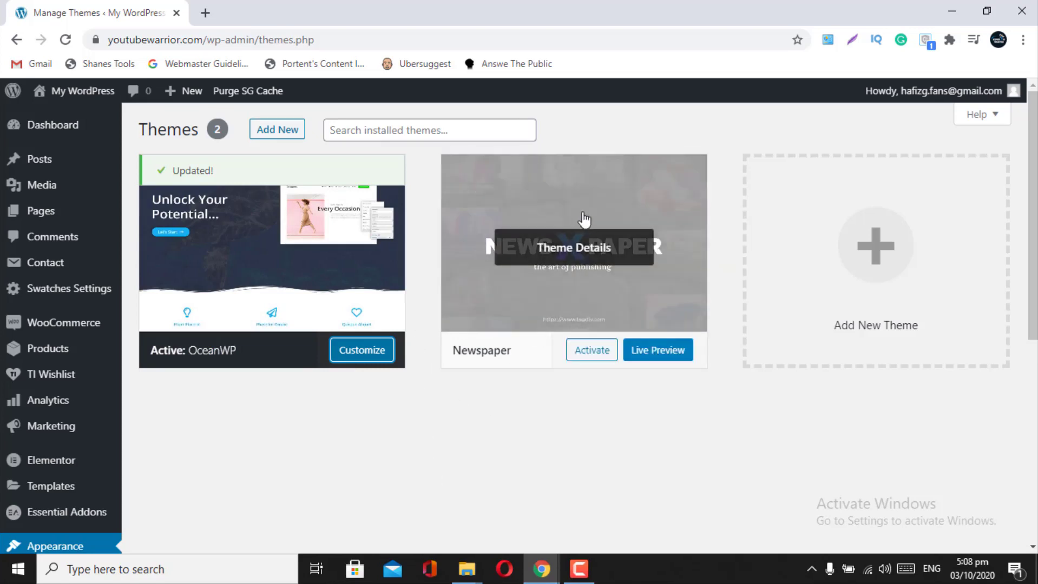
- Reload the Themes page, now listing Newspaper beside the active OceanWP
{"action": "scroll", "coordinate": [2, 475], "scroll_direction": "down", "scroll_amount": 1}
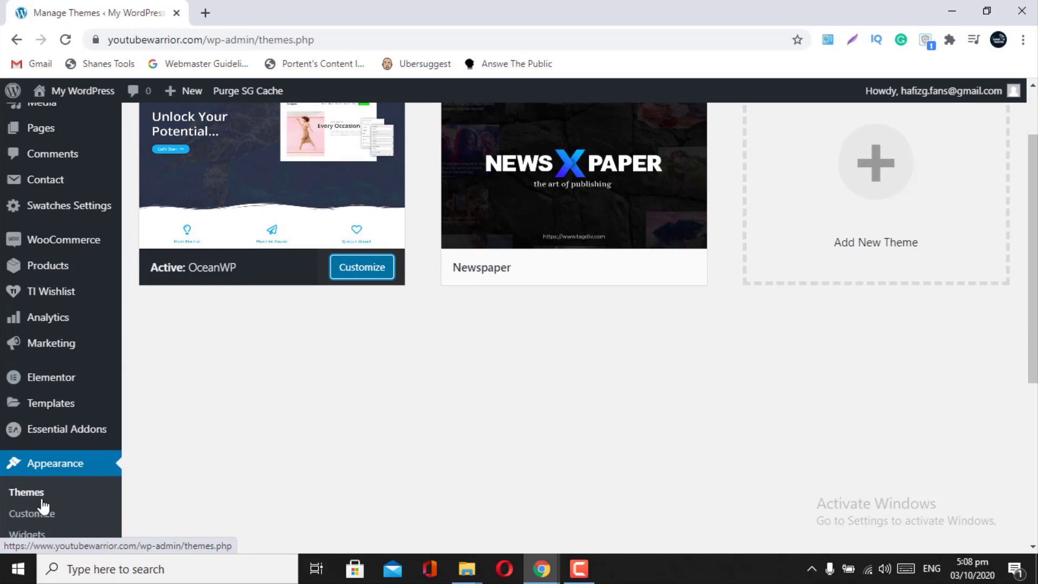
{"action": "scroll", "coordinate": [12, 436], "scroll_direction": "down", "scroll_amount": 1}
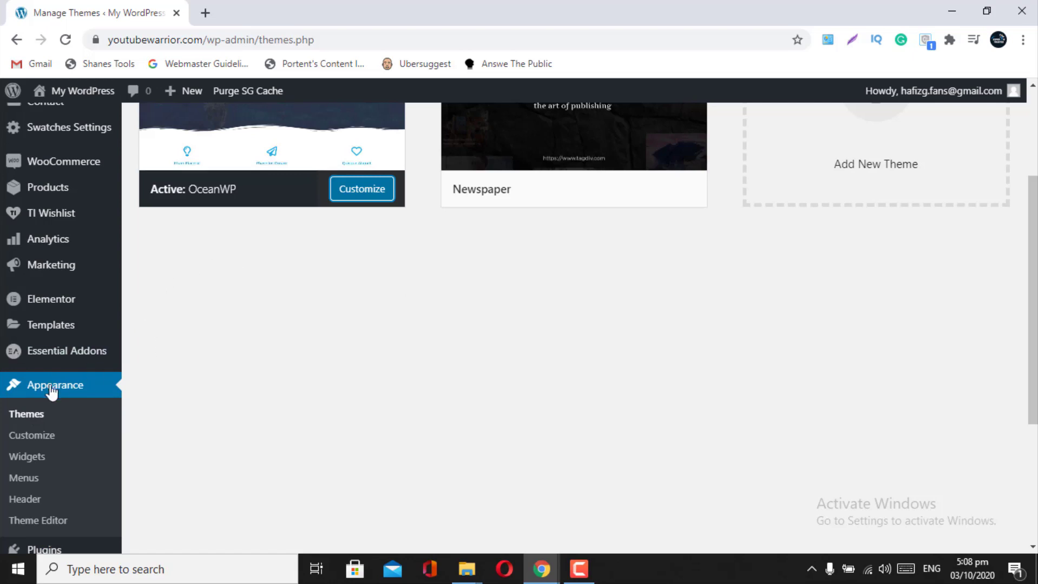
{"action": "scroll", "coordinate": [38, 408], "scroll_direction": "down", "scroll_amount": 1}
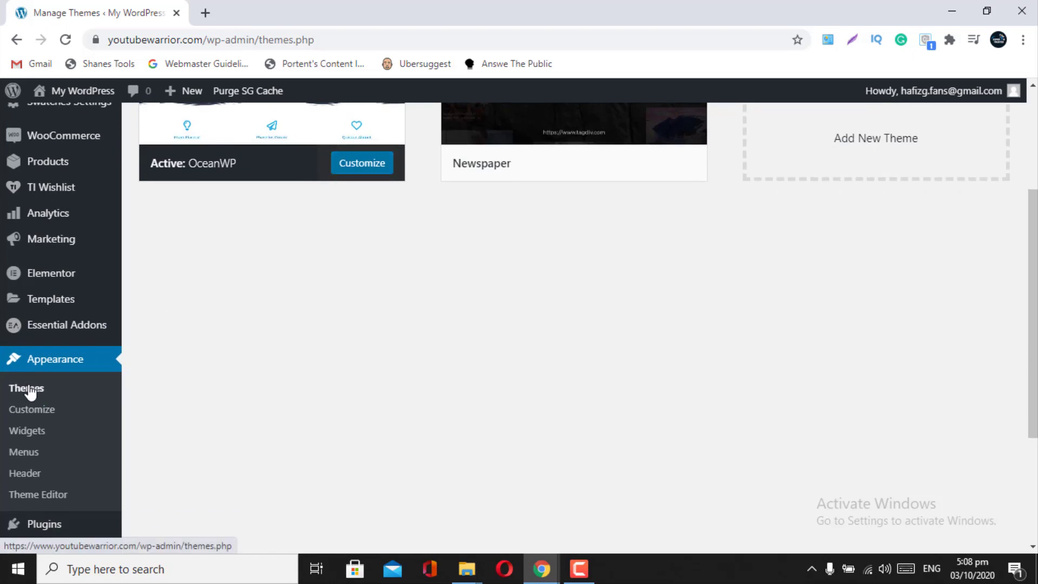
{"action": "left_click", "coordinate": [30, 391]}
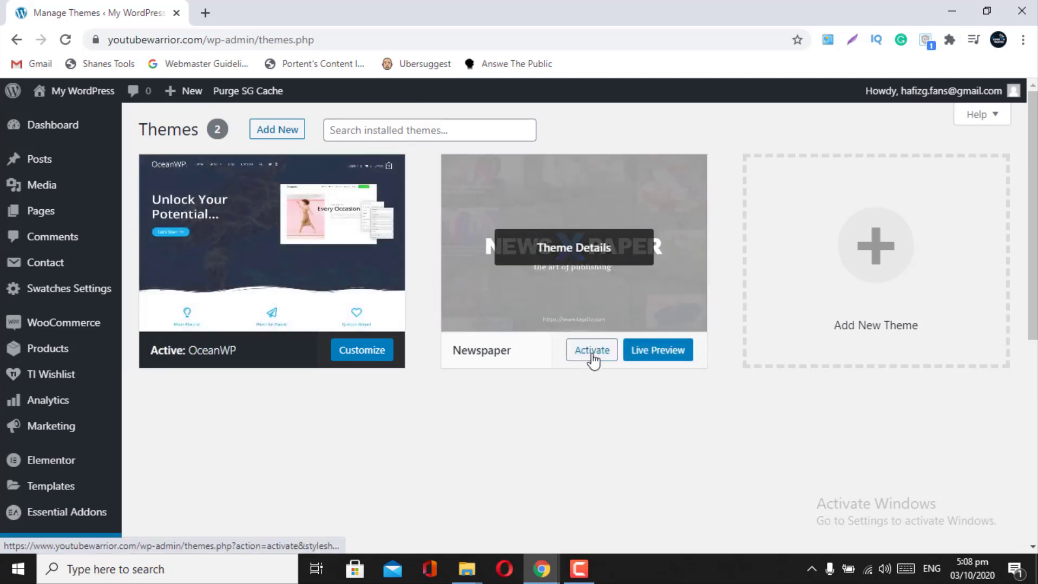
- Activate Newspaper, giving 'I no longer need the theme' as the feedback reason
{"action": "left_click", "coordinate": [588, 361]}
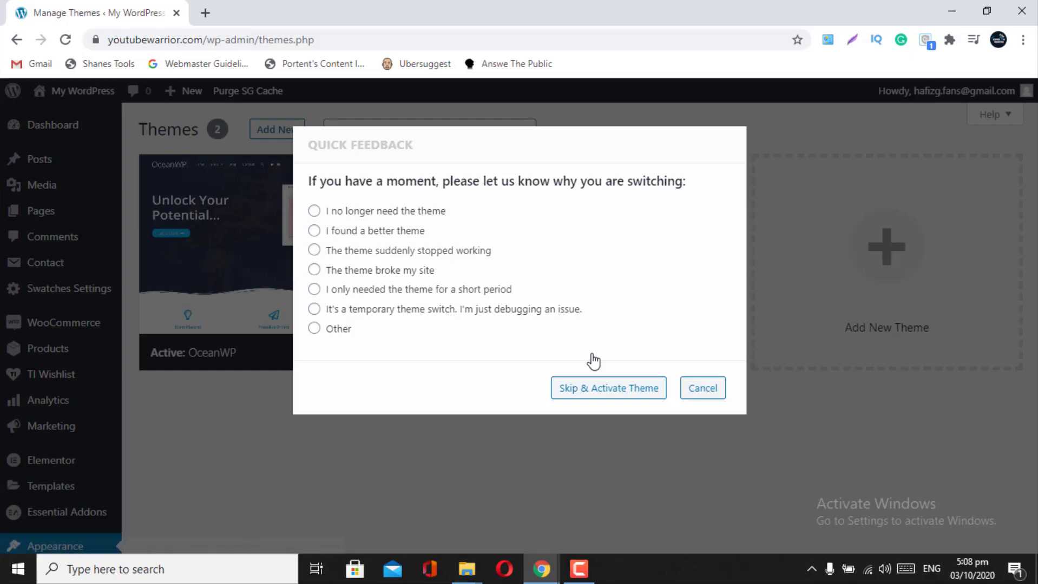
{"action": "left_click", "coordinate": [314, 329]}
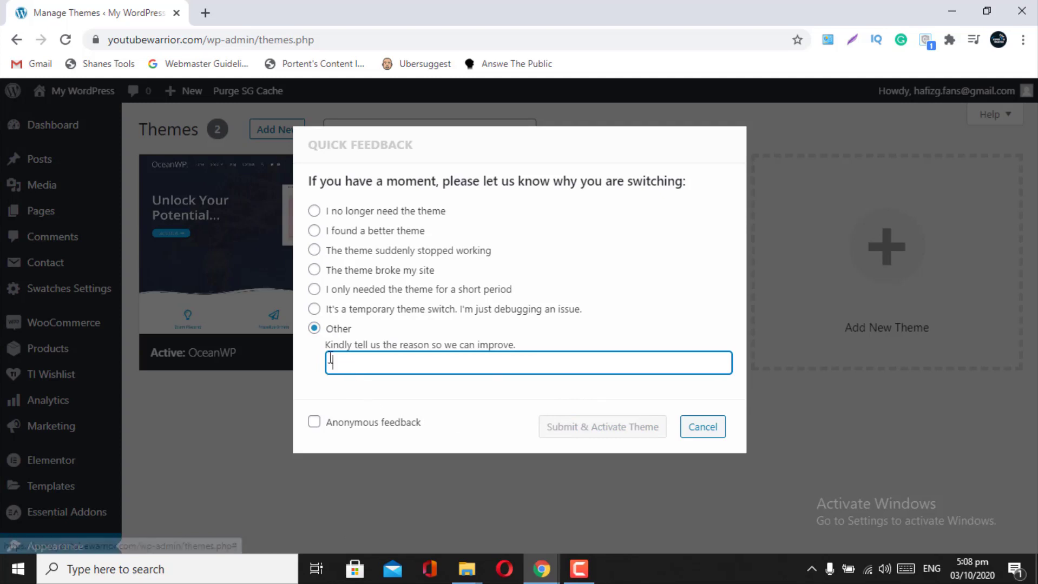
{"action": "left_click", "coordinate": [315, 330]}
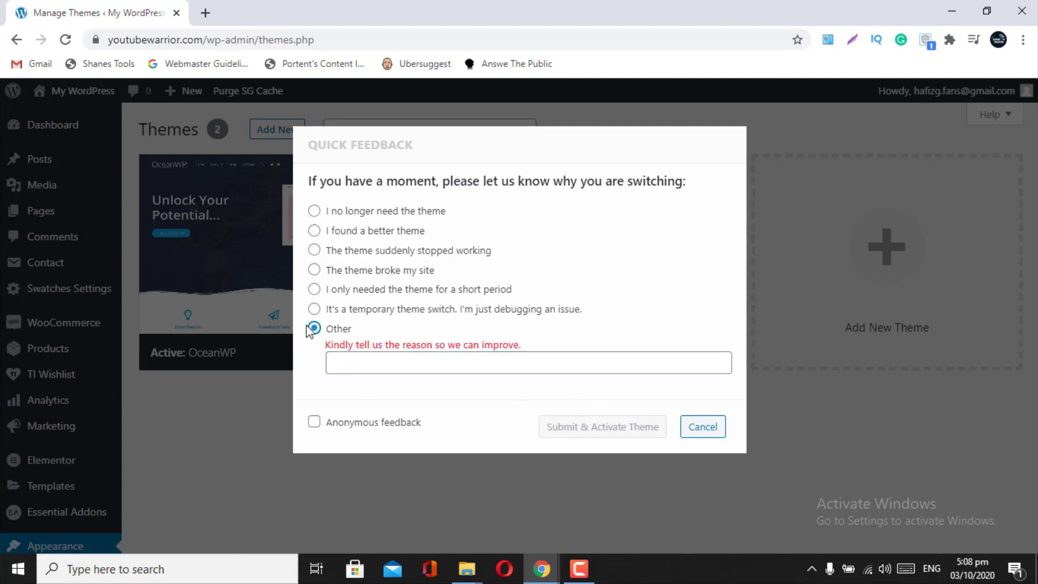
{"action": "left_click", "coordinate": [315, 212]}
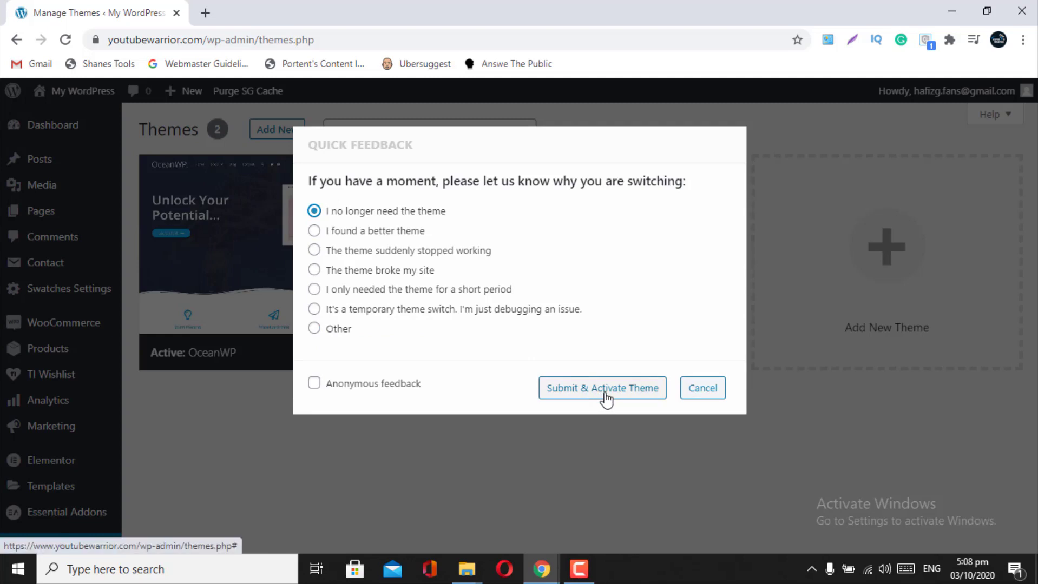
{"action": "left_click", "coordinate": [607, 399]}
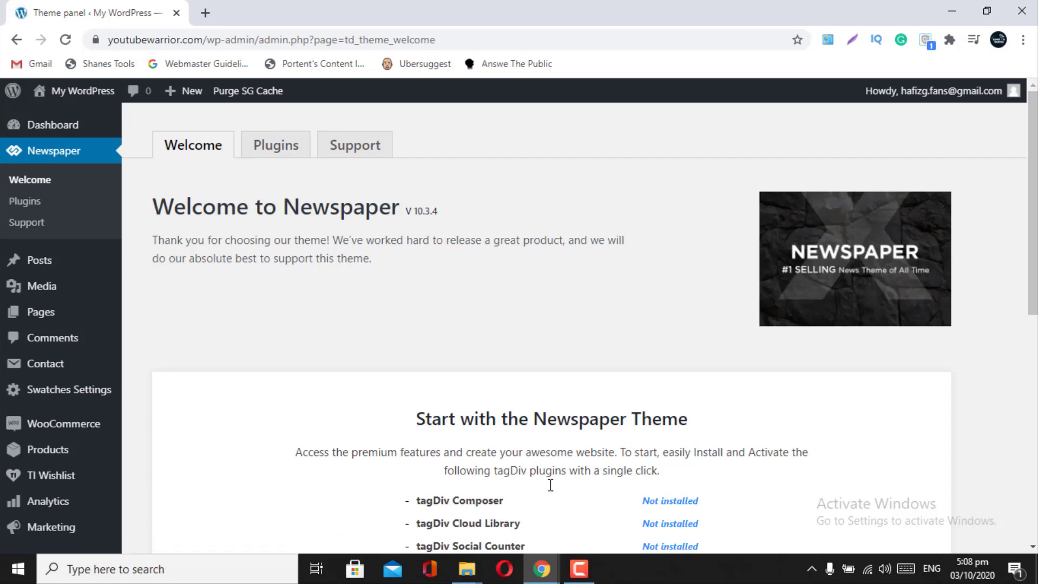
- Scroll the Newspaper Welcome page and install/activate the four recommended tagDiv plugins
{"action": "scroll", "coordinate": [550, 486], "scroll_direction": "down", "scroll_amount": 4}
{"action": "scroll", "coordinate": [551, 486], "scroll_direction": "down", "scroll_amount": 1}
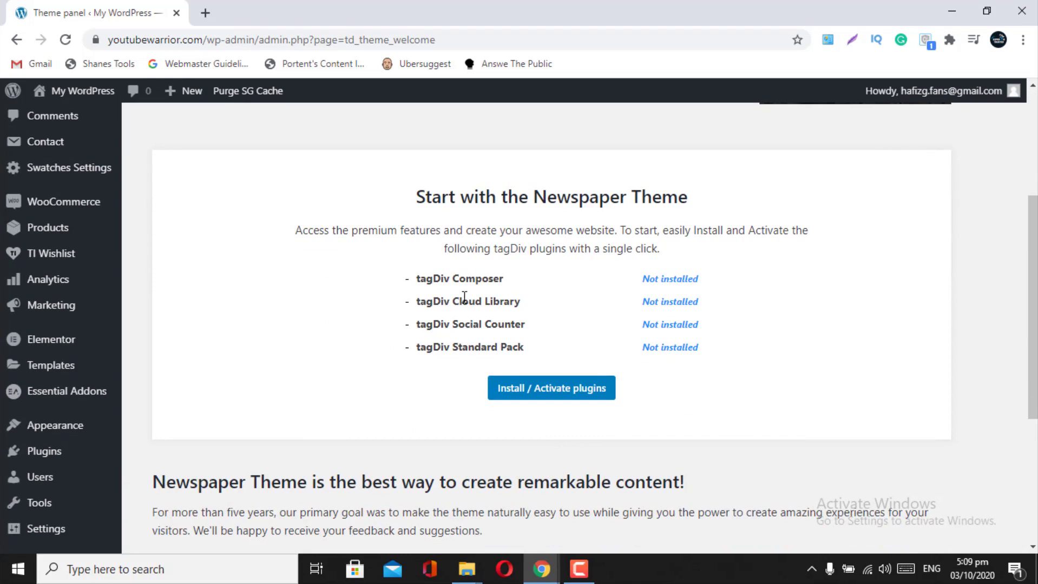
{"action": "scroll", "coordinate": [563, 314], "scroll_direction": "up", "scroll_amount": 3}
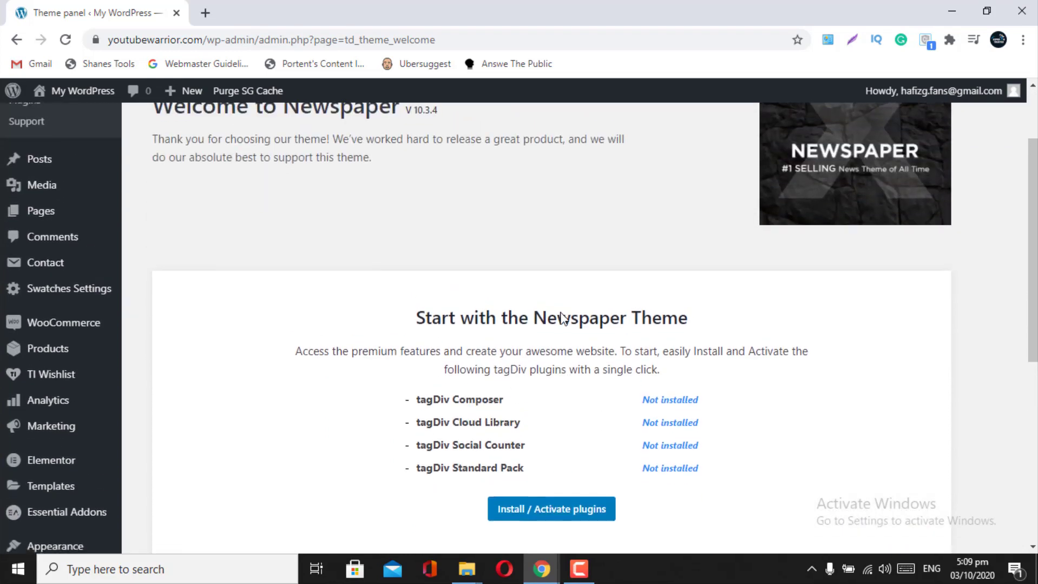
{"action": "scroll", "coordinate": [560, 313], "scroll_direction": "down", "scroll_amount": 1}
{"action": "left_click", "coordinate": [529, 469]}
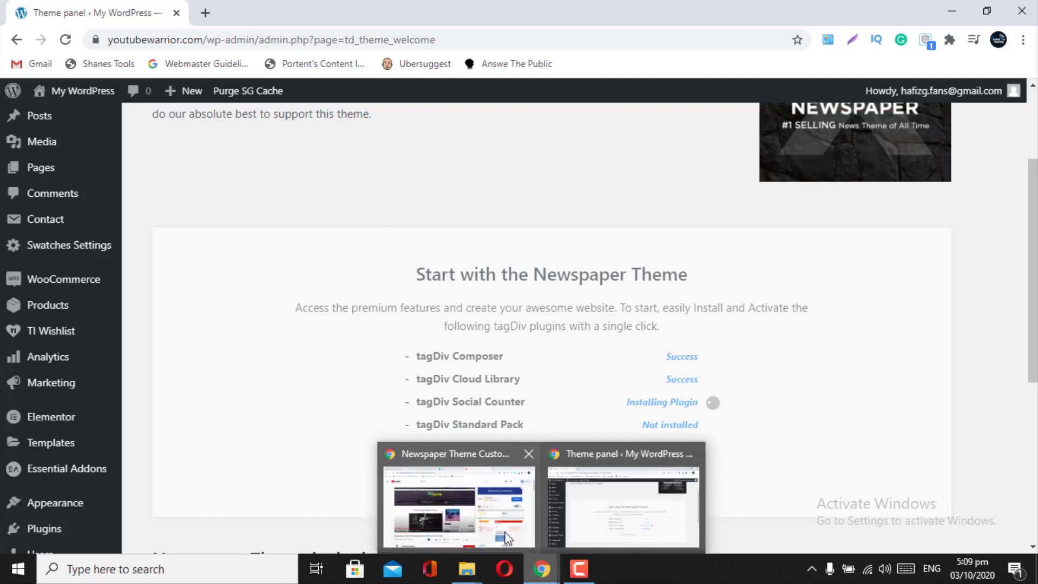
- Inspect the extracted newspaperxtheme folder in File Explorer, then switch back to the browser's Theme panel page
{"action": "mouse_move", "coordinate": [463, 573]}
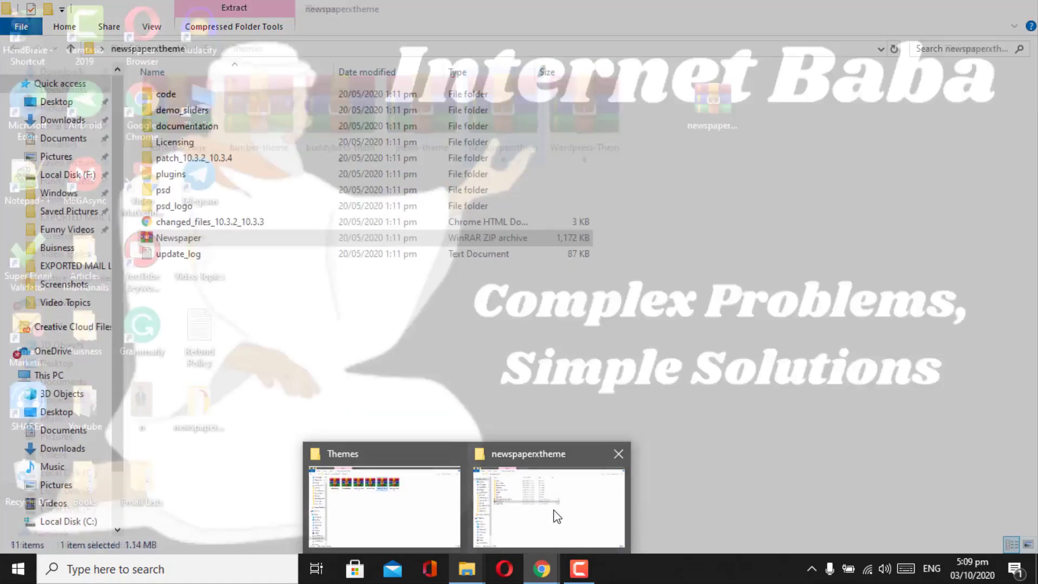
{"action": "left_click", "coordinate": [556, 514]}
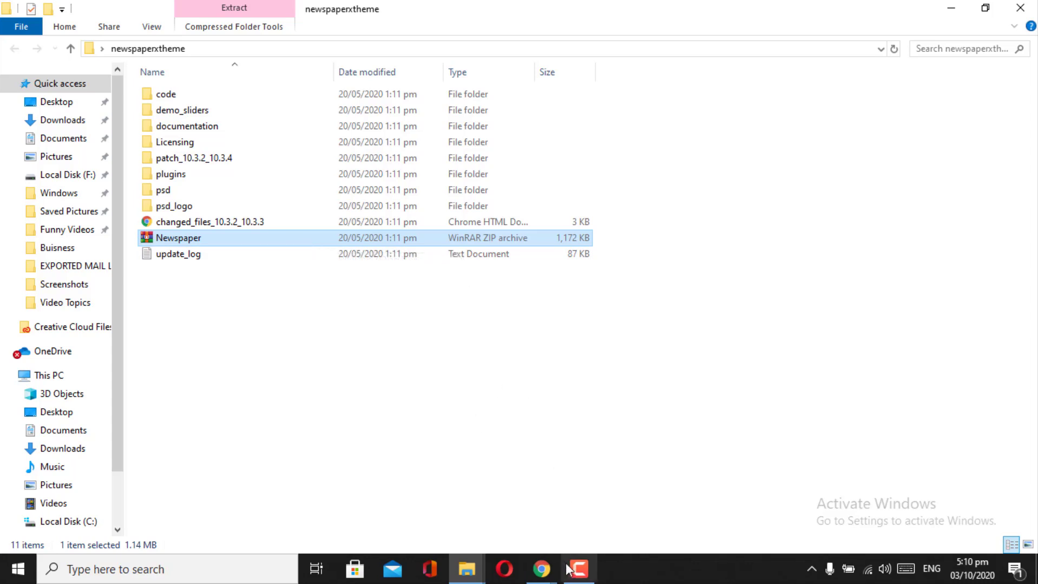
{"action": "mouse_move", "coordinate": [541, 569]}
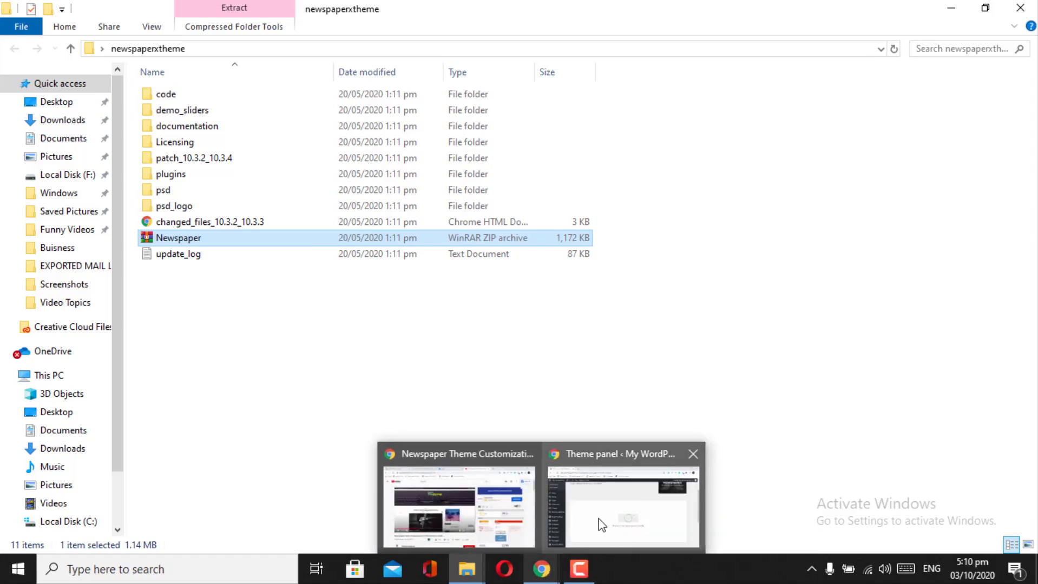
{"action": "left_click", "coordinate": [600, 525]}
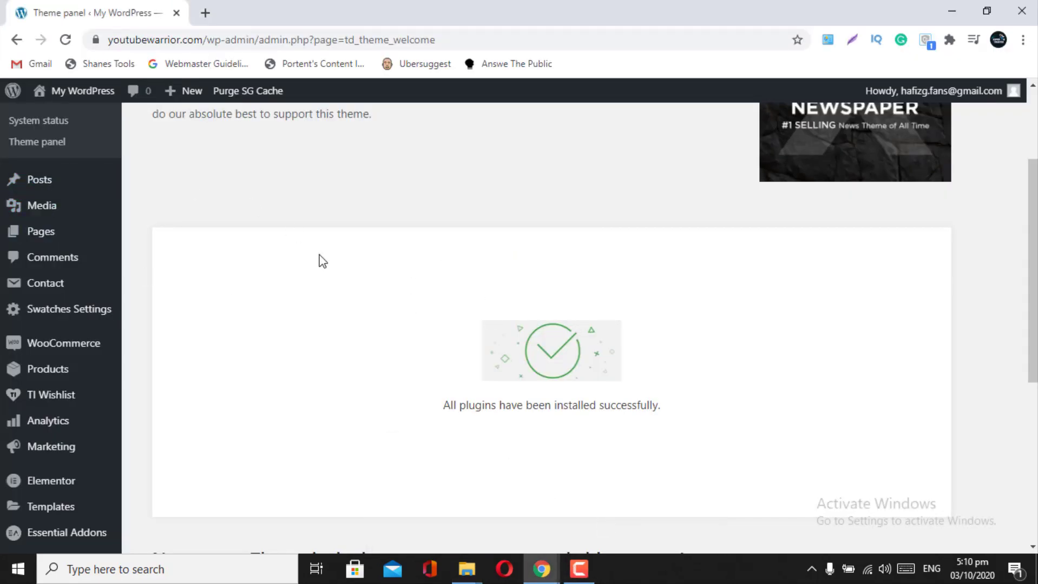
- Scroll the Welcome page to the top and go to the WordPress admin Dashboard
{"action": "scroll", "coordinate": [321, 260], "scroll_direction": "up", "scroll_amount": 3}
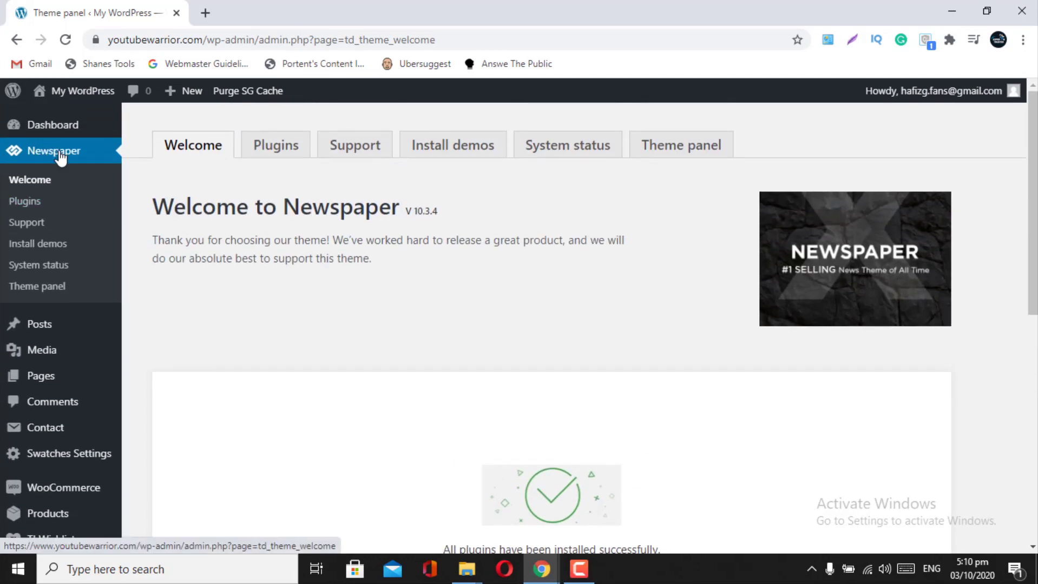
{"action": "left_click", "coordinate": [35, 126]}
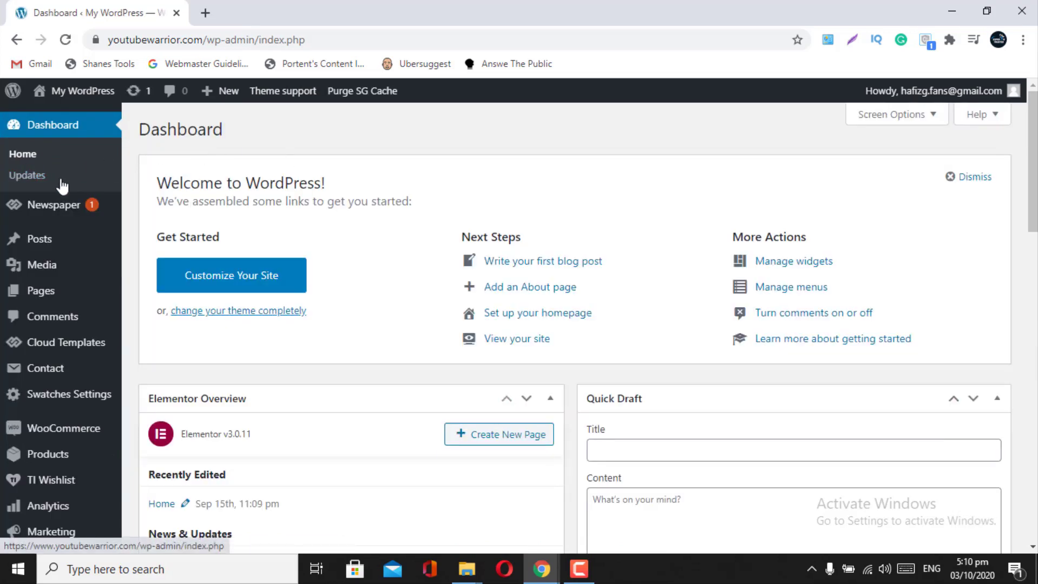
{"action": "mouse_move", "coordinate": [70, 208]}
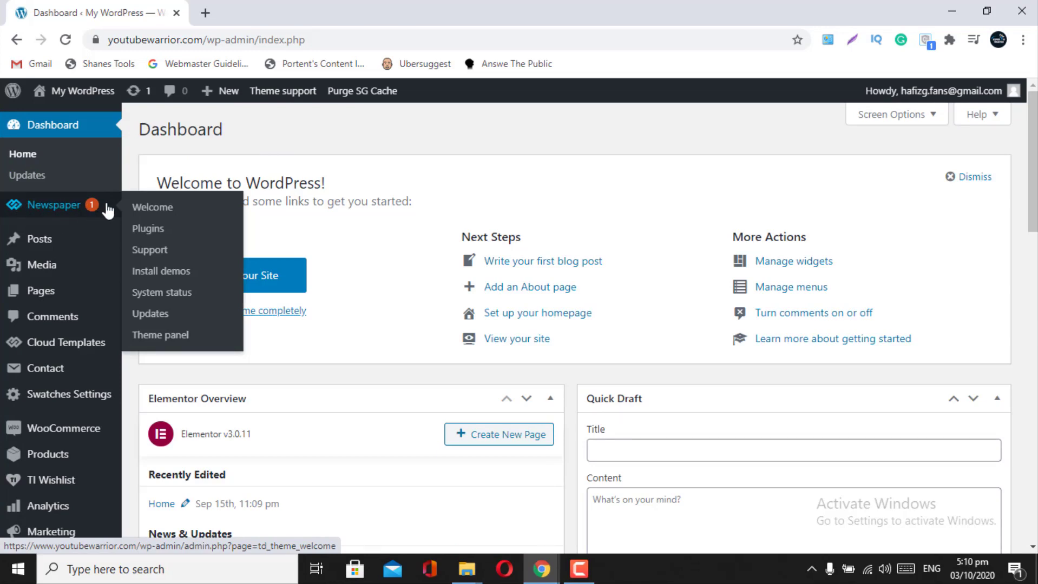
- Open the Newspaper 10.3.4 Theme panel and browse its Header settings, currently Style 1
{"action": "left_click", "coordinate": [161, 337]}
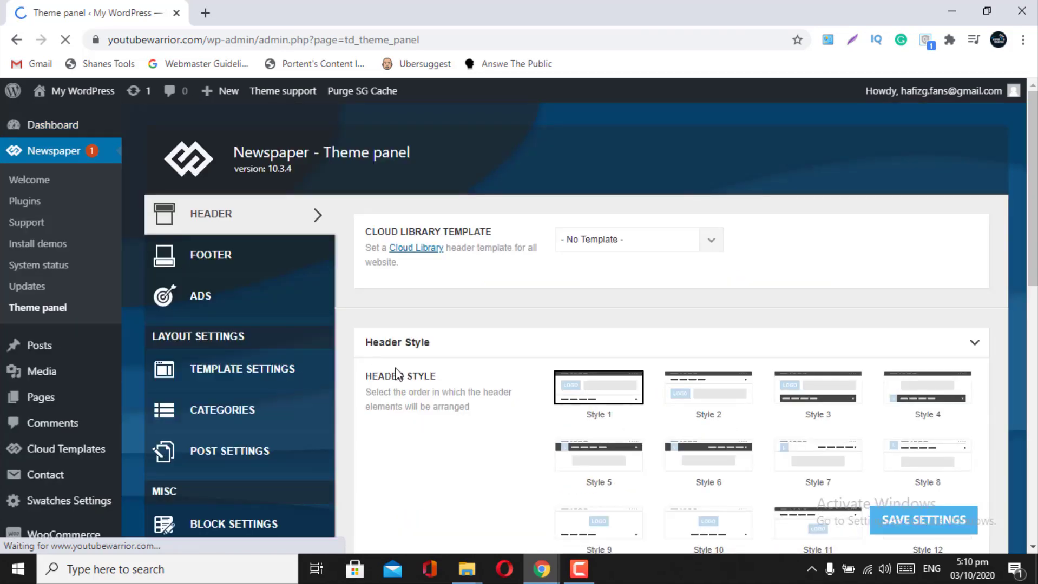
{"action": "scroll", "coordinate": [476, 425], "scroll_direction": "down", "scroll_amount": 2}
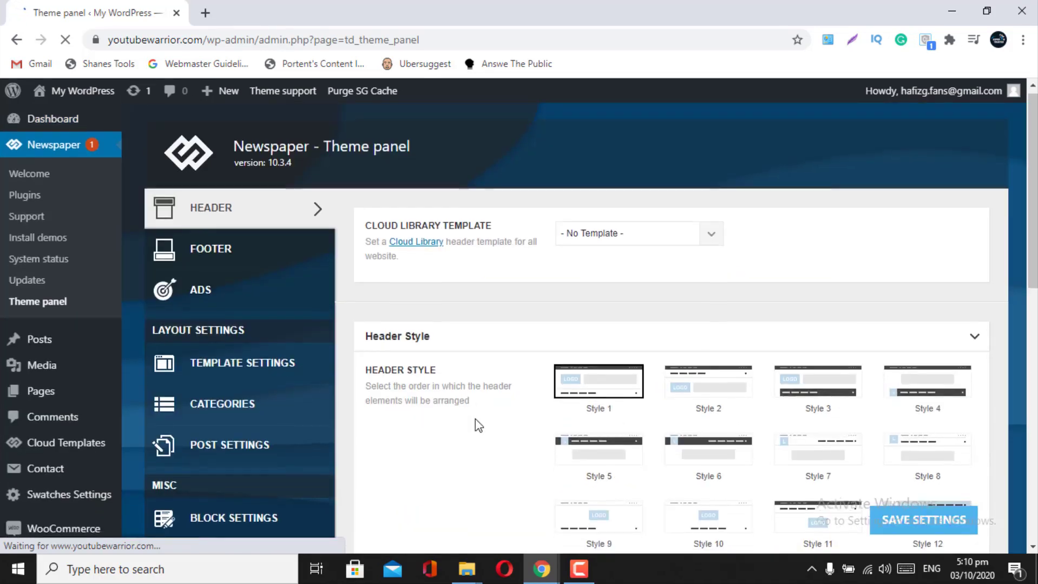
{"action": "scroll", "coordinate": [475, 423], "scroll_direction": "down", "scroll_amount": 4}
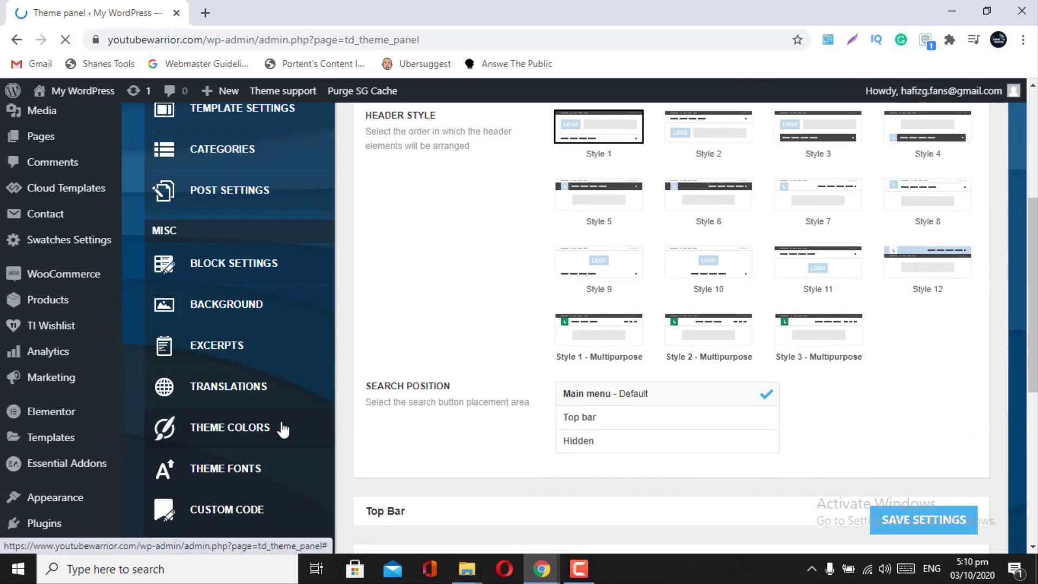
{"action": "scroll", "coordinate": [281, 428], "scroll_direction": "down", "scroll_amount": 5}
{"action": "scroll", "coordinate": [385, 276], "scroll_direction": "up", "scroll_amount": 10}
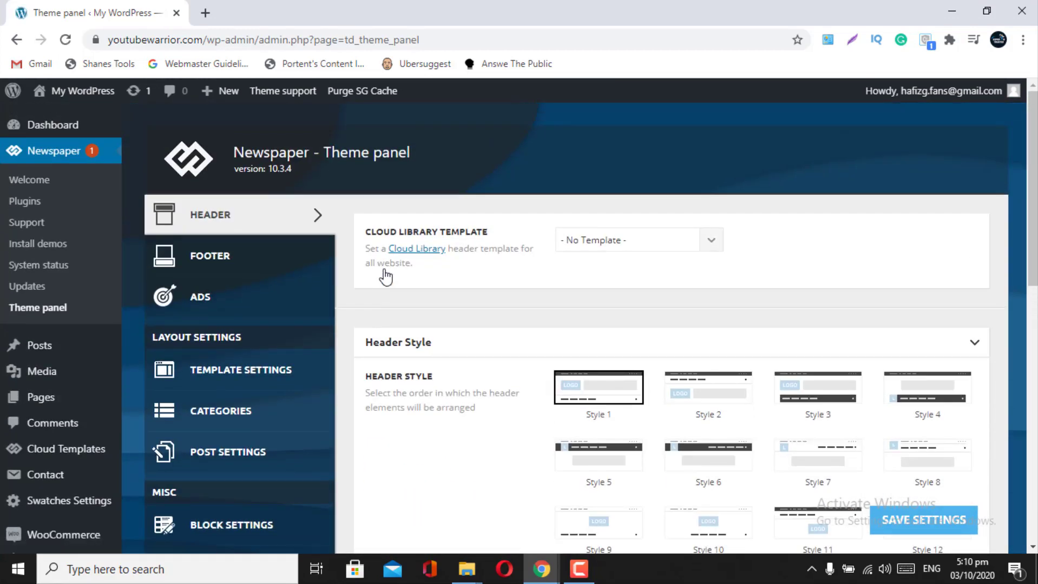
{"action": "scroll", "coordinate": [379, 353], "scroll_direction": "down", "scroll_amount": 2}
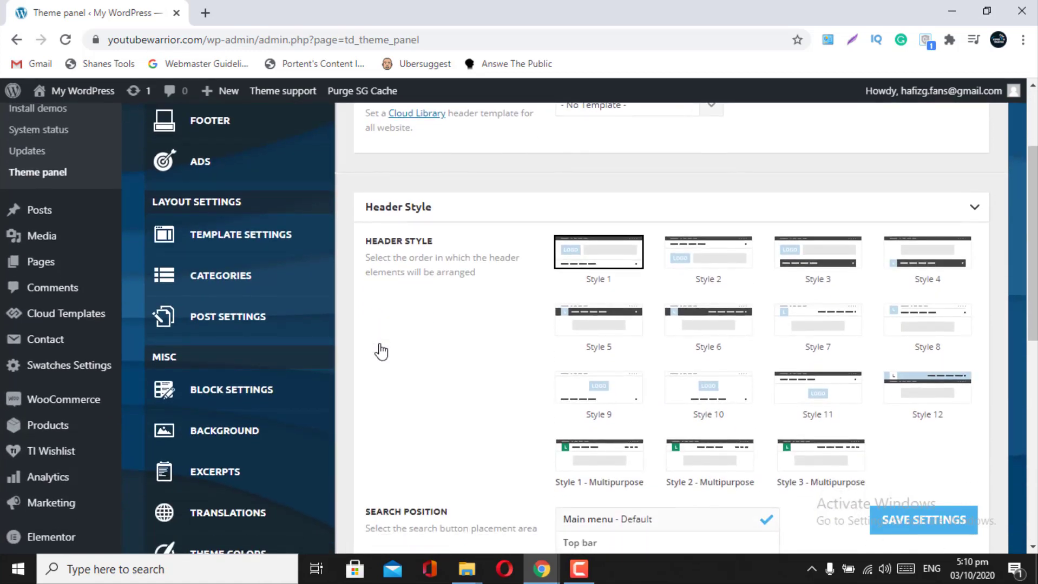
{"action": "scroll", "coordinate": [381, 353], "scroll_direction": "up", "scroll_amount": 2}
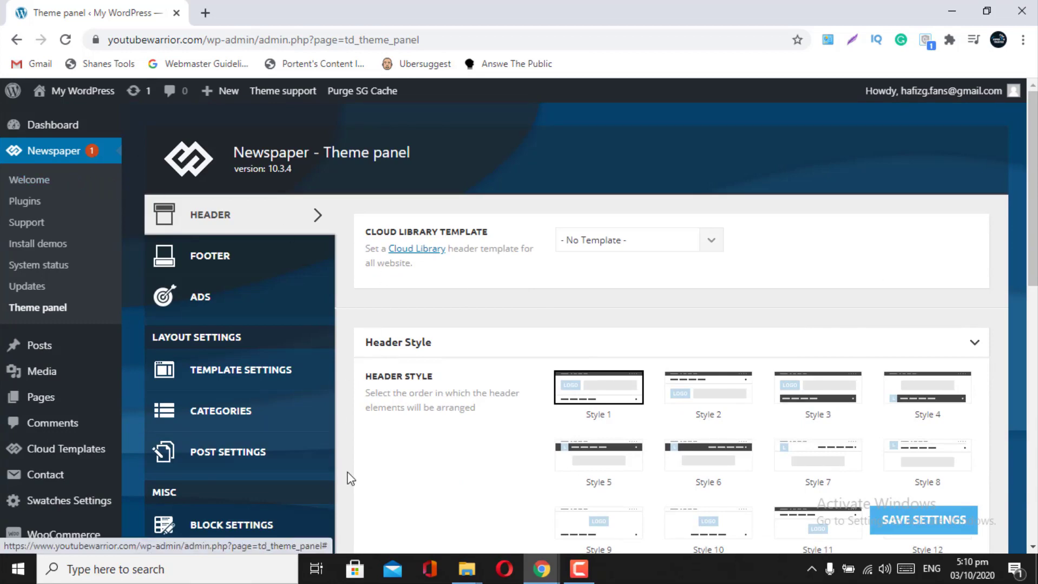
{"action": "scroll", "coordinate": [349, 479], "scroll_direction": "down", "scroll_amount": 5}
{"action": "scroll", "coordinate": [442, 374], "scroll_direction": "down", "scroll_amount": 6}
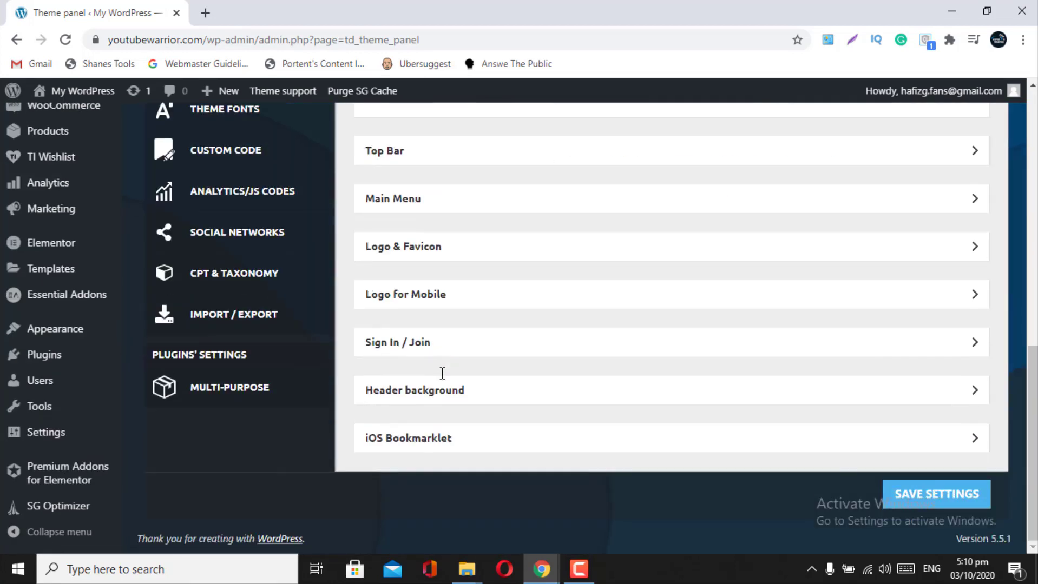
{"action": "scroll", "coordinate": [442, 374], "scroll_direction": "up", "scroll_amount": 10}
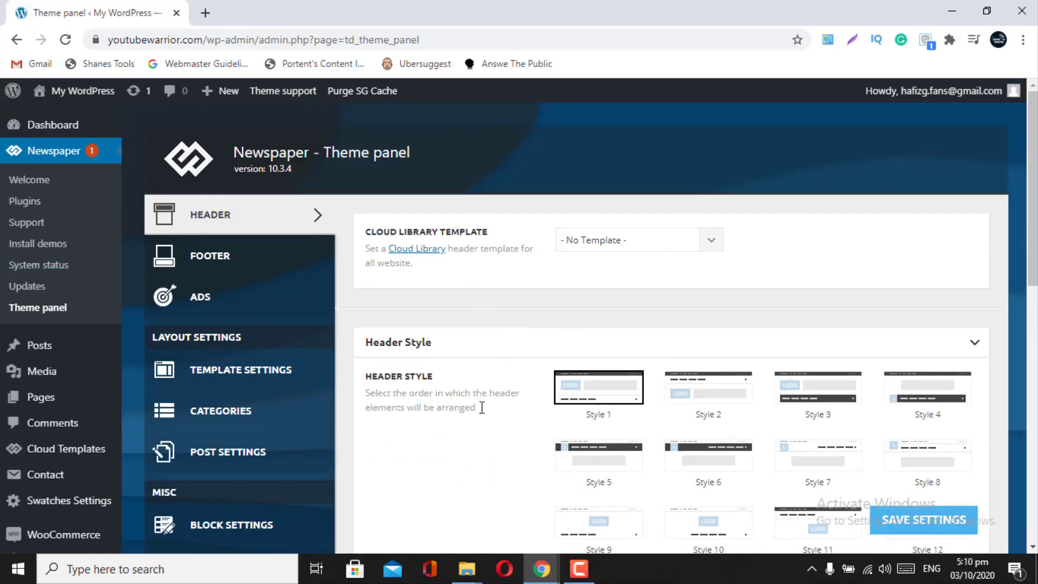
{"action": "scroll", "coordinate": [481, 408], "scroll_direction": "down", "scroll_amount": 4}
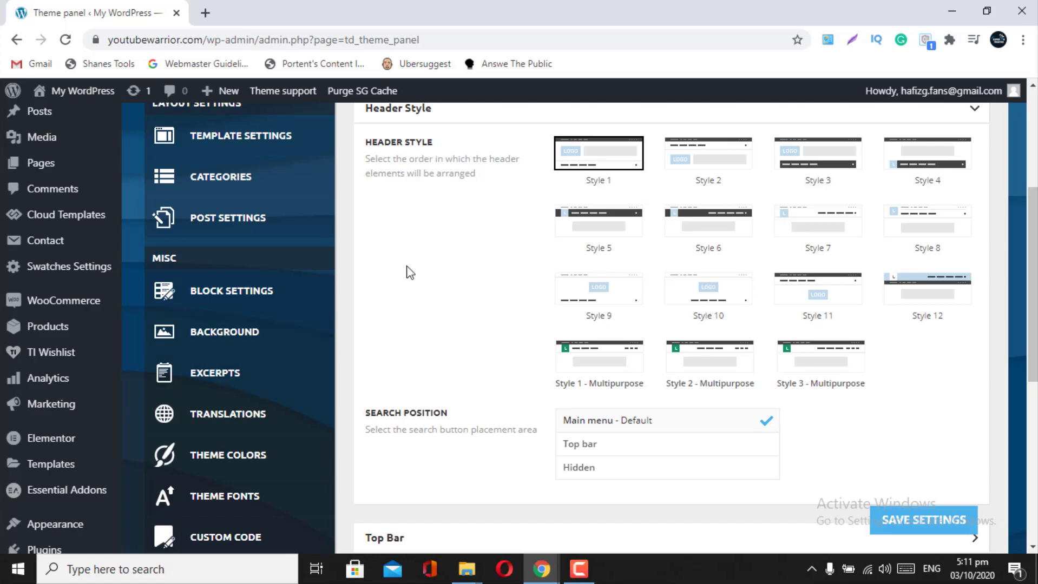
{"action": "scroll", "coordinate": [439, 301], "scroll_direction": "up", "scroll_amount": 3}
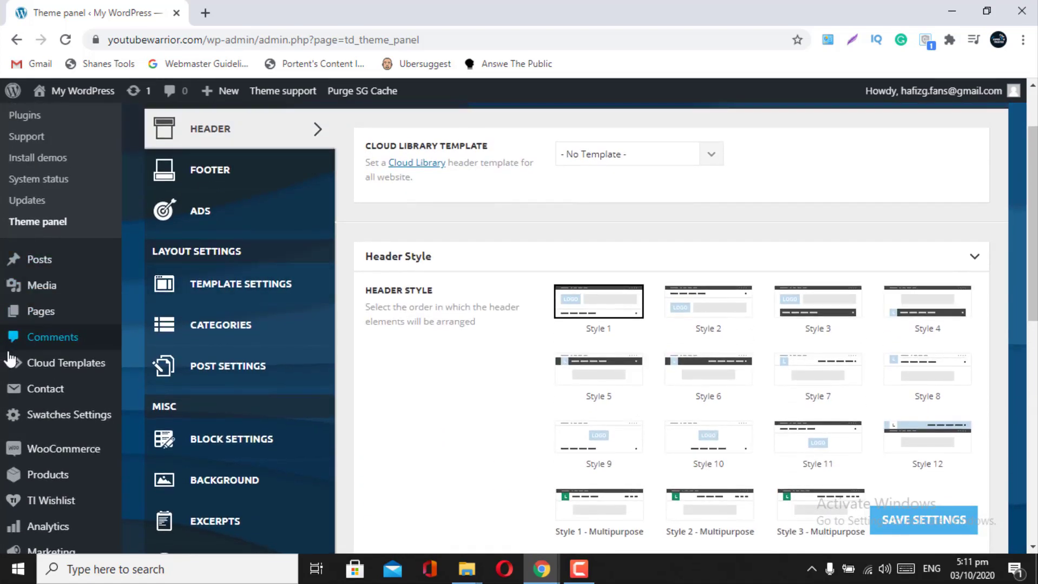
{"action": "scroll", "coordinate": [22, 222], "scroll_direction": "up", "scroll_amount": 2}
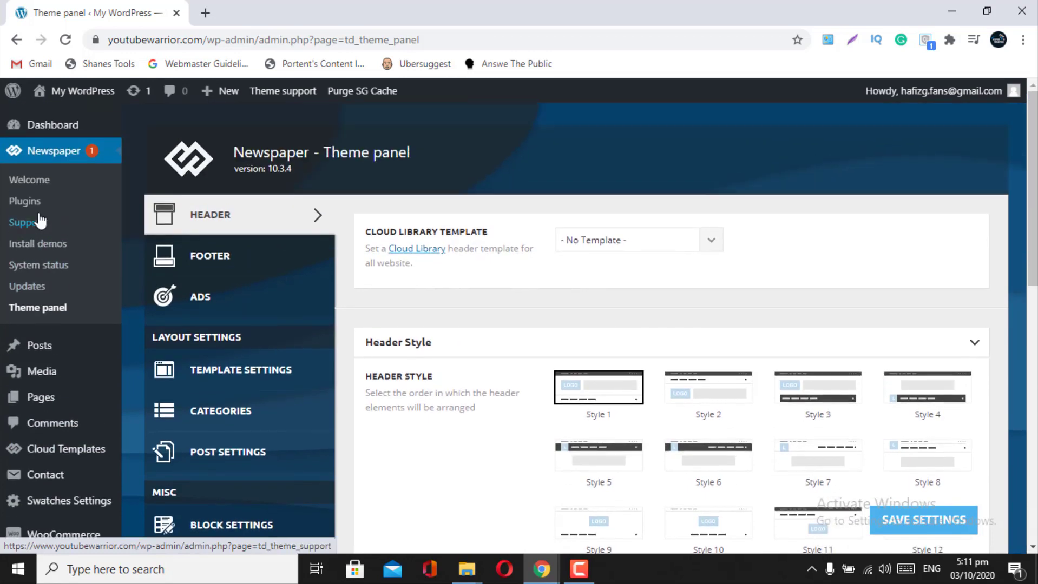
- Go to the Newspaper Updates page and check for a newer theme version
{"action": "left_click", "coordinate": [42, 244]}
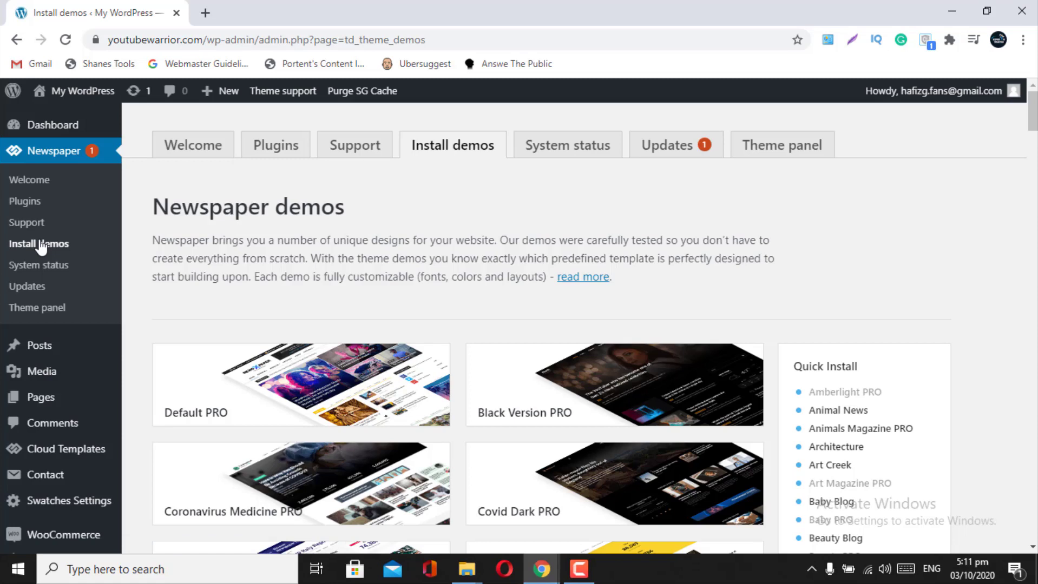
{"action": "left_click", "coordinate": [684, 150]}
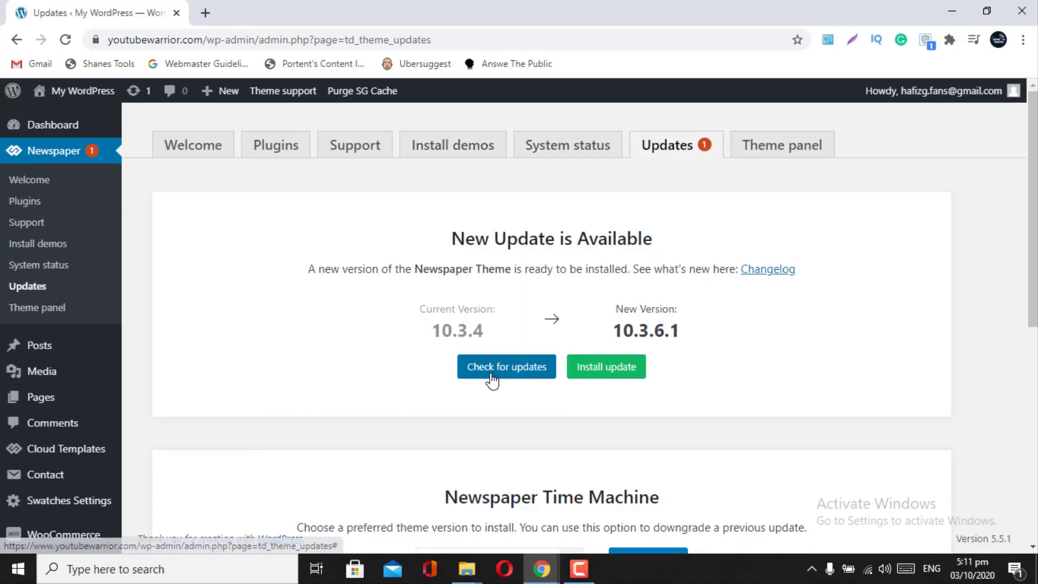
{"action": "left_click", "coordinate": [492, 374]}
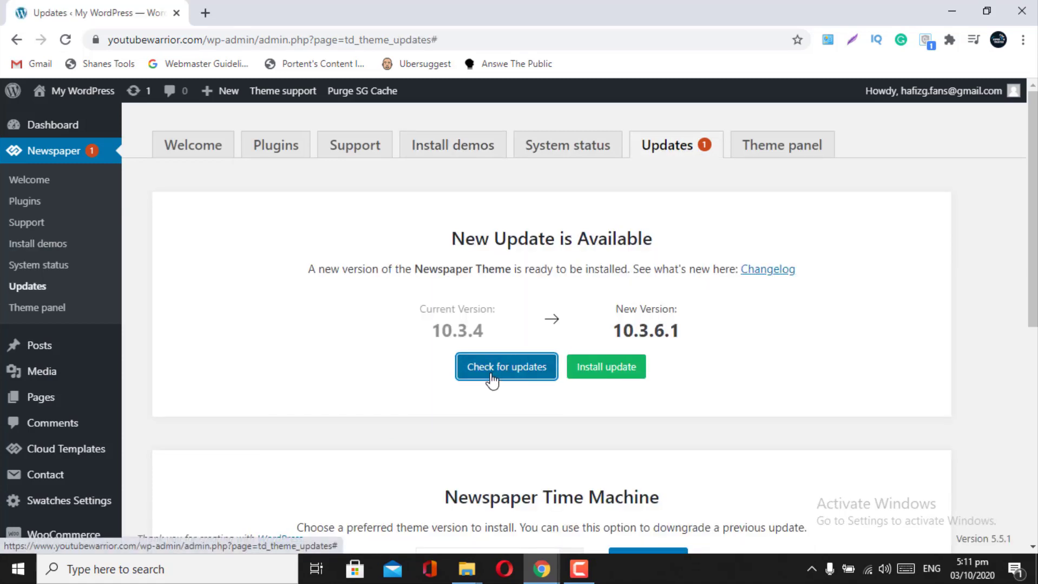
- Install the Newspaper 10.3.6.1 update, confirming the Update Theme & Plugins dialog
{"action": "left_click", "coordinate": [592, 377]}
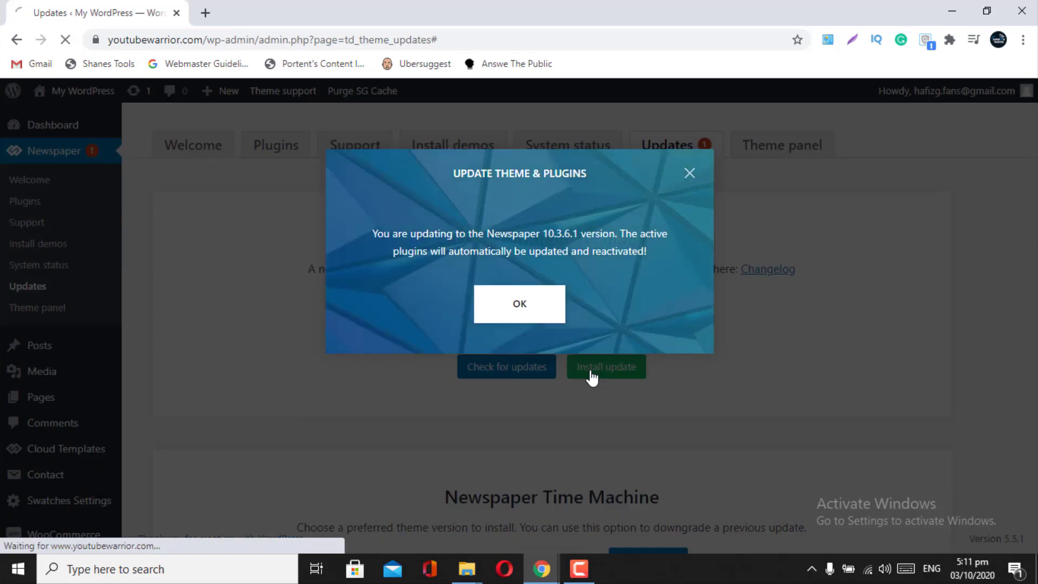
{"action": "left_click", "coordinate": [523, 314]}
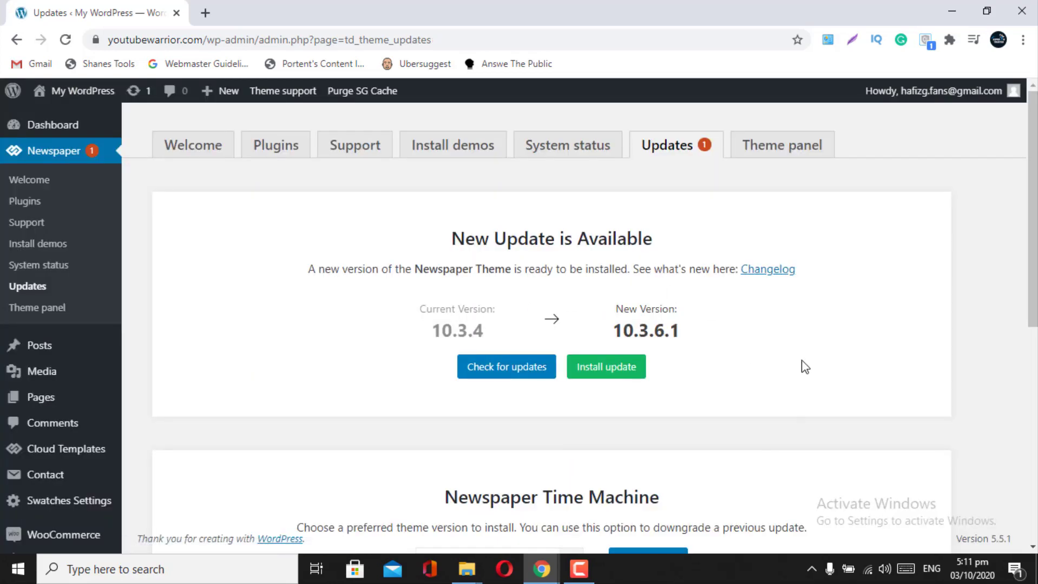
{"action": "left_click", "coordinate": [614, 369]}
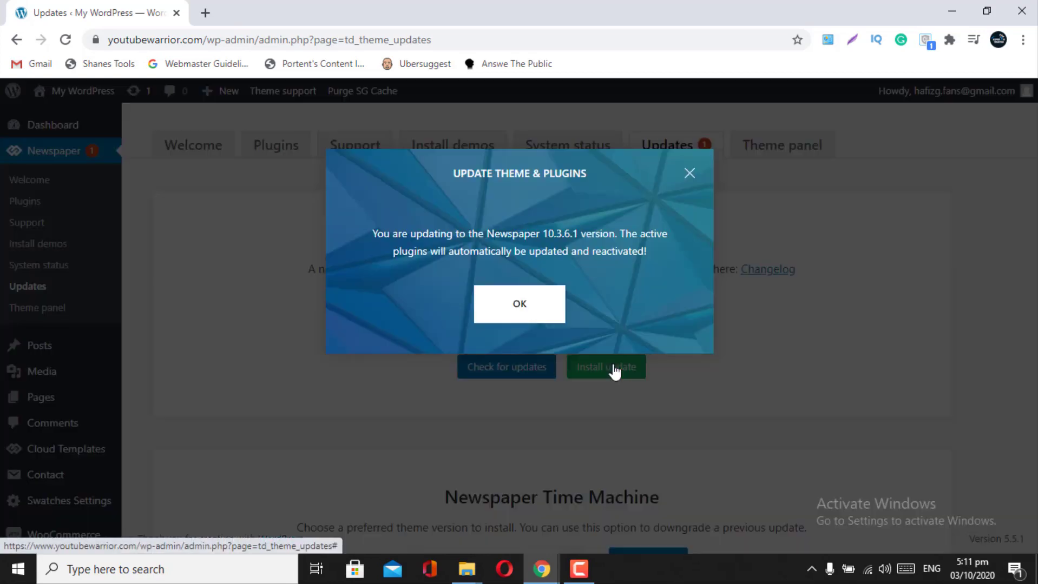
{"action": "left_click", "coordinate": [510, 318]}
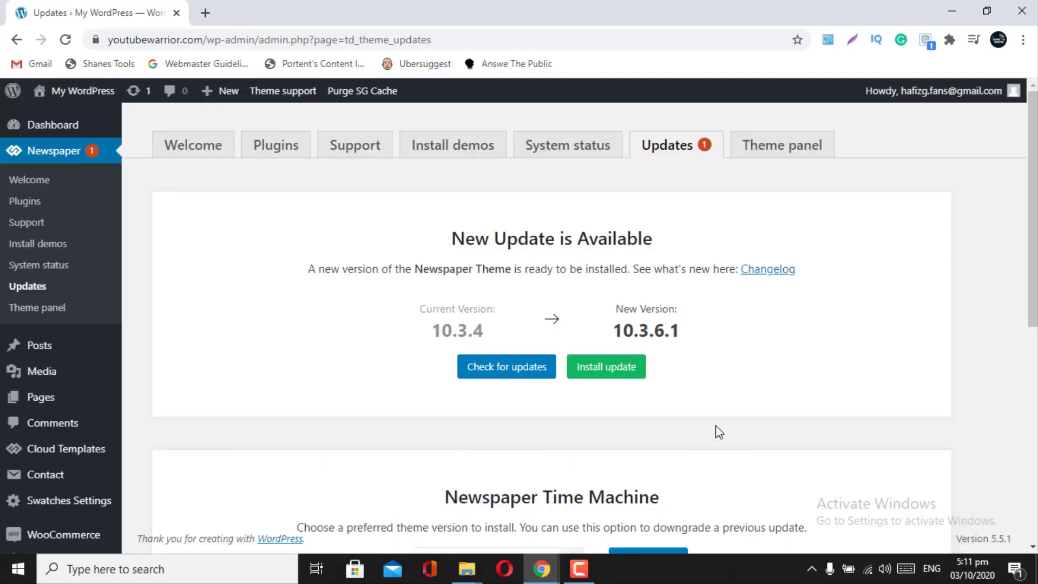
{"action": "left_click", "coordinate": [176, 153]}
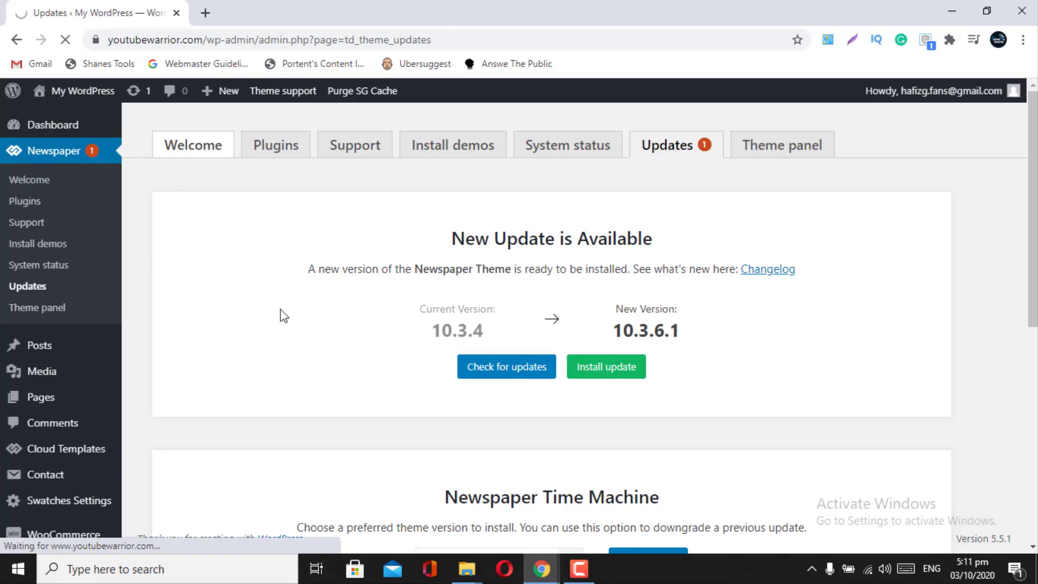
{"action": "left_click", "coordinate": [30, 251]}
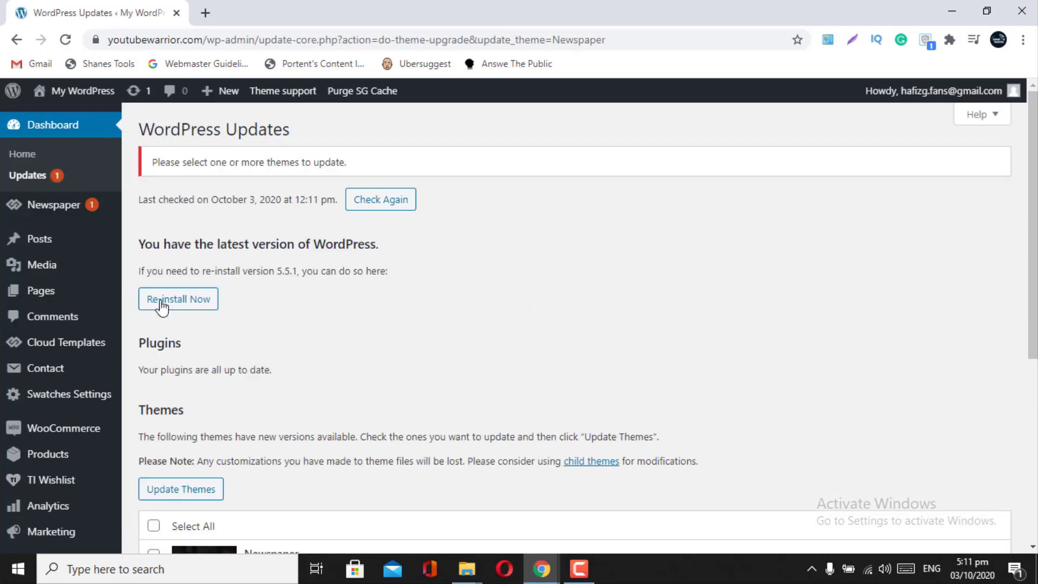
- Open Newspaper's Install demos page and browse demos like Food Blog, Racing Mag, Nomad and Fast News
{"action": "mouse_move", "coordinate": [33, 209]}
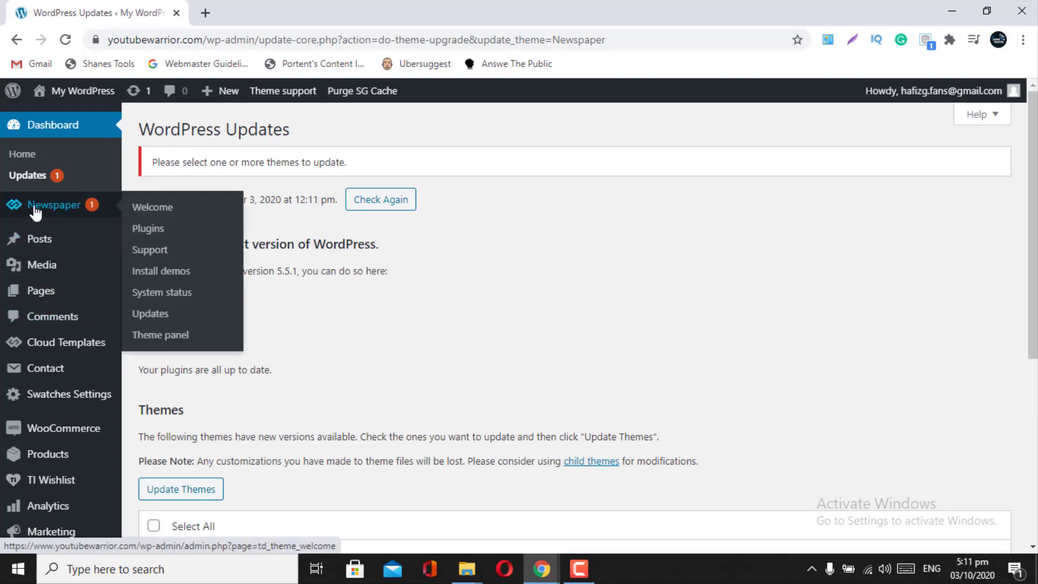
{"action": "left_click", "coordinate": [157, 272]}
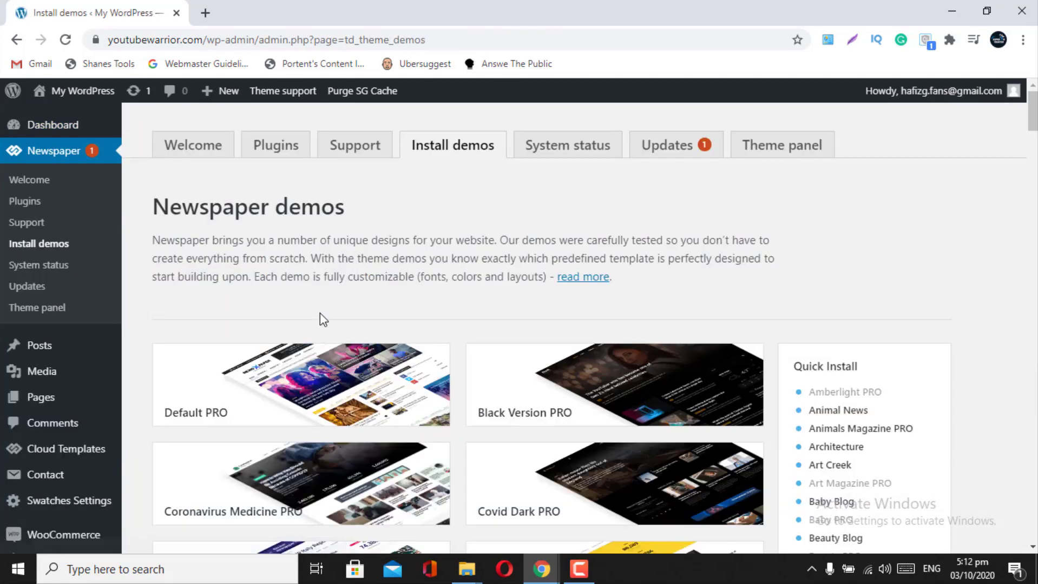
{"action": "scroll", "coordinate": [319, 313], "scroll_direction": "down", "scroll_amount": 1}
{"action": "scroll", "coordinate": [319, 313], "scroll_direction": "down", "scroll_amount": 3}
{"action": "mouse_move", "coordinate": [491, 386]}
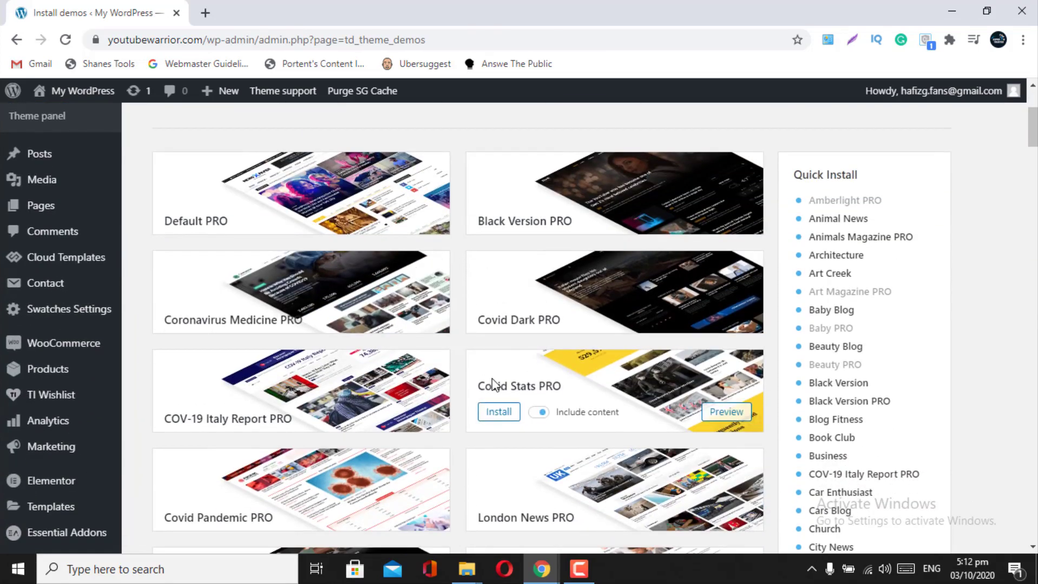
{"action": "scroll", "coordinate": [491, 386], "scroll_direction": "down", "scroll_amount": 5}
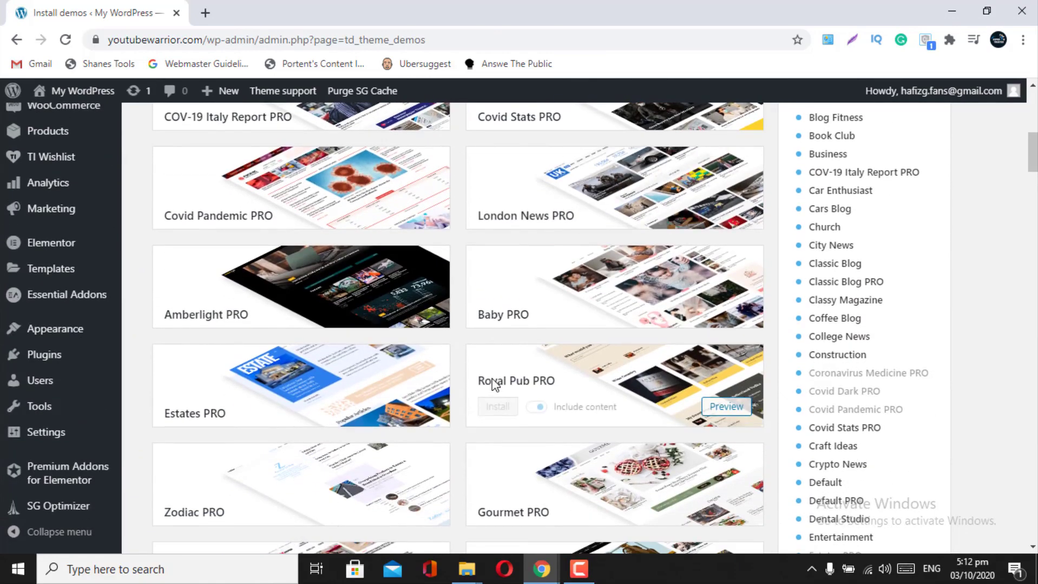
{"action": "scroll", "coordinate": [494, 384], "scroll_direction": "down", "scroll_amount": 4}
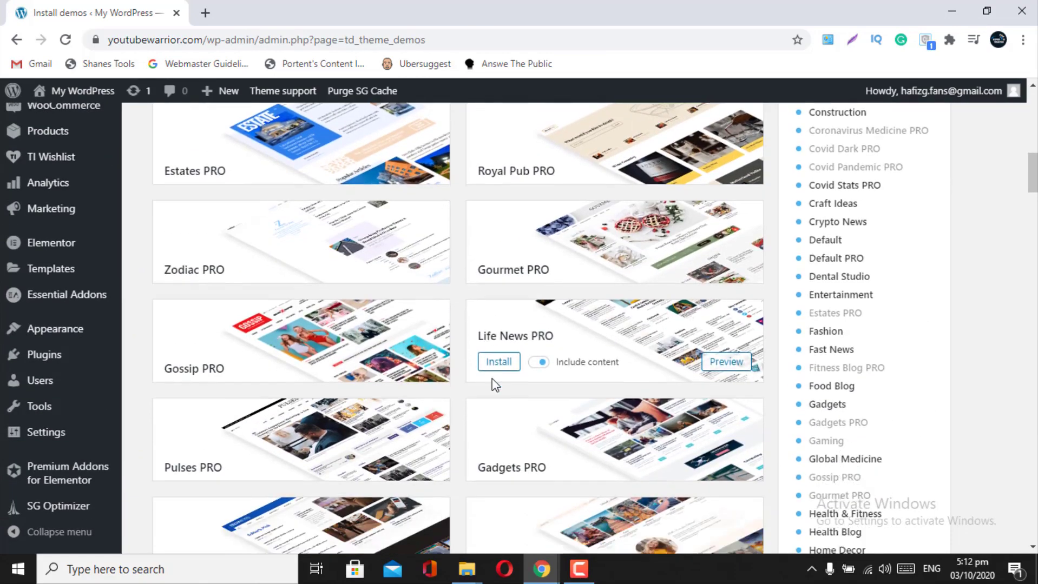
{"action": "scroll", "coordinate": [493, 386], "scroll_direction": "down", "scroll_amount": 5}
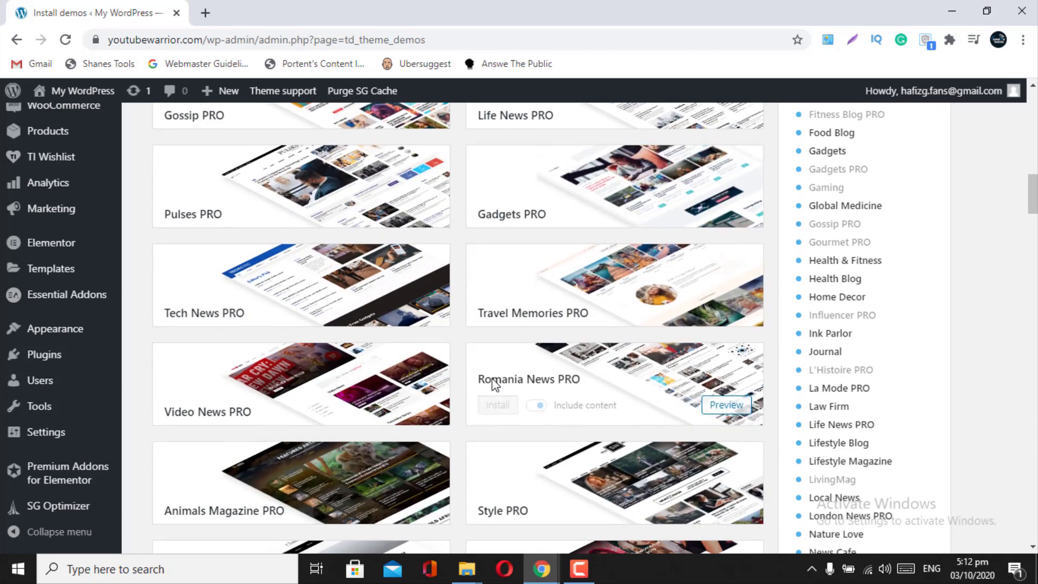
{"action": "scroll", "coordinate": [493, 385], "scroll_direction": "down", "scroll_amount": 3}
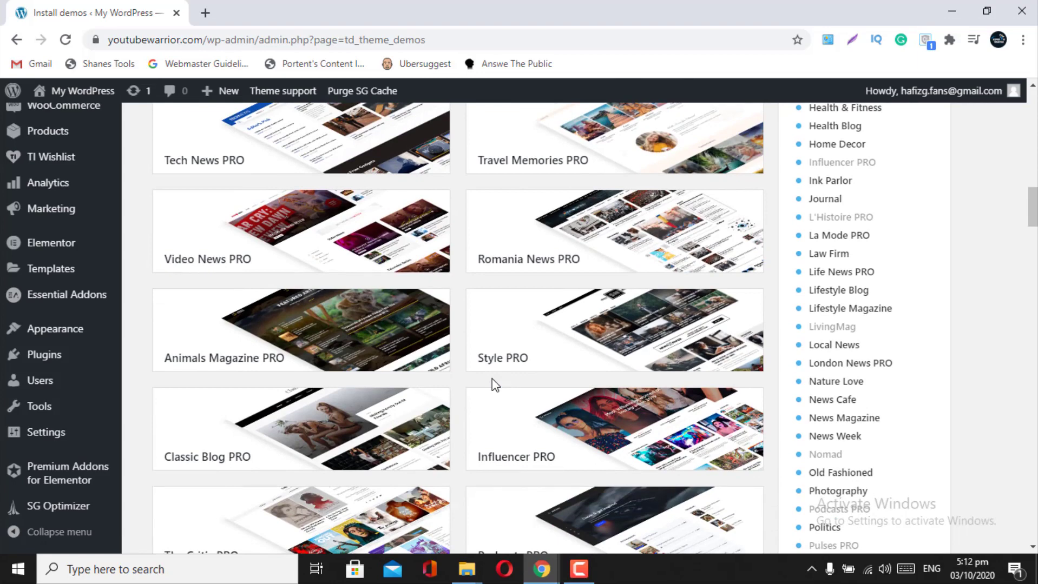
{"action": "scroll", "coordinate": [493, 384], "scroll_direction": "down", "scroll_amount": 5}
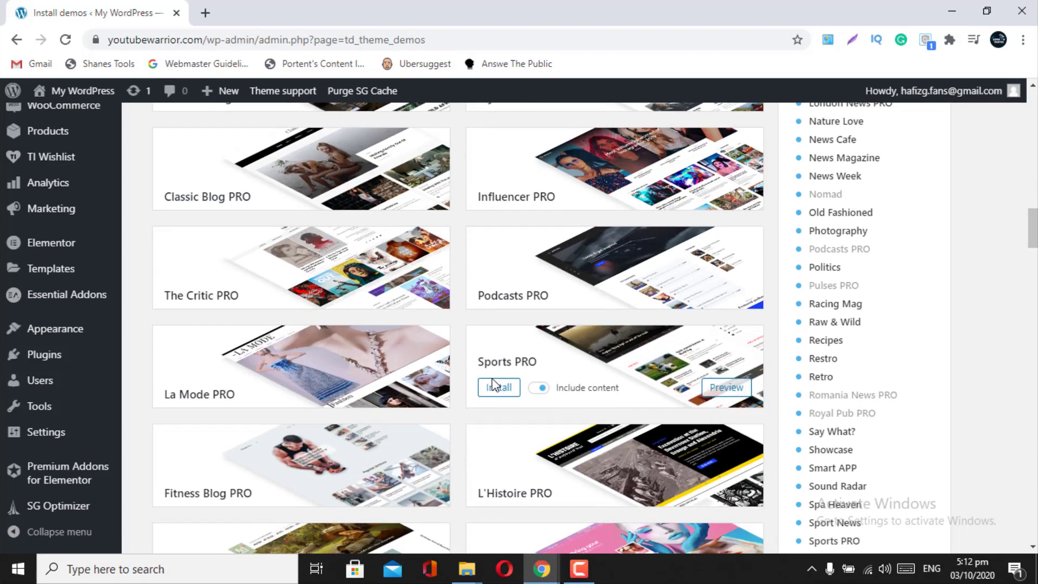
{"action": "scroll", "coordinate": [493, 385], "scroll_direction": "down", "scroll_amount": 2}
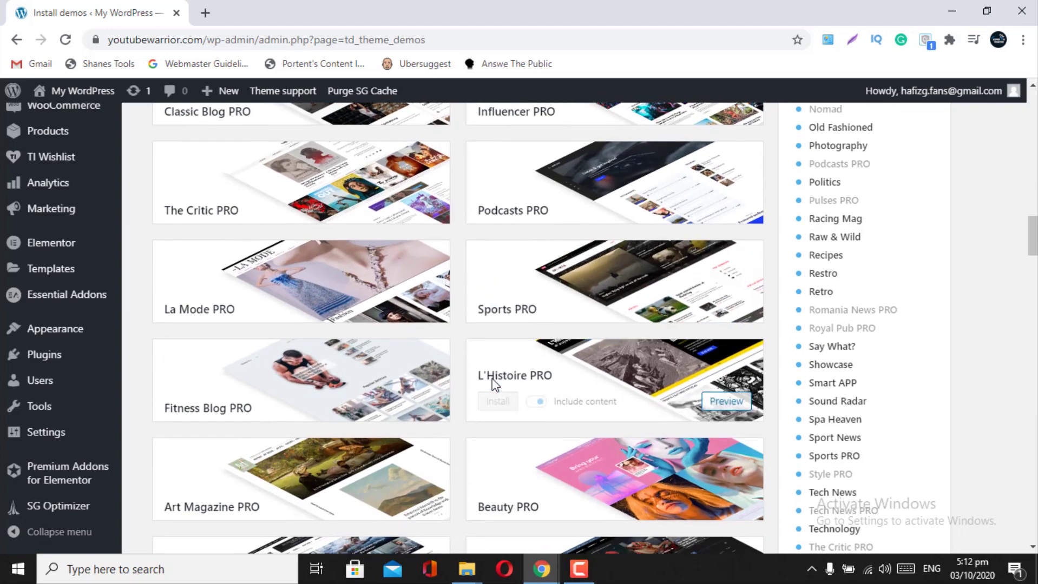
{"action": "scroll", "coordinate": [492, 379], "scroll_direction": "down", "scroll_amount": 3}
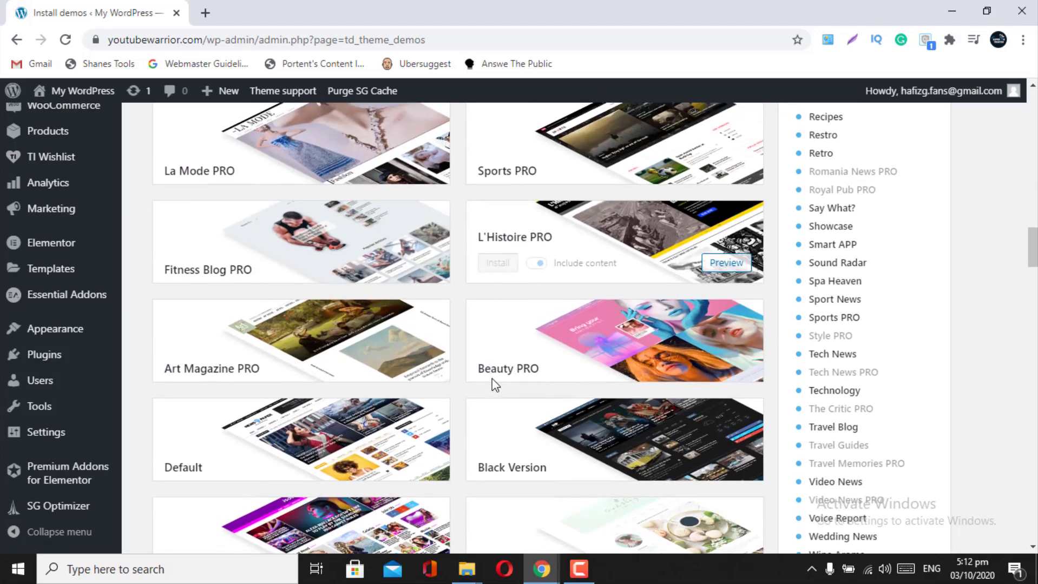
{"action": "scroll", "coordinate": [492, 379], "scroll_direction": "down", "scroll_amount": 3}
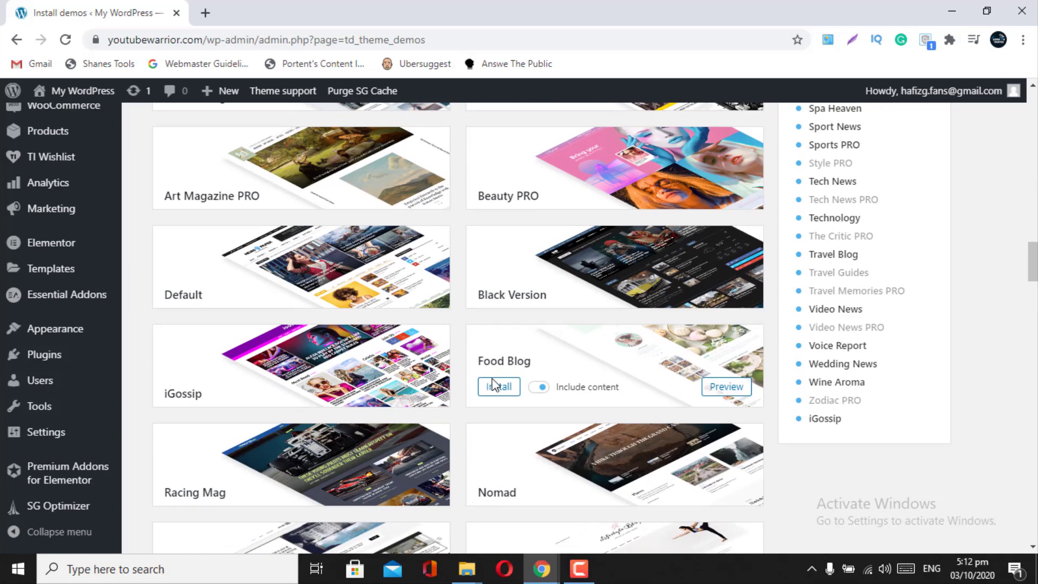
{"action": "scroll", "coordinate": [492, 382], "scroll_direction": "down", "scroll_amount": 4}
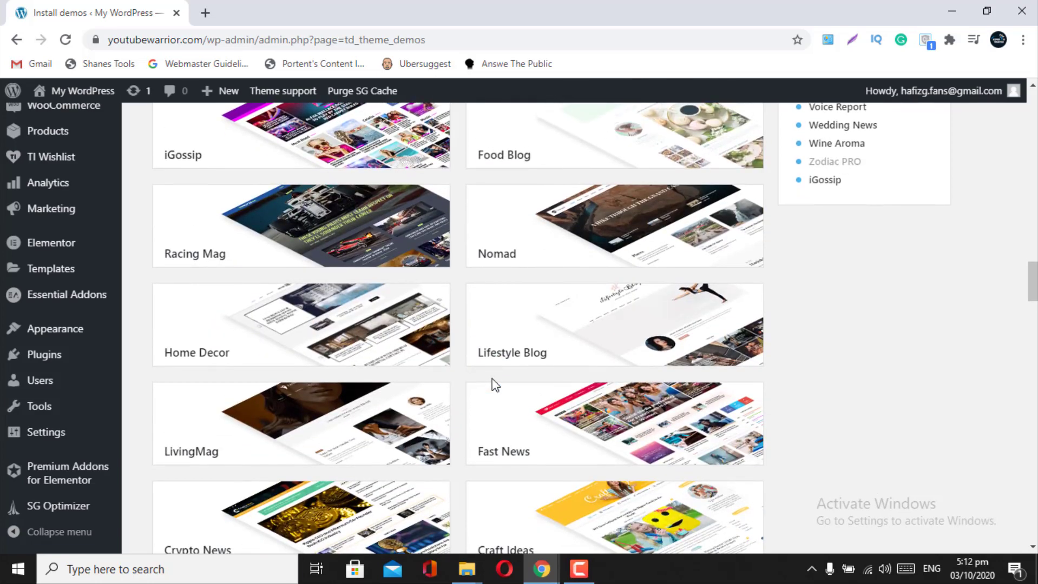
{"action": "scroll", "coordinate": [492, 379], "scroll_direction": "down", "scroll_amount": 5}
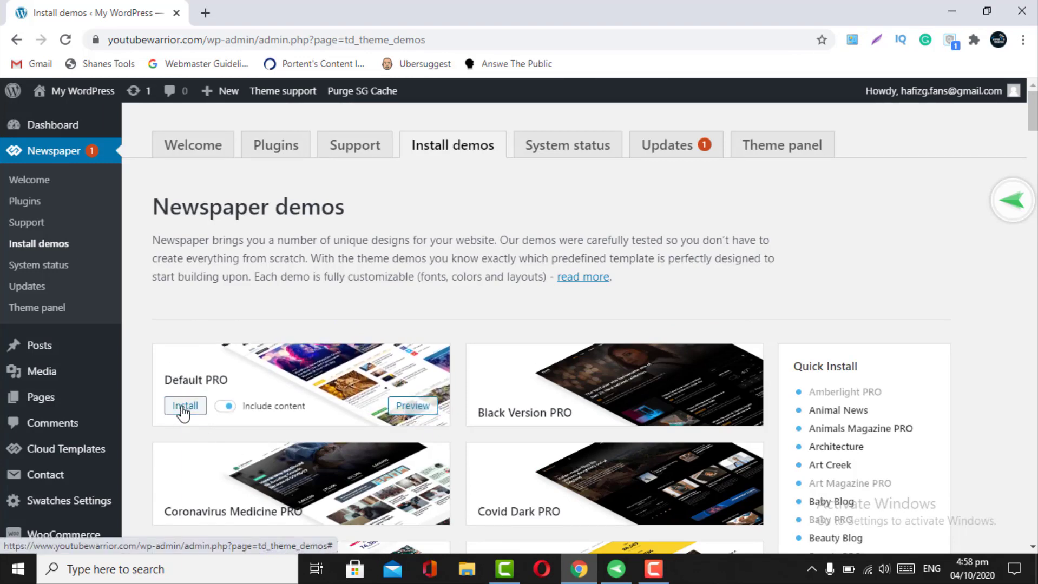
- Install the full Default PRO demo and wait until it shows as installed
{"action": "left_click", "coordinate": [184, 407]}
{"action": "left_click", "coordinate": [460, 463]}
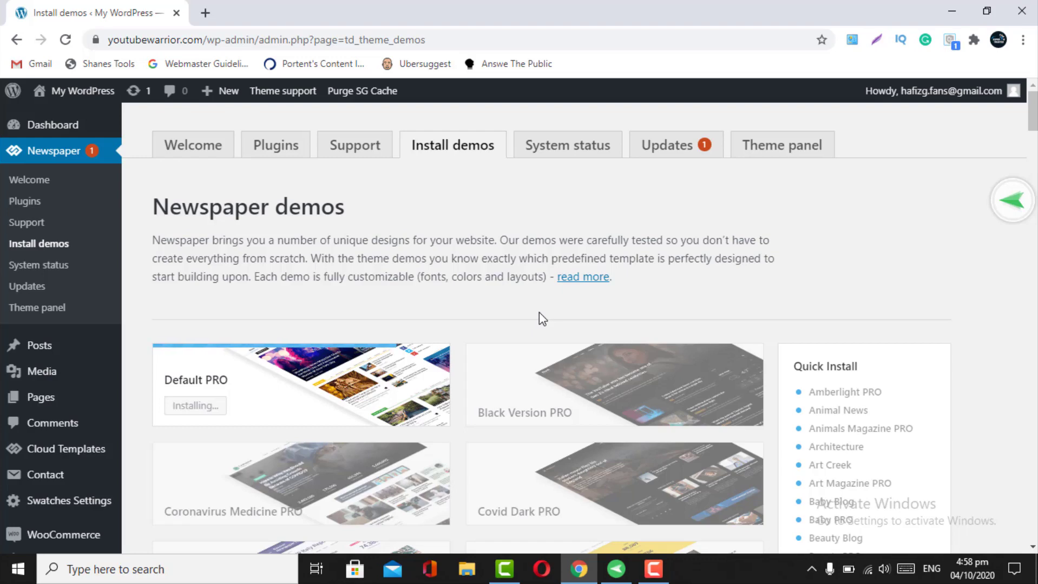
{"action": "scroll", "coordinate": [539, 313], "scroll_direction": "down", "scroll_amount": 15}
{"action": "scroll", "coordinate": [539, 312], "scroll_direction": "down", "scroll_amount": 5}
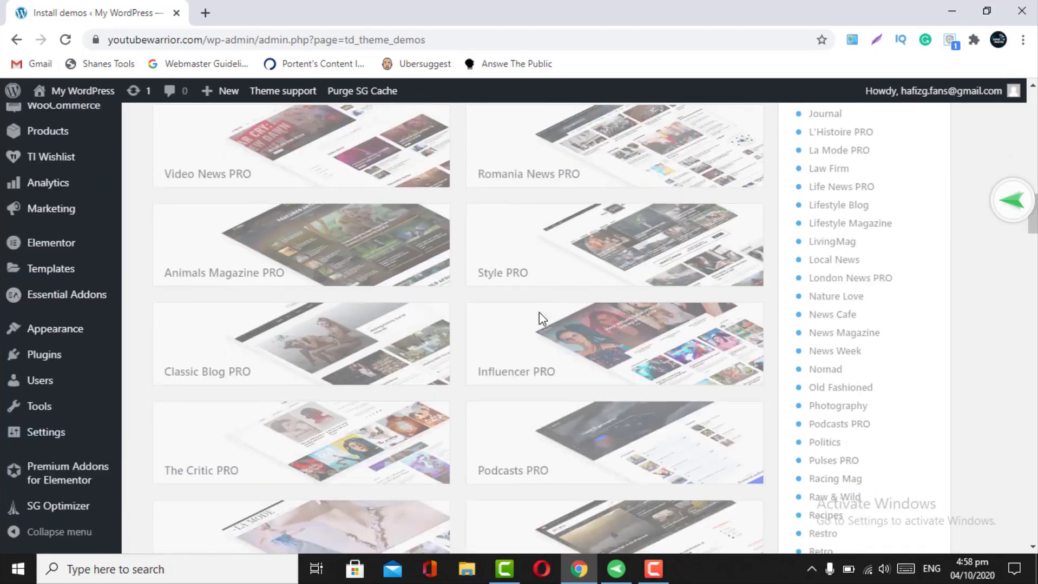
{"action": "scroll", "coordinate": [539, 312], "scroll_direction": "up", "scroll_amount": 20}
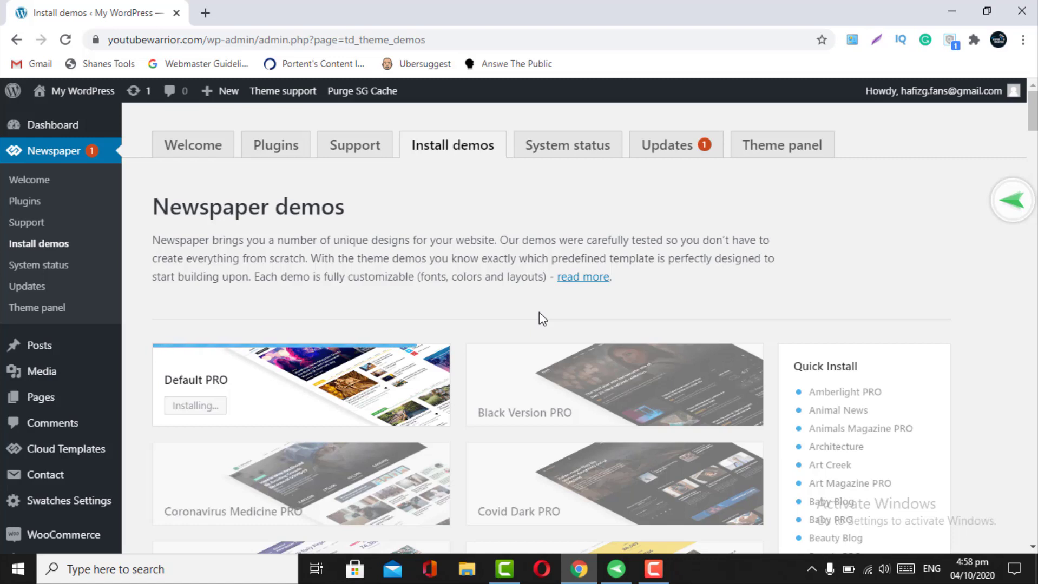
{"action": "scroll", "coordinate": [539, 312], "scroll_direction": "down", "scroll_amount": 2}
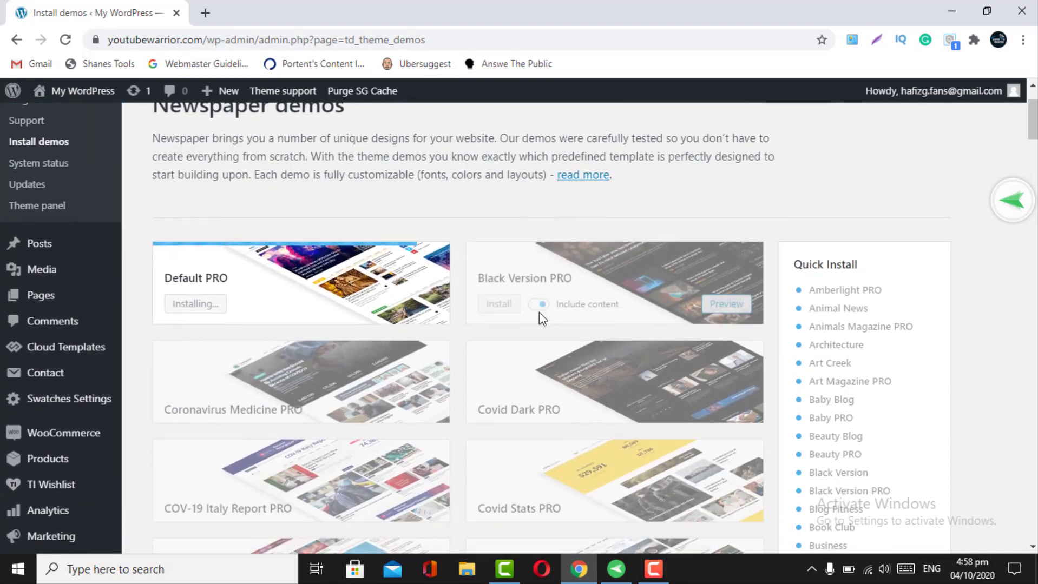
{"action": "scroll", "coordinate": [539, 313], "scroll_direction": "up", "scroll_amount": 2}
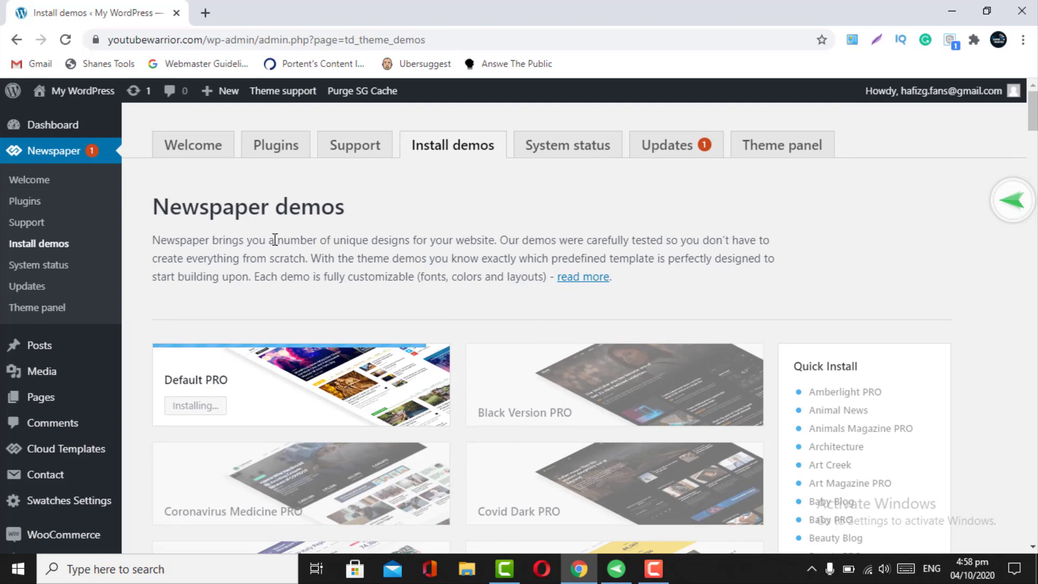
- Open the live site from My WordPress > Visit Site in a new browser tab
{"action": "mouse_move", "coordinate": [76, 91]}
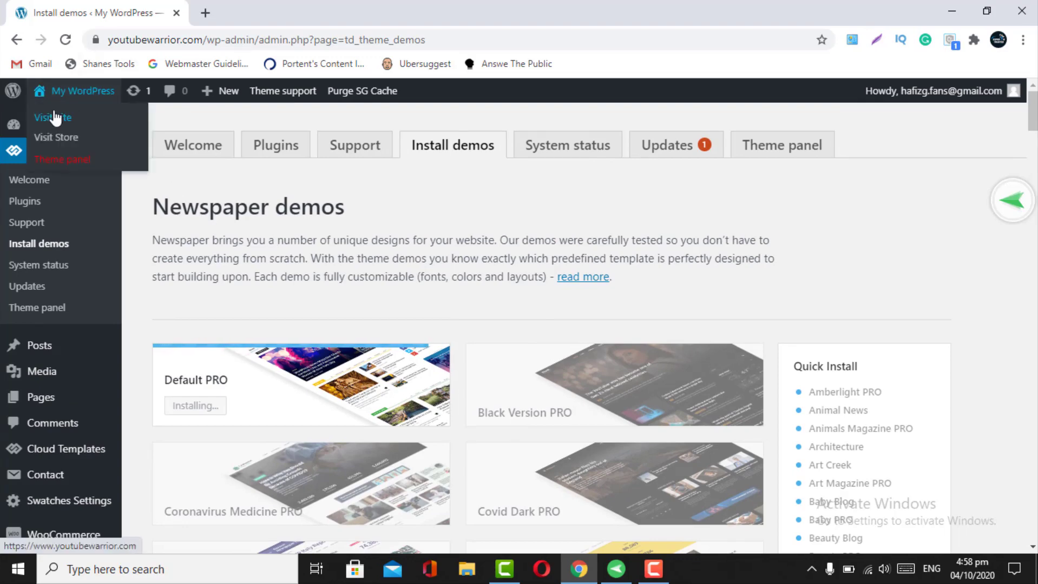
{"action": "right_click", "coordinate": [50, 115]}
{"action": "left_click", "coordinate": [79, 125]}
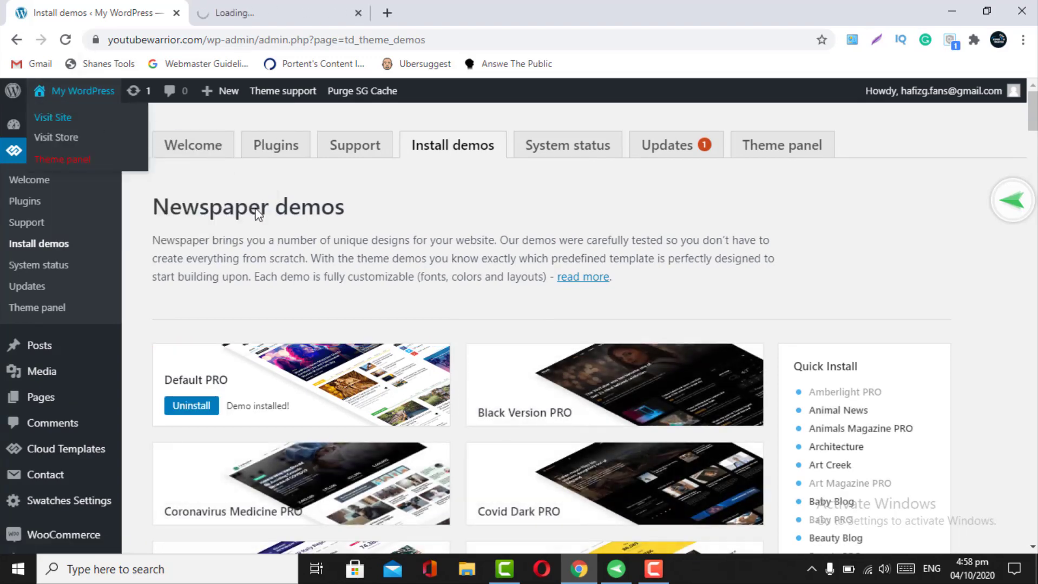
{"action": "left_click", "coordinate": [229, 6]}
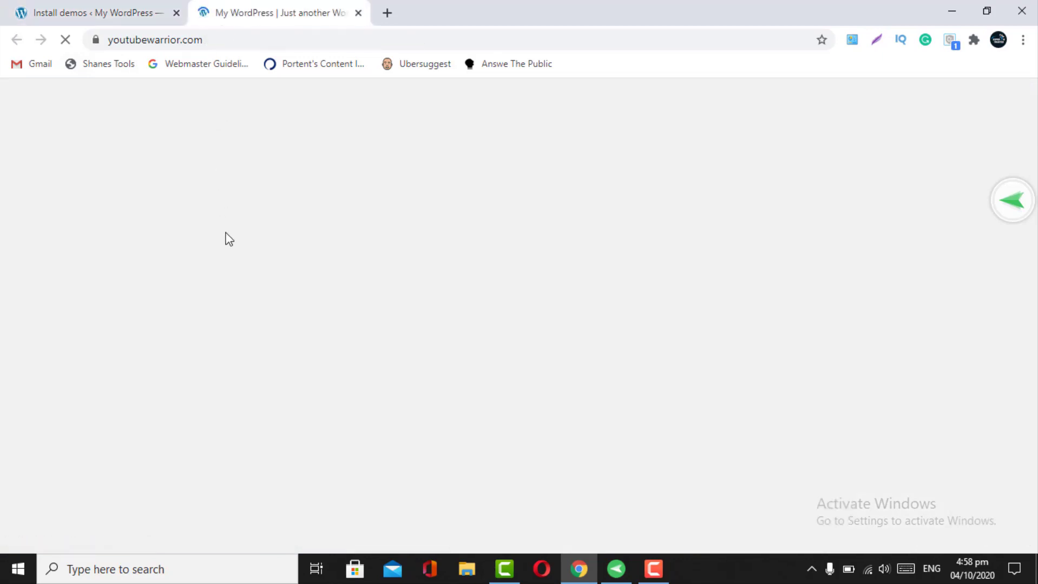
- Review the Default PRO news layout on the live homepage, then return to the Install demos tab
{"action": "scroll", "coordinate": [290, 368], "scroll_direction": "down", "scroll_amount": 3}
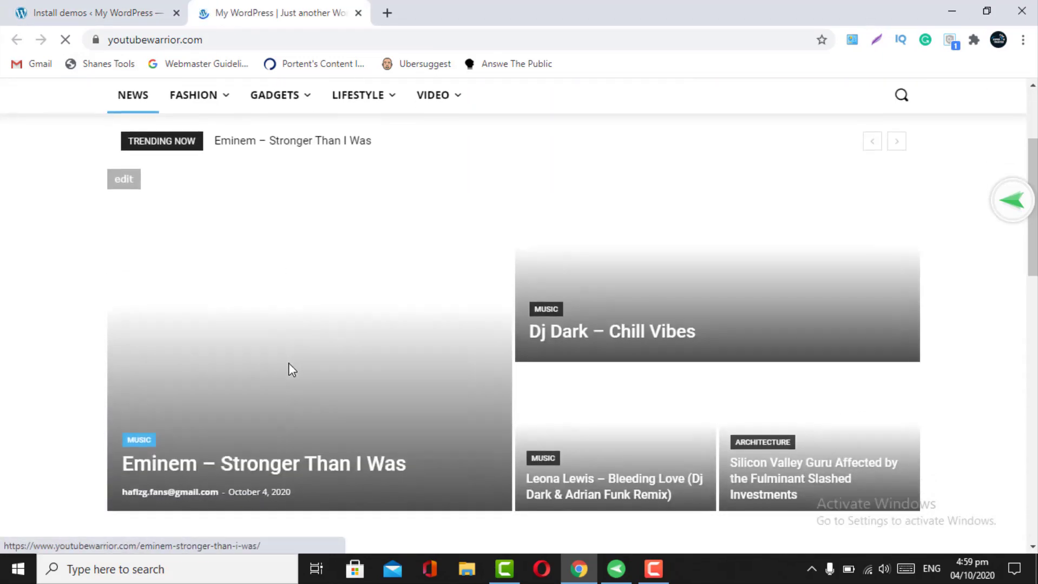
{"action": "scroll", "coordinate": [288, 364], "scroll_direction": "down", "scroll_amount": 10}
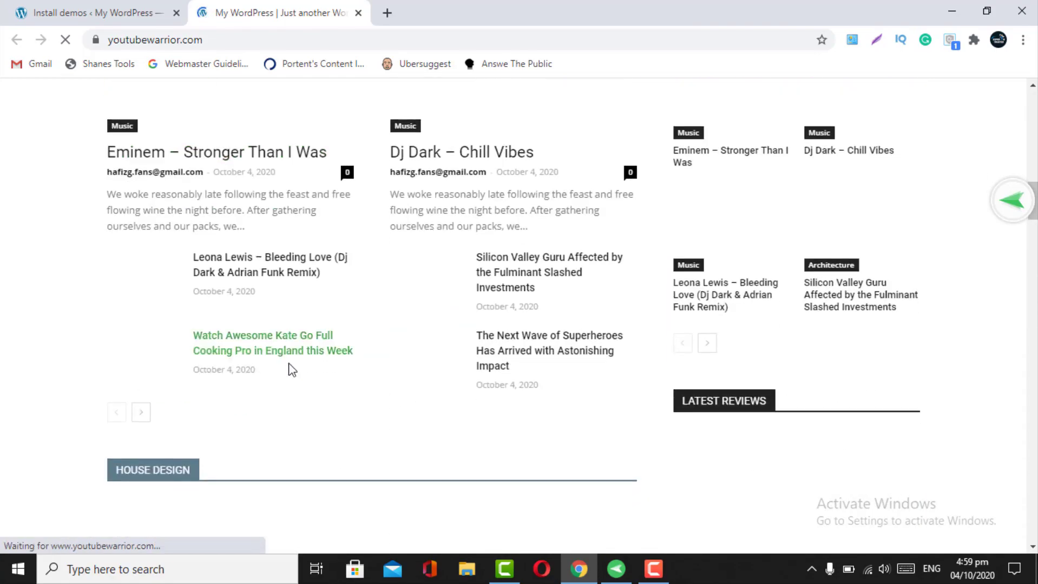
{"action": "scroll", "coordinate": [289, 364], "scroll_direction": "down", "scroll_amount": 10}
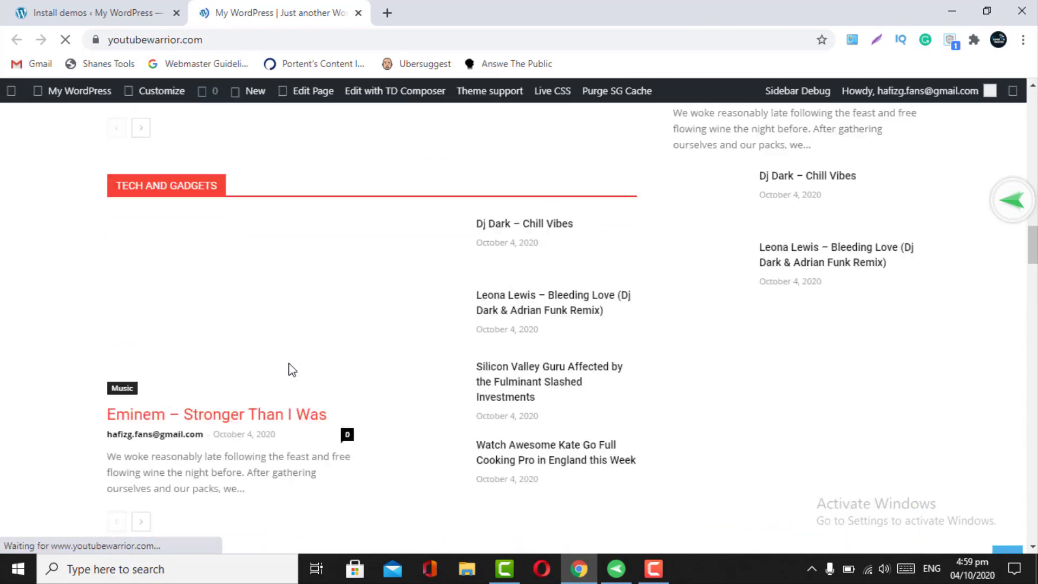
{"action": "scroll", "coordinate": [289, 368], "scroll_direction": "up", "scroll_amount": 20}
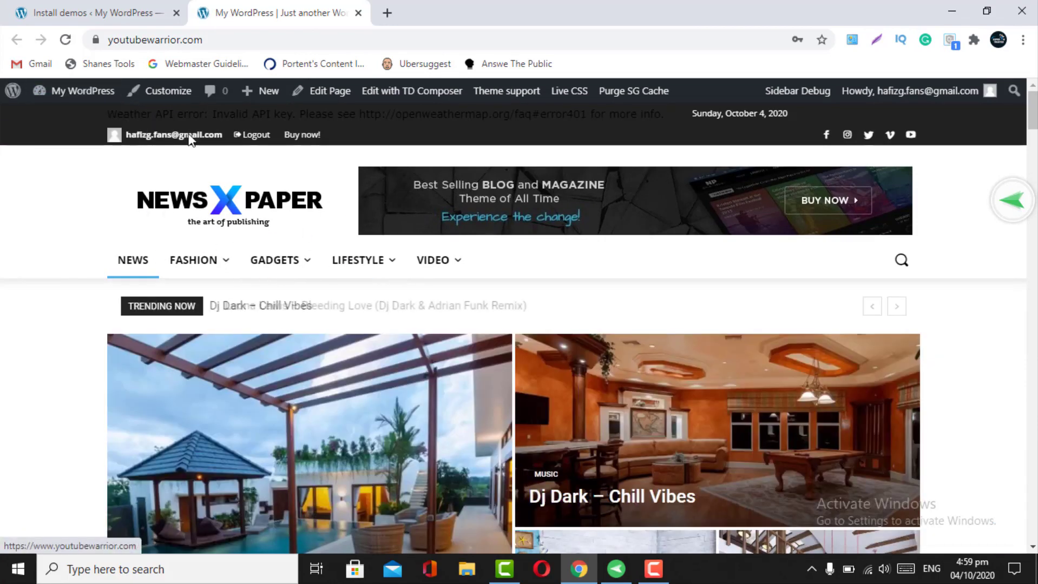
{"action": "left_click", "coordinate": [99, 5]}
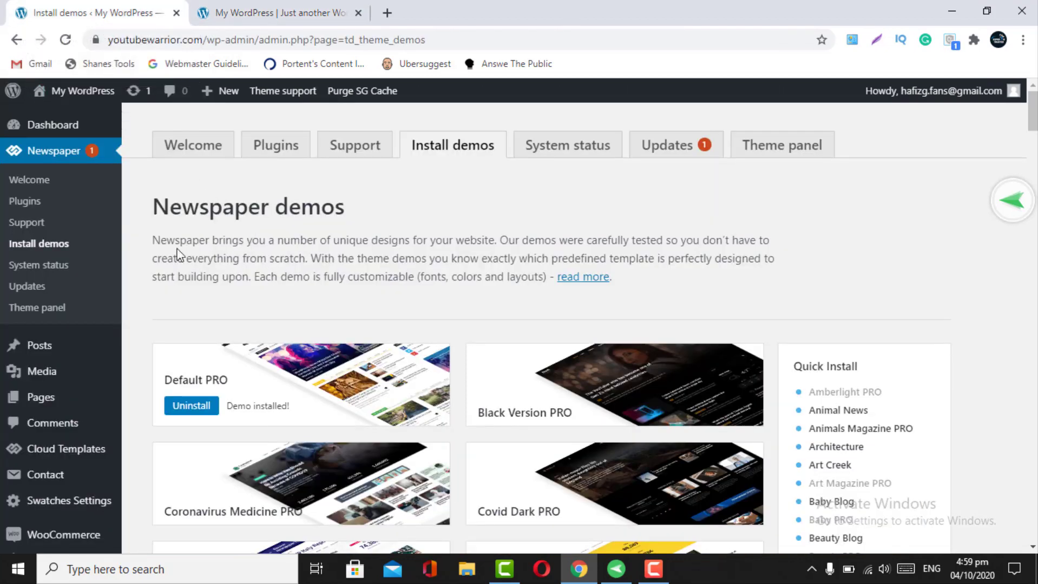
- Go via Newspaper > Welcome to the Theme panel, whose header uses the Default PRO template
{"action": "left_click", "coordinate": [252, 10]}
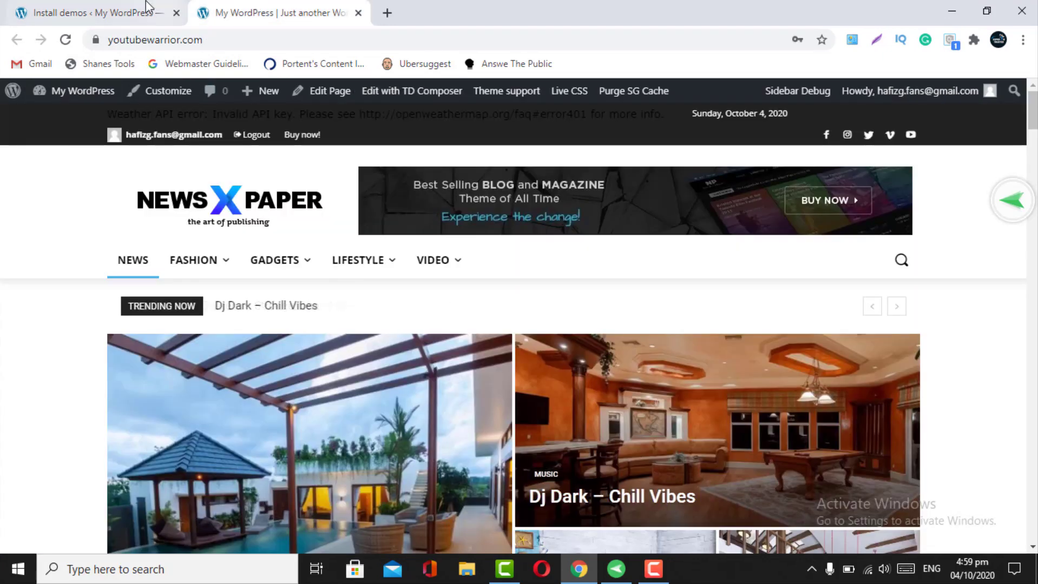
{"action": "left_click", "coordinate": [146, 8]}
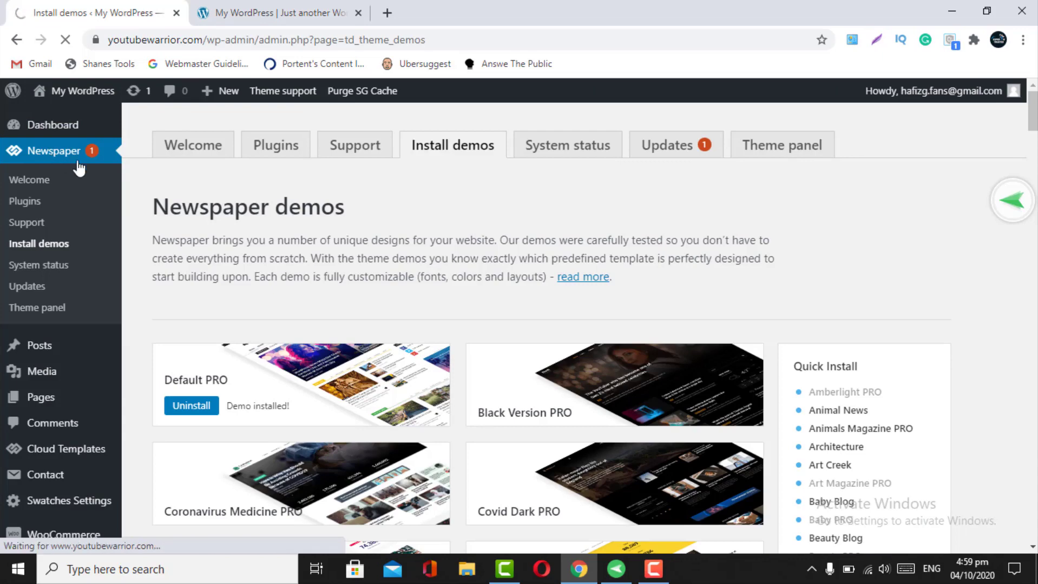
{"action": "left_click", "coordinate": [55, 187]}
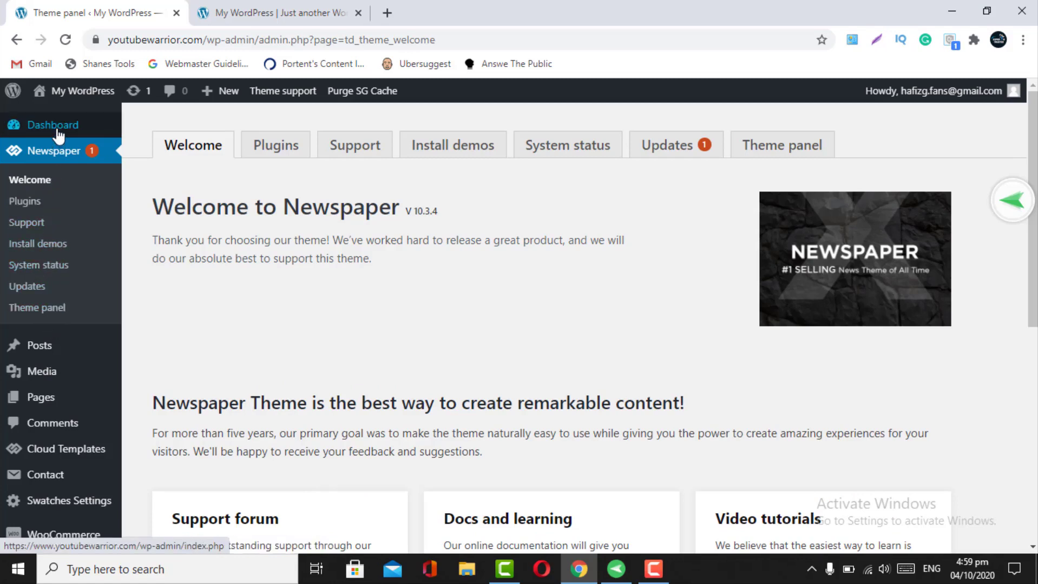
{"action": "mouse_move", "coordinate": [59, 131]}
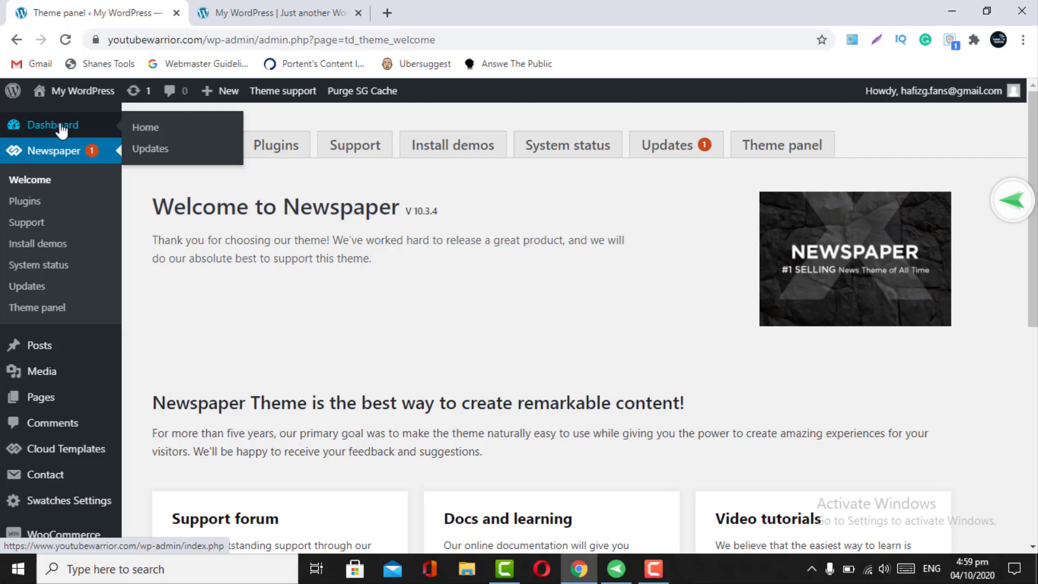
{"action": "left_click", "coordinate": [39, 313]}
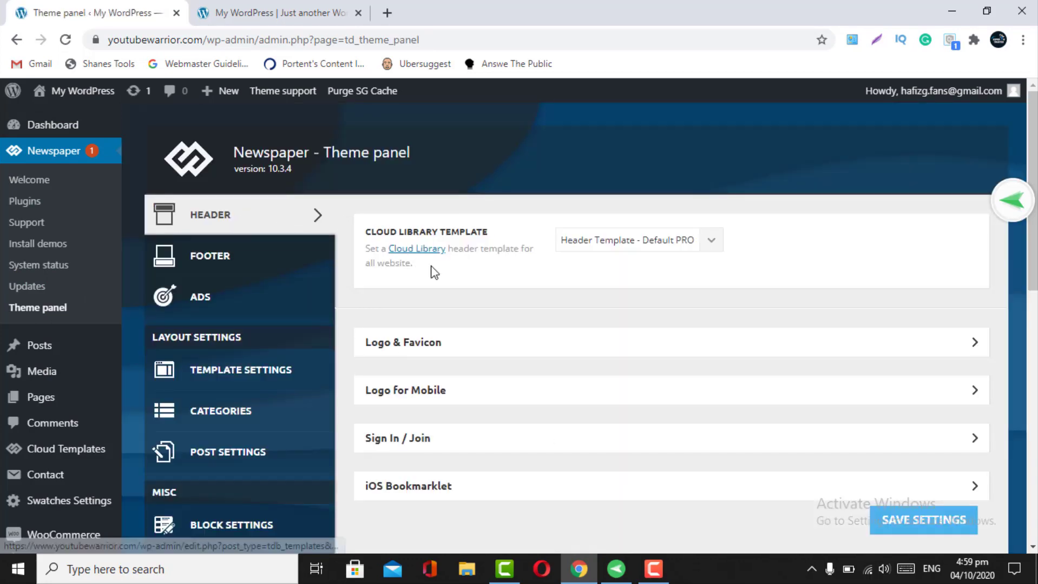
- Preview the live front page showing the Default PRO header
{"action": "left_click", "coordinate": [276, 13]}
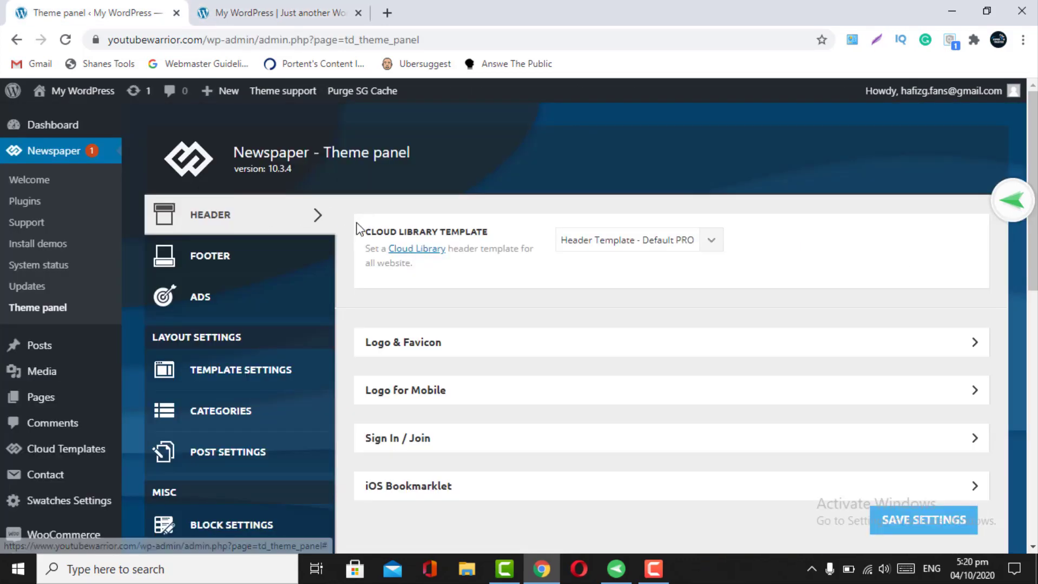
{"action": "left_click", "coordinate": [246, 12]}
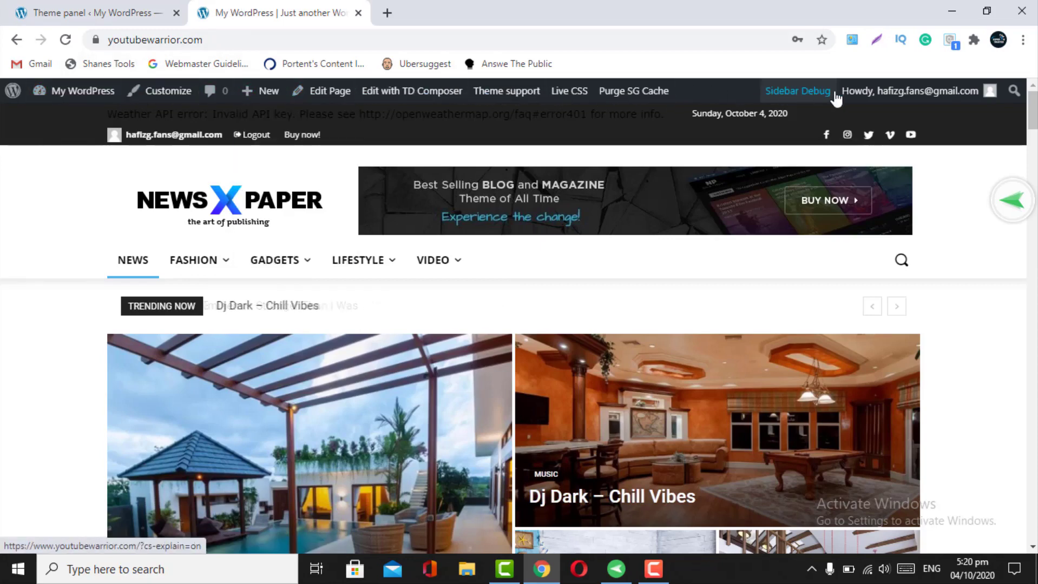
{"action": "mouse_move", "coordinate": [868, 98]}
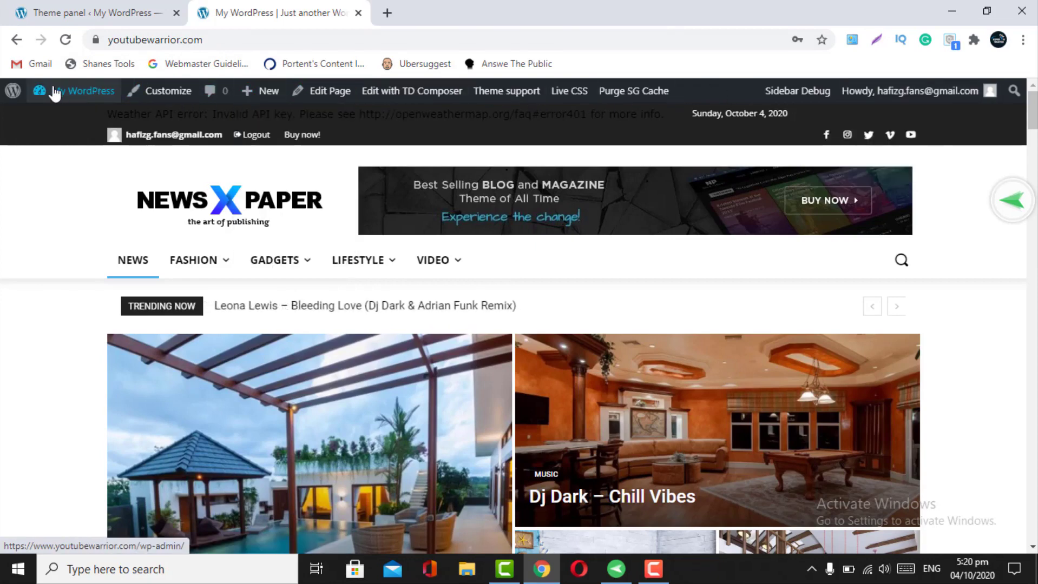
{"action": "mouse_move", "coordinate": [50, 93]}
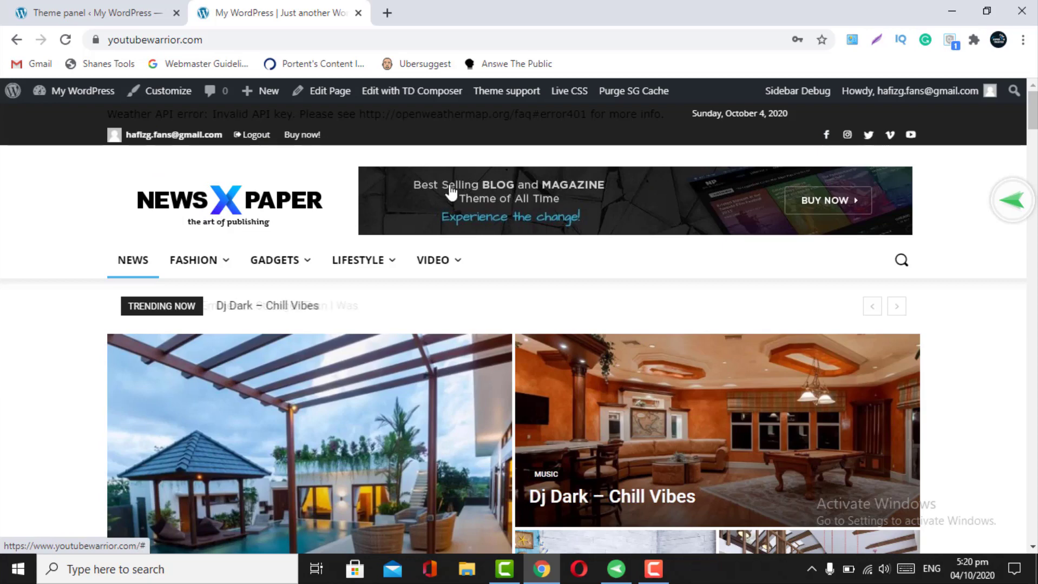
{"action": "mouse_move", "coordinate": [273, 261]}
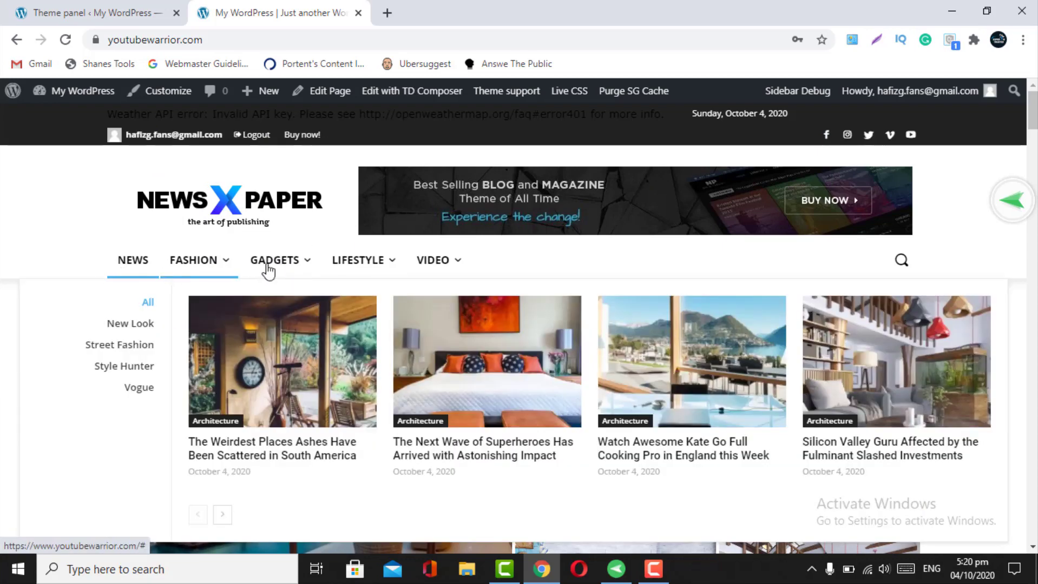
{"action": "mouse_move", "coordinate": [465, 263]}
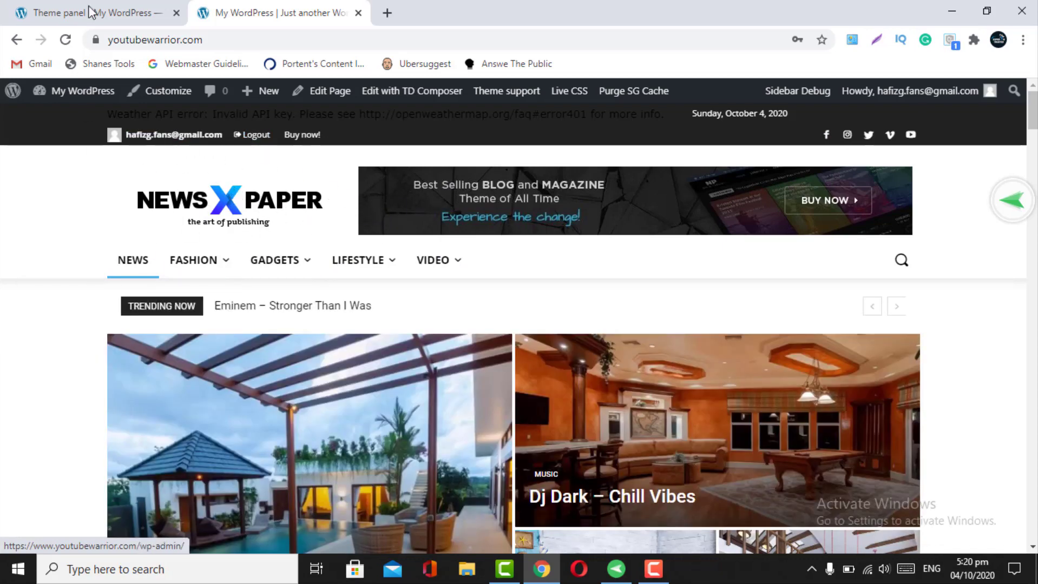
- Set the header's Cloud Library template to '- No Template -' in the Theme panel
{"action": "left_click", "coordinate": [90, 12]}
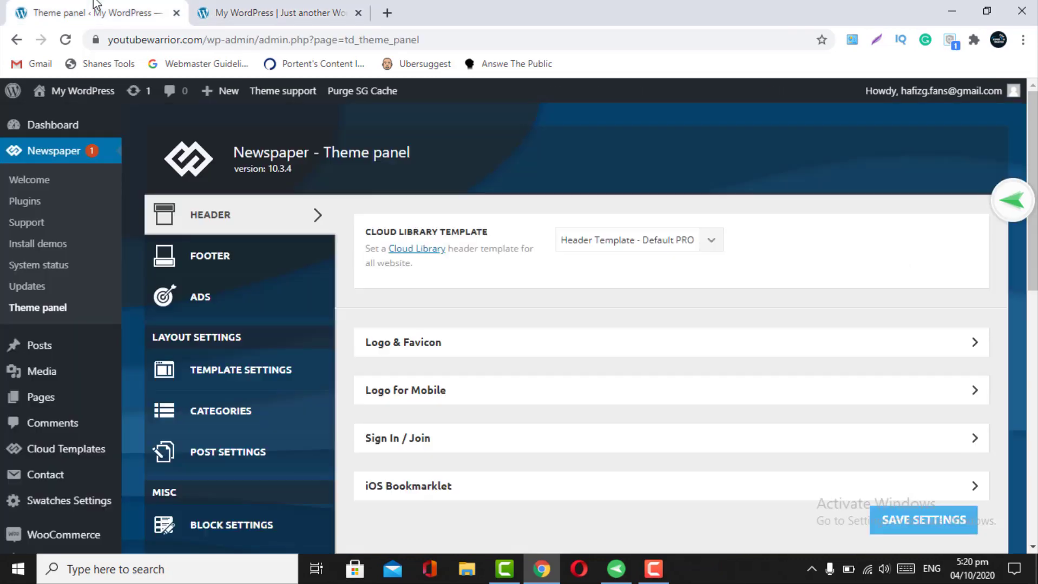
{"action": "left_click", "coordinate": [641, 239]}
{"action": "left_click", "coordinate": [614, 255]}
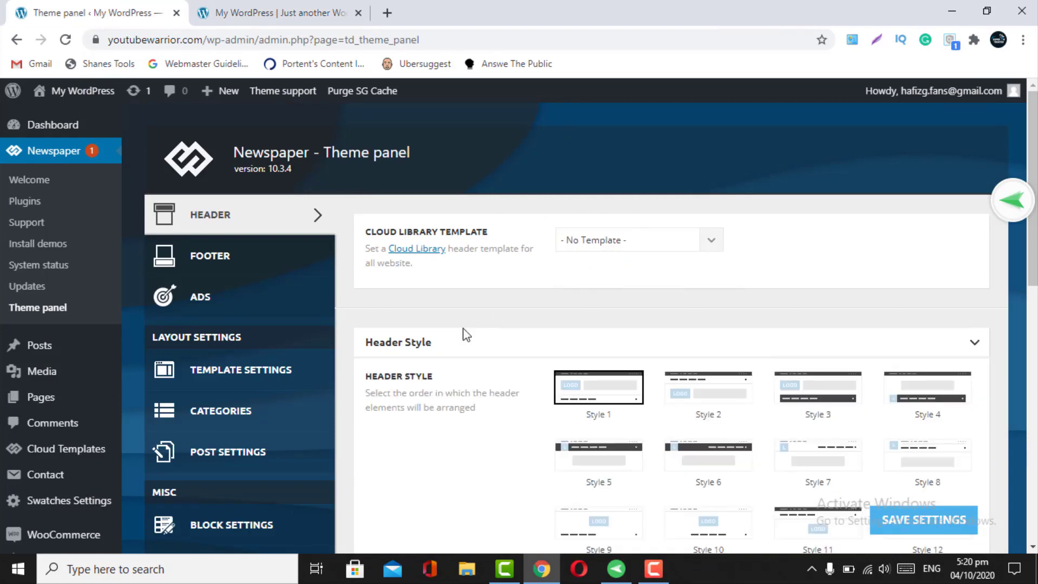
- Compare header Styles 2 and 5, then keep Style 1 as the header style
{"action": "scroll", "coordinate": [511, 391], "scroll_direction": "down", "scroll_amount": 4}
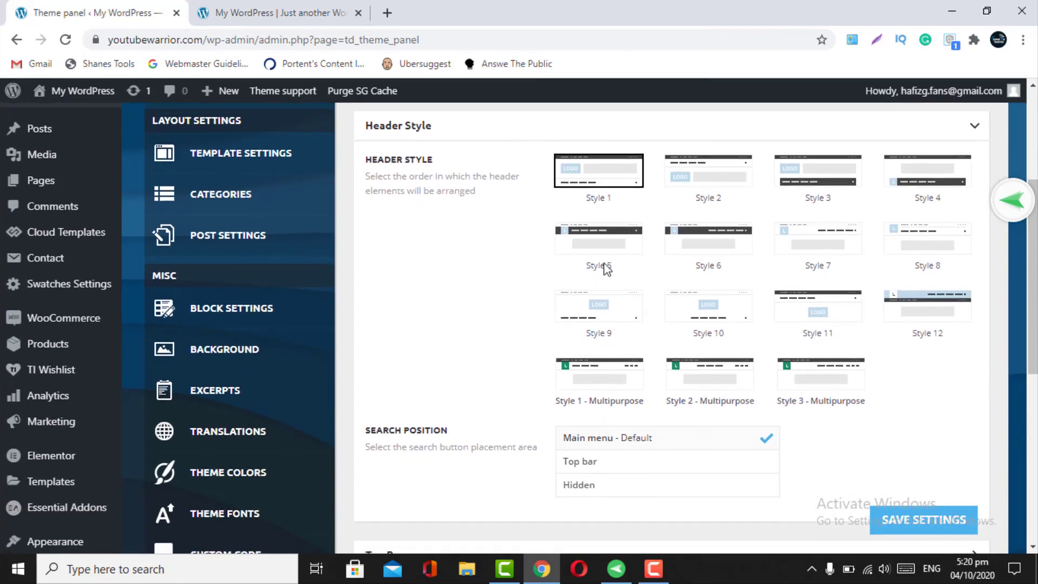
{"action": "scroll", "coordinate": [605, 266], "scroll_direction": "up", "scroll_amount": 3}
{"action": "scroll", "coordinate": [605, 265], "scroll_direction": "up", "scroll_amount": 4}
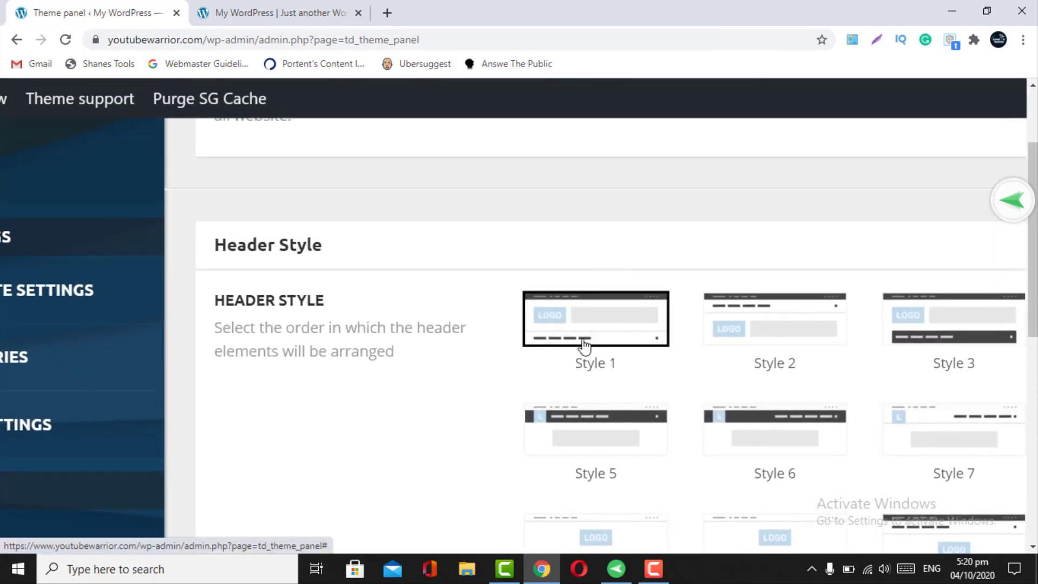
{"action": "scroll", "coordinate": [681, 333], "scroll_direction": "right", "scroll_amount": 3}
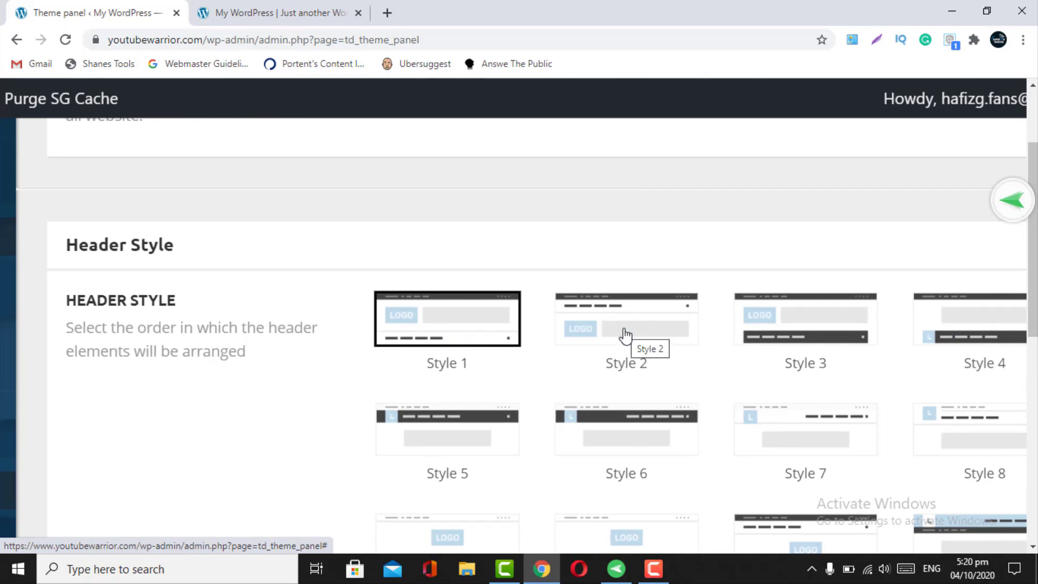
{"action": "scroll", "coordinate": [623, 329], "scroll_direction": "up", "scroll_amount": 1}
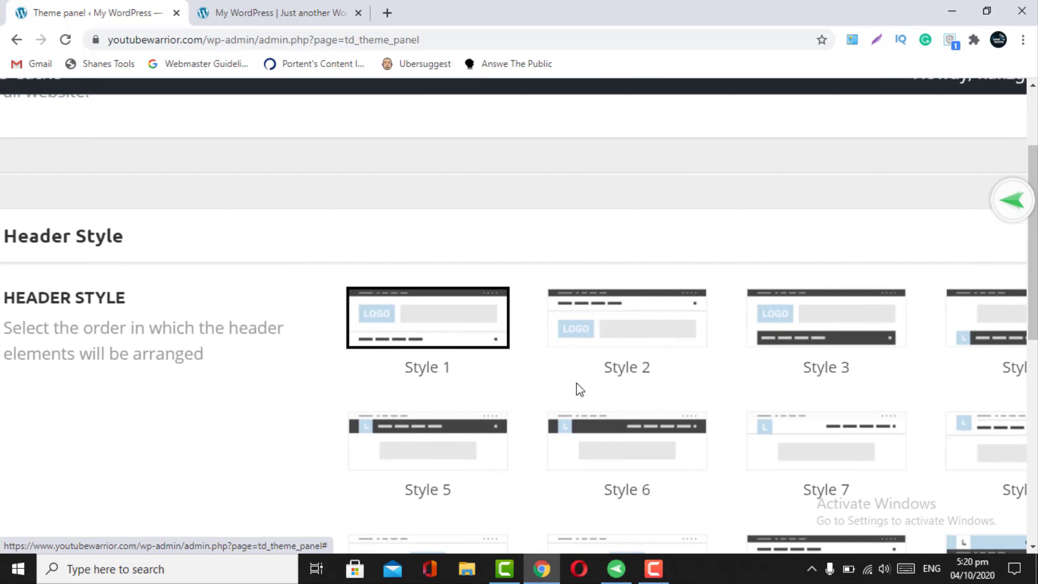
{"action": "scroll", "coordinate": [574, 385], "scroll_direction": "down", "scroll_amount": 4}
{"action": "scroll", "coordinate": [556, 385], "scroll_direction": "down", "scroll_amount": 3}
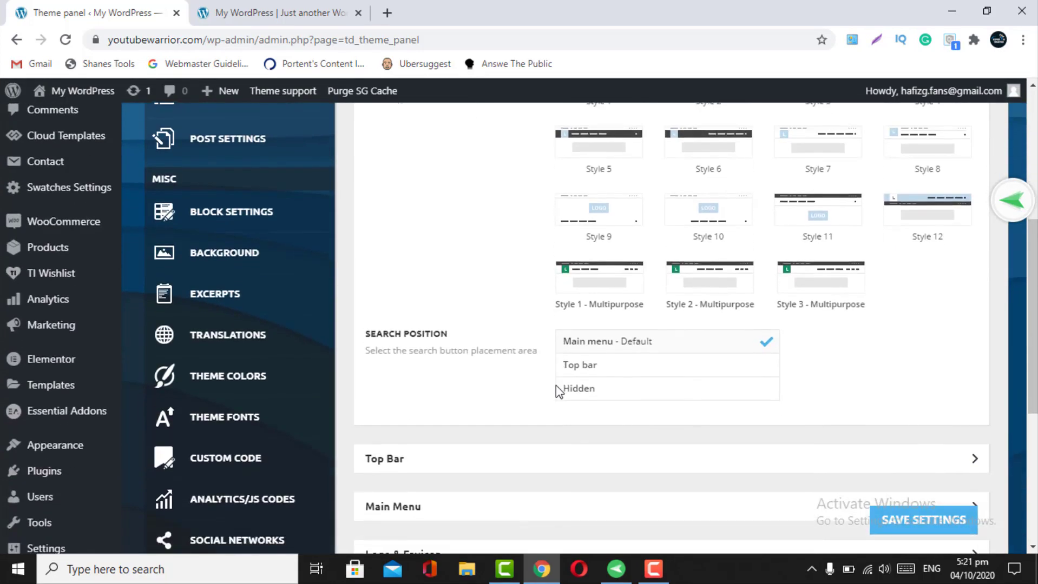
{"action": "scroll", "coordinate": [555, 386], "scroll_direction": "up", "scroll_amount": 2}
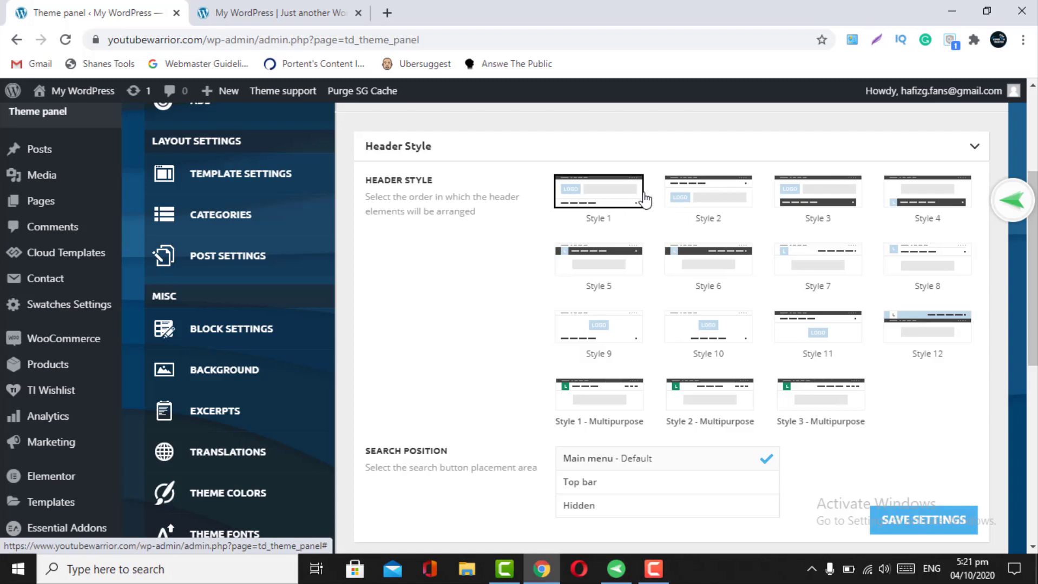
{"action": "left_click", "coordinate": [688, 201]}
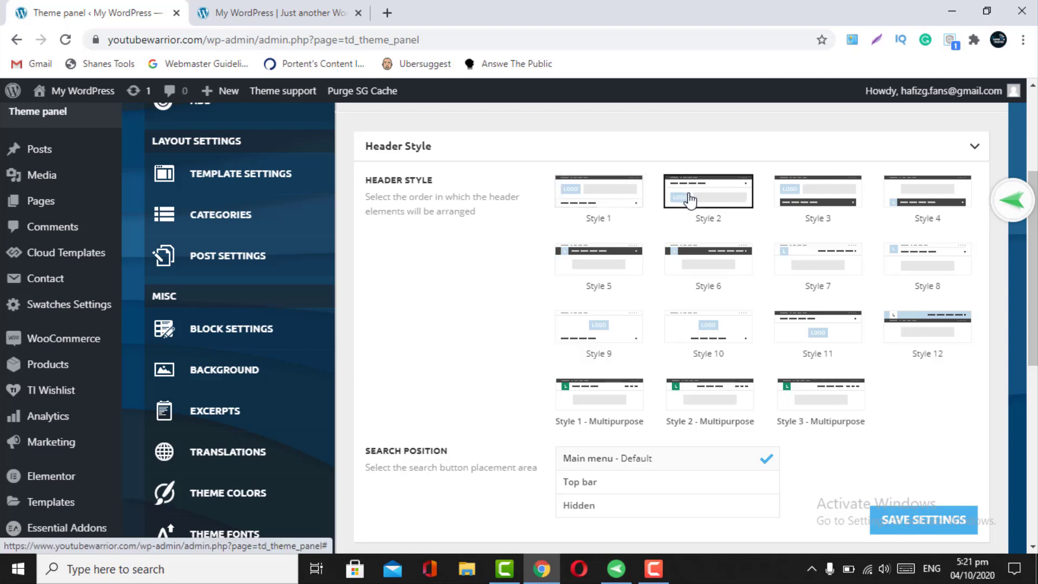
{"action": "left_click", "coordinate": [616, 195]}
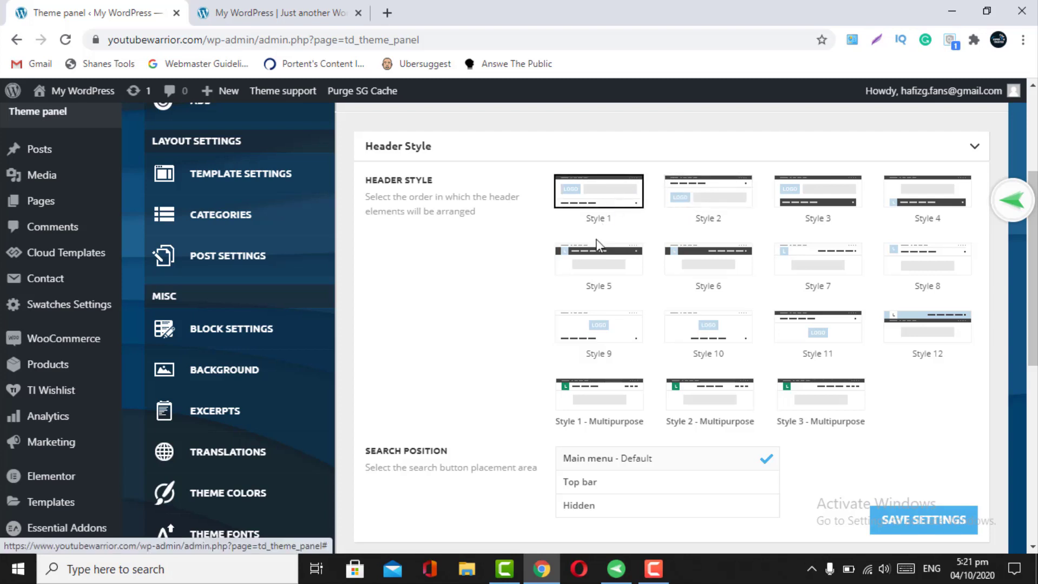
{"action": "left_click", "coordinate": [592, 271]}
{"action": "left_click", "coordinate": [601, 204]}
{"action": "scroll", "coordinate": [709, 314], "scroll_direction": "down", "scroll_amount": 1}
{"action": "scroll", "coordinate": [714, 341], "scroll_direction": "up", "scroll_amount": 1}
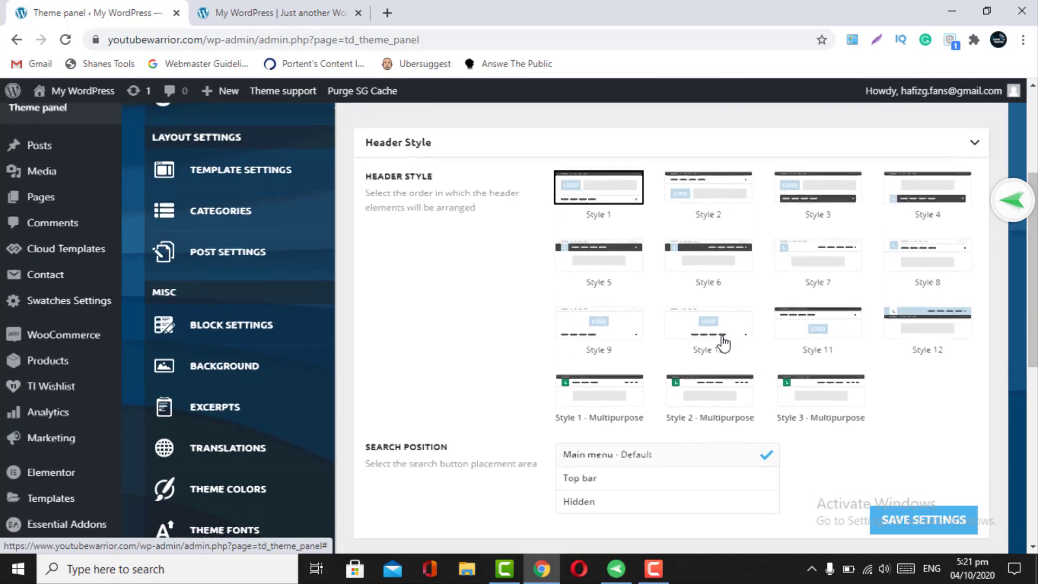
{"action": "left_click", "coordinate": [617, 199]}
- Save the header settings and view the live front page
{"action": "scroll", "coordinate": [653, 306], "scroll_direction": "down", "scroll_amount": 1}
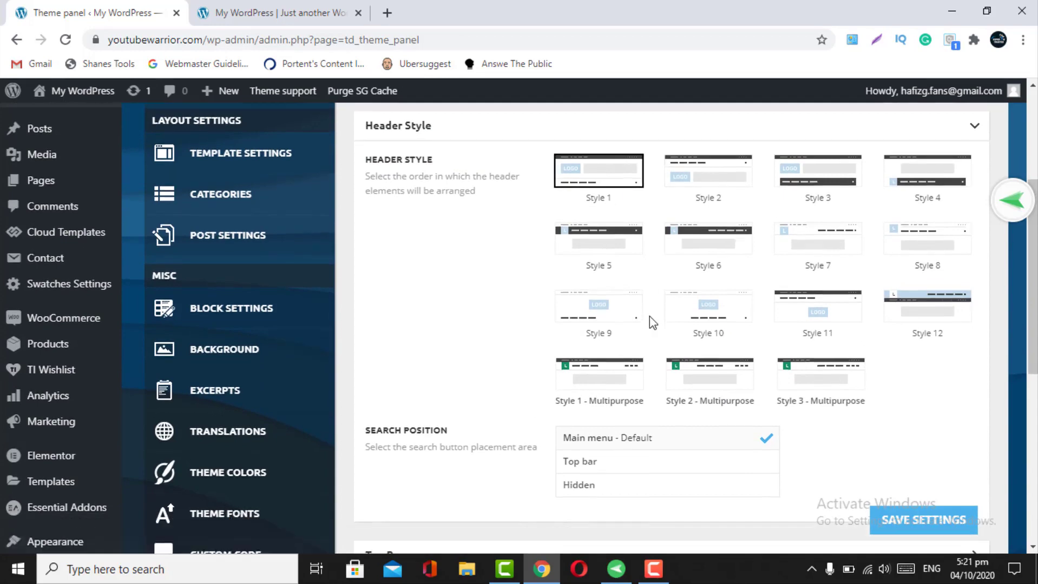
{"action": "left_click", "coordinate": [892, 517]}
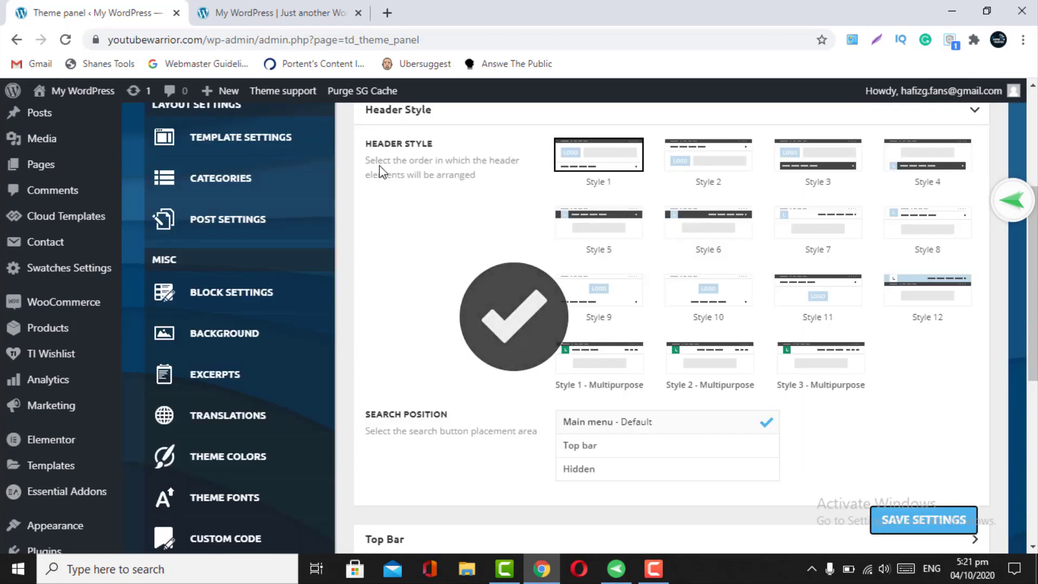
{"action": "scroll", "coordinate": [410, 273], "scroll_direction": "up", "scroll_amount": 1}
{"action": "scroll", "coordinate": [410, 273], "scroll_direction": "down", "scroll_amount": 1}
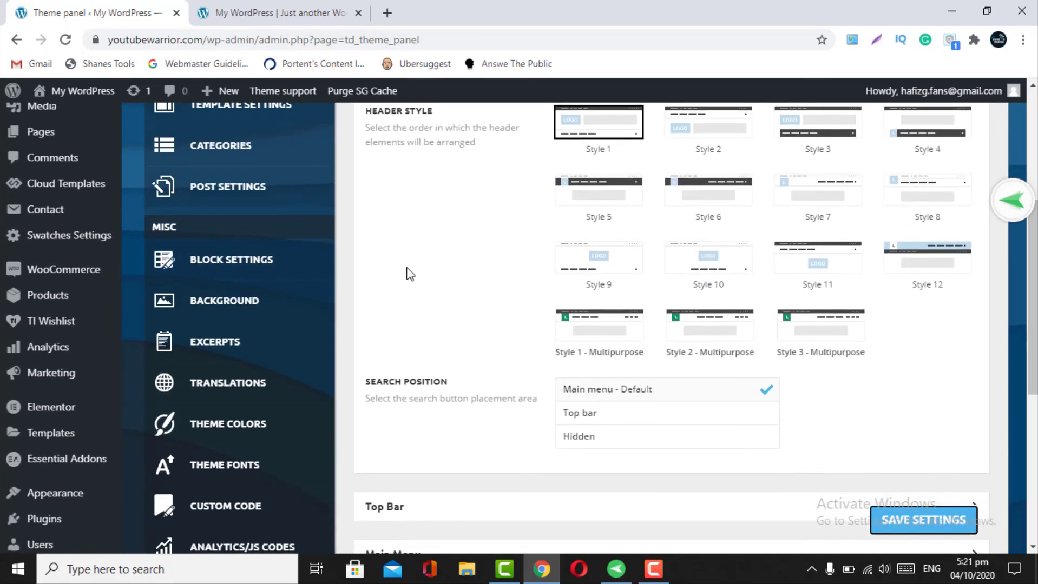
{"action": "scroll", "coordinate": [409, 273], "scroll_direction": "up", "scroll_amount": 2}
{"action": "left_click", "coordinate": [249, 13]}
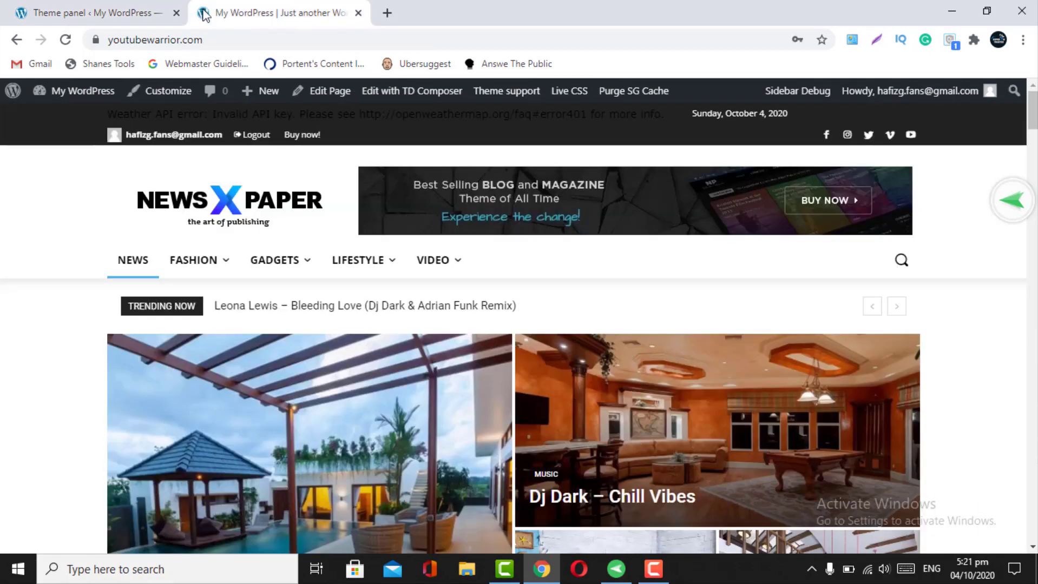
- Move the front page into its own window and test its header search icon
{"action": "left_click", "coordinate": [92, 13]}
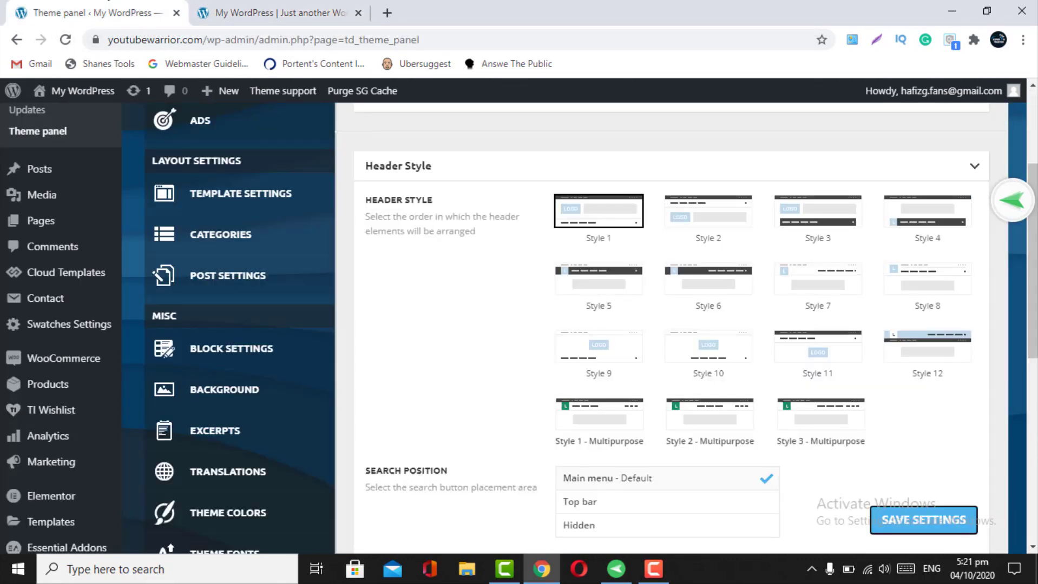
{"action": "scroll", "coordinate": [578, 235], "scroll_direction": "down", "scroll_amount": 2}
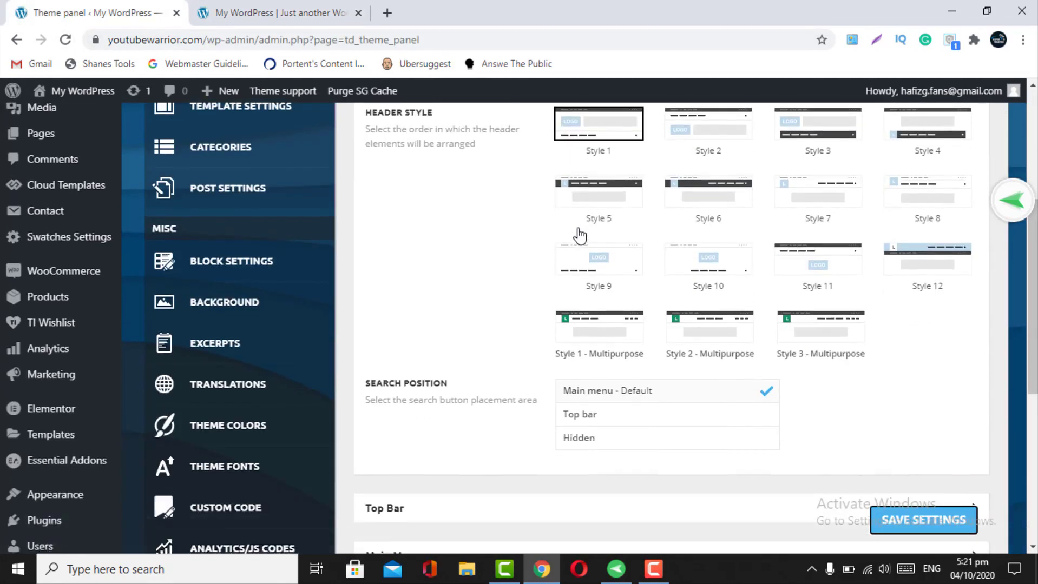
{"action": "left_click", "coordinate": [265, 6]}
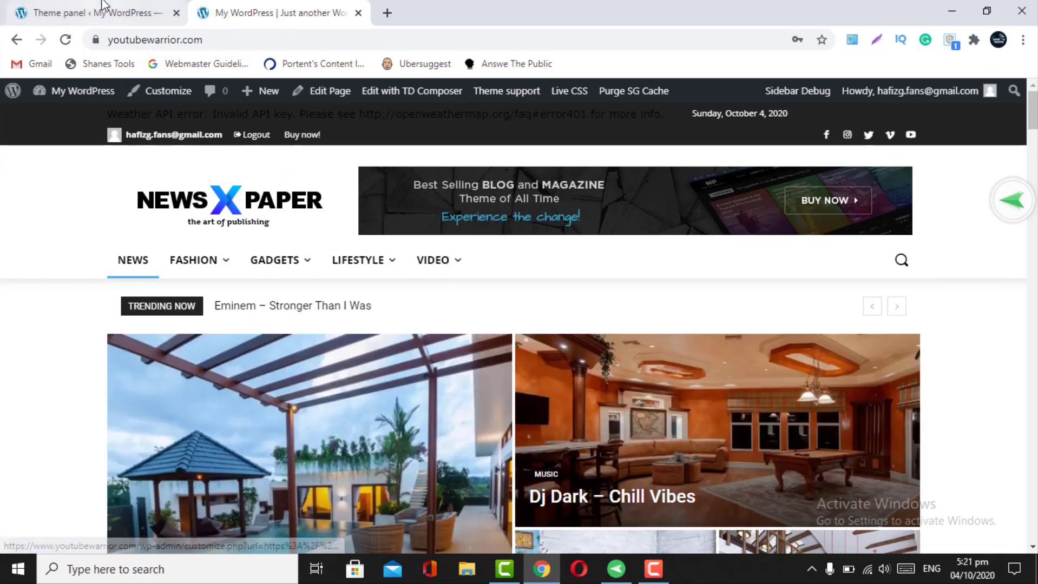
{"action": "left_click", "coordinate": [104, 7]}
{"action": "scroll", "coordinate": [702, 297], "scroll_direction": "down", "scroll_amount": 2}
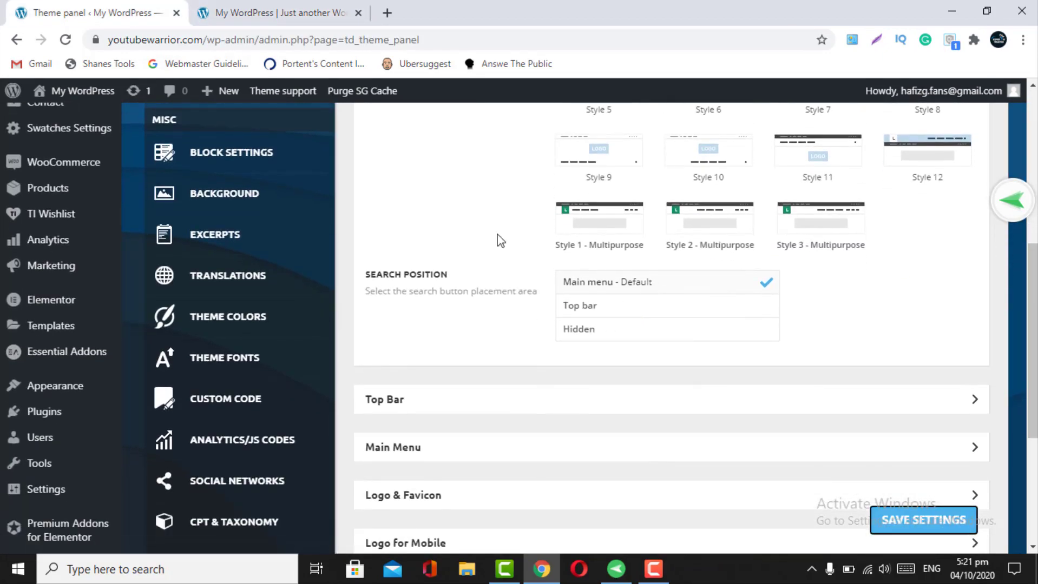
{"action": "left_click_drag", "start_coordinate": [276, 7], "coordinate": [505, 10]}
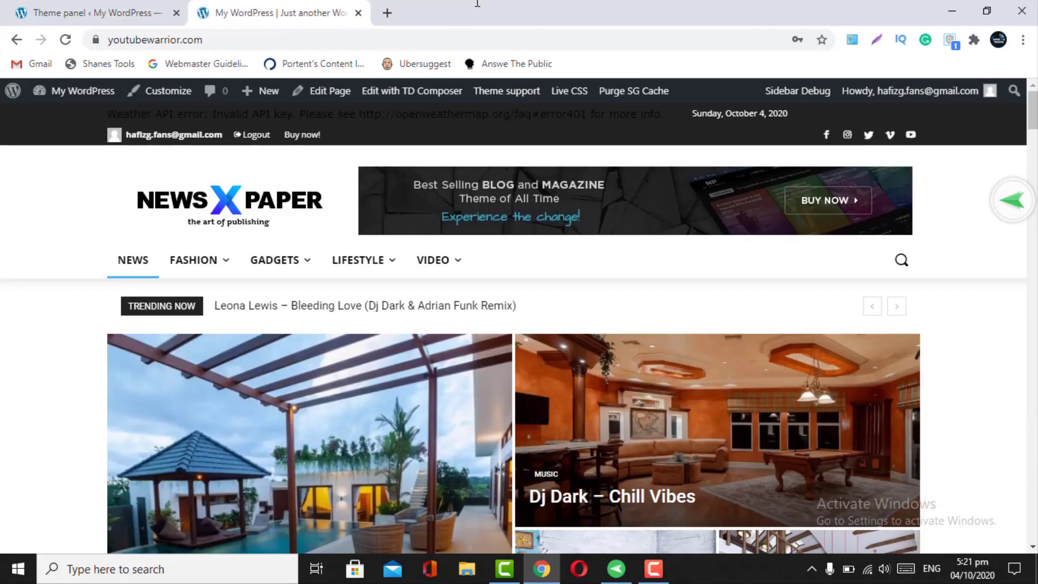
{"action": "left_click", "coordinate": [901, 261]}
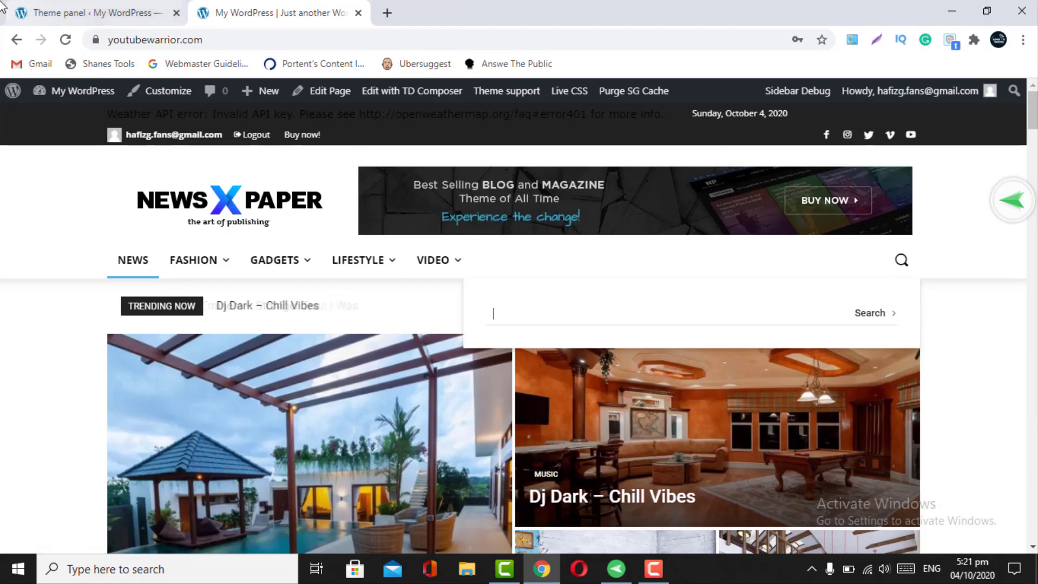
{"action": "left_click", "coordinate": [2, 6]}
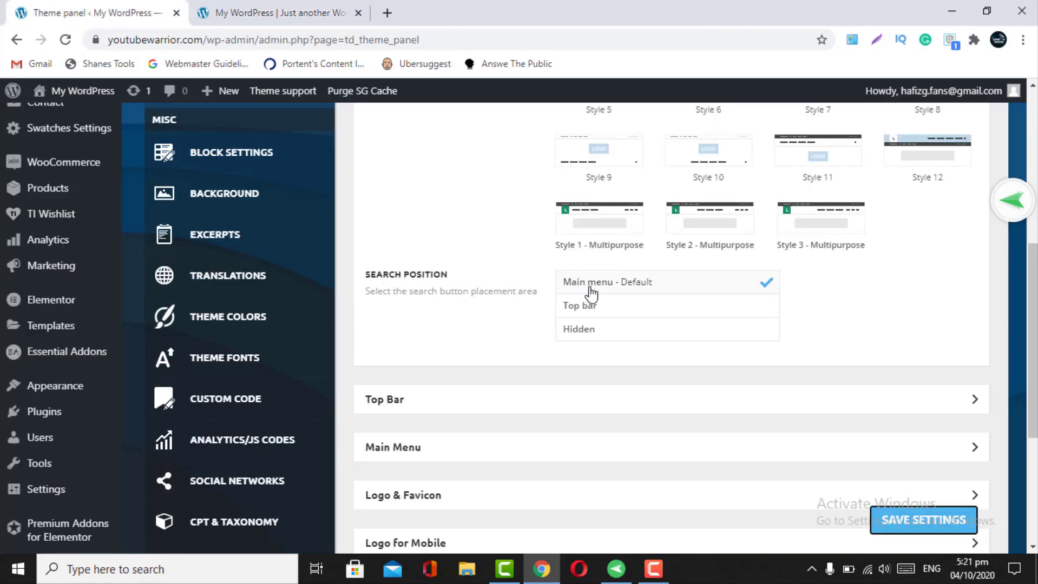
{"action": "left_click", "coordinate": [253, 4]}
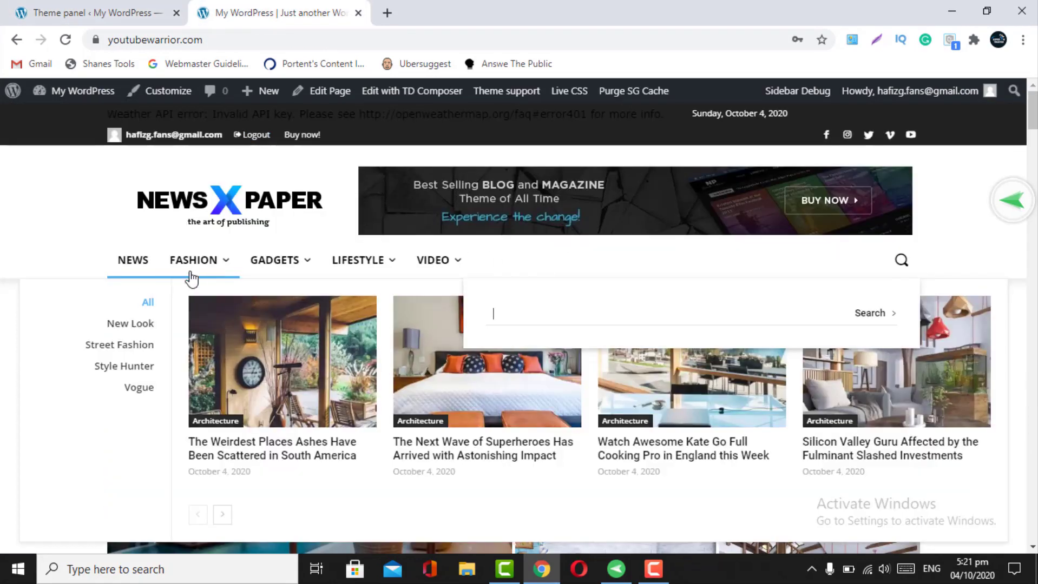
{"action": "mouse_move", "coordinate": [420, 269]}
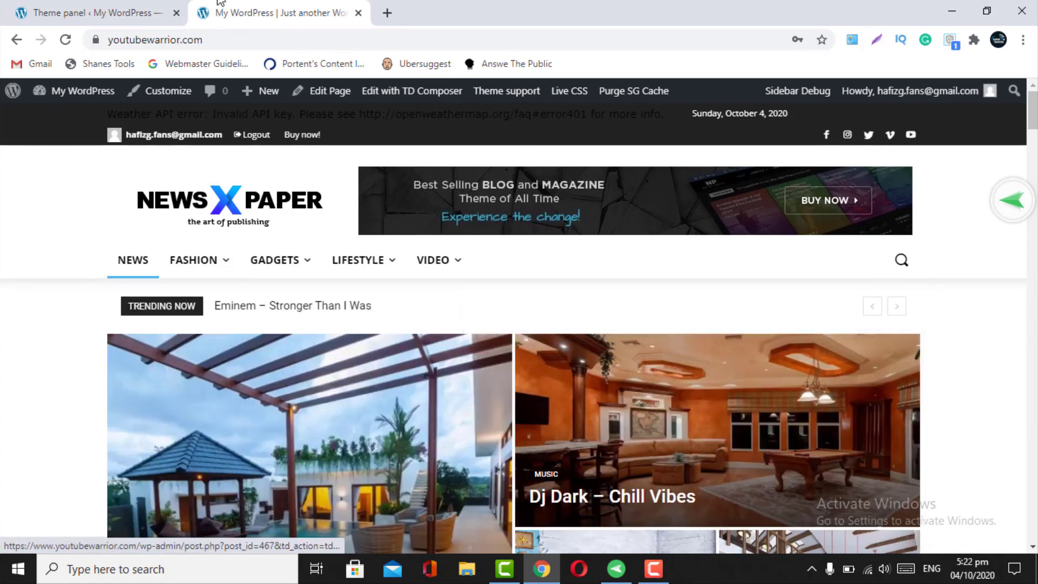
- Keep Search Position as 'Main menu - Default' and save the theme panel settings
{"action": "left_click", "coordinate": [168, 12]}
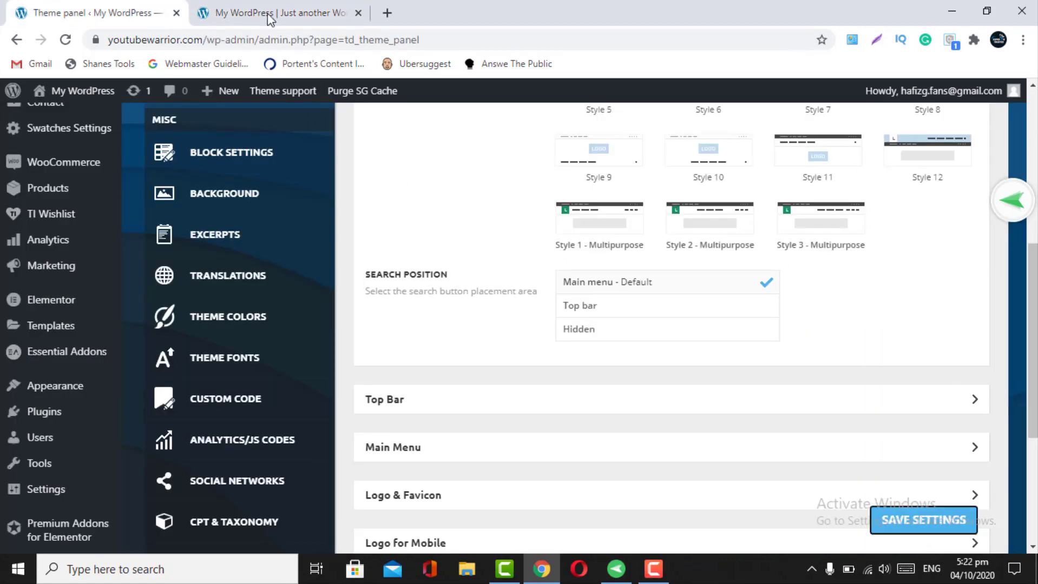
{"action": "left_click", "coordinate": [268, 17]}
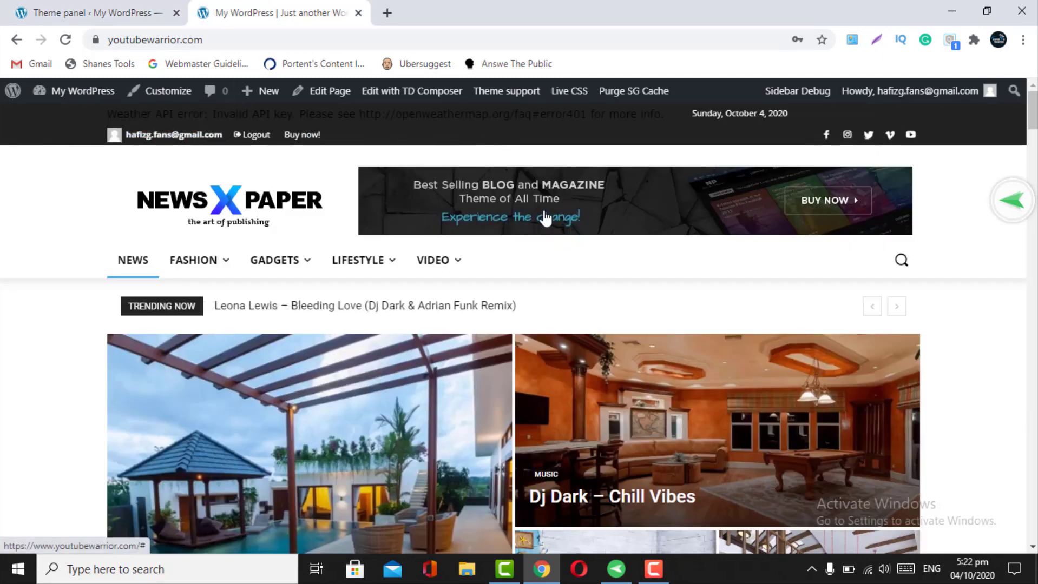
{"action": "left_click", "coordinate": [107, 18]}
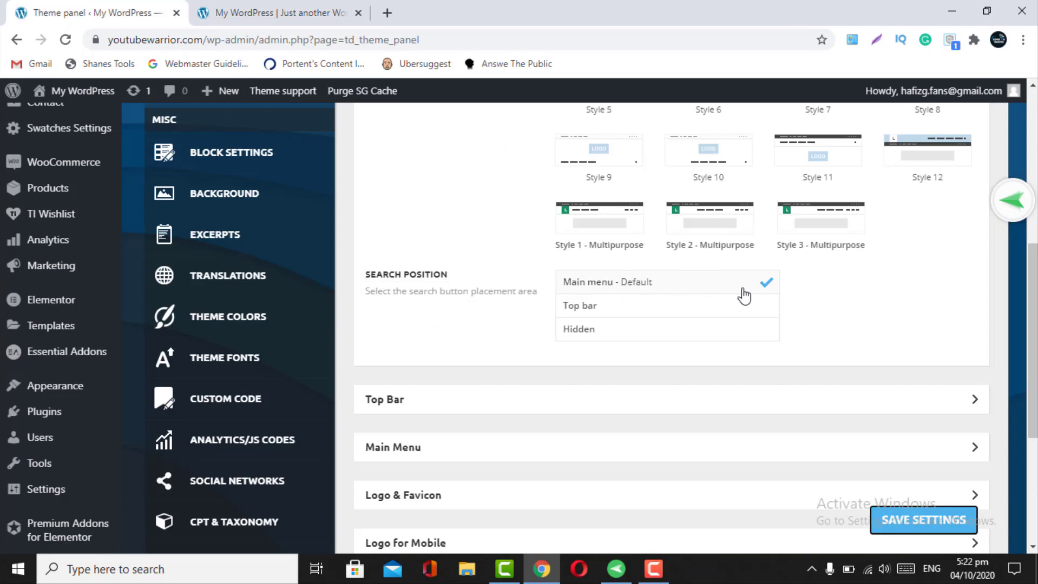
{"action": "left_click", "coordinate": [908, 524]}
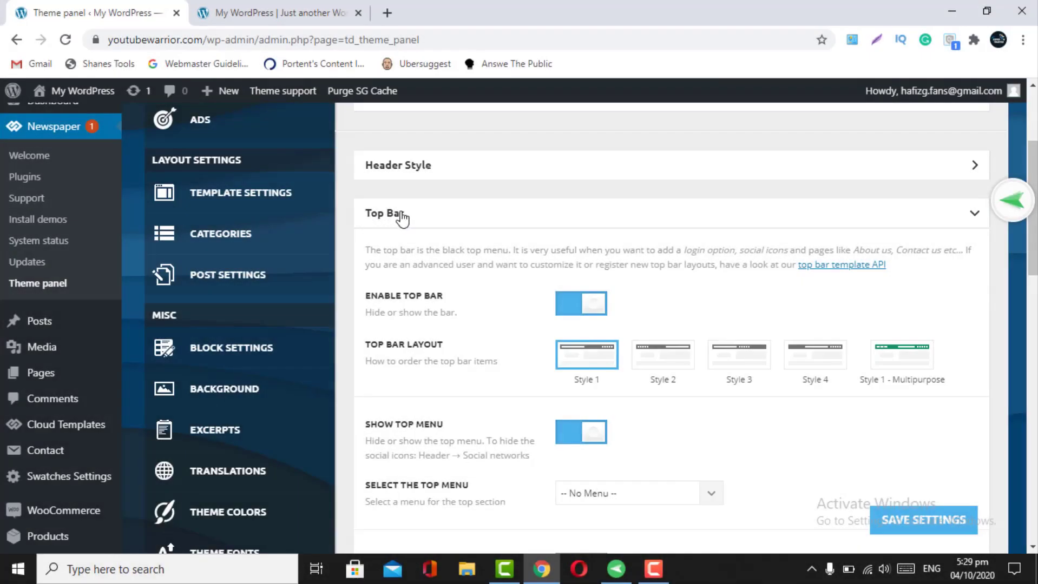
- Switch off Enable Top Bar in the Top Bar settings and save
{"action": "left_click", "coordinate": [311, 13]}
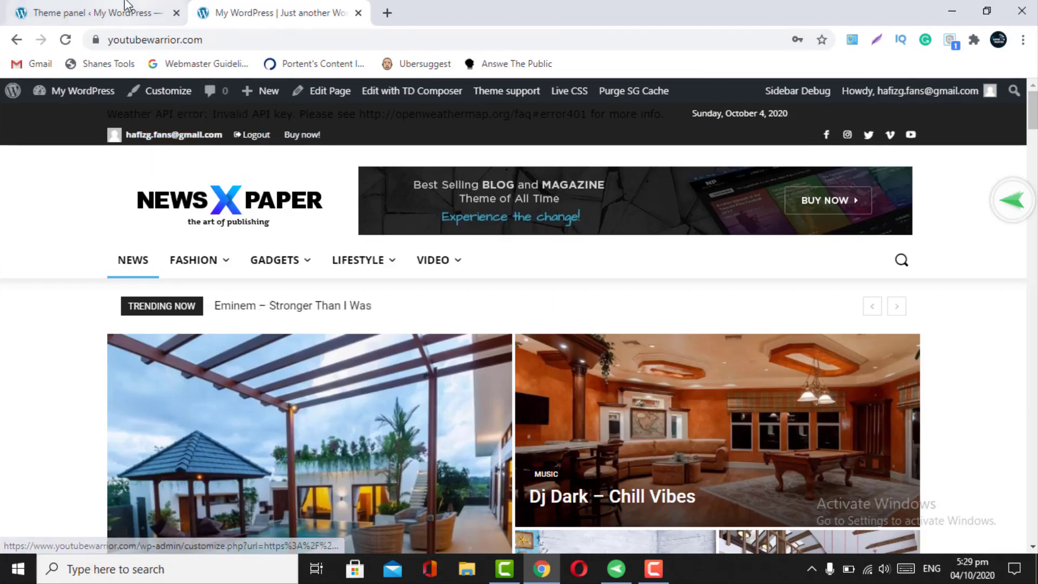
{"action": "left_click", "coordinate": [92, 12]}
{"action": "left_click", "coordinate": [567, 320]}
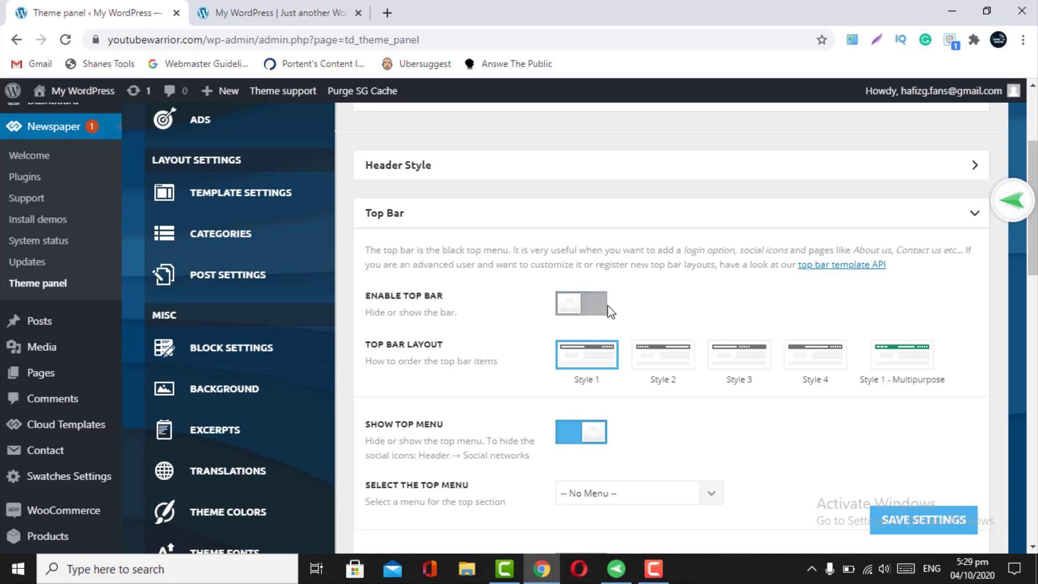
{"action": "left_click", "coordinate": [599, 314]}
{"action": "left_click", "coordinate": [570, 317]}
{"action": "scroll", "coordinate": [572, 317], "scroll_direction": "down", "scroll_amount": 1}
{"action": "scroll", "coordinate": [572, 316], "scroll_direction": "down", "scroll_amount": 2}
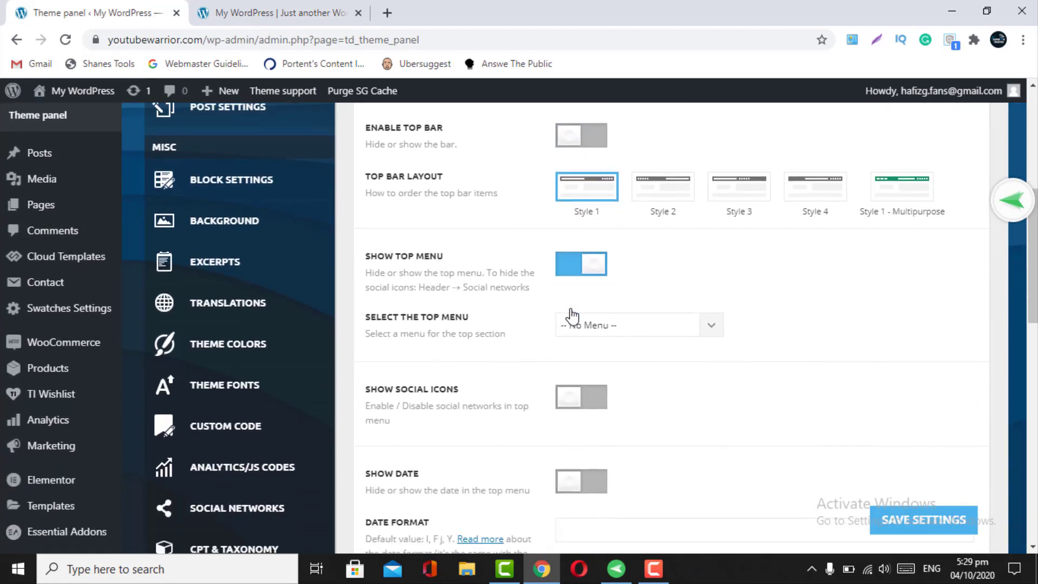
{"action": "scroll", "coordinate": [572, 316], "scroll_direction": "up", "scroll_amount": 1}
{"action": "scroll", "coordinate": [572, 316], "scroll_direction": "down", "scroll_amount": 1}
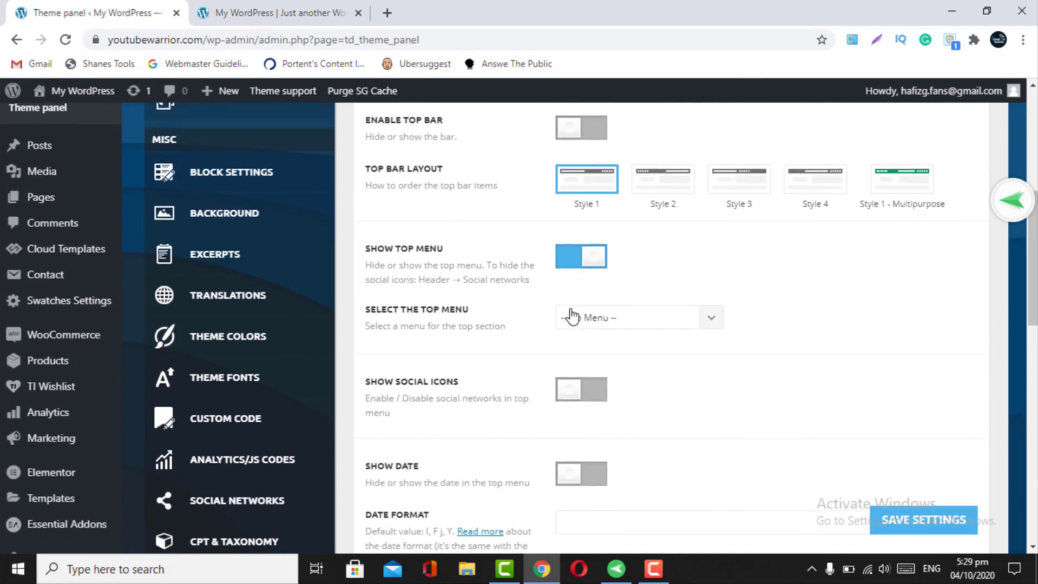
{"action": "left_click", "coordinate": [884, 519]}
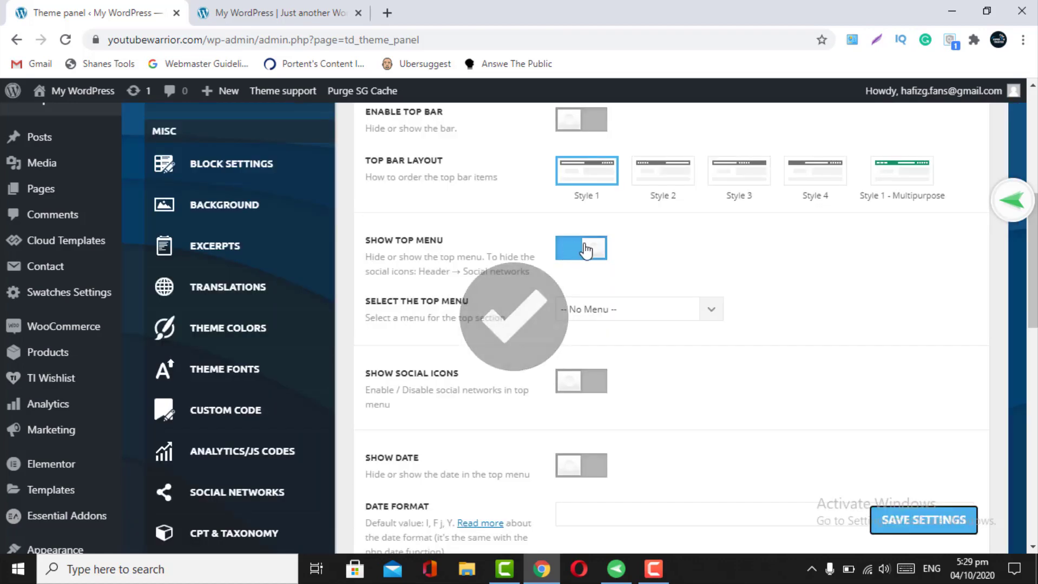
- Switch off Show Top Menu and save the settings again
{"action": "scroll", "coordinate": [509, 320], "scroll_direction": "down", "scroll_amount": 1}
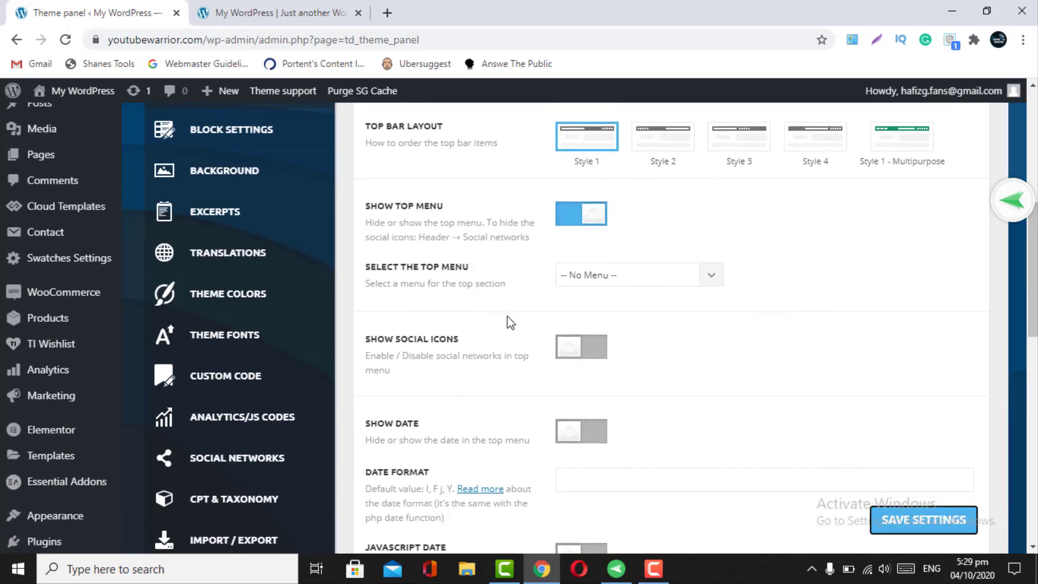
{"action": "scroll", "coordinate": [508, 320], "scroll_direction": "down", "scroll_amount": 10}
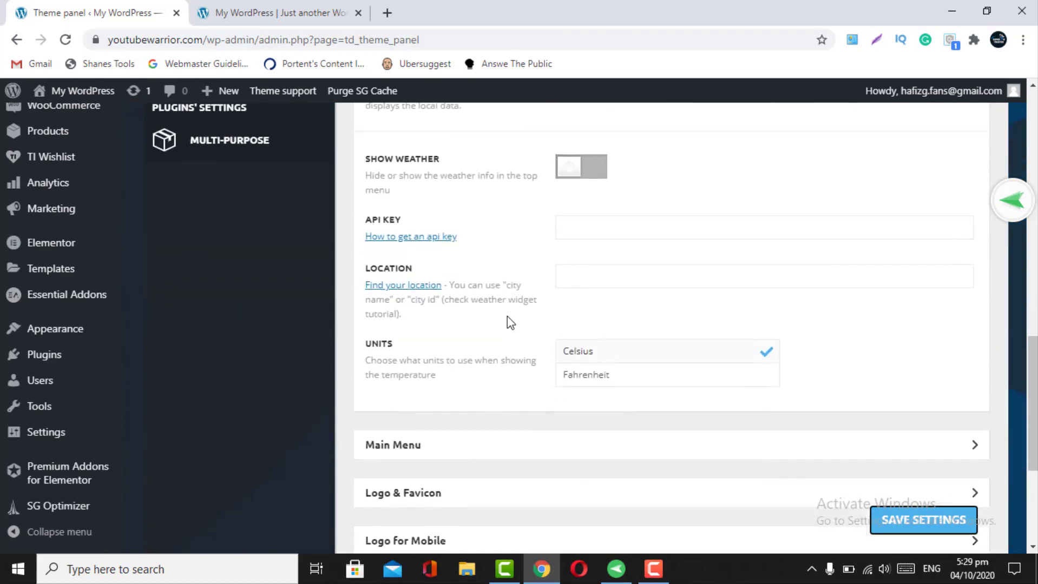
{"action": "scroll", "coordinate": [507, 317], "scroll_direction": "up", "scroll_amount": 10}
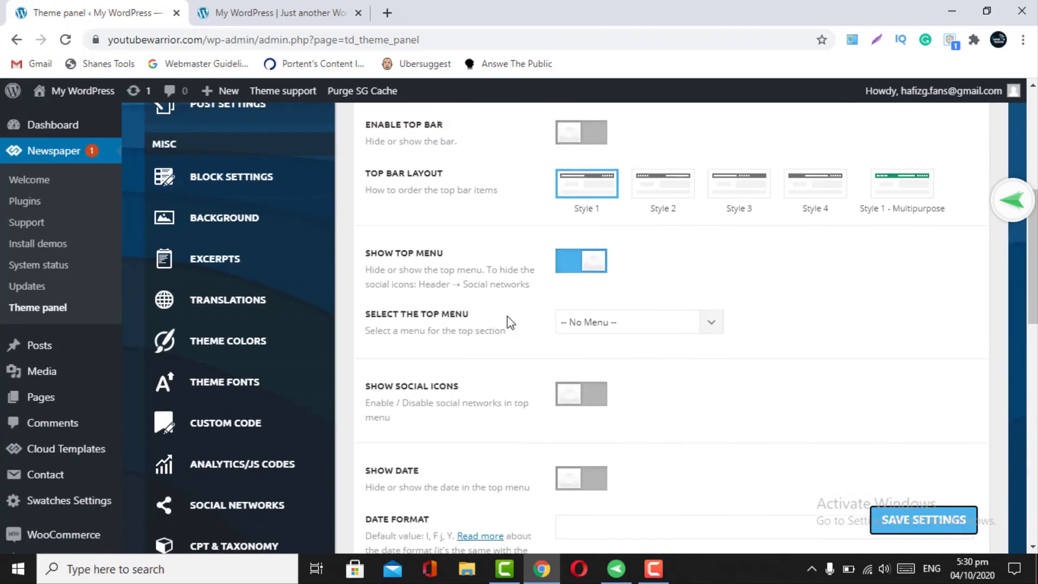
{"action": "scroll", "coordinate": [571, 422], "scroll_direction": "down", "scroll_amount": 3}
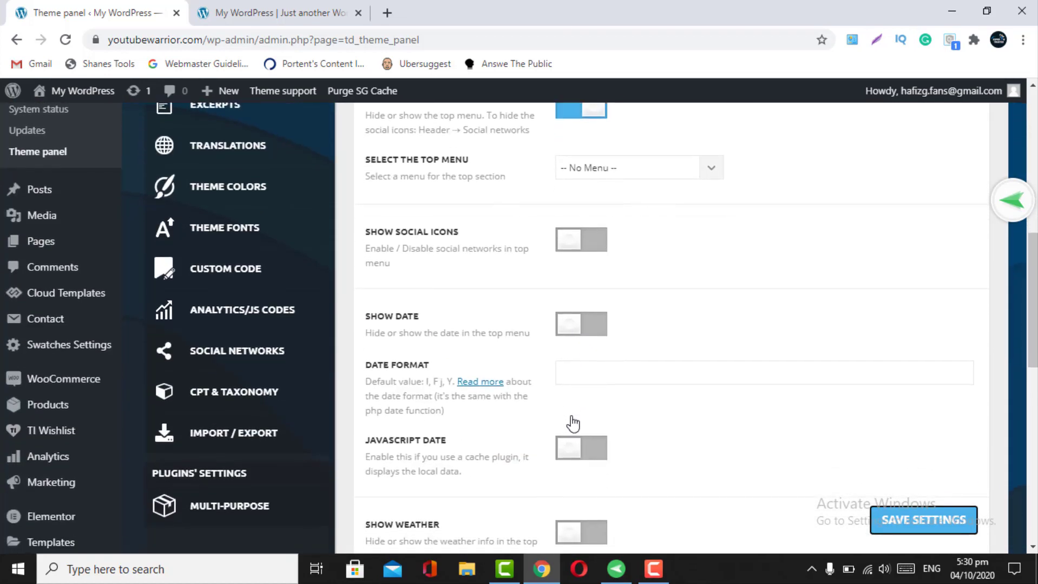
{"action": "scroll", "coordinate": [573, 424], "scroll_direction": "down", "scroll_amount": 3}
{"action": "scroll", "coordinate": [572, 424], "scroll_direction": "up", "scroll_amount": 4}
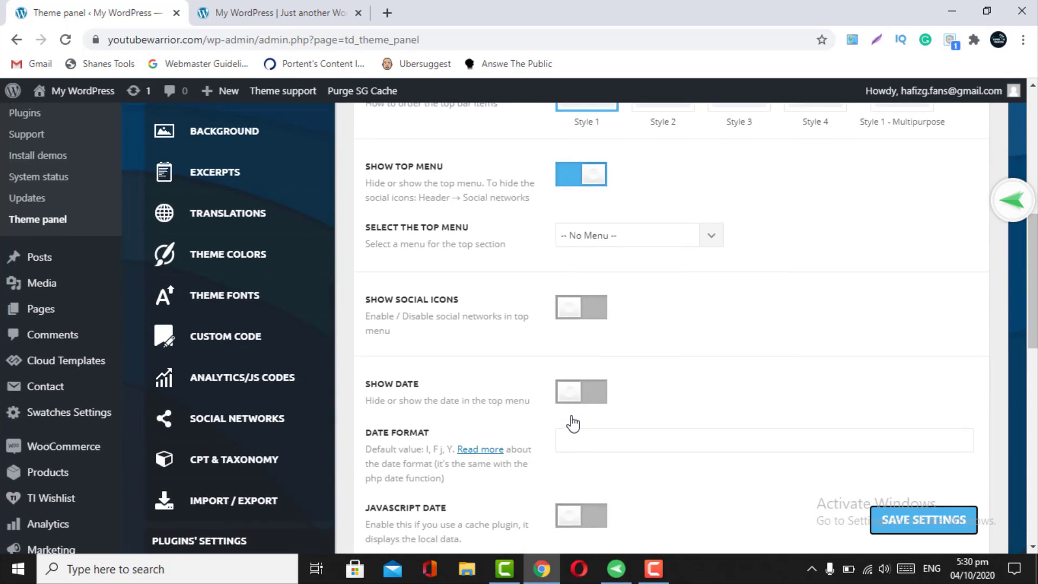
{"action": "left_click", "coordinate": [572, 182]}
{"action": "scroll", "coordinate": [589, 272], "scroll_direction": "down", "scroll_amount": 2}
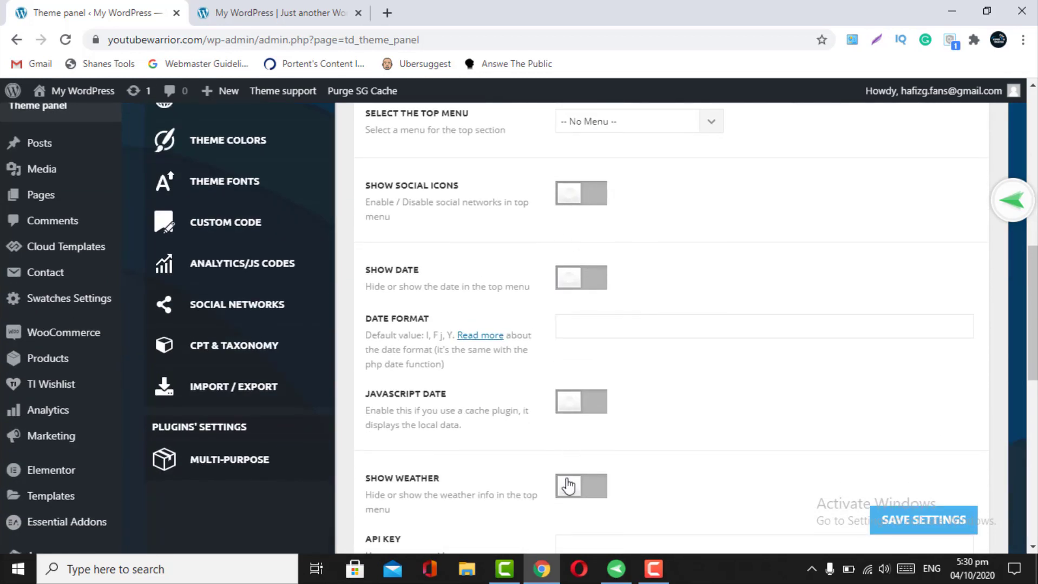
{"action": "scroll", "coordinate": [562, 498], "scroll_direction": "down", "scroll_amount": 3}
{"action": "scroll", "coordinate": [557, 435], "scroll_direction": "down", "scroll_amount": 4}
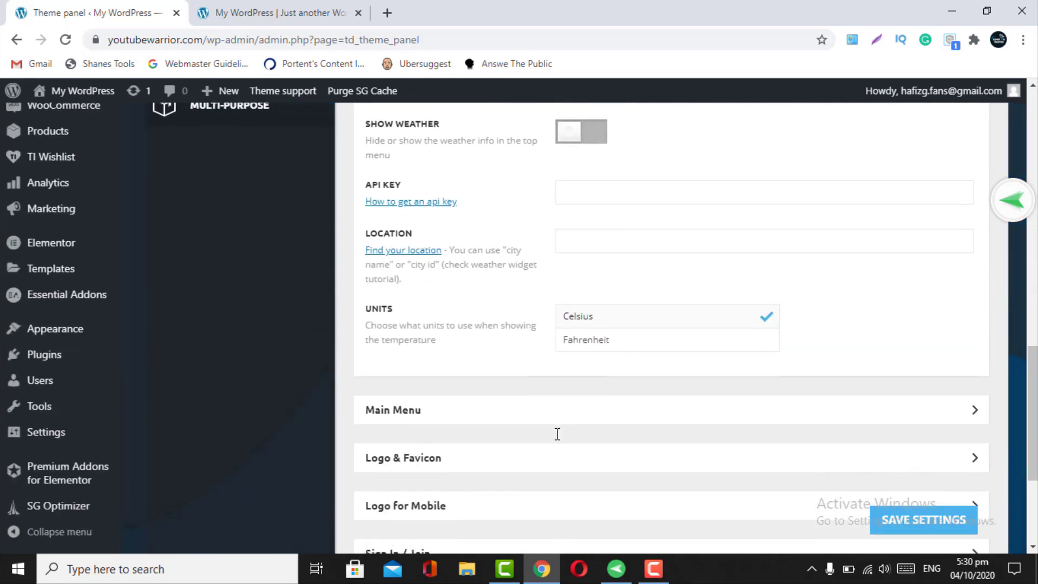
{"action": "scroll", "coordinate": [557, 435], "scroll_direction": "up", "scroll_amount": 6}
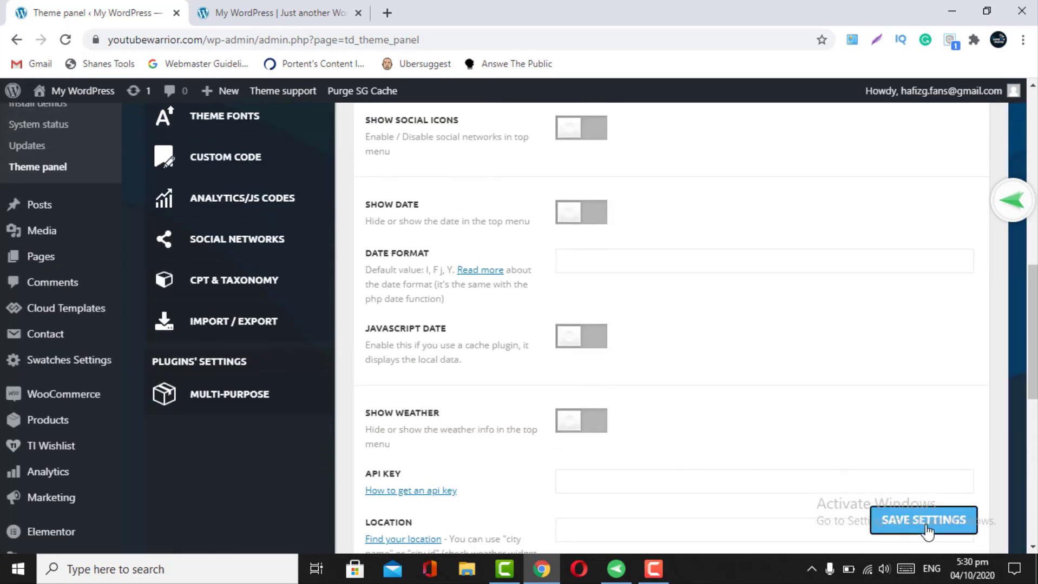
{"action": "left_click", "coordinate": [903, 519]}
{"action": "scroll", "coordinate": [666, 328], "scroll_direction": "up", "scroll_amount": 7}
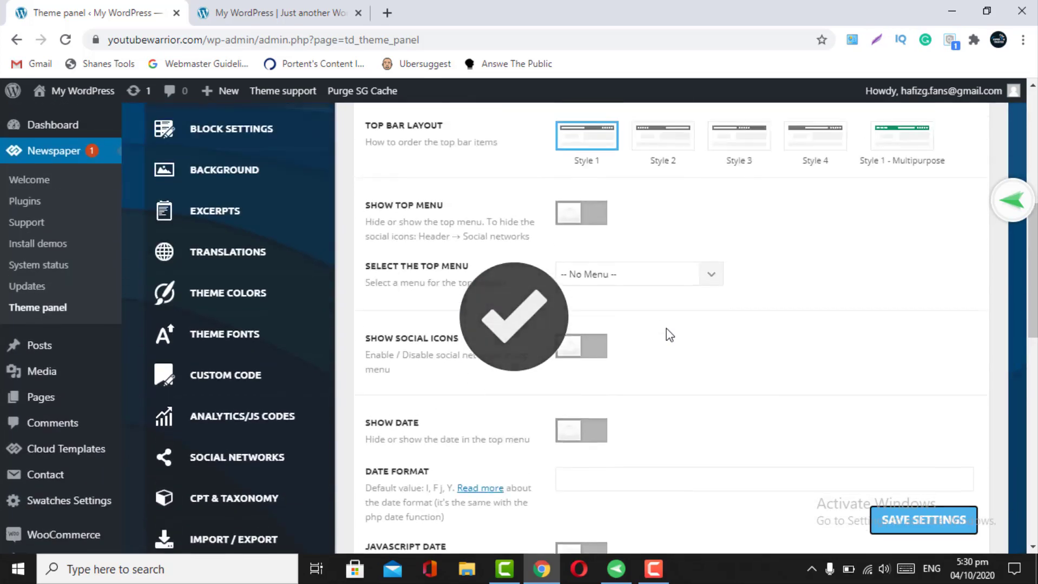
{"action": "scroll", "coordinate": [667, 333], "scroll_direction": "down", "scroll_amount": 15}
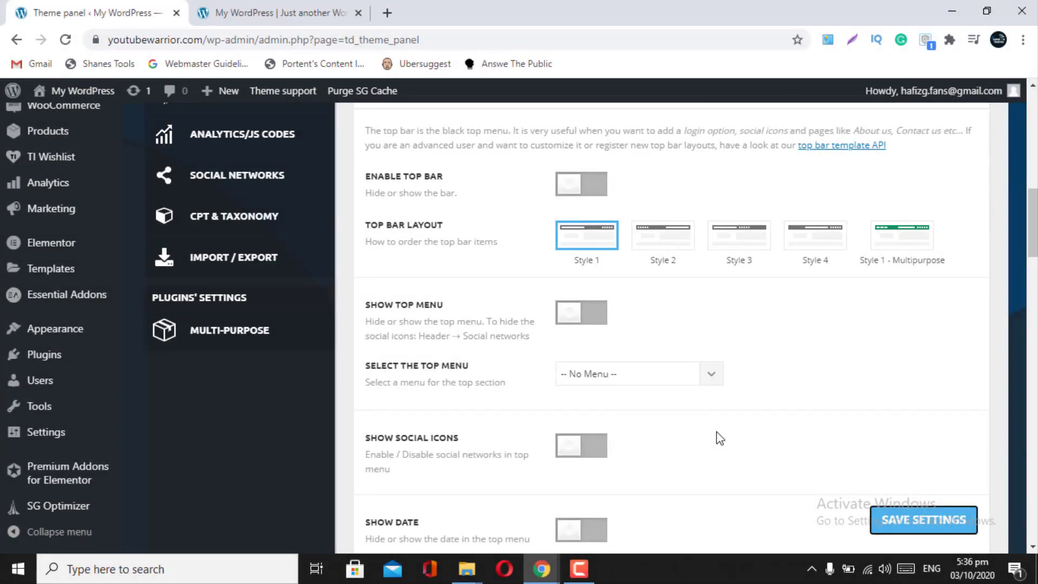
- Review the live site's footer and browse the main header menu list without choosing
{"action": "scroll", "coordinate": [716, 436], "scroll_direction": "up", "scroll_amount": 3}
{"action": "scroll", "coordinate": [719, 438], "scroll_direction": "up", "scroll_amount": 2}
{"action": "scroll", "coordinate": [720, 438], "scroll_direction": "down", "scroll_amount": 16}
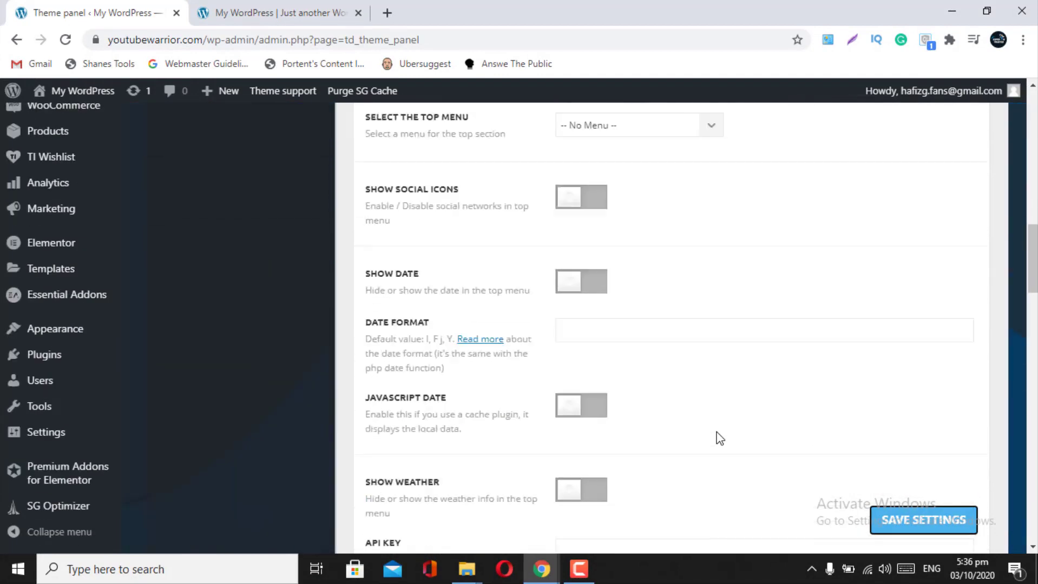
{"action": "scroll", "coordinate": [720, 438], "scroll_direction": "down", "scroll_amount": 4}
{"action": "scroll", "coordinate": [720, 438], "scroll_direction": "up", "scroll_amount": 2}
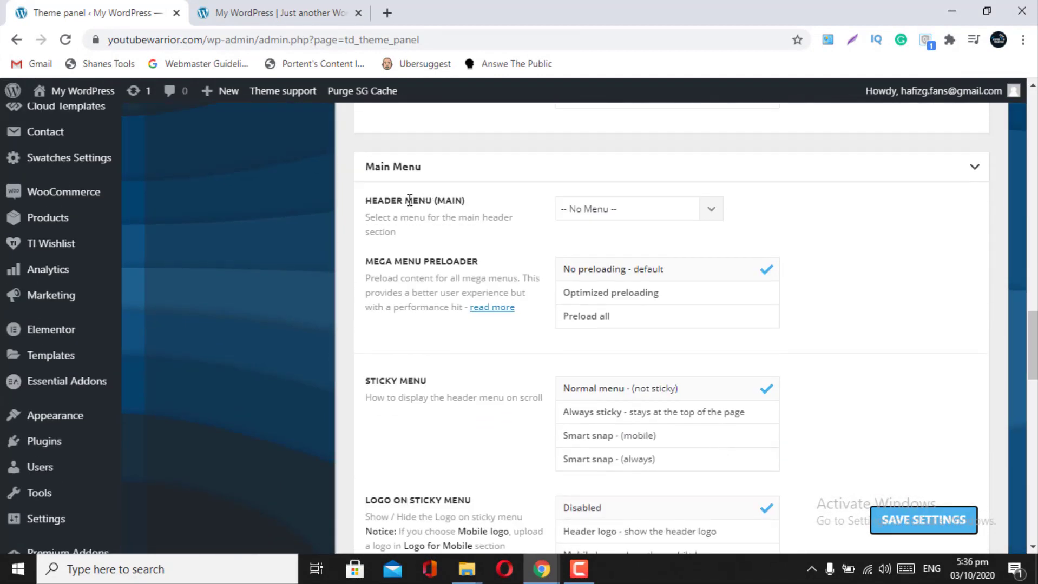
{"action": "left_click", "coordinate": [236, 12]}
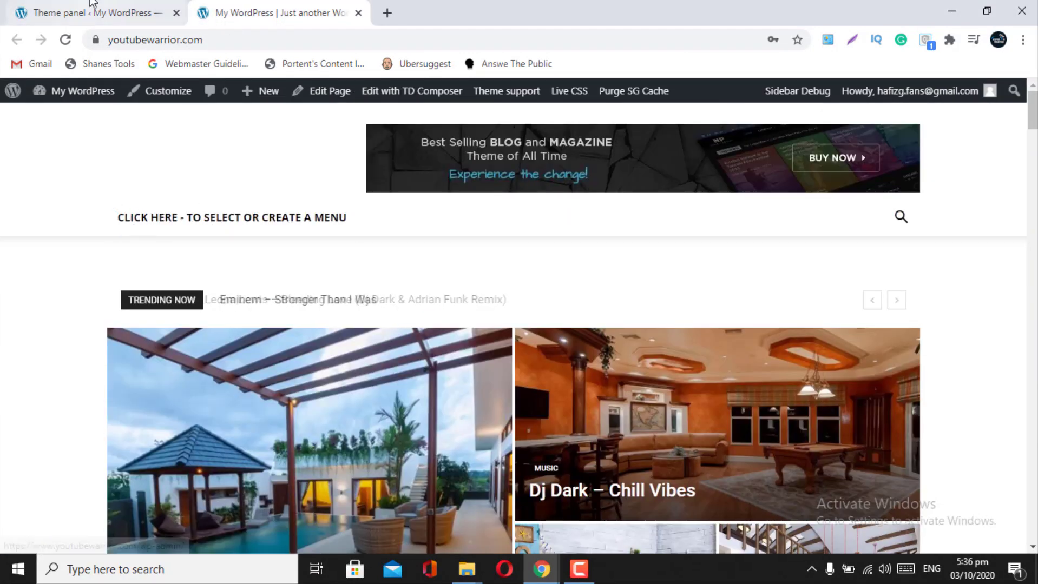
{"action": "left_click", "coordinate": [134, 18]}
{"action": "left_click", "coordinate": [705, 216]}
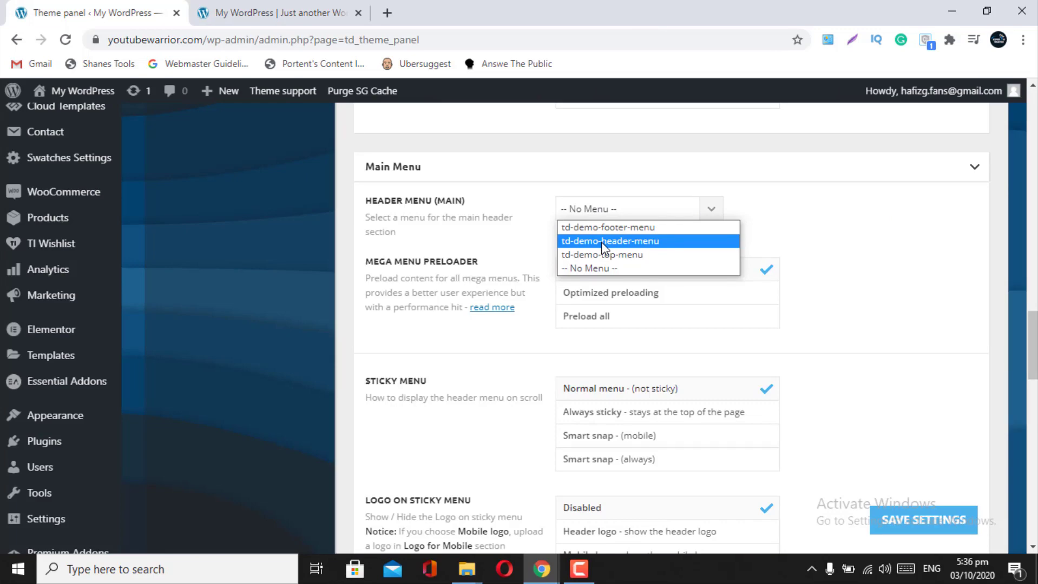
{"action": "left_click", "coordinate": [267, 3]}
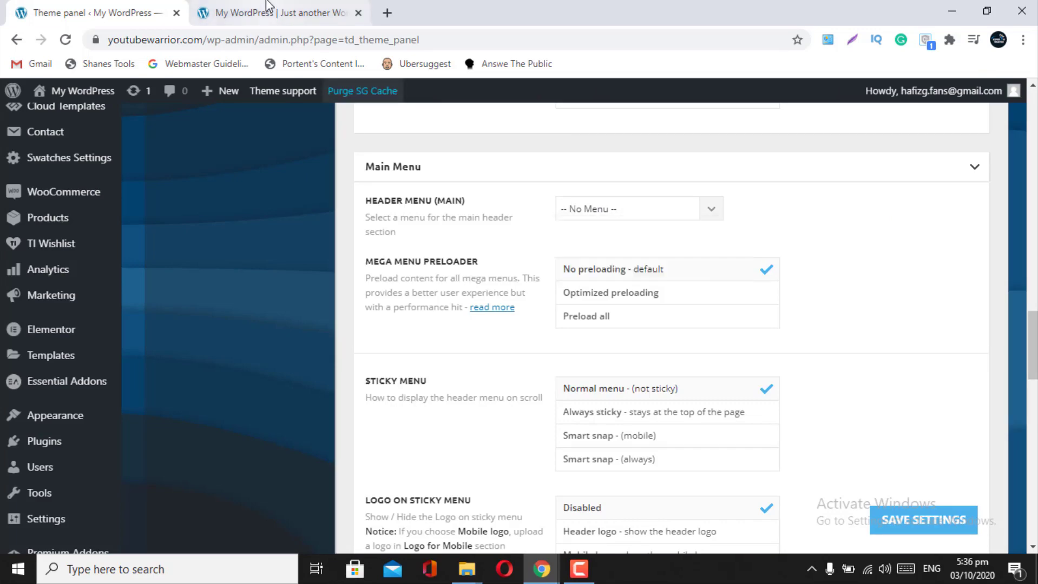
{"action": "left_click", "coordinate": [267, 2]}
{"action": "left_click", "coordinate": [25, 7]}
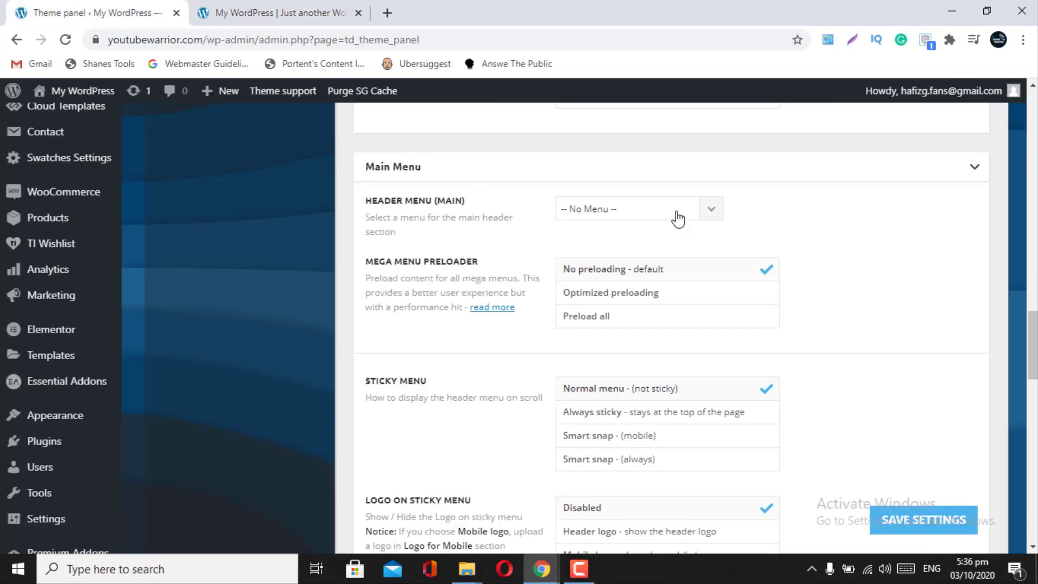
- Recheck the live front page, then choose td-demo-header-menu as the Header Menu (Main)
{"action": "left_click", "coordinate": [723, 212]}
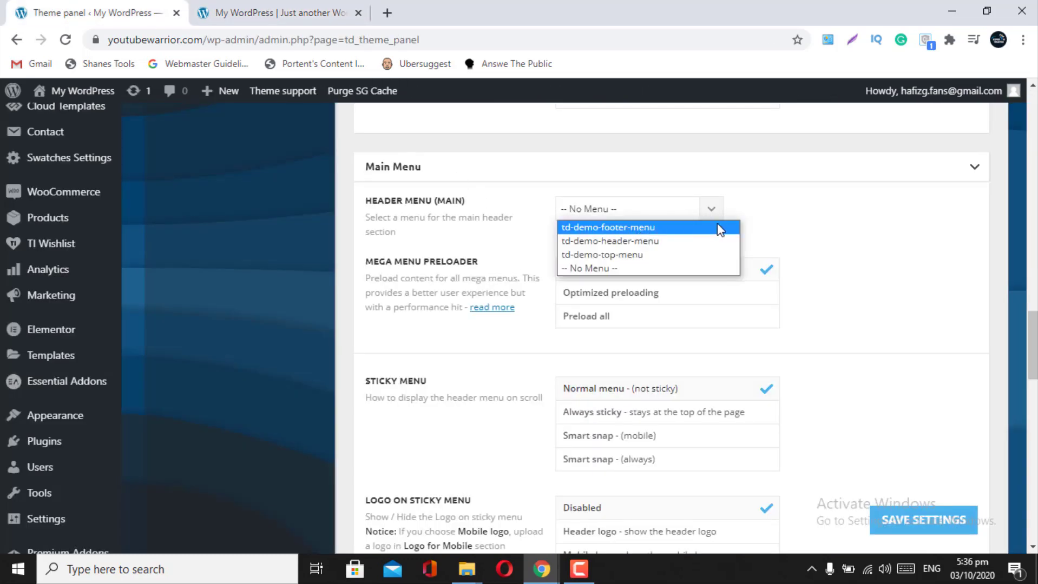
{"action": "left_click", "coordinate": [271, 12]}
{"action": "scroll", "coordinate": [386, 347], "scroll_direction": "down", "scroll_amount": 10}
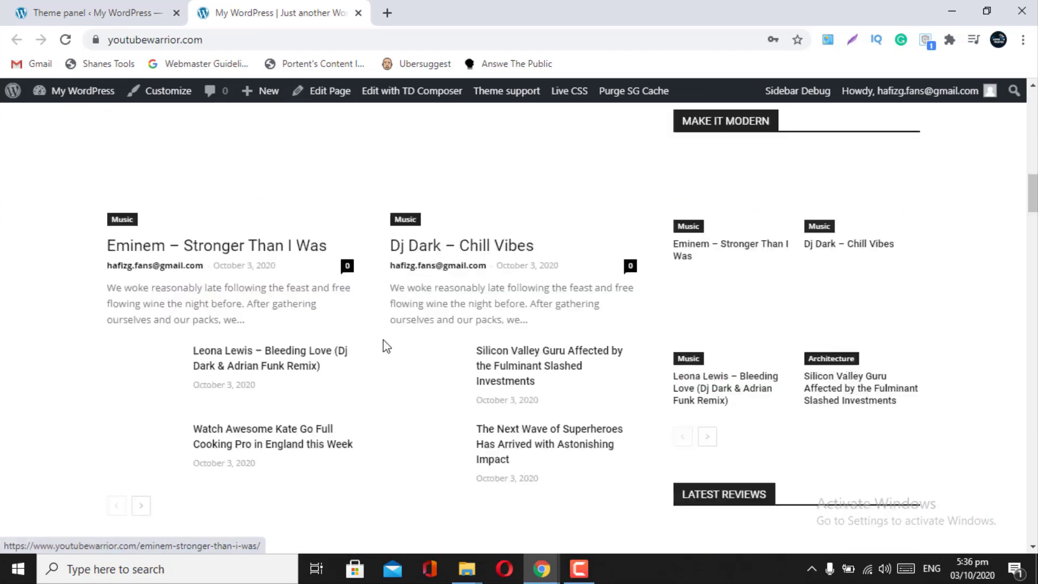
{"action": "scroll", "coordinate": [386, 346], "scroll_direction": "down", "scroll_amount": 15}
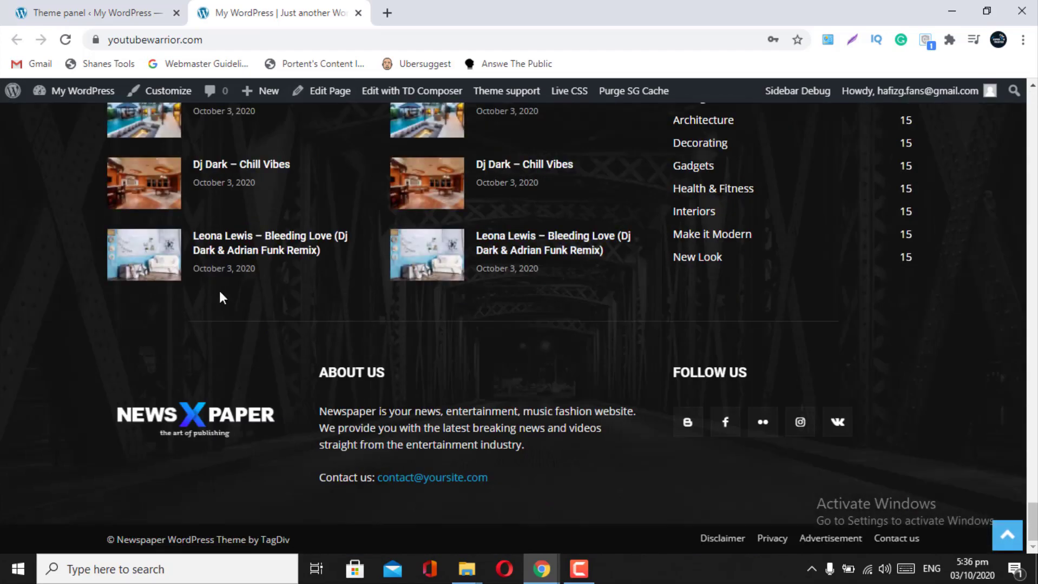
{"action": "scroll", "coordinate": [220, 296], "scroll_direction": "up", "scroll_amount": 2}
{"action": "scroll", "coordinate": [320, 313], "scroll_direction": "up", "scroll_amount": 1}
{"action": "scroll", "coordinate": [489, 532], "scroll_direction": "down", "scroll_amount": 3}
{"action": "scroll", "coordinate": [379, 276], "scroll_direction": "up", "scroll_amount": 4}
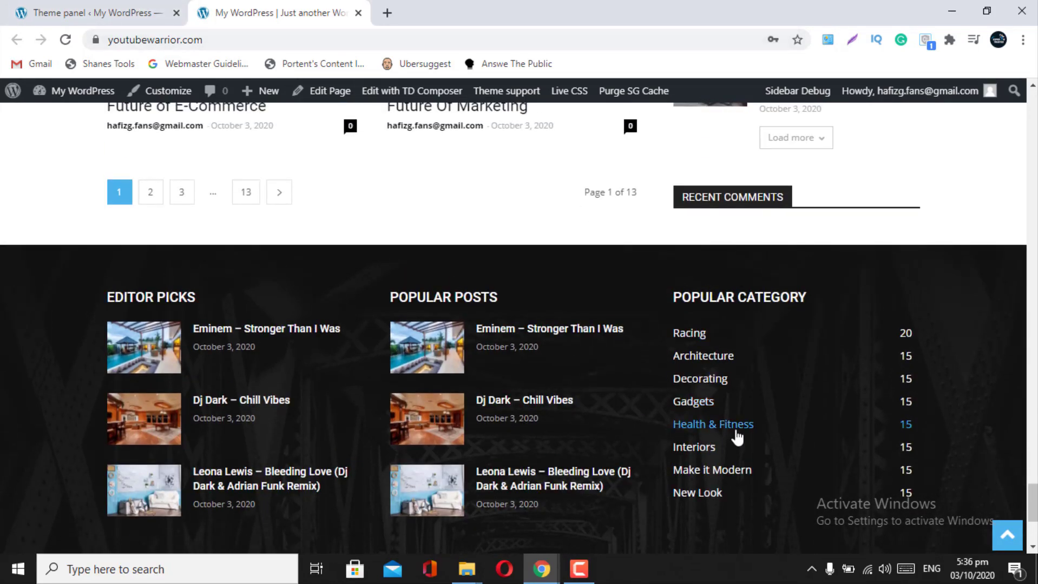
{"action": "left_click", "coordinate": [76, 8]}
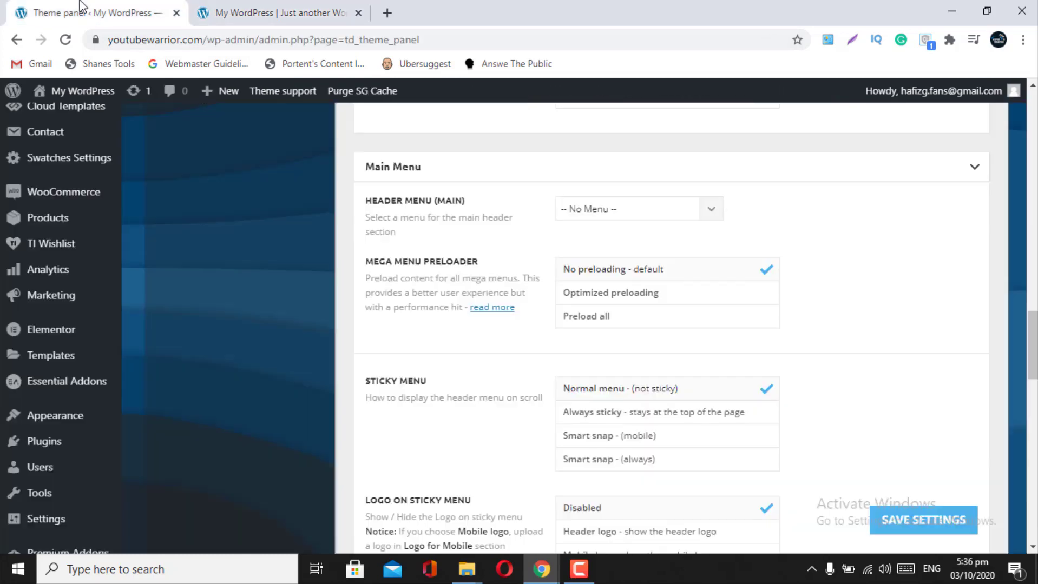
{"action": "left_click", "coordinate": [712, 209]}
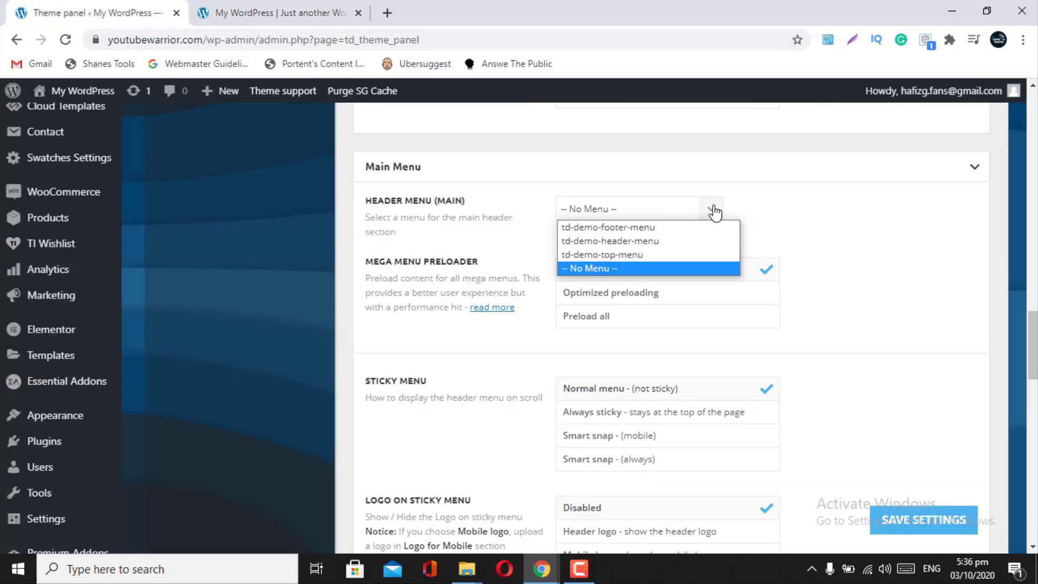
{"action": "left_click", "coordinate": [633, 240]}
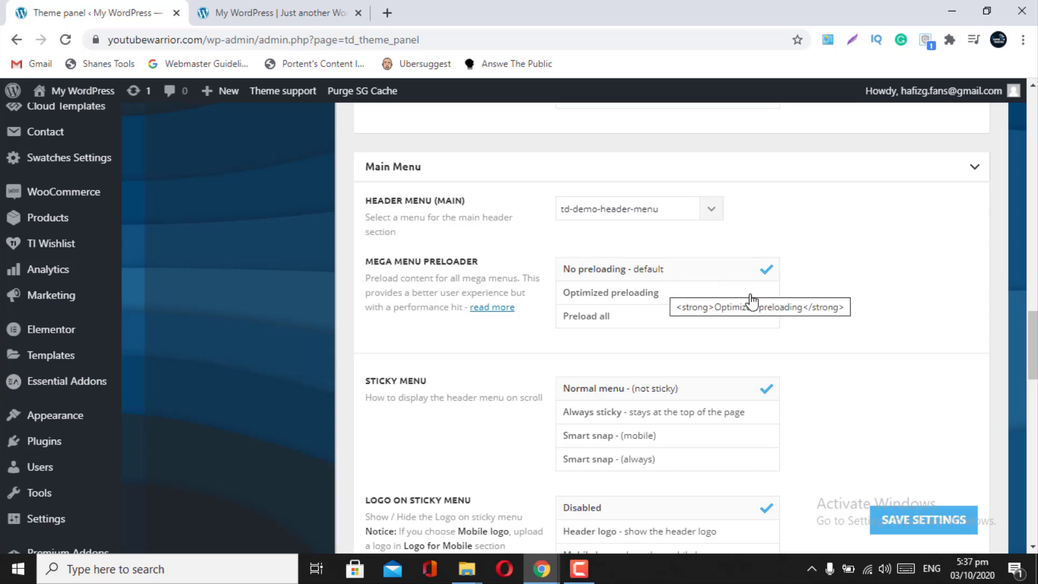
- Save the theme settings with the Always sticky menu option
{"action": "scroll", "coordinate": [675, 327], "scroll_direction": "down", "scroll_amount": 2}
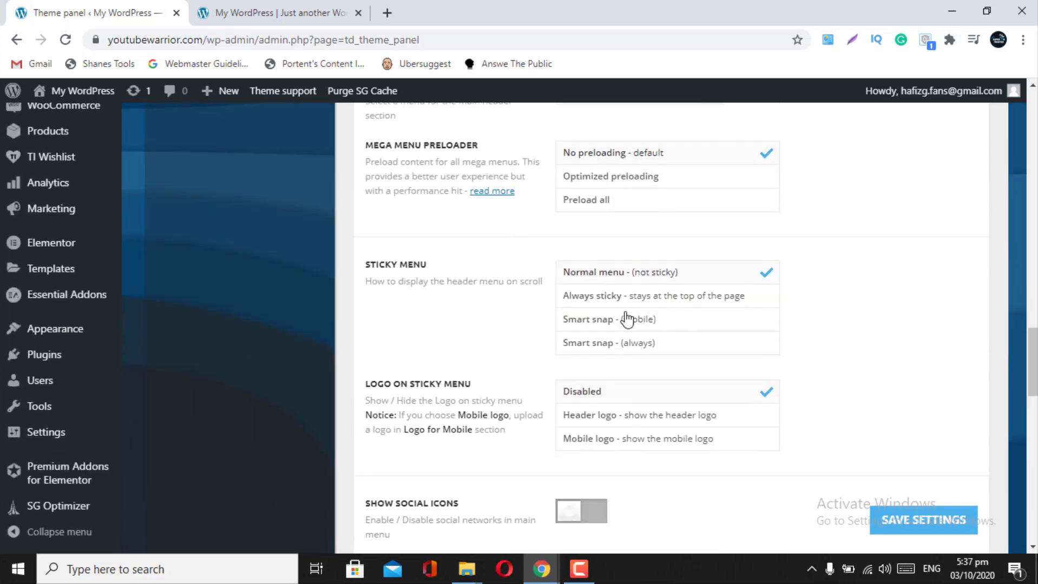
{"action": "left_click", "coordinate": [239, 11]}
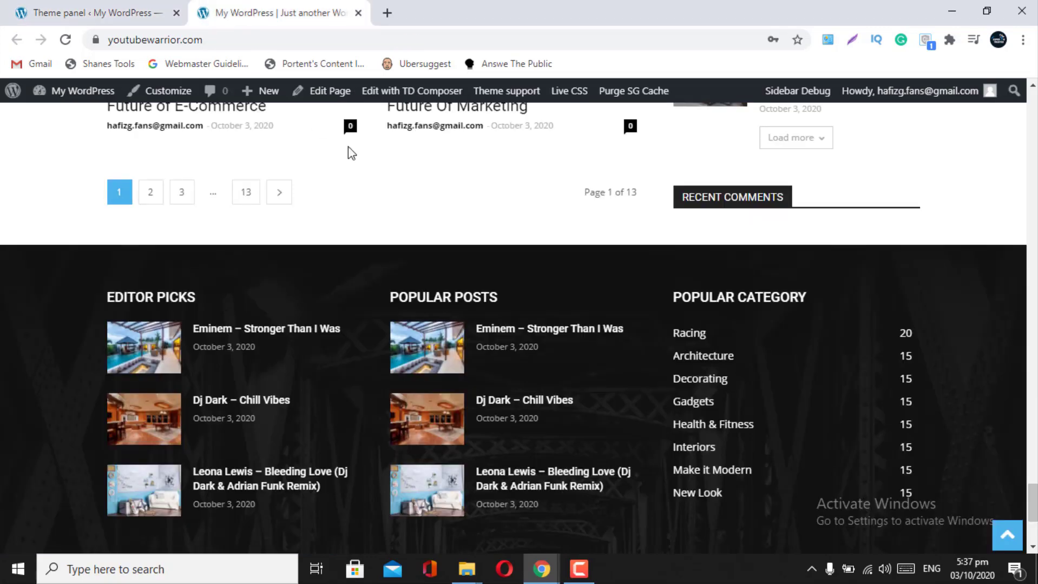
{"action": "scroll", "coordinate": [404, 190], "scroll_direction": "up", "scroll_amount": 10}
{"action": "scroll", "coordinate": [405, 189], "scroll_direction": "up", "scroll_amount": 15}
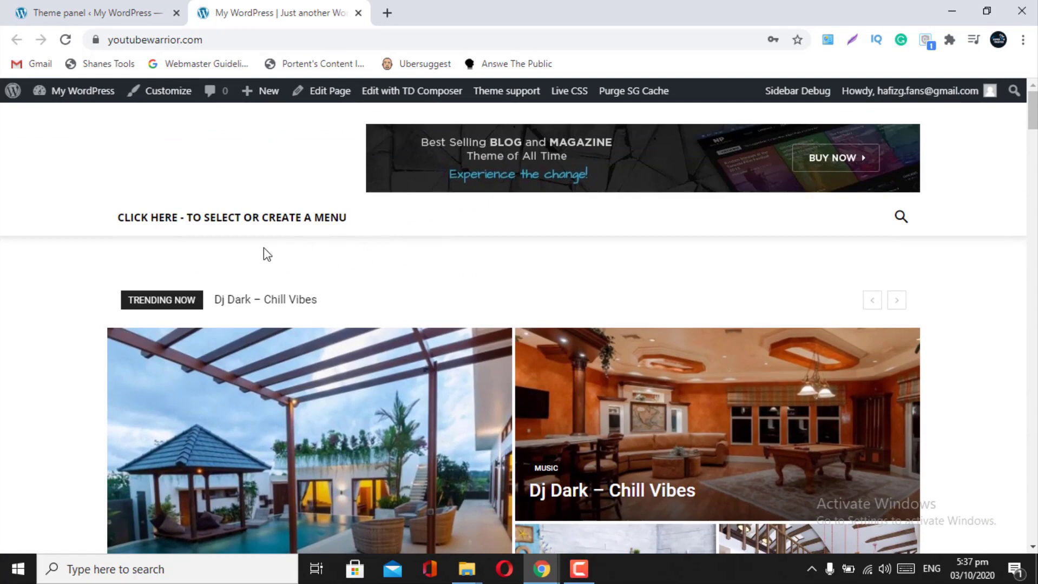
{"action": "scroll", "coordinate": [319, 265], "scroll_direction": "down", "scroll_amount": 6}
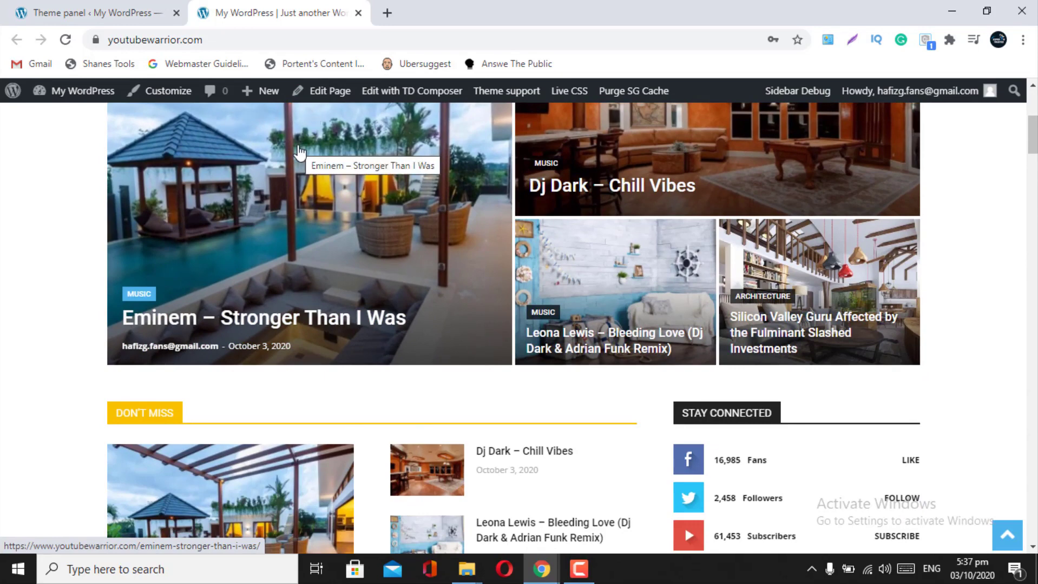
{"action": "left_click", "coordinate": [92, 12]}
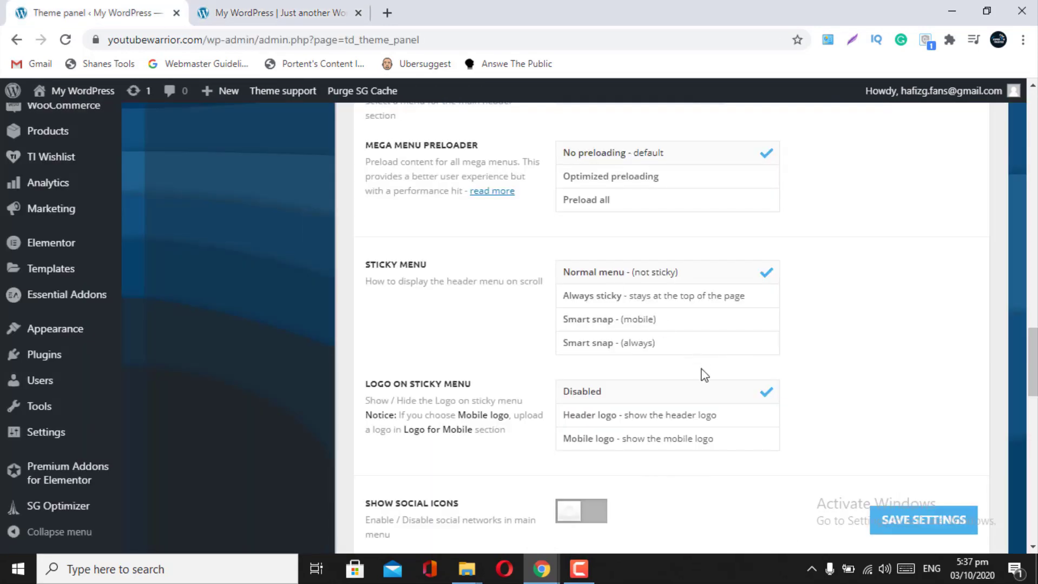
{"action": "left_click", "coordinate": [901, 518]}
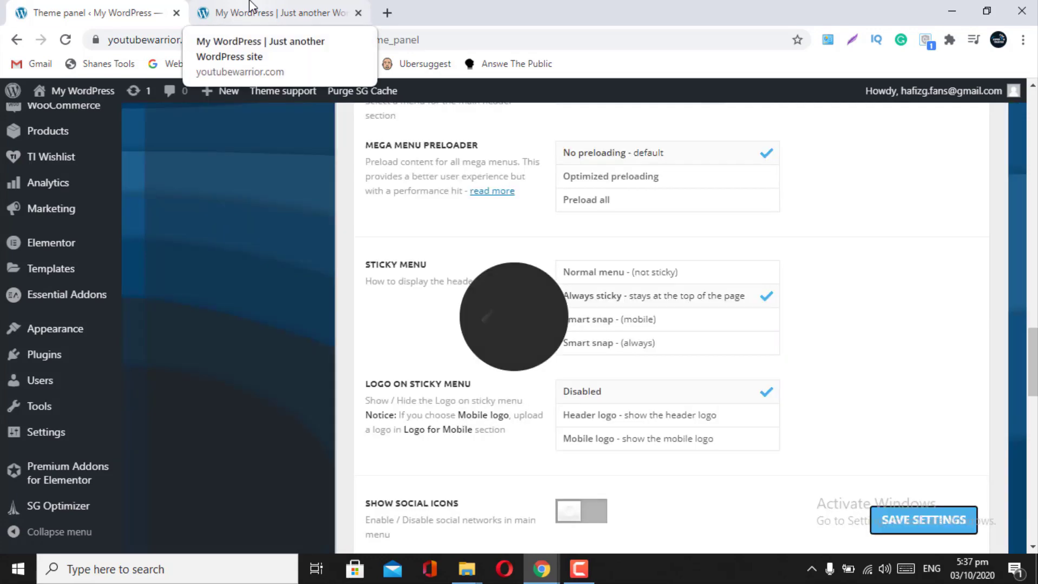
- Reload the live front page and scroll to confirm the News–Video menu stays pinned
{"action": "left_click", "coordinate": [250, 9]}
{"action": "left_click", "coordinate": [65, 40]}
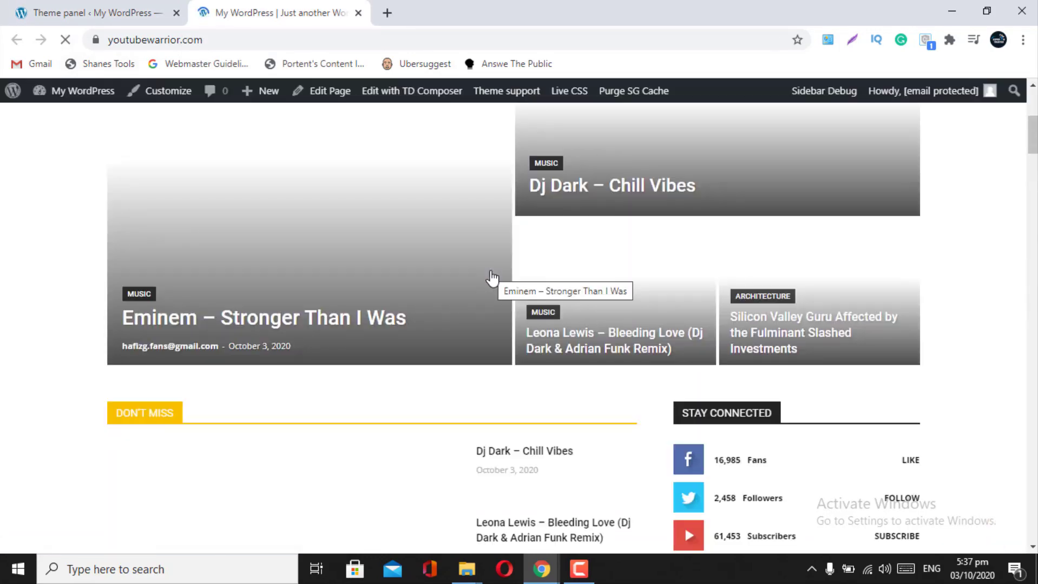
{"action": "scroll", "coordinate": [491, 278], "scroll_direction": "down", "scroll_amount": 5}
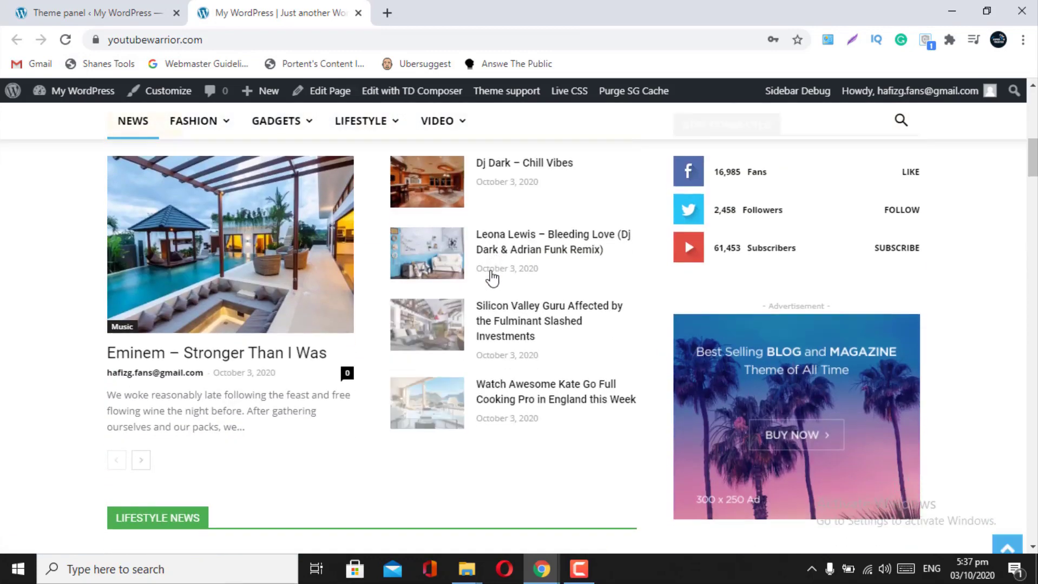
{"action": "scroll", "coordinate": [491, 279], "scroll_direction": "down", "scroll_amount": 7}
{"action": "scroll", "coordinate": [492, 279], "scroll_direction": "up", "scroll_amount": 13}
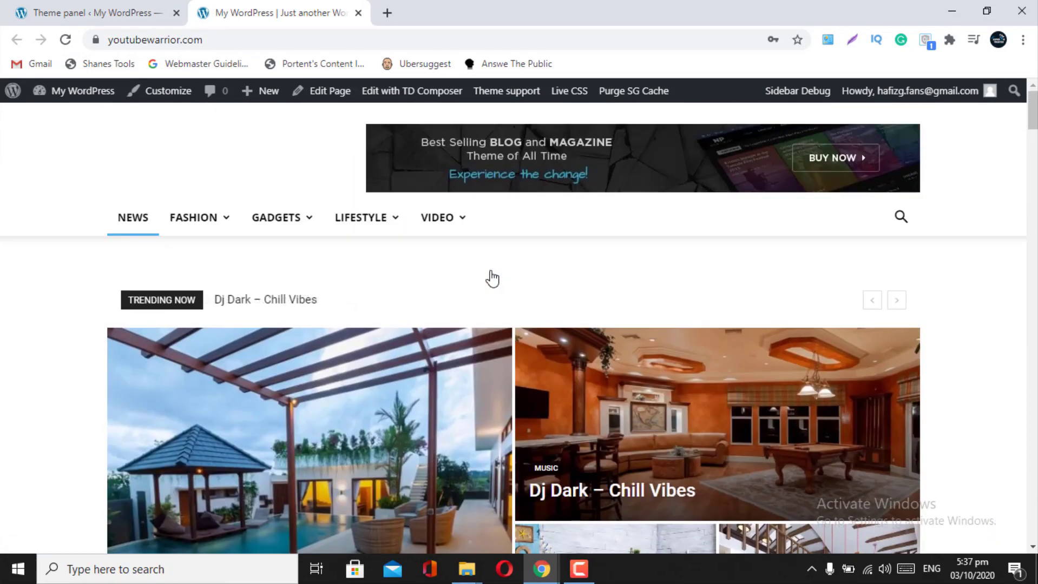
{"action": "scroll", "coordinate": [412, 309], "scroll_direction": "down", "scroll_amount": 5}
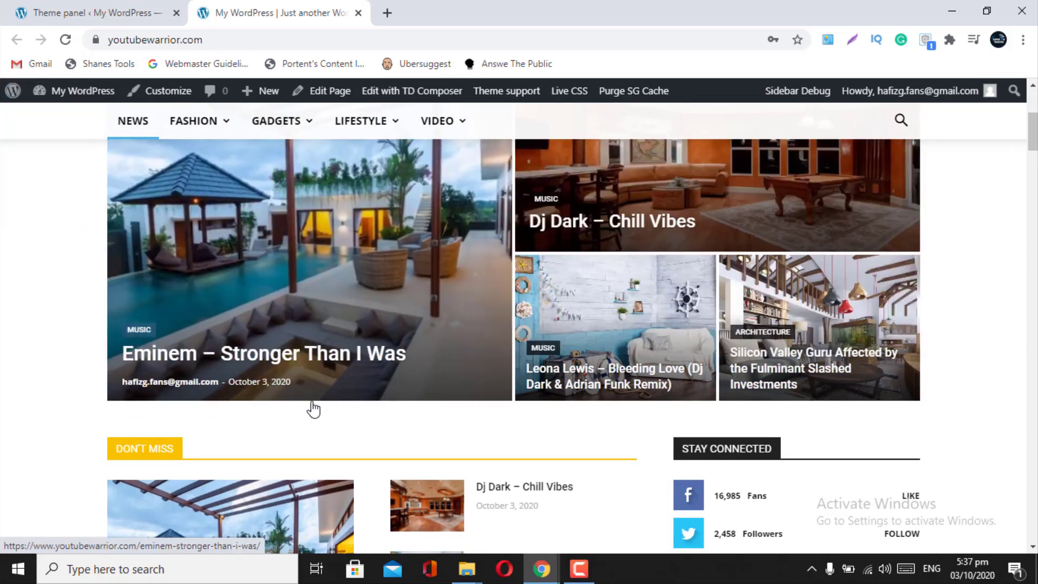
{"action": "key", "text": "ctrl+shift+Tab"}
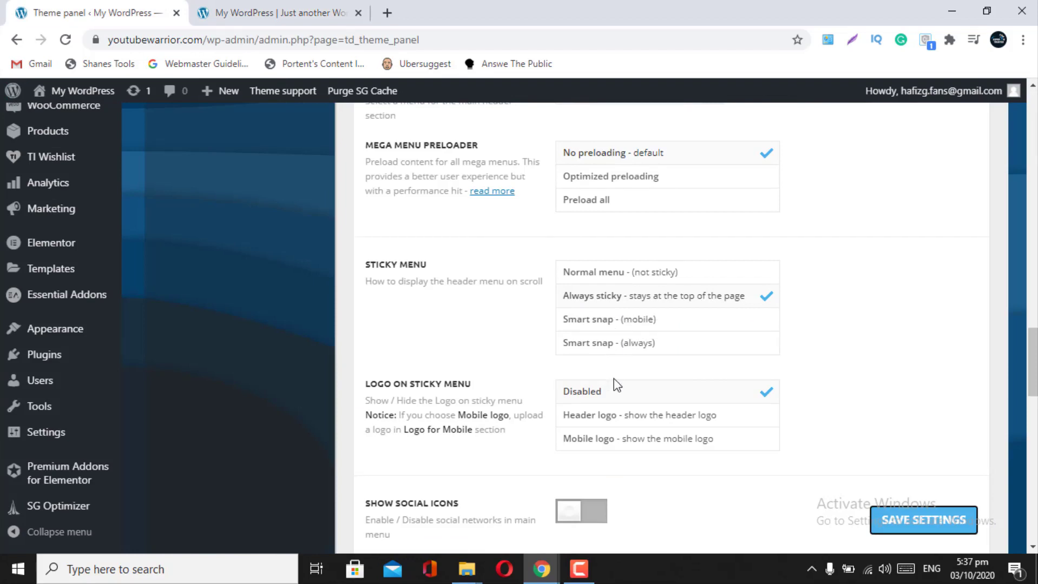
{"action": "scroll", "coordinate": [615, 383], "scroll_direction": "down", "scroll_amount": 2}
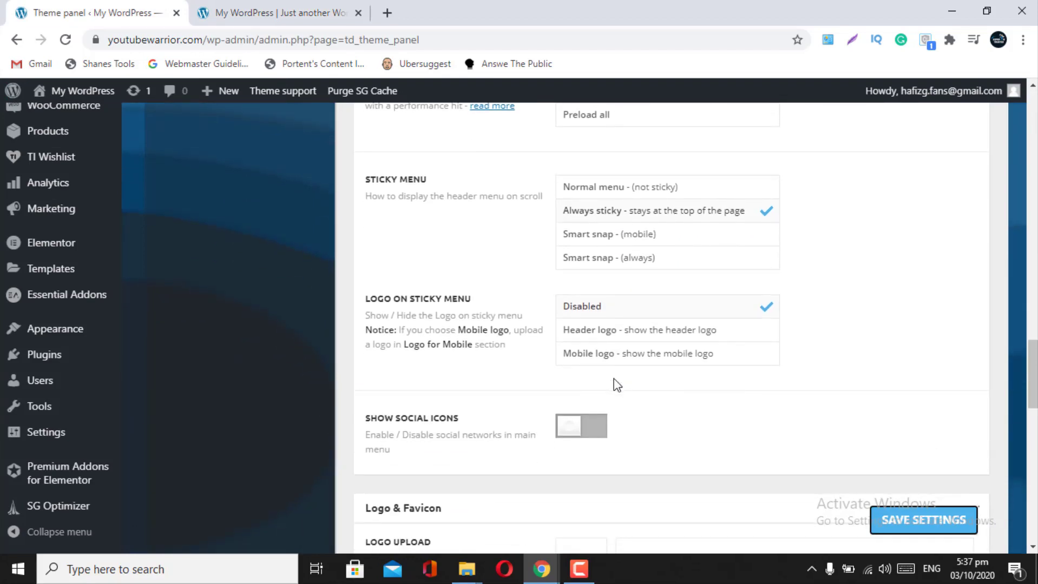
{"action": "key", "text": "ctrl+Tab"}
{"action": "scroll", "coordinate": [325, 406], "scroll_direction": "down", "scroll_amount": 4}
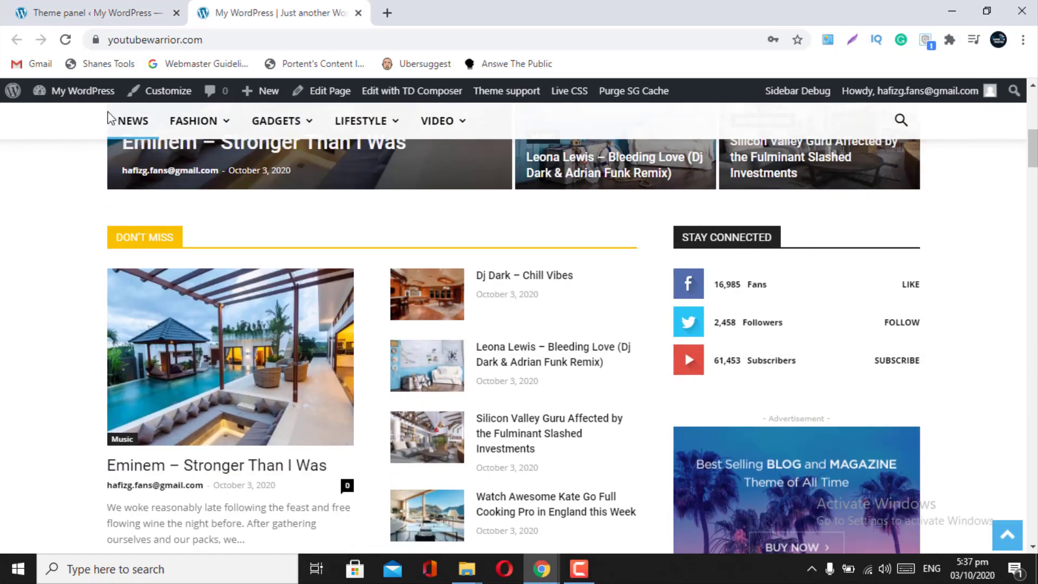
- Show the header logo on the sticky menu and save the theme settings
{"action": "left_click", "coordinate": [83, 27]}
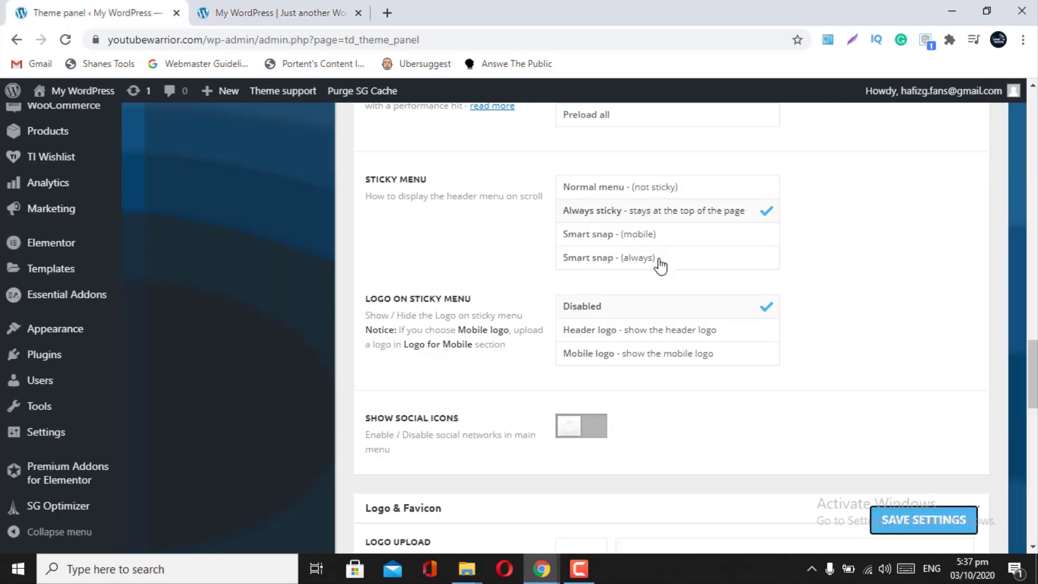
{"action": "left_click", "coordinate": [659, 339]}
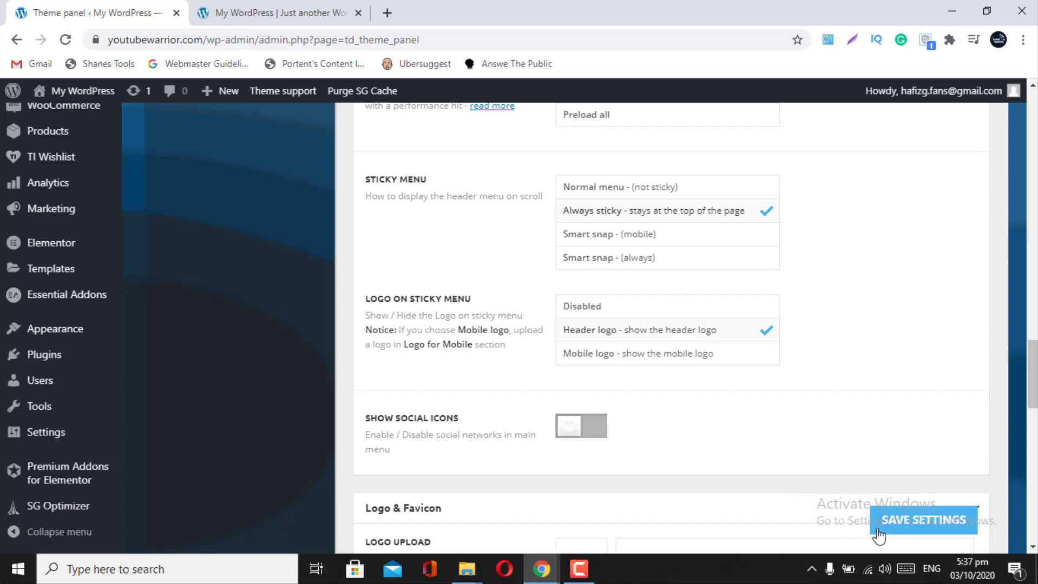
{"action": "left_click", "coordinate": [905, 533]}
- Reload the live front page and scroll to check the updated sticky menu
{"action": "left_click", "coordinate": [255, 13]}
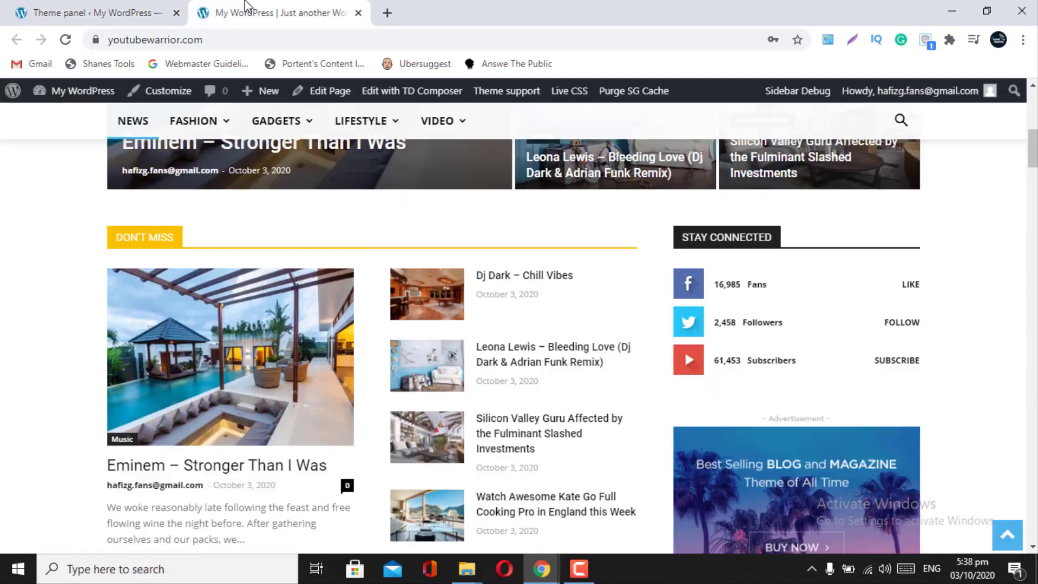
{"action": "left_click", "coordinate": [313, 393]}
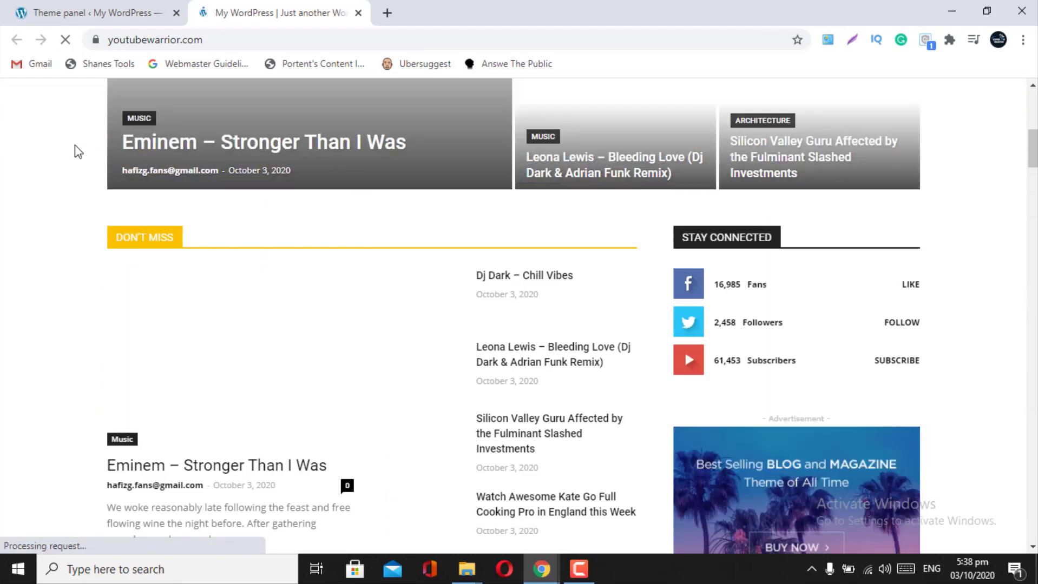
{"action": "scroll", "coordinate": [282, 425], "scroll_direction": "down", "scroll_amount": 5}
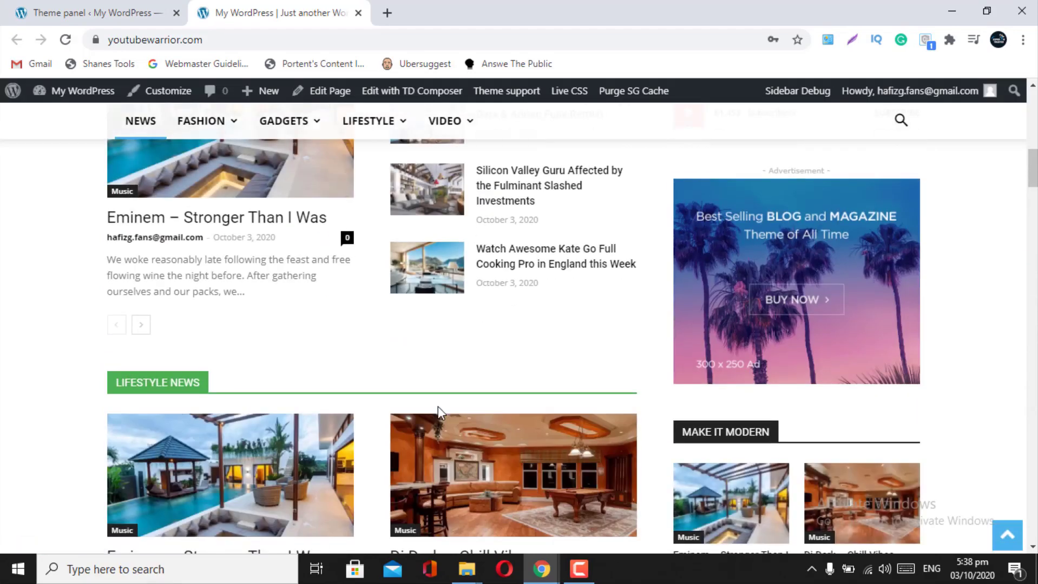
{"action": "scroll", "coordinate": [438, 407], "scroll_direction": "down", "scroll_amount": 6}
{"action": "scroll", "coordinate": [438, 407], "scroll_direction": "up", "scroll_amount": 5}
{"action": "scroll", "coordinate": [438, 407], "scroll_direction": "down", "scroll_amount": 11}
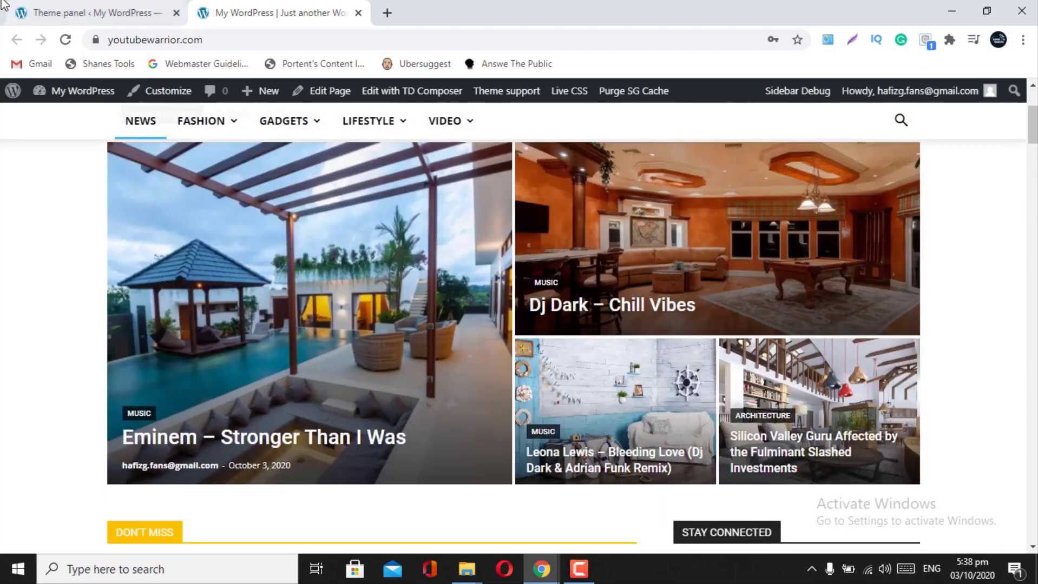
- Compare the live homepage with the Theme panel settings, ending on the Theme panel
{"action": "left_click", "coordinate": [92, 13]}
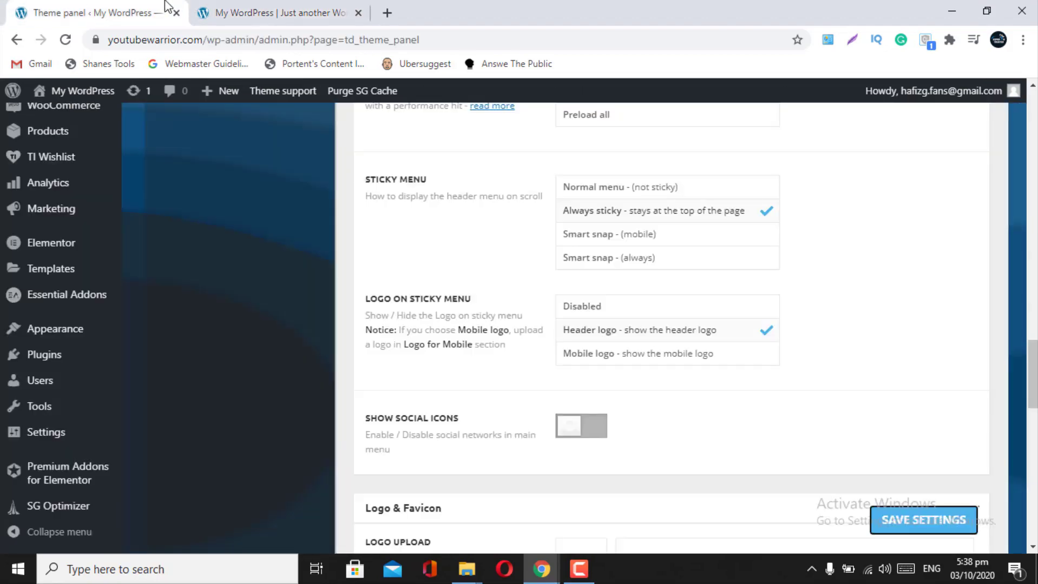
{"action": "left_click", "coordinate": [324, 6]}
{"action": "scroll", "coordinate": [494, 296], "scroll_direction": "up", "scroll_amount": 4}
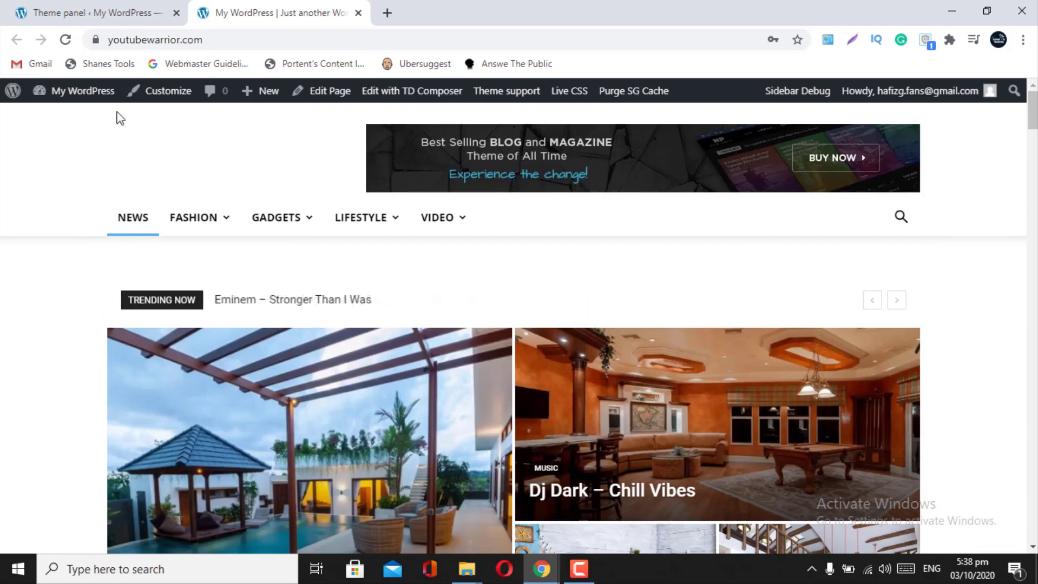
{"action": "left_click", "coordinate": [85, 6]}
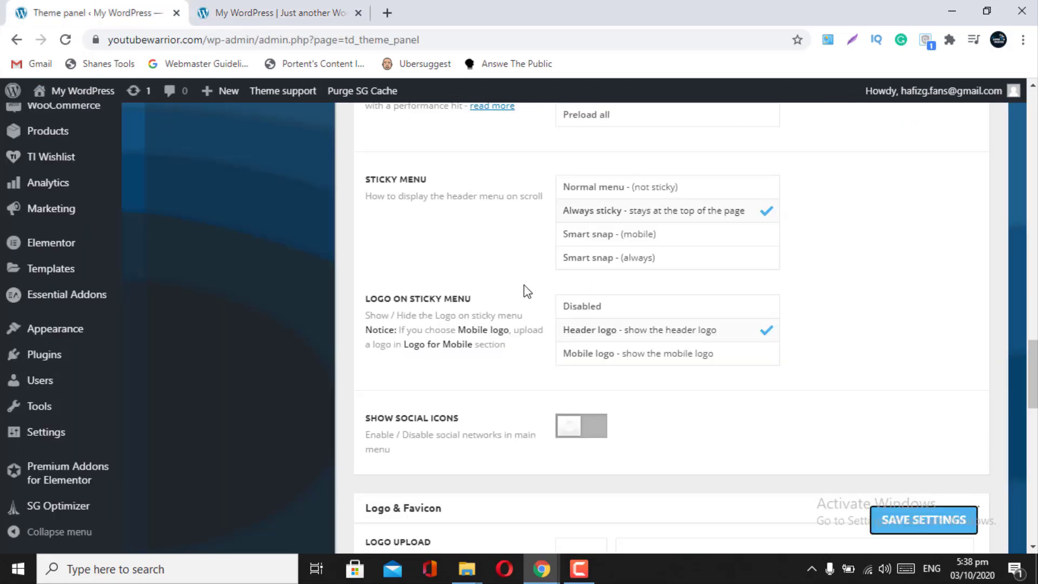
{"action": "left_click", "coordinate": [278, 12]}
{"action": "scroll", "coordinate": [370, 380], "scroll_direction": "down", "scroll_amount": 5}
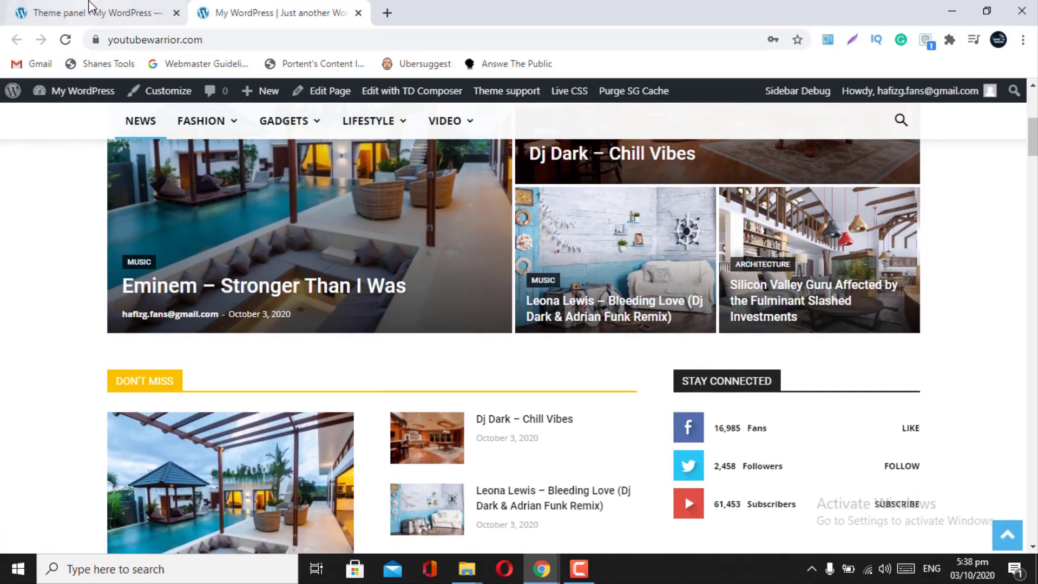
{"action": "left_click", "coordinate": [90, 6]}
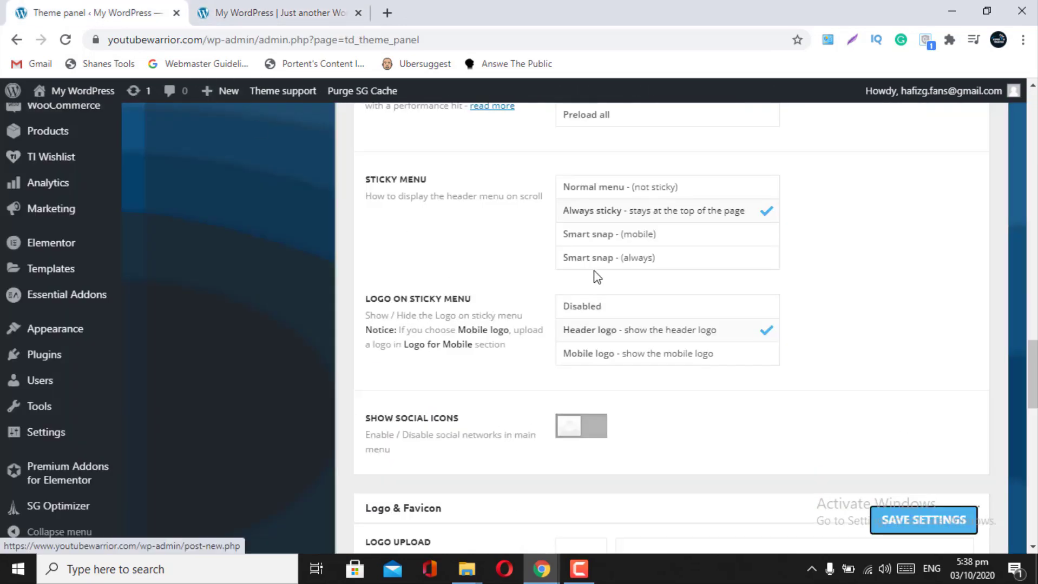
{"action": "scroll", "coordinate": [626, 313], "scroll_direction": "down", "scroll_amount": 2}
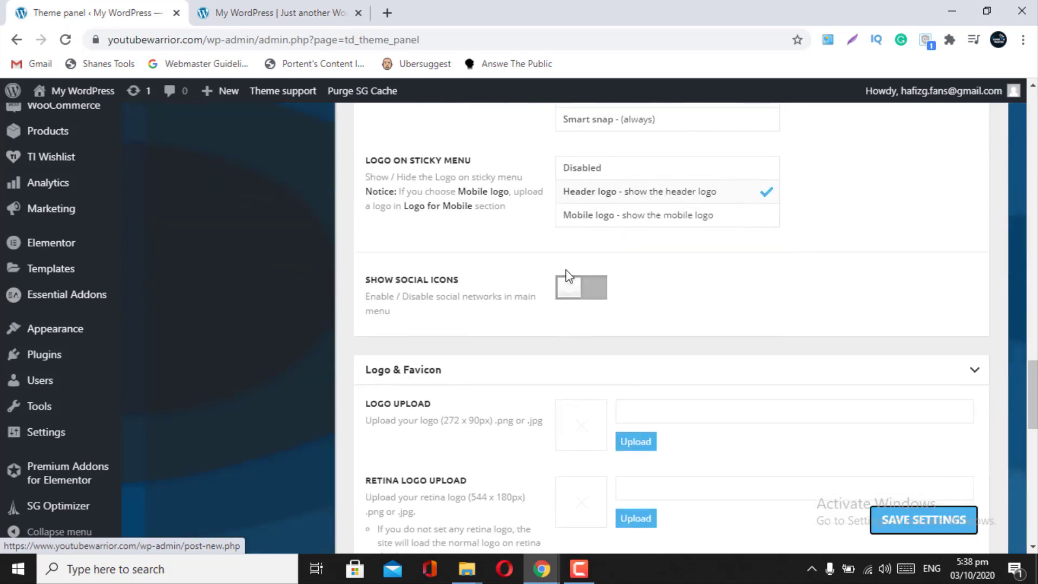
{"action": "left_click", "coordinate": [279, 13]}
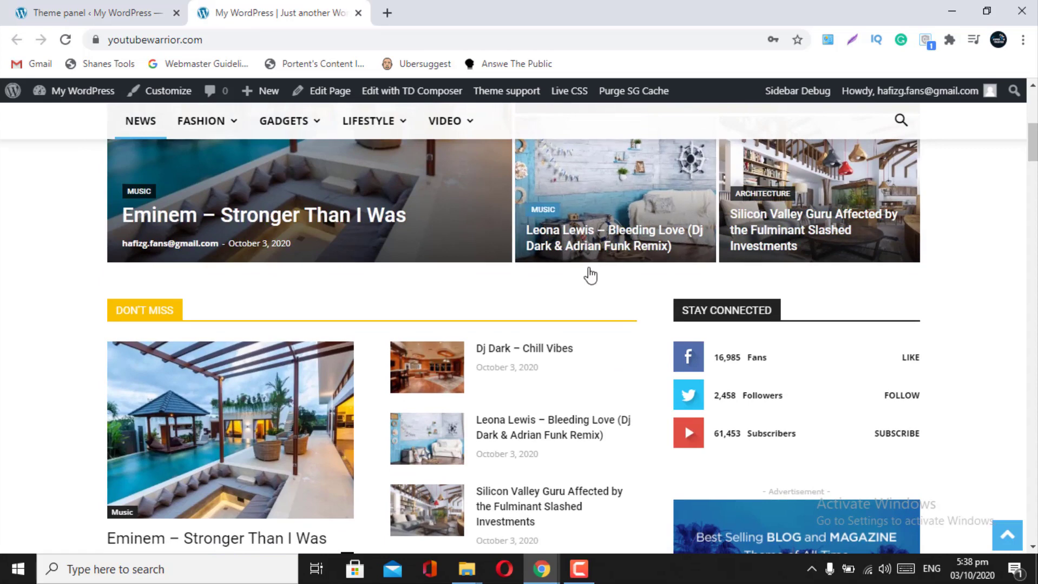
{"action": "scroll", "coordinate": [591, 274], "scroll_direction": "up", "scroll_amount": 7}
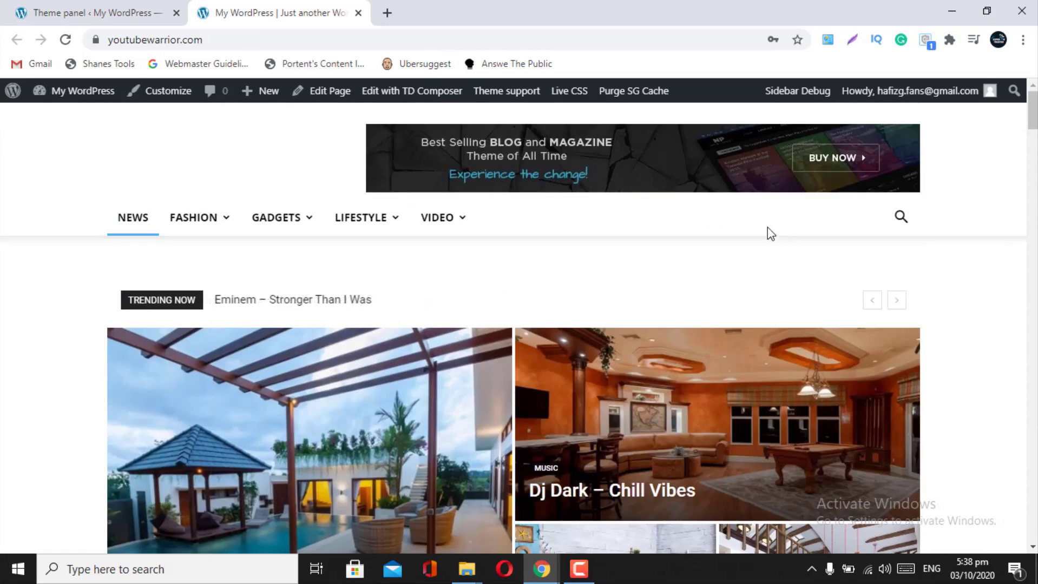
{"action": "left_click", "coordinate": [133, 10]}
- Turn on Show Social Icons in the main menu and check the live homepage
{"action": "left_click", "coordinate": [595, 296]}
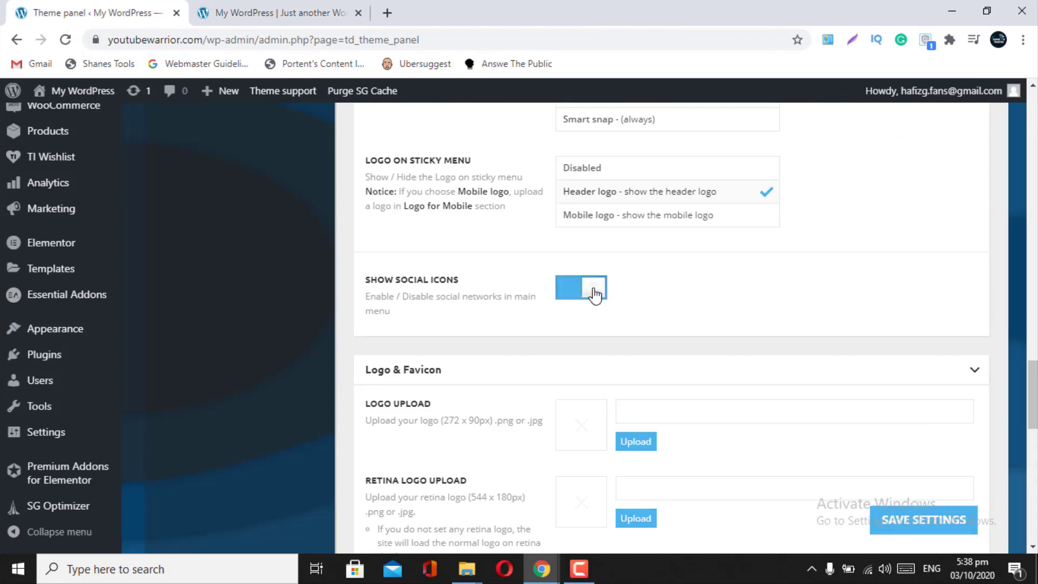
{"action": "left_click", "coordinate": [276, 12]}
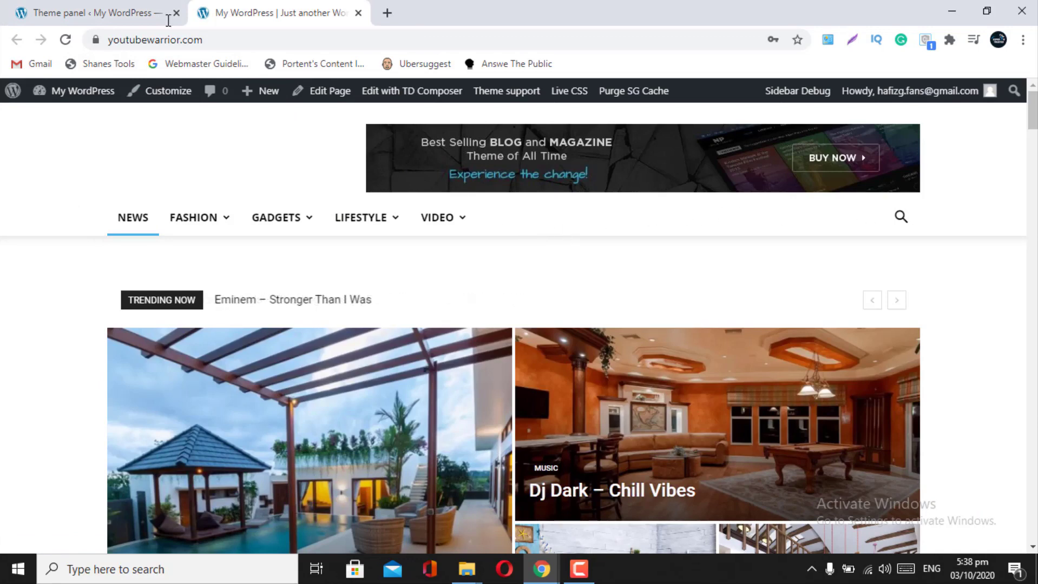
{"action": "left_click", "coordinate": [84, 12]}
- Scroll the Theme panel down to the Logo & Favicon settings, comparing with the live homepage
{"action": "scroll", "coordinate": [567, 334], "scroll_direction": "down", "scroll_amount": 2}
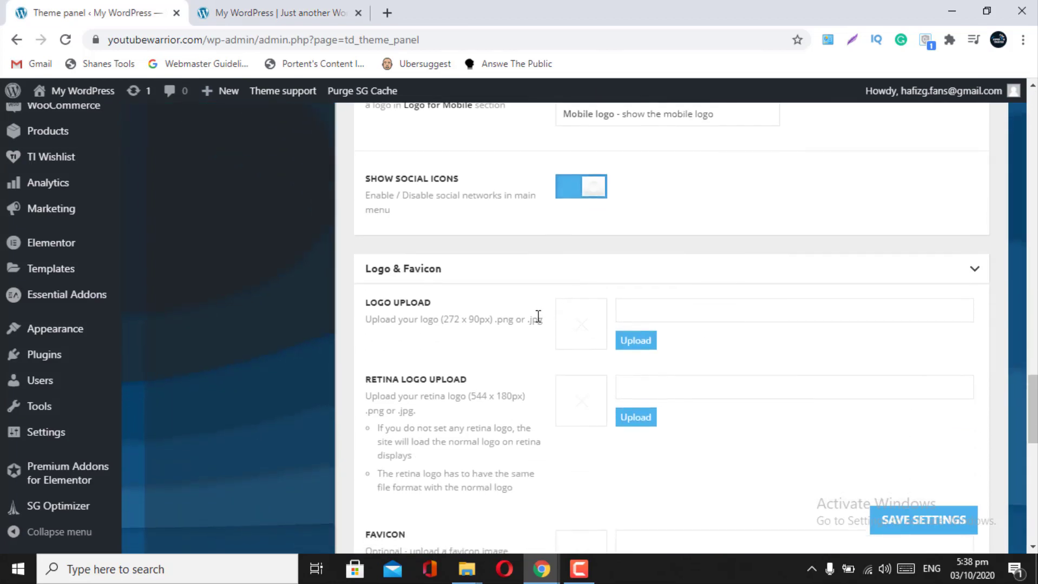
{"action": "scroll", "coordinate": [578, 466], "scroll_direction": "down", "scroll_amount": 1}
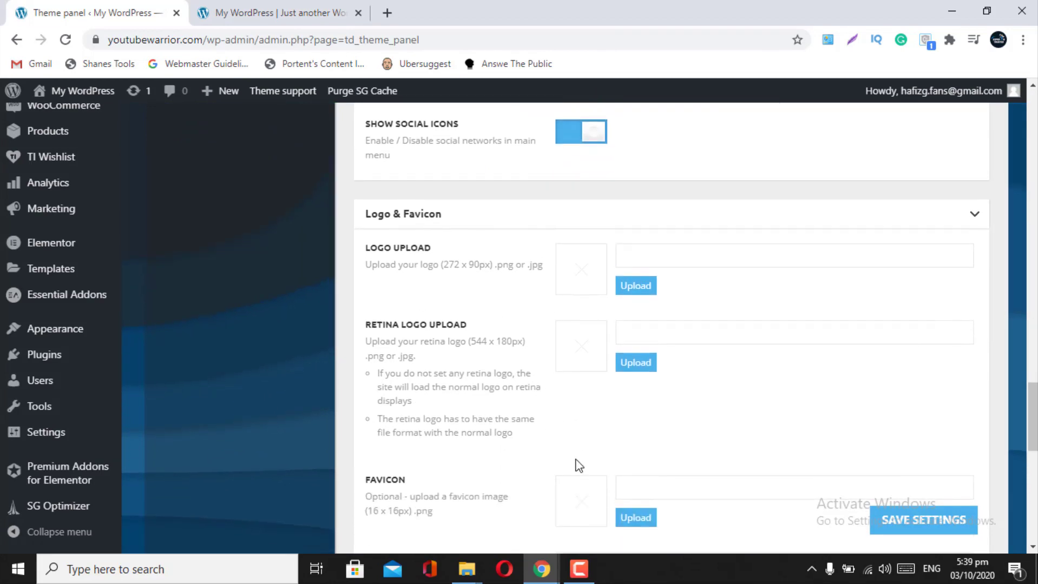
{"action": "scroll", "coordinate": [578, 466], "scroll_direction": "down", "scroll_amount": 2}
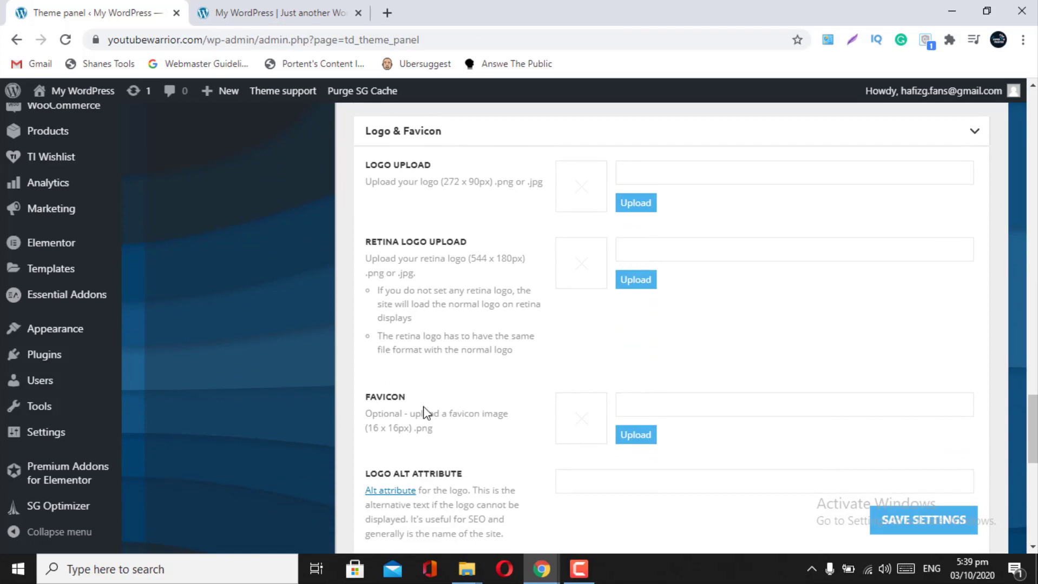
{"action": "scroll", "coordinate": [423, 411], "scroll_direction": "up", "scroll_amount": 1}
{"action": "left_click", "coordinate": [234, 10]}
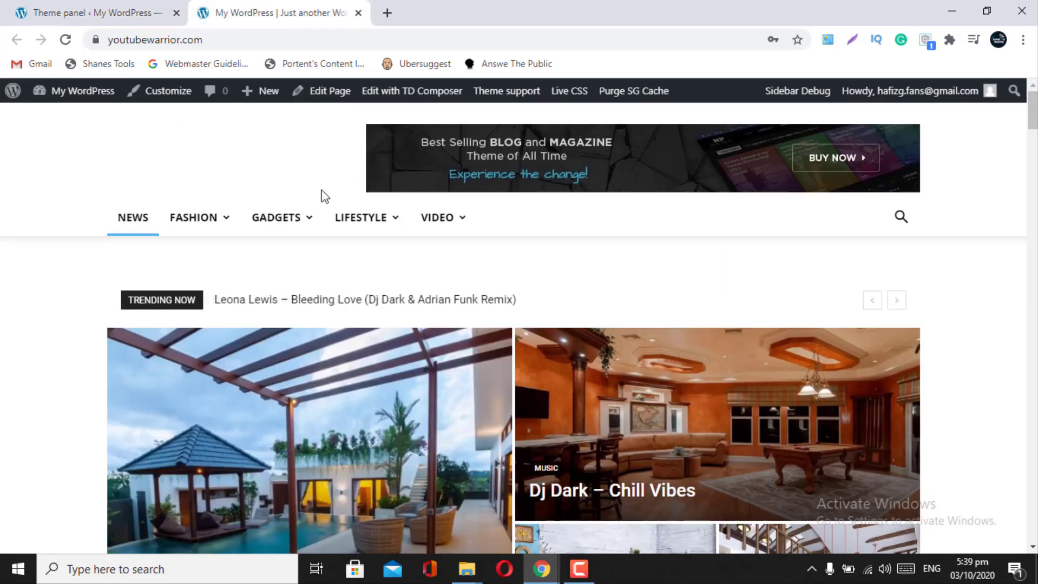
{"action": "left_click", "coordinate": [80, 4]}
{"action": "left_click", "coordinate": [269, 2]}
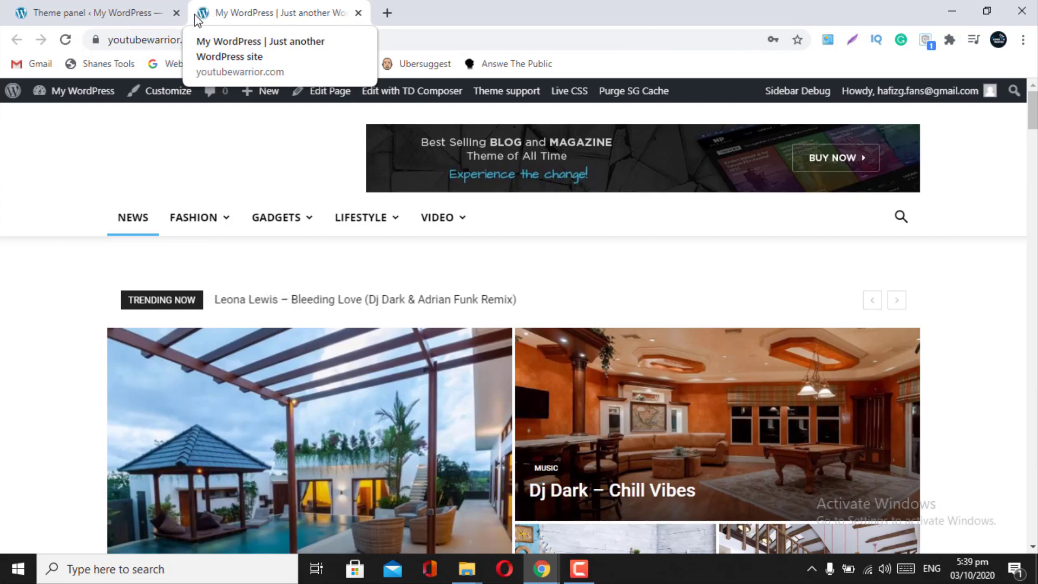
{"action": "left_click", "coordinate": [139, 12]}
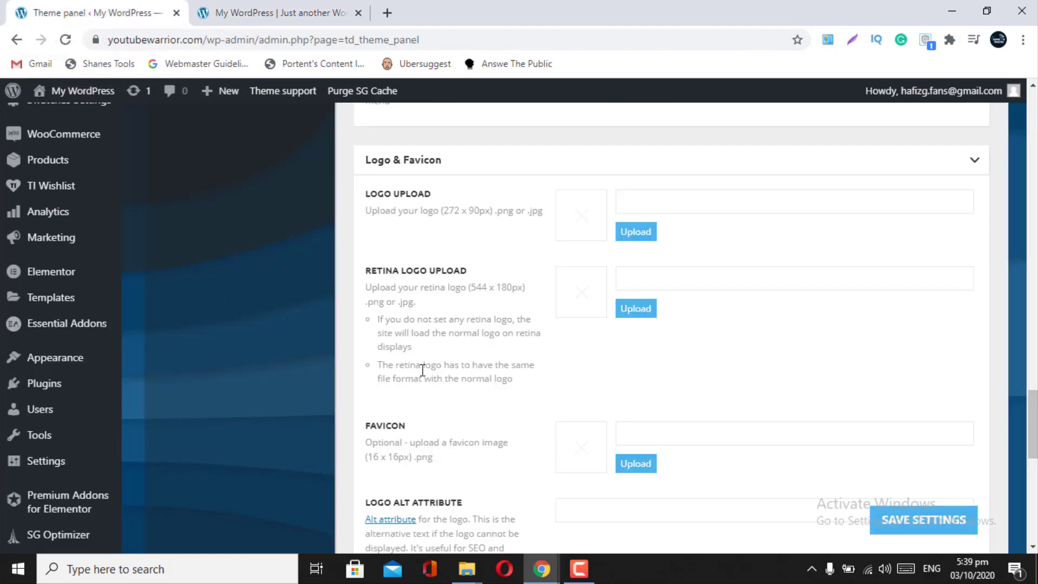
{"action": "scroll", "coordinate": [423, 372], "scroll_direction": "down", "scroll_amount": 1}
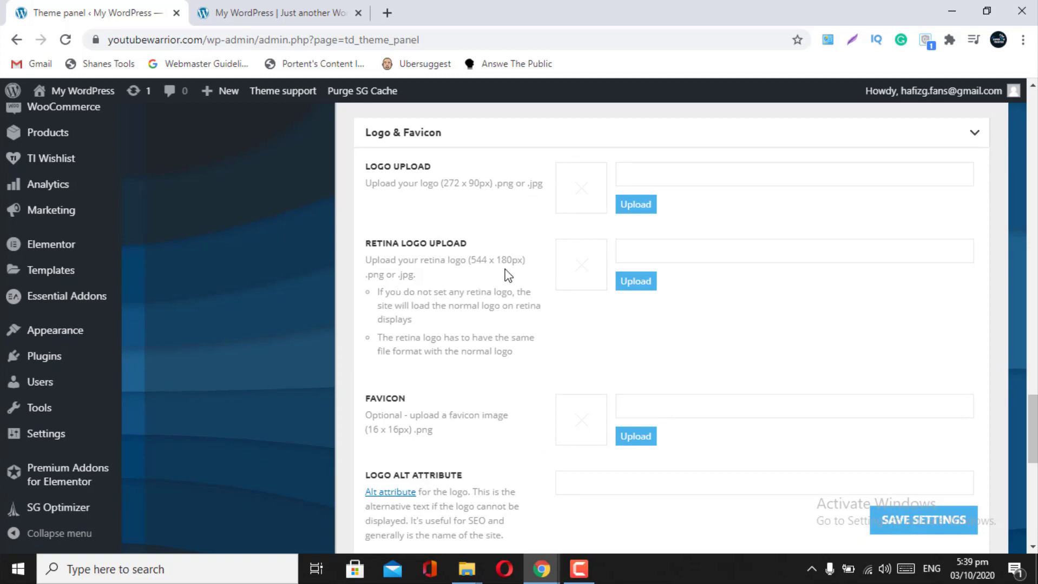
{"action": "scroll", "coordinate": [498, 395], "scroll_direction": "down", "scroll_amount": 3}
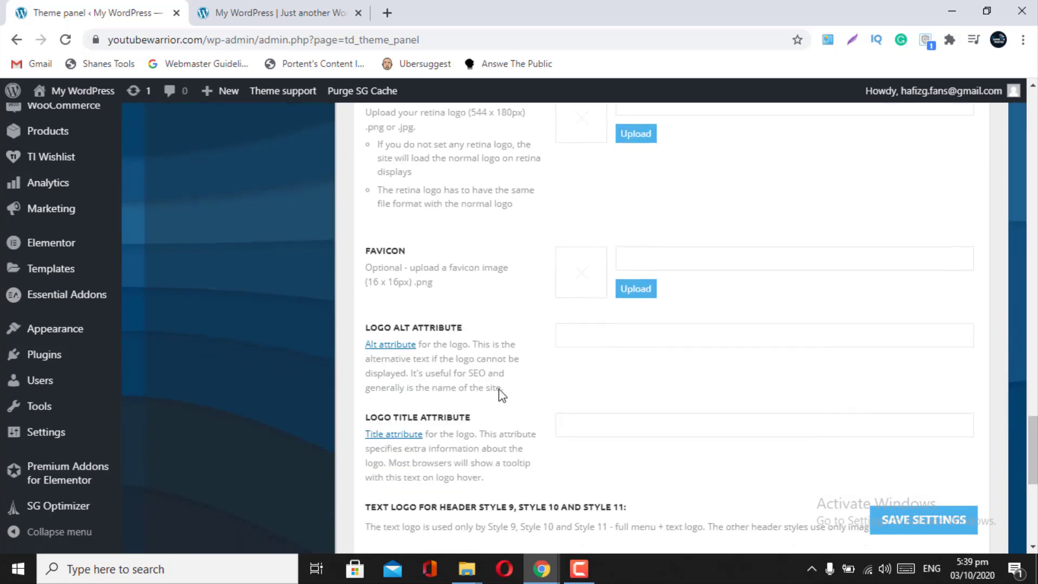
{"action": "scroll", "coordinate": [502, 395], "scroll_direction": "down", "scroll_amount": 1}
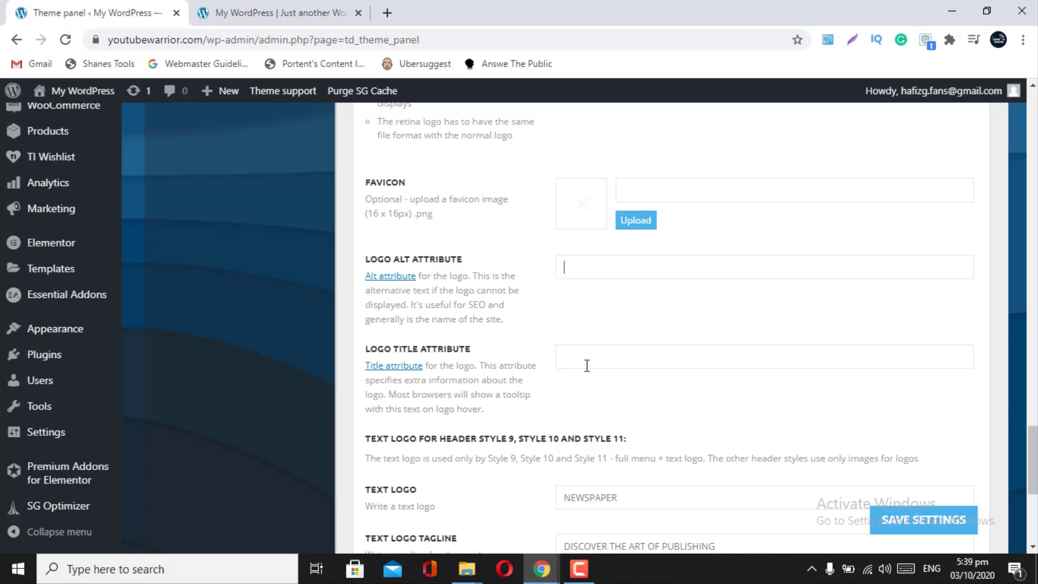
{"action": "scroll", "coordinate": [587, 366], "scroll_direction": "down", "scroll_amount": 1}
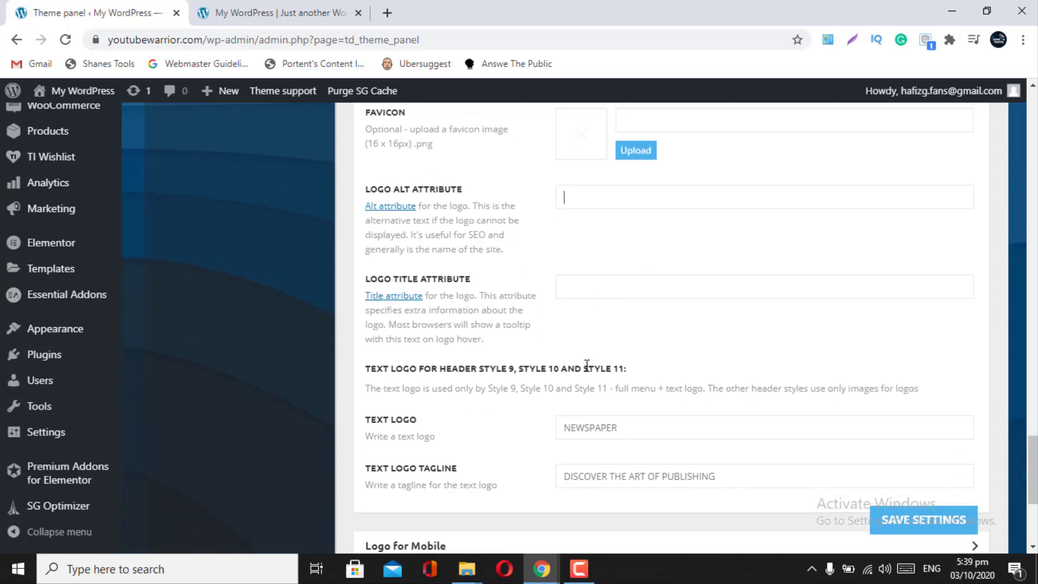
{"action": "scroll", "coordinate": [582, 362], "scroll_direction": "down", "scroll_amount": 1}
- Enter 'Interenet Baba' as Text Logo and 'Simple Solutions Of Of Complex Problems' as its tagline
{"action": "left_click", "coordinate": [637, 360]}
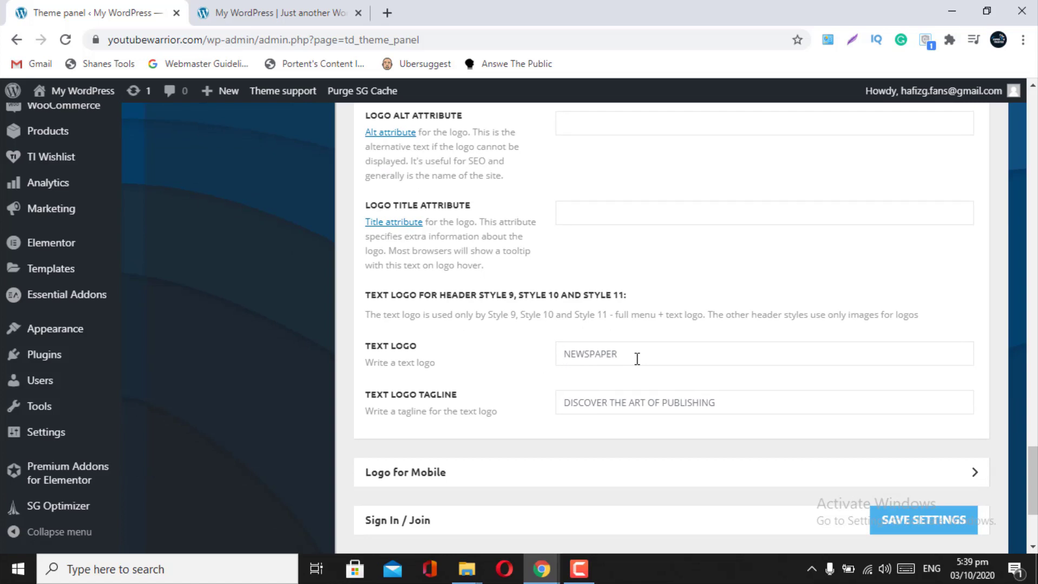
{"action": "type", "text": "Interenet Baba"}
{"action": "left_click", "coordinate": [750, 413]}
{"action": "type", "text": "Simpl"}
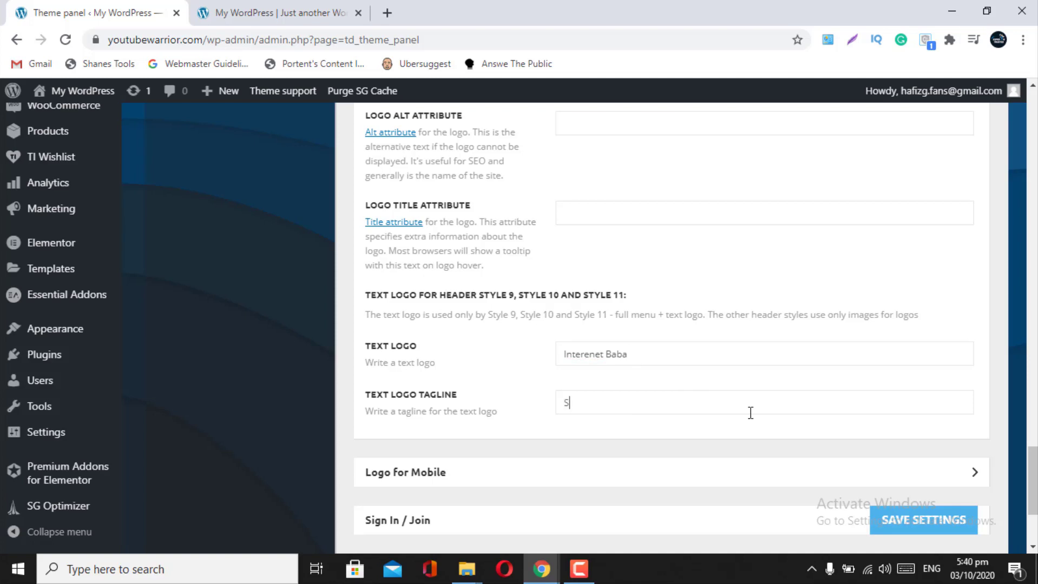
{"action": "type", "text": "e"}
{"action": "key", "text": "BackSpace"}
{"action": "type", "text": "Solu"}
{"action": "type", "text": "tions O"}
{"action": "type", "text": "oF"}
{"action": "key", "text": "BackSpace"}
{"action": "type", "text": "O"}
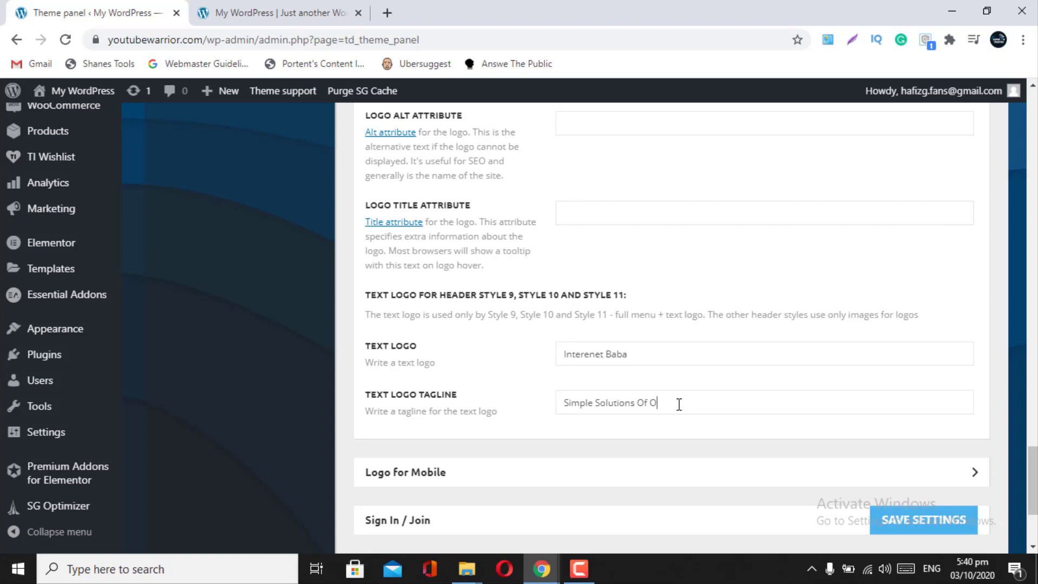
{"action": "type", "text": "f Complex Problems"}
{"action": "scroll", "coordinate": [678, 404], "scroll_direction": "down", "scroll_amount": 3}
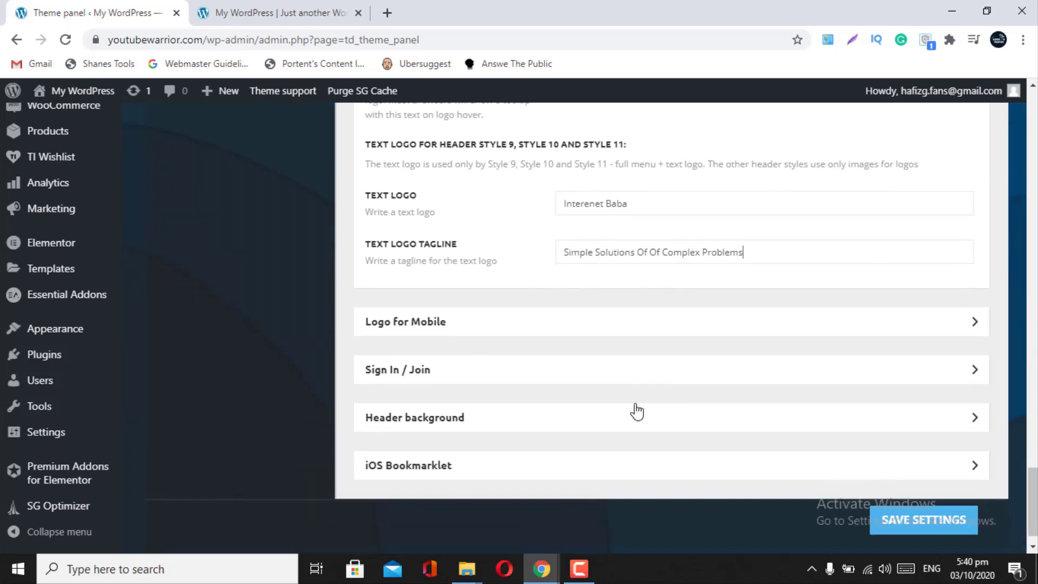
{"action": "scroll", "coordinate": [656, 324], "scroll_direction": "up", "scroll_amount": 2}
{"action": "scroll", "coordinate": [656, 323], "scroll_direction": "down", "scroll_amount": 2}
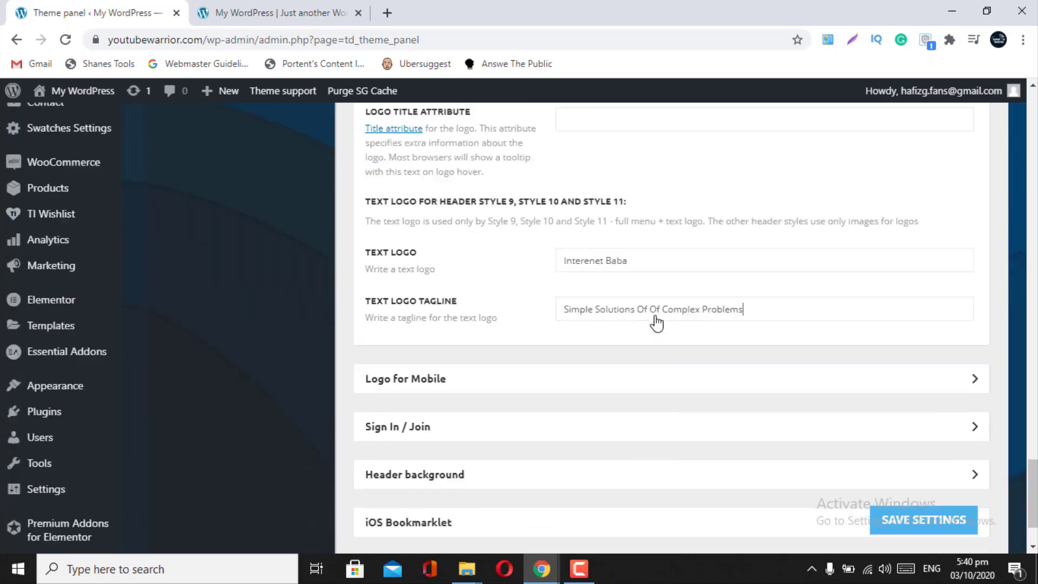
- Expand the Logo for Mobile settings and scroll through them
{"action": "left_click", "coordinate": [693, 358]}
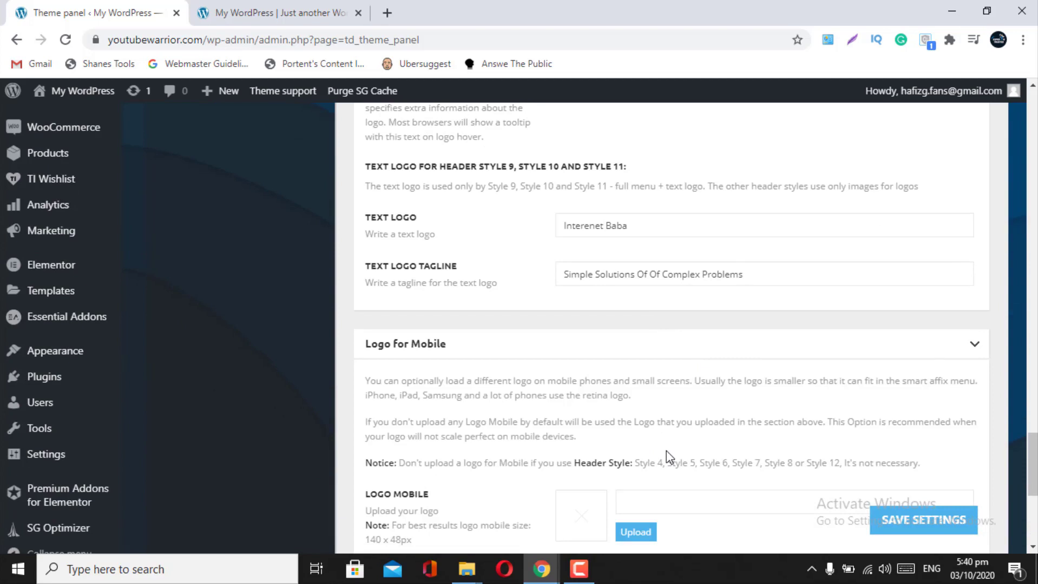
{"action": "scroll", "coordinate": [670, 457], "scroll_direction": "down", "scroll_amount": 2}
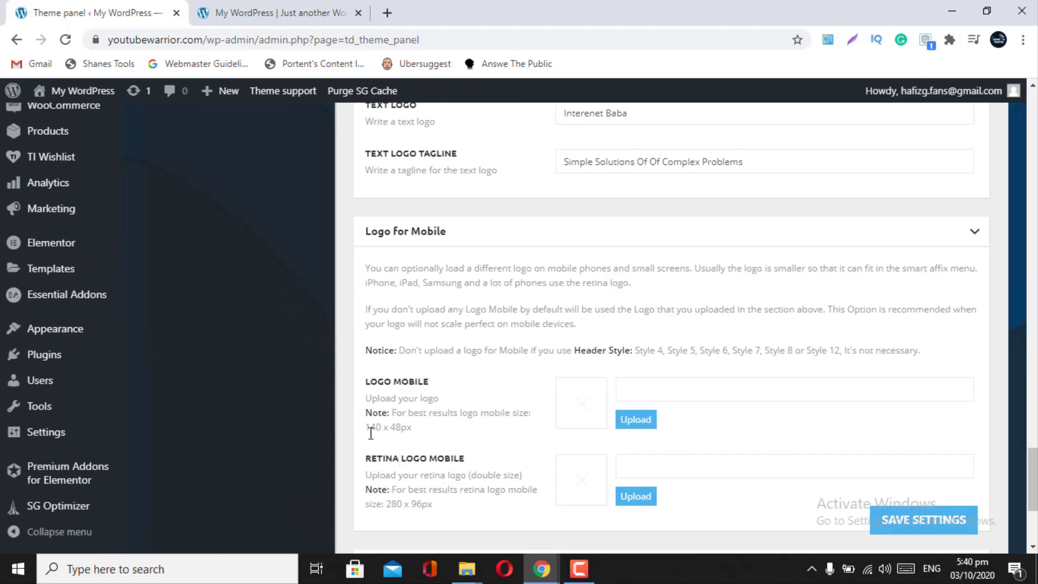
{"action": "scroll", "coordinate": [416, 439], "scroll_direction": "down", "scroll_amount": 1}
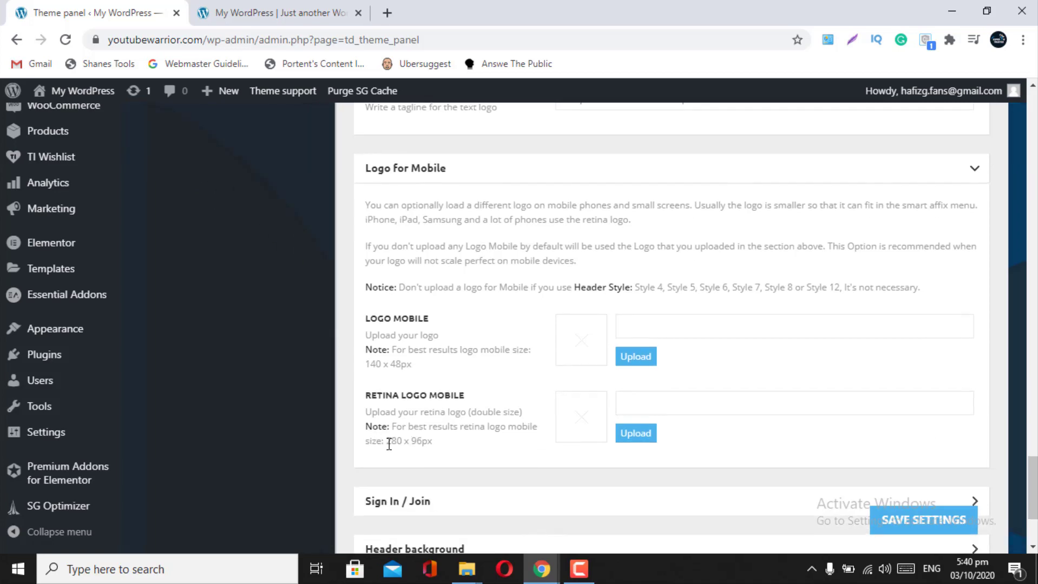
{"action": "scroll", "coordinate": [440, 452], "scroll_direction": "down", "scroll_amount": 3}
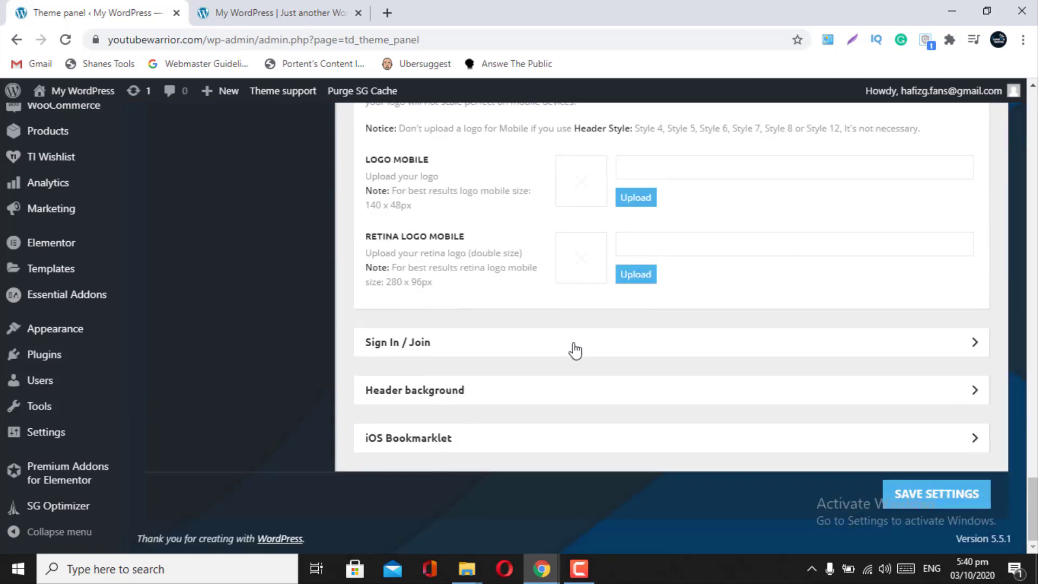
{"action": "scroll", "coordinate": [763, 354], "scroll_direction": "up", "scroll_amount": 4}
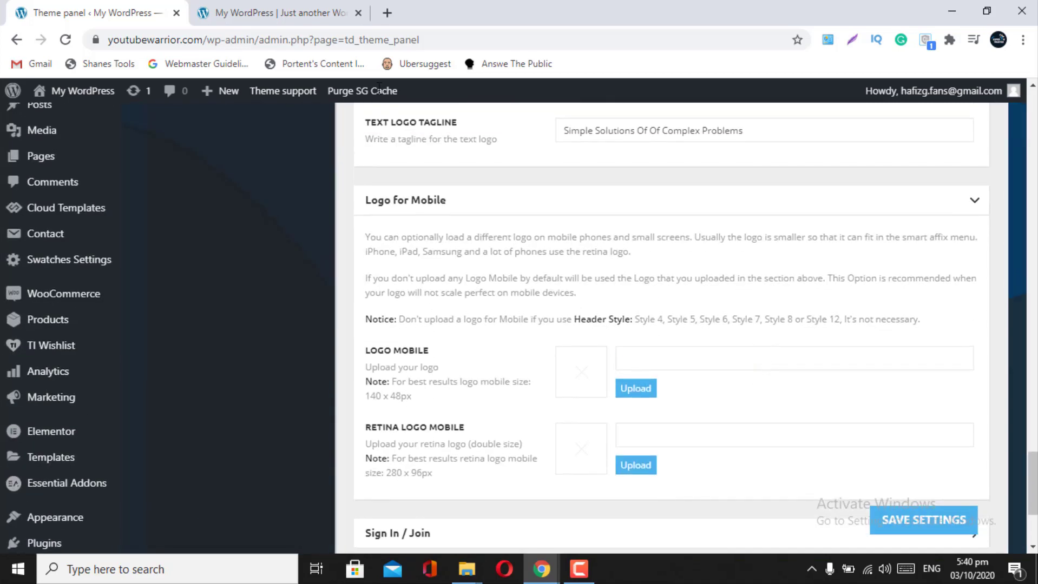
- Glance at the live homepage, expand the Sign In / Join settings, then return to the site
{"action": "left_click", "coordinate": [297, 11]}
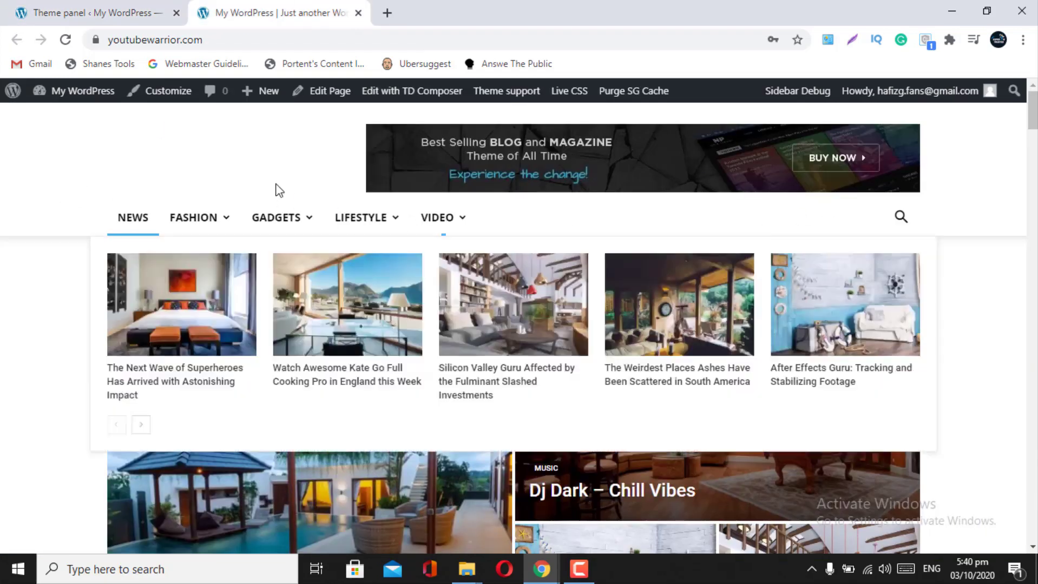
{"action": "left_click", "coordinate": [162, 10]}
{"action": "scroll", "coordinate": [524, 366], "scroll_direction": "down", "scroll_amount": 3}
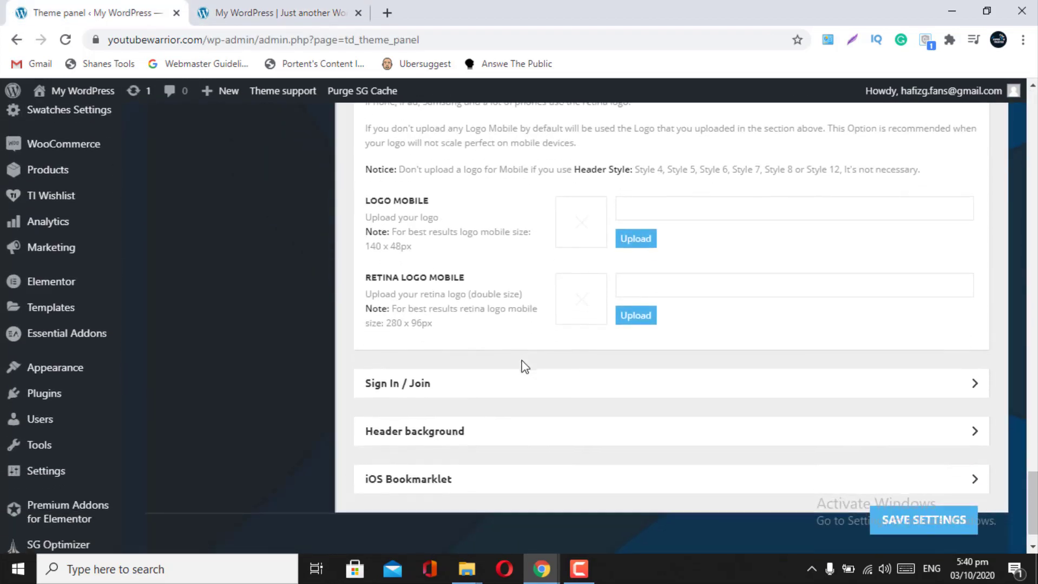
{"action": "left_click", "coordinate": [617, 399]}
{"action": "key", "text": "ctrl+Tab"}
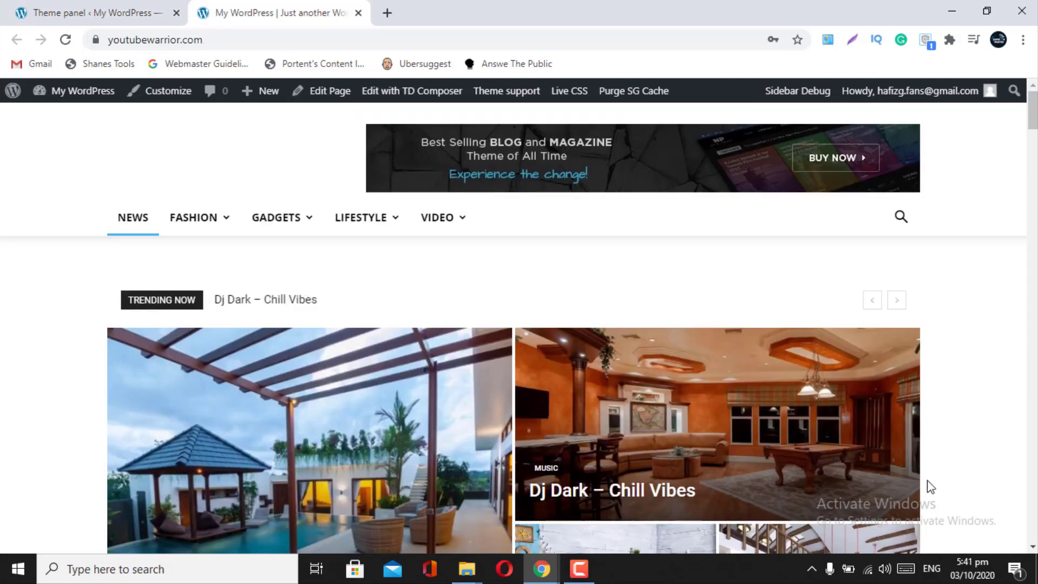
- Switch off Show Sign In / Join in the header and expand the Header background settings
{"action": "left_click", "coordinate": [132, 10]}
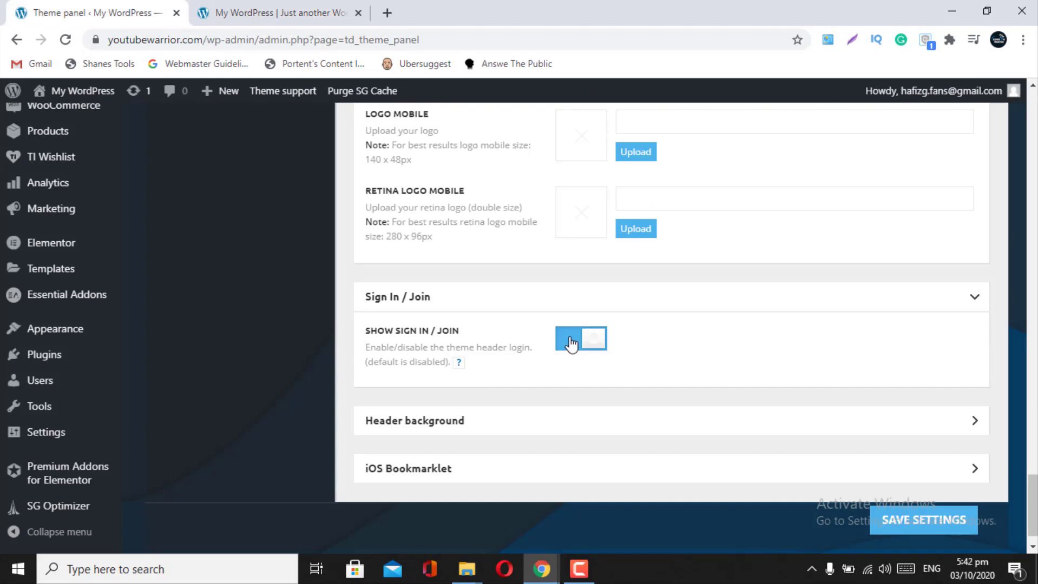
{"action": "left_click", "coordinate": [571, 342]}
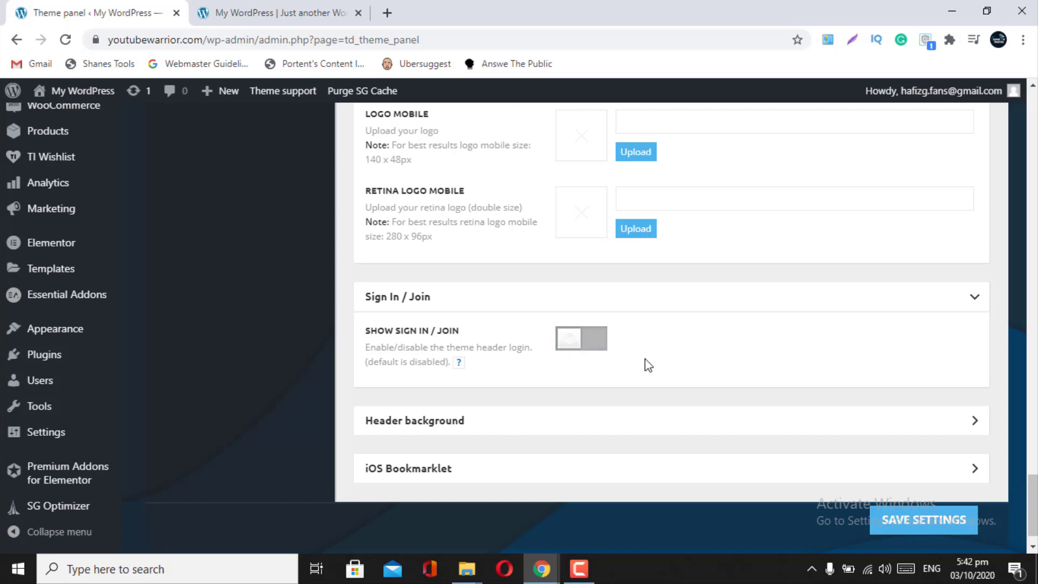
{"action": "scroll", "coordinate": [648, 366], "scroll_direction": "down", "scroll_amount": 1}
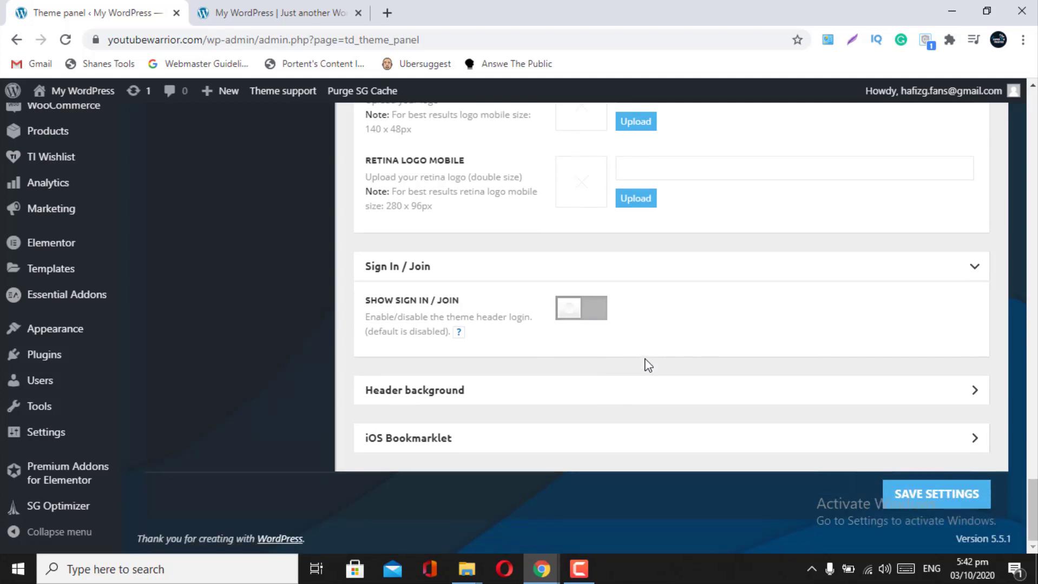
{"action": "left_click", "coordinate": [771, 394]}
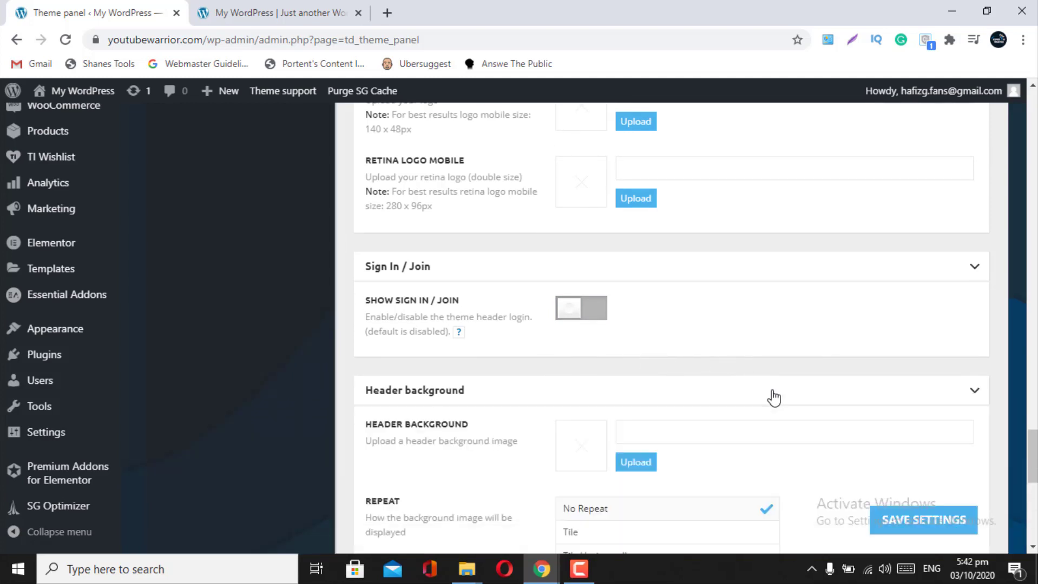
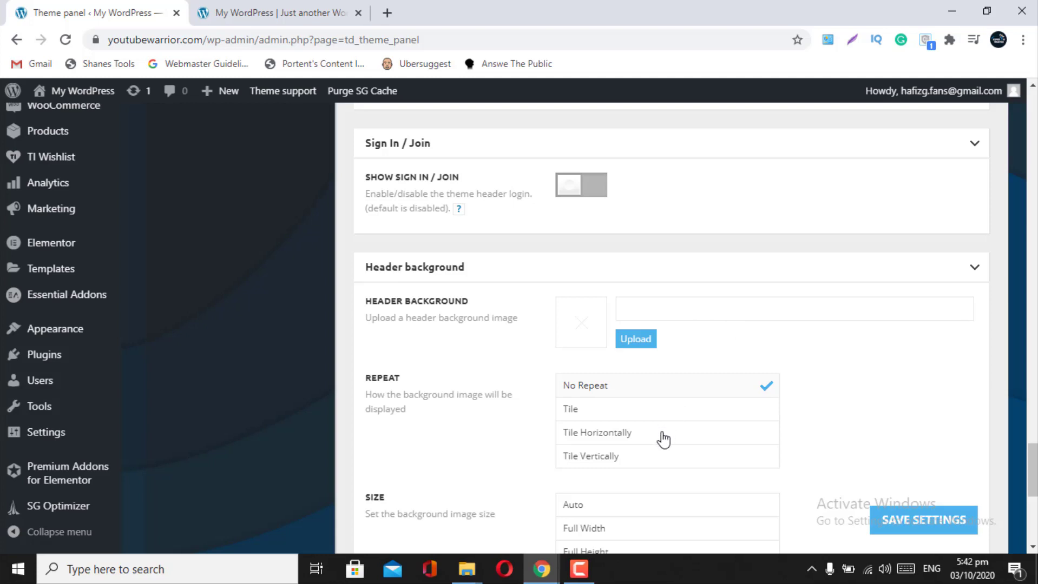
- Look through the remaining header options, briefly expanding and collapsing the iOS Bookmarklet section
{"action": "scroll", "coordinate": [672, 433], "scroll_direction": "down", "scroll_amount": 1}
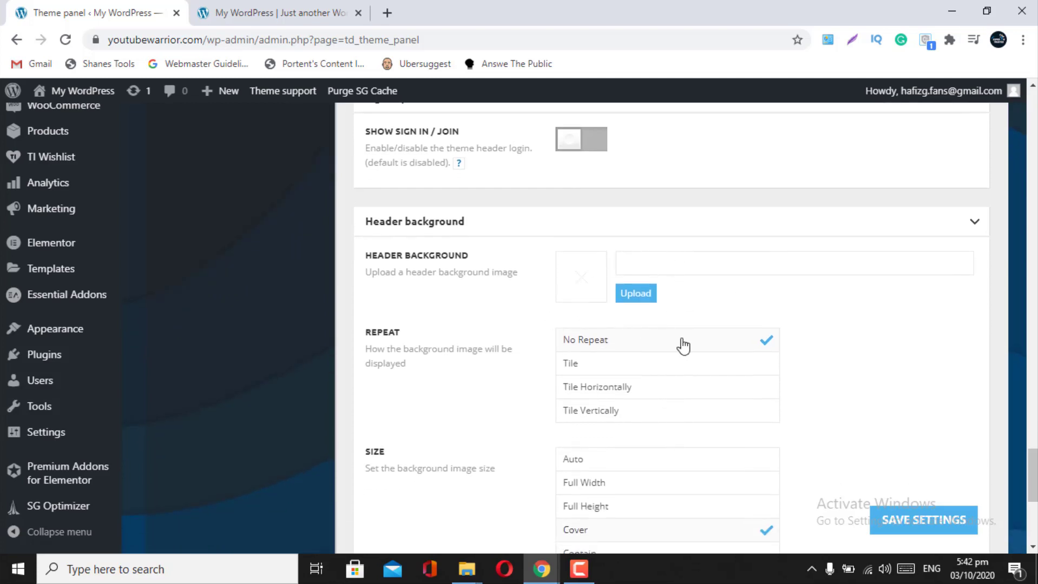
{"action": "scroll", "coordinate": [682, 345], "scroll_direction": "down", "scroll_amount": 2}
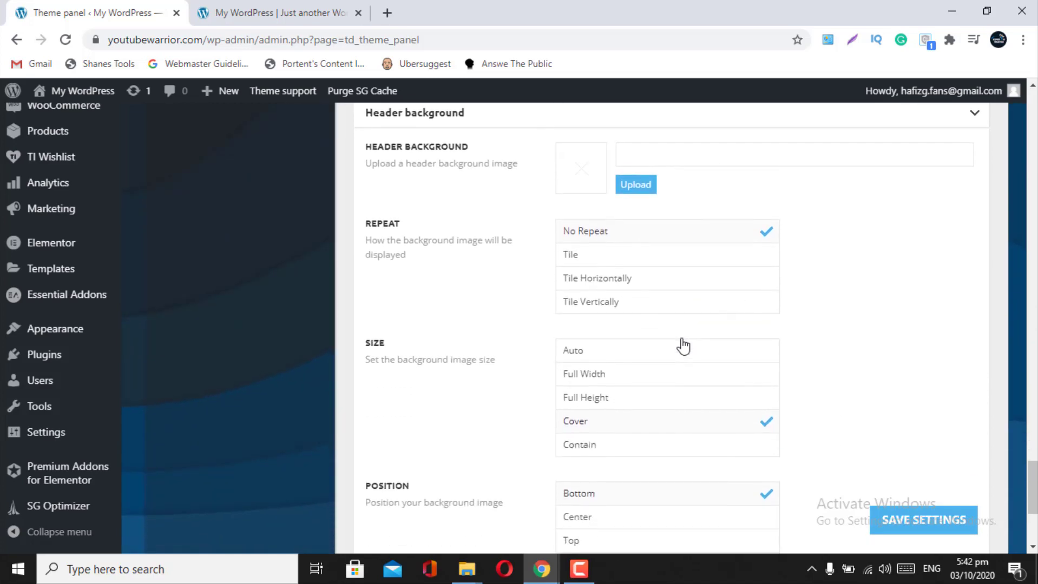
{"action": "scroll", "coordinate": [683, 345], "scroll_direction": "down", "scroll_amount": 2}
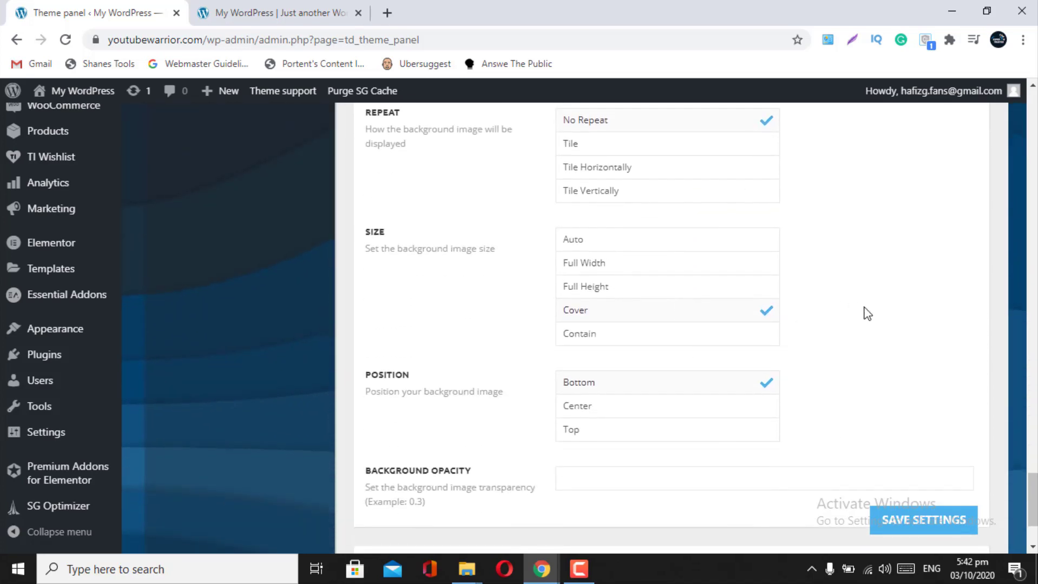
{"action": "scroll", "coordinate": [867, 314], "scroll_direction": "down", "scroll_amount": 2}
{"action": "scroll", "coordinate": [868, 314], "scroll_direction": "up", "scroll_amount": 7}
{"action": "scroll", "coordinate": [868, 314], "scroll_direction": "down", "scroll_amount": 3}
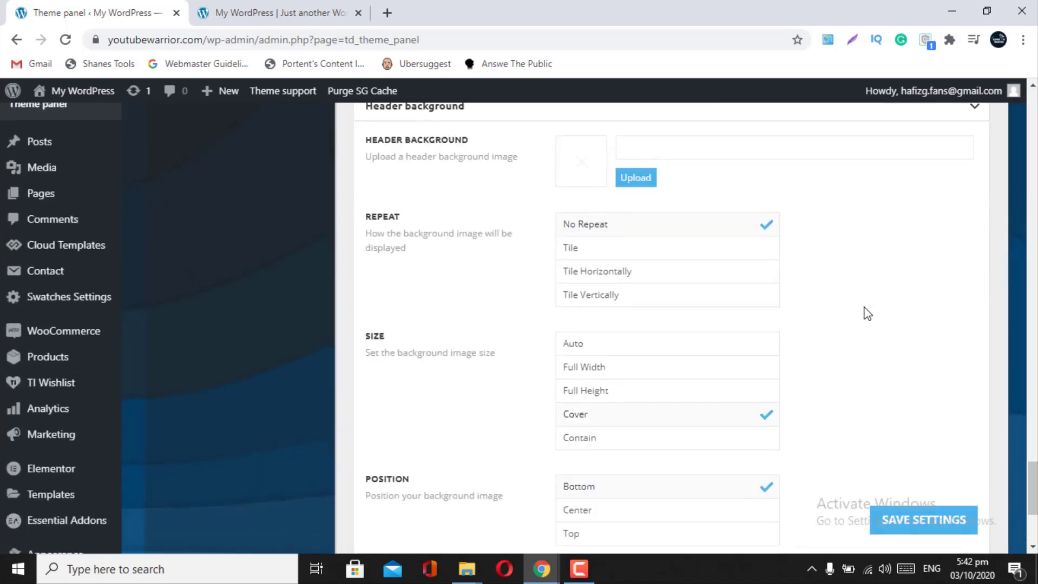
{"action": "scroll", "coordinate": [867, 314], "scroll_direction": "down", "scroll_amount": 2}
{"action": "scroll", "coordinate": [868, 314], "scroll_direction": "down", "scroll_amount": 2}
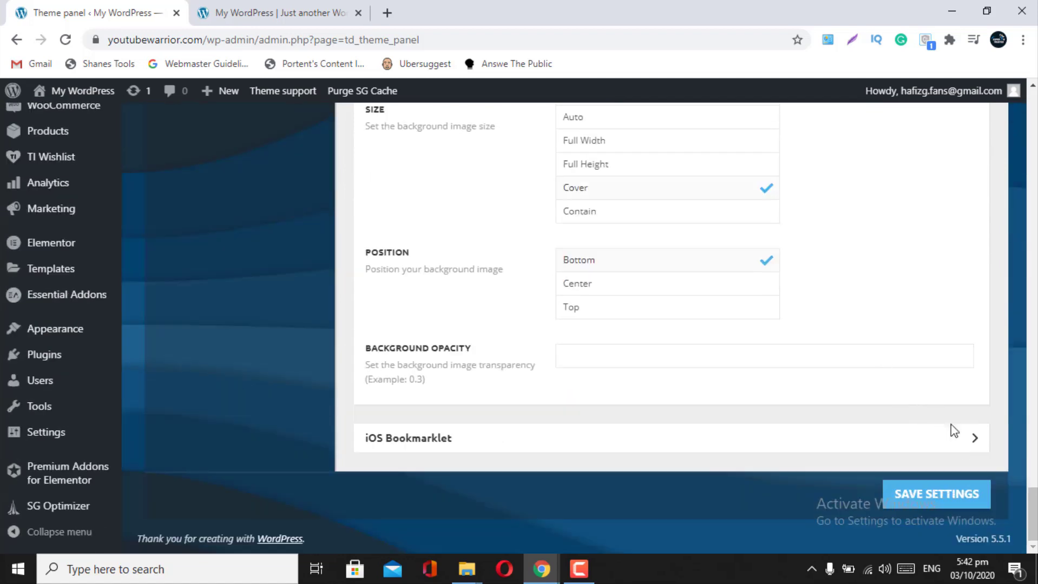
{"action": "left_click", "coordinate": [969, 438]}
{"action": "scroll", "coordinate": [714, 437], "scroll_direction": "down", "scroll_amount": 5}
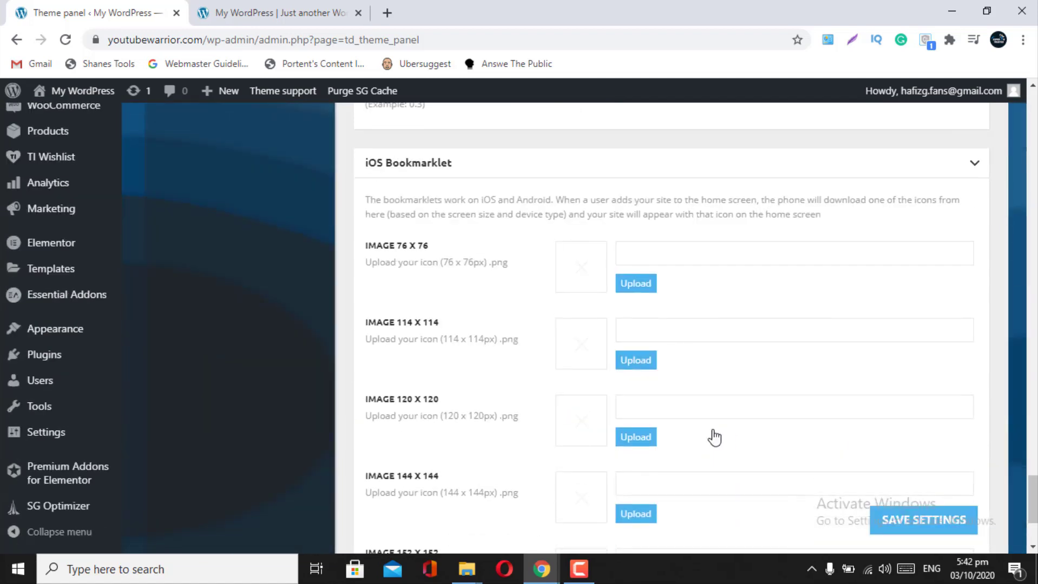
{"action": "scroll", "coordinate": [714, 437], "scroll_direction": "down", "scroll_amount": 3}
{"action": "scroll", "coordinate": [715, 437], "scroll_direction": "up", "scroll_amount": 5}
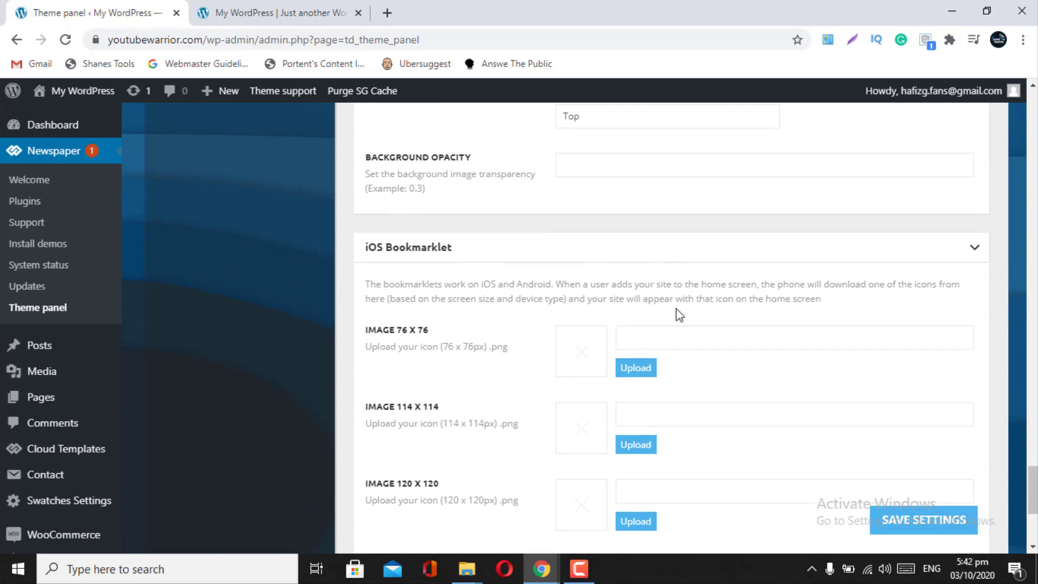
{"action": "left_click", "coordinate": [974, 249]}
- Scroll back up and save the theme panel settings
{"action": "scroll", "coordinate": [816, 287], "scroll_direction": "up", "scroll_amount": 3}
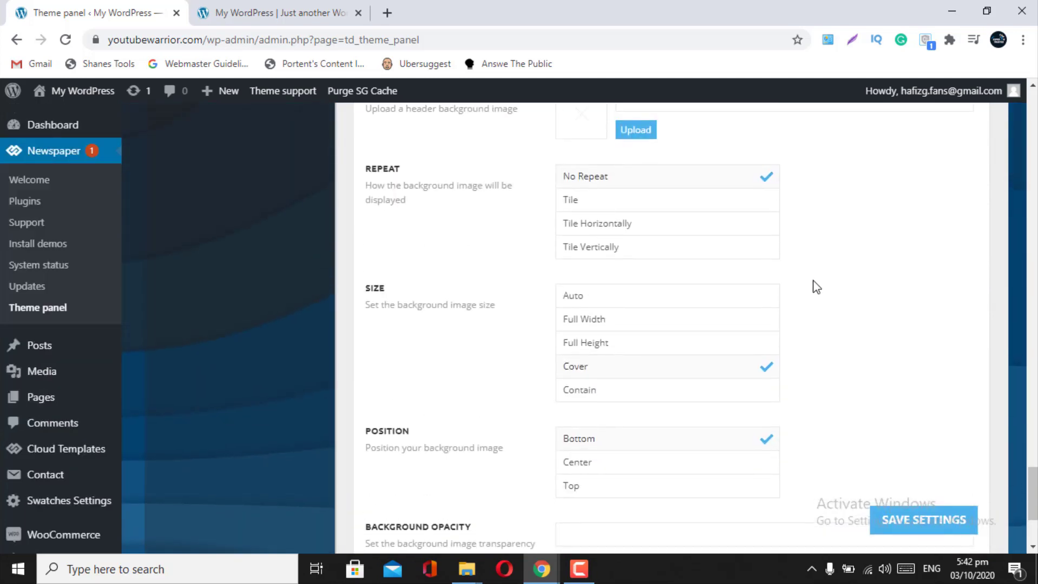
{"action": "scroll", "coordinate": [816, 287], "scroll_direction": "up", "scroll_amount": 3}
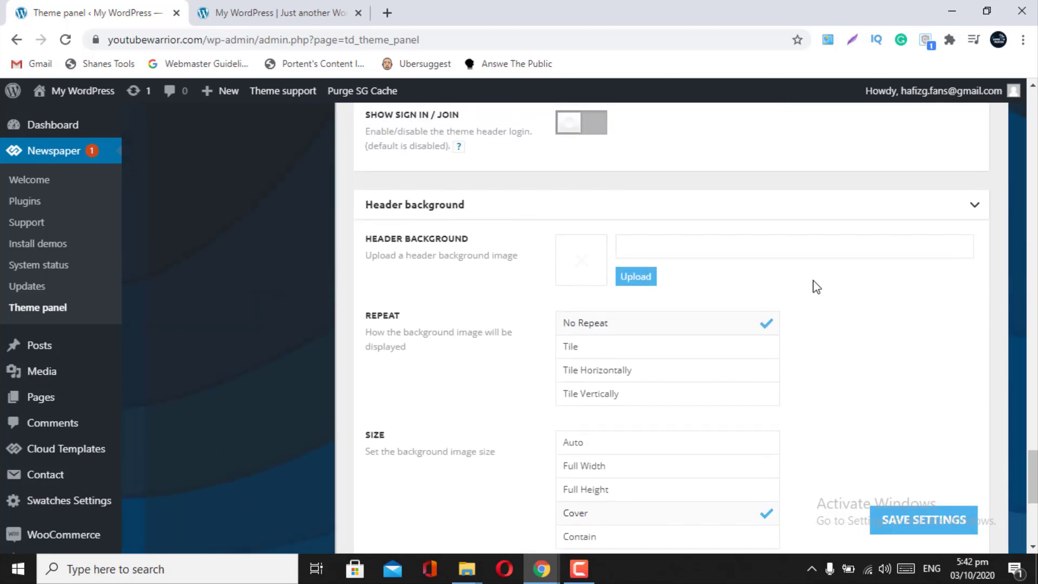
{"action": "scroll", "coordinate": [816, 286], "scroll_direction": "up", "scroll_amount": 10}
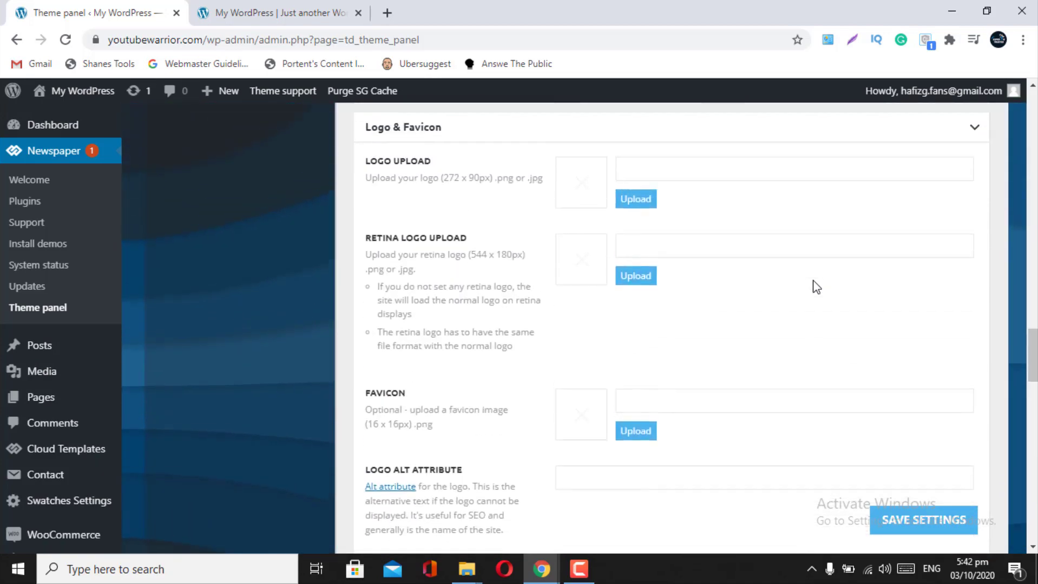
{"action": "scroll", "coordinate": [816, 286], "scroll_direction": "up", "scroll_amount": 10}
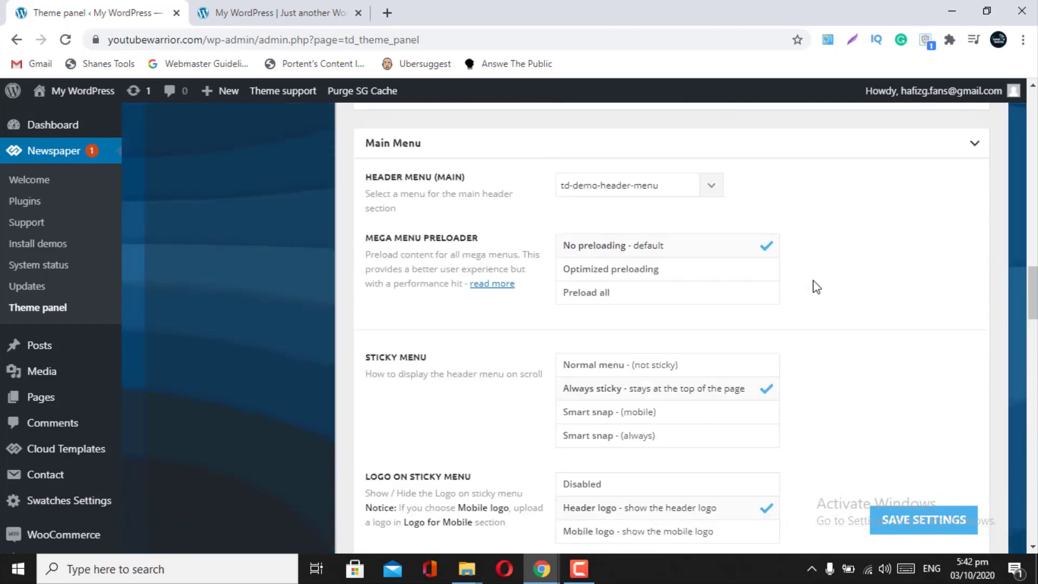
{"action": "scroll", "coordinate": [813, 288], "scroll_direction": "down", "scroll_amount": 8}
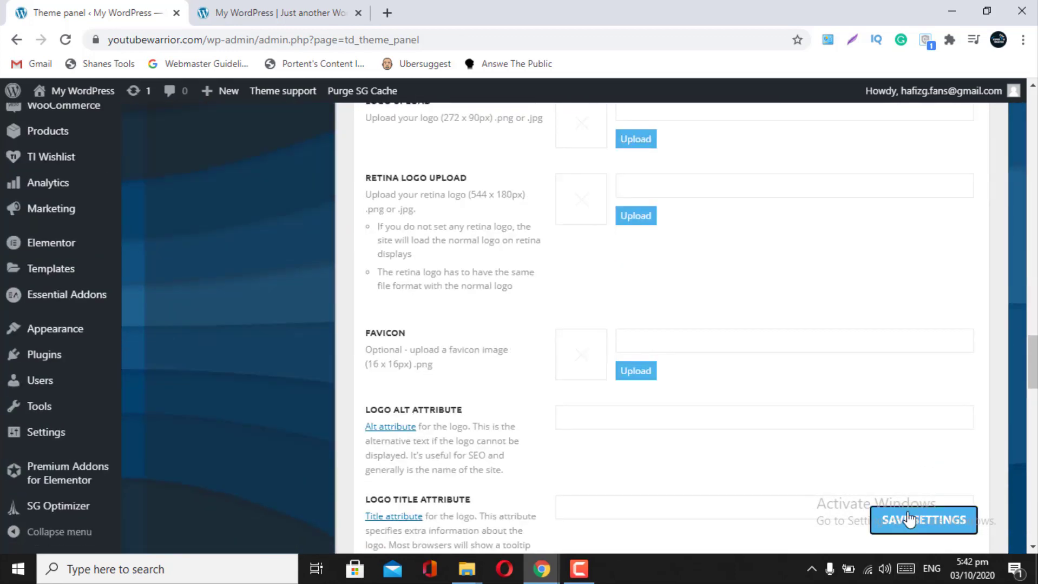
{"action": "left_click", "coordinate": [909, 520]}
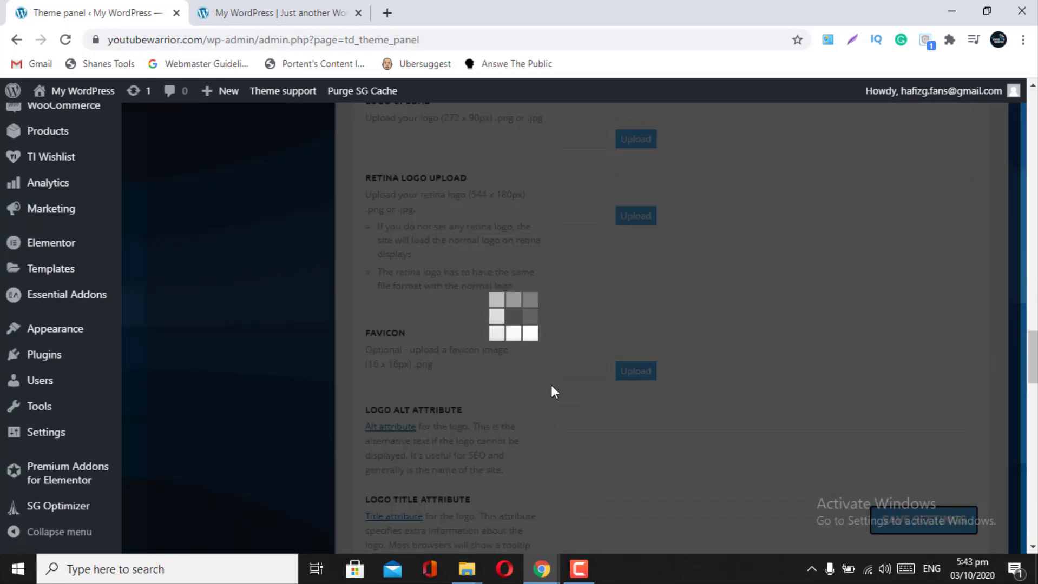
- Reload the live homepage to check the header social icons, then go back to the theme panel
{"action": "left_click", "coordinate": [273, 12]}
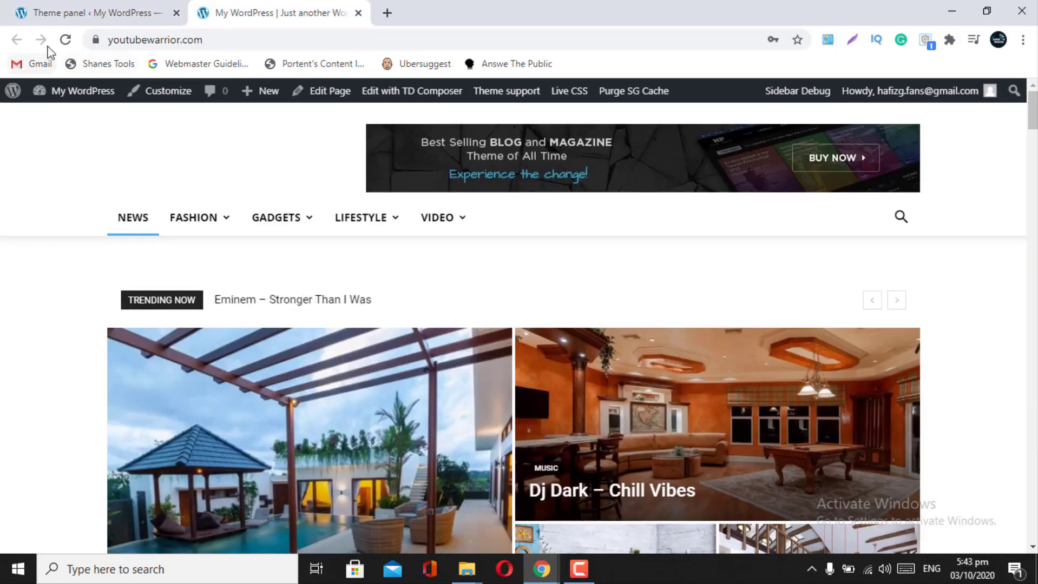
{"action": "left_click", "coordinate": [408, 298]}
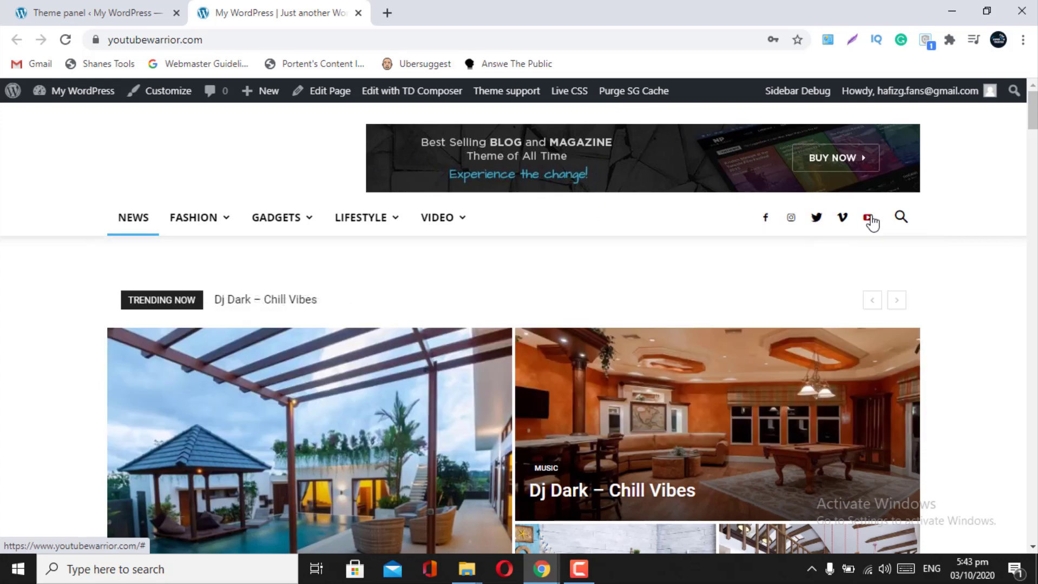
{"action": "mouse_move", "coordinate": [410, 244]}
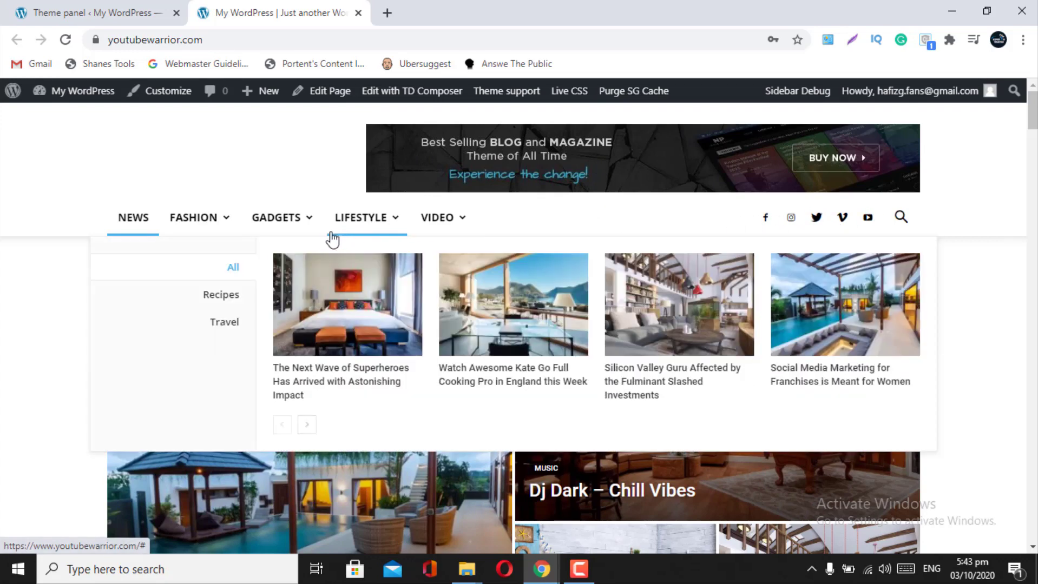
{"action": "left_click", "coordinate": [900, 217]}
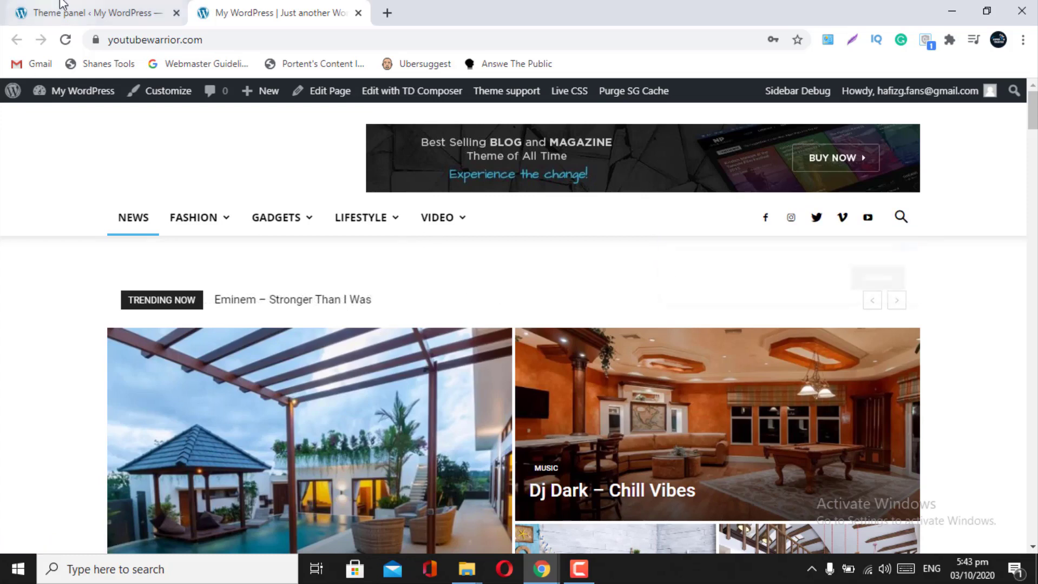
{"action": "left_click", "coordinate": [62, 4]}
{"action": "scroll", "coordinate": [476, 216], "scroll_direction": "up", "scroll_amount": 10}
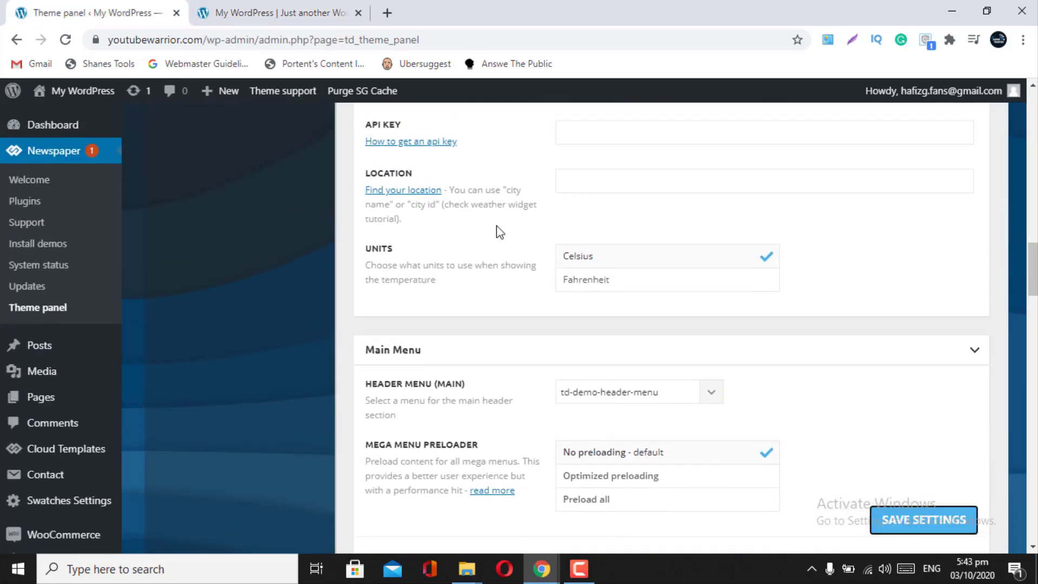
- Collapse the Main Menu and Top Bar sections of the header settings
{"action": "left_click", "coordinate": [973, 351]}
{"action": "scroll", "coordinate": [968, 350], "scroll_direction": "up", "scroll_amount": 3}
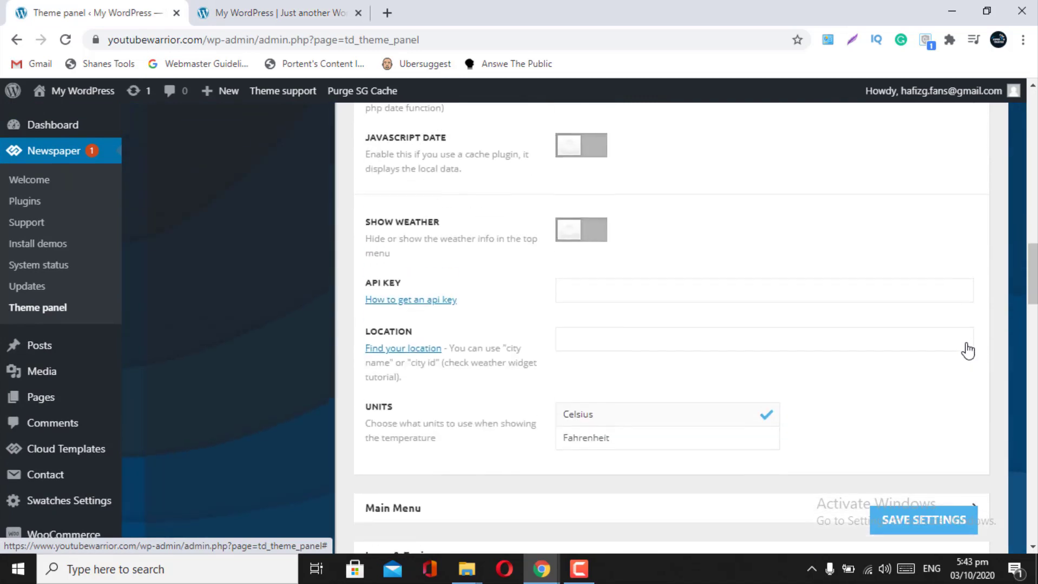
{"action": "scroll", "coordinate": [958, 265], "scroll_direction": "up", "scroll_amount": 10}
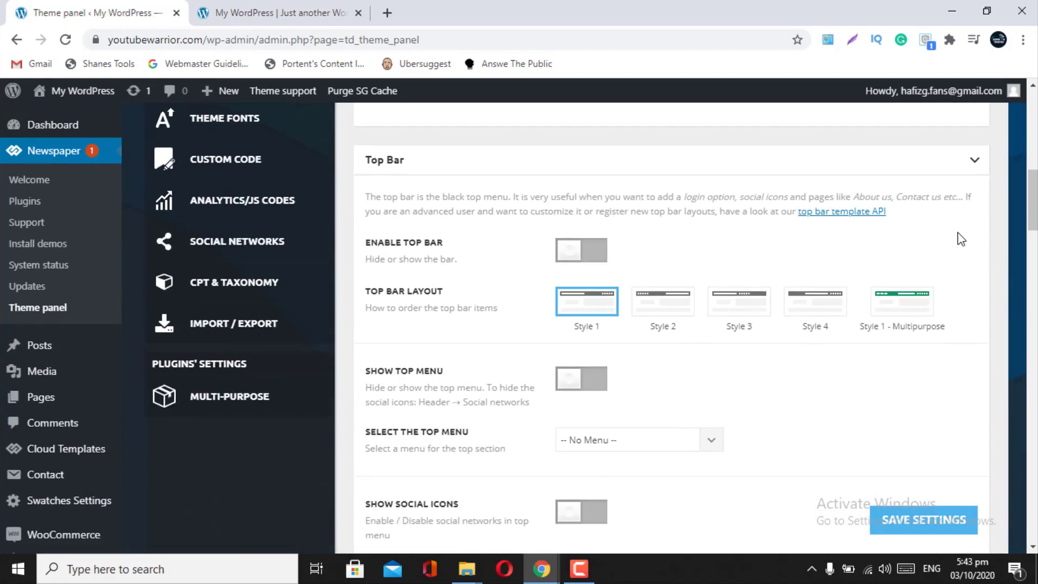
{"action": "scroll", "coordinate": [961, 235], "scroll_direction": "up", "scroll_amount": 1}
{"action": "left_click", "coordinate": [964, 204]}
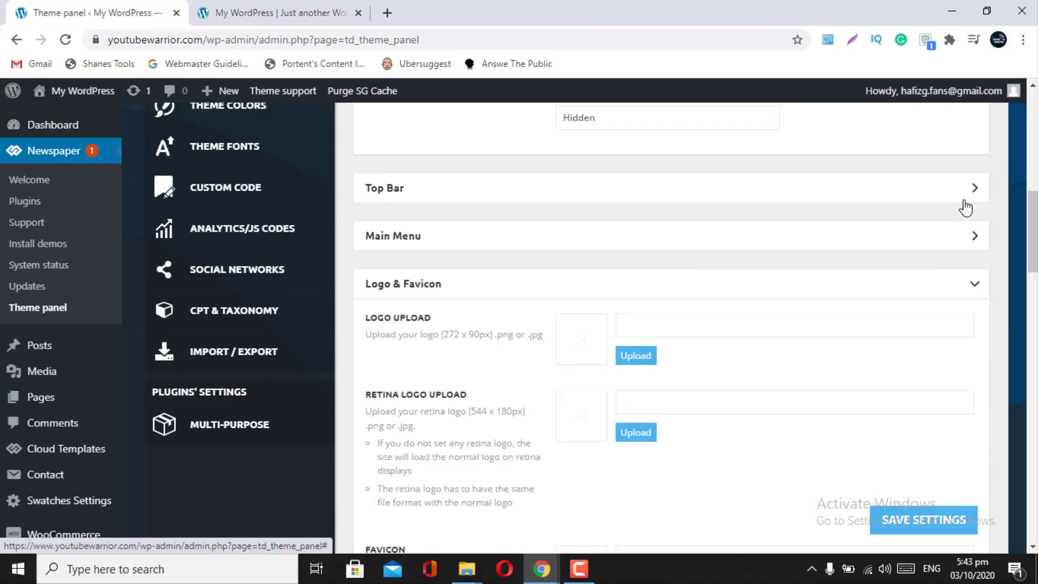
{"action": "left_click", "coordinate": [964, 201]}
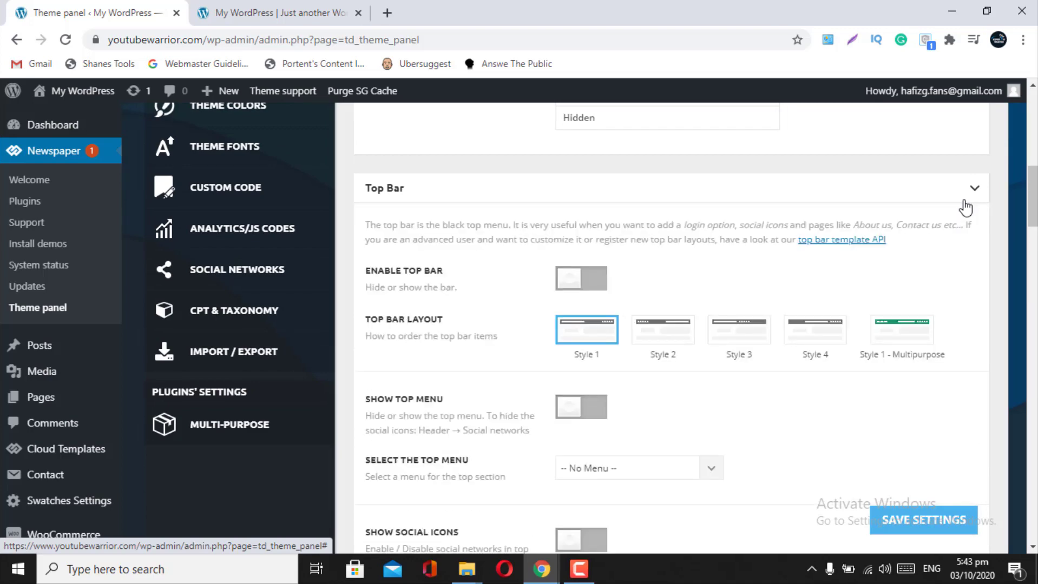
{"action": "left_click", "coordinate": [965, 204]}
{"action": "scroll", "coordinate": [962, 205], "scroll_direction": "up", "scroll_amount": 6}
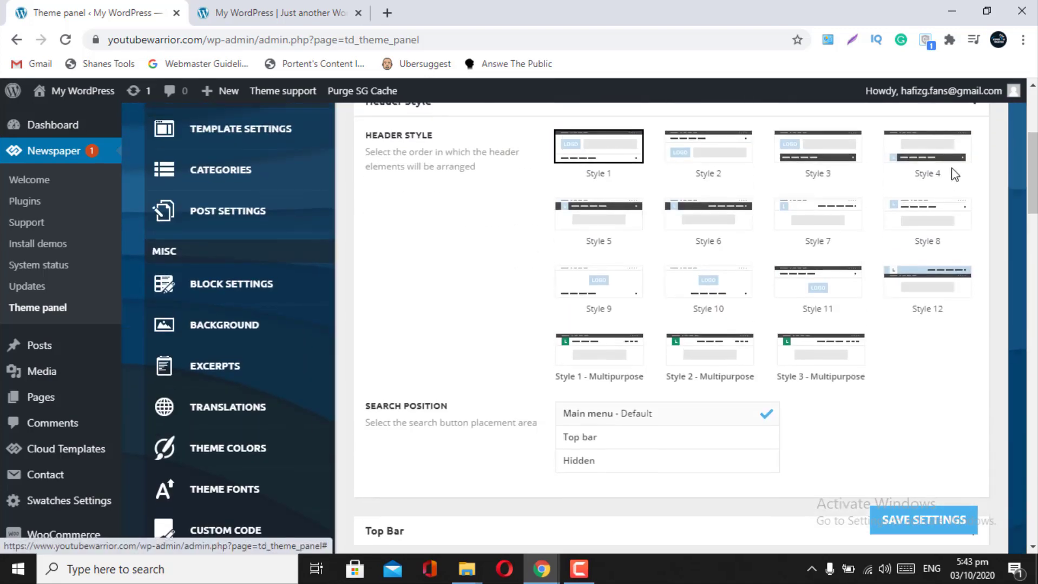
{"action": "scroll", "coordinate": [954, 206], "scroll_direction": "up", "scroll_amount": 2}
- Collapse Header Style, Logo & Favicon, Logo for Mobile, Sign In / Join and Header background, then save
{"action": "left_click", "coordinate": [972, 195]}
{"action": "scroll", "coordinate": [972, 209], "scroll_direction": "down", "scroll_amount": 2}
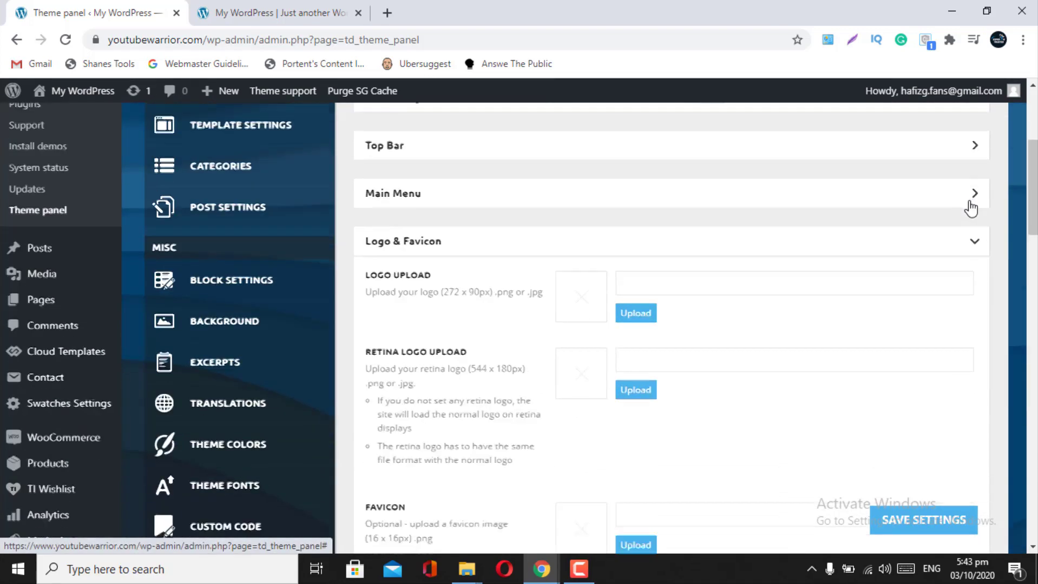
{"action": "scroll", "coordinate": [971, 209], "scroll_direction": "down", "scroll_amount": 1}
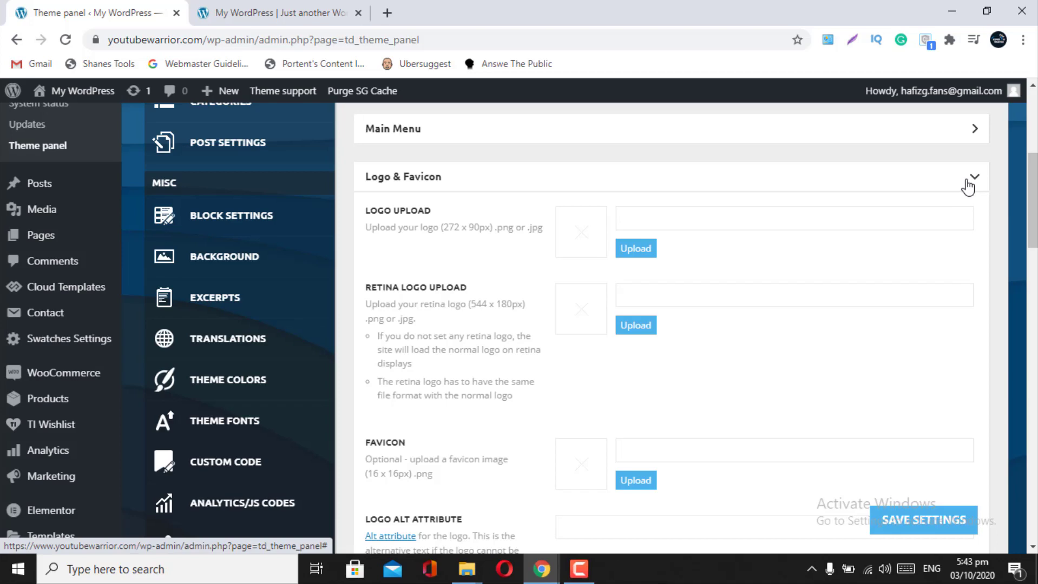
{"action": "left_click", "coordinate": [968, 185]}
{"action": "scroll", "coordinate": [968, 185], "scroll_direction": "down", "scroll_amount": 1}
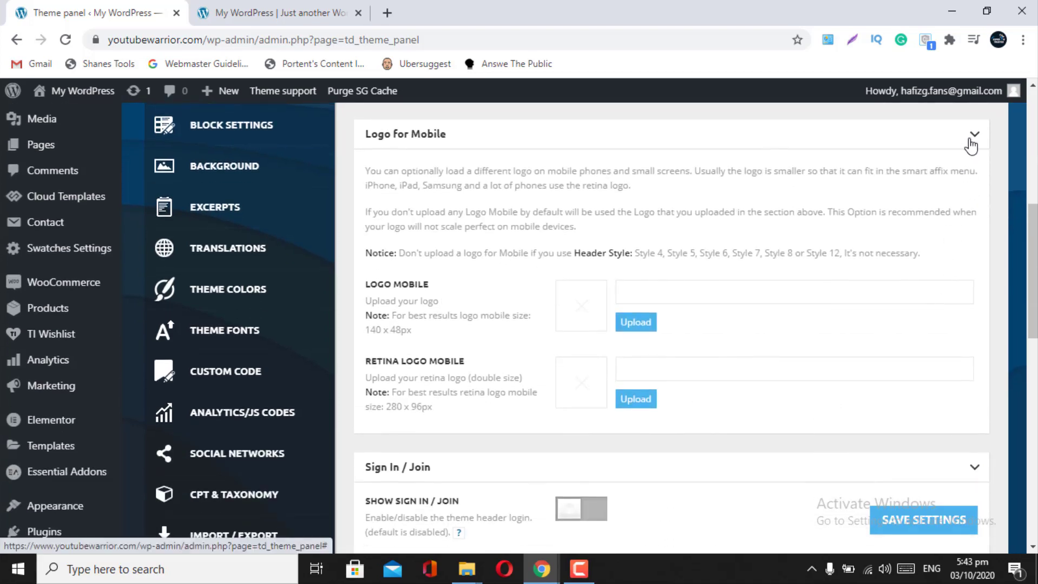
{"action": "left_click", "coordinate": [970, 145]}
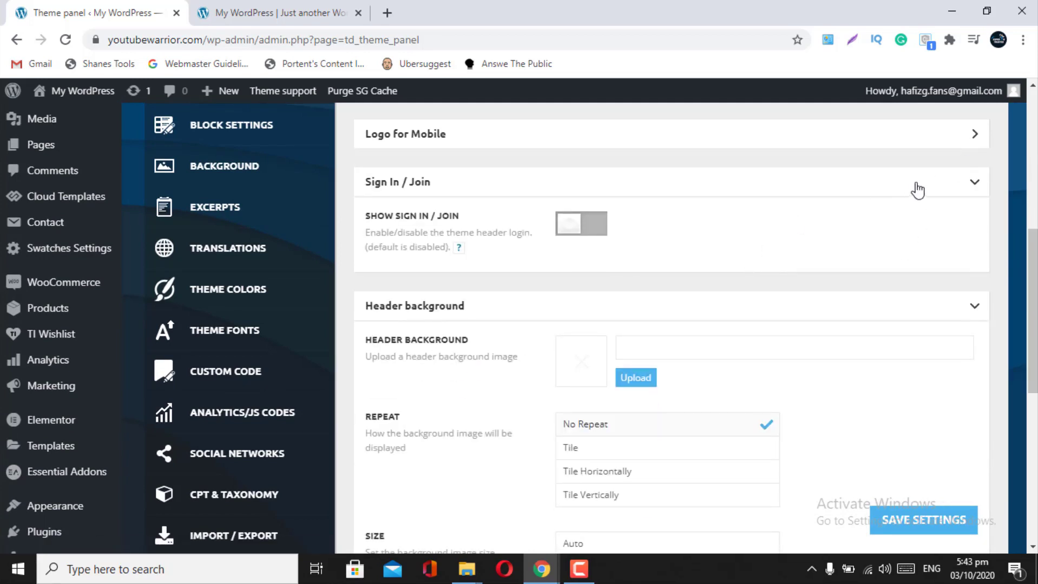
{"action": "left_click", "coordinate": [974, 187]}
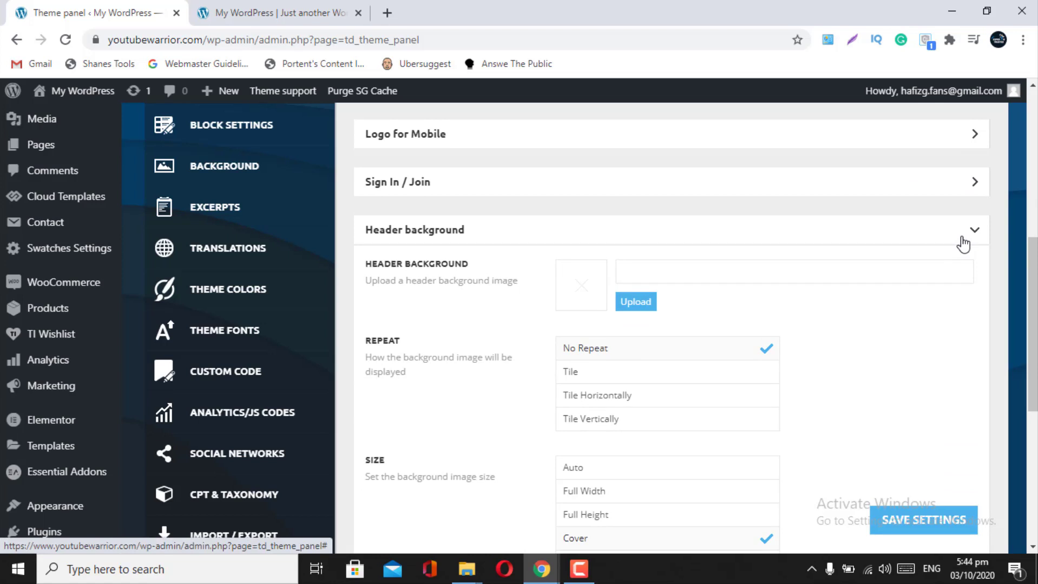
{"action": "left_click", "coordinate": [963, 244]}
{"action": "scroll", "coordinate": [962, 241], "scroll_direction": "down", "scroll_amount": 1}
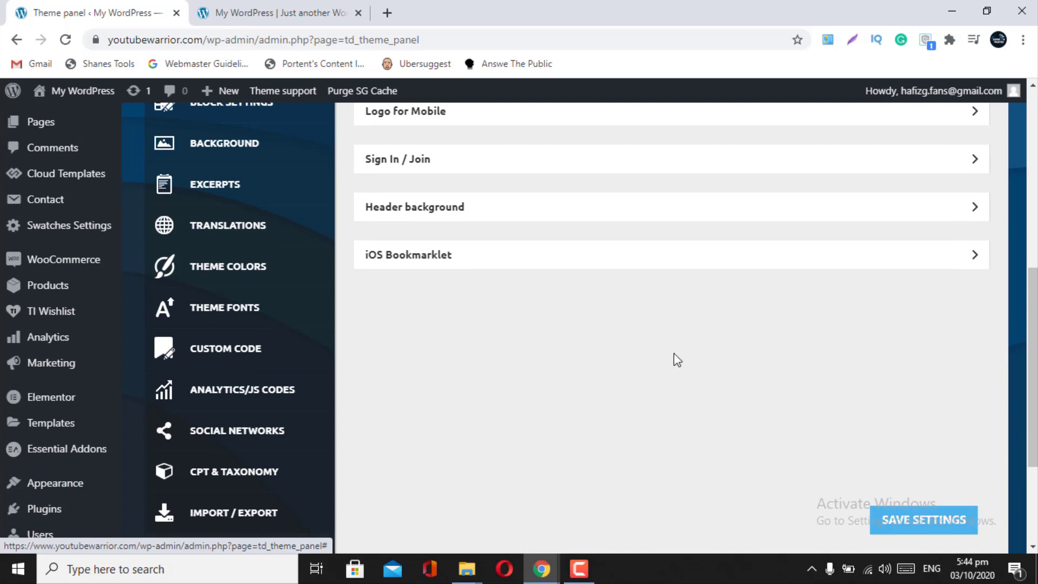
{"action": "left_click", "coordinate": [914, 531]}
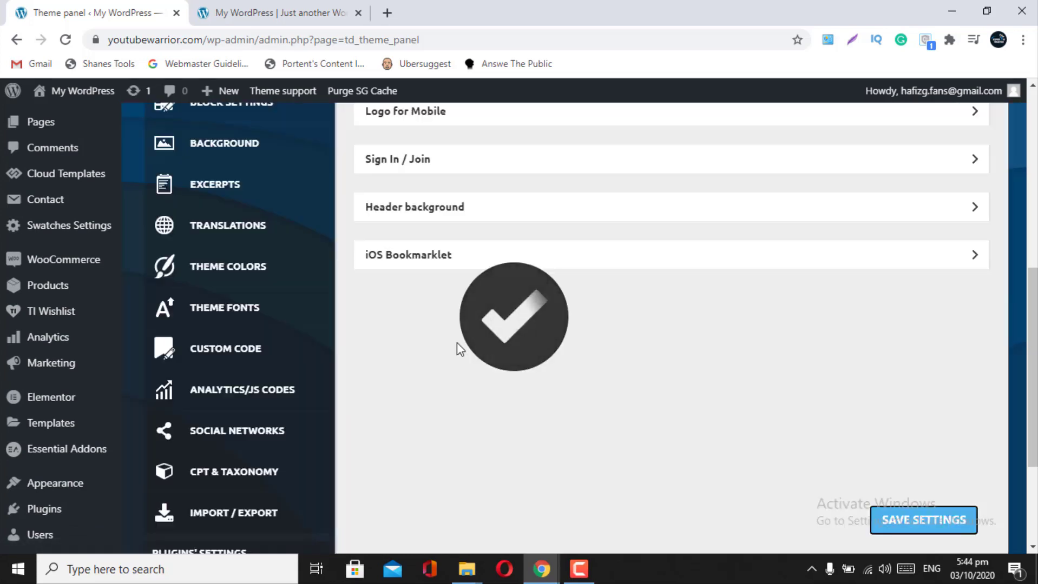
{"action": "scroll", "coordinate": [457, 350], "scroll_direction": "up", "scroll_amount": 4}
- In the Footer settings, set Cloud Library Template to '- No Template -'
{"action": "left_click", "coordinate": [226, 159]}
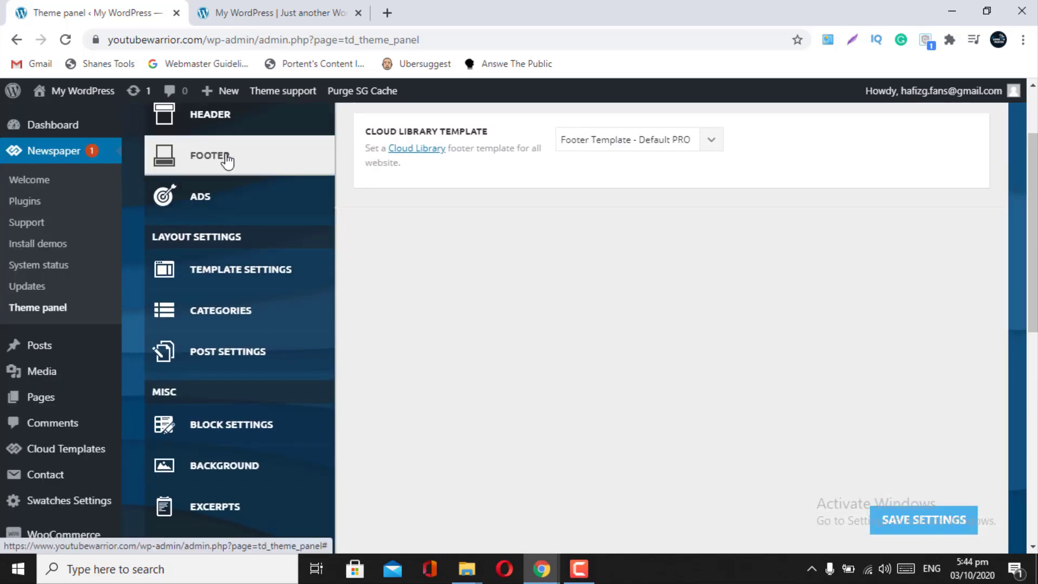
{"action": "left_click", "coordinate": [709, 142]}
{"action": "left_click", "coordinate": [595, 158]}
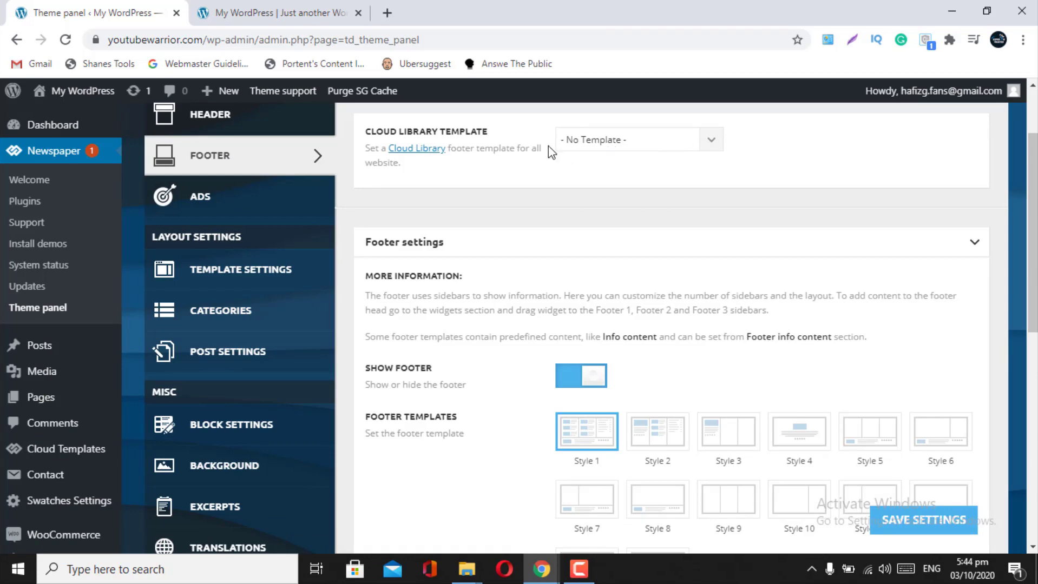
{"action": "left_click", "coordinate": [239, 121]}
{"action": "scroll", "coordinate": [585, 191], "scroll_direction": "up", "scroll_amount": 2}
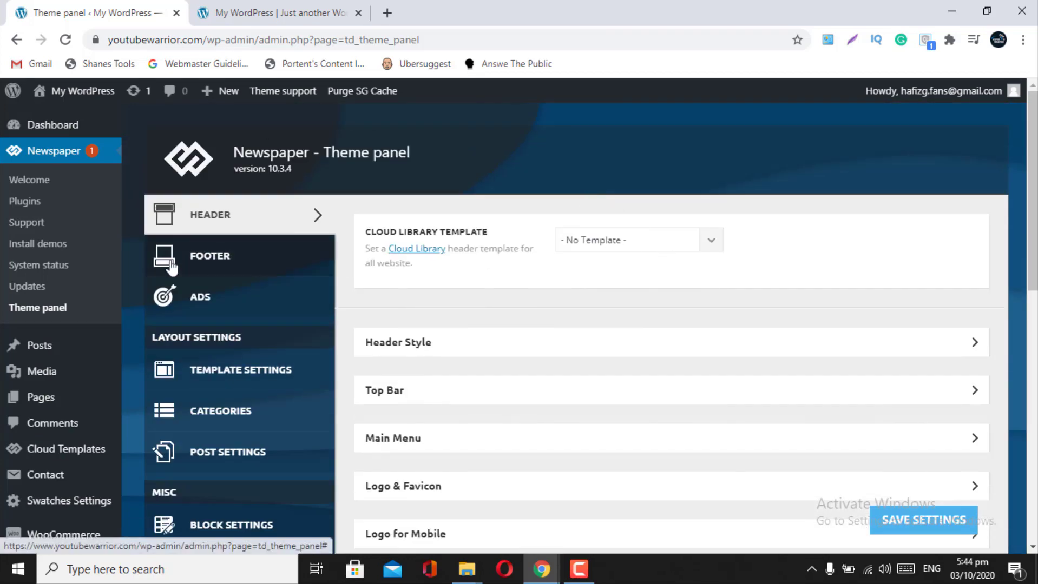
{"action": "left_click", "coordinate": [168, 261]}
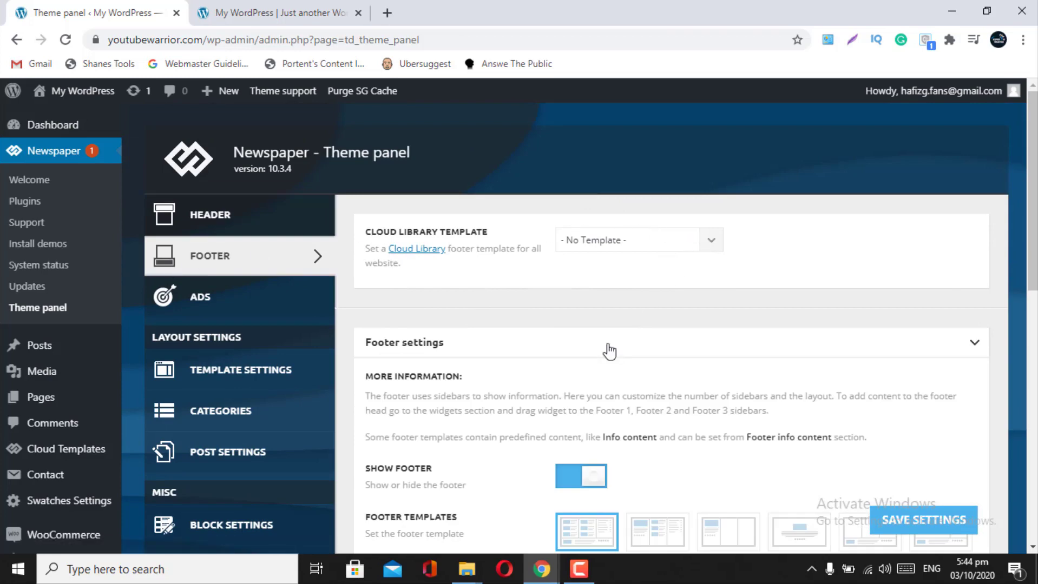
- Select the Style 4 footer template and leave Footer Page at '- No page -'
{"action": "scroll", "coordinate": [609, 351], "scroll_direction": "down", "scroll_amount": 3}
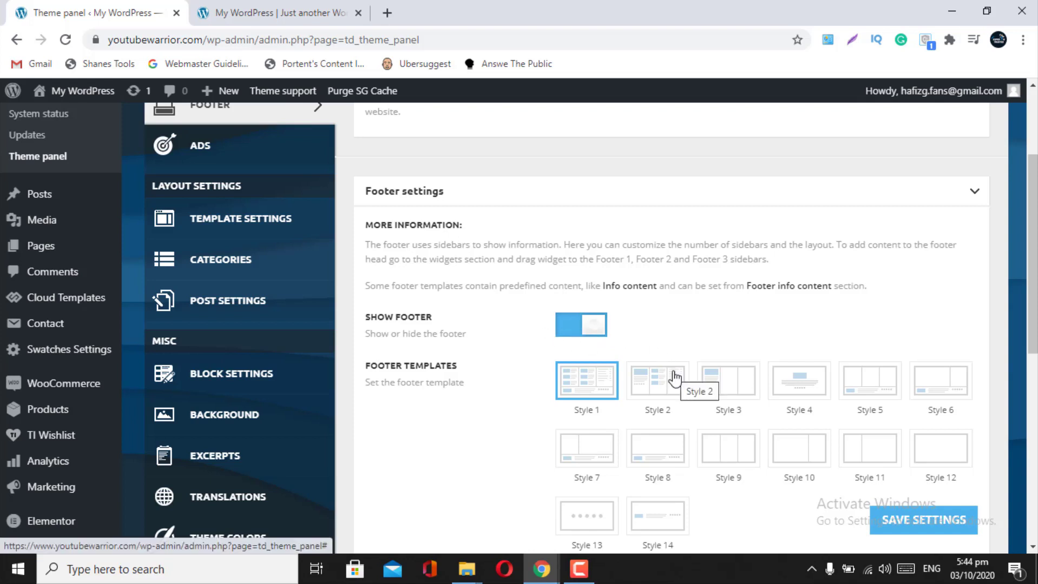
{"action": "scroll", "coordinate": [674, 378], "scroll_direction": "down", "scroll_amount": 2}
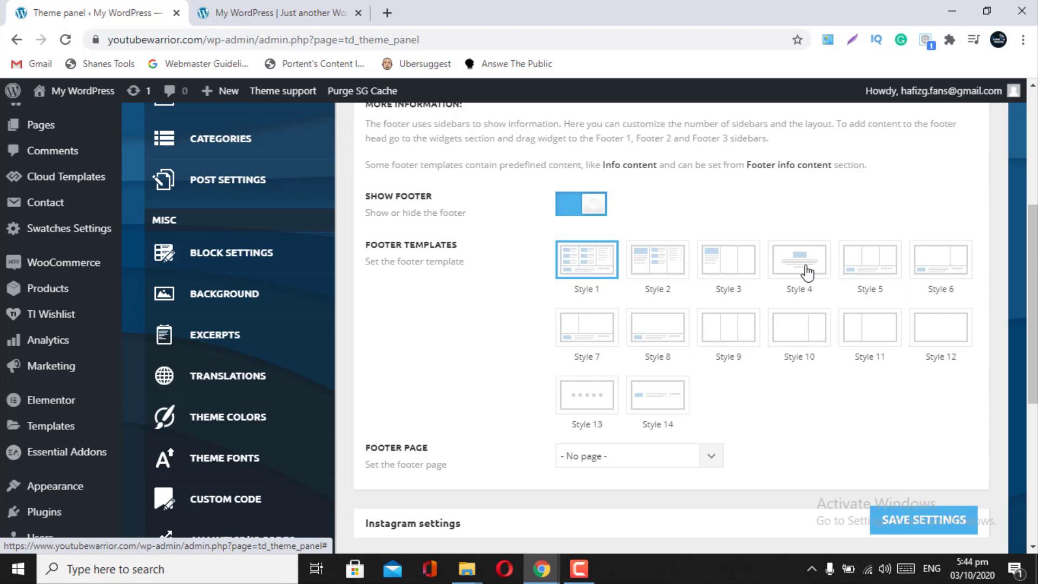
{"action": "left_click", "coordinate": [806, 271]}
{"action": "scroll", "coordinate": [714, 412], "scroll_direction": "down", "scroll_amount": 3}
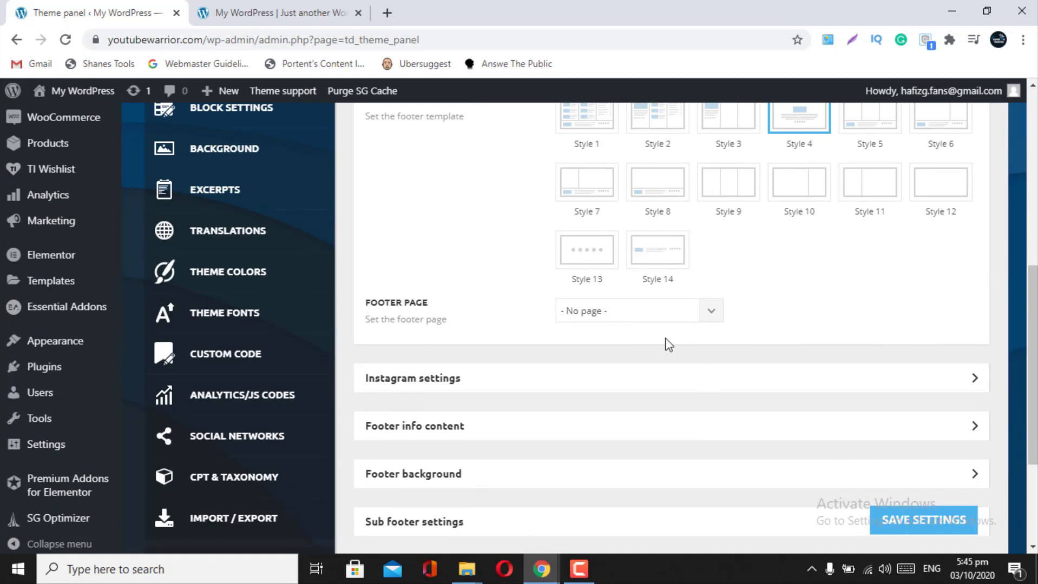
{"action": "left_click", "coordinate": [704, 319]}
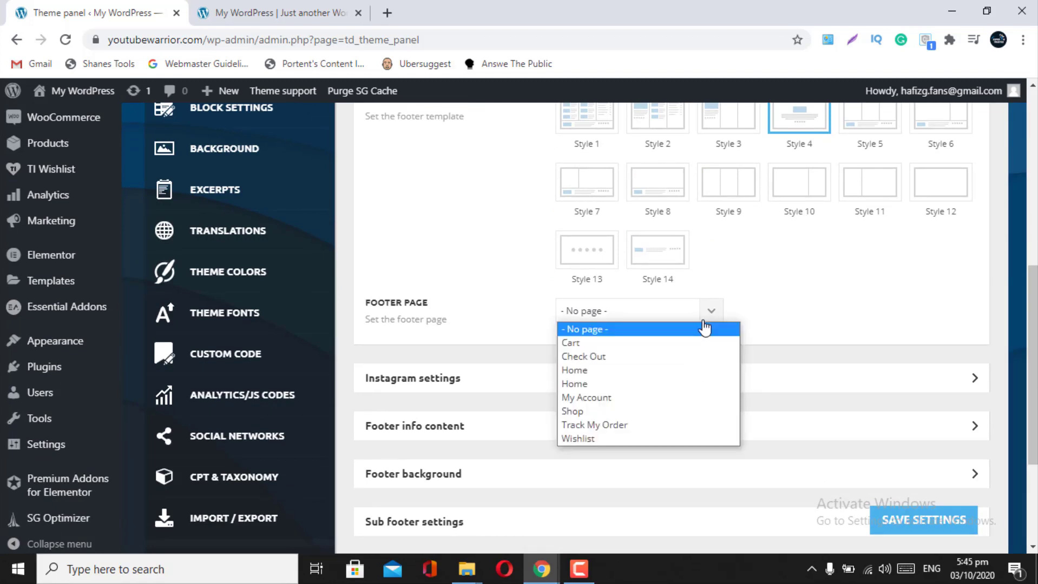
{"action": "left_click", "coordinate": [704, 328]}
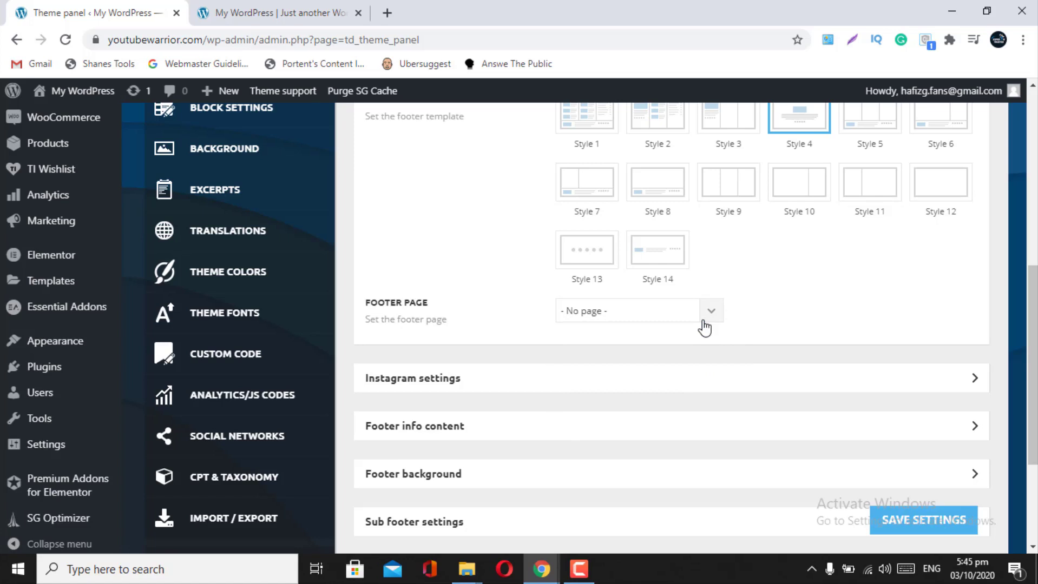
{"action": "left_click", "coordinate": [704, 328]}
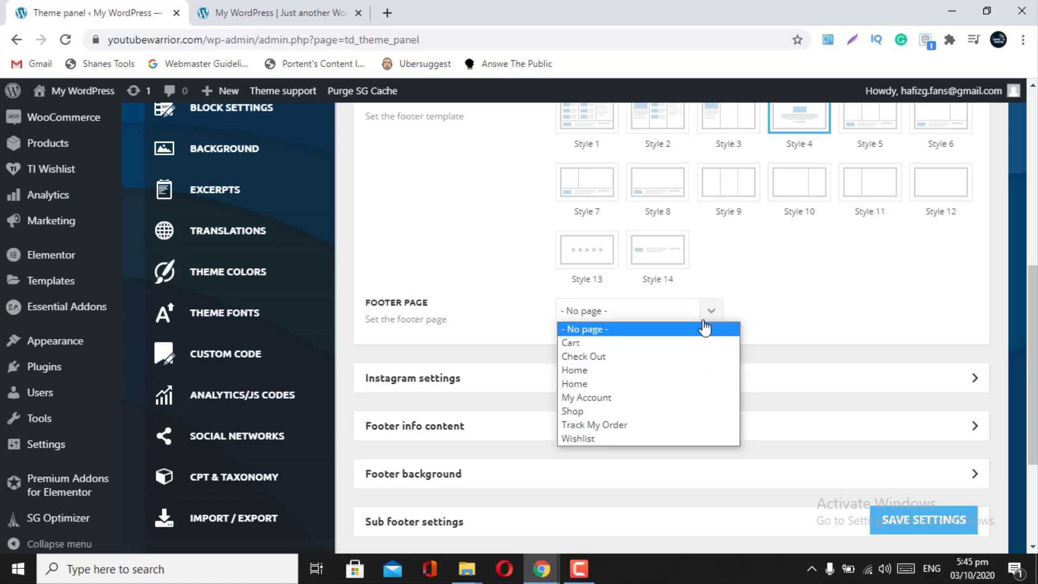
{"action": "left_click", "coordinate": [704, 328]}
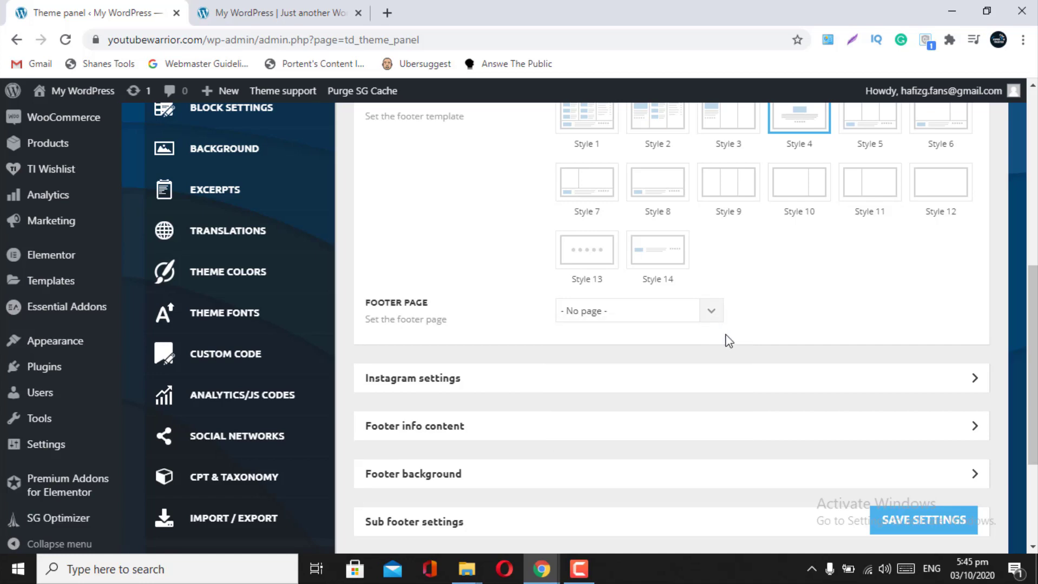
{"action": "scroll", "coordinate": [725, 340], "scroll_direction": "down", "scroll_amount": 1}
{"action": "scroll", "coordinate": [804, 329], "scroll_direction": "up", "scroll_amount": 6}
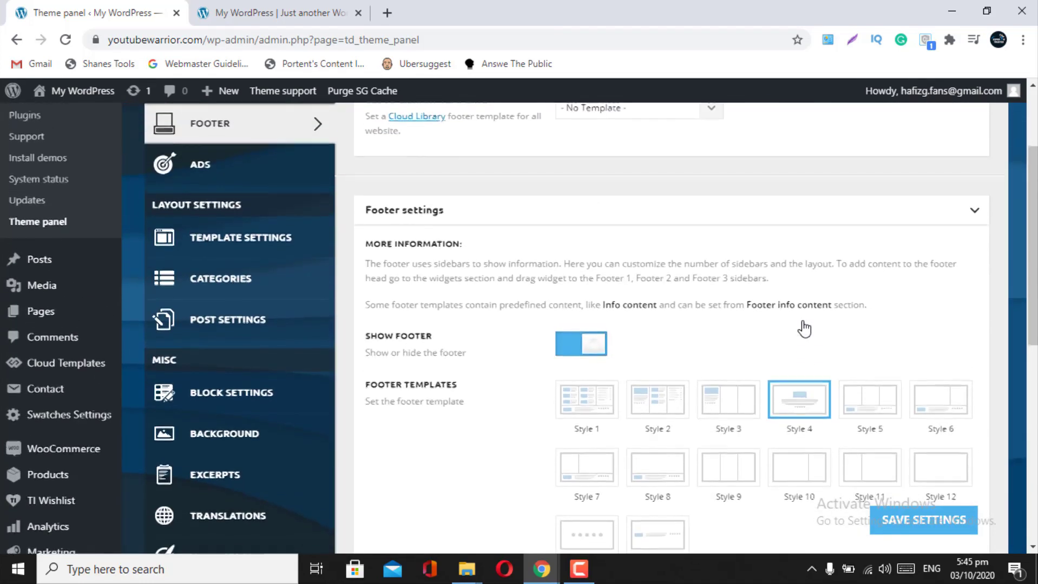
{"action": "left_click", "coordinate": [965, 232]}
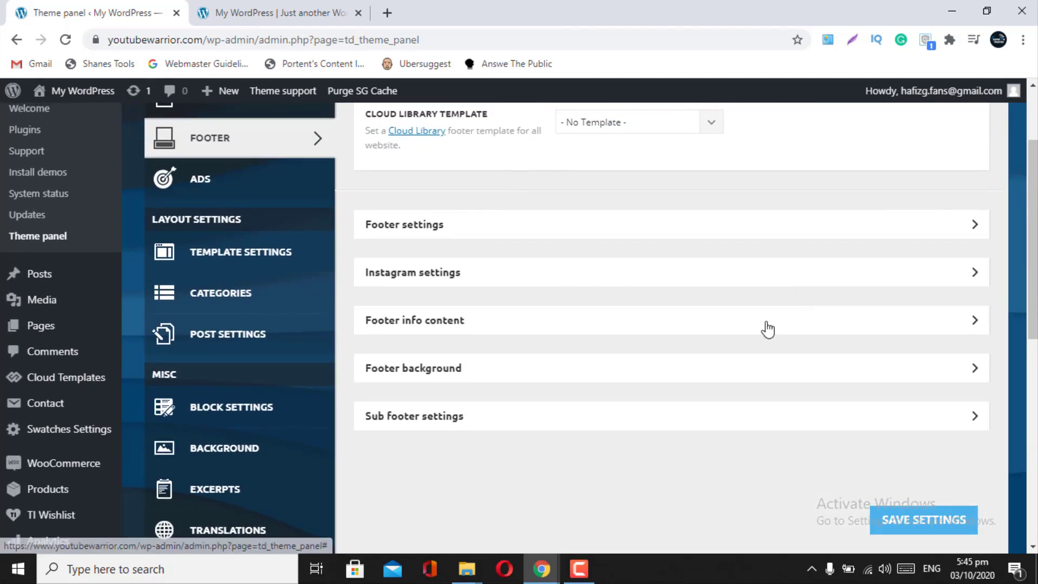
{"action": "left_click", "coordinate": [941, 271]}
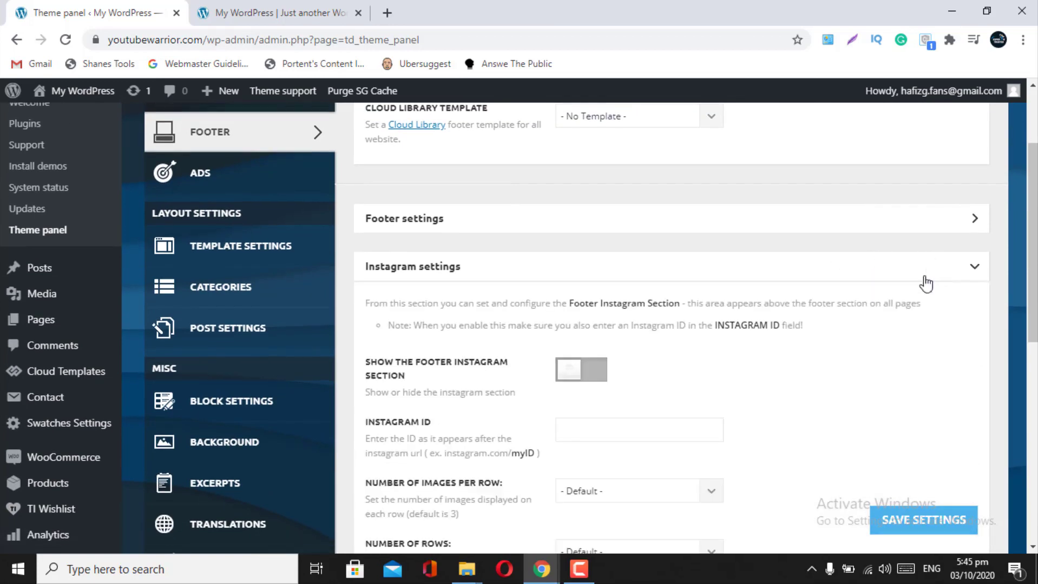
{"action": "scroll", "coordinate": [694, 403], "scroll_direction": "down", "scroll_amount": 1}
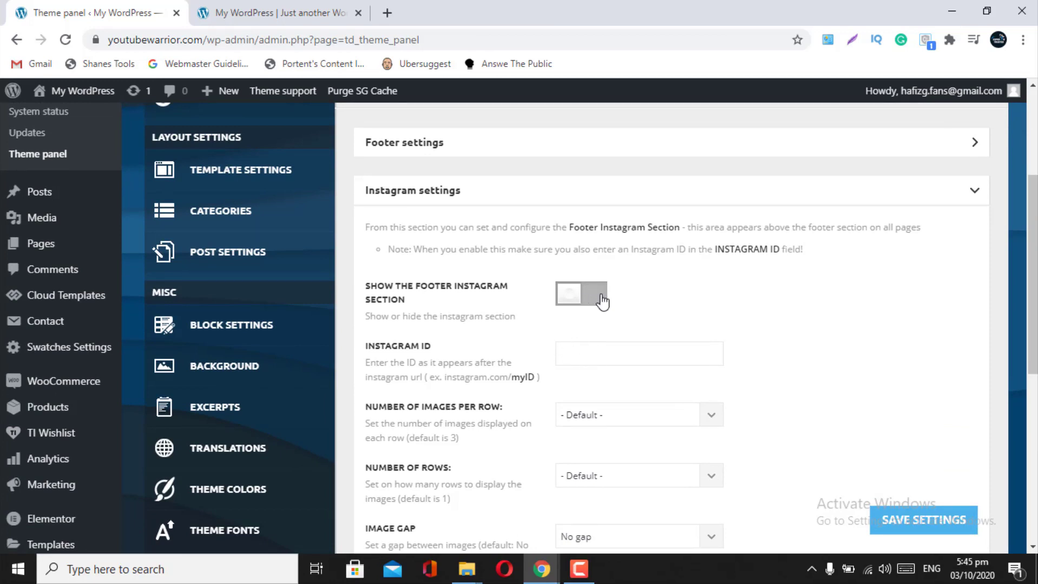
{"action": "scroll", "coordinate": [613, 360], "scroll_direction": "down", "scroll_amount": 3}
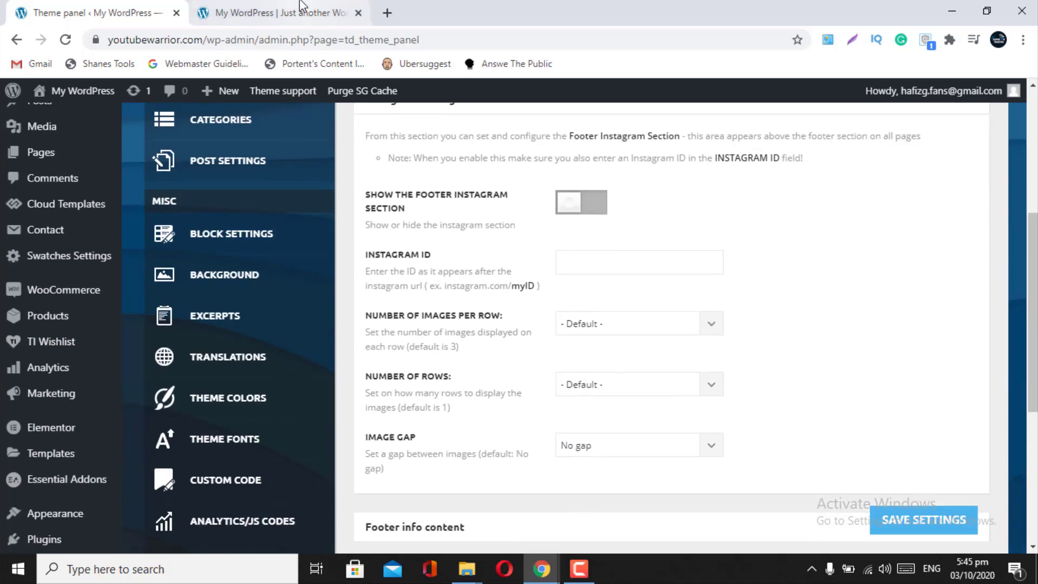
{"action": "left_click", "coordinate": [304, 13]}
{"action": "scroll", "coordinate": [376, 386], "scroll_direction": "down", "scroll_amount": 20}
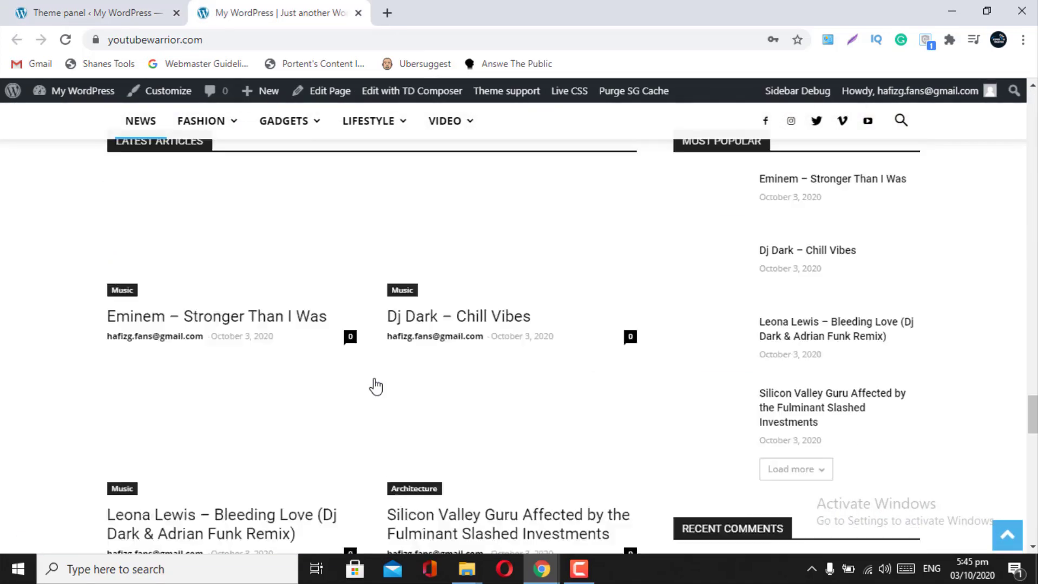
{"action": "scroll", "coordinate": [376, 386], "scroll_direction": "down", "scroll_amount": 8}
{"action": "scroll", "coordinate": [371, 383], "scroll_direction": "up", "scroll_amount": 6}
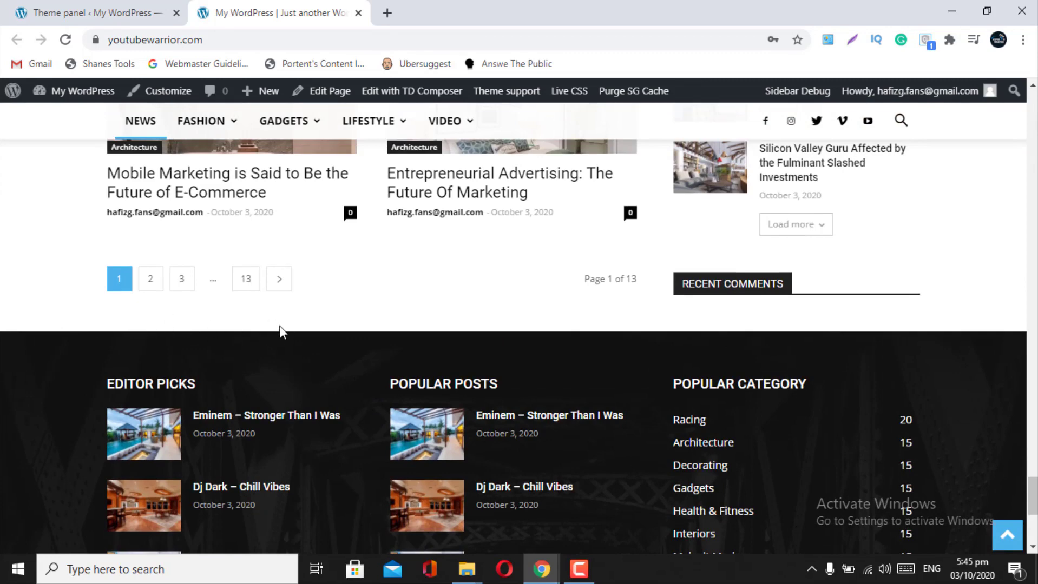
{"action": "left_click", "coordinate": [92, 12]}
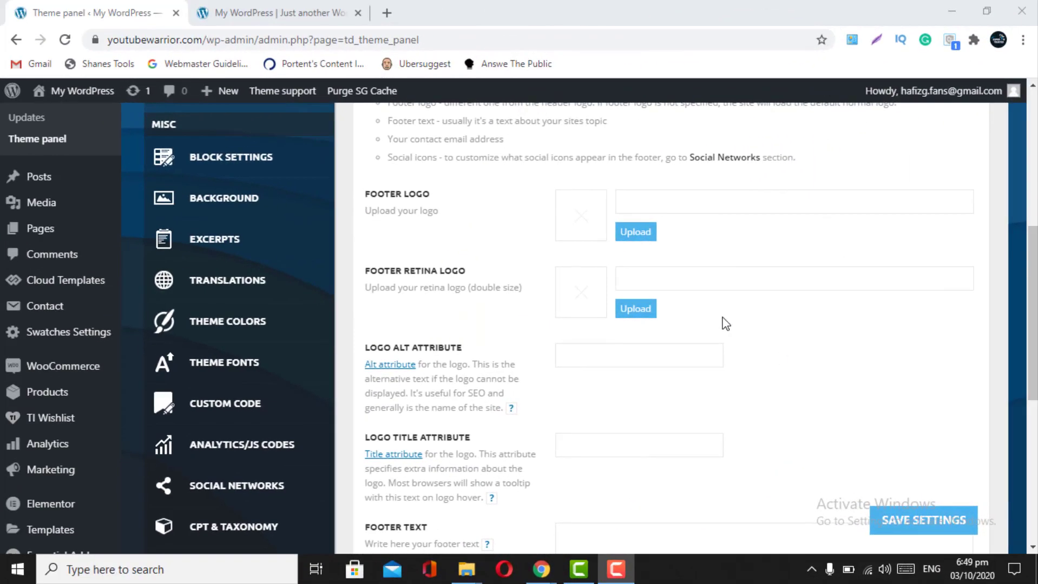
- Look over the Footer info content fields and logo alt/title attributes, then view the live footer
{"action": "scroll", "coordinate": [726, 324], "scroll_direction": "up", "scroll_amount": 2}
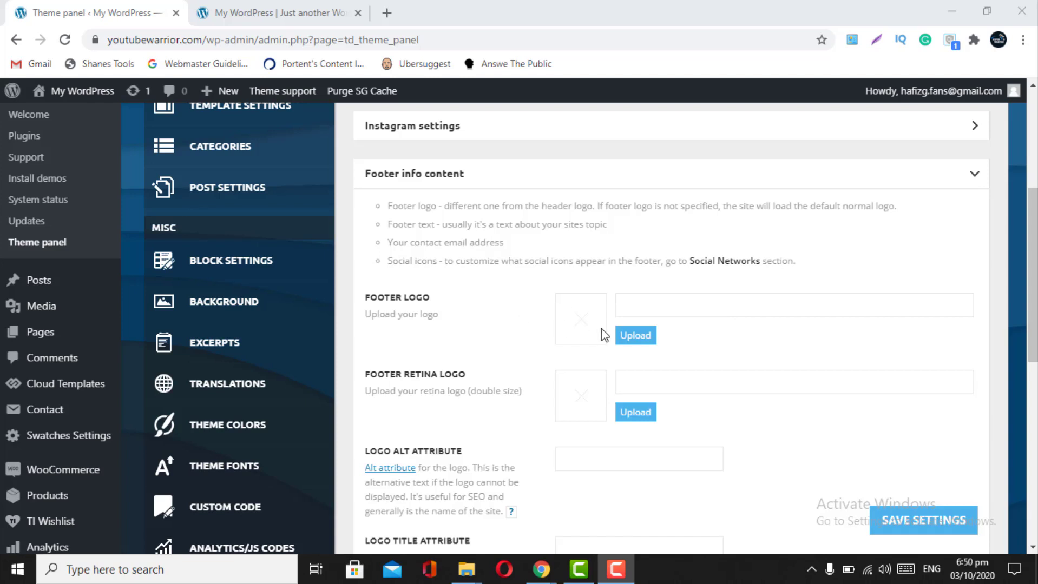
{"action": "scroll", "coordinate": [601, 330], "scroll_direction": "down", "scroll_amount": 1}
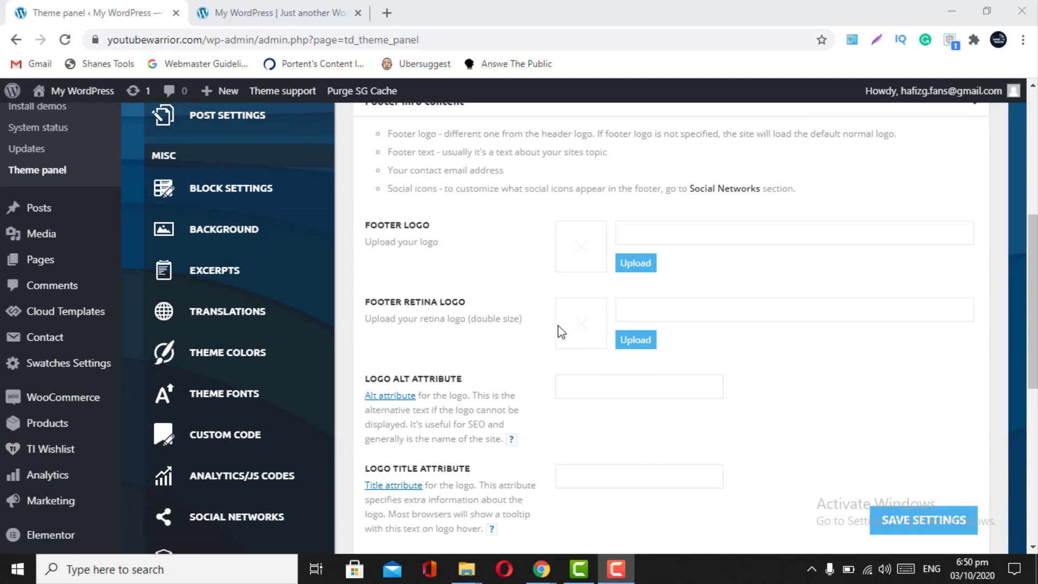
{"action": "scroll", "coordinate": [568, 346], "scroll_direction": "down", "scroll_amount": 1}
{"action": "scroll", "coordinate": [573, 354], "scroll_direction": "down", "scroll_amount": 2}
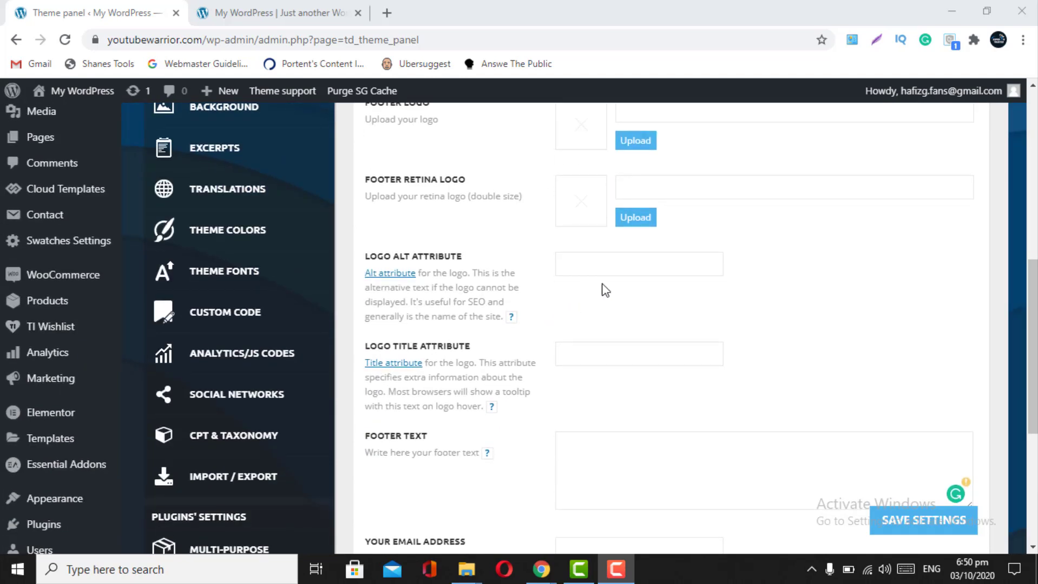
{"action": "left_click", "coordinate": [584, 268]}
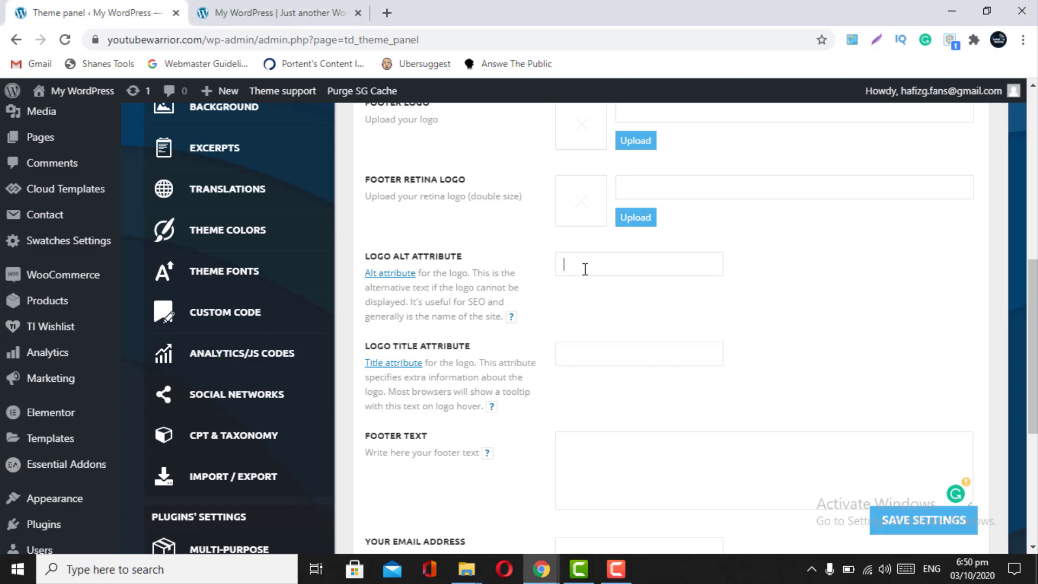
{"action": "left_click", "coordinate": [579, 366]}
{"action": "scroll", "coordinate": [580, 366], "scroll_direction": "down", "scroll_amount": 2}
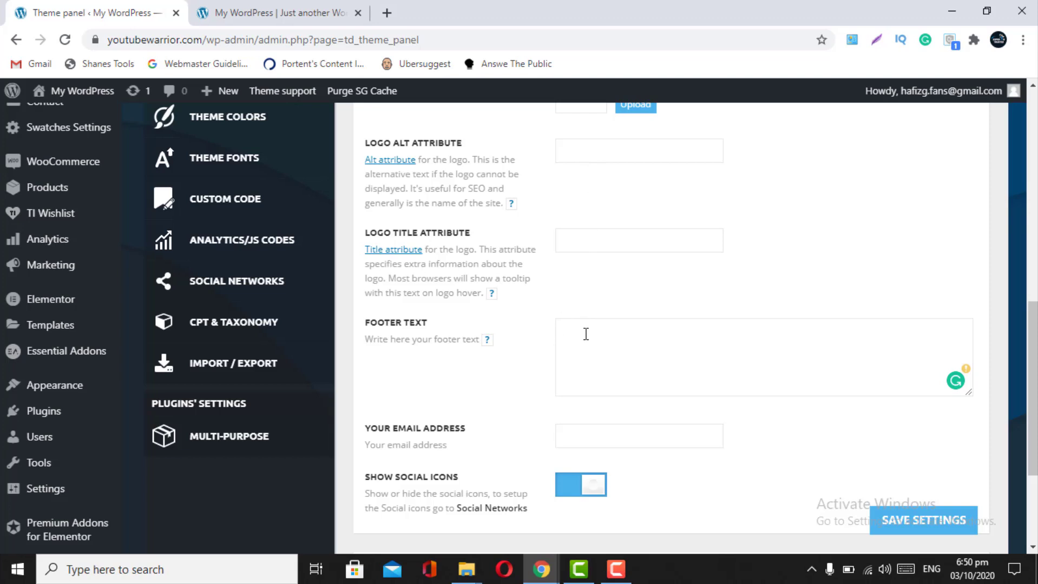
{"action": "left_click", "coordinate": [276, 12]}
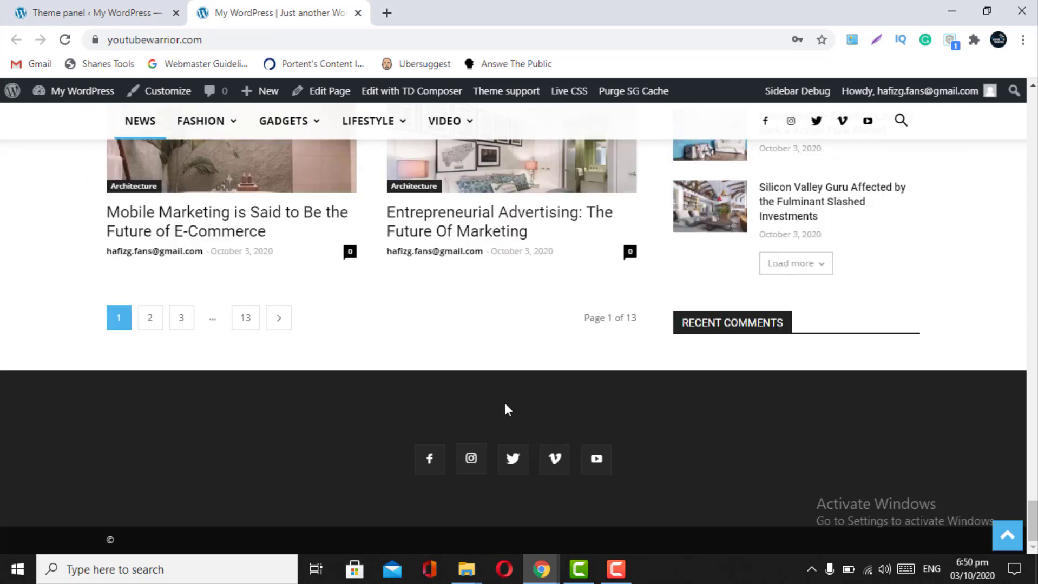
- Enter 'Simple Solutions Of Complex Problems' as the footer text
{"action": "left_click", "coordinate": [100, 13]}
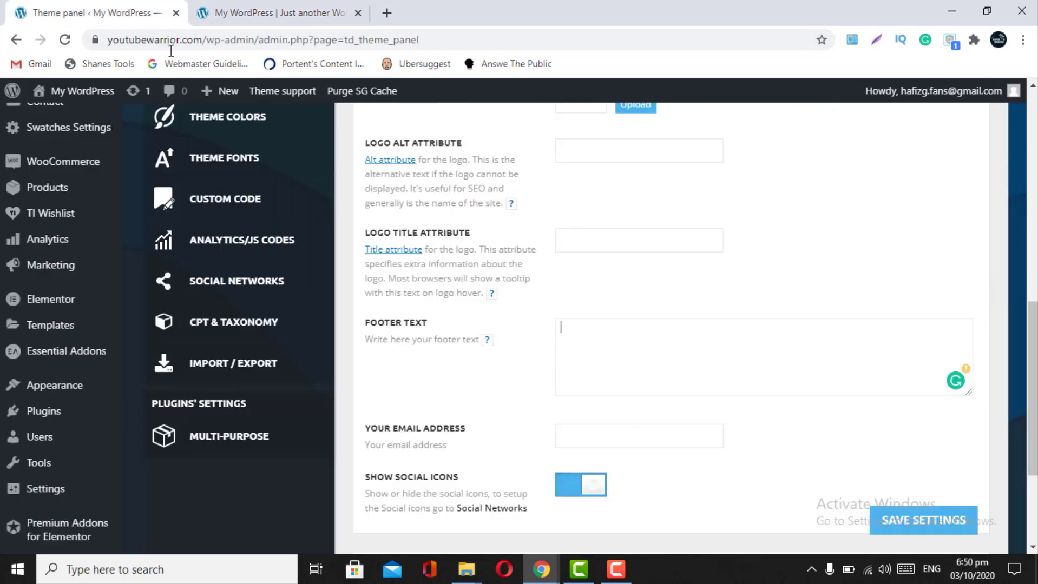
{"action": "type", "text": "Simple pProblems Of C"}
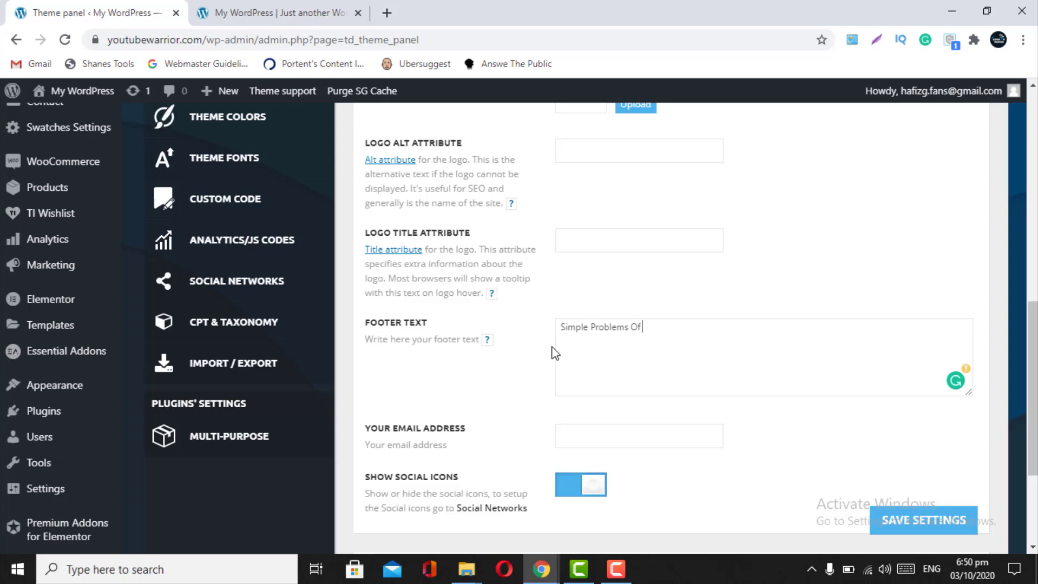
{"action": "key", "text": "BackSpace"}
{"action": "key", "text": "BackSpace"}
{"action": "key", "text": "BackSpace"}
{"action": "key", "text": "BackSpace"}
{"action": "key", "text": "BackSpace"}
{"action": "key", "text": "BackSpace"}
{"action": "key", "text": "BackSpace"}
{"action": "key", "text": "BackSpace"}
{"action": "key", "text": "BackSpace"}
{"action": "key", "text": "BackSpace"}
{"action": "type", "text": "Solutio"}
{"action": "key", "text": "BackSpace"}
{"action": "key", "text": "BackSpace"}
{"action": "type", "text": "ions O"}
{"action": "key", "text": "BackSpace"}
{"action": "type", "text": "Og"}
{"action": "key", "text": "BackSpace"}
{"action": "type", "text": "f Complex Probl"}
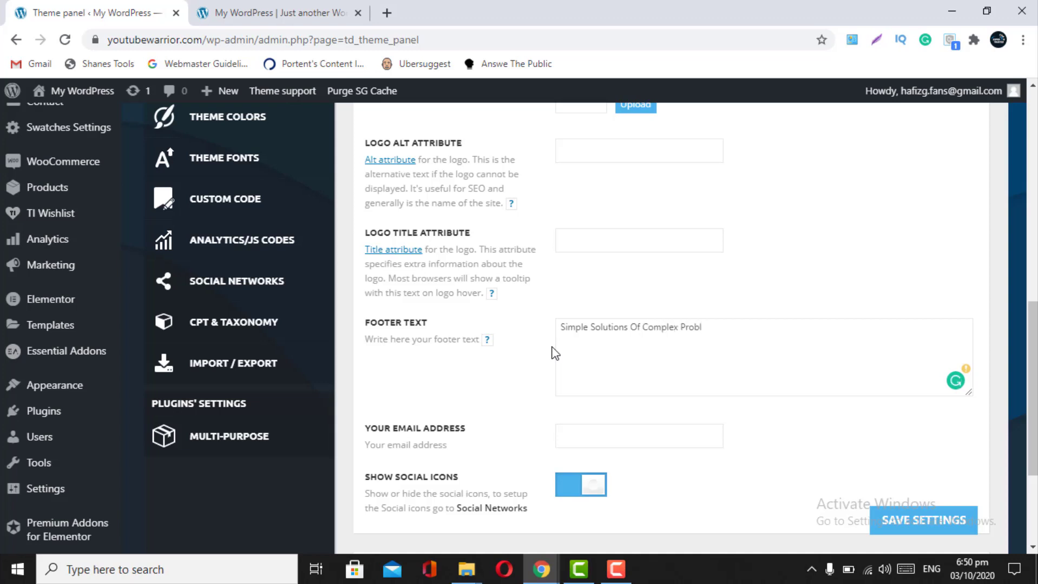
{"action": "type", "text": "ems"}
- Fill in the footer contact email address and preview the live site
{"action": "scroll", "coordinate": [611, 376], "scroll_direction": "down", "scroll_amount": 1}
{"action": "scroll", "coordinate": [611, 374], "scroll_direction": "down", "scroll_amount": 1}
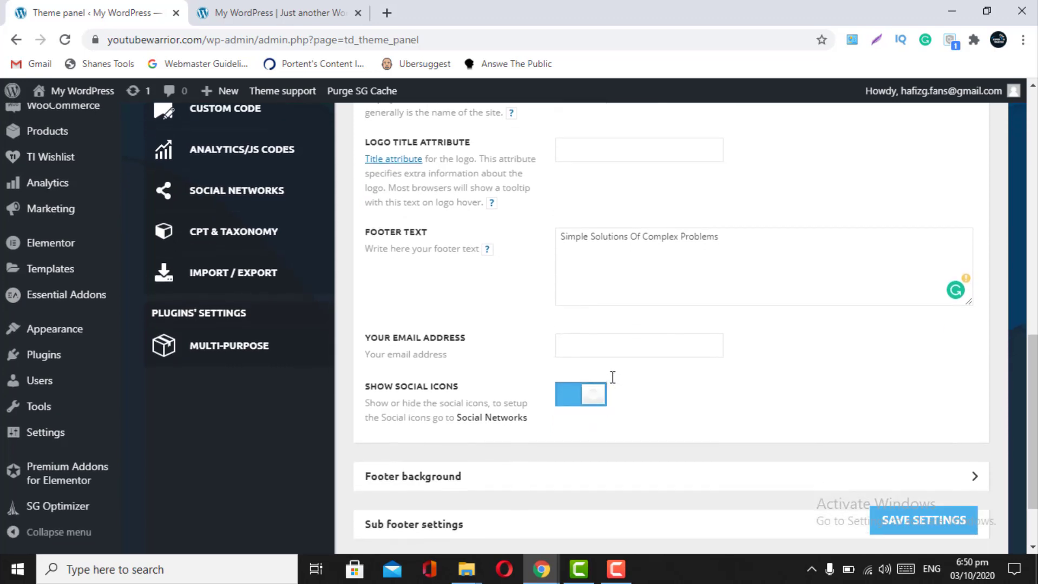
{"action": "left_click", "coordinate": [591, 351]}
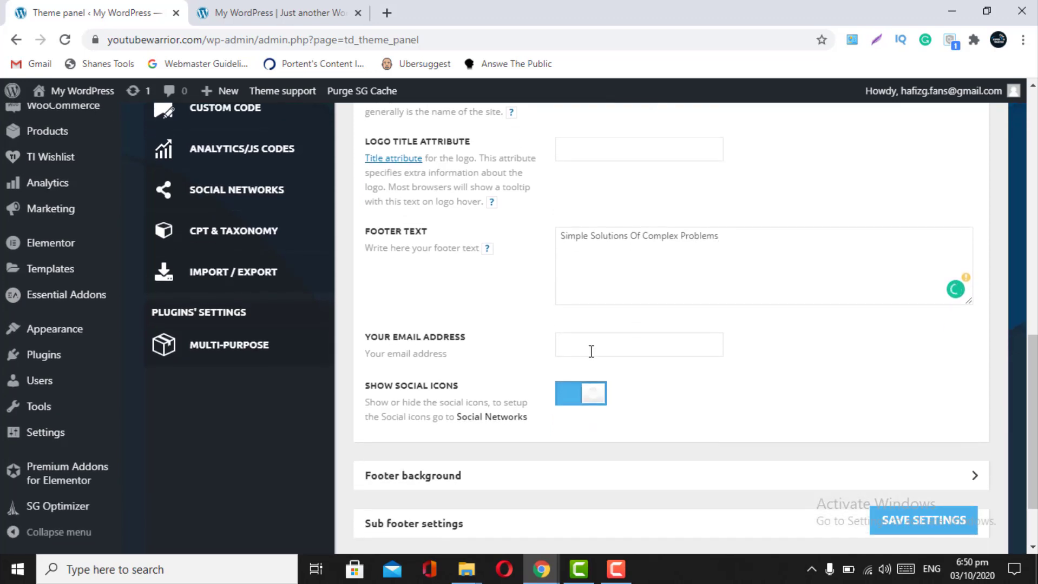
{"action": "scroll", "coordinate": [664, 374], "scroll_direction": "down", "scroll_amount": 1}
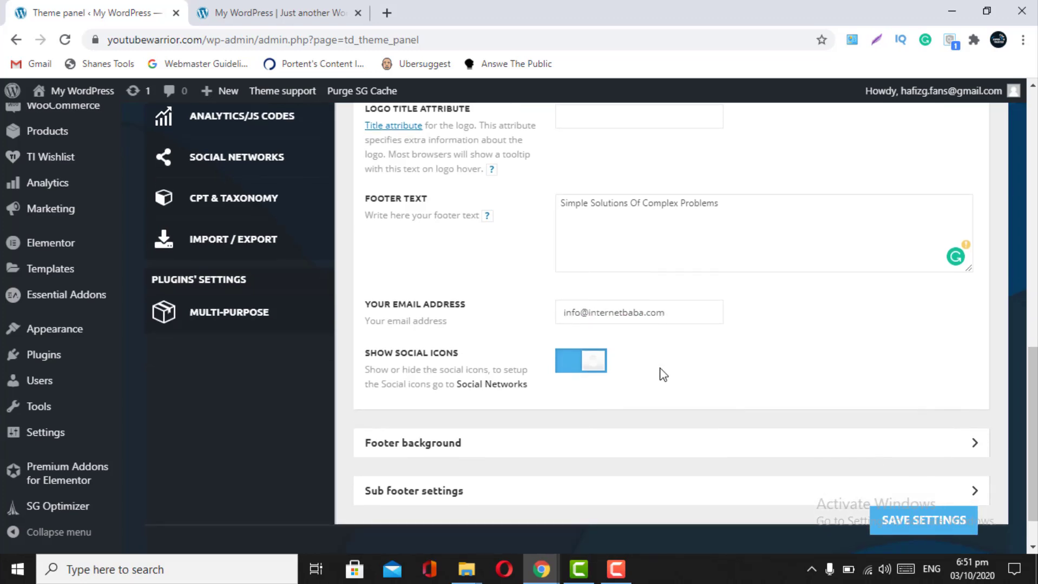
{"action": "scroll", "coordinate": [664, 375], "scroll_direction": "down", "scroll_amount": 1}
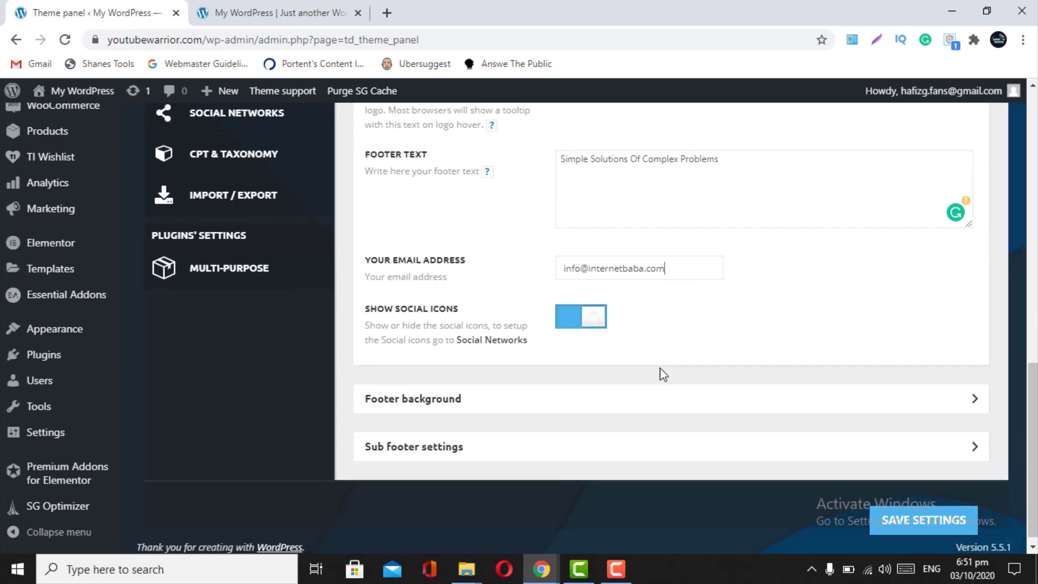
{"action": "left_click", "coordinate": [268, 3]}
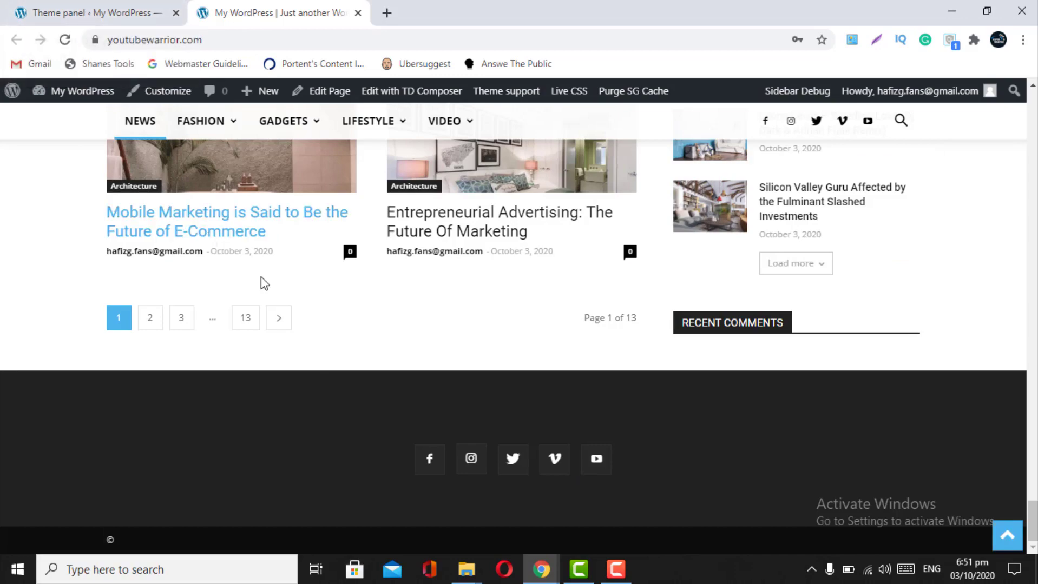
- Review the homepage footer, then expand Footer background in the theme panel (no image, No Repeat)
{"action": "scroll", "coordinate": [451, 436], "scroll_direction": "up", "scroll_amount": 20}
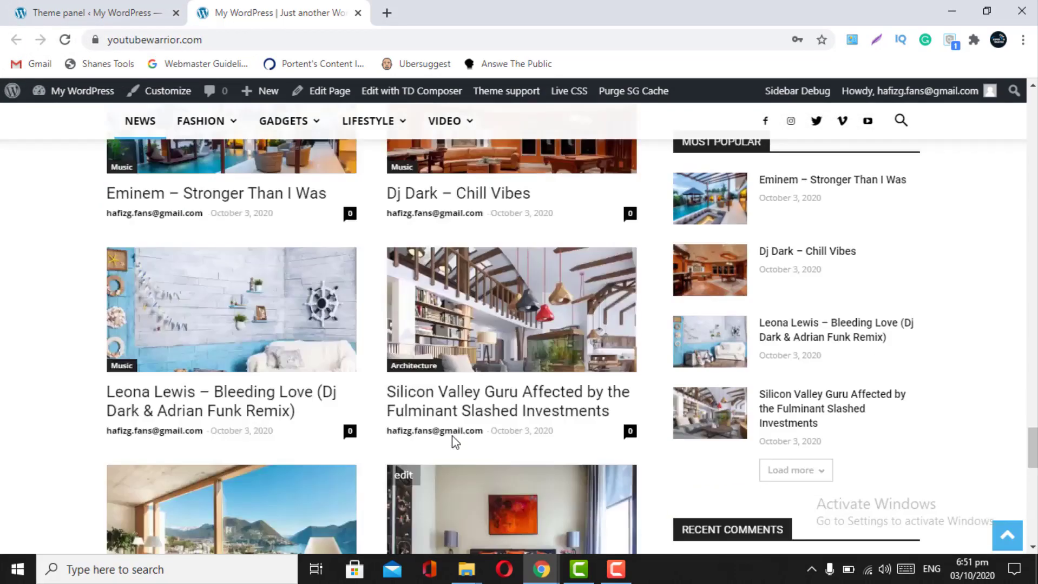
{"action": "scroll", "coordinate": [452, 436], "scroll_direction": "up", "scroll_amount": 1}
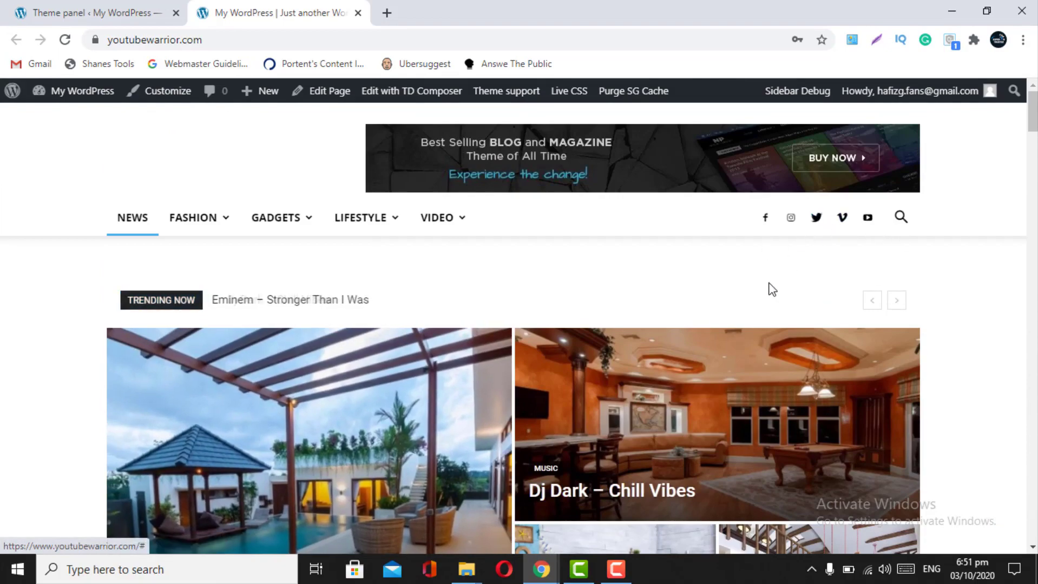
{"action": "scroll", "coordinate": [769, 285], "scroll_direction": "down", "scroll_amount": 15}
{"action": "scroll", "coordinate": [771, 290], "scroll_direction": "down", "scroll_amount": 10}
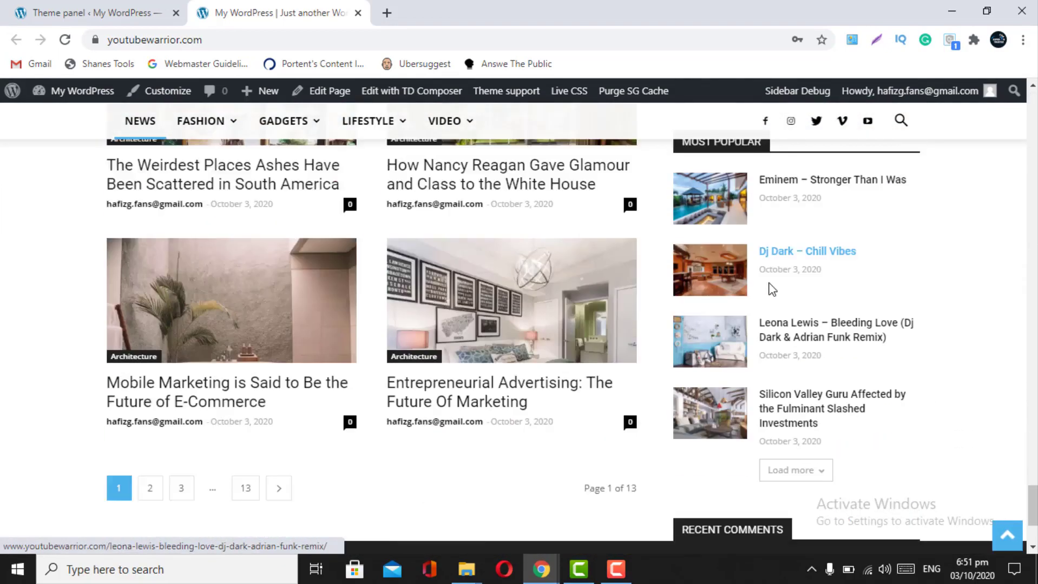
{"action": "left_click", "coordinate": [93, 8]}
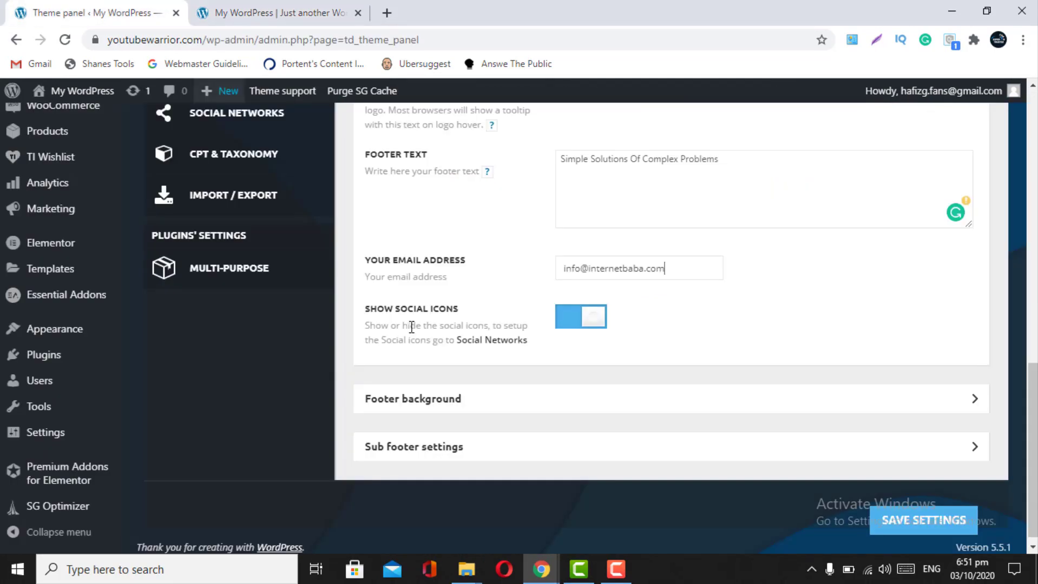
{"action": "left_click", "coordinate": [678, 406]}
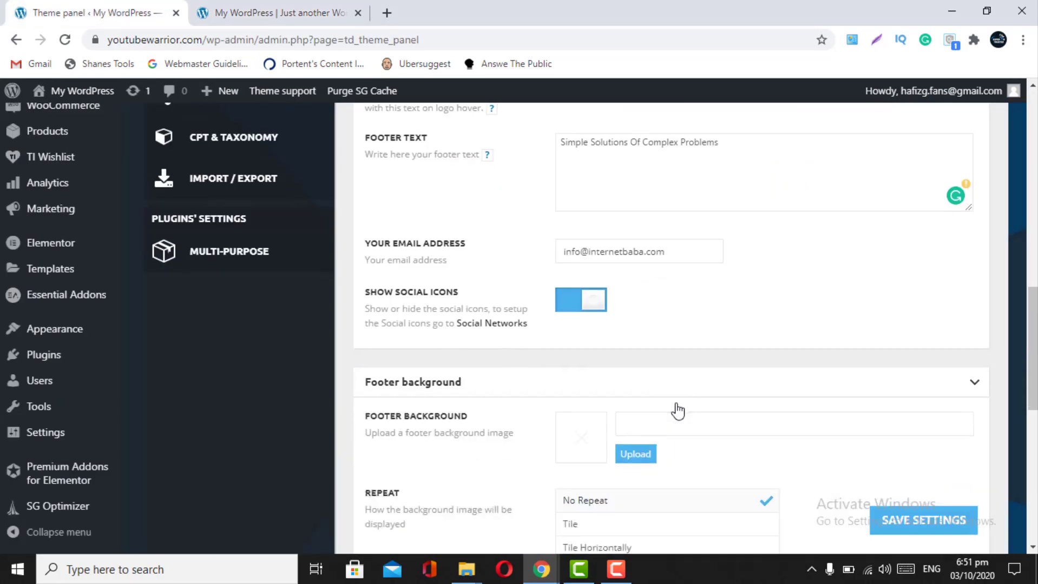
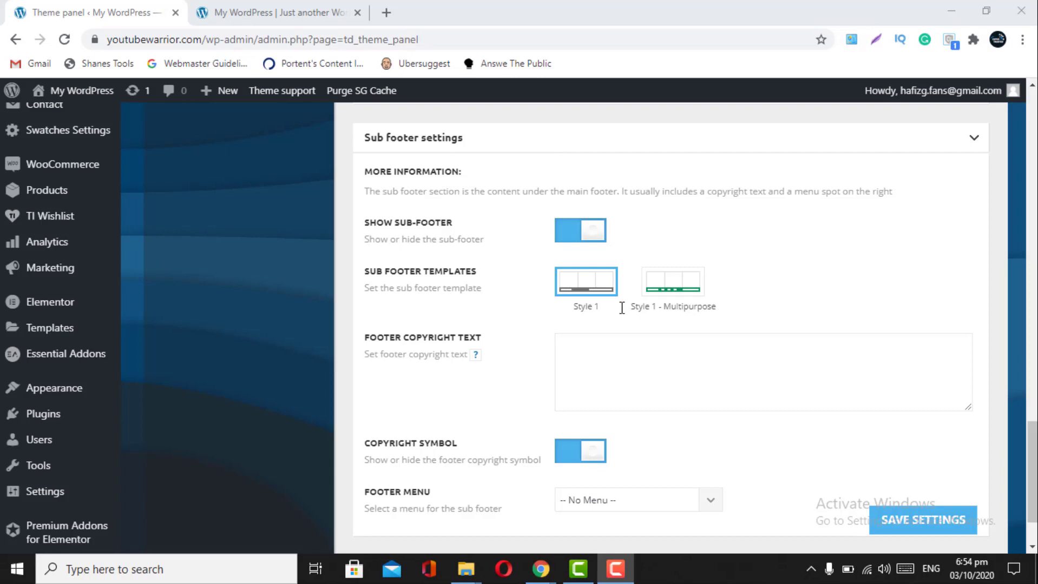
- Keep the Style 1 sub-footer template and glance at the live front page
{"action": "scroll", "coordinate": [622, 308], "scroll_direction": "up", "scroll_amount": 1}
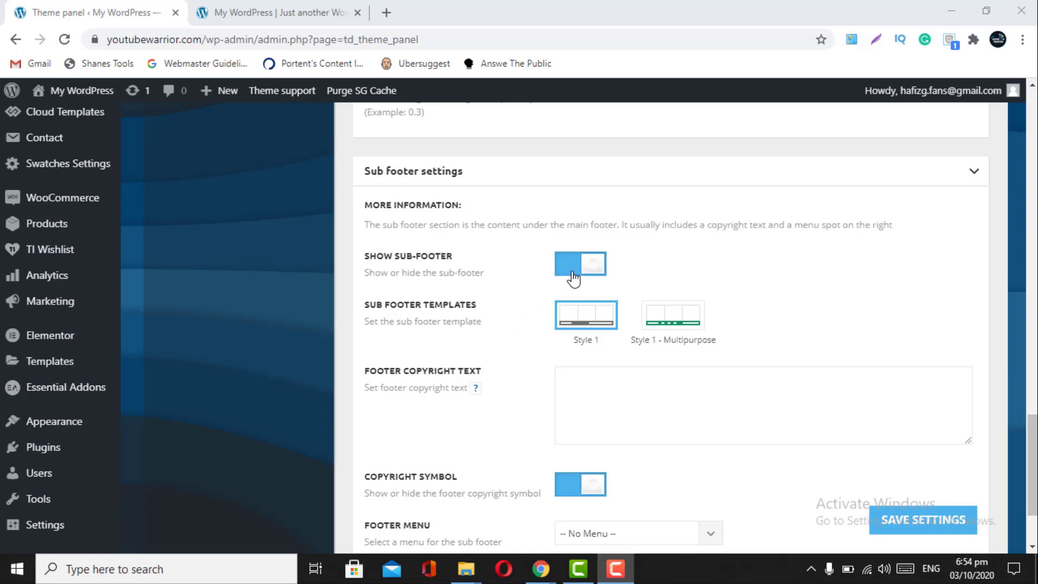
{"action": "scroll", "coordinate": [564, 443], "scroll_direction": "down", "scroll_amount": 1}
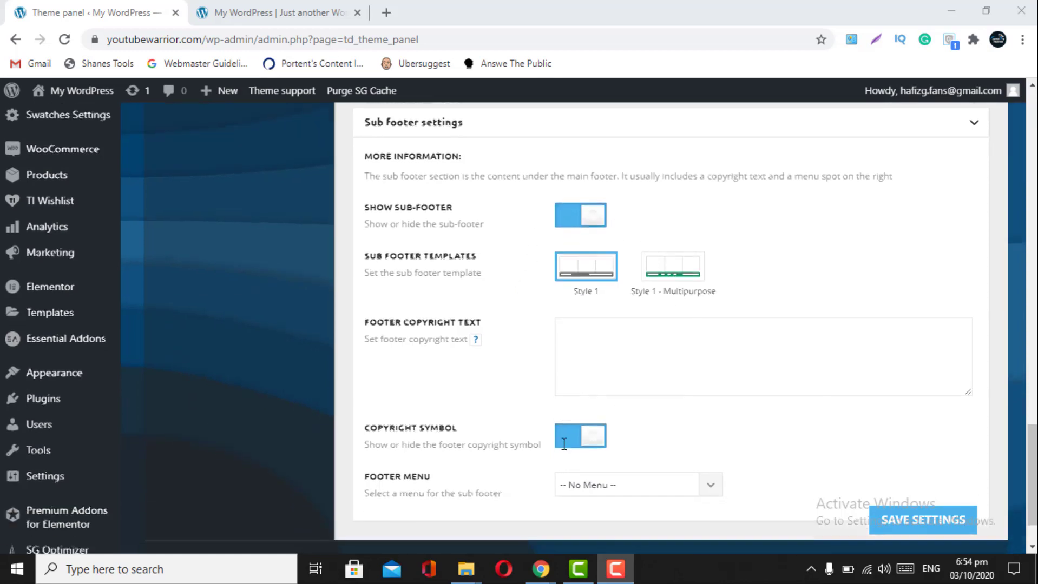
{"action": "scroll", "coordinate": [564, 444], "scroll_direction": "down", "scroll_amount": 1}
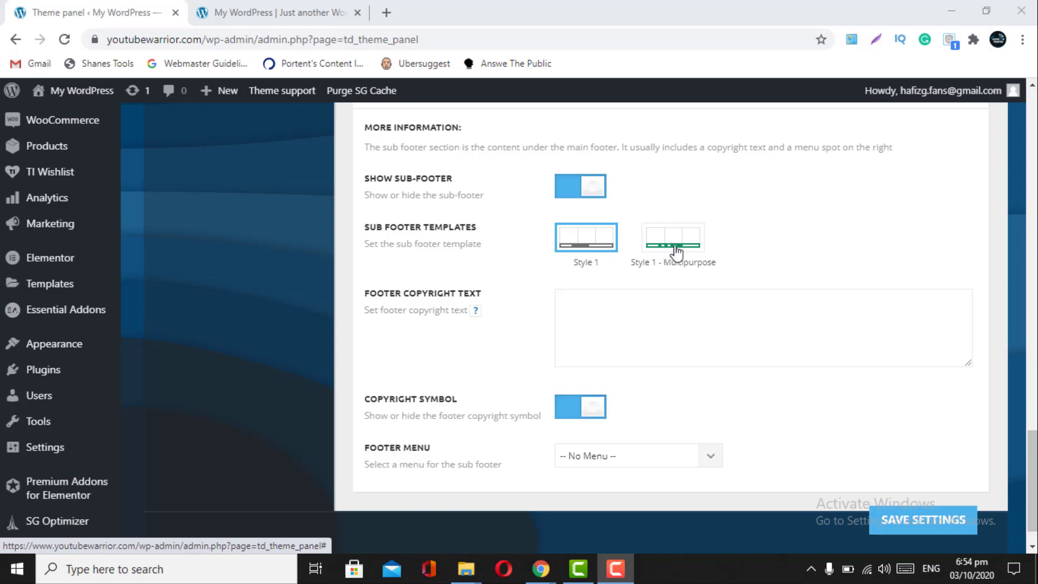
{"action": "left_click", "coordinate": [604, 240]}
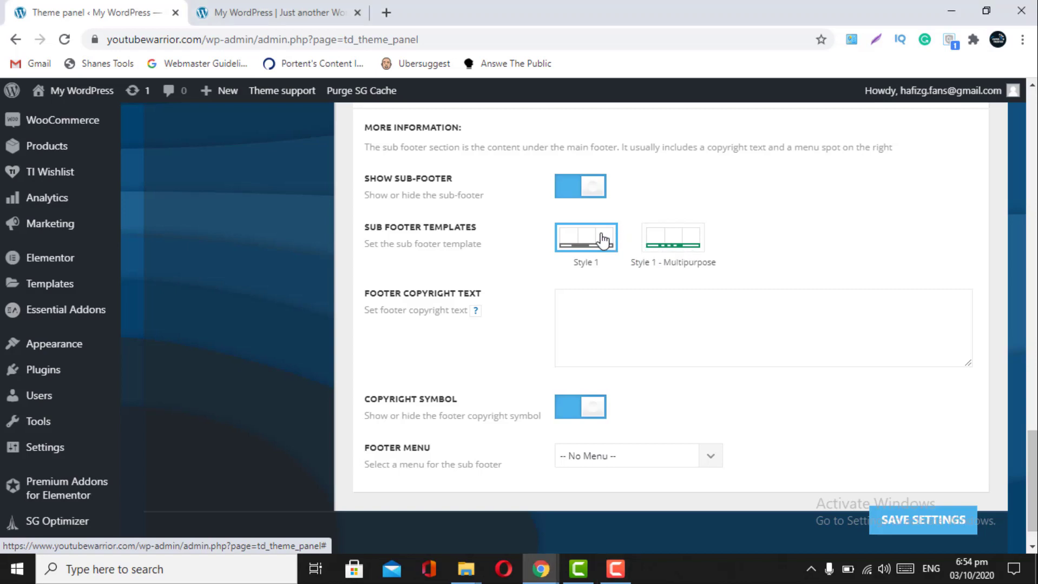
{"action": "scroll", "coordinate": [510, 395], "scroll_direction": "down", "scroll_amount": 1}
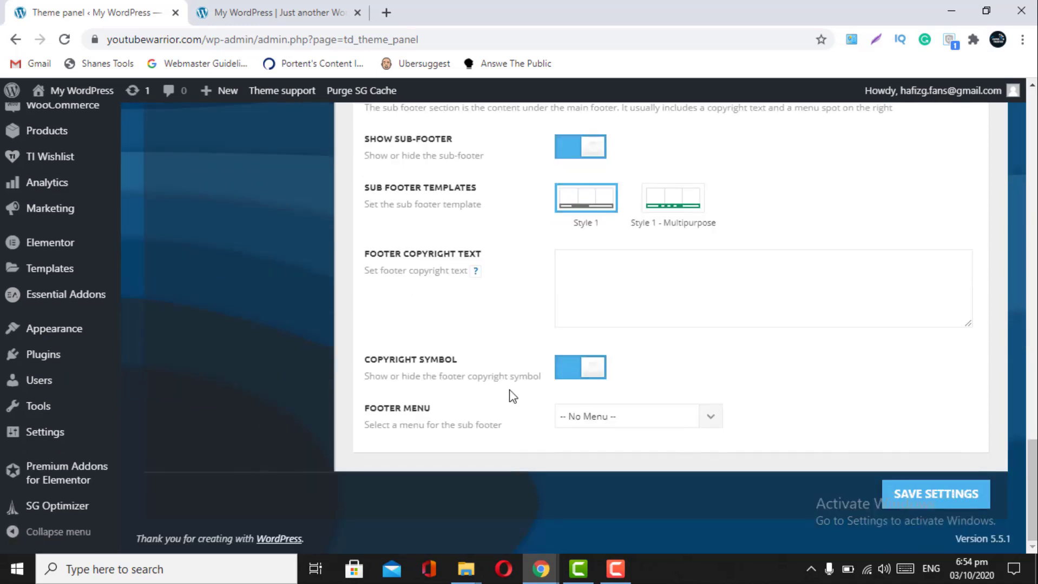
{"action": "left_click", "coordinate": [276, 12]}
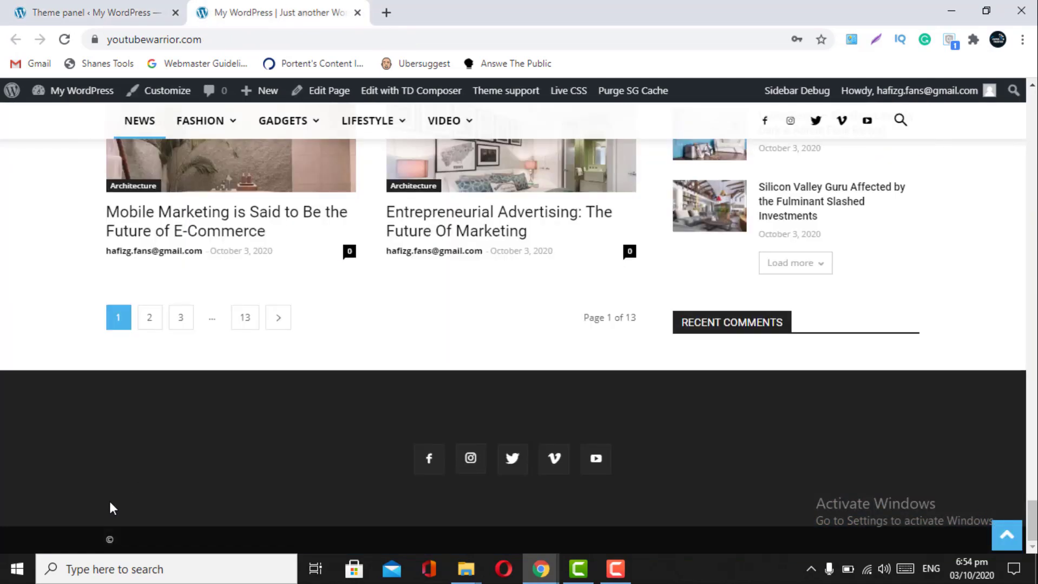
{"action": "left_click", "coordinate": [129, 10]}
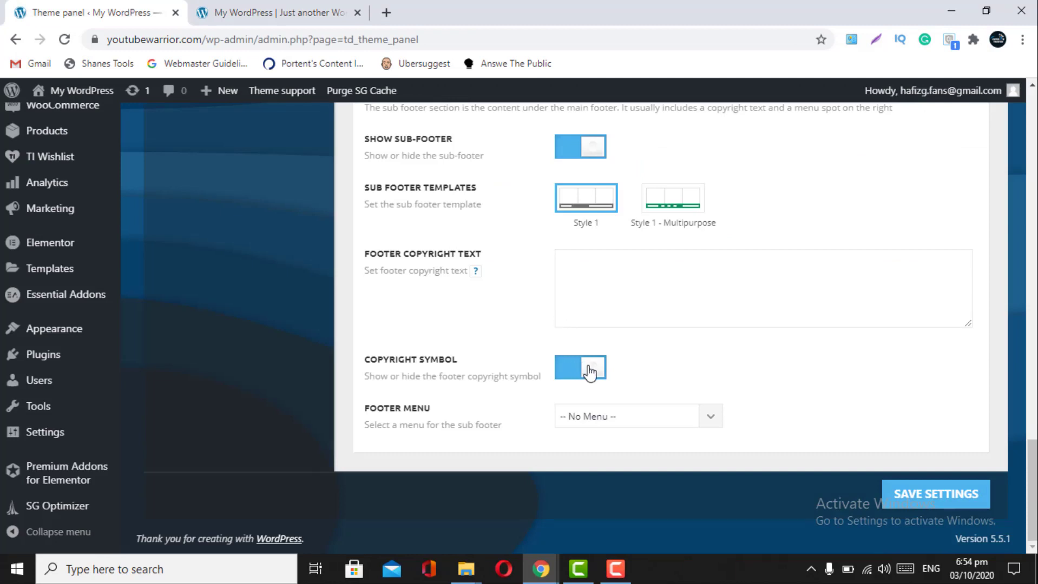
- Set the sub-footer menu to td-demo-footer-menu, save the settings, and bring up the front page
{"action": "left_click", "coordinate": [706, 427]}
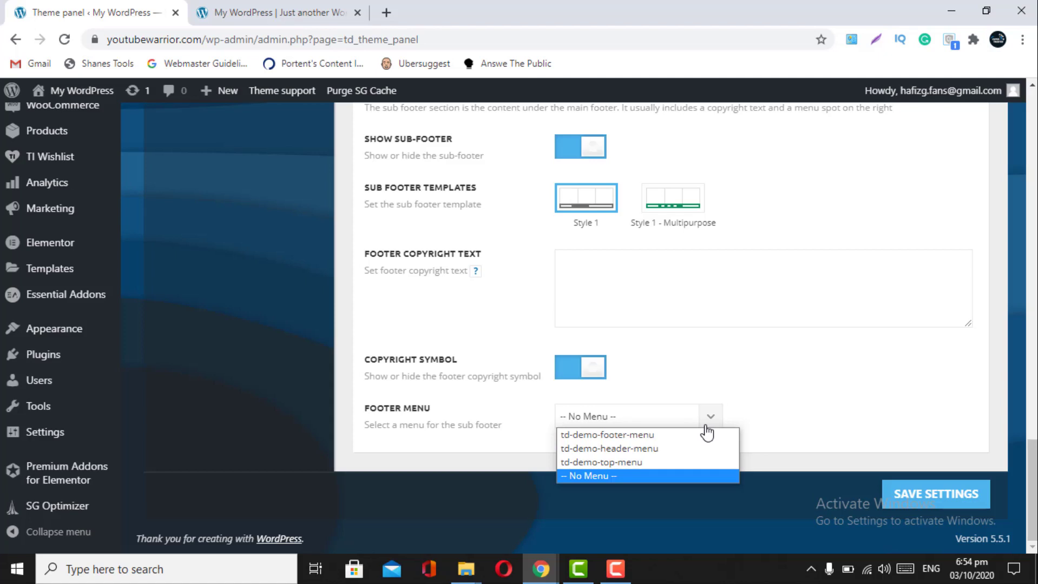
{"action": "left_click", "coordinate": [676, 441]}
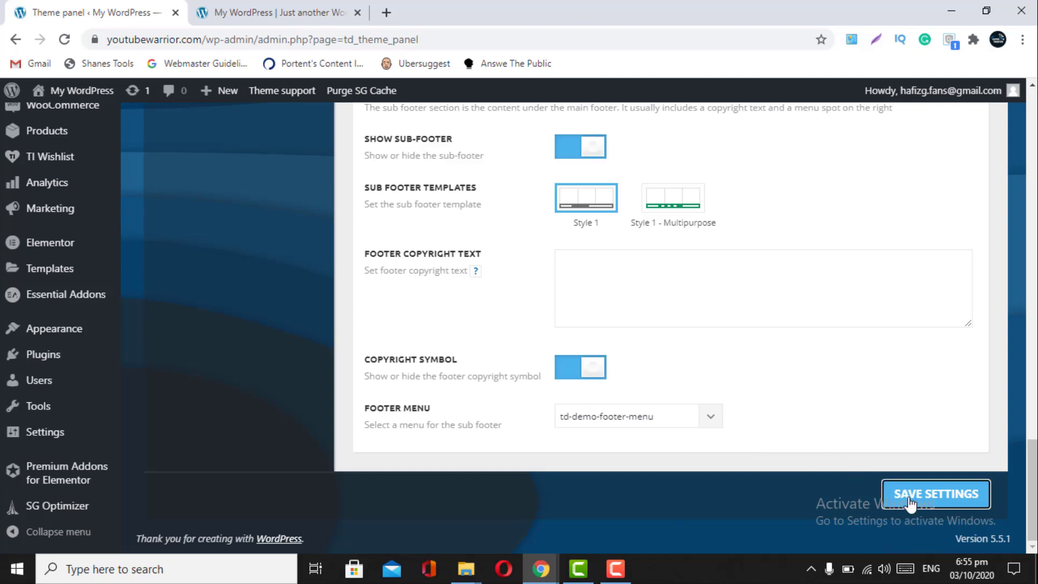
{"action": "left_click", "coordinate": [931, 494]}
{"action": "left_click", "coordinate": [260, 7]}
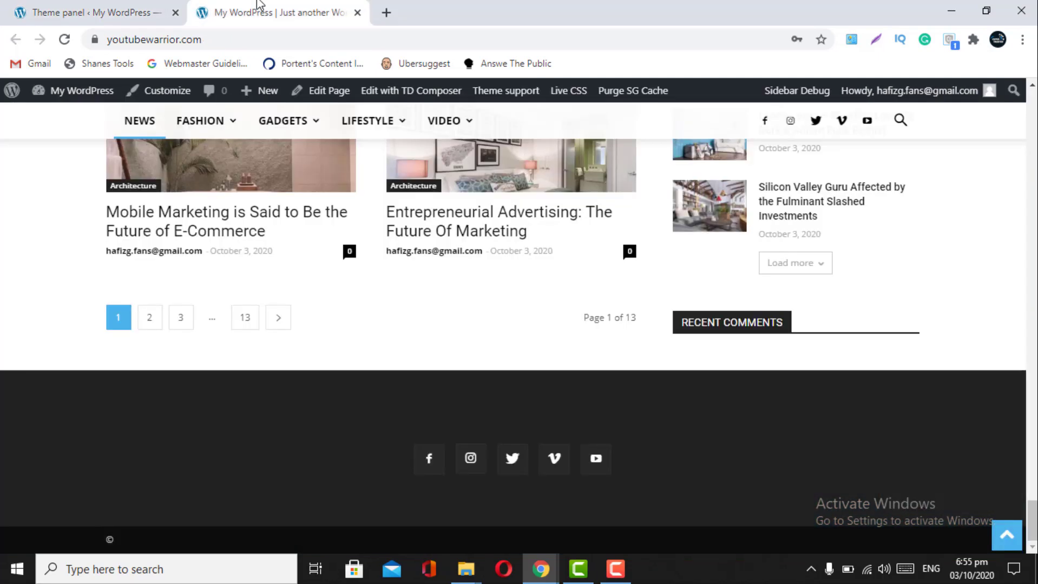
- Reload the front page to see the new footer menu links, then return to the theme panel
{"action": "left_click", "coordinate": [64, 39]}
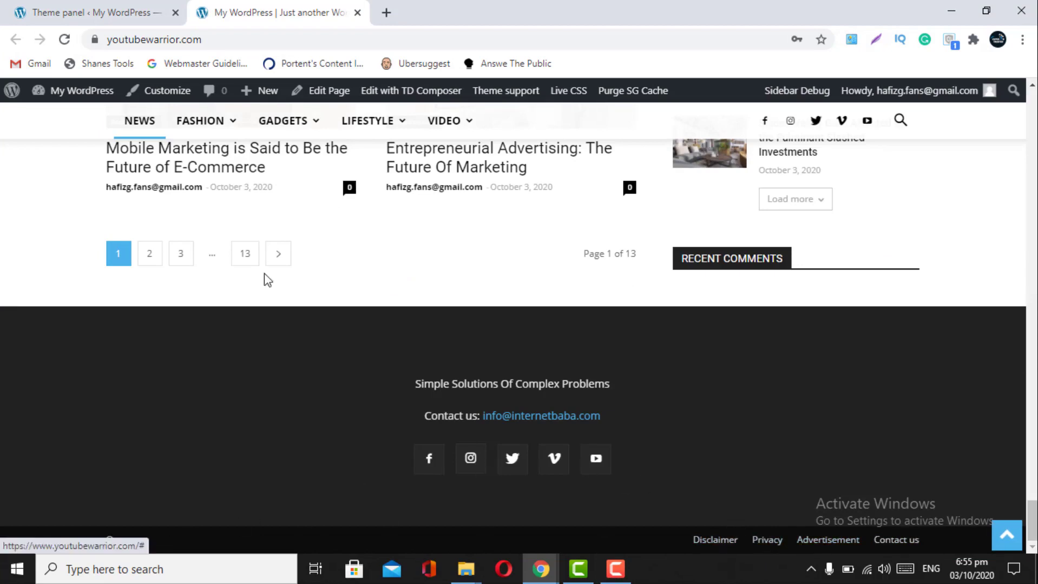
{"action": "left_click", "coordinate": [5, 7]}
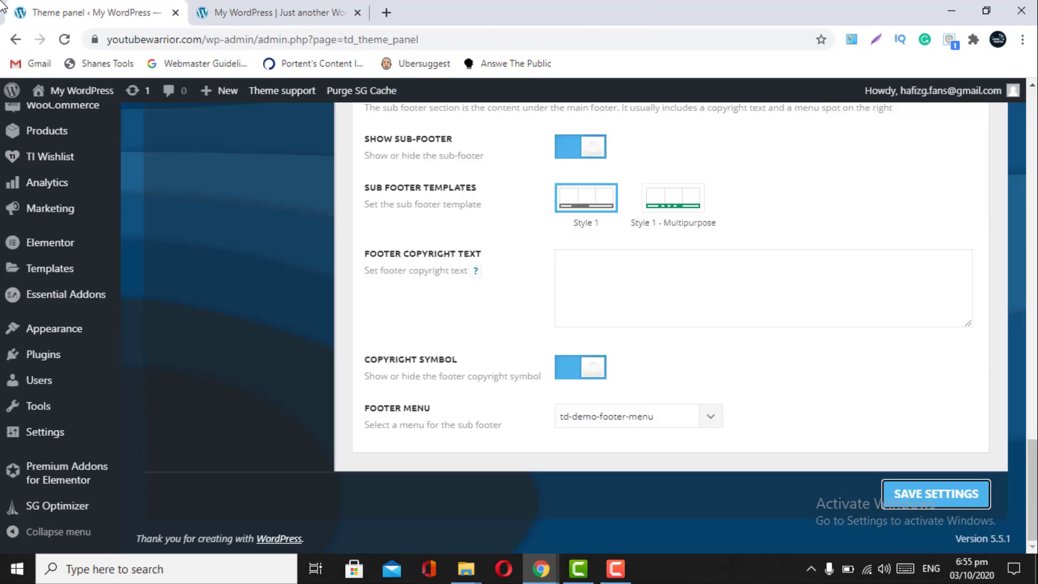
- Change the footer copyright text to 'All rights Reserved by Internetbaba' and save it
{"action": "left_click", "coordinate": [586, 287]}
{"action": "scroll", "coordinate": [558, 280], "scroll_direction": "up", "scroll_amount": 1}
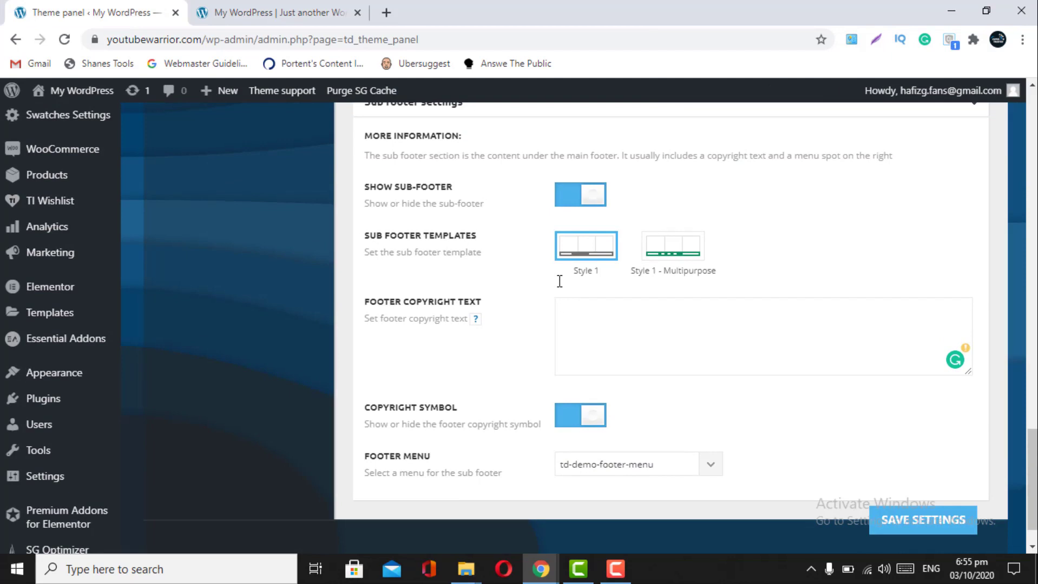
{"action": "type", "text": "All rights reserved by Inter"}
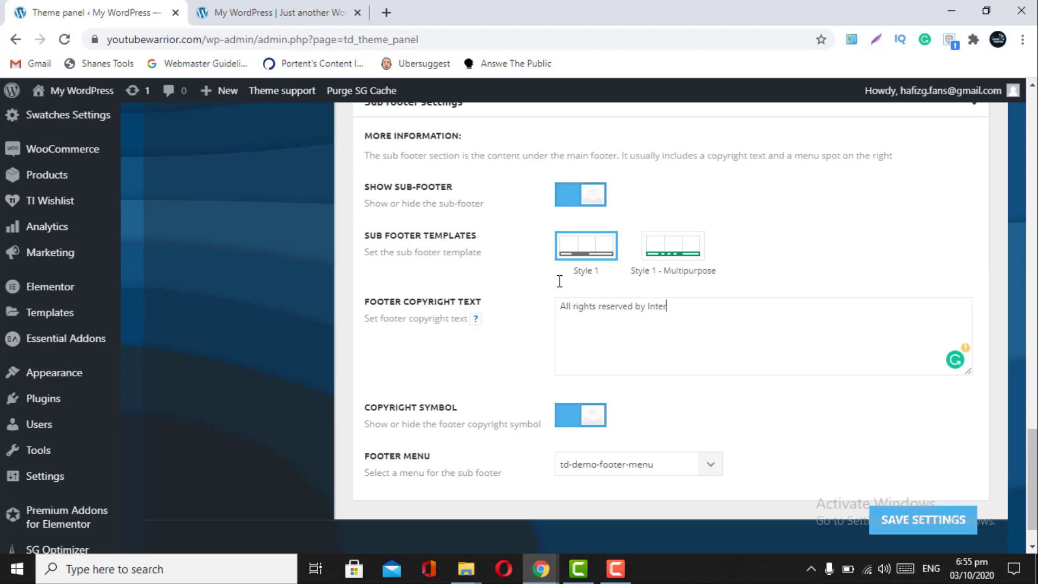
{"action": "type", "text": "netbaba"}
{"action": "key", "text": "BackSpace"}
{"action": "key", "text": "BackSpace"}
{"action": "left_click", "coordinate": [604, 308]}
{"action": "key", "text": "BackSpace"}
{"action": "type", "text": "R"}
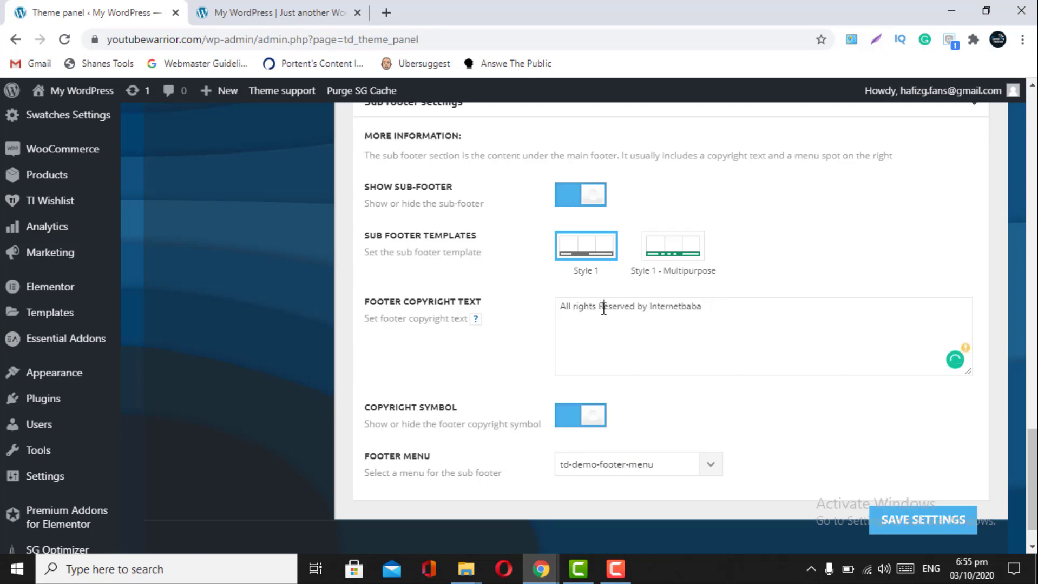
{"action": "left_click", "coordinate": [903, 528]}
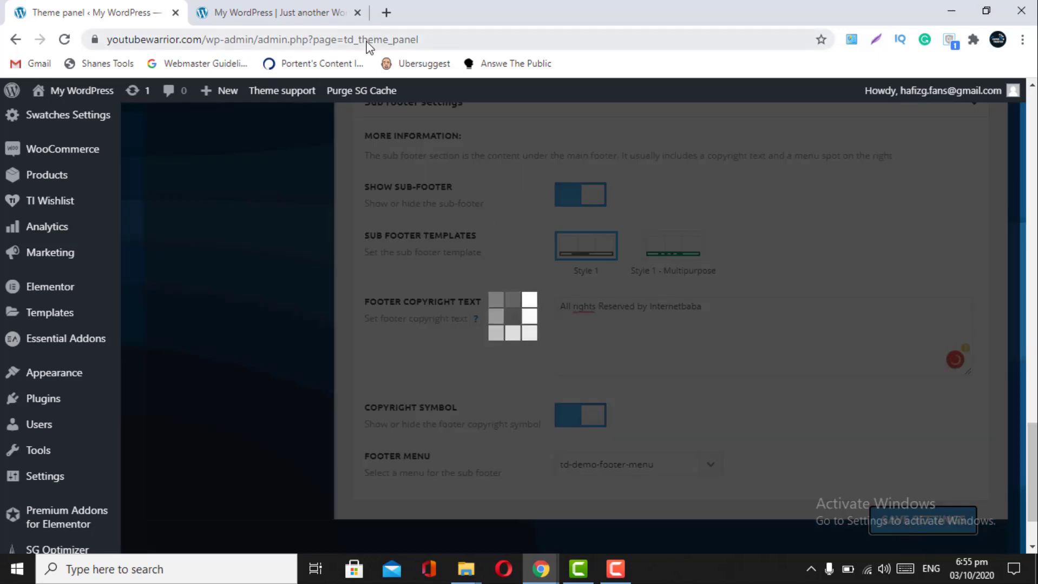
{"action": "left_click", "coordinate": [254, 12]}
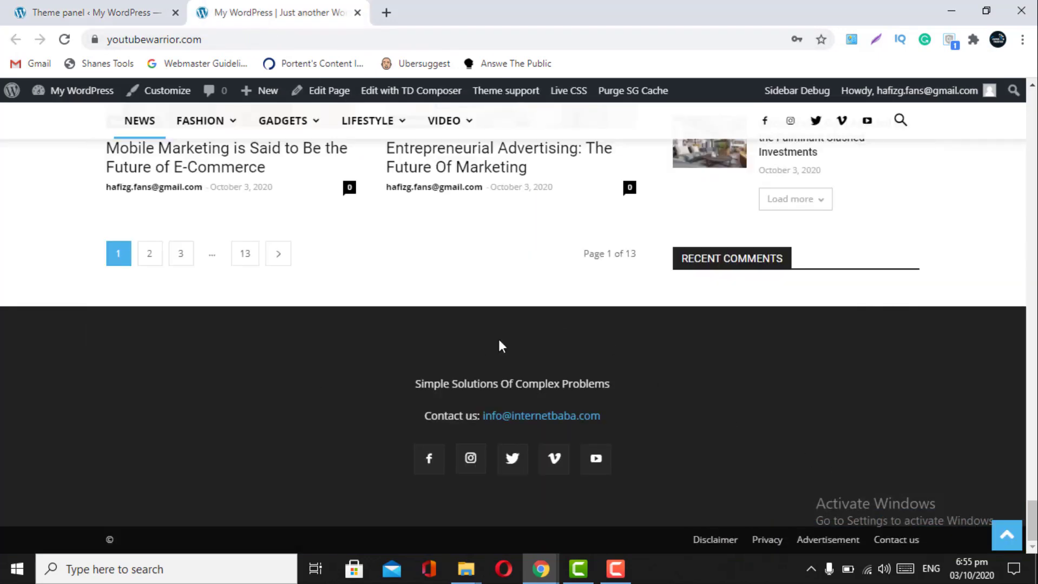
- Reload the homepage and review the footer showing the new copyright and menu links
{"action": "left_click", "coordinate": [73, 44]}
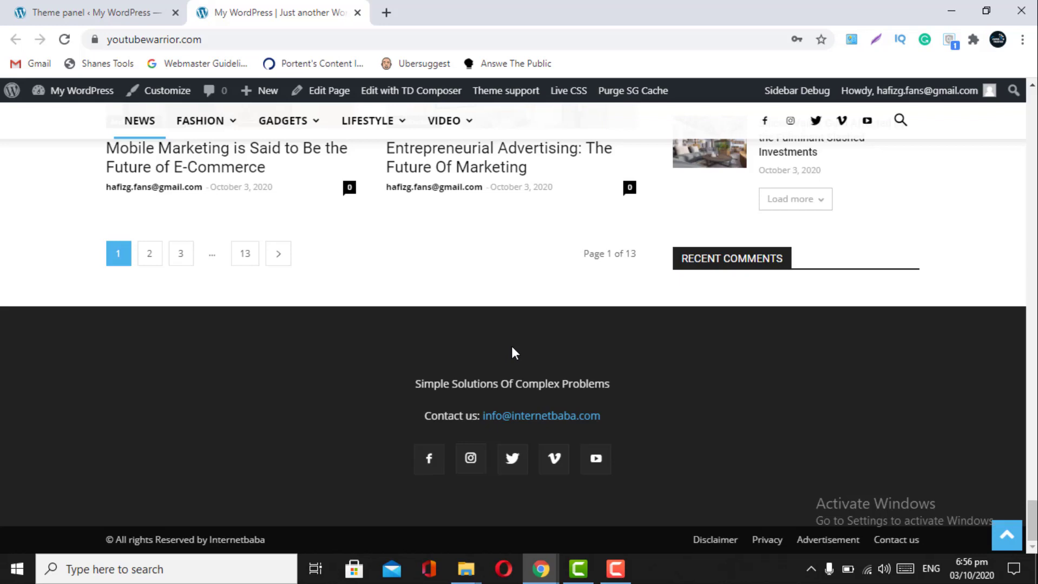
{"action": "scroll", "coordinate": [512, 352], "scroll_direction": "up", "scroll_amount": 20}
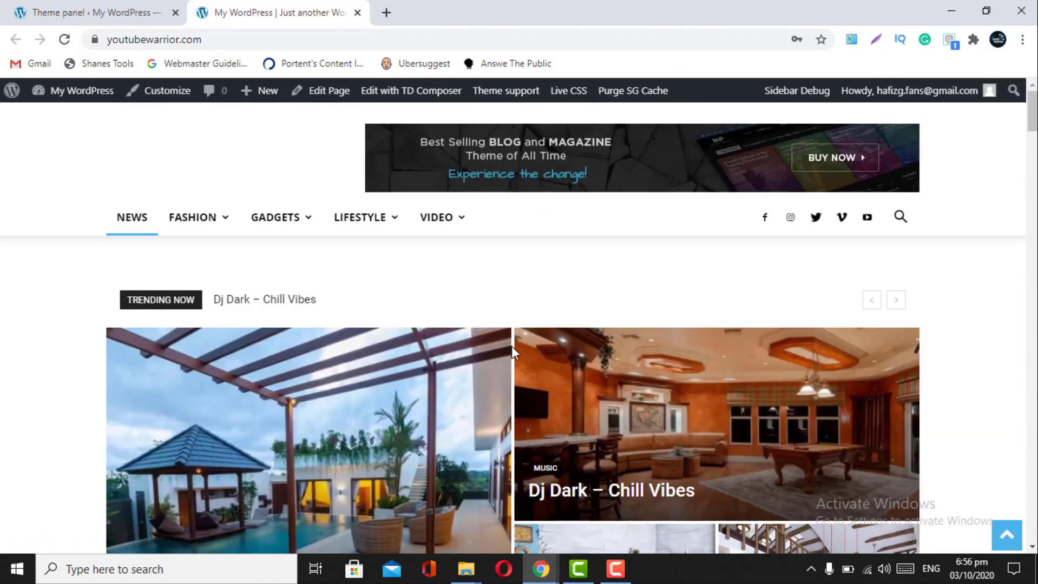
{"action": "left_click", "coordinate": [80, 7]}
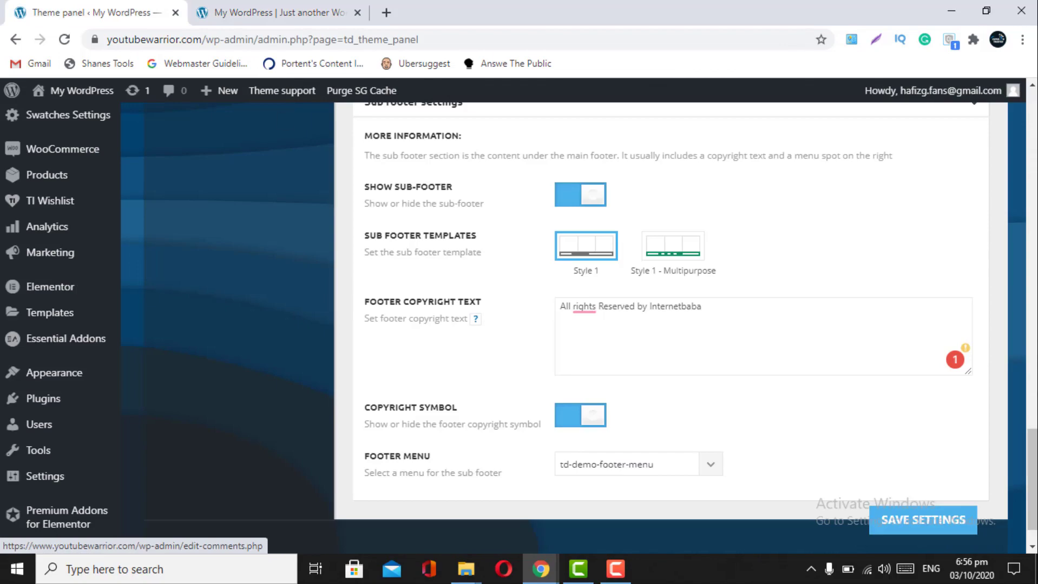
{"action": "left_click", "coordinate": [262, 11]}
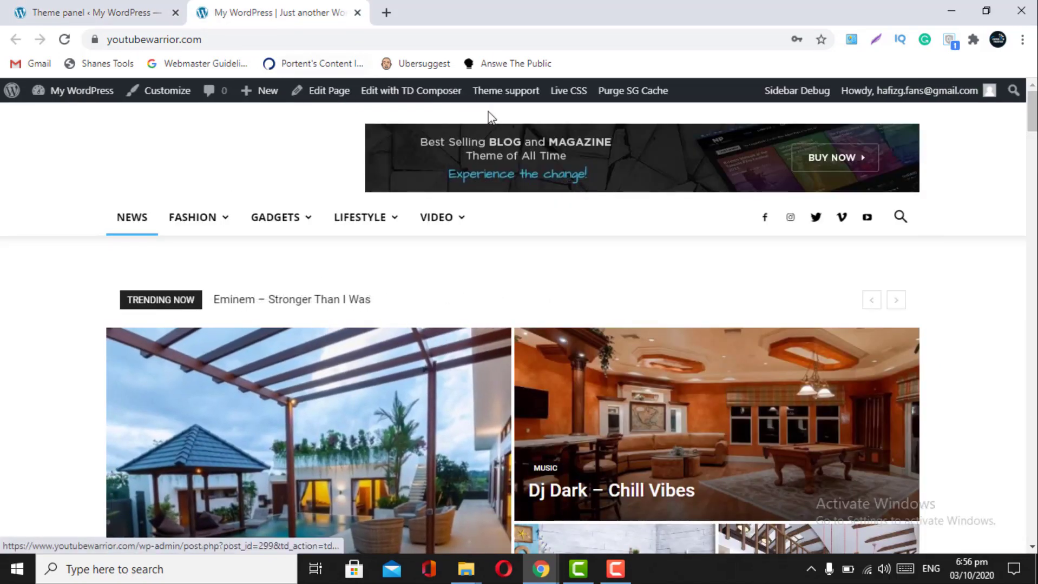
{"action": "mouse_move", "coordinate": [448, 223]}
{"action": "scroll", "coordinate": [449, 230], "scroll_direction": "down", "scroll_amount": 10}
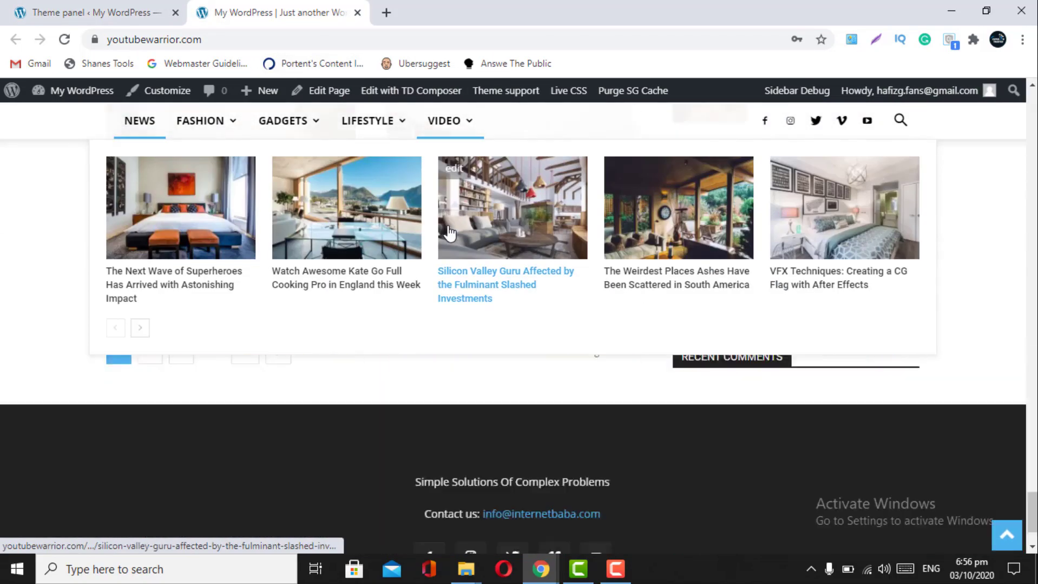
{"action": "scroll", "coordinate": [448, 232], "scroll_direction": "down", "scroll_amount": 2}
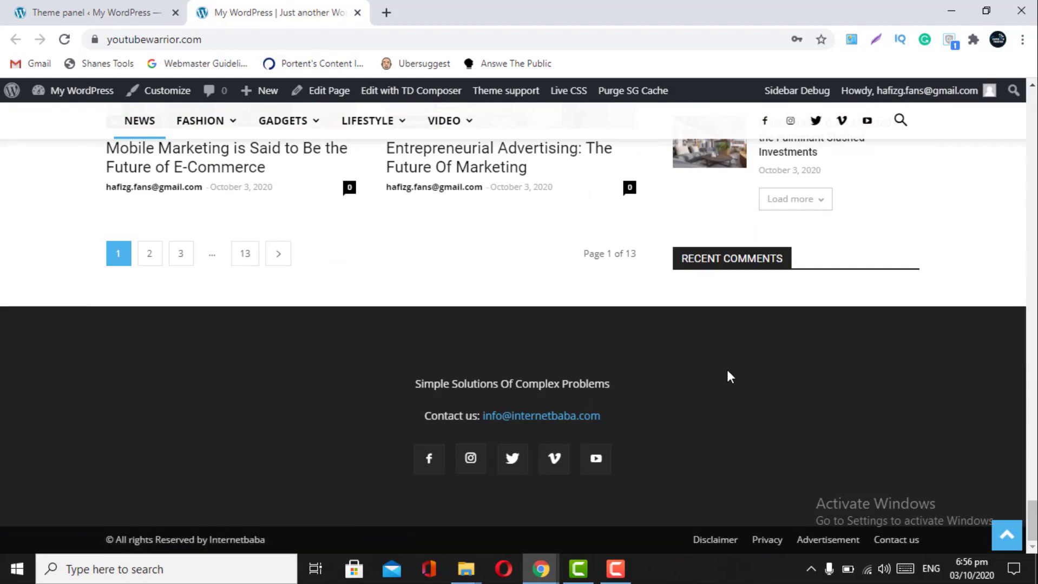
{"action": "scroll", "coordinate": [727, 369], "scroll_direction": "up", "scroll_amount": 12}
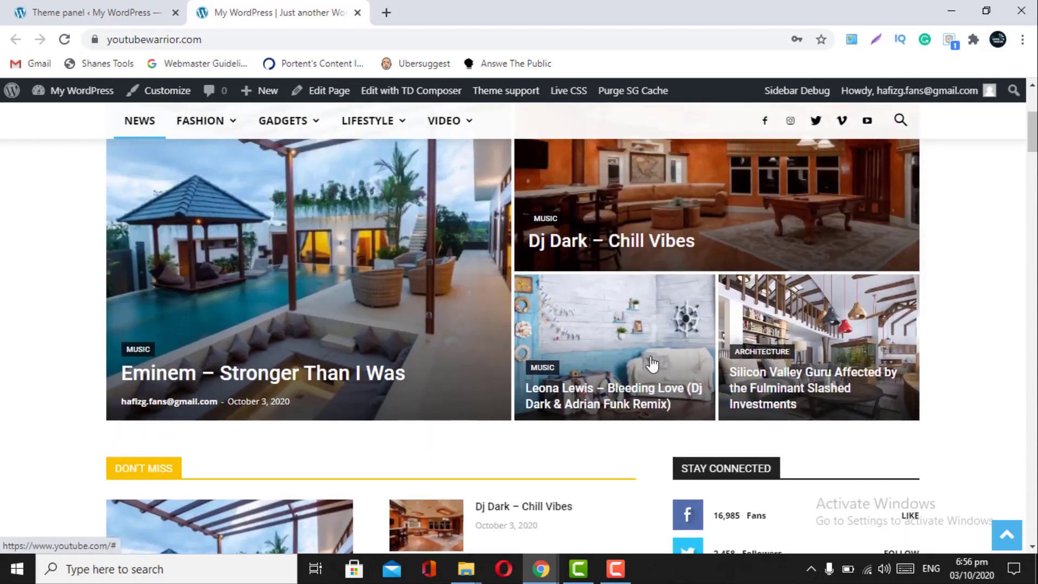
- Open the theme panel's Ads section, recheck the homepage, then return to the ad settings
{"action": "left_click", "coordinate": [92, 12]}
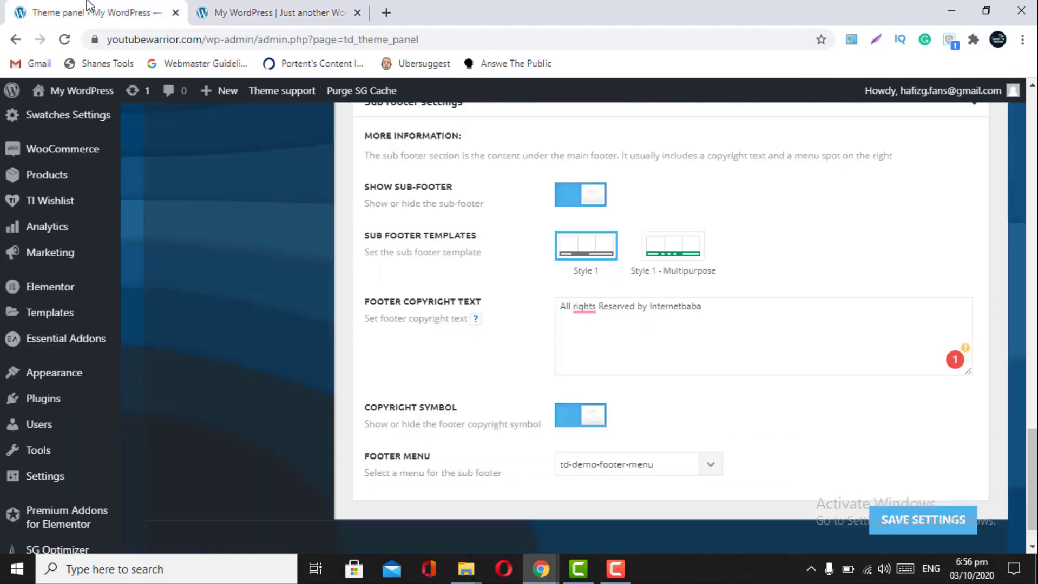
{"action": "scroll", "coordinate": [318, 239], "scroll_direction": "up", "scroll_amount": 5}
{"action": "scroll", "coordinate": [318, 239], "scroll_direction": "up", "scroll_amount": 5}
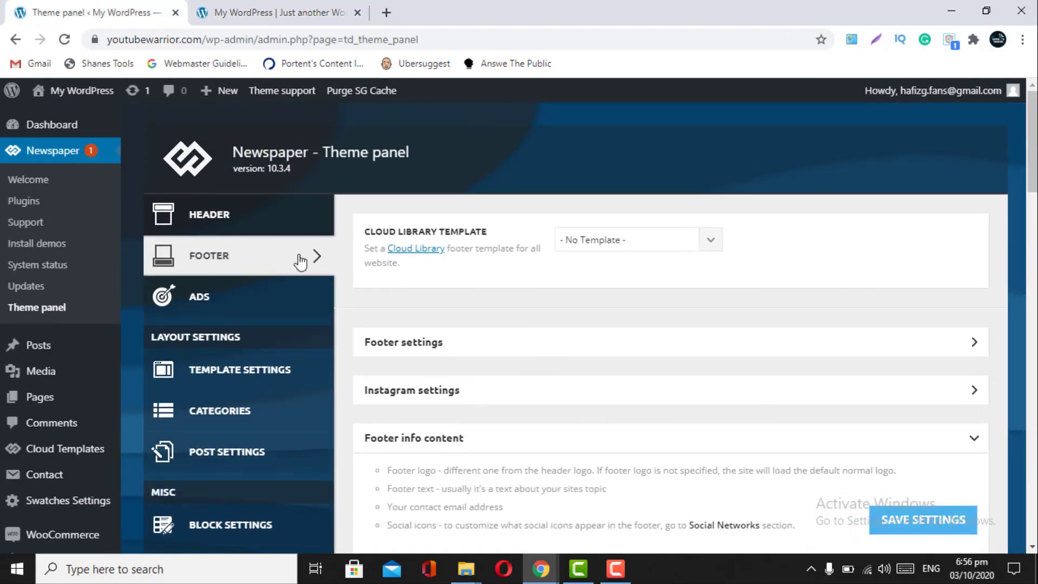
{"action": "left_click", "coordinate": [241, 302]}
{"action": "left_click", "coordinate": [274, 12]}
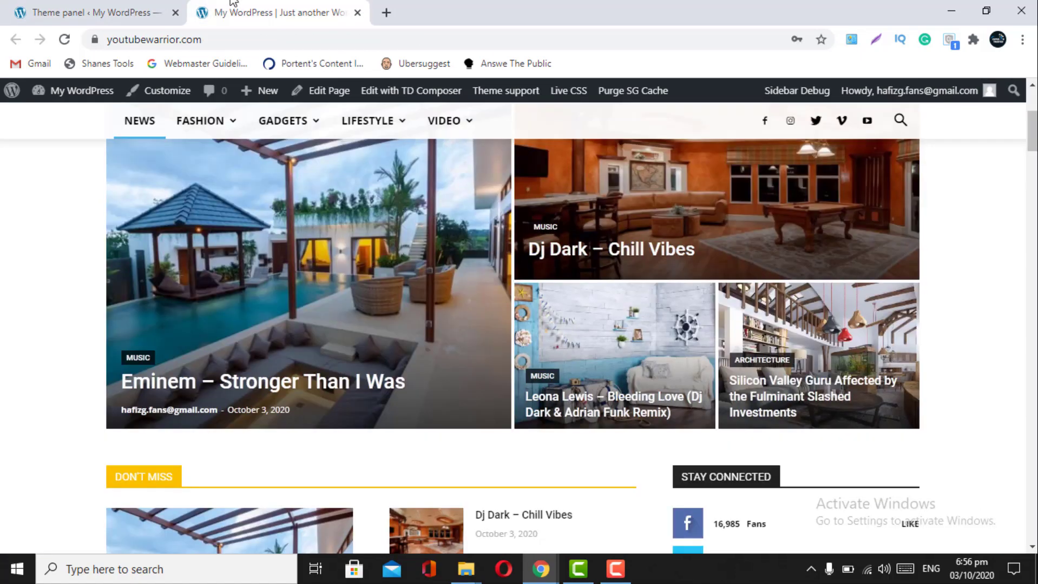
{"action": "mouse_move", "coordinate": [440, 120]}
{"action": "scroll", "coordinate": [583, 286], "scroll_direction": "up", "scroll_amount": 2}
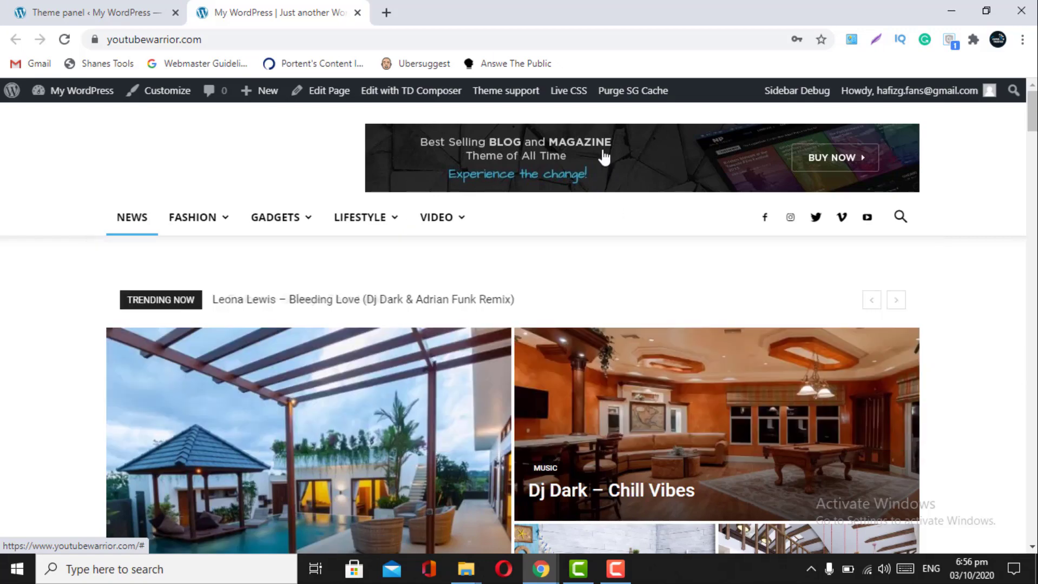
{"action": "scroll", "coordinate": [744, 475], "scroll_direction": "down", "scroll_amount": 15}
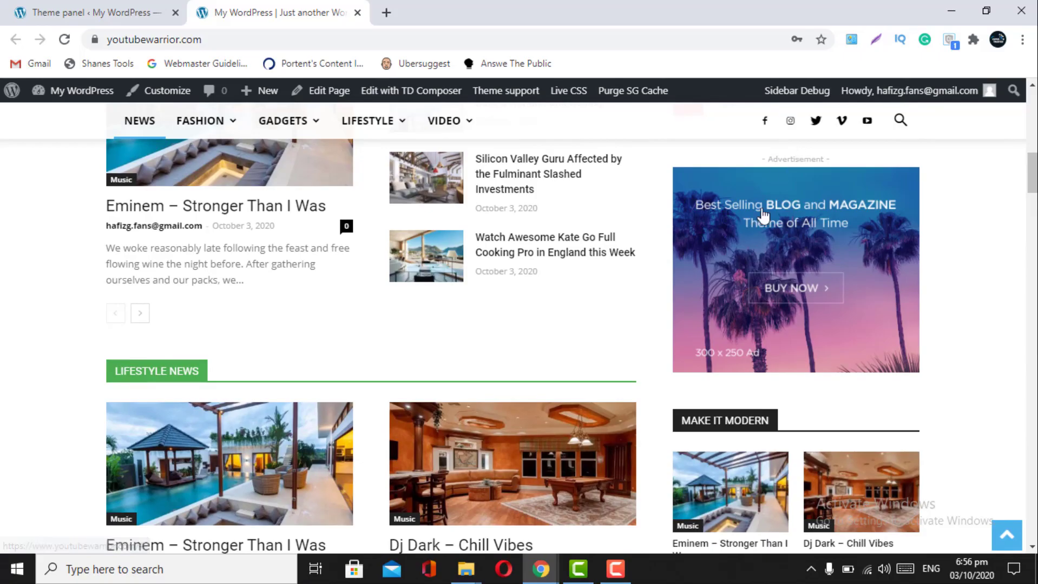
{"action": "scroll", "coordinate": [697, 349], "scroll_direction": "down", "scroll_amount": 2}
{"action": "scroll", "coordinate": [696, 349], "scroll_direction": "down", "scroll_amount": 20}
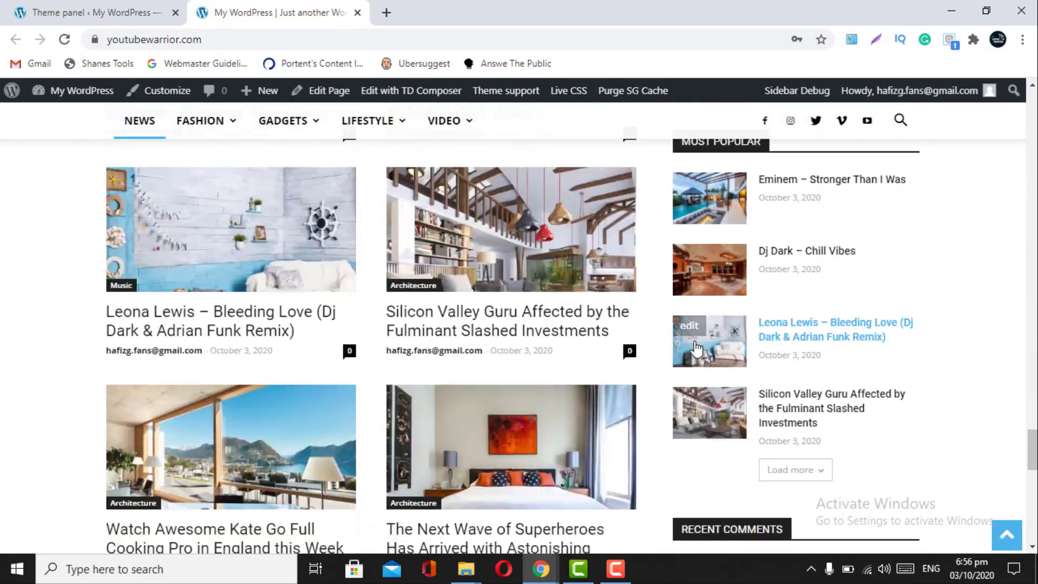
{"action": "scroll", "coordinate": [696, 349], "scroll_direction": "up", "scroll_amount": 2}
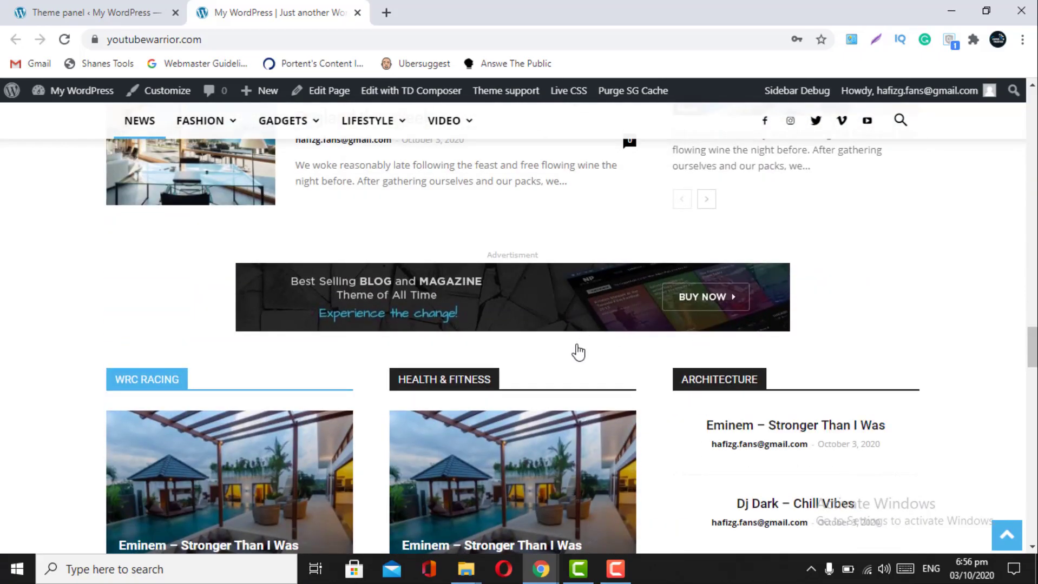
{"action": "scroll", "coordinate": [577, 351], "scroll_direction": "down", "scroll_amount": 5}
{"action": "scroll", "coordinate": [578, 351], "scroll_direction": "down", "scroll_amount": 10}
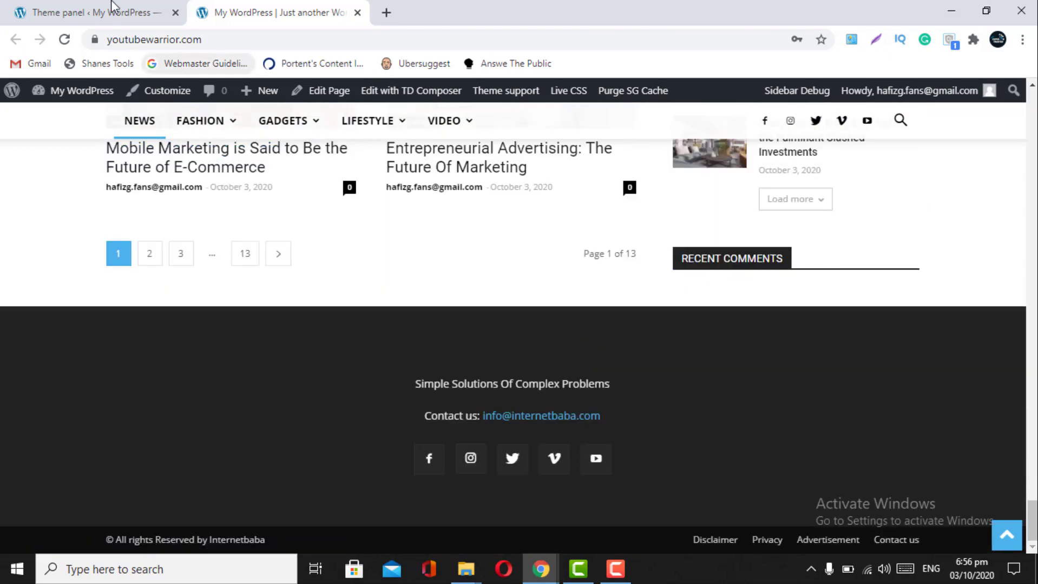
{"action": "left_click", "coordinate": [98, 12]}
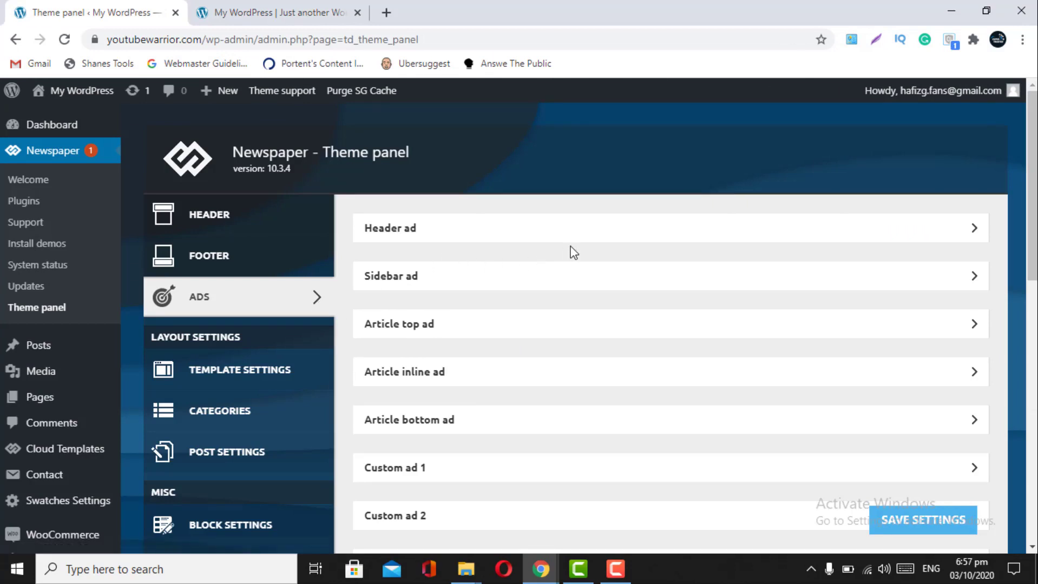
- Delete all the code from the Header ad slot
{"action": "left_click", "coordinate": [683, 230]}
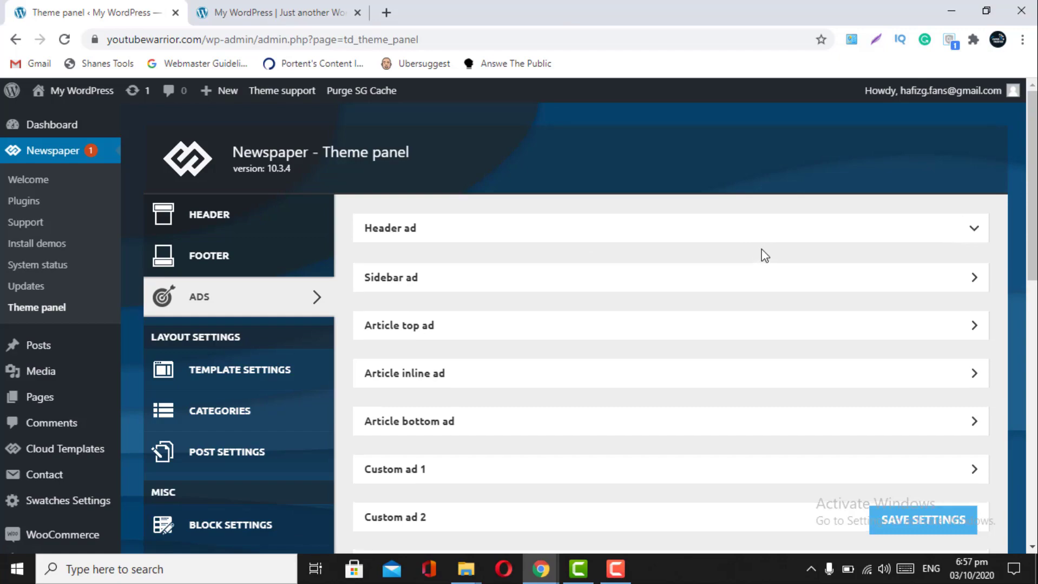
{"action": "left_click", "coordinate": [354, 8]}
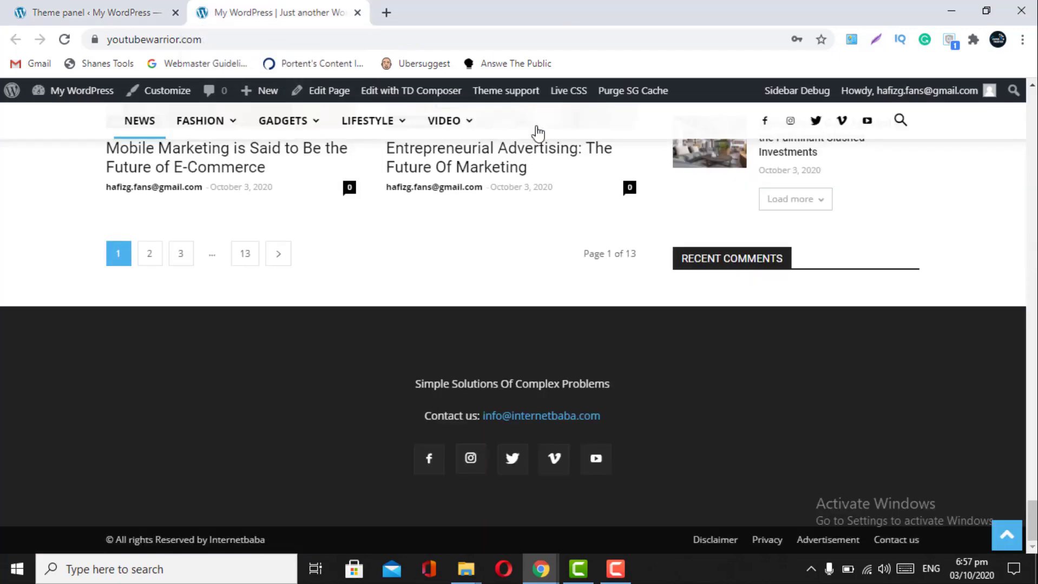
{"action": "scroll", "coordinate": [645, 186], "scroll_direction": "up", "scroll_amount": 10}
{"action": "scroll", "coordinate": [646, 186], "scroll_direction": "up", "scroll_amount": 10}
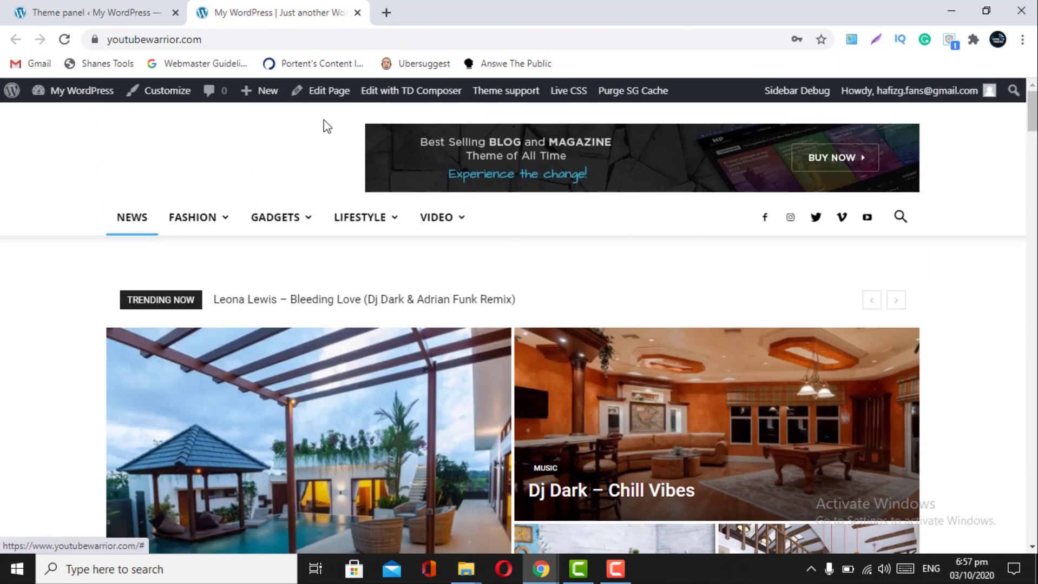
{"action": "left_click", "coordinate": [118, 8]}
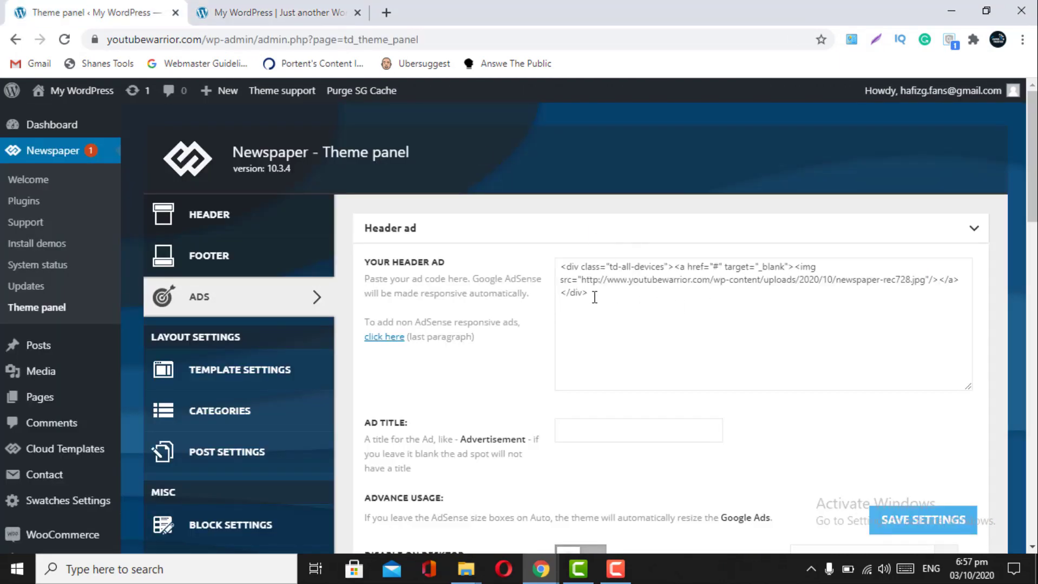
{"action": "left_click_drag", "start_coordinate": [593, 296], "coordinate": [501, 237]}
{"action": "key", "text": "BackSpace"}
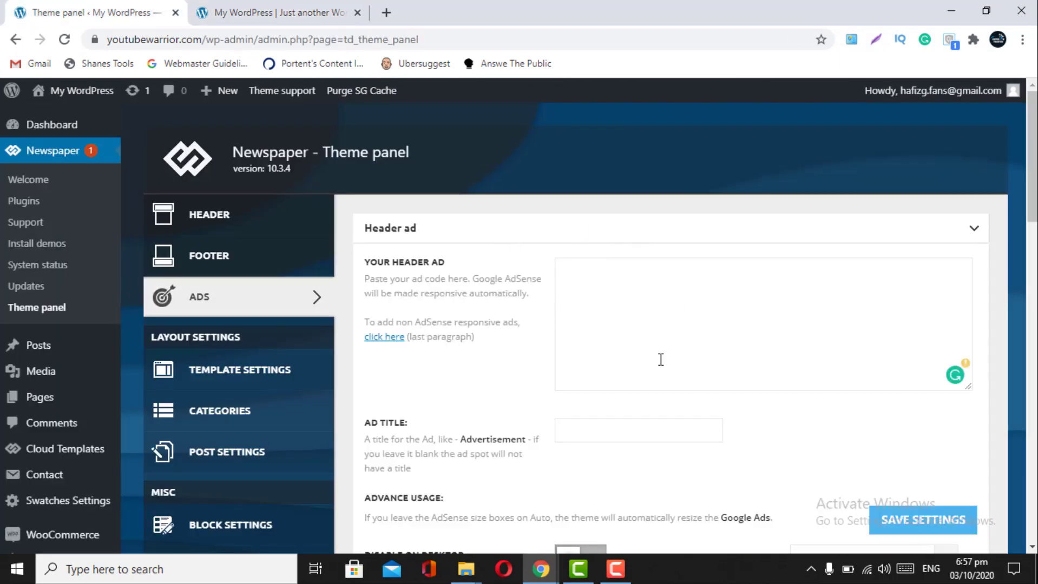
{"action": "scroll", "coordinate": [660, 360], "scroll_direction": "down", "scroll_amount": 5}
{"action": "scroll", "coordinate": [583, 264], "scroll_direction": "up", "scroll_amount": 3}
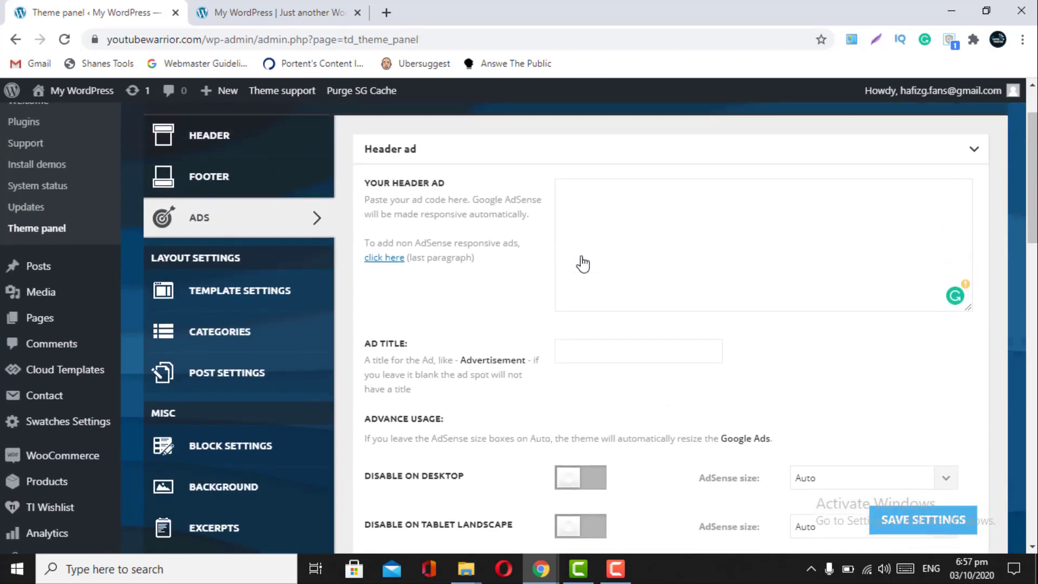
{"action": "scroll", "coordinate": [582, 265], "scroll_direction": "down", "scroll_amount": 8}
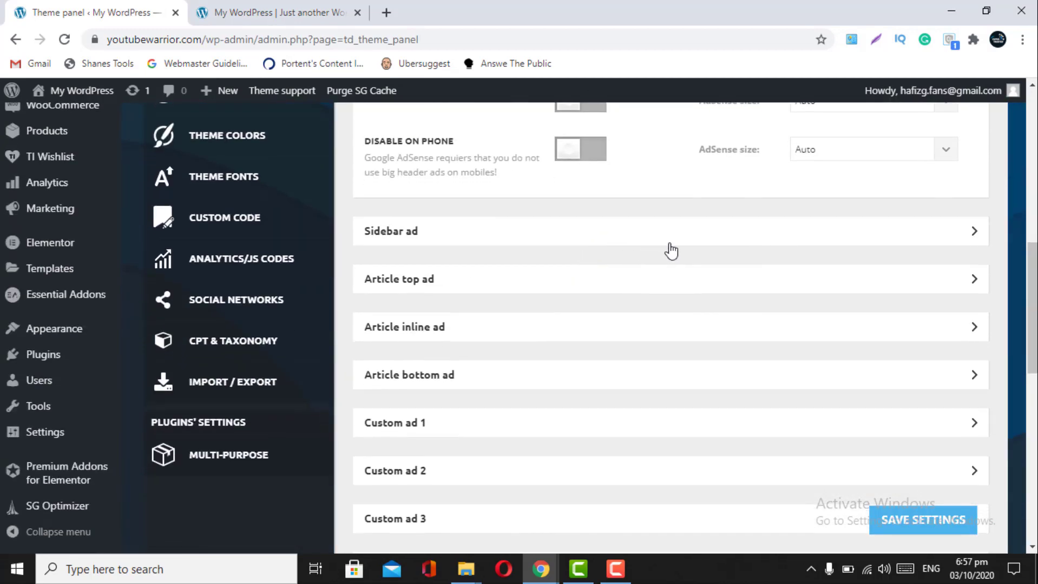
- Delete all the code from the Sidebar ad slot
{"action": "left_click", "coordinate": [670, 244]}
{"action": "scroll", "coordinate": [671, 250], "scroll_direction": "down", "scroll_amount": 4}
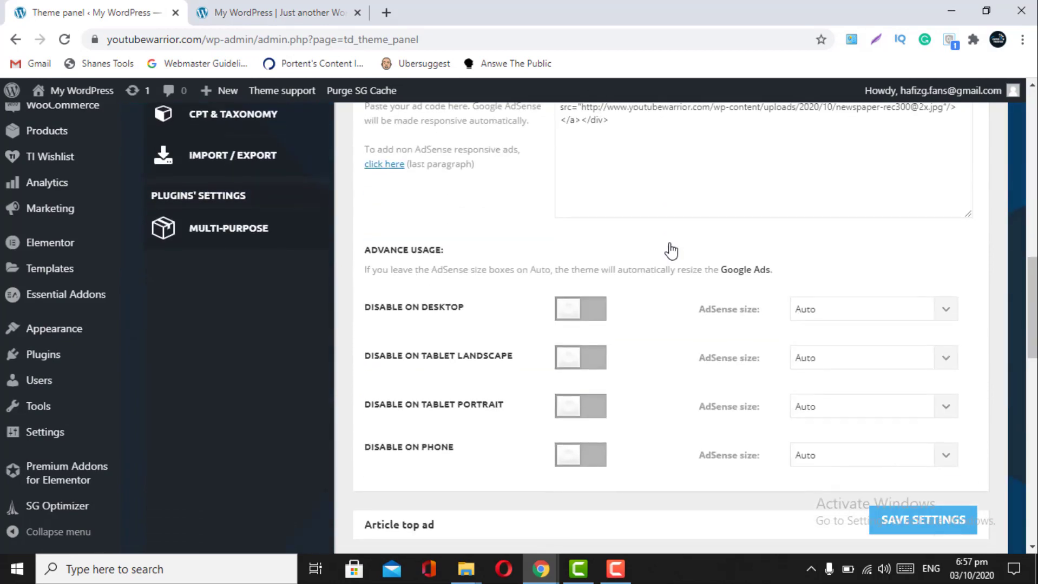
{"action": "scroll", "coordinate": [670, 248], "scroll_direction": "up", "scroll_amount": 2}
{"action": "left_click_drag", "start_coordinate": [631, 255], "coordinate": [541, 215]}
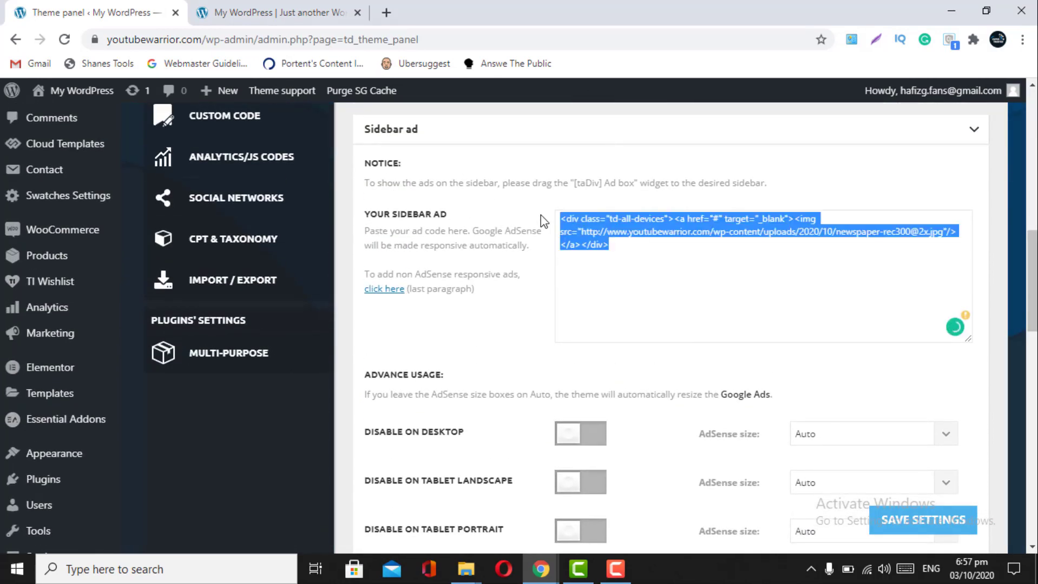
{"action": "key", "text": "BackSpace"}
{"action": "scroll", "coordinate": [540, 215], "scroll_direction": "down", "scroll_amount": 3}
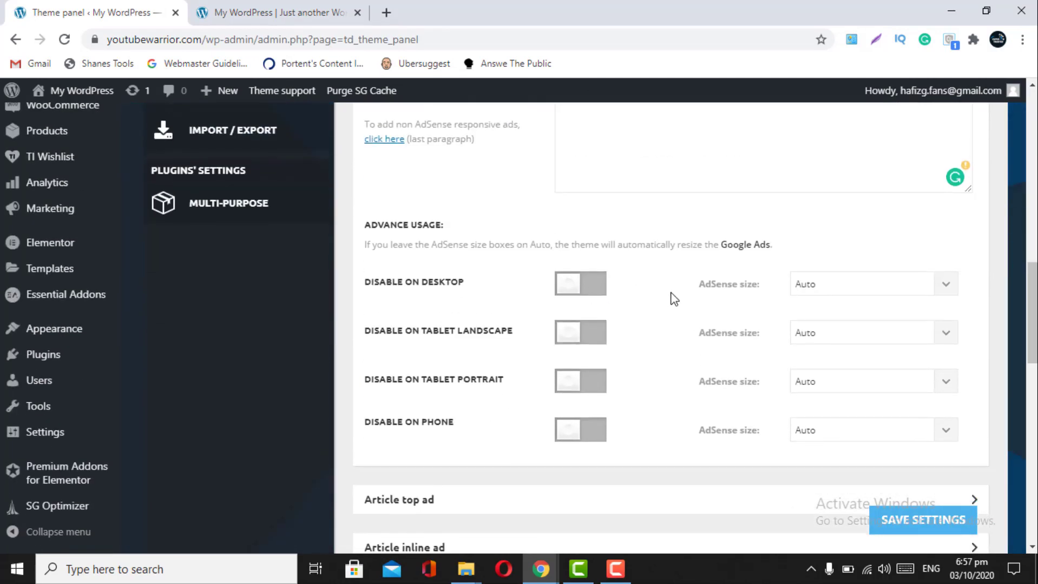
{"action": "scroll", "coordinate": [671, 297], "scroll_direction": "down", "scroll_amount": 5}
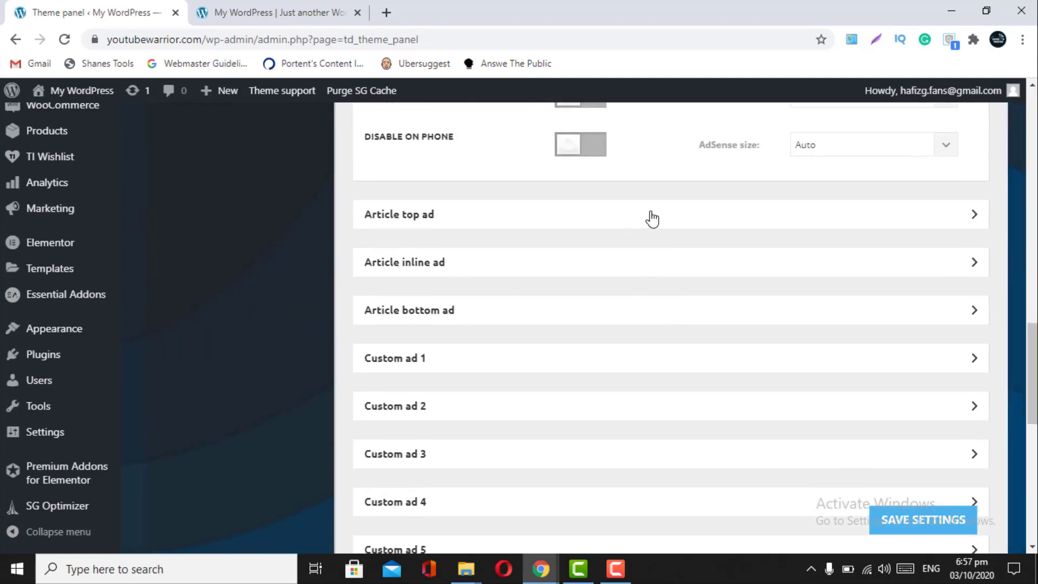
- Check the Article top, inline, bottom and Post template style 1 ad slots, then save
{"action": "left_click", "coordinate": [649, 218]}
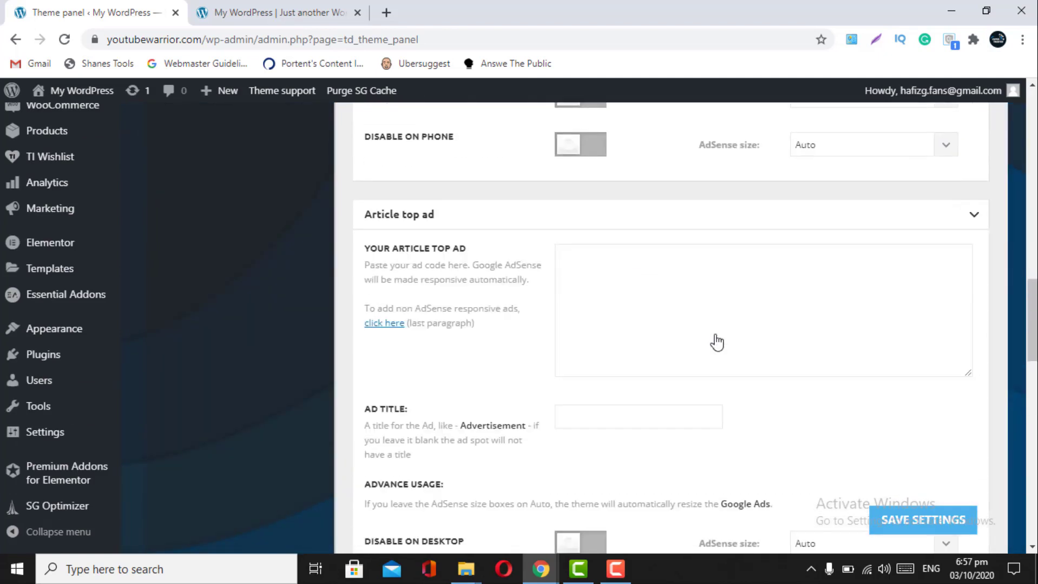
{"action": "scroll", "coordinate": [717, 342], "scroll_direction": "down", "scroll_amount": 8}
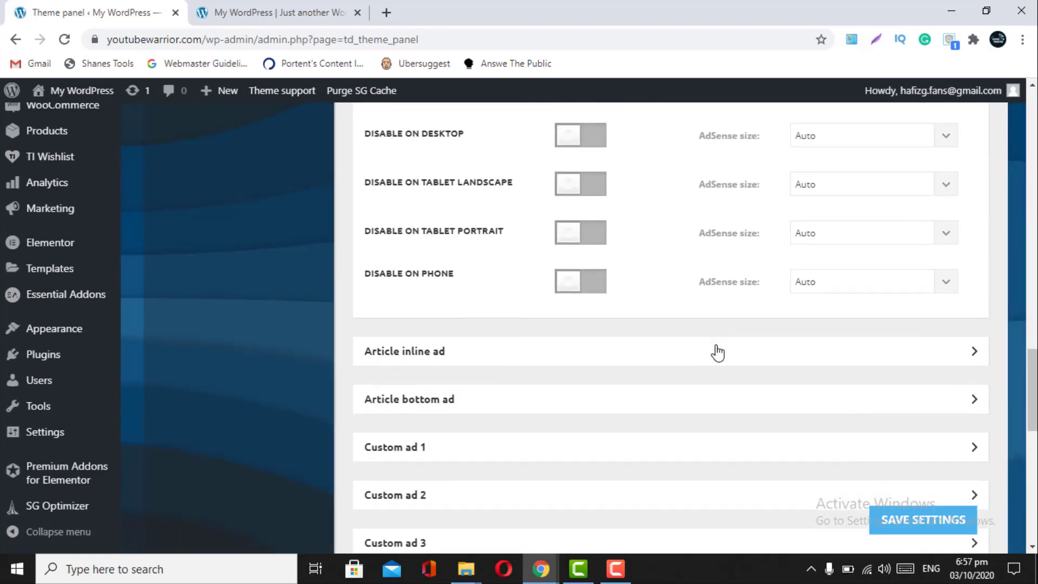
{"action": "left_click", "coordinate": [717, 353]}
{"action": "scroll", "coordinate": [718, 353], "scroll_direction": "down", "scroll_amount": 4}
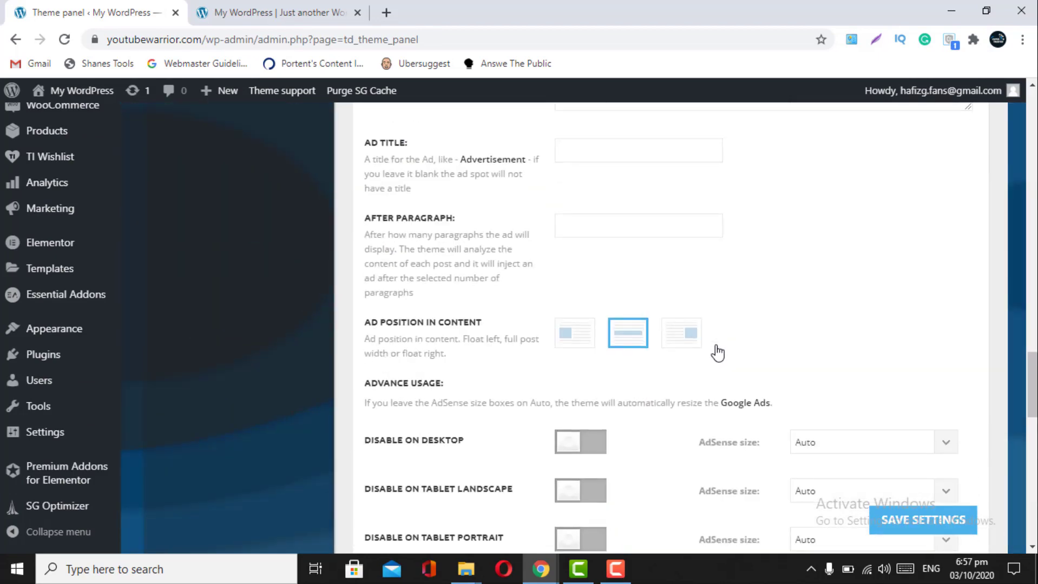
{"action": "scroll", "coordinate": [717, 352], "scroll_direction": "down", "scroll_amount": 3}
{"action": "scroll", "coordinate": [595, 371], "scroll_direction": "down", "scroll_amount": 4}
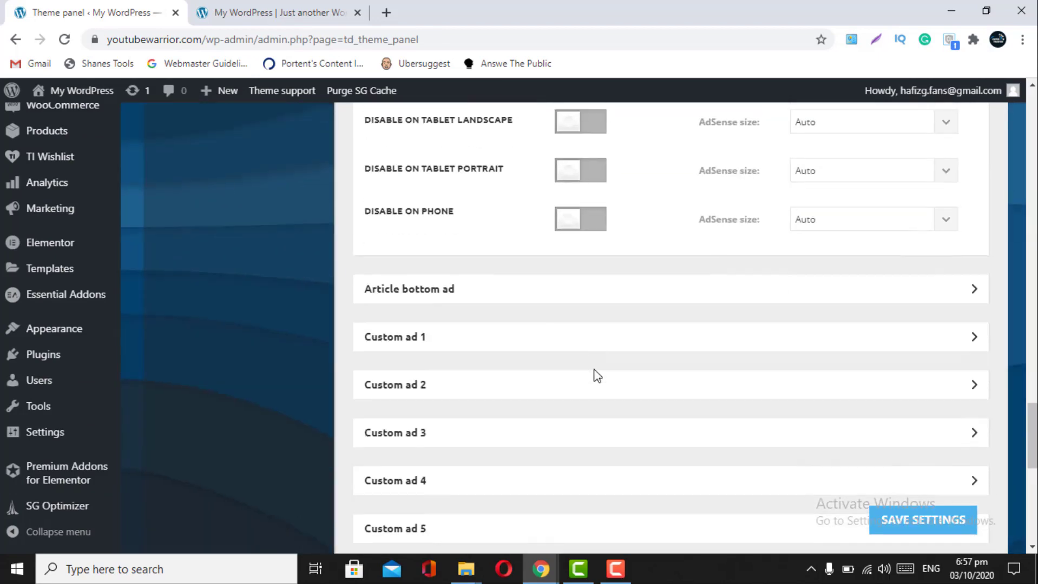
{"action": "left_click", "coordinate": [663, 303]}
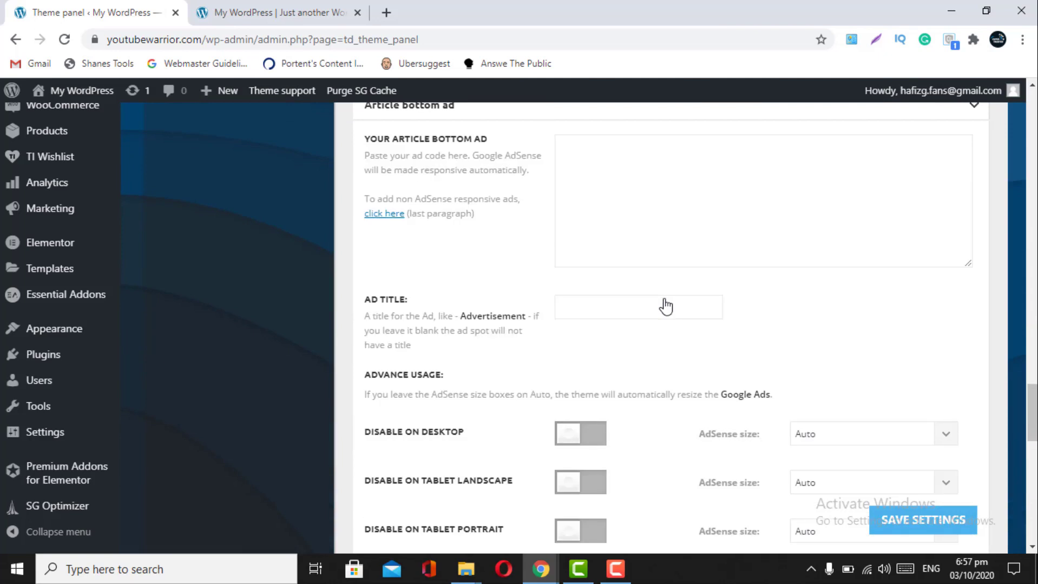
{"action": "scroll", "coordinate": [665, 307], "scroll_direction": "down", "scroll_amount": 10}
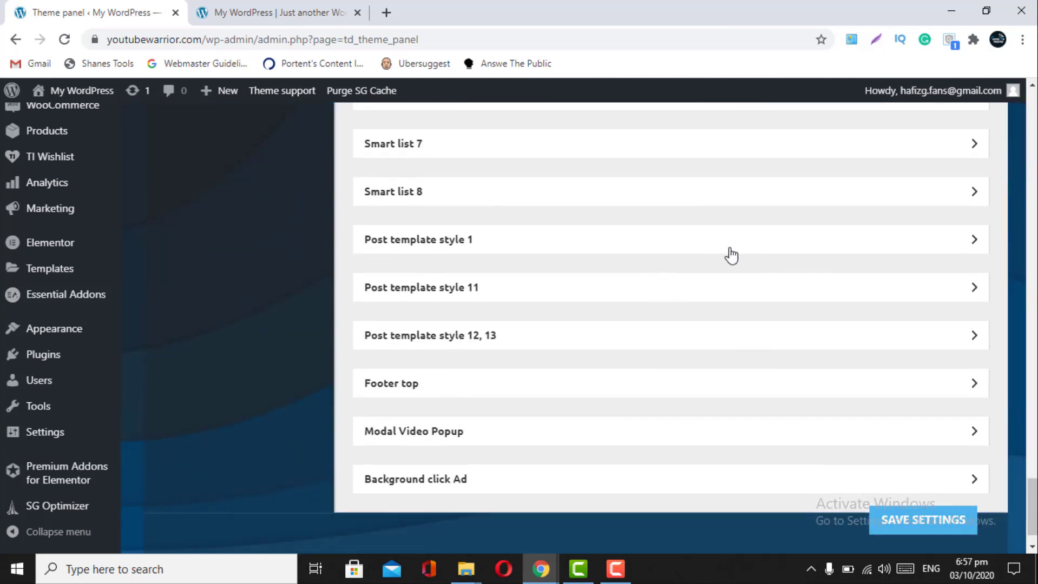
{"action": "left_click", "coordinate": [731, 254]}
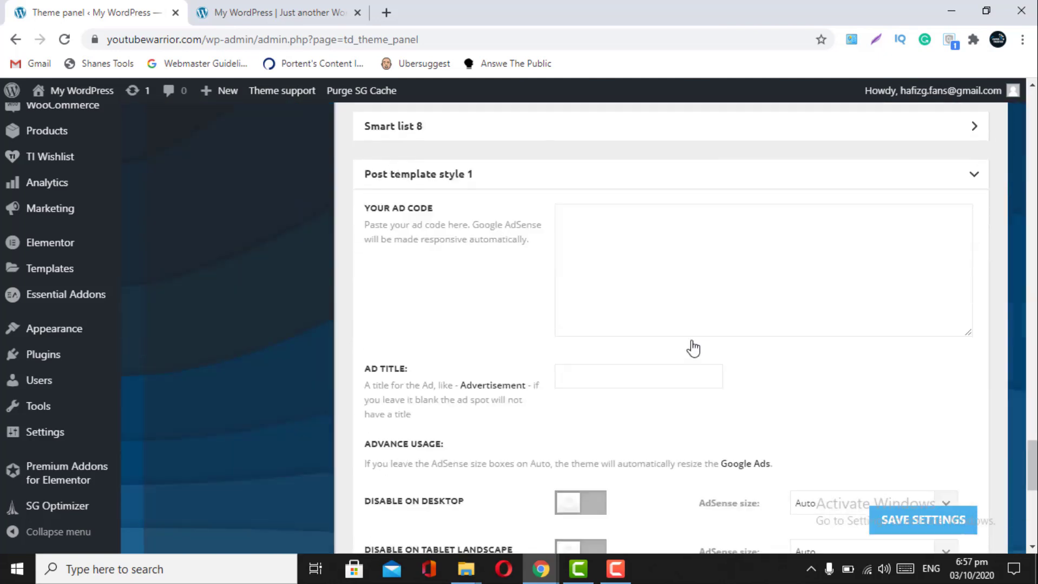
{"action": "scroll", "coordinate": [694, 349], "scroll_direction": "down", "scroll_amount": 5}
{"action": "scroll", "coordinate": [693, 349], "scroll_direction": "up", "scroll_amount": 20}
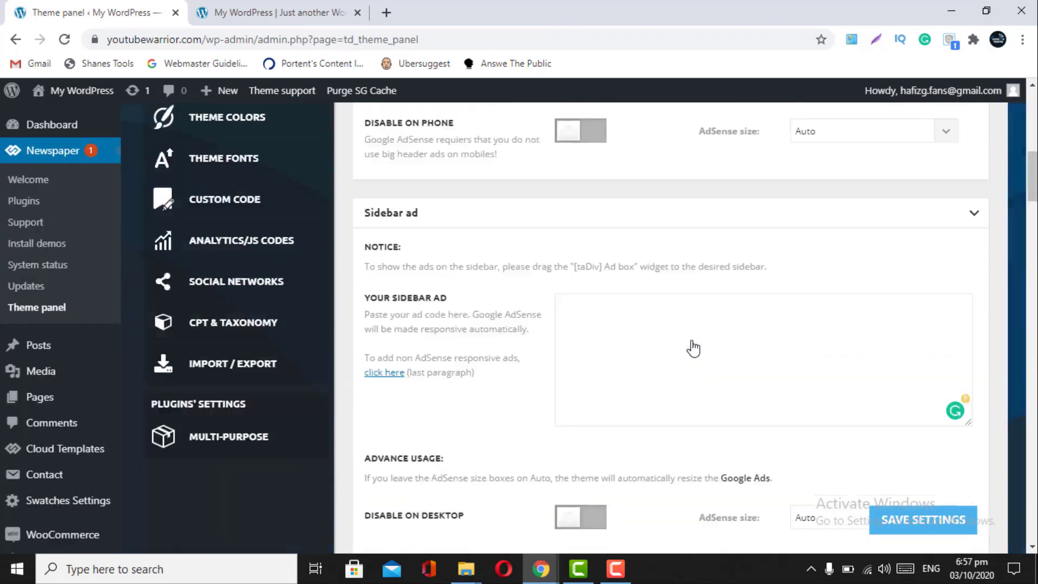
{"action": "left_click", "coordinate": [902, 529]}
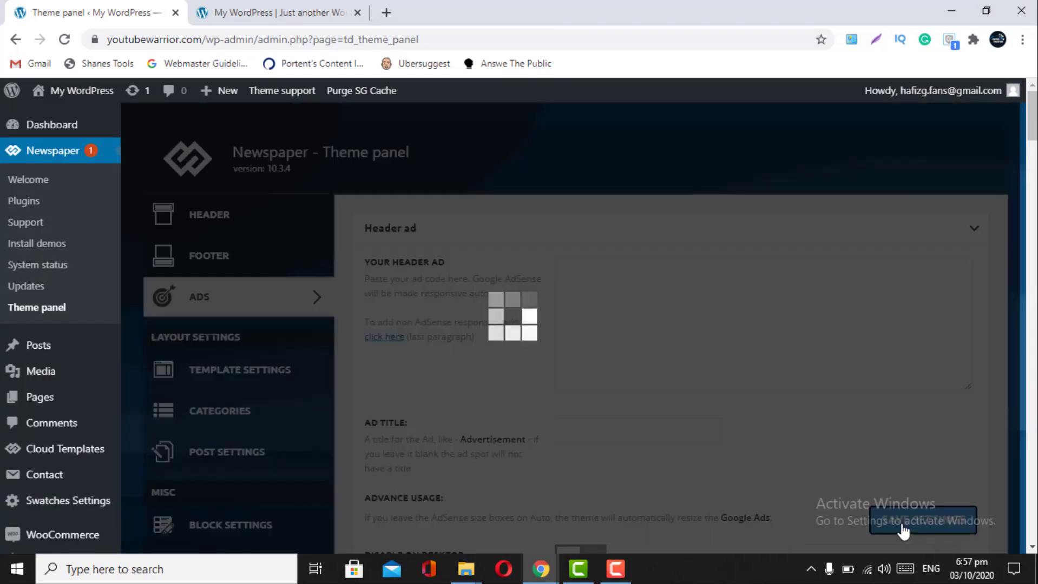
- Reload the homepage to confirm the header banner is gone, then go back to the Header ad settings
{"action": "left_click", "coordinate": [277, 10]}
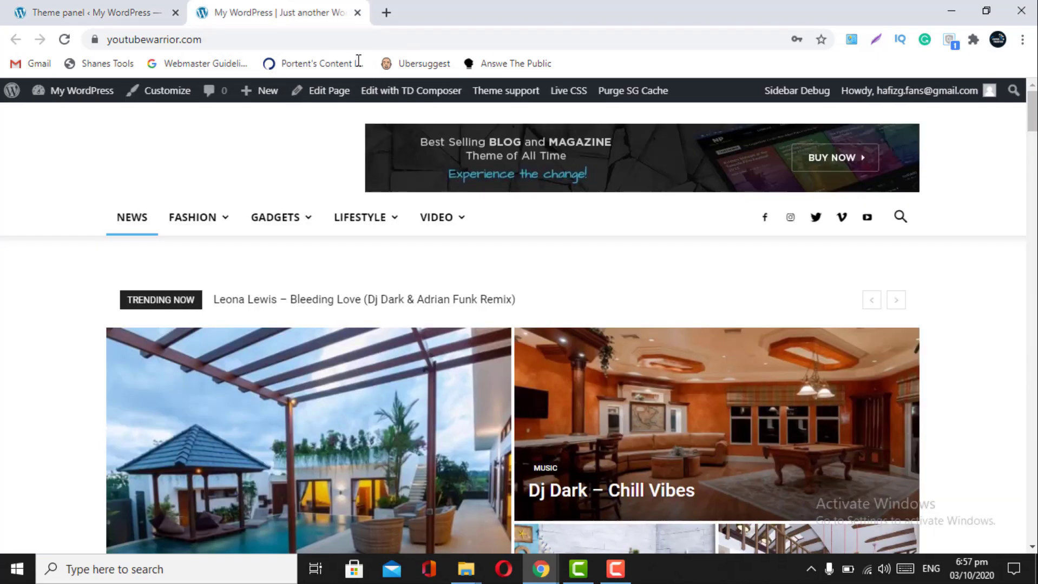
{"action": "left_click", "coordinate": [64, 39]}
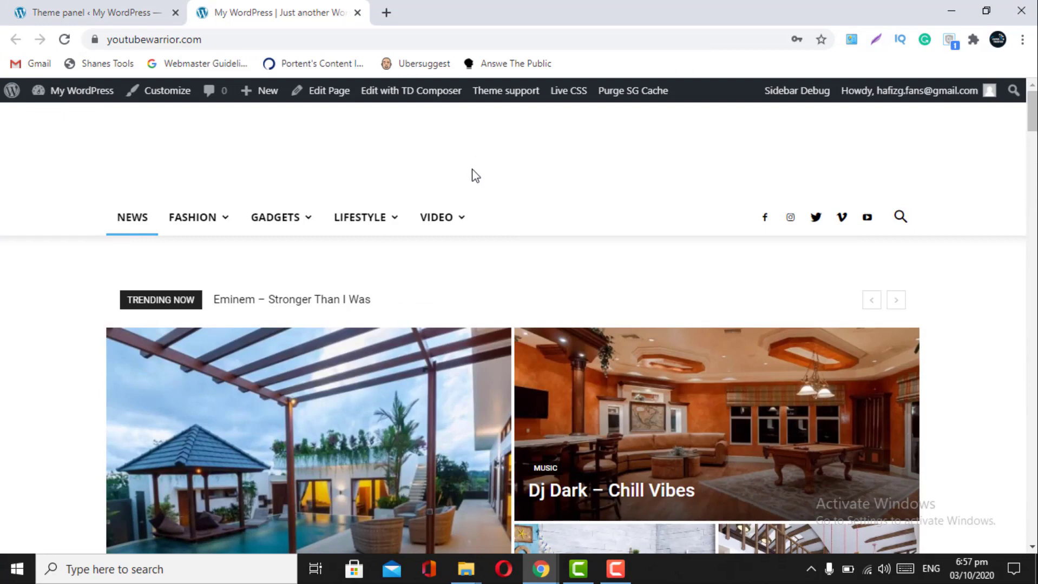
{"action": "left_click", "coordinate": [117, 10]}
{"action": "scroll", "coordinate": [429, 414], "scroll_direction": "down", "scroll_amount": 2}
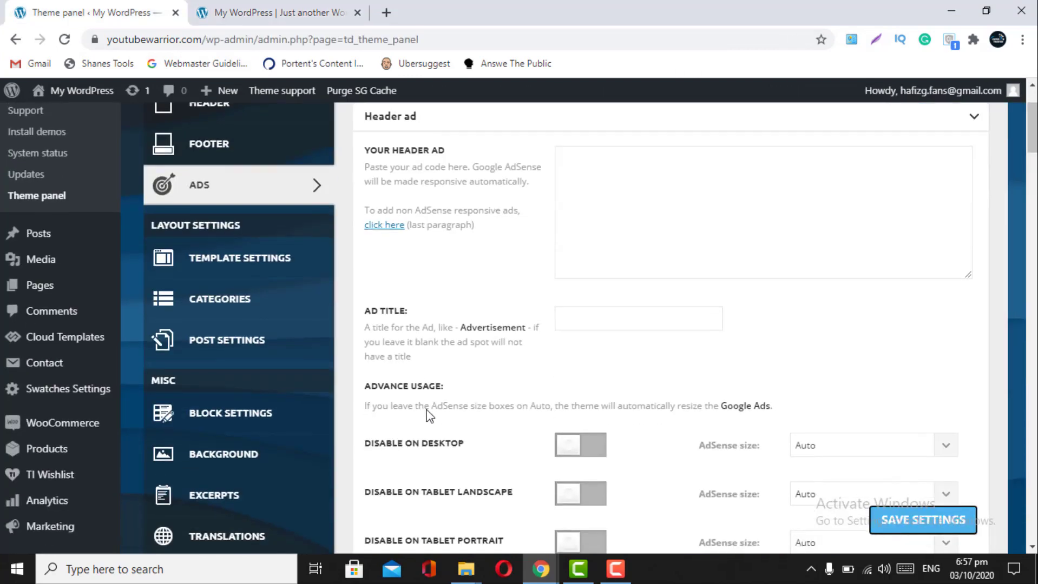
- Save the theme panel settings again and return to the Theme panel tab
{"action": "scroll", "coordinate": [429, 414], "scroll_direction": "up", "scroll_amount": 2}
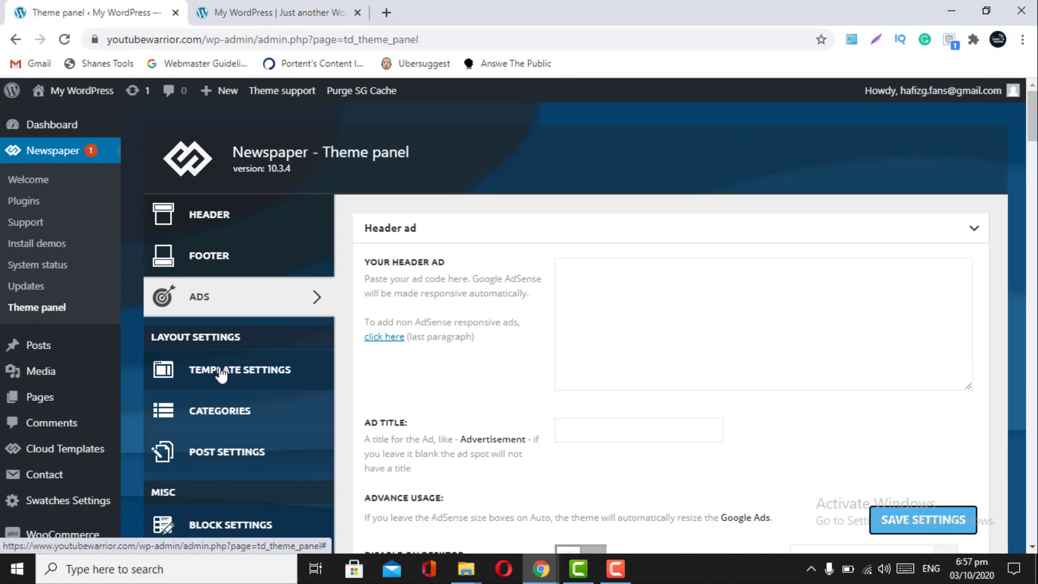
{"action": "scroll", "coordinate": [447, 387], "scroll_direction": "down", "scroll_amount": 10}
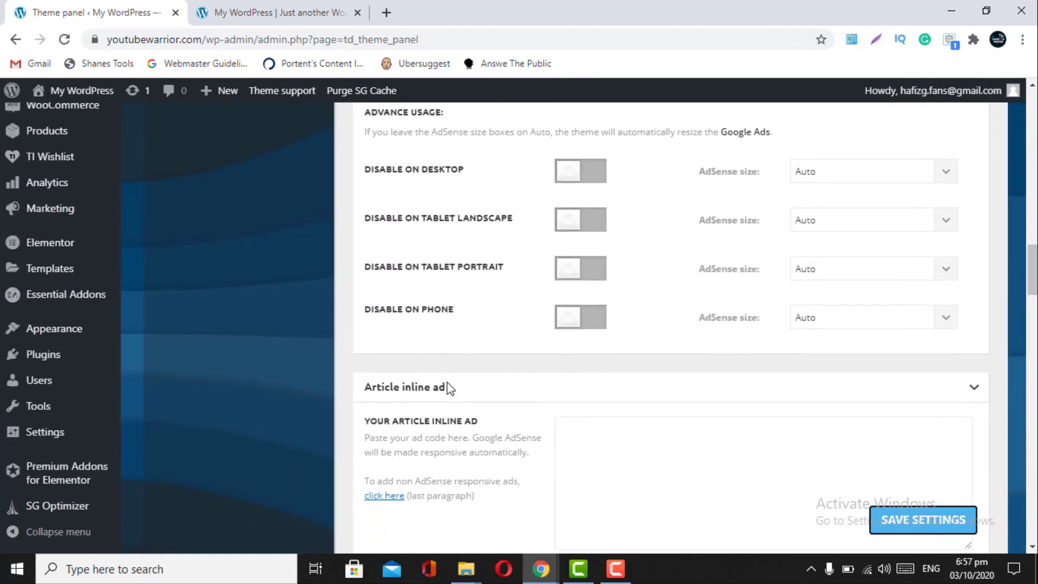
{"action": "scroll", "coordinate": [449, 388], "scroll_direction": "up", "scroll_amount": 4}
{"action": "scroll", "coordinate": [447, 387], "scroll_direction": "up", "scroll_amount": 10}
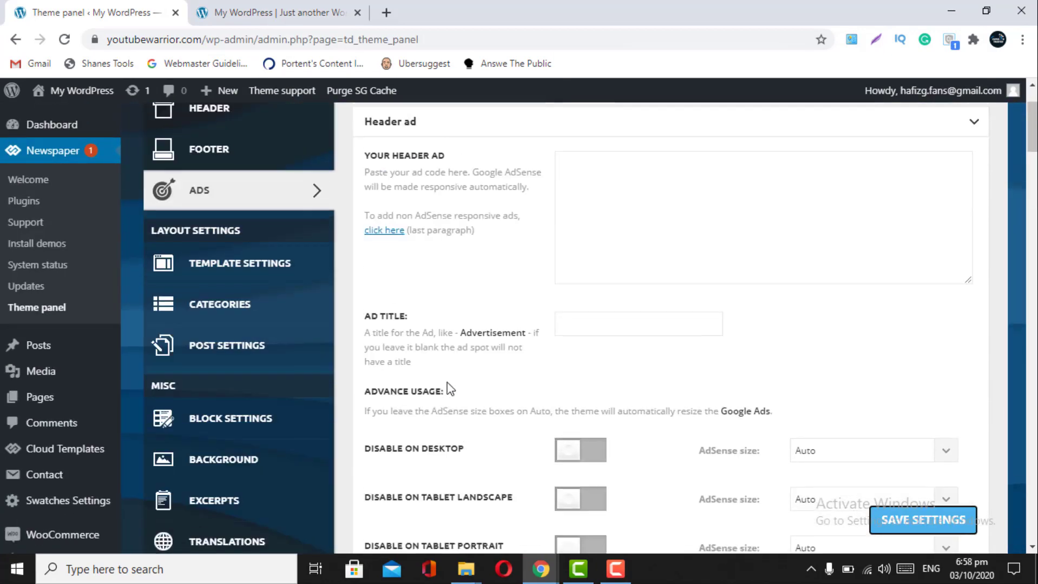
{"action": "scroll", "coordinate": [449, 386], "scroll_direction": "up", "scroll_amount": 2}
{"action": "scroll", "coordinate": [449, 387], "scroll_direction": "down", "scroll_amount": 3}
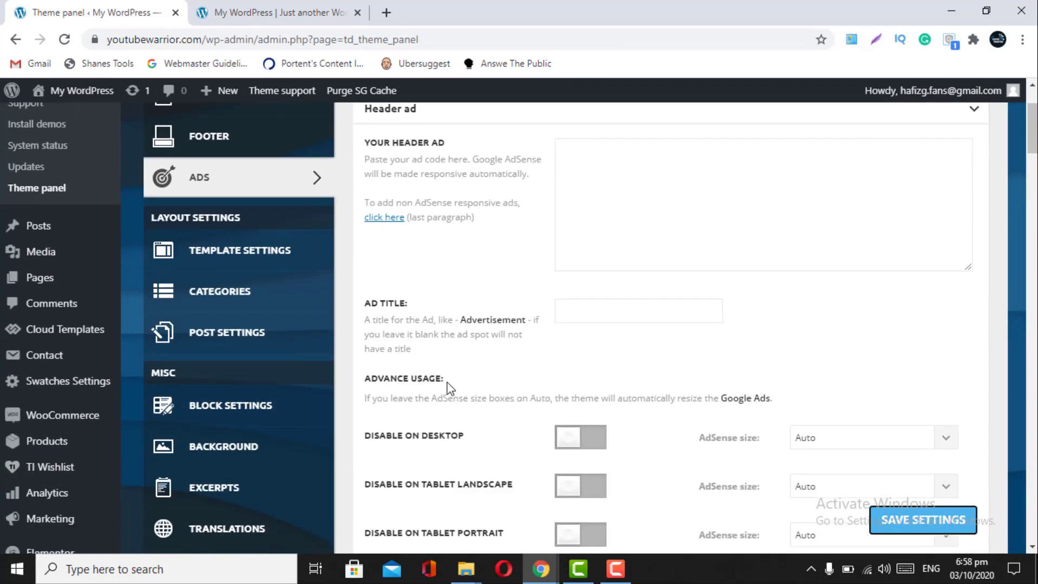
{"action": "scroll", "coordinate": [504, 396], "scroll_direction": "down", "scroll_amount": 1}
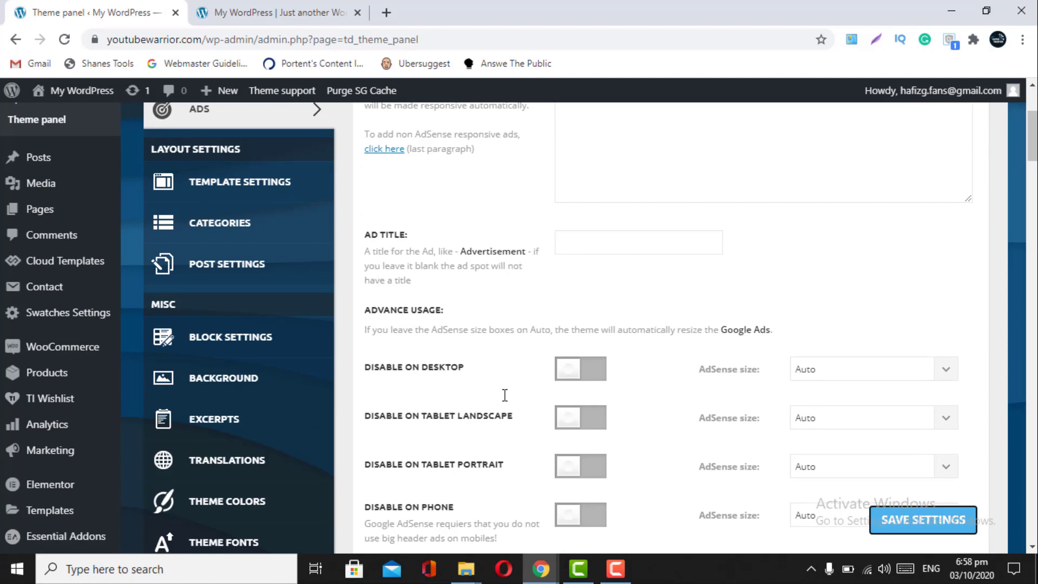
{"action": "scroll", "coordinate": [505, 396], "scroll_direction": "down", "scroll_amount": 1}
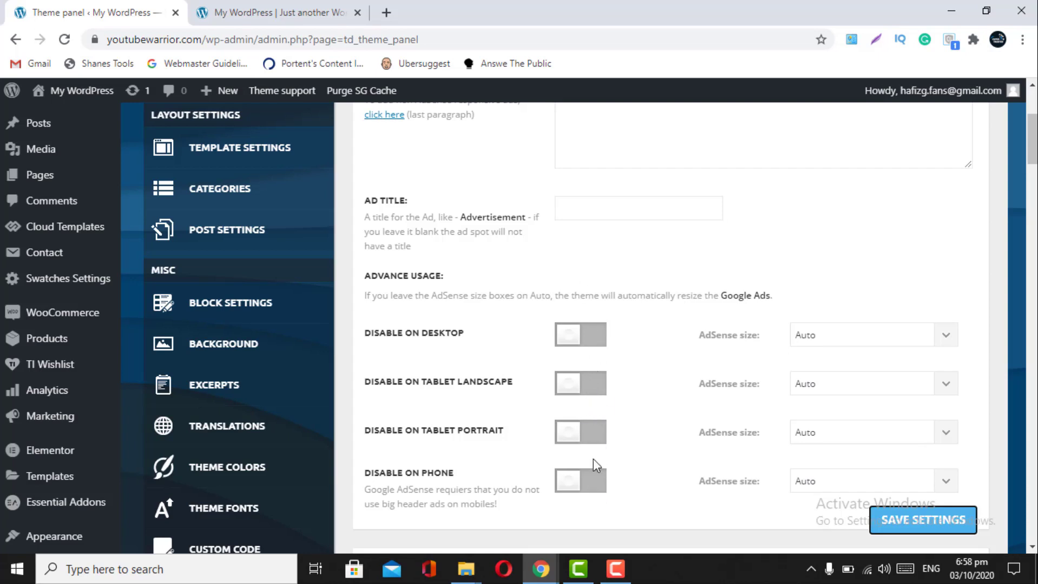
{"action": "scroll", "coordinate": [654, 408], "scroll_direction": "down", "scroll_amount": 5}
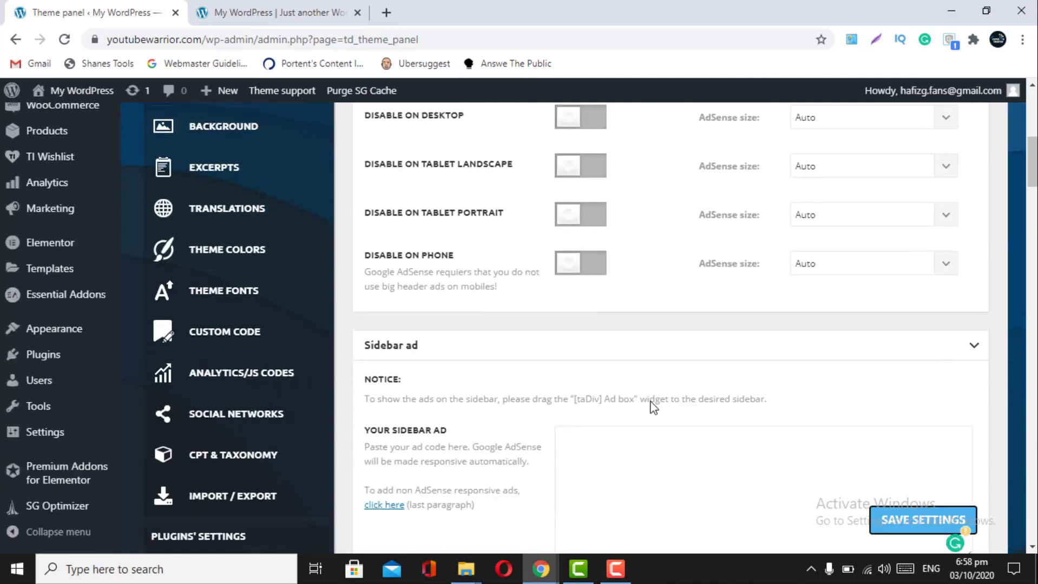
{"action": "left_click", "coordinate": [912, 528]}
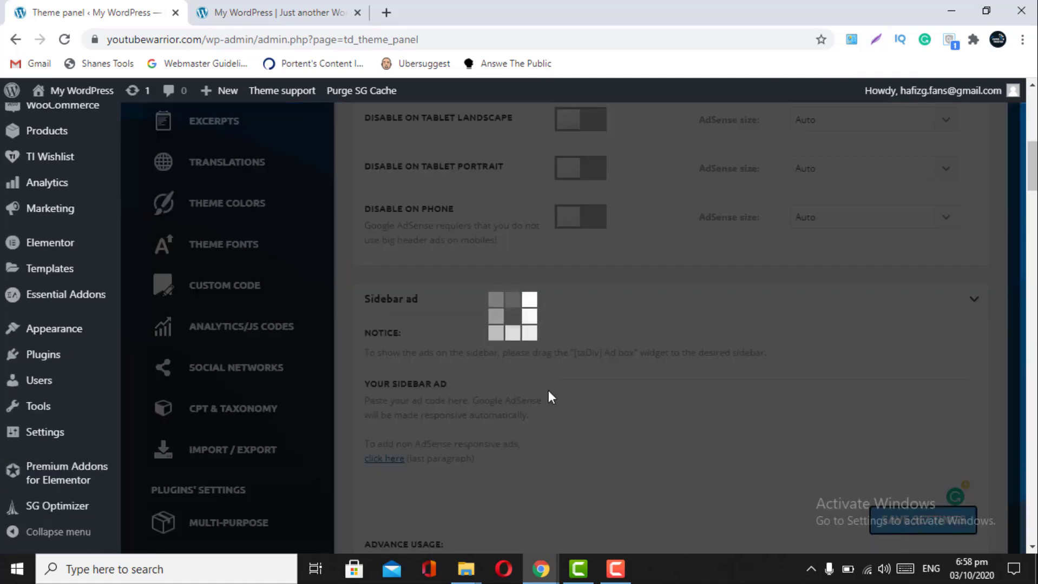
{"action": "scroll", "coordinate": [514, 381], "scroll_direction": "up", "scroll_amount": 3}
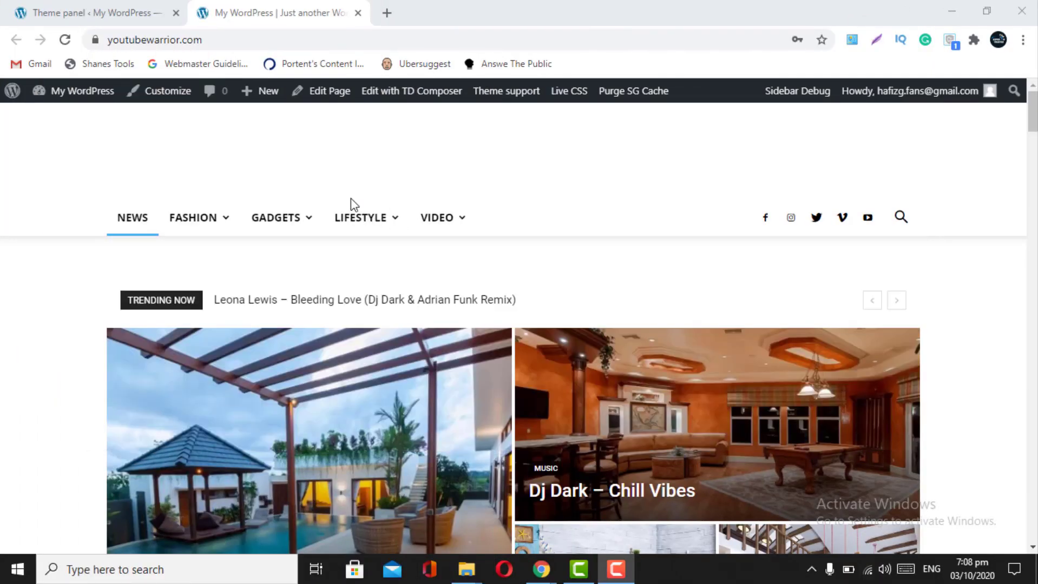
{"action": "left_click", "coordinate": [42, 9]}
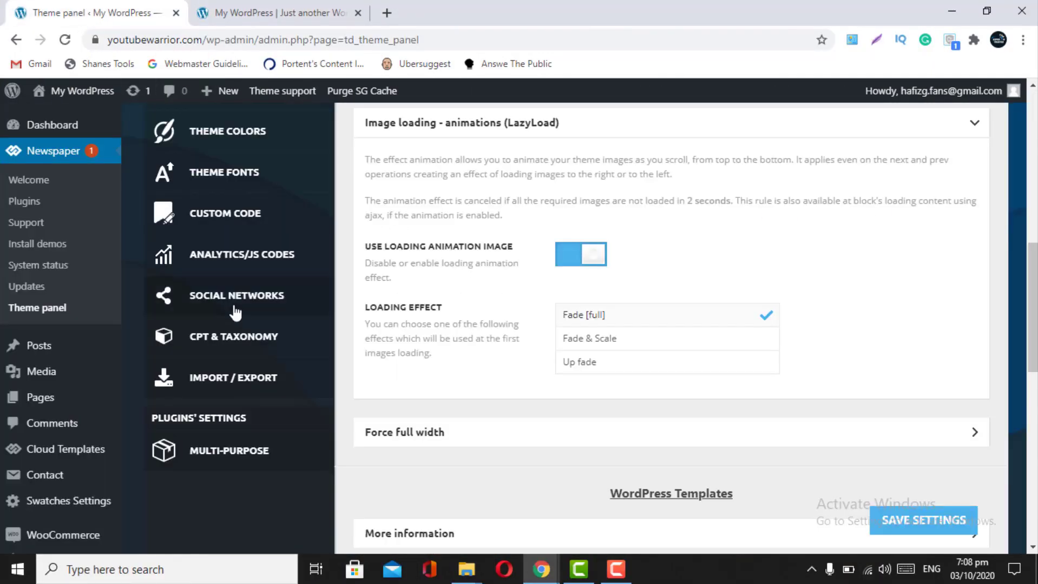
- Look through the Smart sidebar options, then leave Breadcrumbs expanded and bring up the front page
{"action": "scroll", "coordinate": [465, 384], "scroll_direction": "up", "scroll_amount": 4}
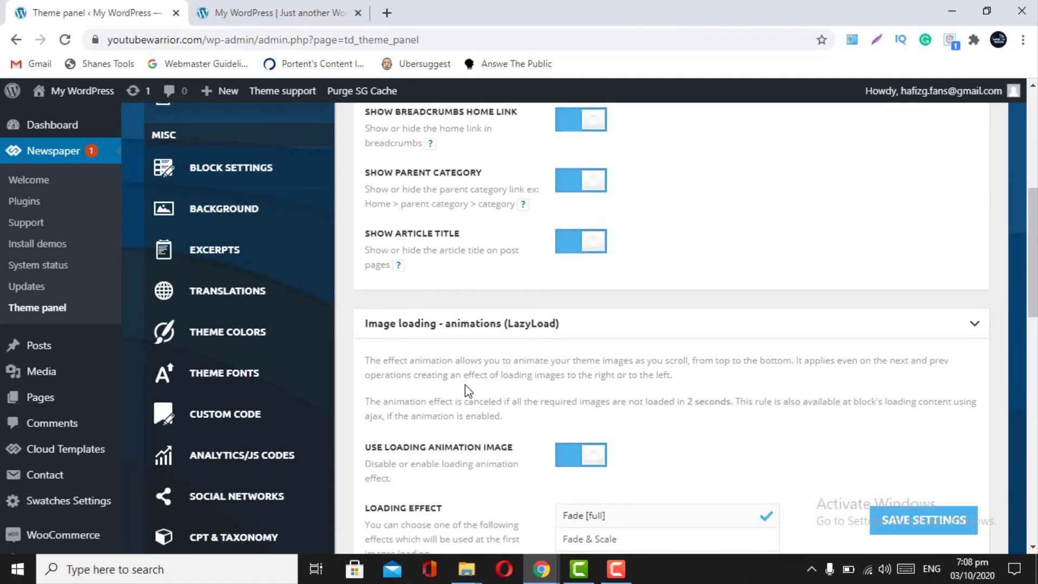
{"action": "scroll", "coordinate": [217, 280], "scroll_direction": "up", "scroll_amount": 6}
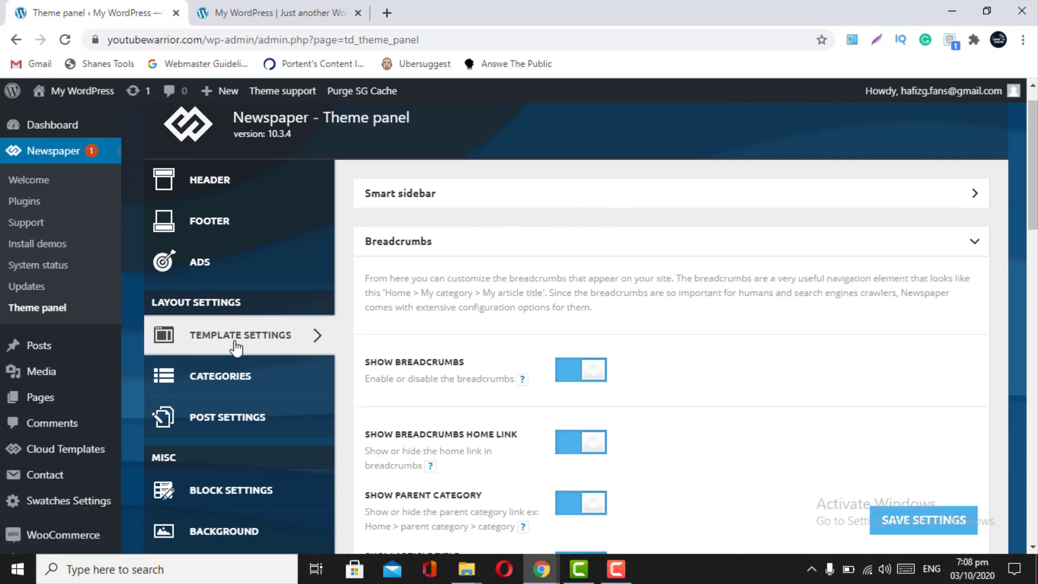
{"action": "left_click", "coordinate": [685, 198]}
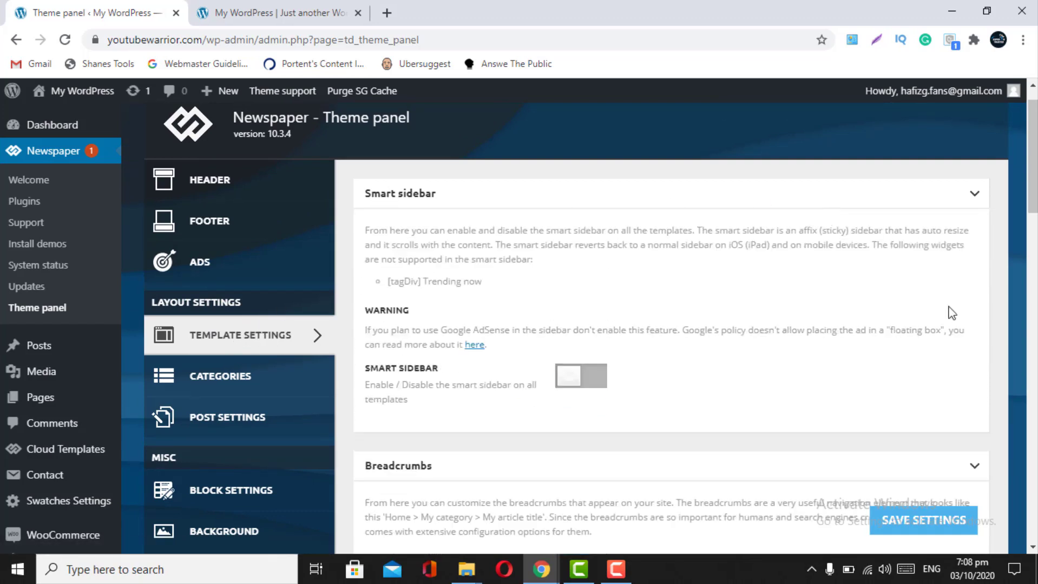
{"action": "left_click", "coordinate": [974, 468]}
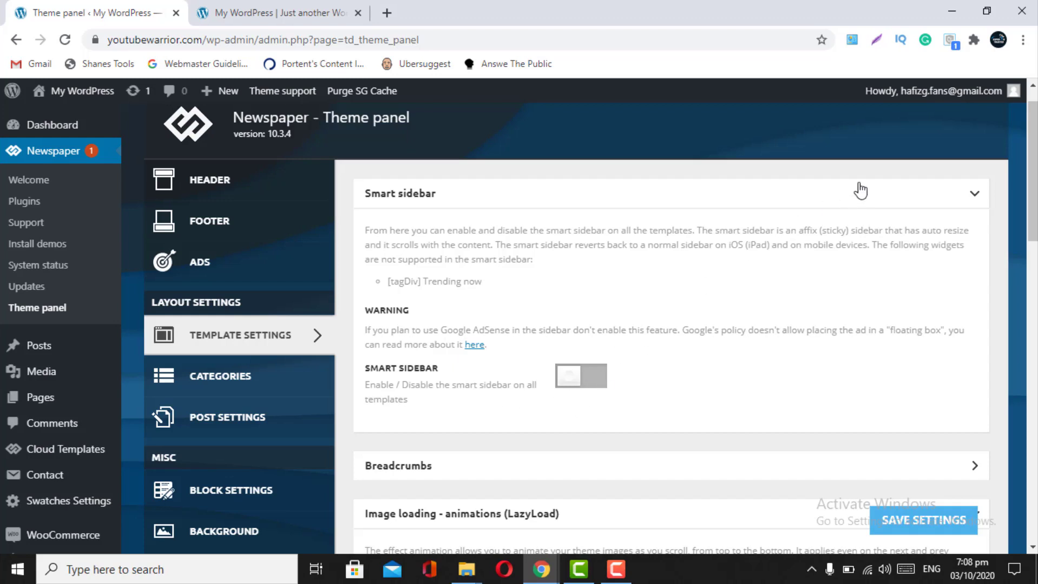
{"action": "left_click", "coordinate": [968, 193]}
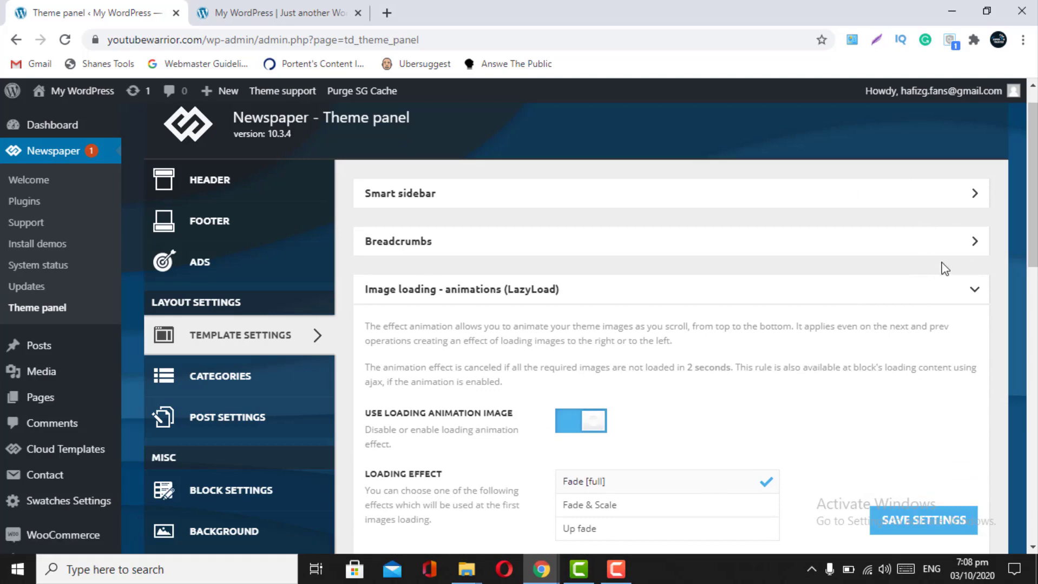
{"action": "left_click", "coordinate": [973, 251]}
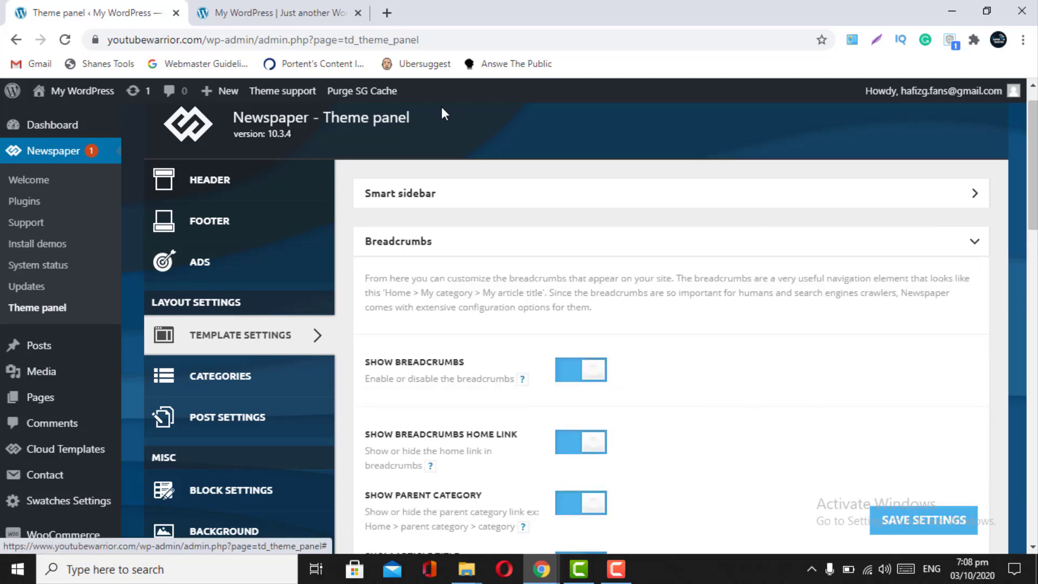
{"action": "left_click", "coordinate": [271, 13]}
- Open 'The Next Wave of Superheroes' from the FASHION mega menu, then return to the theme panel
{"action": "mouse_move", "coordinate": [180, 227]}
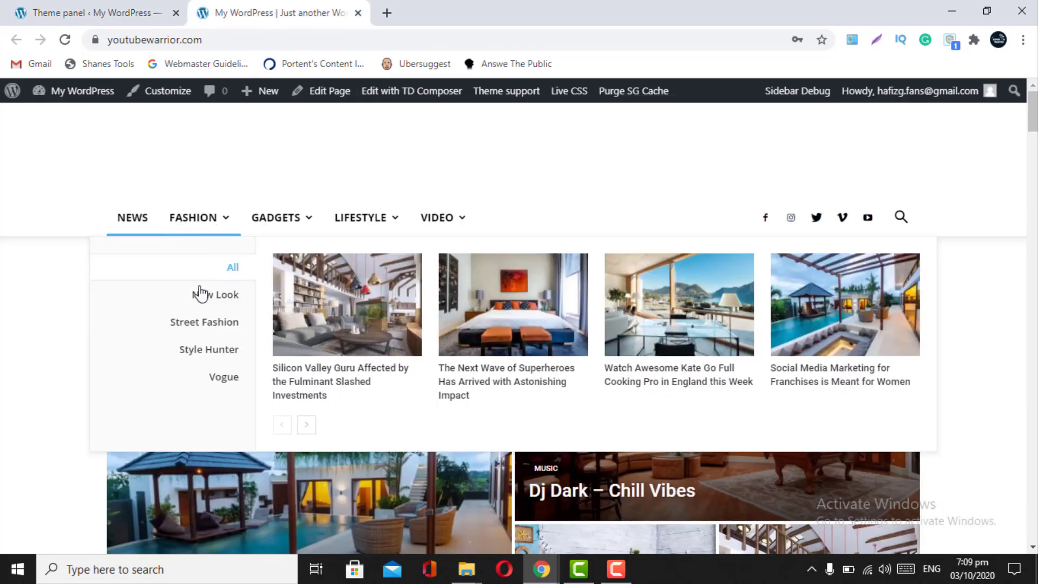
{"action": "mouse_move", "coordinate": [199, 294]}
{"action": "left_click", "coordinate": [325, 387]}
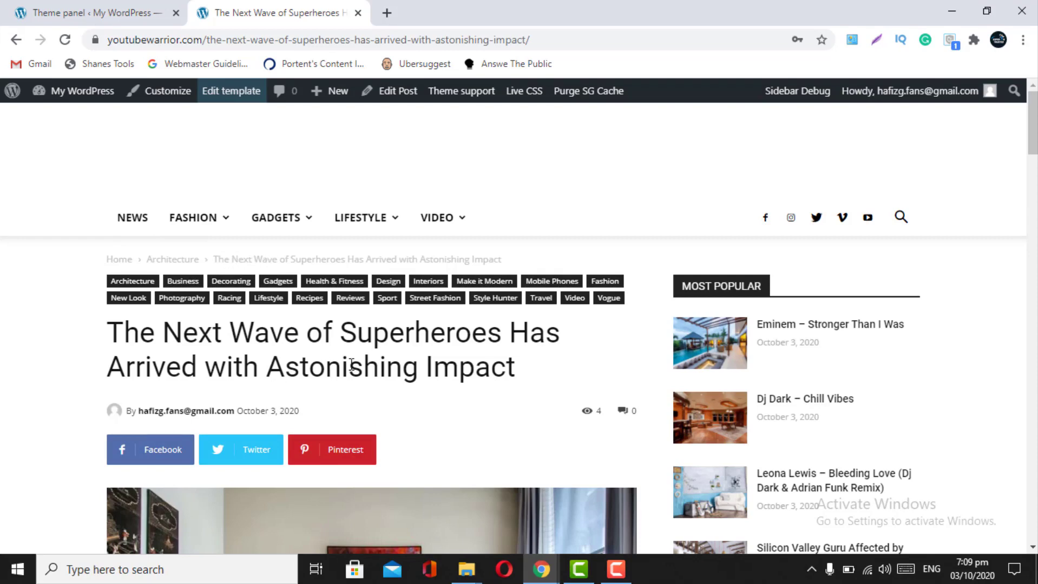
{"action": "left_click", "coordinate": [98, 12]}
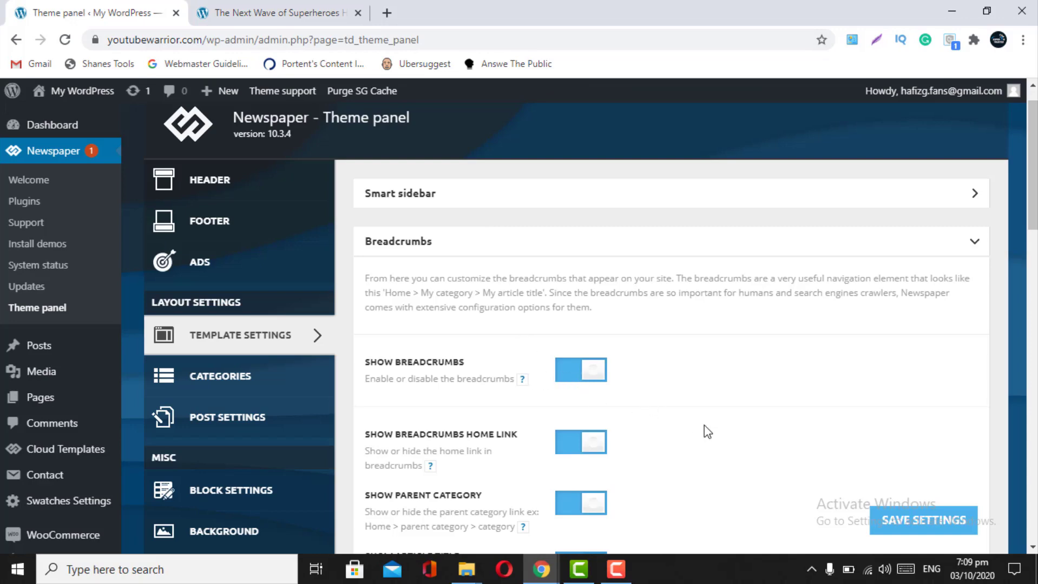
- Save the theme settings again and scroll through the open post to recheck it
{"action": "scroll", "coordinate": [704, 426], "scroll_direction": "down", "scroll_amount": 3}
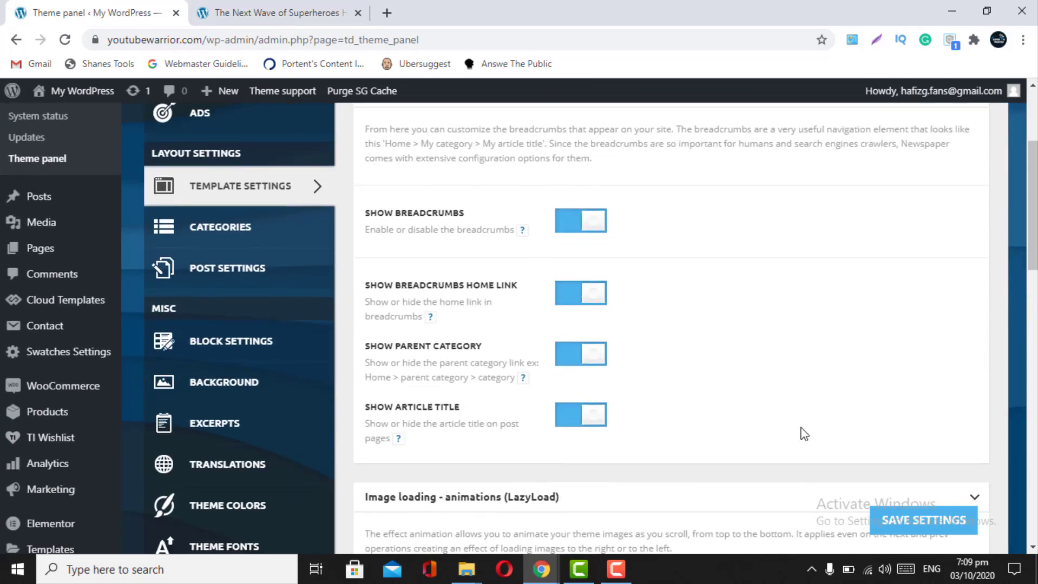
{"action": "left_click", "coordinate": [913, 523]}
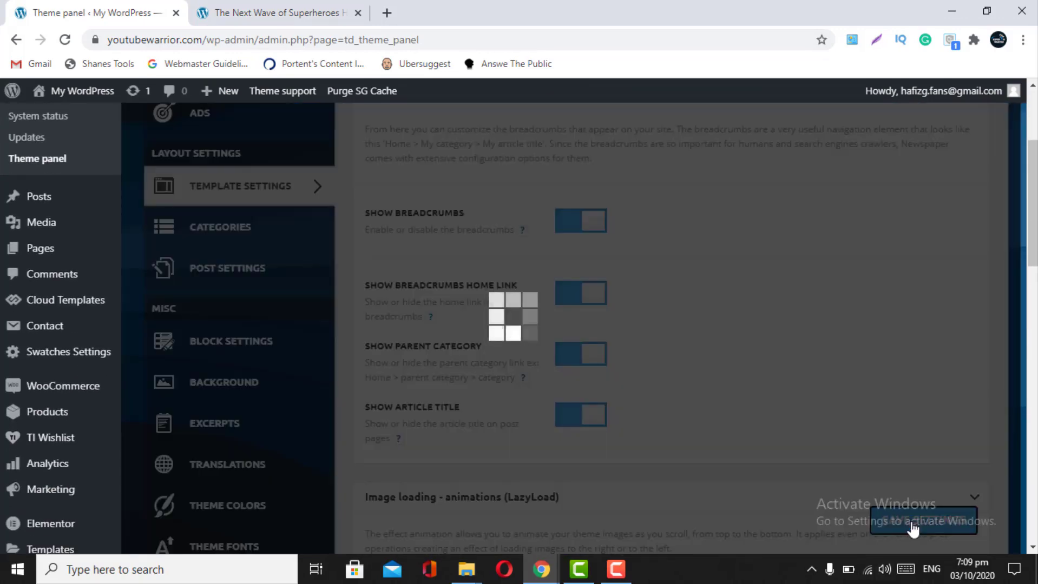
{"action": "scroll", "coordinate": [913, 530], "scroll_direction": "down", "scroll_amount": 2}
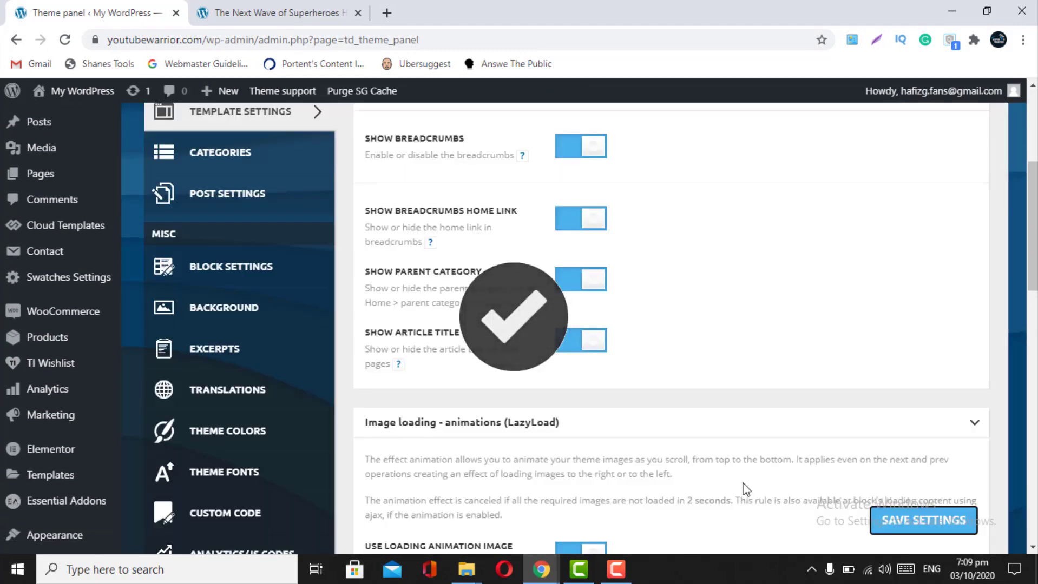
{"action": "scroll", "coordinate": [746, 490], "scroll_direction": "down", "scroll_amount": 2}
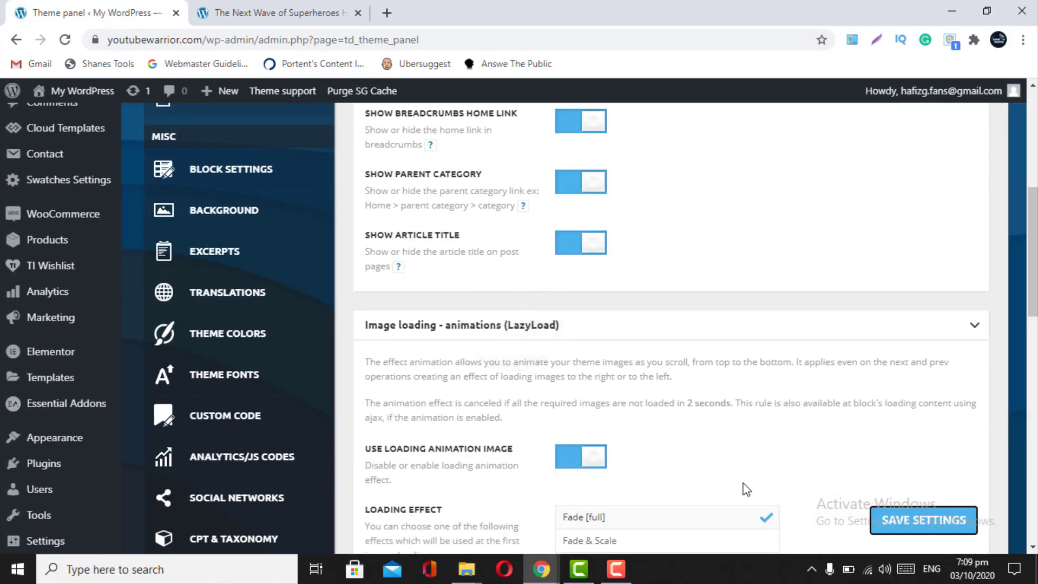
{"action": "scroll", "coordinate": [836, 378], "scroll_direction": "down", "scroll_amount": 3}
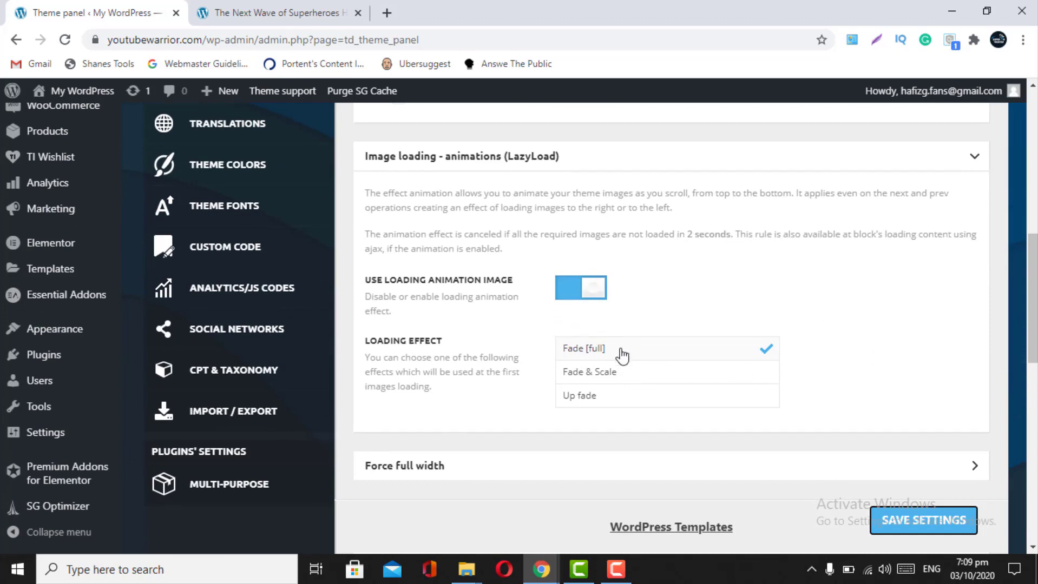
{"action": "left_click", "coordinate": [271, 12]}
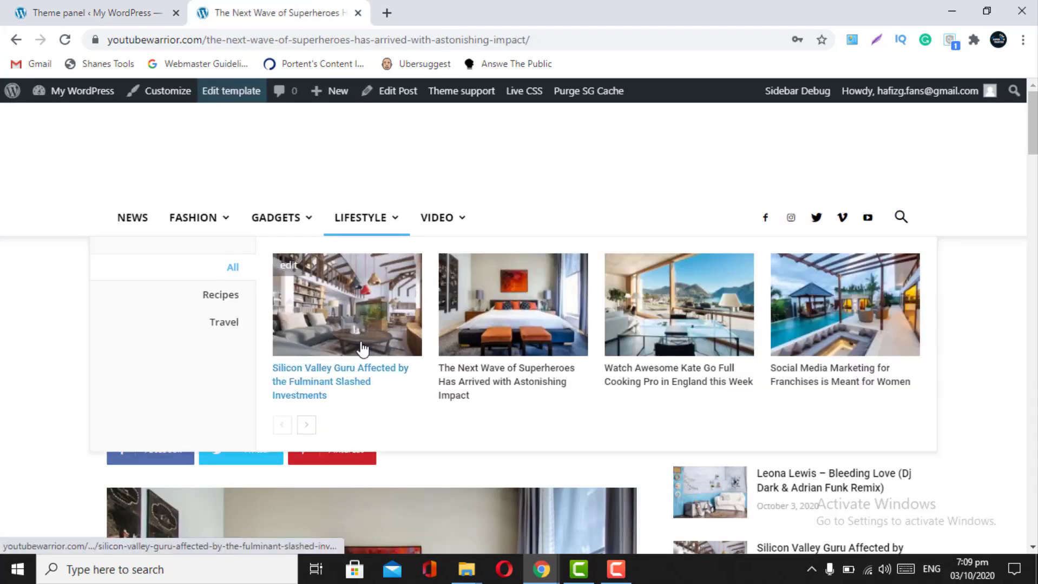
{"action": "scroll", "coordinate": [363, 349], "scroll_direction": "down", "scroll_amount": 7}
{"action": "scroll", "coordinate": [362, 349], "scroll_direction": "down", "scroll_amount": 18}
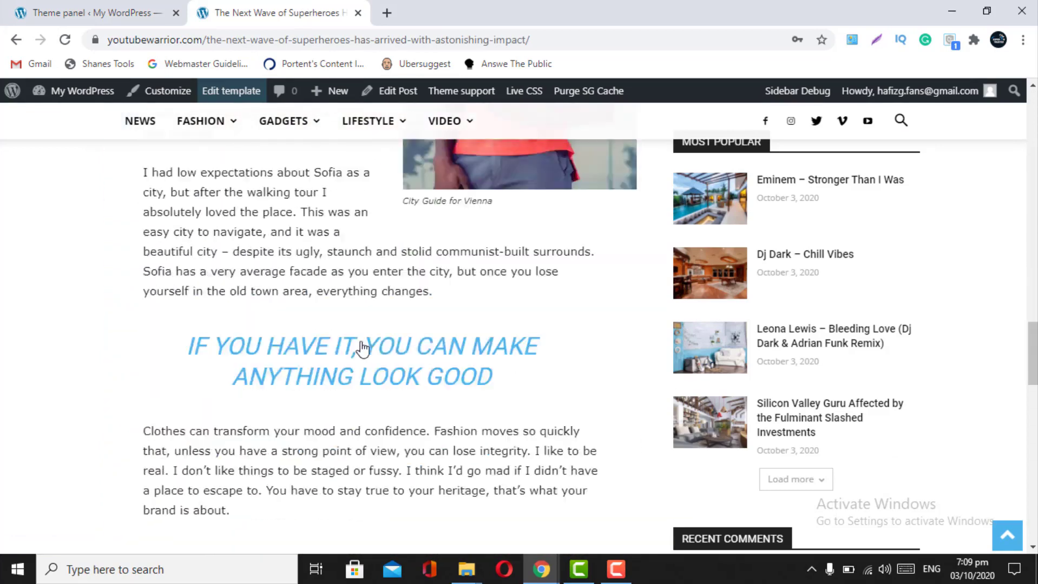
{"action": "scroll", "coordinate": [362, 349], "scroll_direction": "down", "scroll_amount": 9}
{"action": "left_click", "coordinate": [102, 3]}
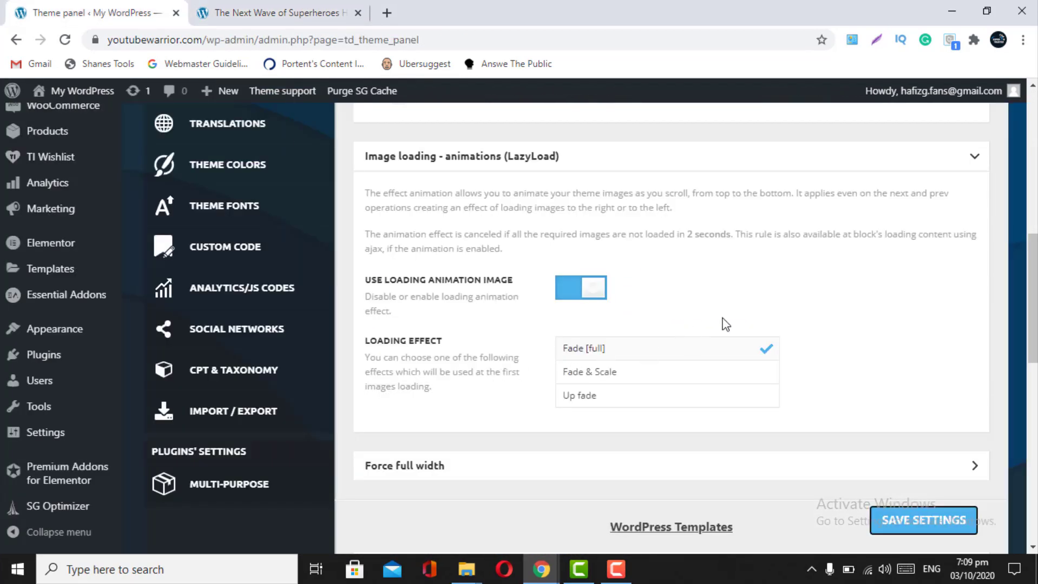
- Collapse LazyLoad and review the Force full width options, all left at No stretch
{"action": "left_click", "coordinate": [969, 156]}
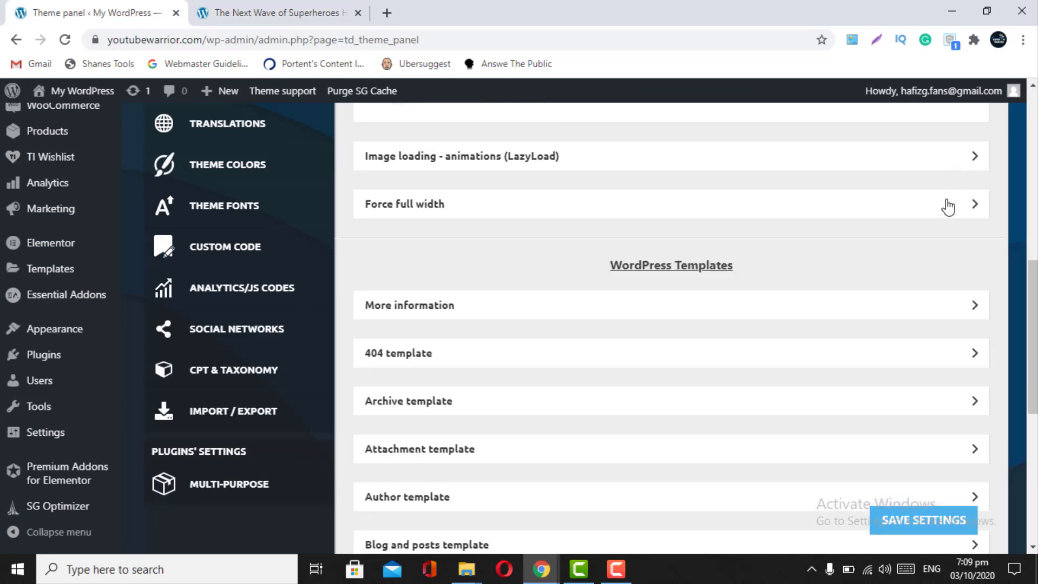
{"action": "left_click", "coordinate": [960, 215]}
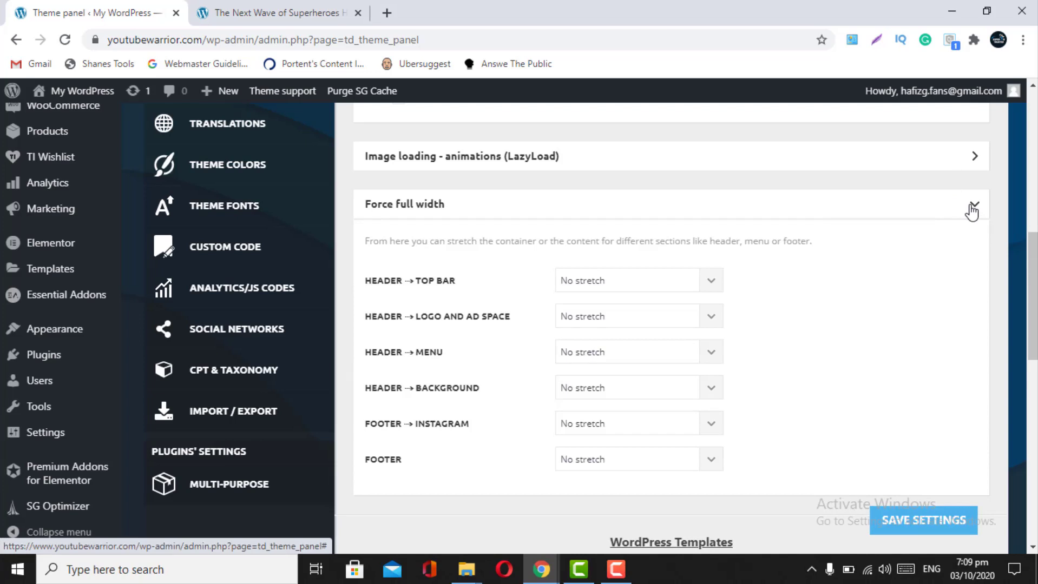
{"action": "left_click", "coordinate": [972, 211]}
- Set the General 404 Template to '- Theme Template -' and bring up the sample 404 link's options
{"action": "scroll", "coordinate": [971, 213], "scroll_direction": "down", "scroll_amount": 1}
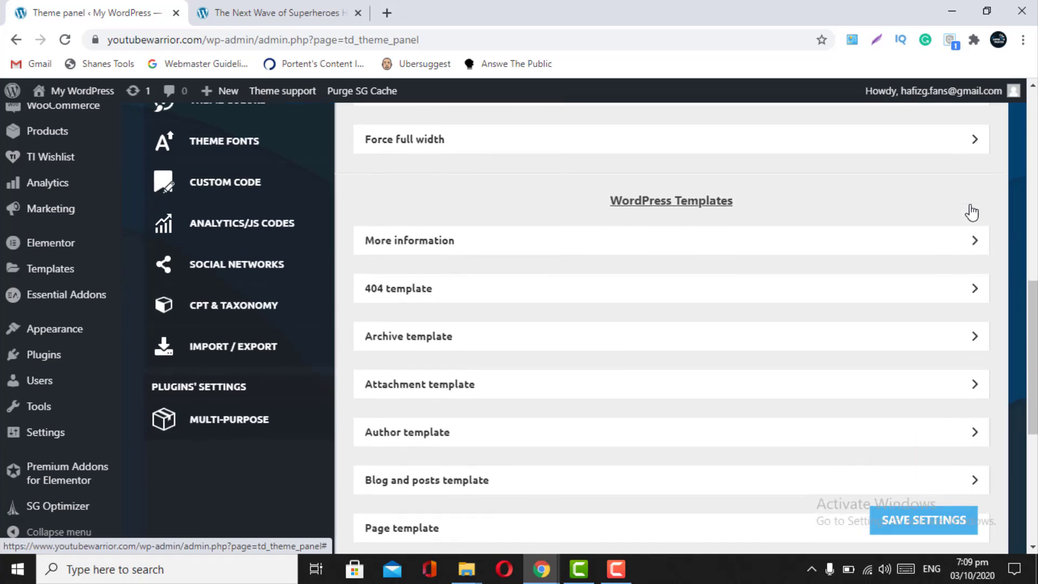
{"action": "left_click", "coordinate": [973, 242]}
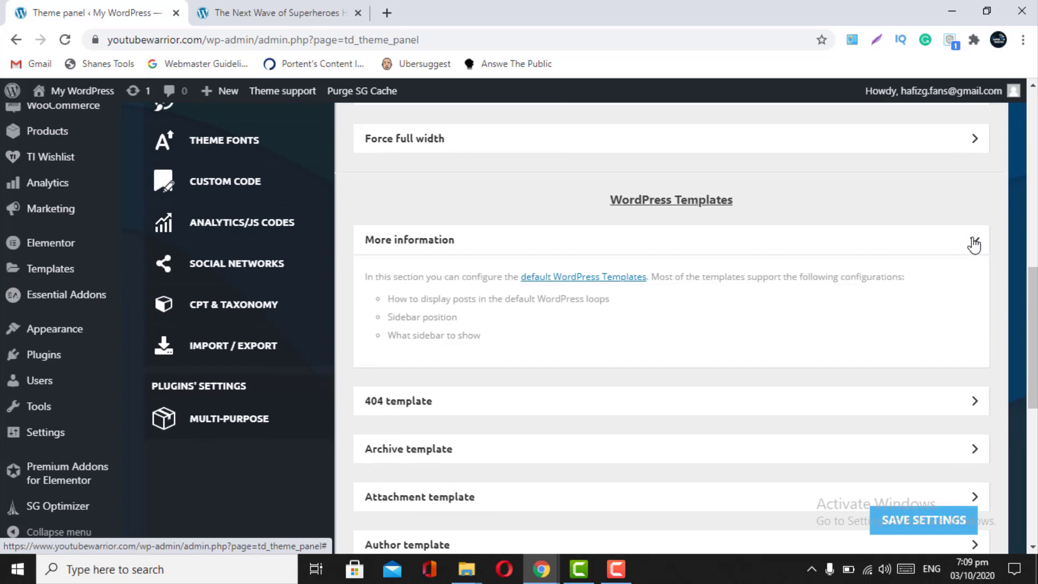
{"action": "left_click", "coordinate": [974, 244]}
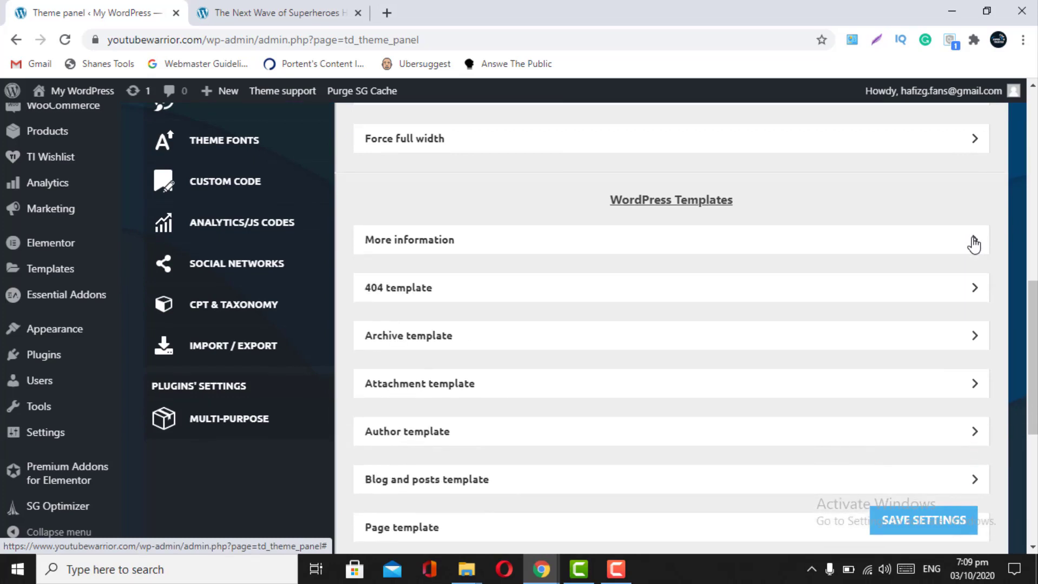
{"action": "left_click", "coordinate": [967, 302]}
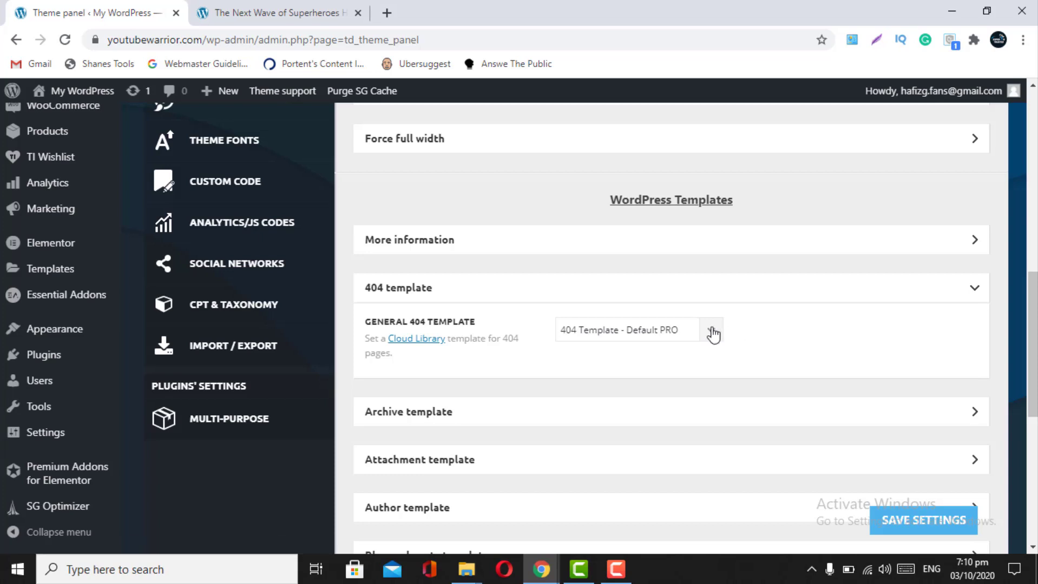
{"action": "left_click", "coordinate": [713, 333]}
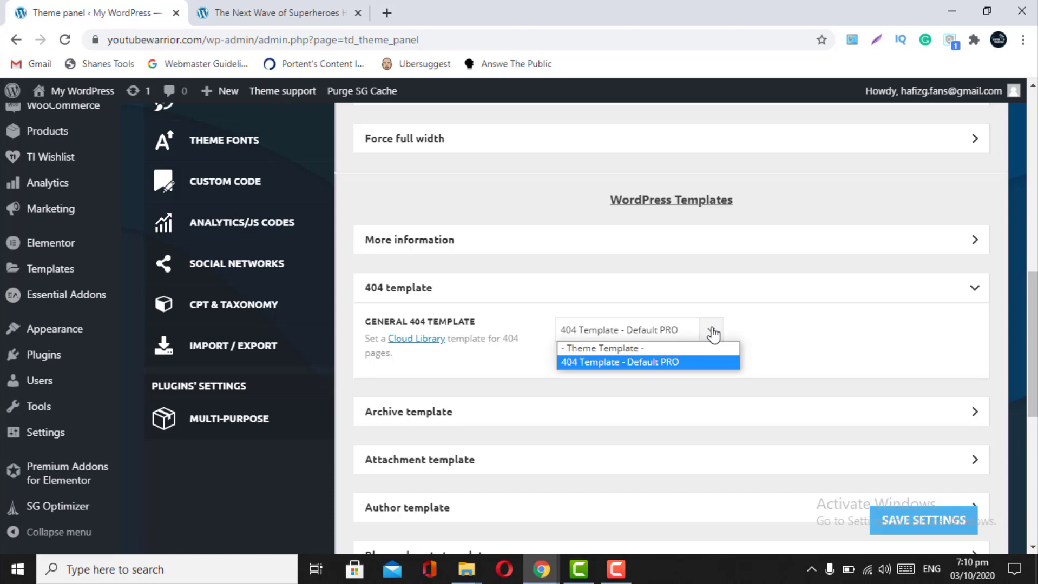
{"action": "left_click", "coordinate": [655, 370]}
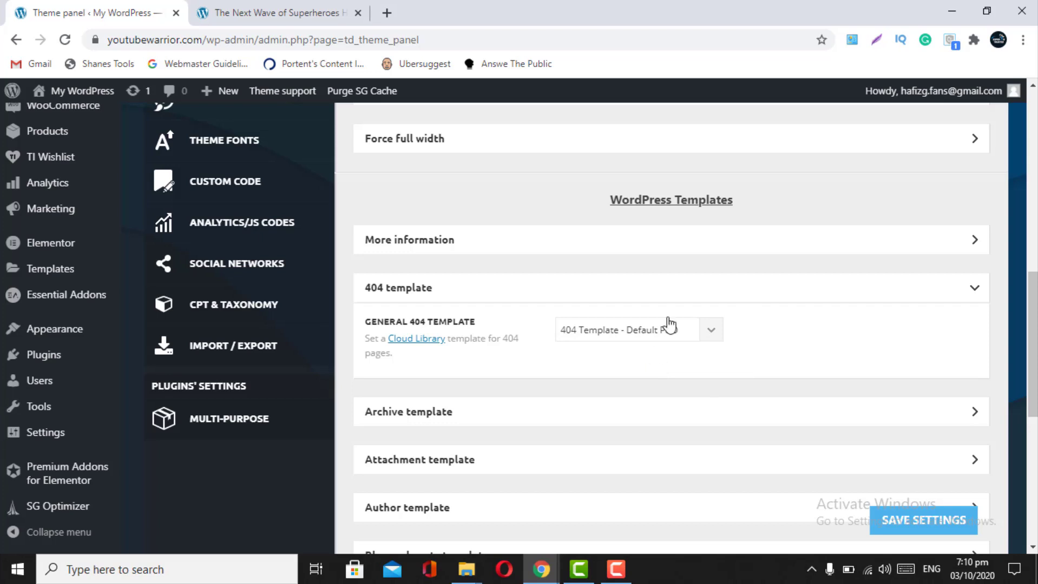
{"action": "left_click", "coordinate": [709, 330]}
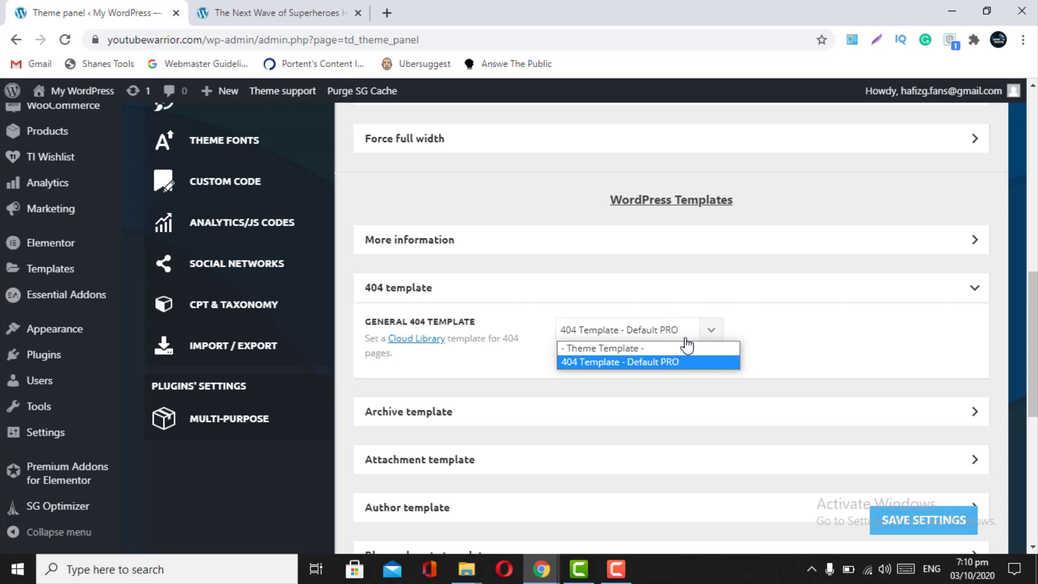
{"action": "left_click", "coordinate": [608, 350]}
{"action": "scroll", "coordinate": [477, 436], "scroll_direction": "down", "scroll_amount": 1}
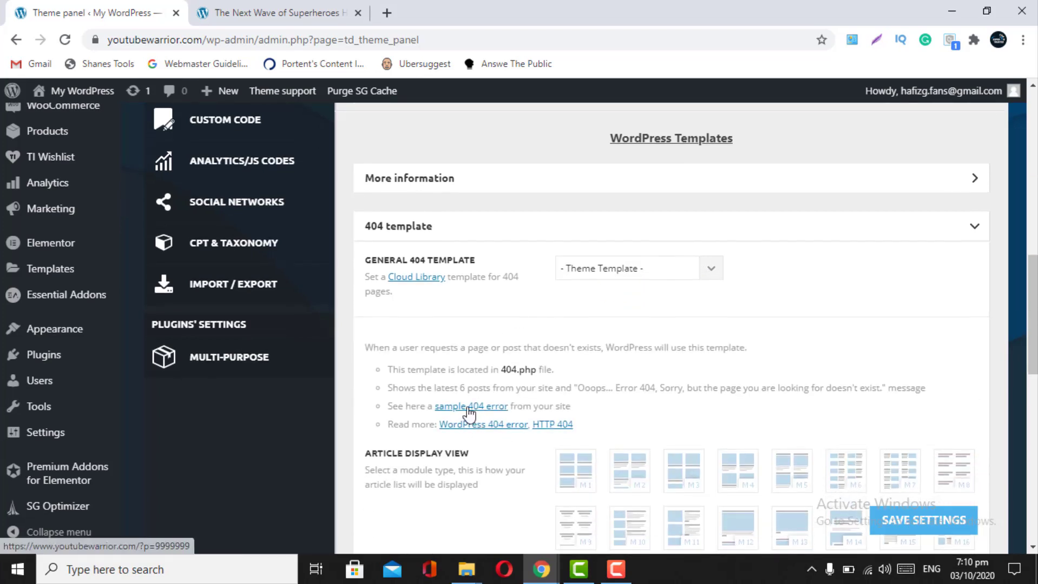
{"action": "right_click", "coordinate": [471, 407]}
- Open the sample 404 error page in a new tab and scroll through it
{"action": "left_click", "coordinate": [485, 421]}
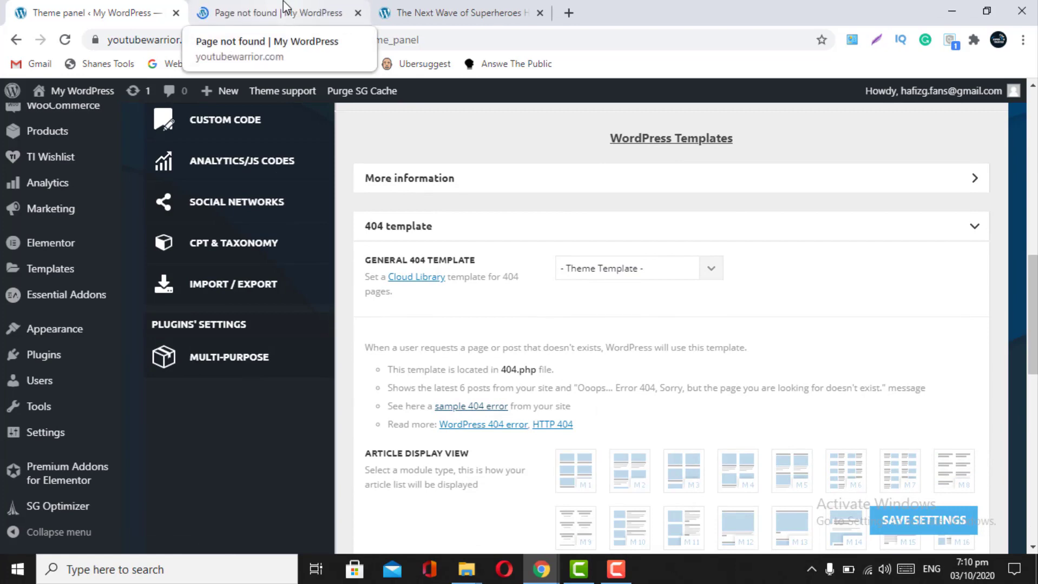
{"action": "left_click", "coordinate": [292, 13]}
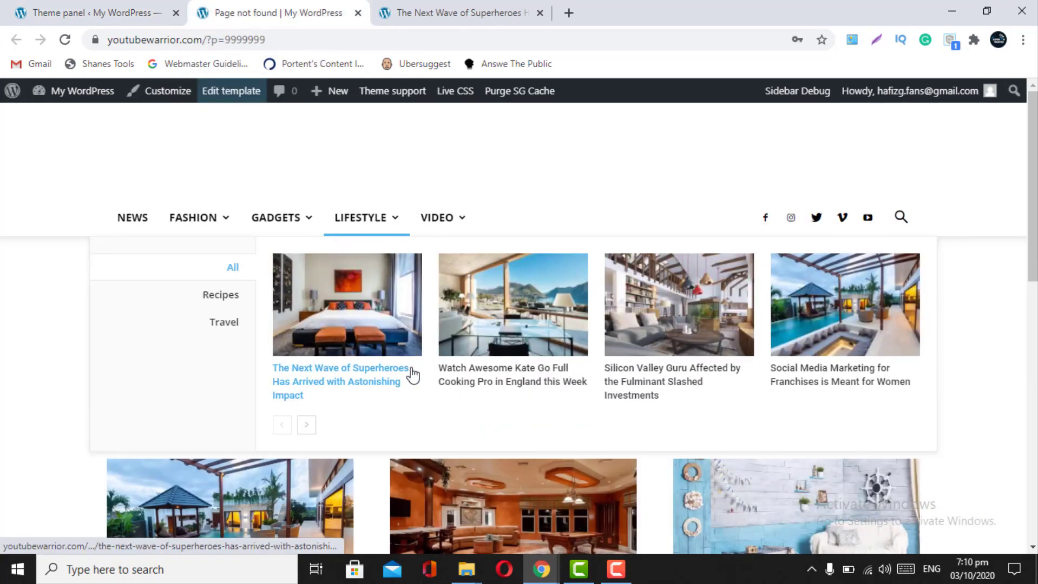
{"action": "scroll", "coordinate": [371, 483], "scroll_direction": "down", "scroll_amount": 5}
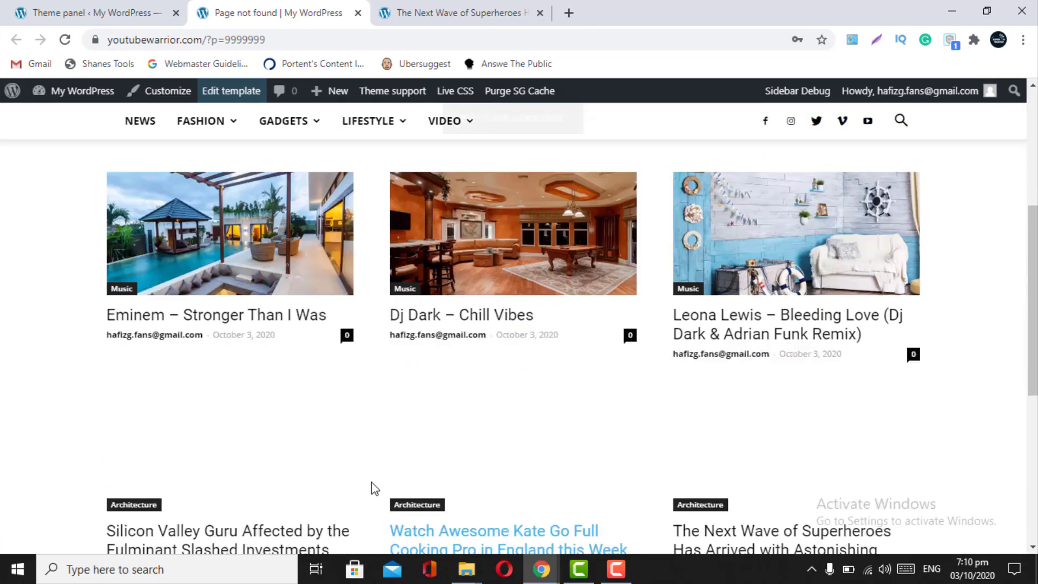
{"action": "scroll", "coordinate": [371, 486], "scroll_direction": "up", "scroll_amount": 2}
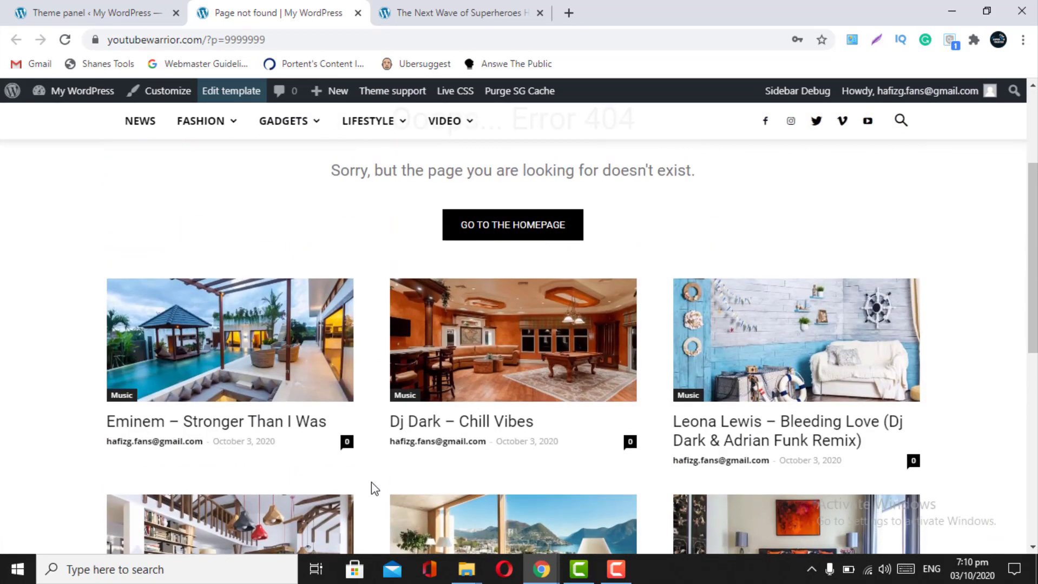
{"action": "scroll", "coordinate": [371, 483], "scroll_direction": "up", "scroll_amount": 3}
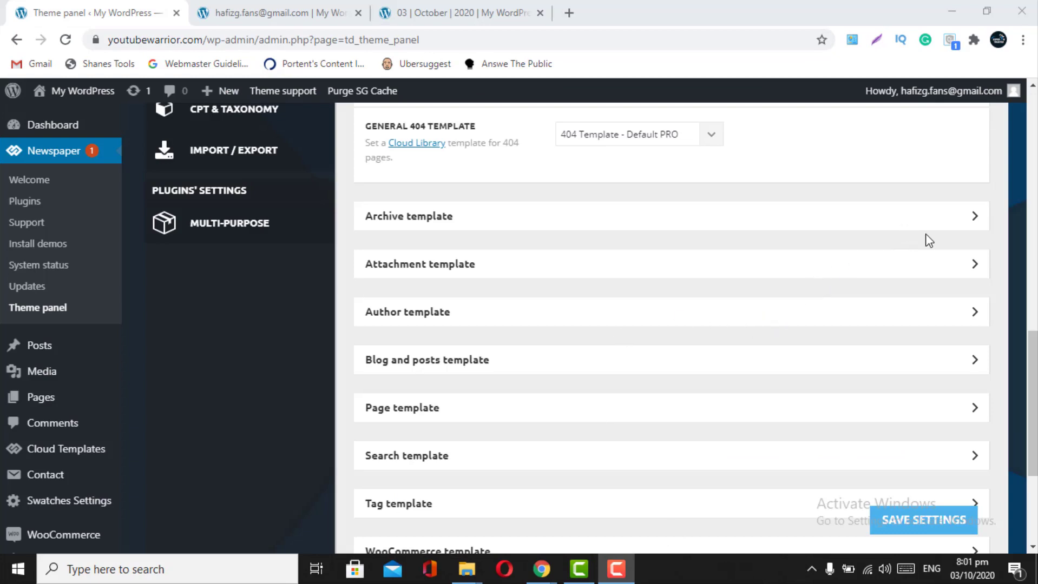
- Expand the Archive template settings and keep '- Theme Template -' as the archive template
{"action": "left_click", "coordinate": [964, 230]}
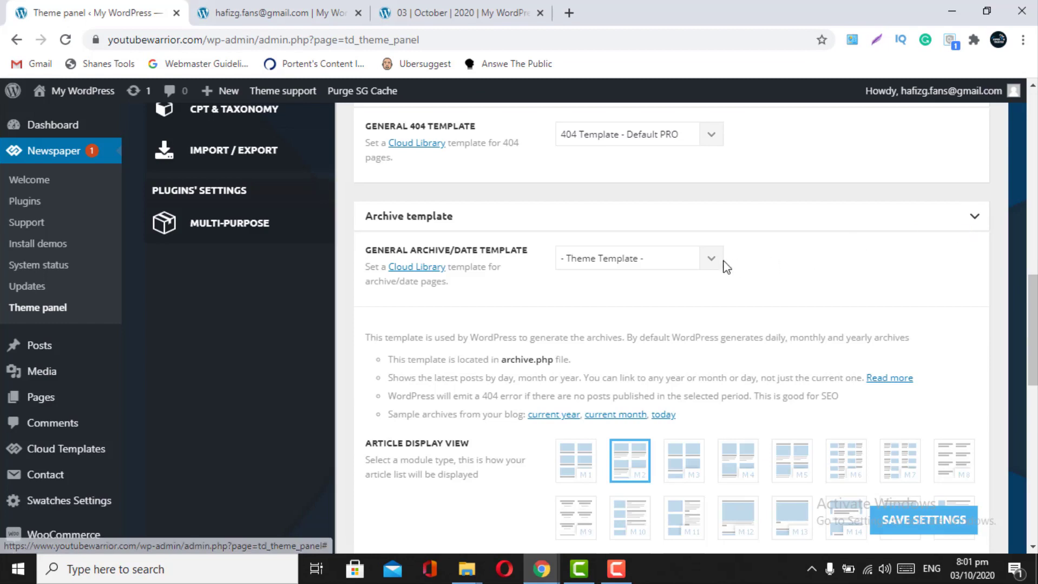
{"action": "left_click", "coordinate": [709, 260]}
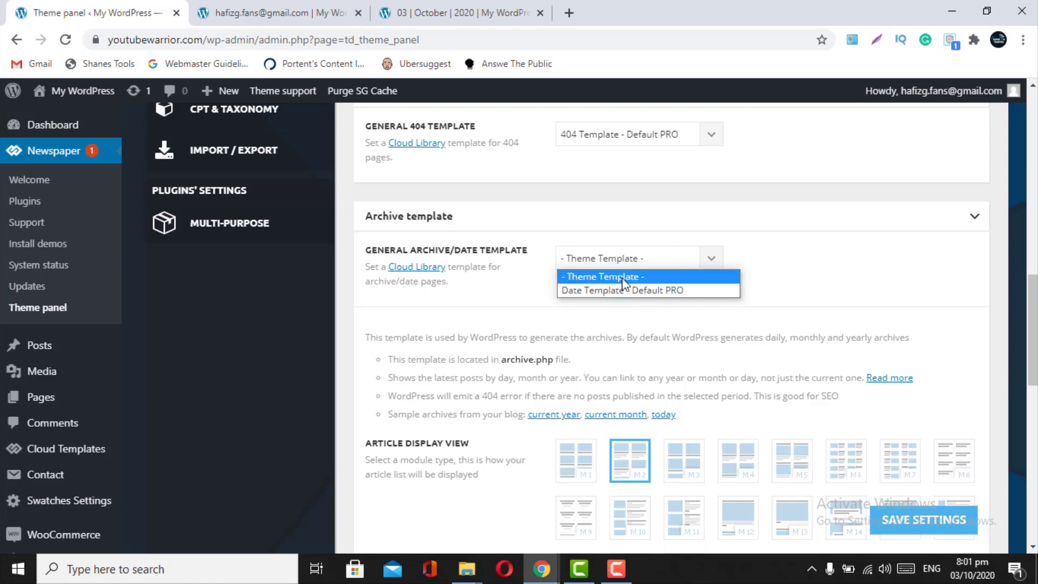
{"action": "left_click", "coordinate": [683, 329]}
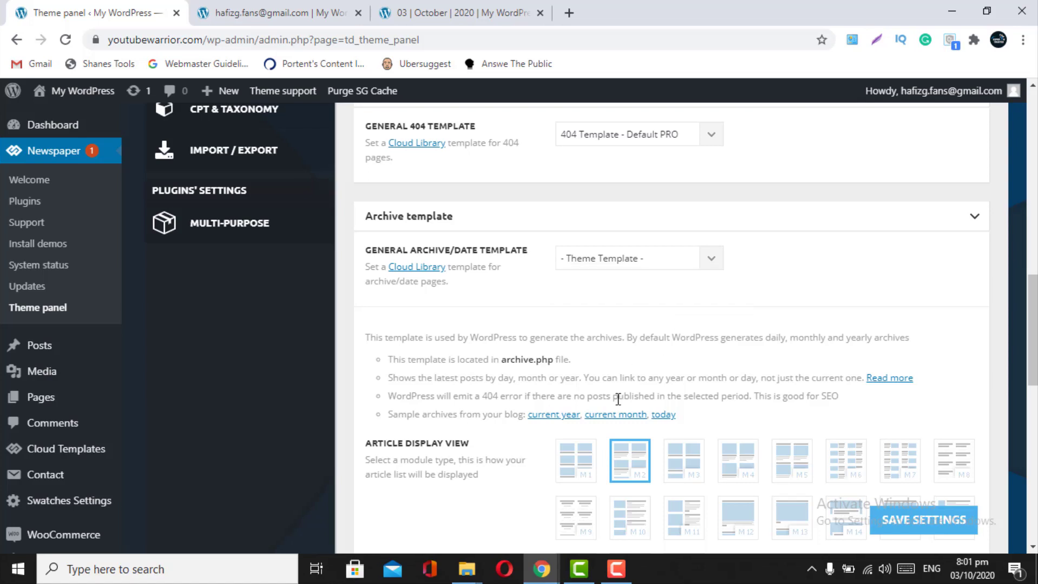
{"action": "scroll", "coordinate": [618, 399], "scroll_direction": "down", "scroll_amount": 1}
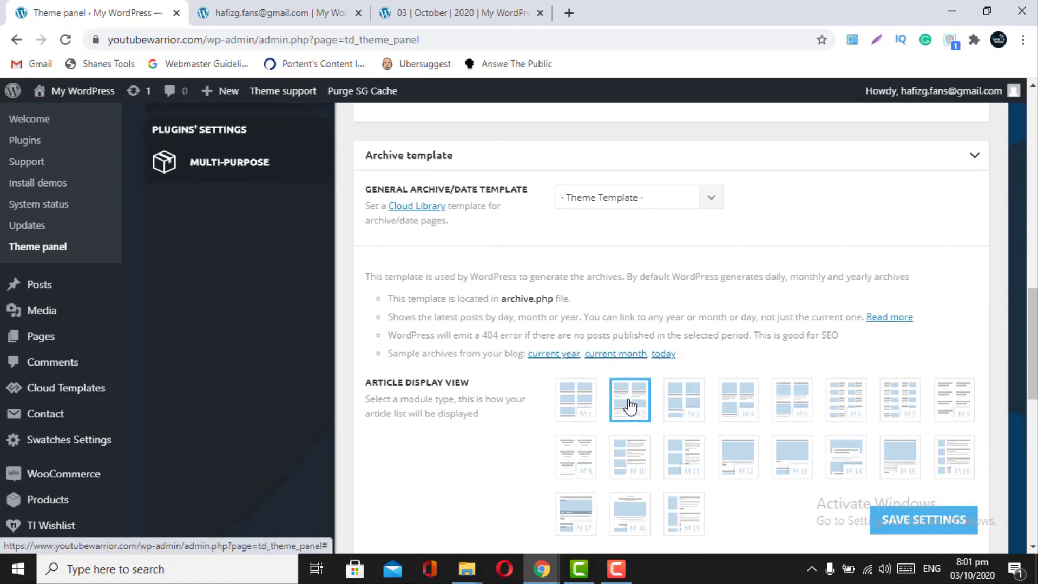
- Preview the October 2020 monthly archive in a new tab, closing extra tabs, then return to the panel
{"action": "left_click", "coordinate": [633, 357]}
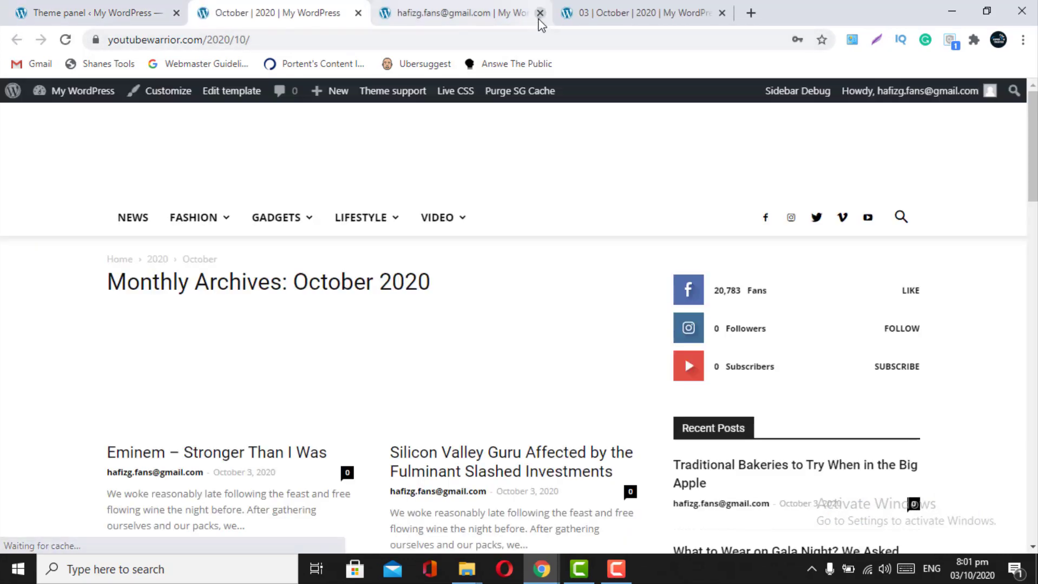
{"action": "left_click", "coordinate": [540, 15]}
{"action": "left_click", "coordinate": [539, 15]}
{"action": "mouse_move", "coordinate": [180, 306]}
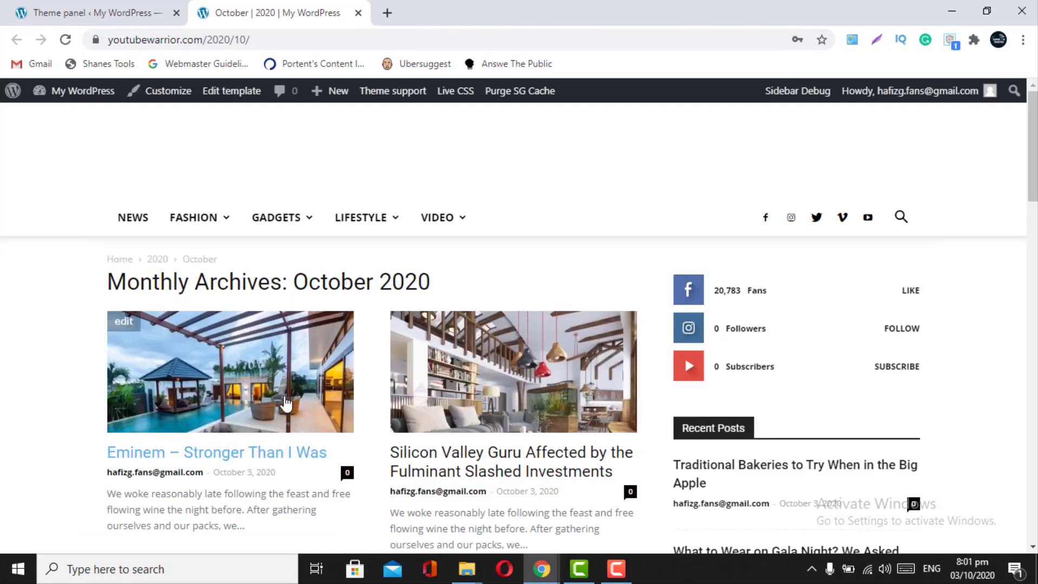
{"action": "scroll", "coordinate": [286, 403], "scroll_direction": "down", "scroll_amount": 10}
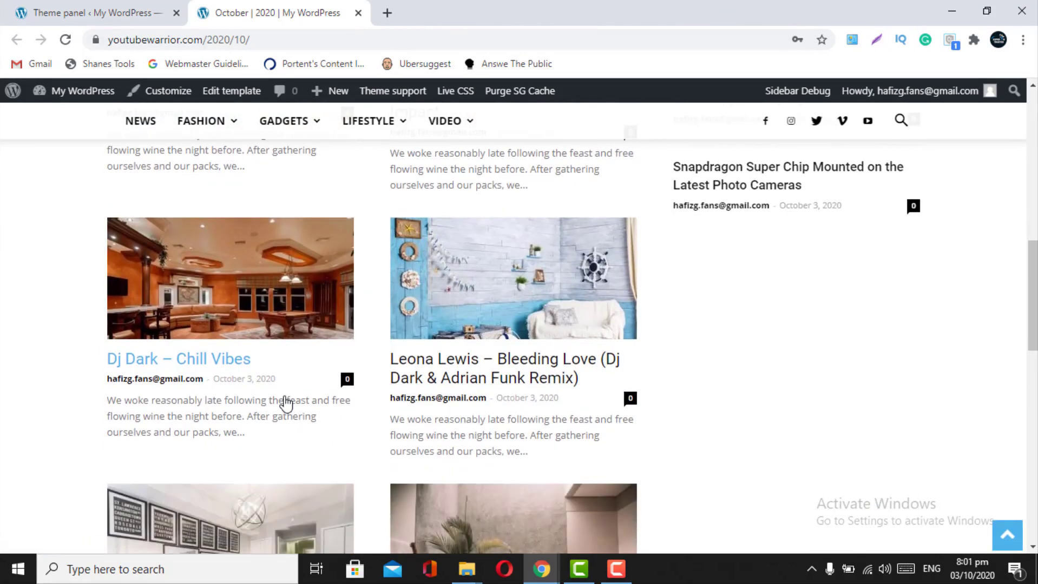
{"action": "left_click", "coordinate": [107, 7]}
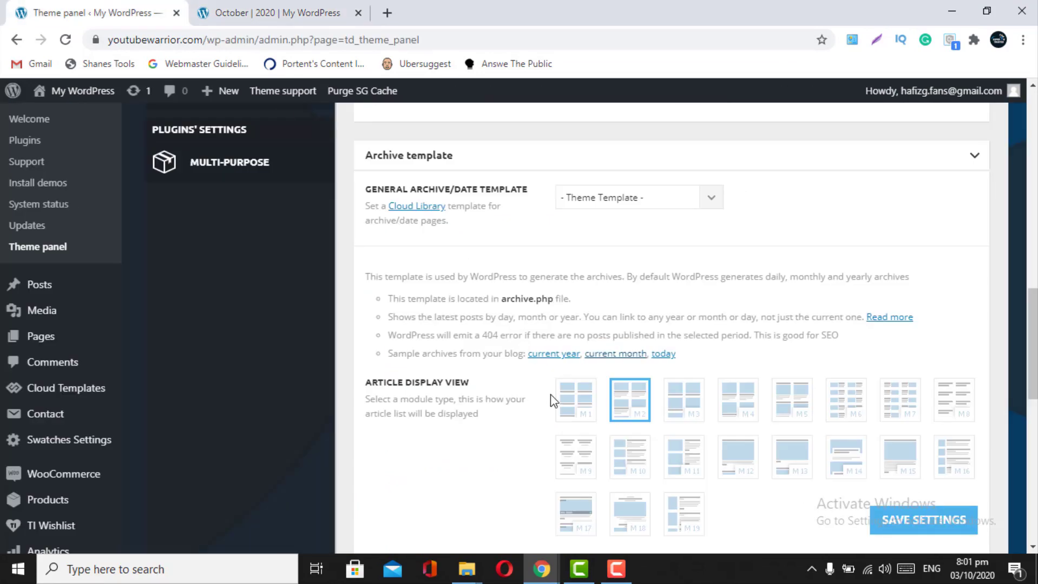
{"action": "left_click", "coordinate": [269, 12]}
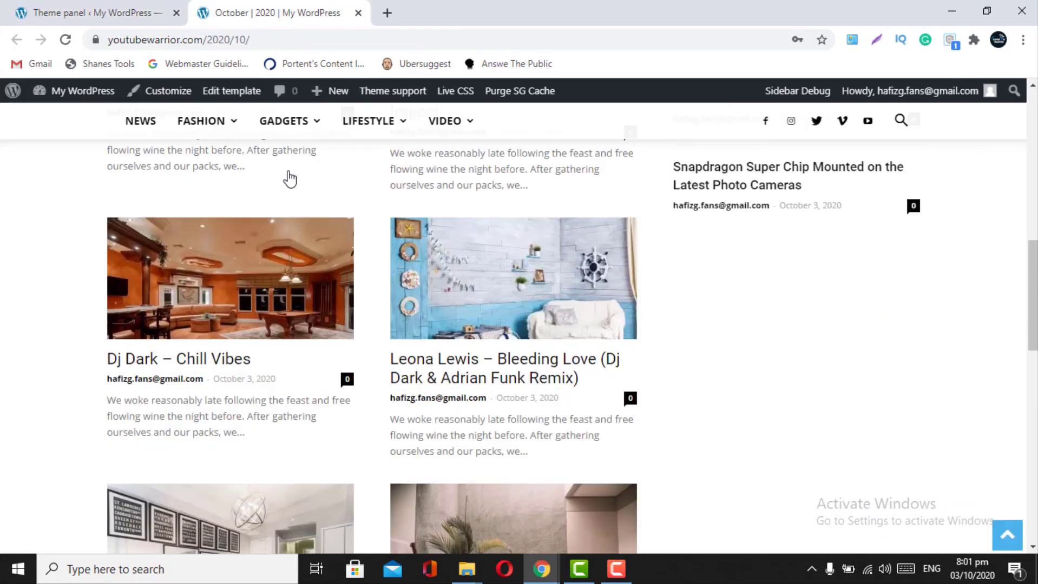
{"action": "mouse_move", "coordinate": [284, 121]}
{"action": "scroll", "coordinate": [236, 494], "scroll_direction": "up", "scroll_amount": 10}
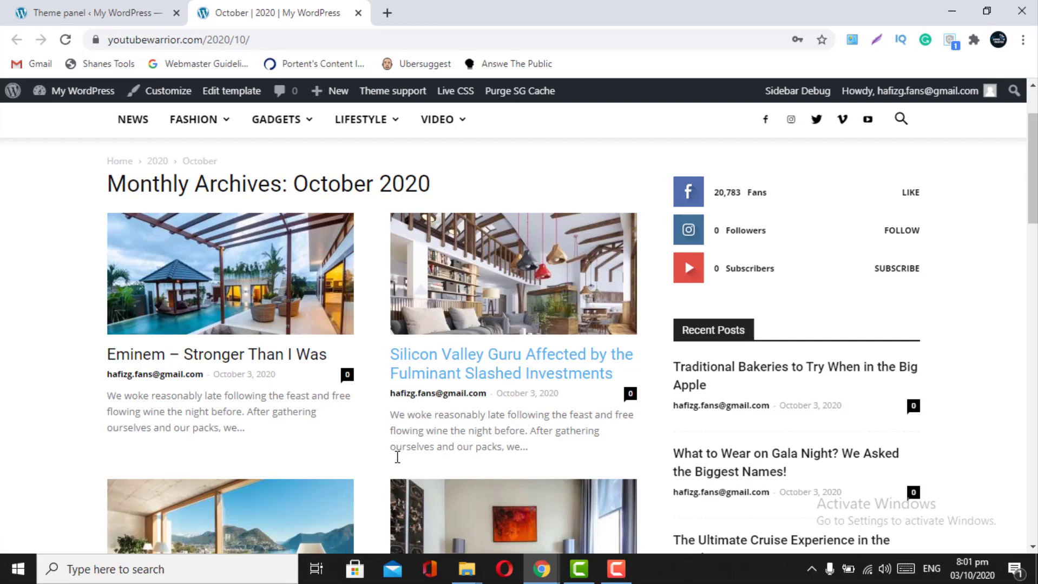
{"action": "scroll", "coordinate": [397, 458], "scroll_direction": "down", "scroll_amount": 15}
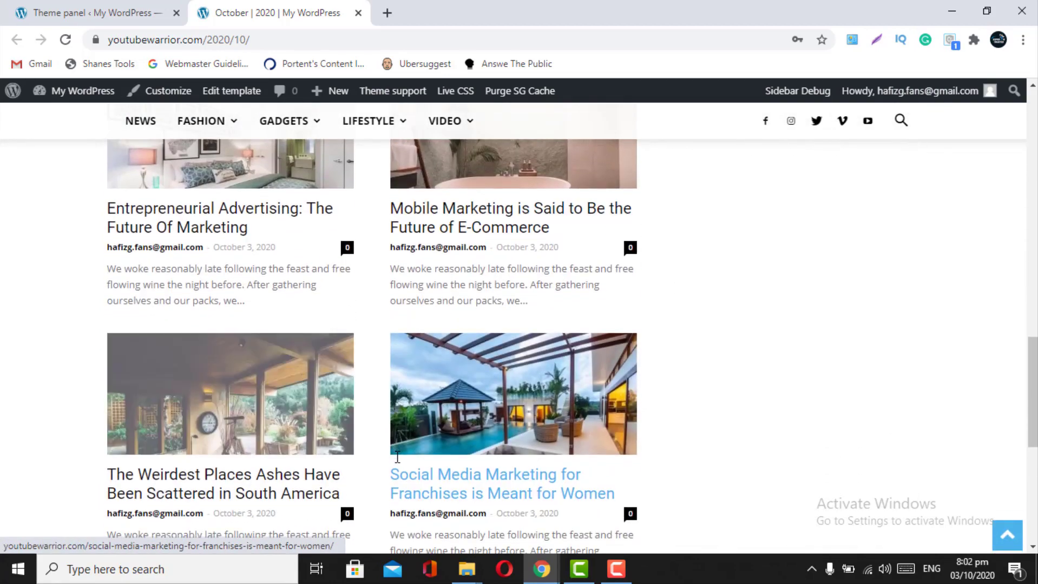
{"action": "left_click", "coordinate": [94, 12]}
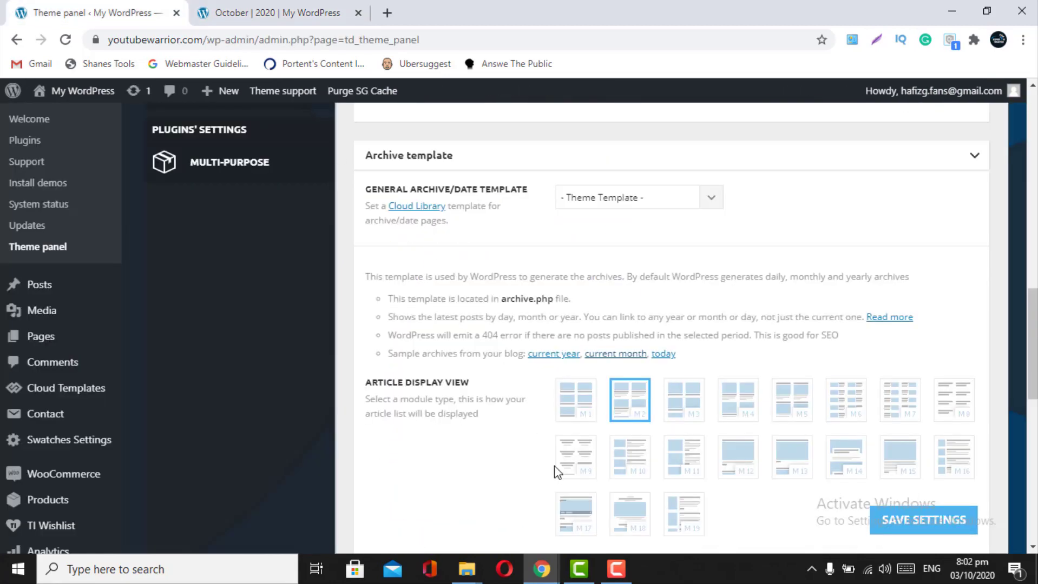
- Save the archive template with the M10 article view and preview the October 2020 archive
{"action": "left_click", "coordinate": [627, 466]}
{"action": "left_click", "coordinate": [922, 521]}
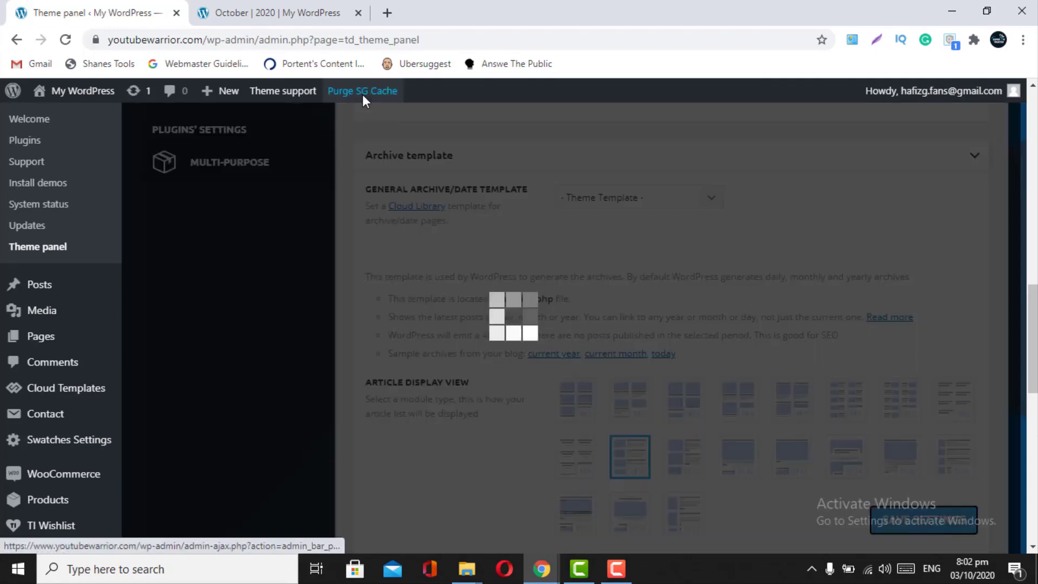
{"action": "left_click", "coordinate": [271, 13]}
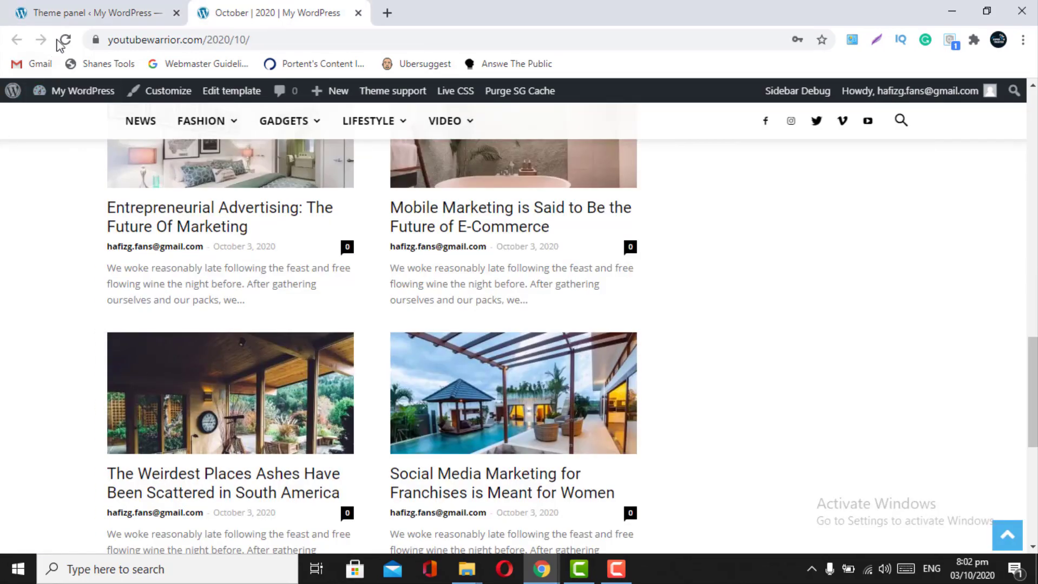
{"action": "left_click", "coordinate": [64, 40]}
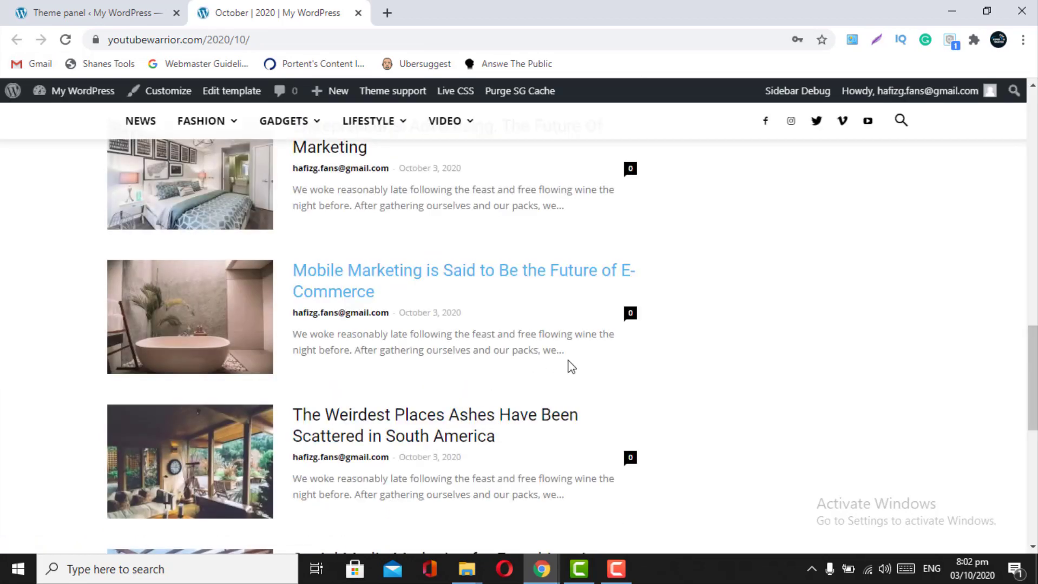
{"action": "scroll", "coordinate": [570, 367], "scroll_direction": "up", "scroll_amount": 3}
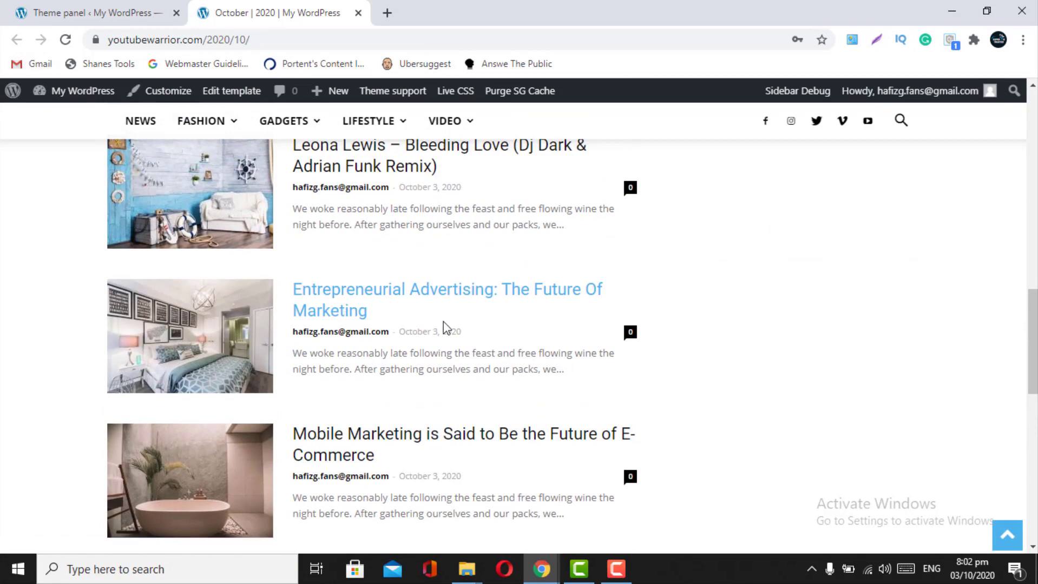
{"action": "scroll", "coordinate": [445, 327], "scroll_direction": "up", "scroll_amount": 3}
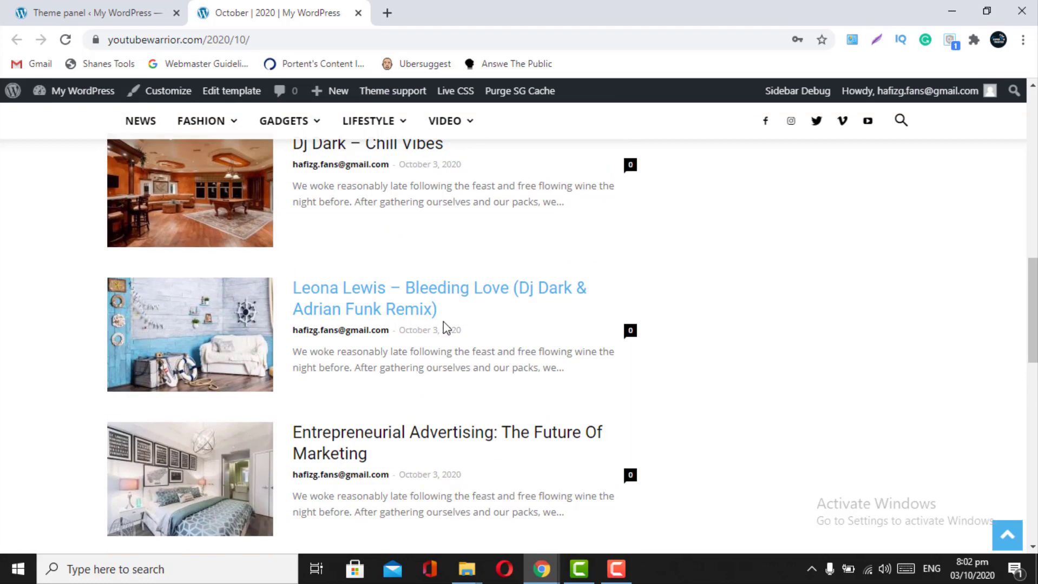
{"action": "scroll", "coordinate": [445, 327], "scroll_direction": "up", "scroll_amount": 3}
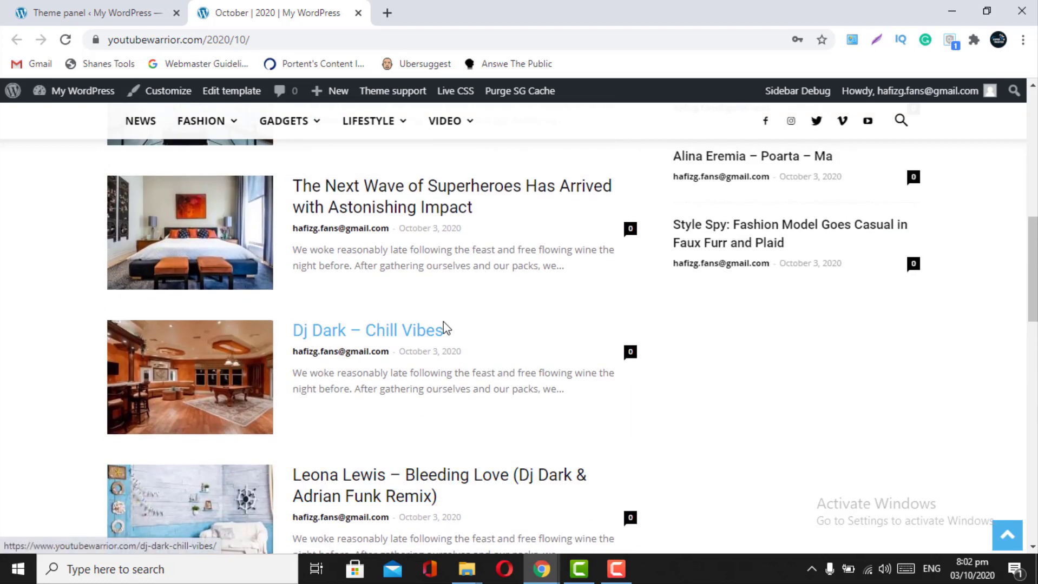
{"action": "scroll", "coordinate": [445, 327], "scroll_direction": "up", "scroll_amount": 3}
{"action": "scroll", "coordinate": [445, 327], "scroll_direction": "up", "scroll_amount": 6}
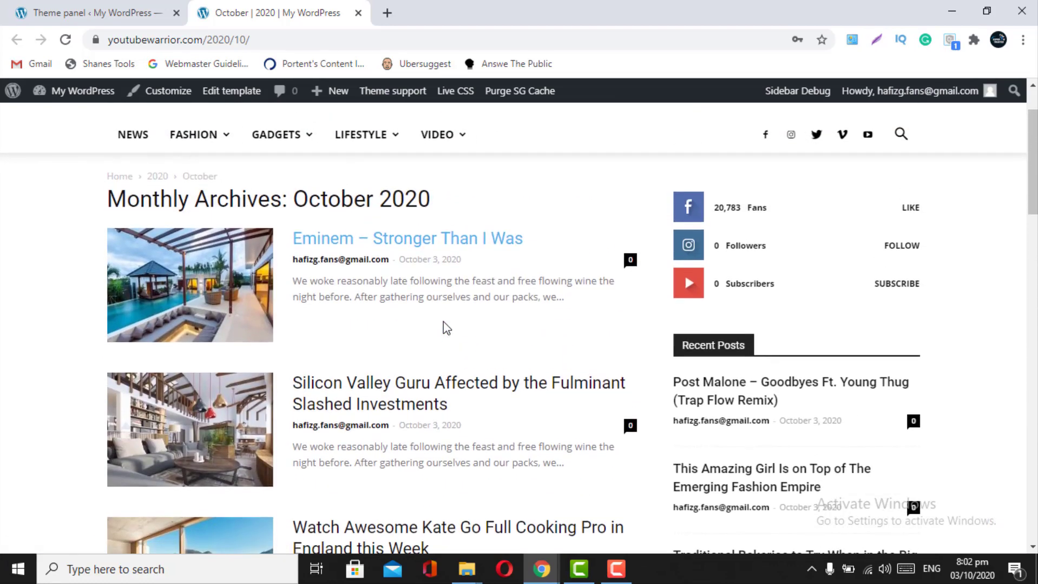
{"action": "left_click", "coordinate": [69, 3]}
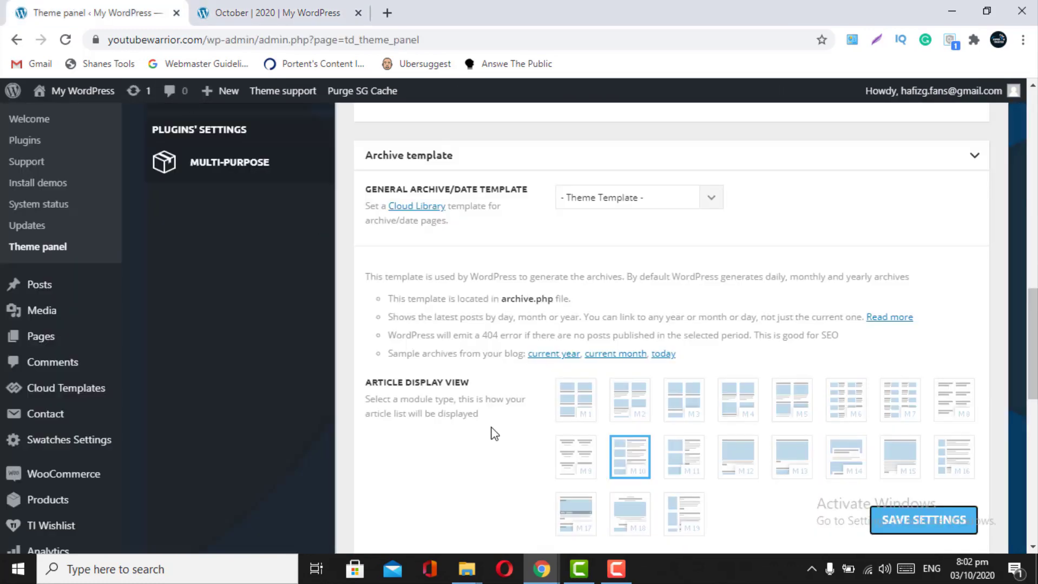
- Try the M2 article view for the archive template, save, and preview the archive
{"action": "left_click", "coordinate": [632, 410]}
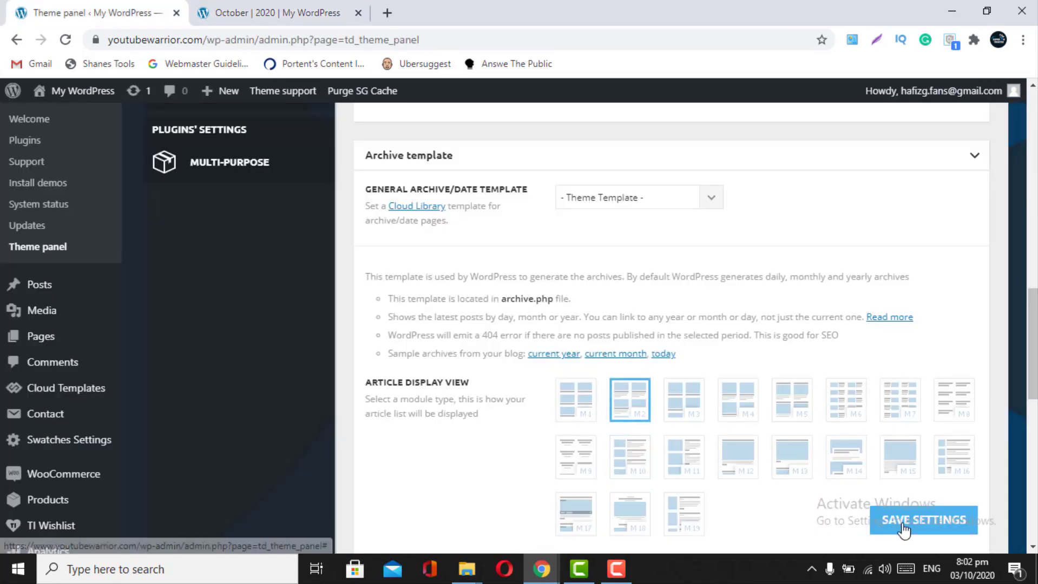
{"action": "left_click", "coordinate": [903, 531]}
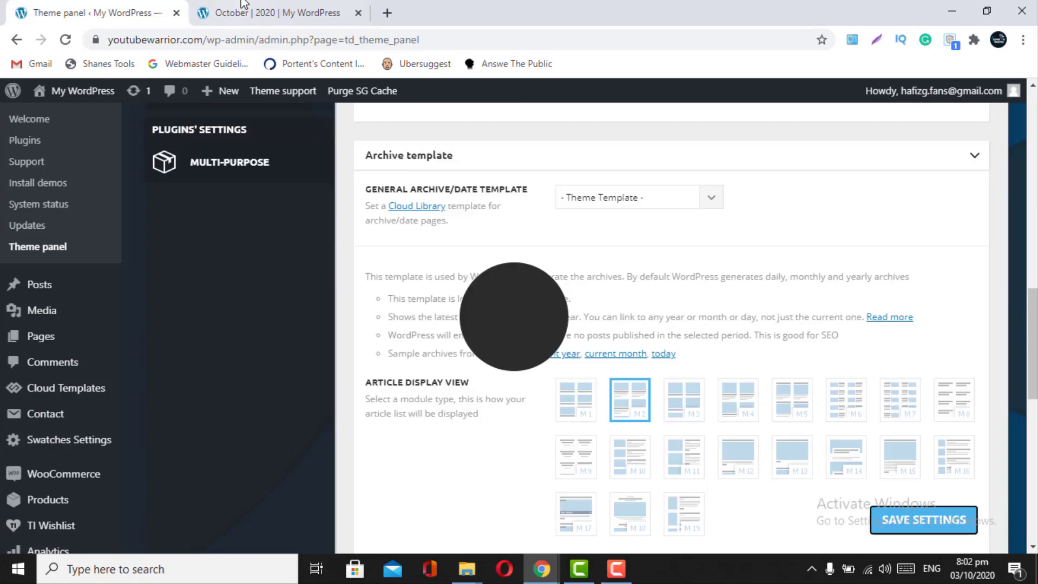
{"action": "left_click", "coordinate": [244, 5]}
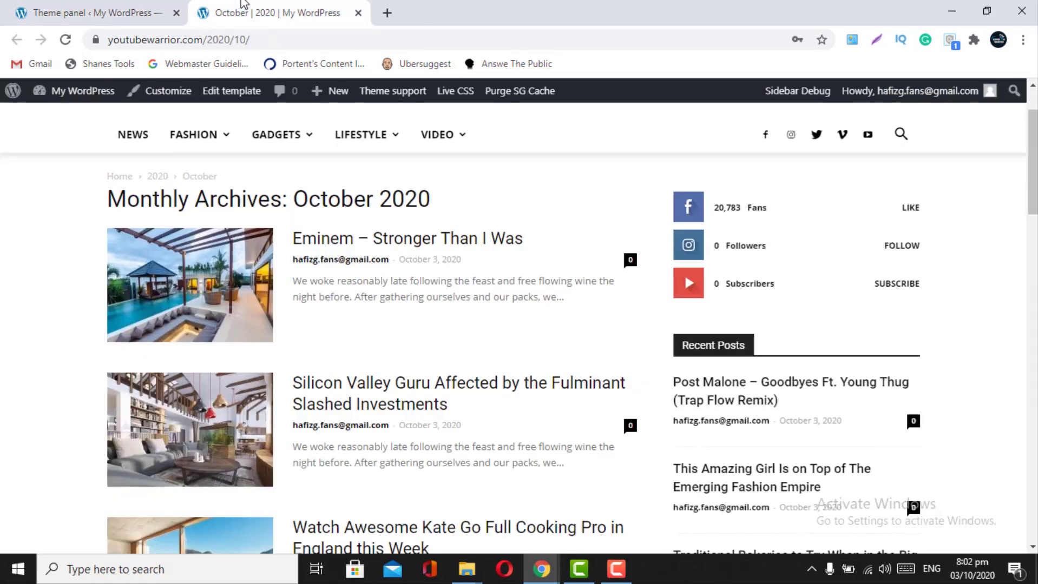
{"action": "left_click", "coordinate": [65, 39]}
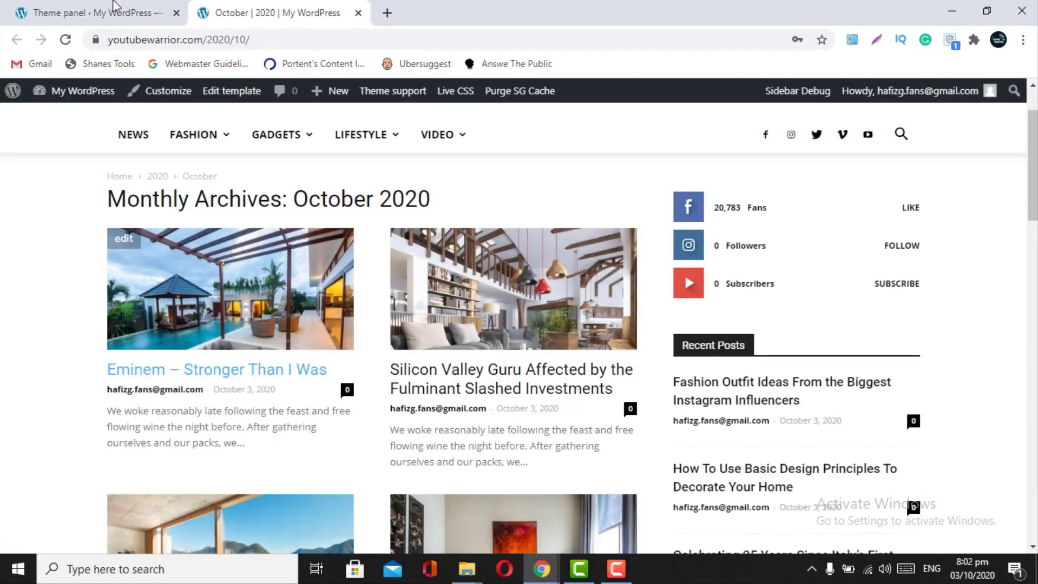
{"action": "left_click", "coordinate": [107, 7]}
- Switch the archive template back to M10, save, and check the list layout on the archive
{"action": "left_click", "coordinate": [626, 466]}
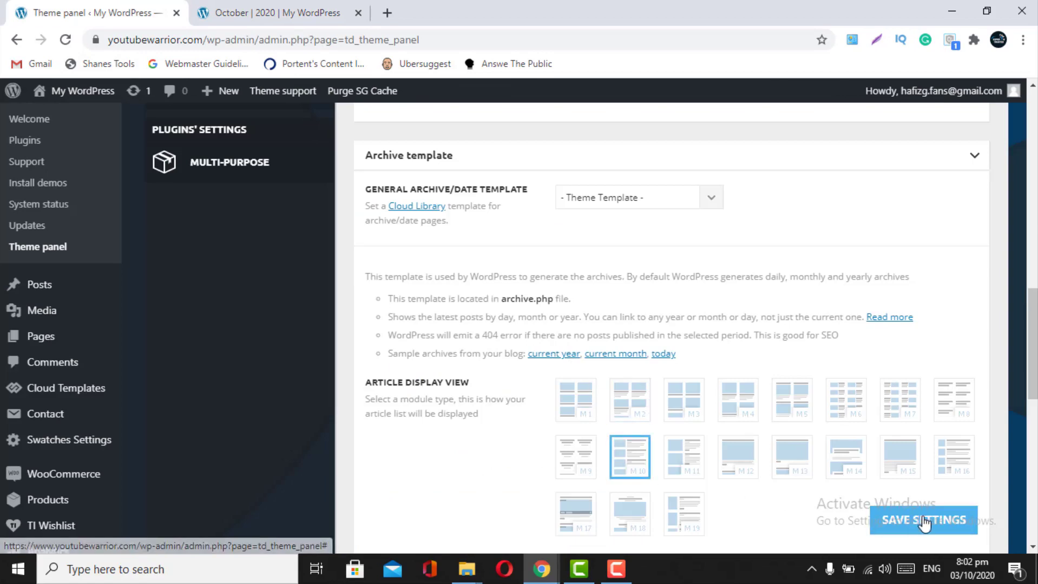
{"action": "left_click", "coordinate": [922, 520]}
{"action": "left_click", "coordinate": [236, 5]}
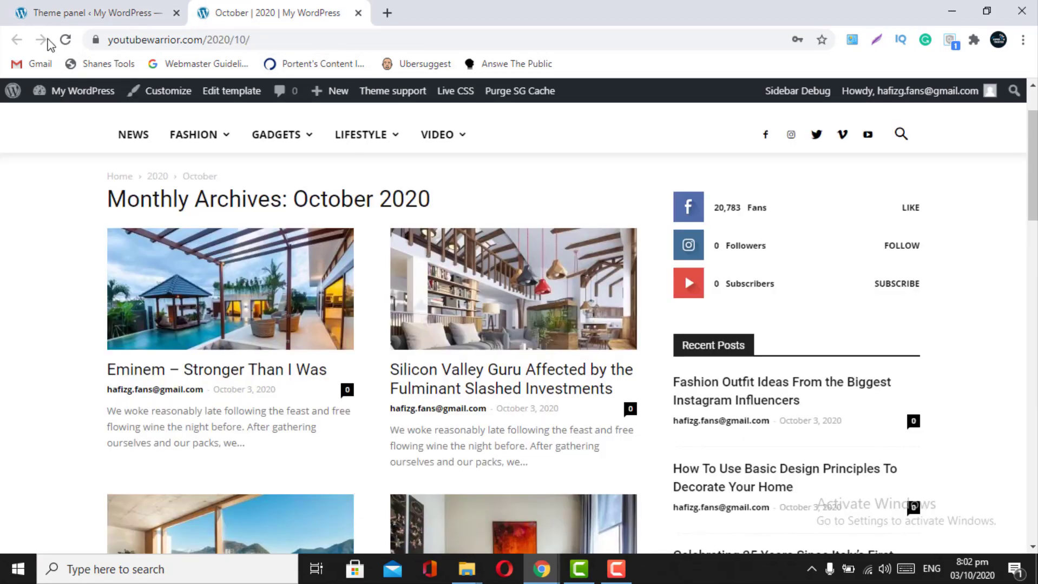
{"action": "left_click", "coordinate": [65, 40]}
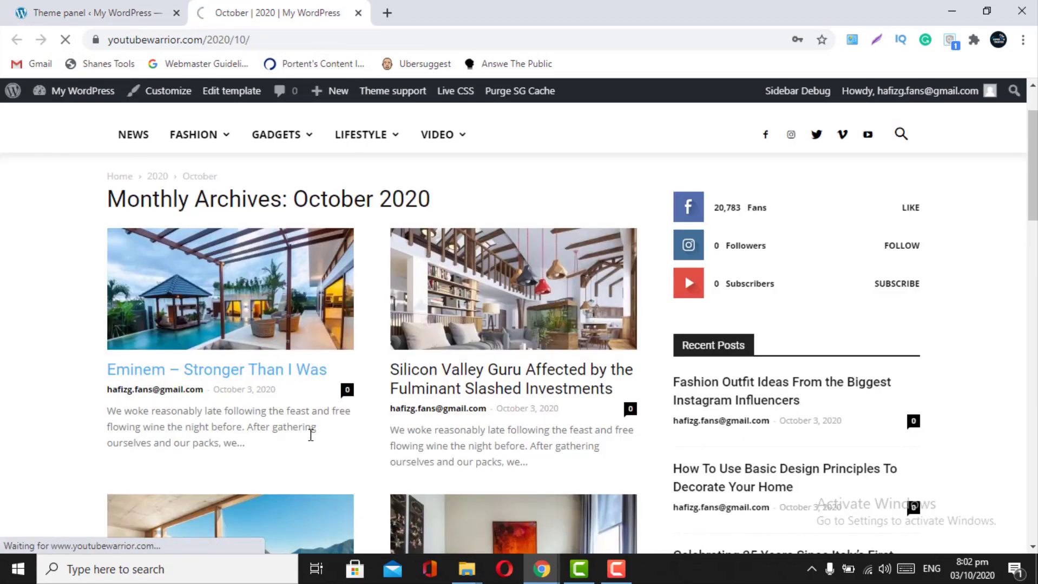
{"action": "scroll", "coordinate": [397, 513], "scroll_direction": "down", "scroll_amount": 6}
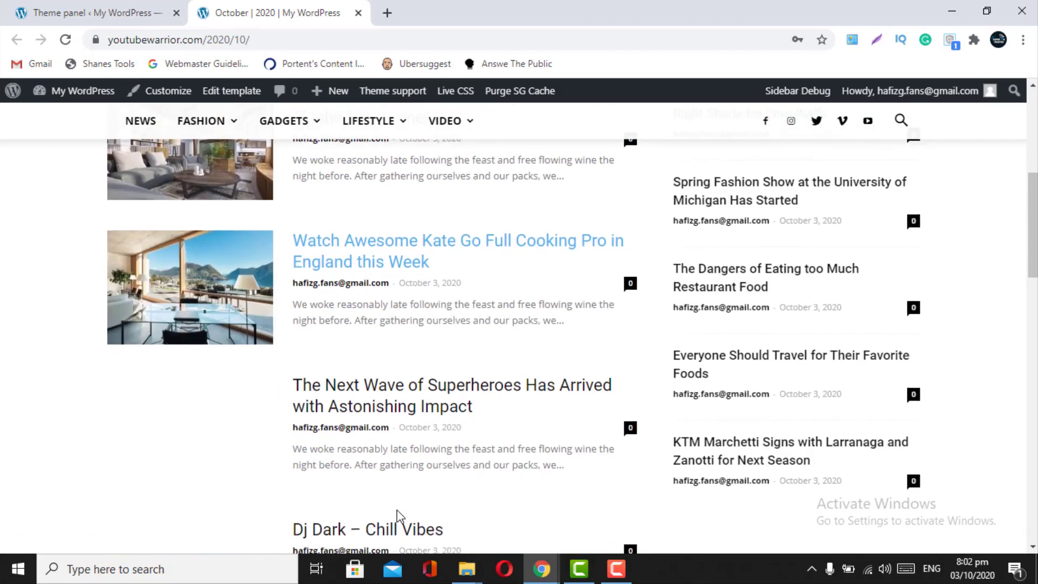
{"action": "scroll", "coordinate": [398, 514], "scroll_direction": "up", "scroll_amount": 10}
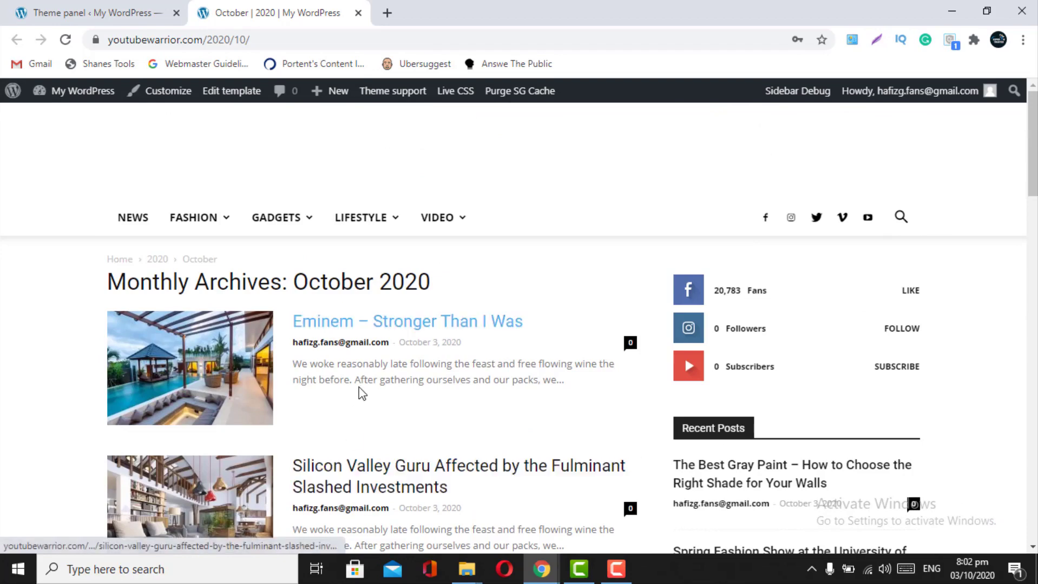
{"action": "scroll", "coordinate": [359, 392], "scroll_direction": "down", "scroll_amount": 7}
{"action": "scroll", "coordinate": [361, 393], "scroll_direction": "up", "scroll_amount": 7}
- Save the archive template settings with M10 and the right sidebar
{"action": "left_click", "coordinate": [92, 13]}
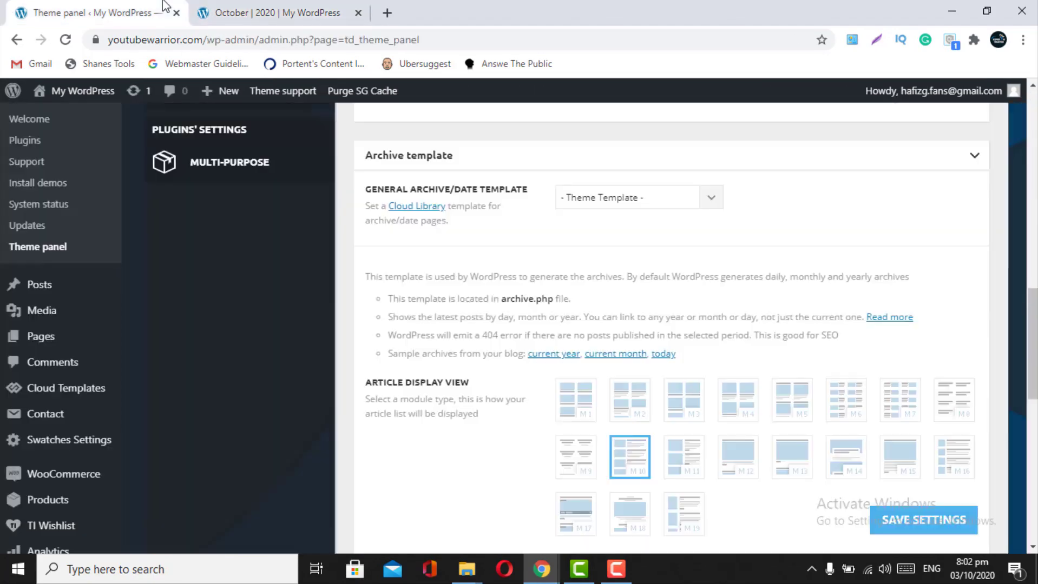
{"action": "scroll", "coordinate": [564, 451], "scroll_direction": "down", "scroll_amount": 3}
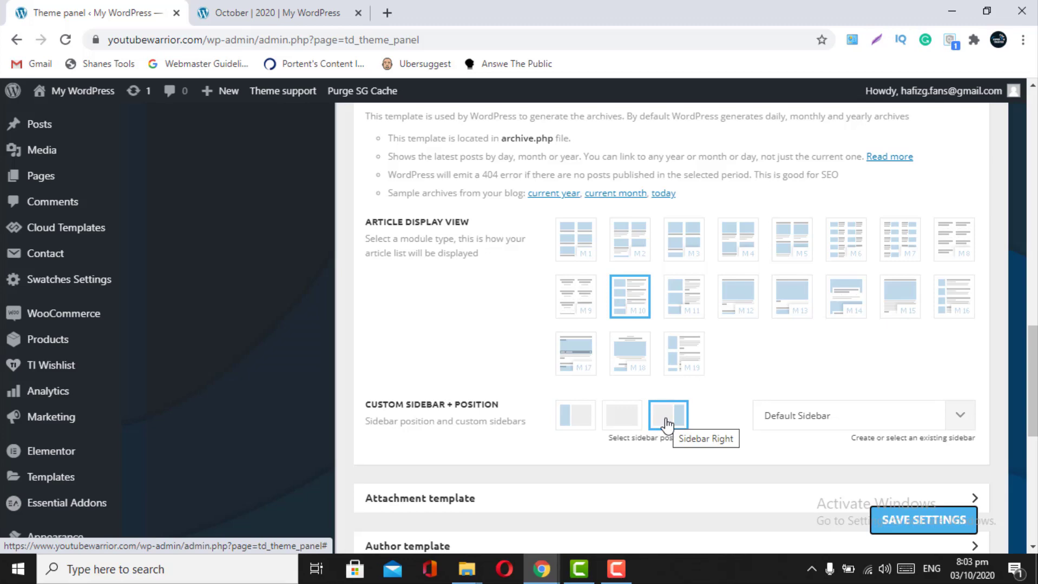
{"action": "left_click", "coordinate": [886, 525]}
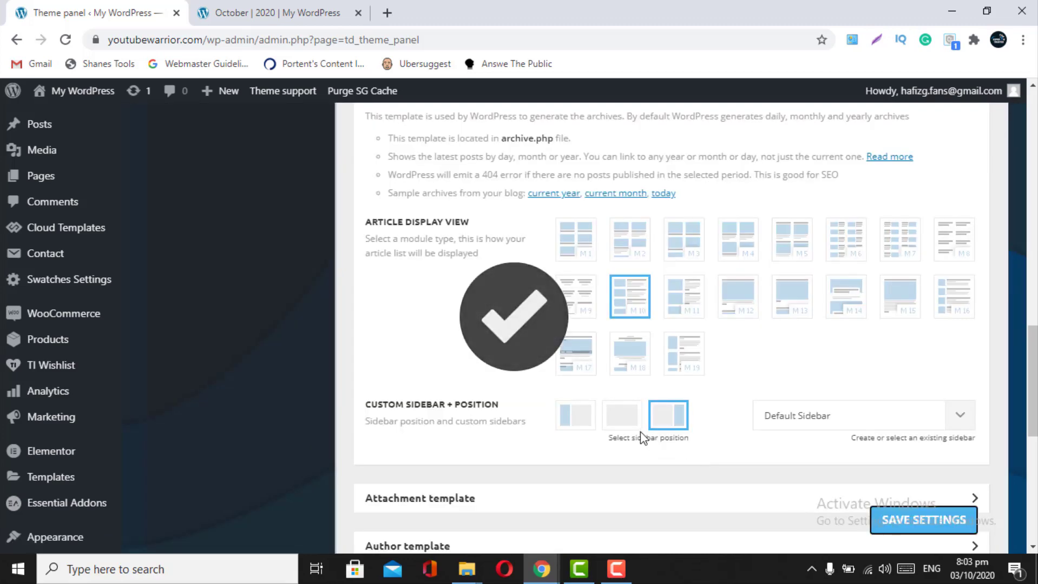
{"action": "scroll", "coordinate": [742, 374], "scroll_direction": "up", "scroll_amount": 3}
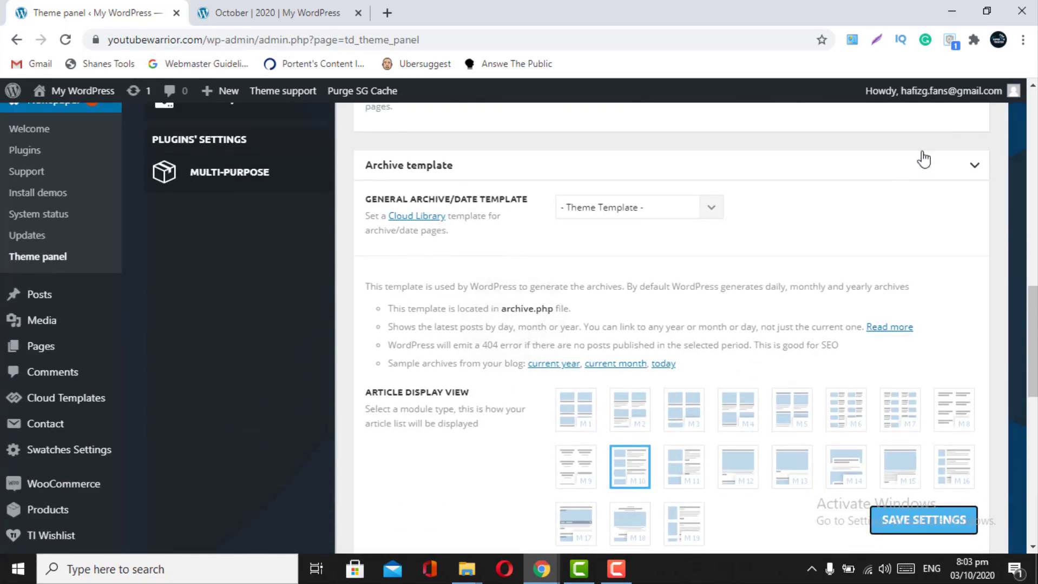
- Keep '- Theme Template -' for attachment pages, save, and close the October archive tab
{"action": "left_click", "coordinate": [977, 169]}
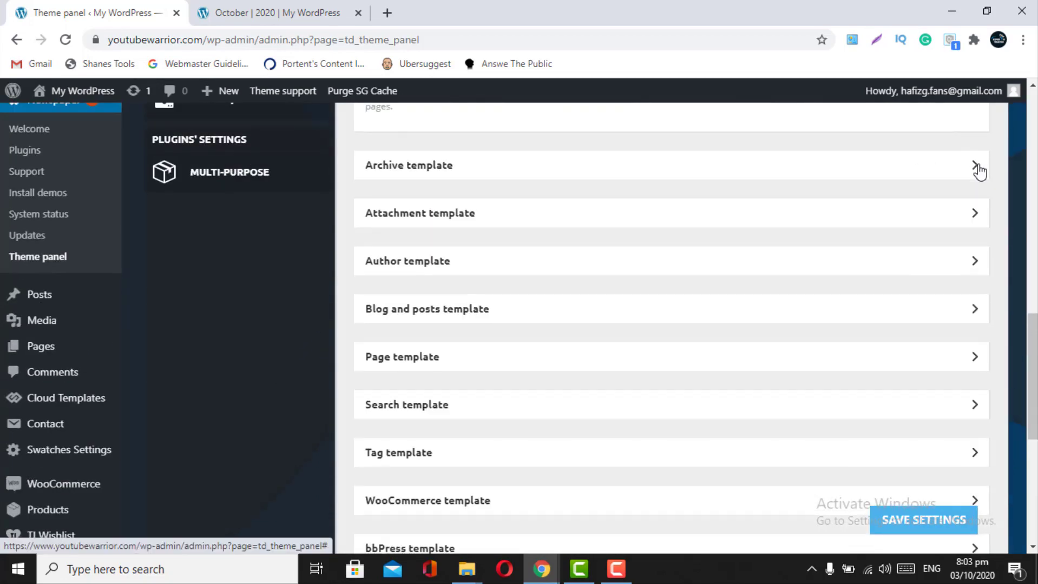
{"action": "left_click", "coordinate": [974, 215]}
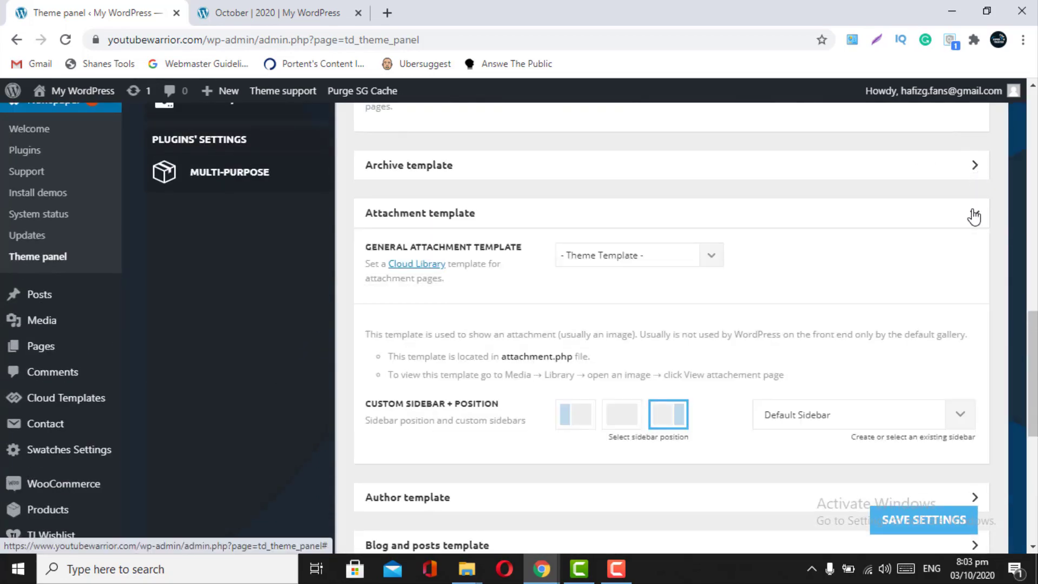
{"action": "left_click", "coordinate": [710, 267]}
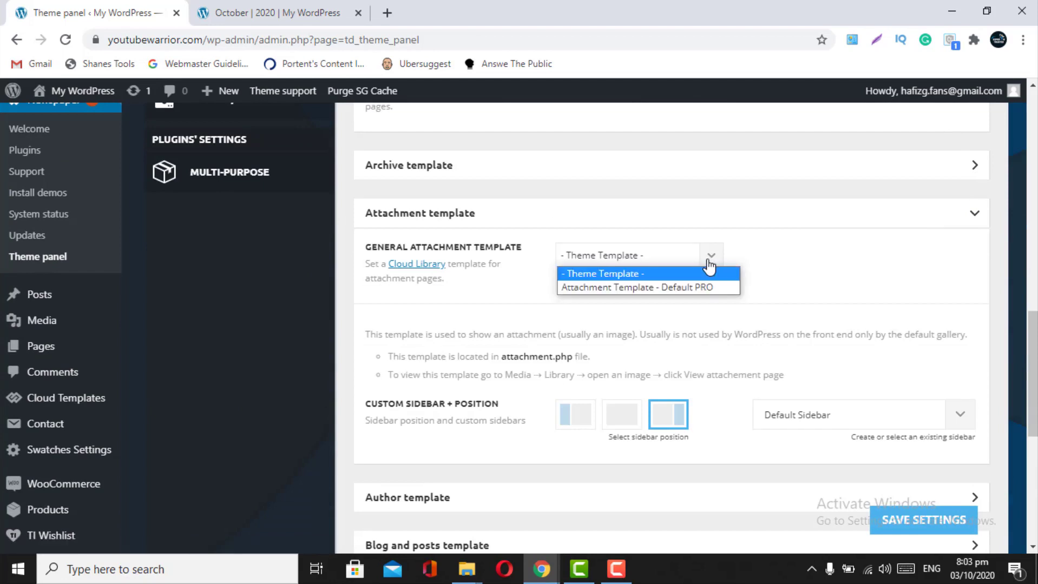
{"action": "left_click", "coordinate": [652, 274]}
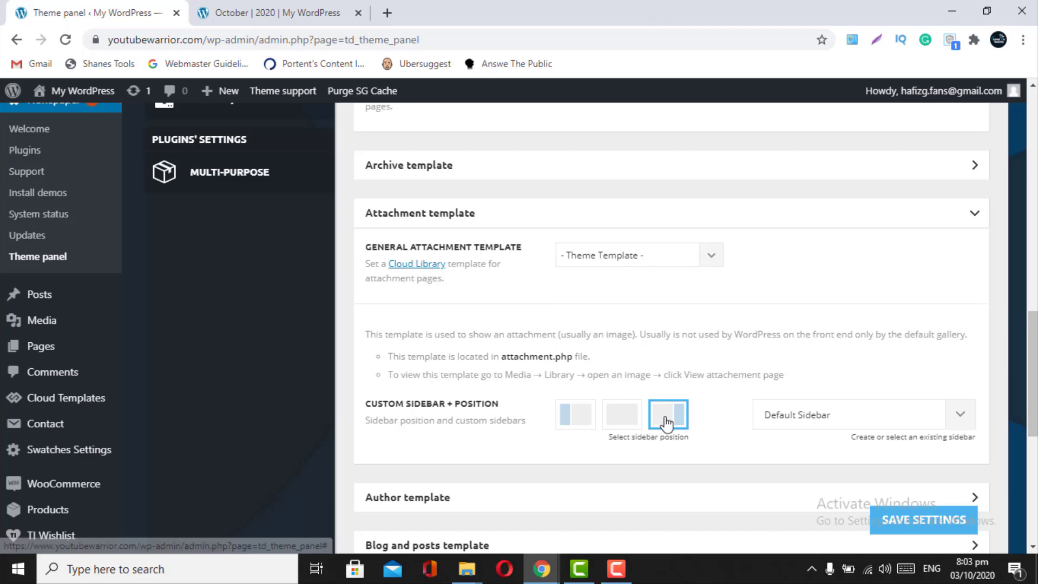
{"action": "left_click", "coordinate": [914, 523]}
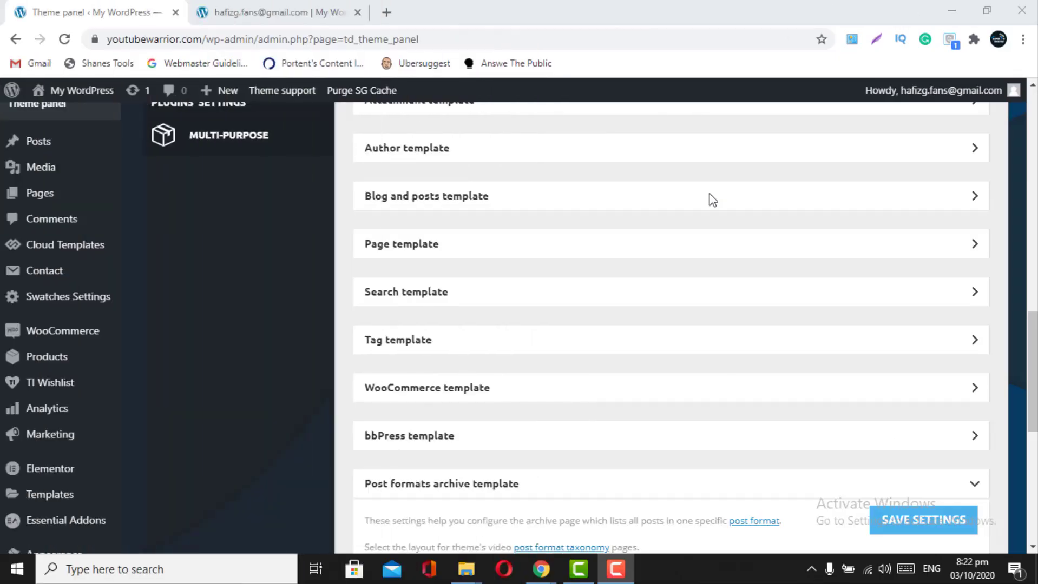
{"action": "left_click", "coordinate": [357, 12]}
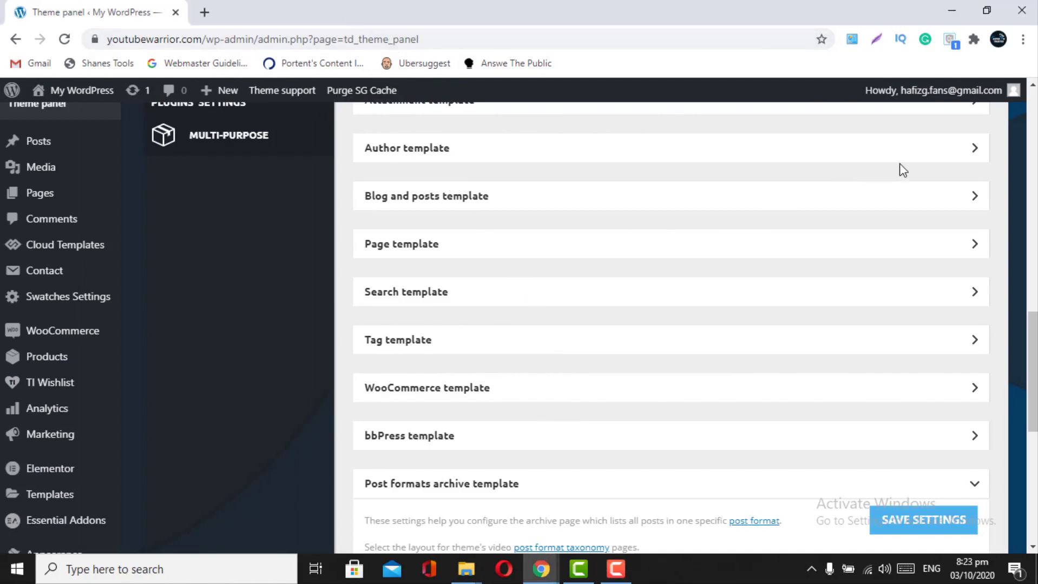
- Expand the Author template and keep General Author Template at '- Theme Template -'
{"action": "left_click", "coordinate": [945, 147]}
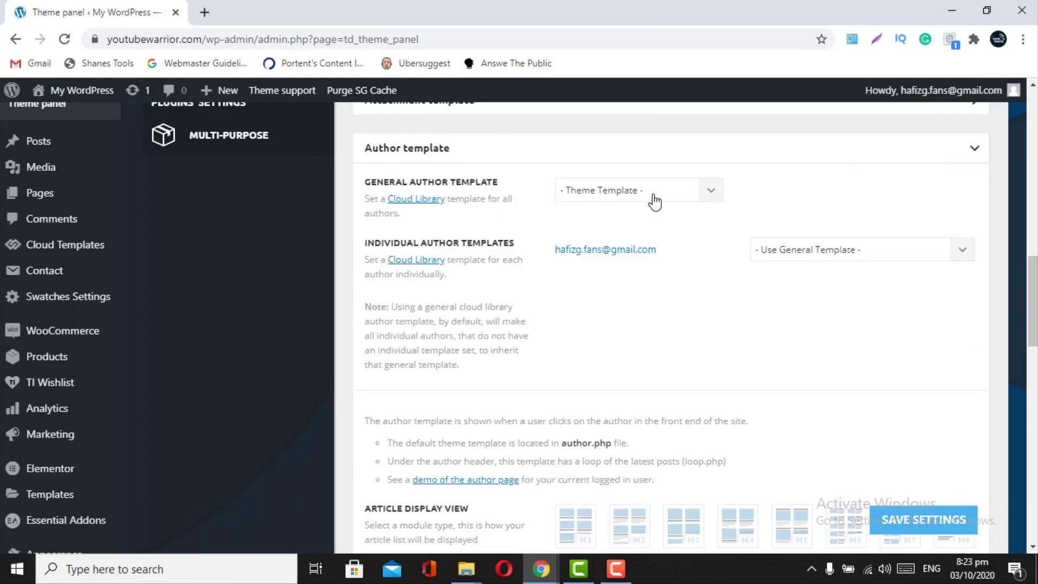
{"action": "left_click", "coordinate": [722, 194]}
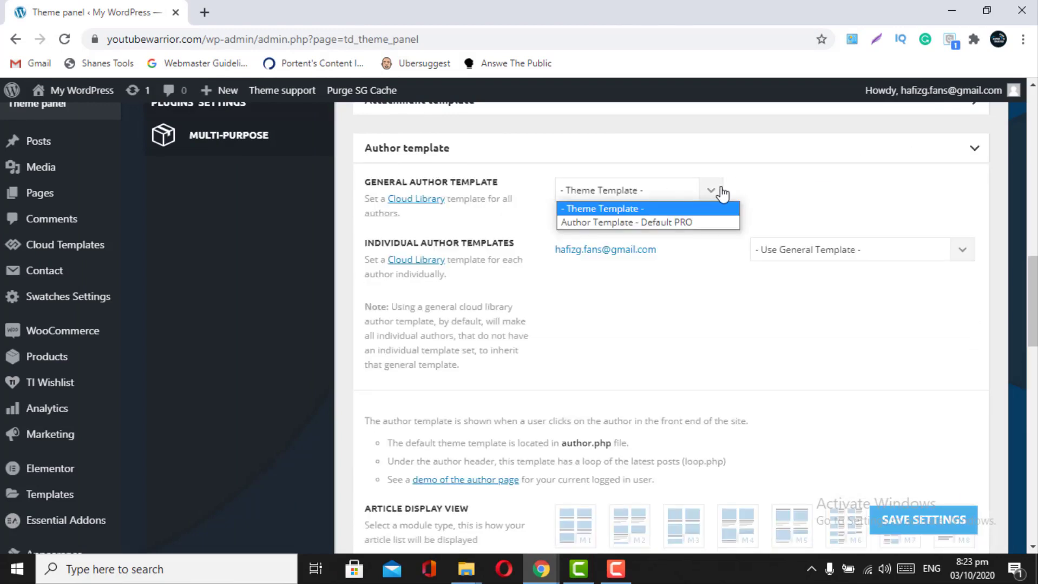
{"action": "left_click", "coordinate": [657, 208]}
{"action": "mouse_move", "coordinate": [76, 91]}
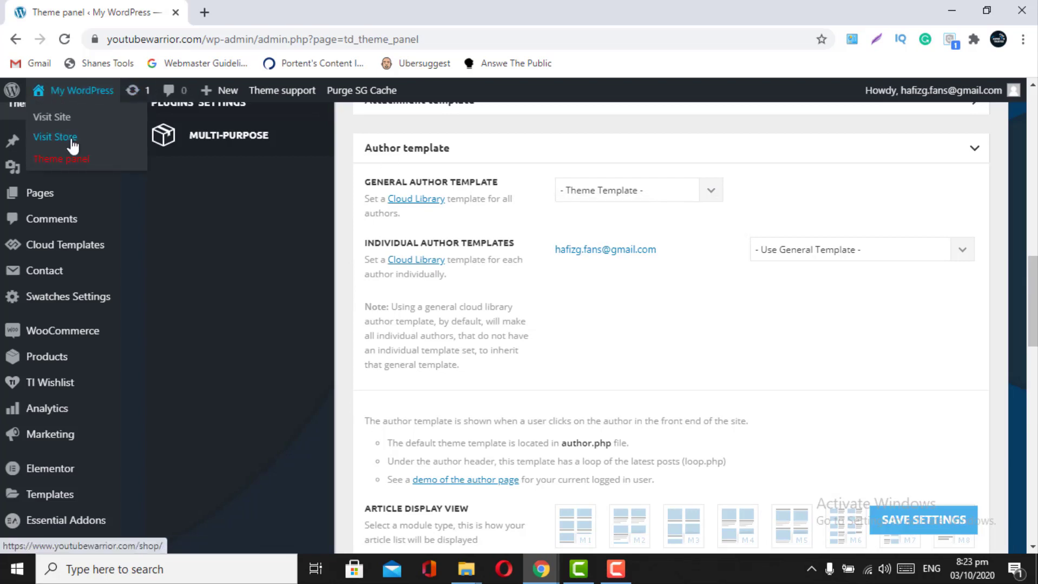
{"action": "right_click", "coordinate": [69, 118]}
- Open the live site in a new tab and preview a post author's archive page
{"action": "left_click", "coordinate": [76, 124]}
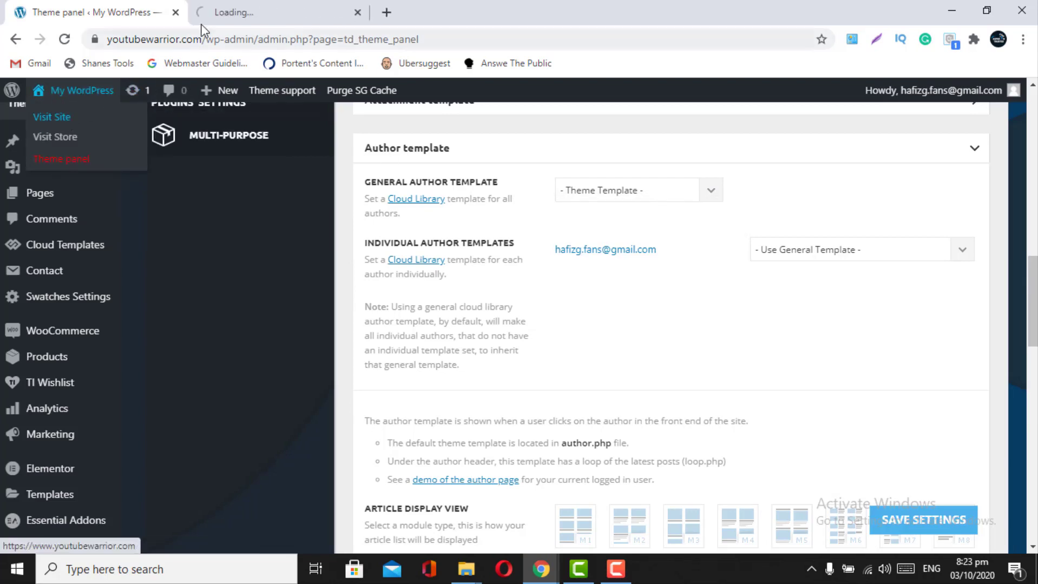
{"action": "left_click", "coordinate": [248, 10]}
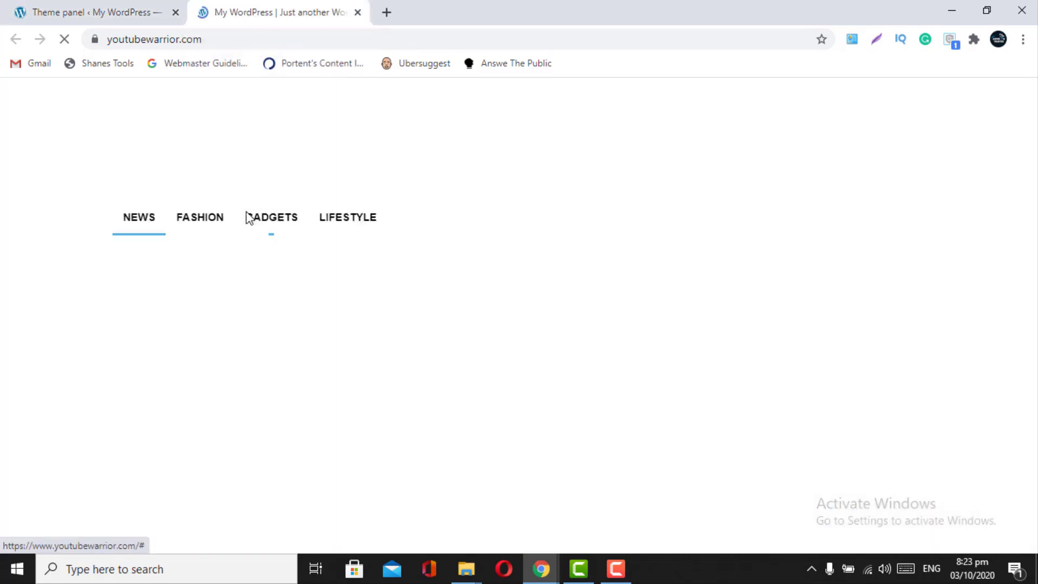
{"action": "scroll", "coordinate": [249, 218], "scroll_direction": "down", "scroll_amount": 5}
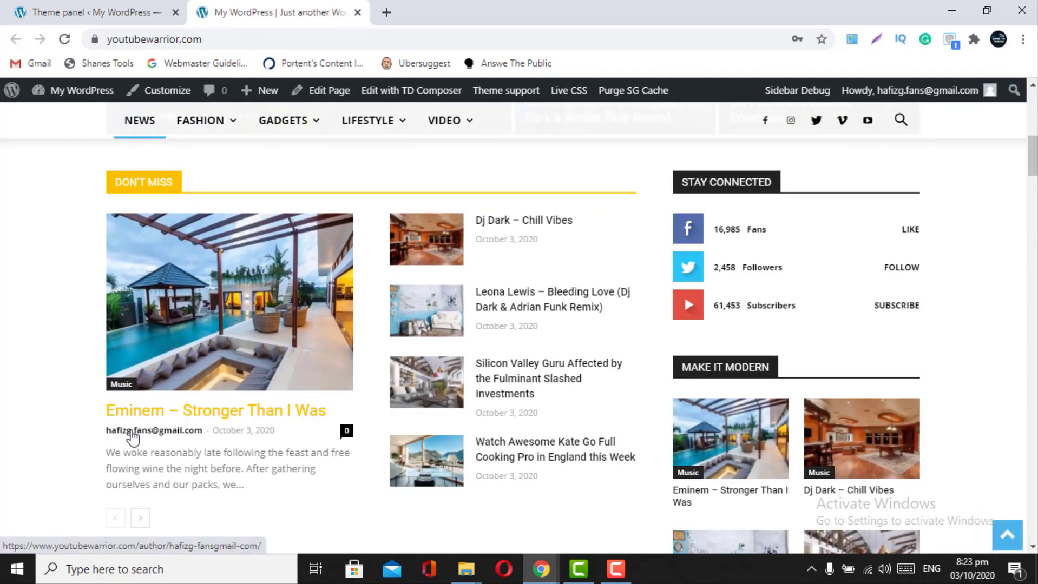
{"action": "left_click", "coordinate": [132, 433]}
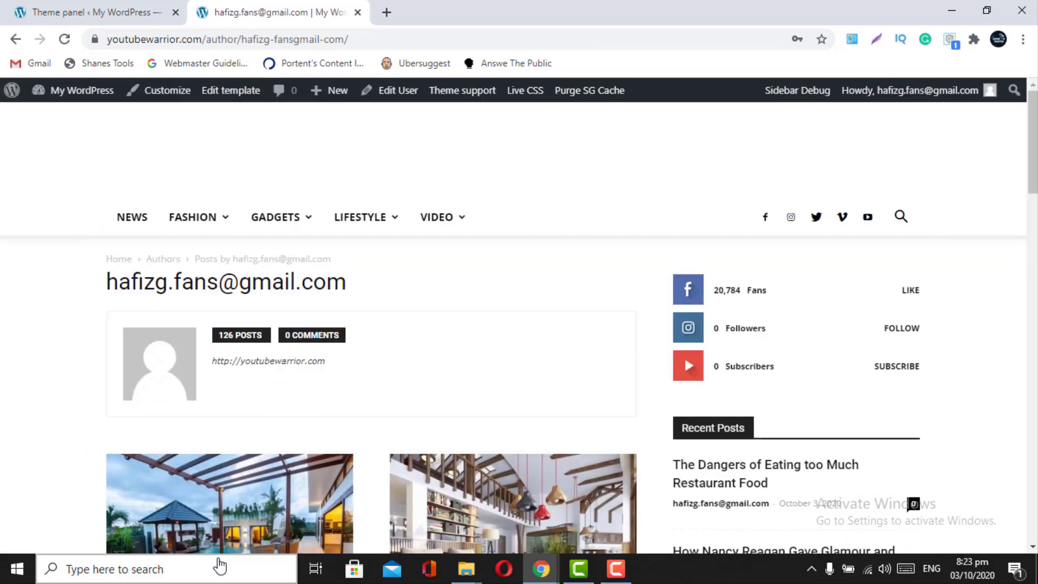
{"action": "scroll", "coordinate": [252, 509], "scroll_direction": "down", "scroll_amount": 7}
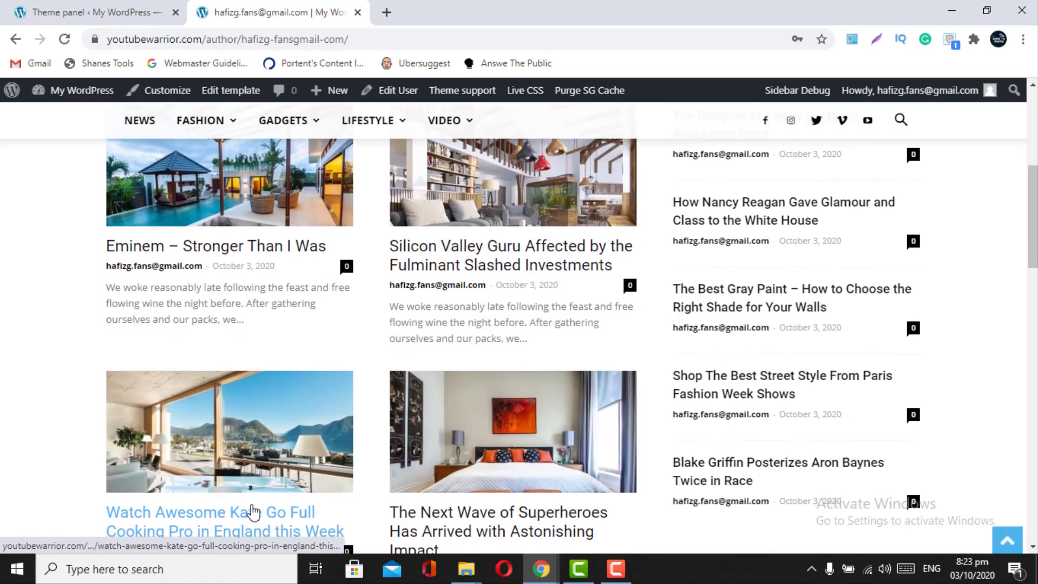
{"action": "scroll", "coordinate": [252, 510], "scroll_direction": "down", "scroll_amount": 5}
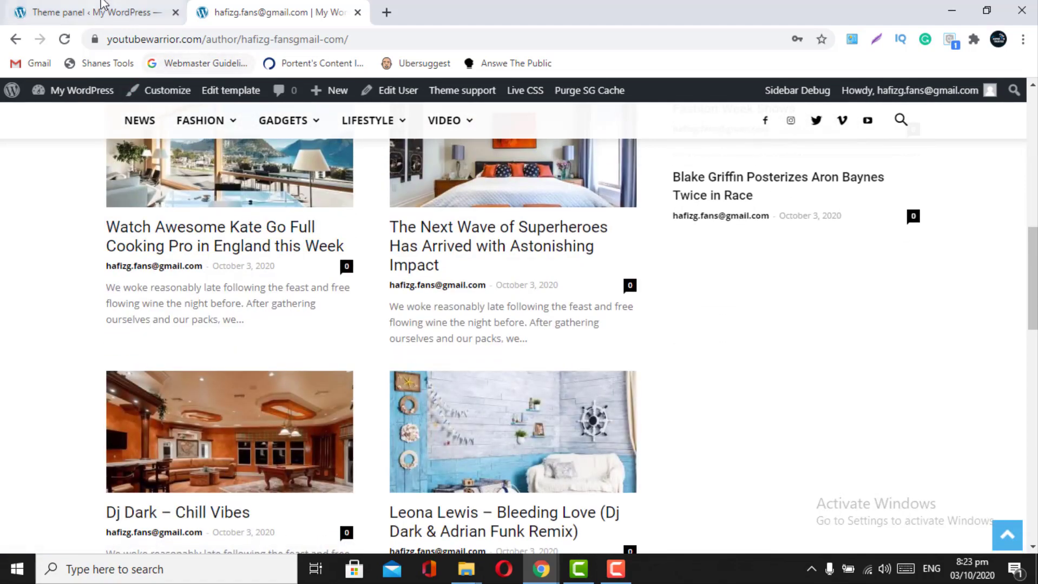
{"action": "left_click", "coordinate": [102, 8]}
{"action": "left_click", "coordinate": [289, 6]}
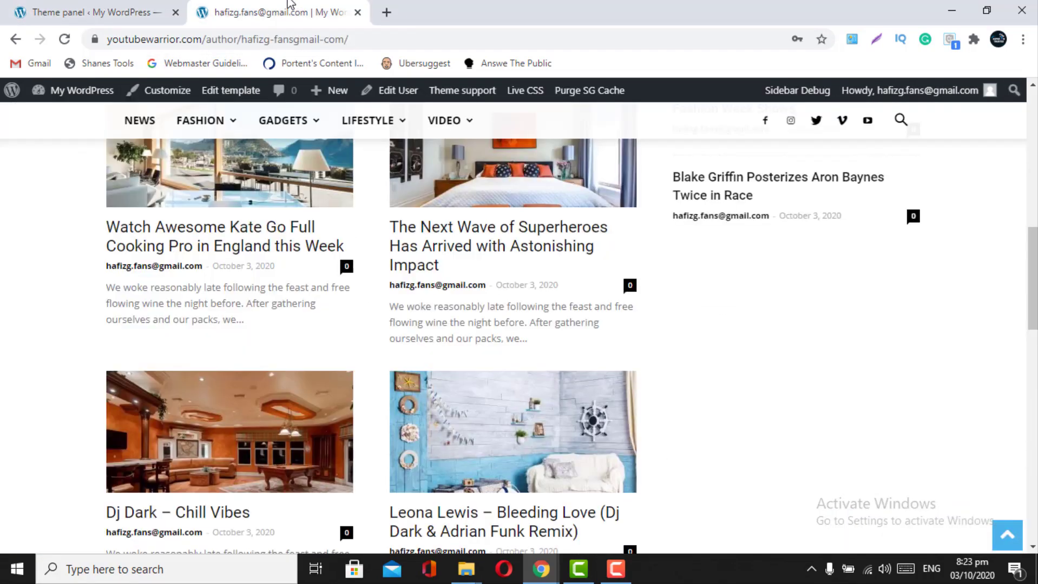
{"action": "scroll", "coordinate": [297, 314], "scroll_direction": "up", "scroll_amount": 10}
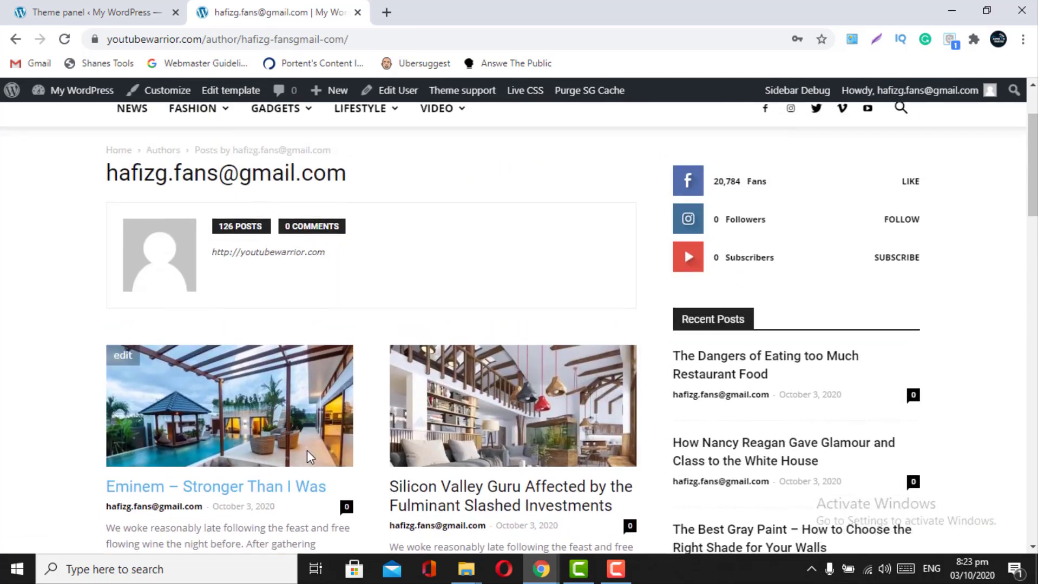
{"action": "scroll", "coordinate": [307, 450], "scroll_direction": "down", "scroll_amount": 5}
{"action": "left_click", "coordinate": [43, 10]}
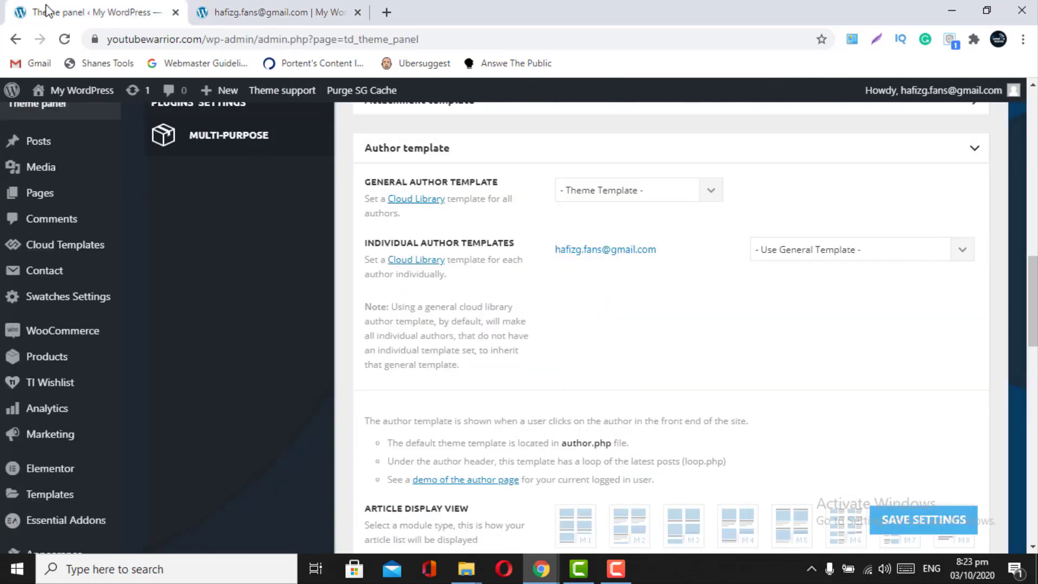
- Save the Author template with the M10 article view and right sidebar
{"action": "scroll", "coordinate": [475, 254], "scroll_direction": "down", "scroll_amount": 5}
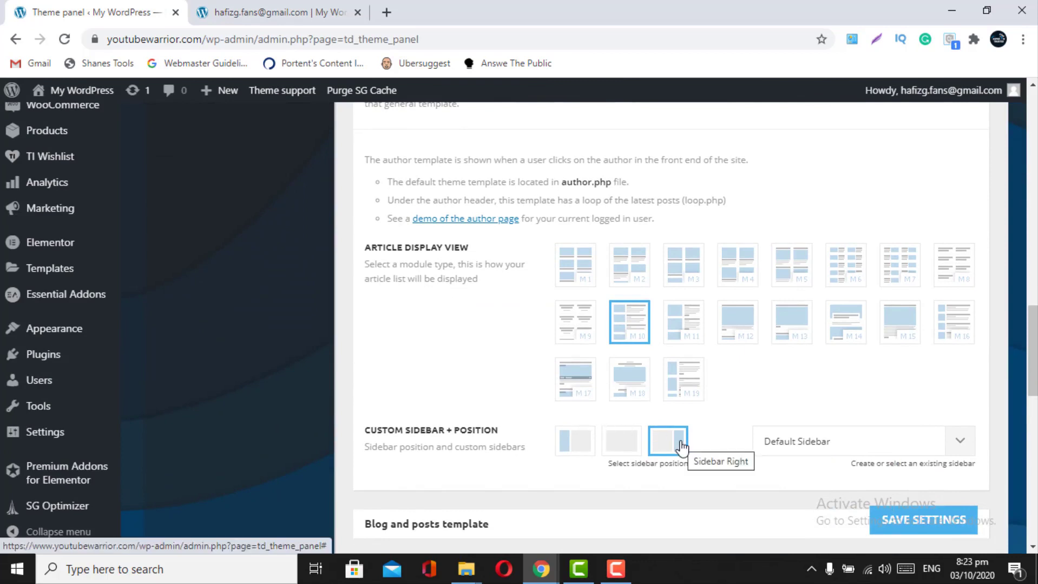
{"action": "left_click", "coordinate": [890, 524]}
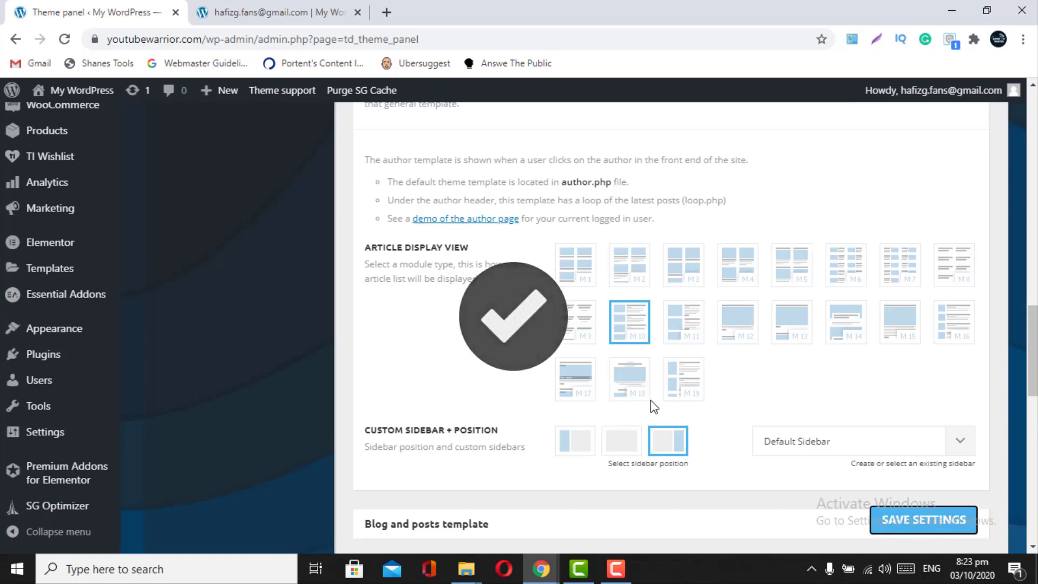
{"action": "scroll", "coordinate": [650, 408], "scroll_direction": "down", "scroll_amount": 2}
{"action": "scroll", "coordinate": [651, 405], "scroll_direction": "down", "scroll_amount": 2}
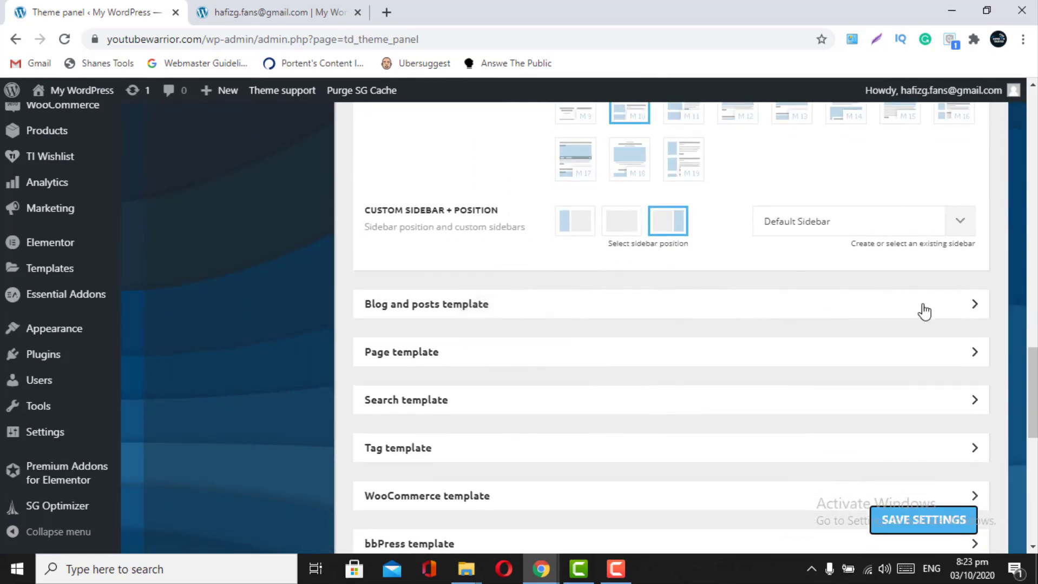
- Save the Blog and posts template with M2 view and right Default Sidebar, then collapse it
{"action": "left_click", "coordinate": [924, 310]}
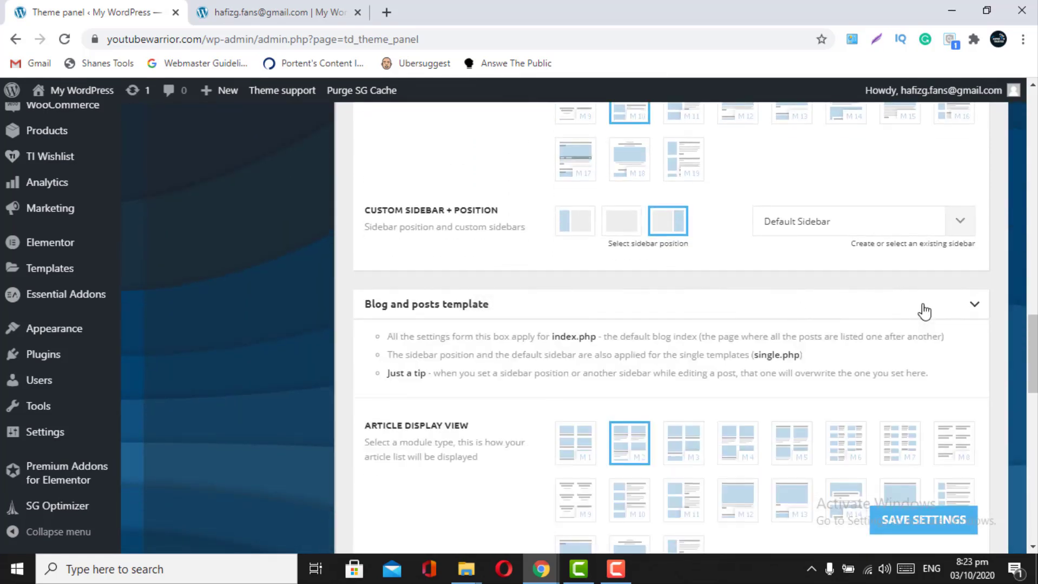
{"action": "scroll", "coordinate": [924, 312], "scroll_direction": "down", "scroll_amount": 3}
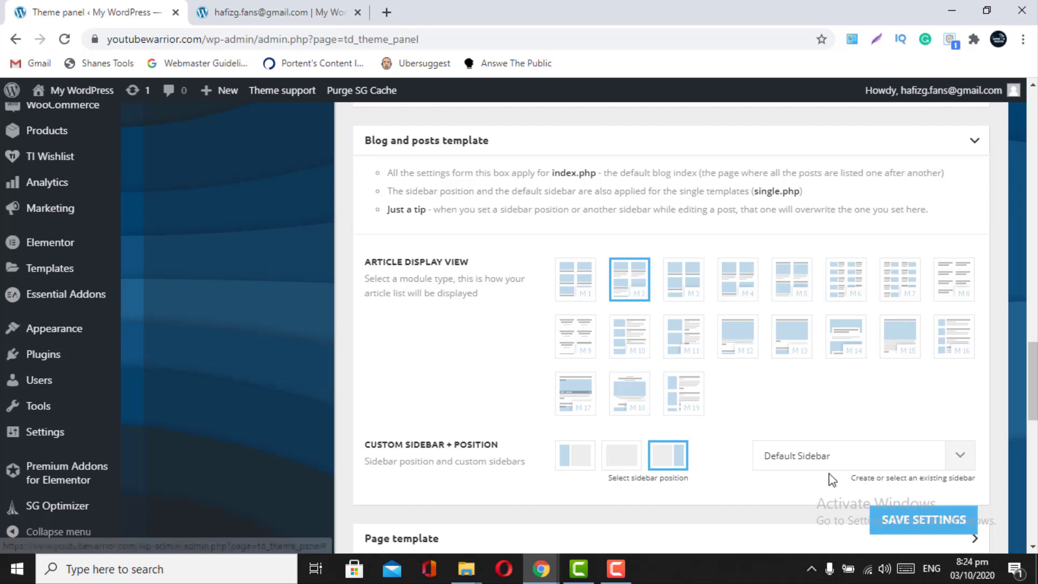
{"action": "left_click", "coordinate": [897, 516]}
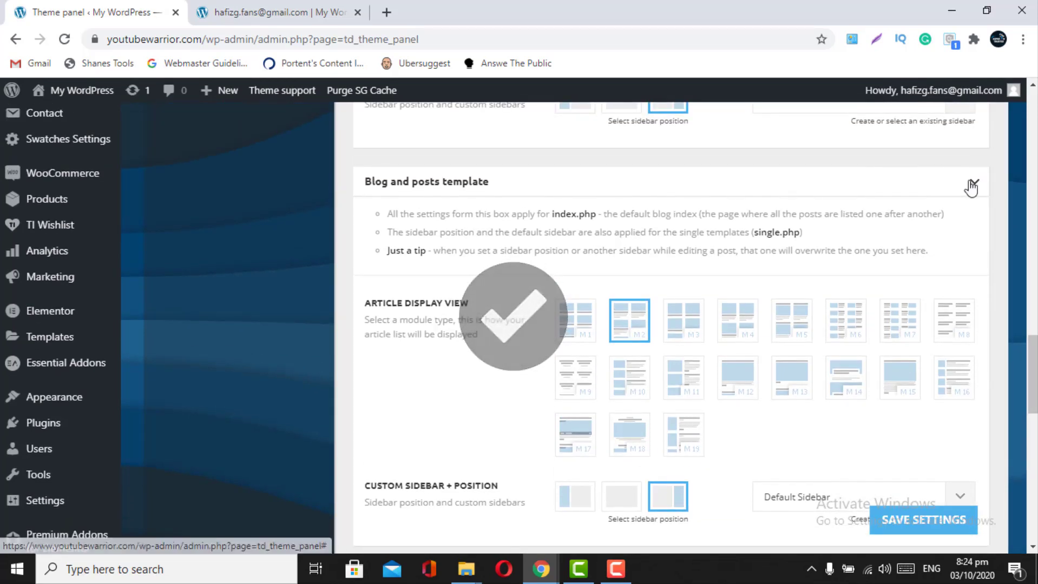
{"action": "left_click", "coordinate": [973, 183]}
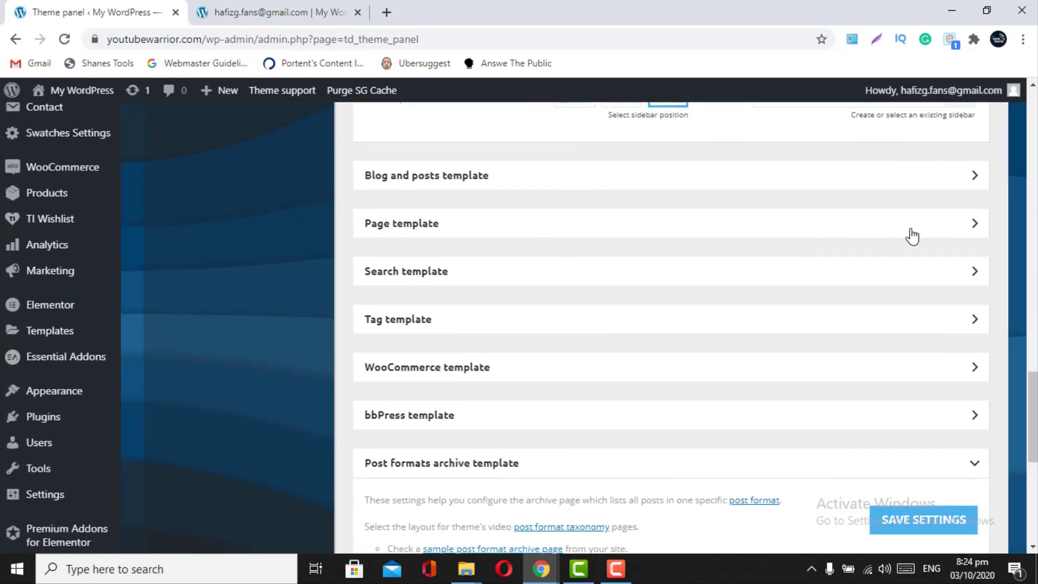
- Expand the Page template settings and collapse the Author template section
{"action": "left_click", "coordinate": [909, 234]}
{"action": "scroll", "coordinate": [746, 352], "scroll_direction": "down", "scroll_amount": 1}
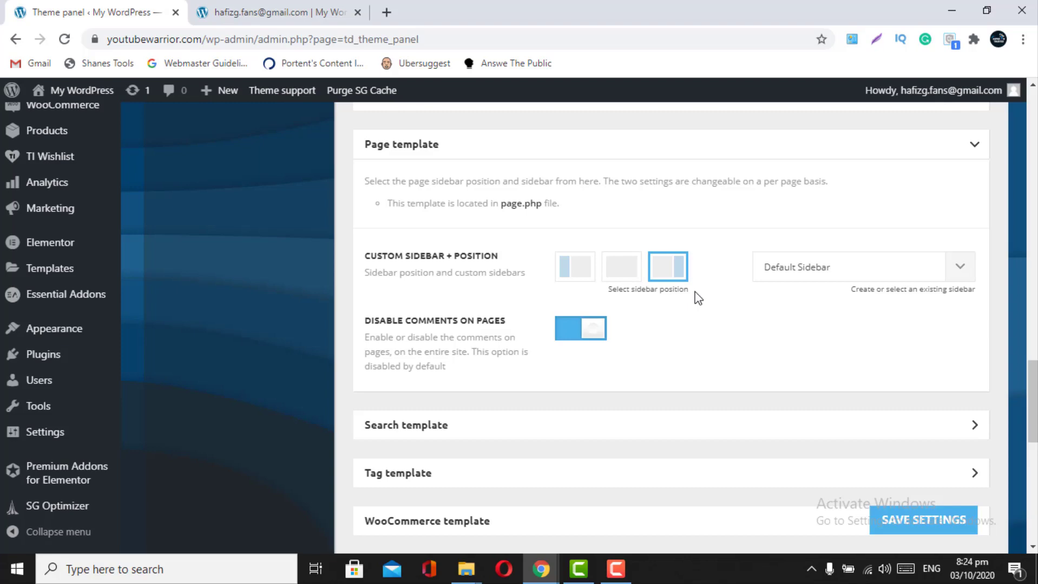
{"action": "scroll", "coordinate": [698, 299], "scroll_direction": "up", "scroll_amount": 4}
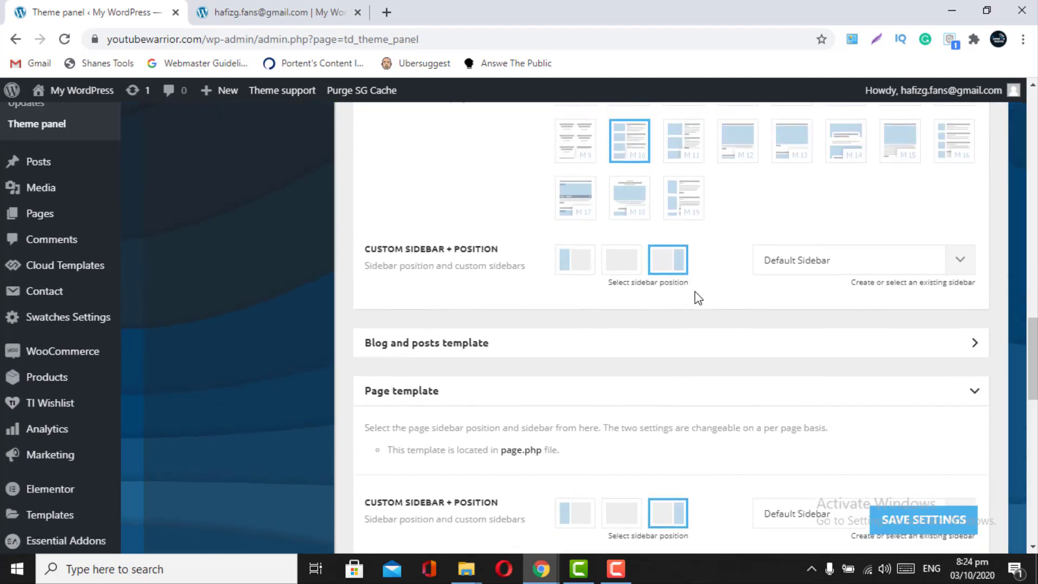
{"action": "scroll", "coordinate": [660, 271], "scroll_direction": "up", "scroll_amount": 7}
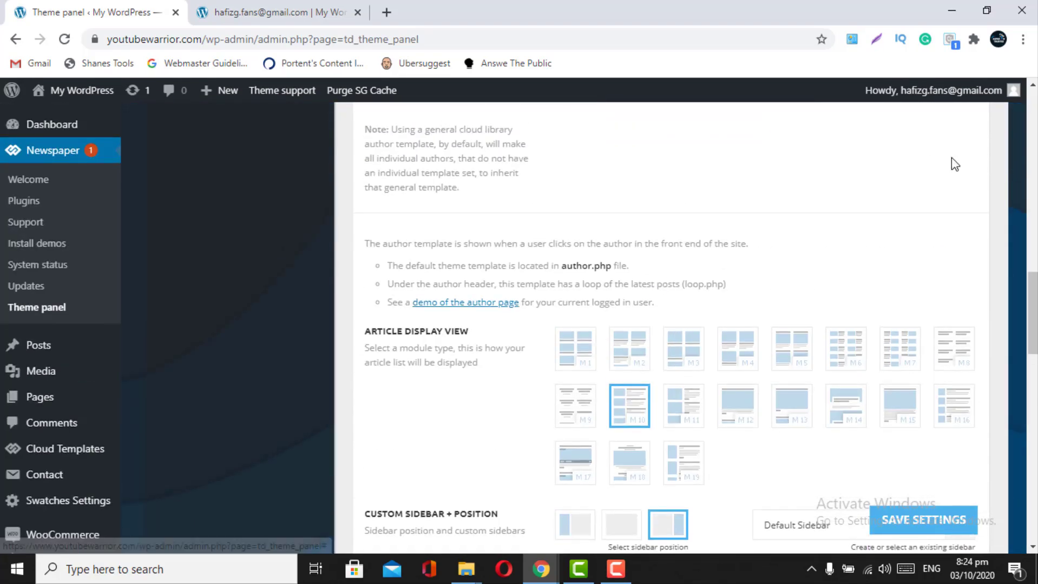
{"action": "left_click", "coordinate": [959, 173]}
{"action": "scroll", "coordinate": [959, 174], "scroll_direction": "down", "scroll_amount": 4}
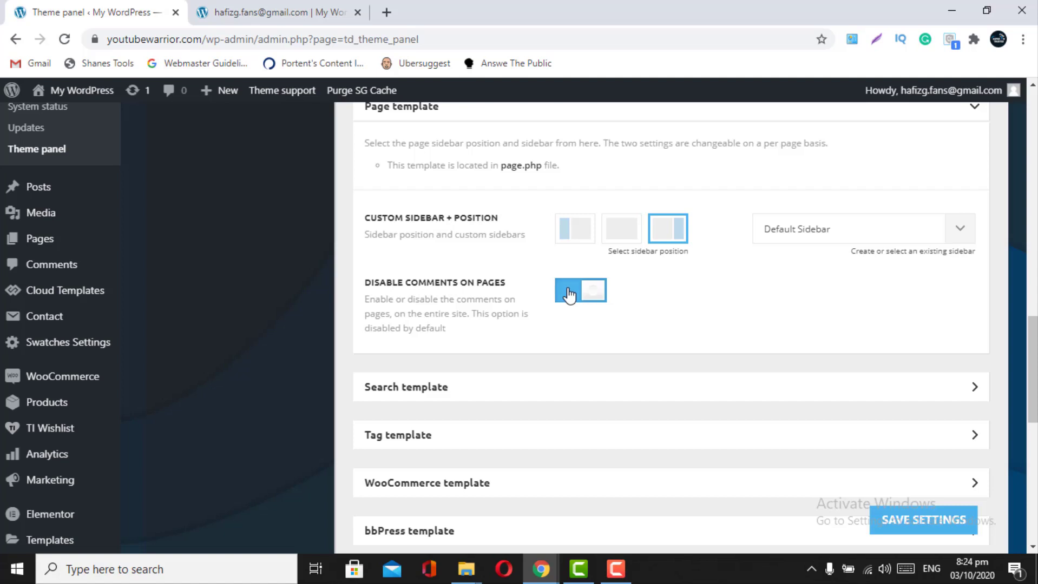
- Turn off Disable Comments on Pages and save the Page template settings
{"action": "left_click", "coordinate": [569, 295]}
{"action": "scroll", "coordinate": [569, 295], "scroll_direction": "down", "scroll_amount": 1}
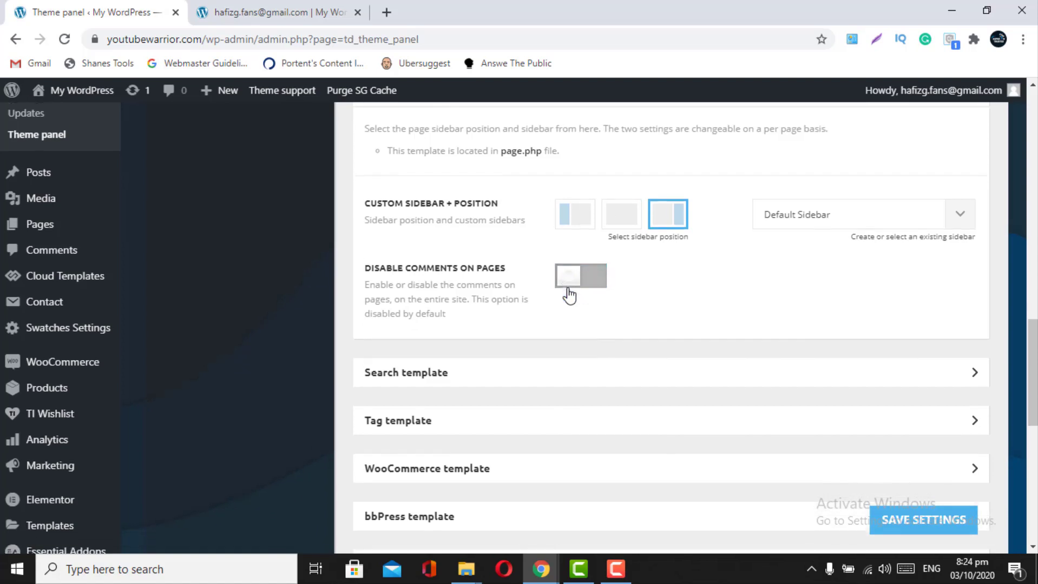
{"action": "left_click", "coordinate": [899, 524]}
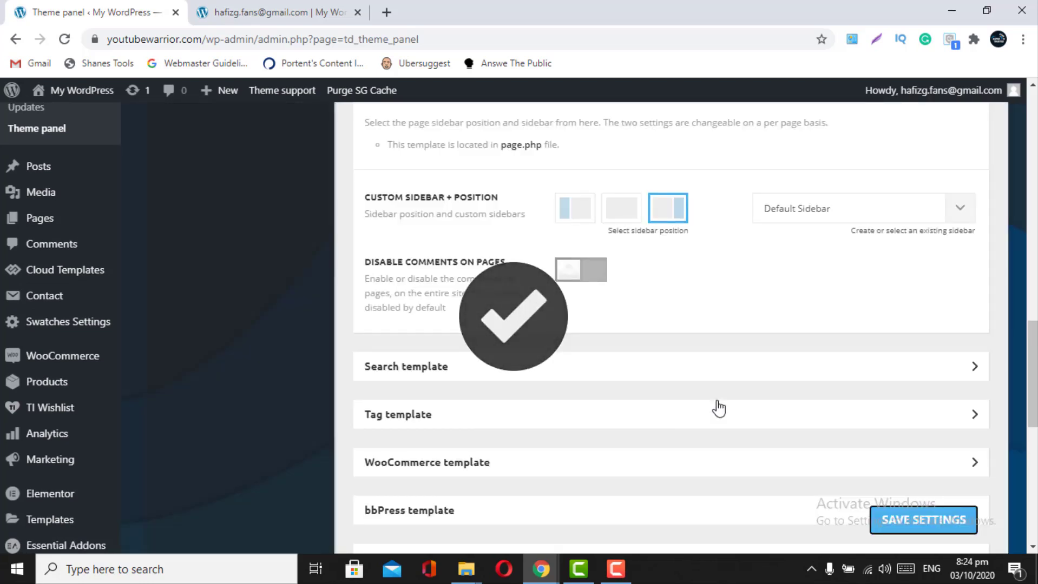
{"action": "left_click", "coordinate": [818, 378]}
{"action": "scroll", "coordinate": [820, 382], "scroll_direction": "up", "scroll_amount": 3}
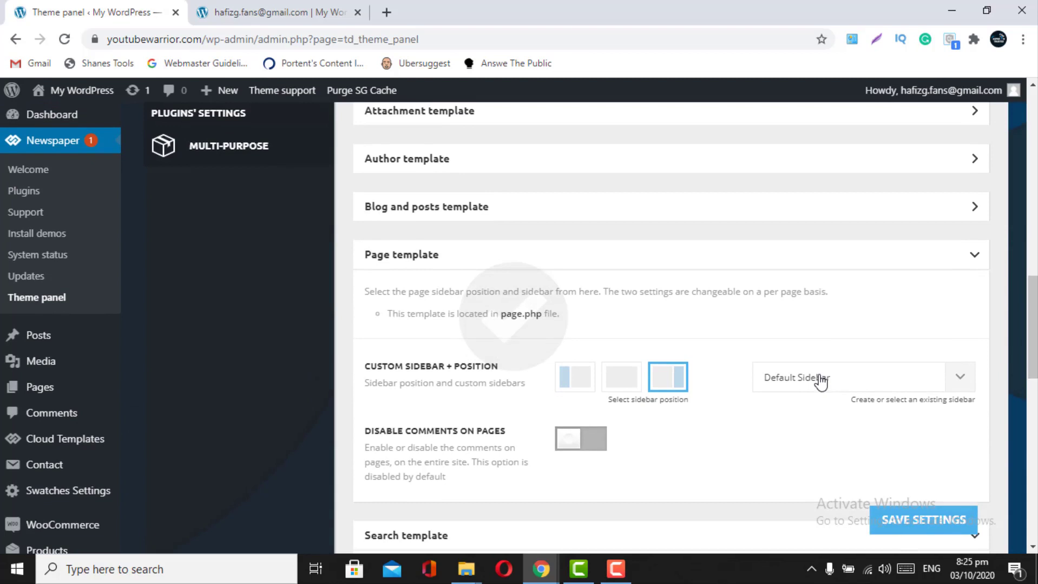
- Set the Search template to '- Theme Template -' with the M10 article view and save
{"action": "left_click", "coordinate": [967, 265]}
{"action": "scroll", "coordinate": [969, 265], "scroll_direction": "down", "scroll_amount": 1}
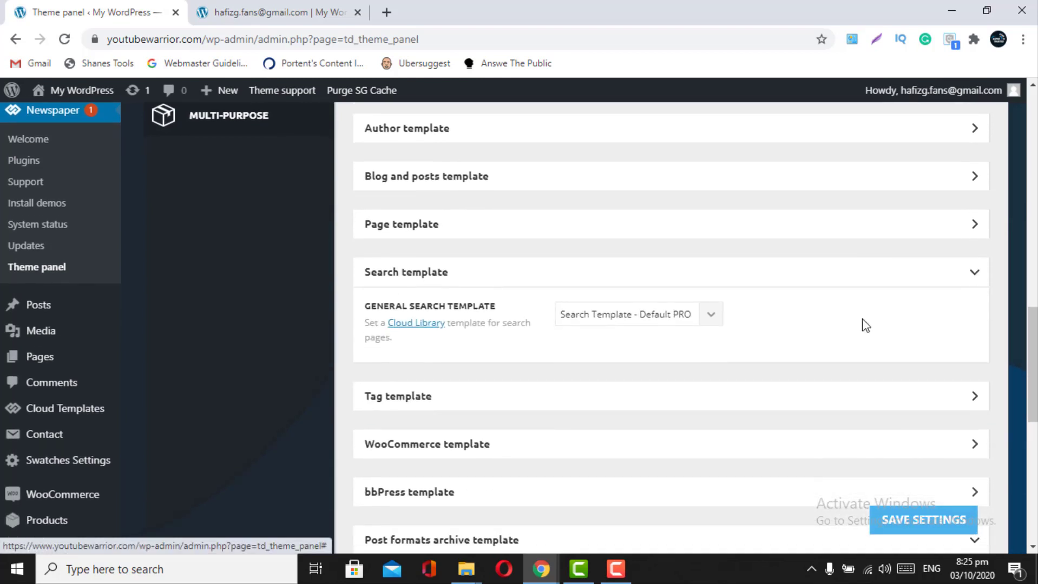
{"action": "left_click", "coordinate": [702, 315]}
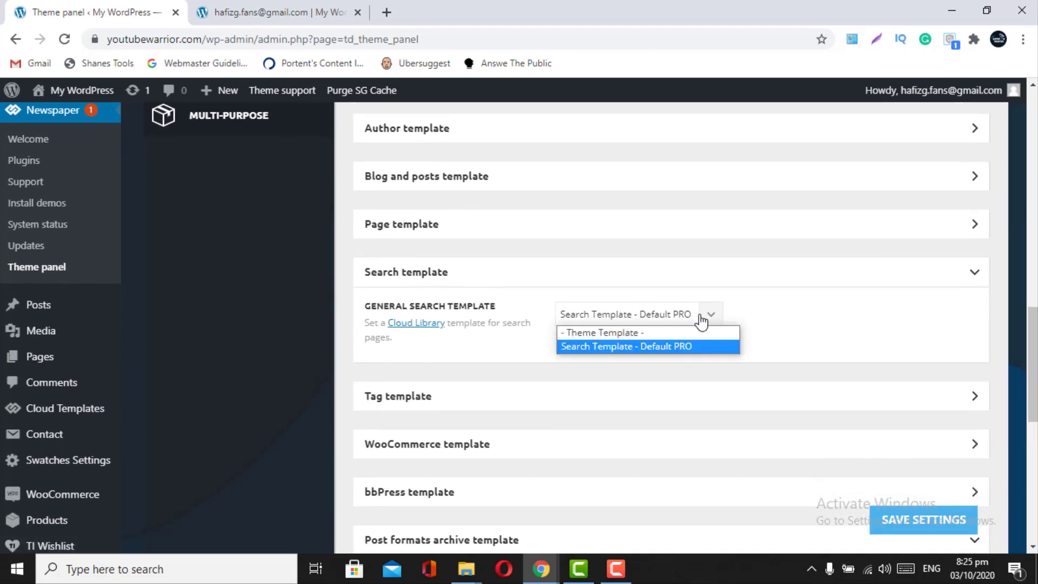
{"action": "left_click", "coordinate": [639, 333]}
{"action": "scroll", "coordinate": [637, 341], "scroll_direction": "down", "scroll_amount": 3}
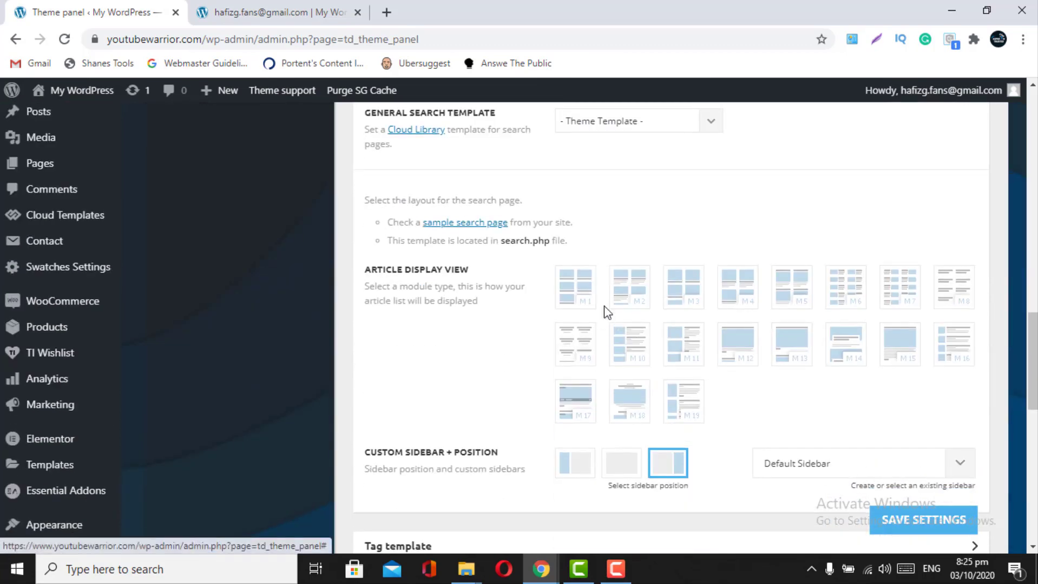
{"action": "left_click", "coordinate": [634, 365]}
{"action": "scroll", "coordinate": [632, 364], "scroll_direction": "down", "scroll_amount": 2}
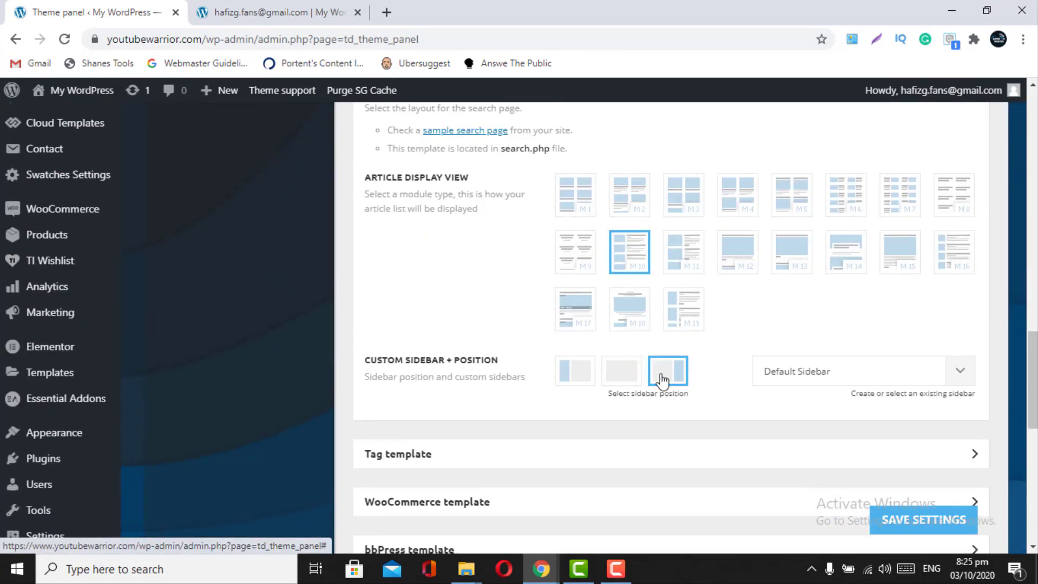
{"action": "left_click", "coordinate": [915, 523]}
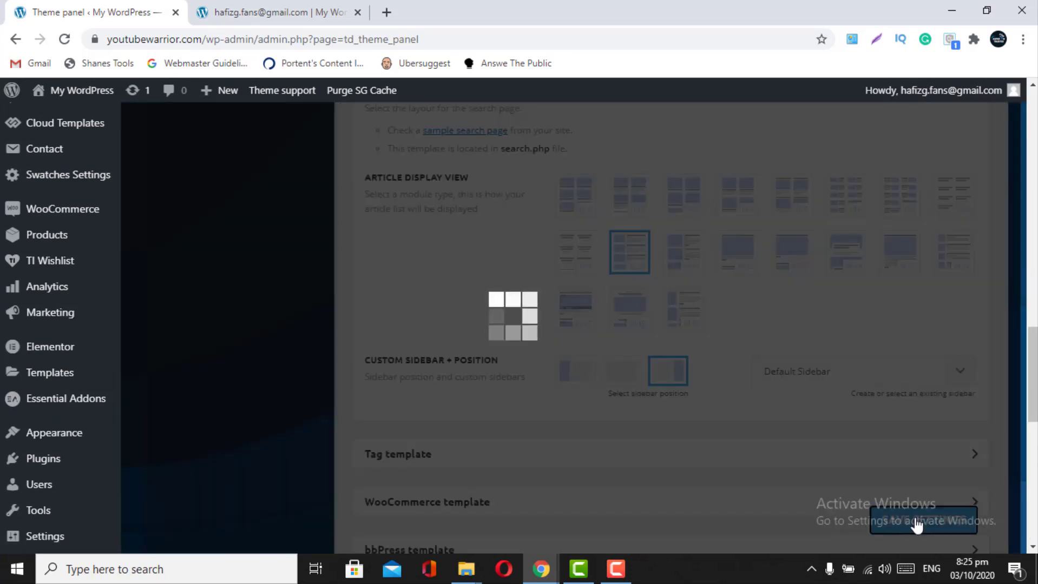
{"action": "scroll", "coordinate": [916, 524], "scroll_direction": "down", "scroll_amount": 2}
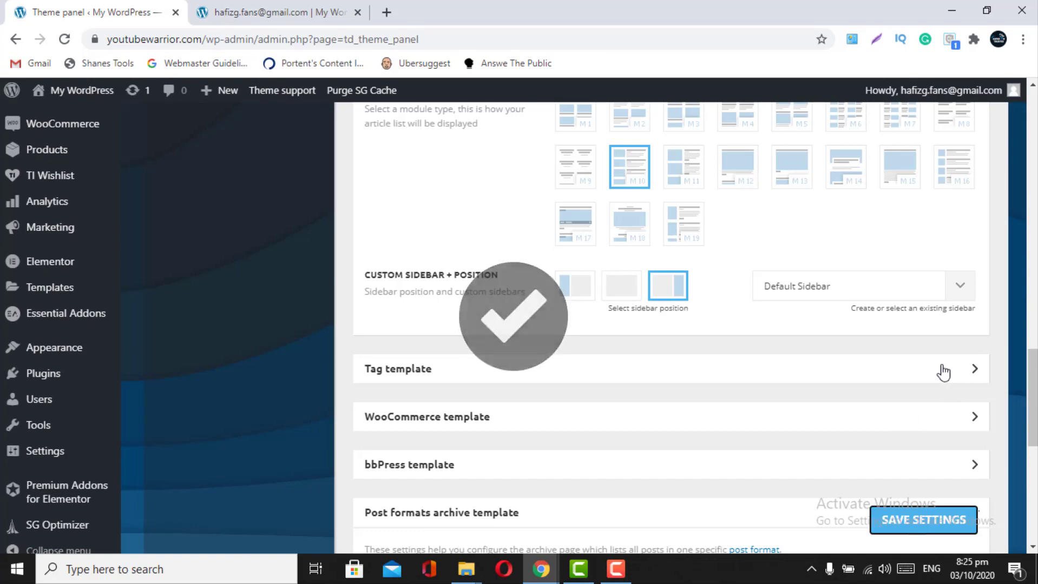
{"action": "left_click", "coordinate": [940, 369]}
{"action": "scroll", "coordinate": [943, 373], "scroll_direction": "down", "scroll_amount": 3}
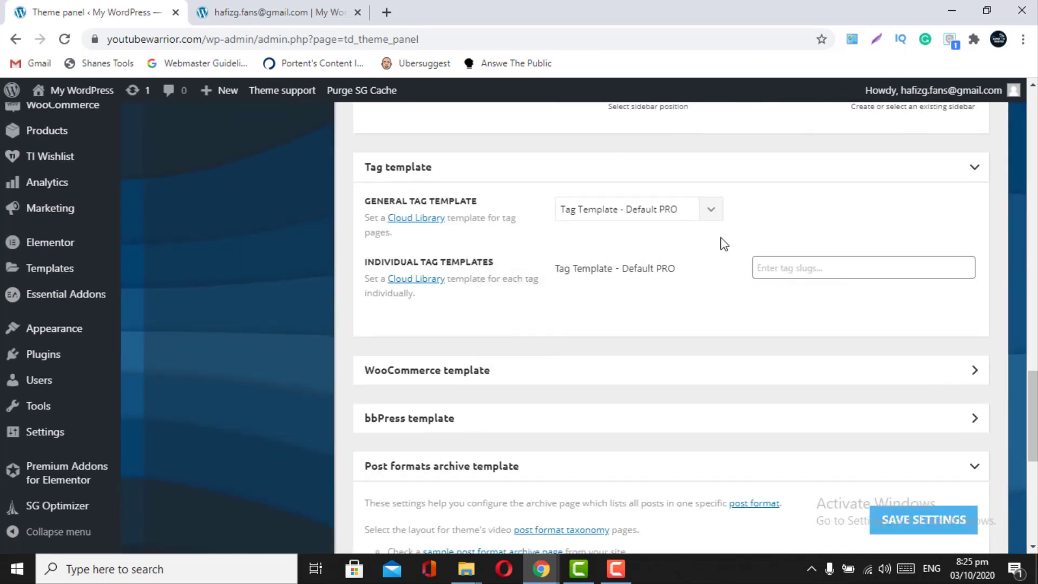
- Set the General Tag Template to '- Theme Template -' with the M10 article view and save
{"action": "left_click", "coordinate": [709, 217]}
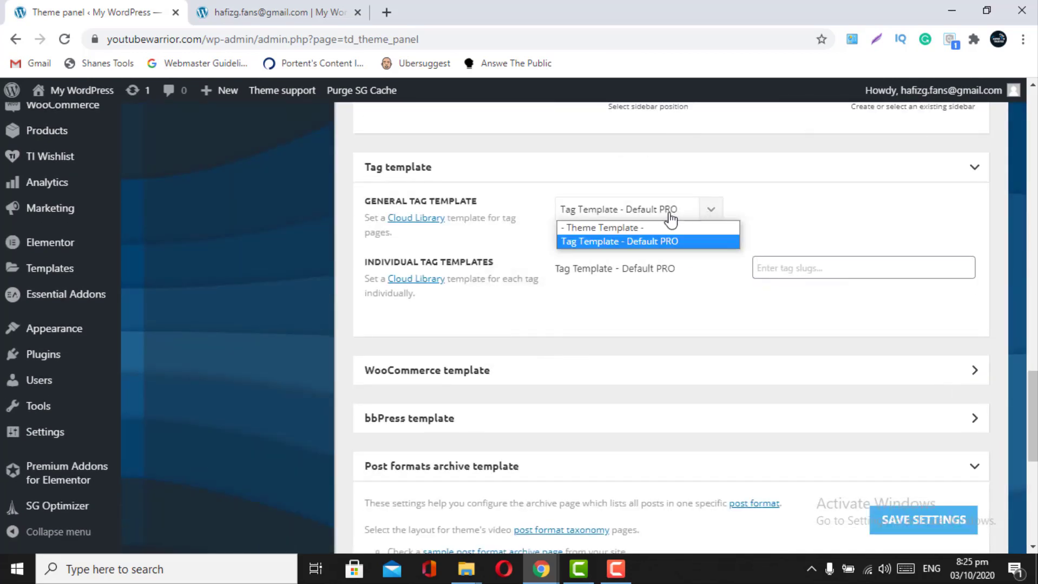
{"action": "left_click", "coordinate": [627, 228]}
{"action": "scroll", "coordinate": [613, 480], "scroll_direction": "down", "scroll_amount": 1}
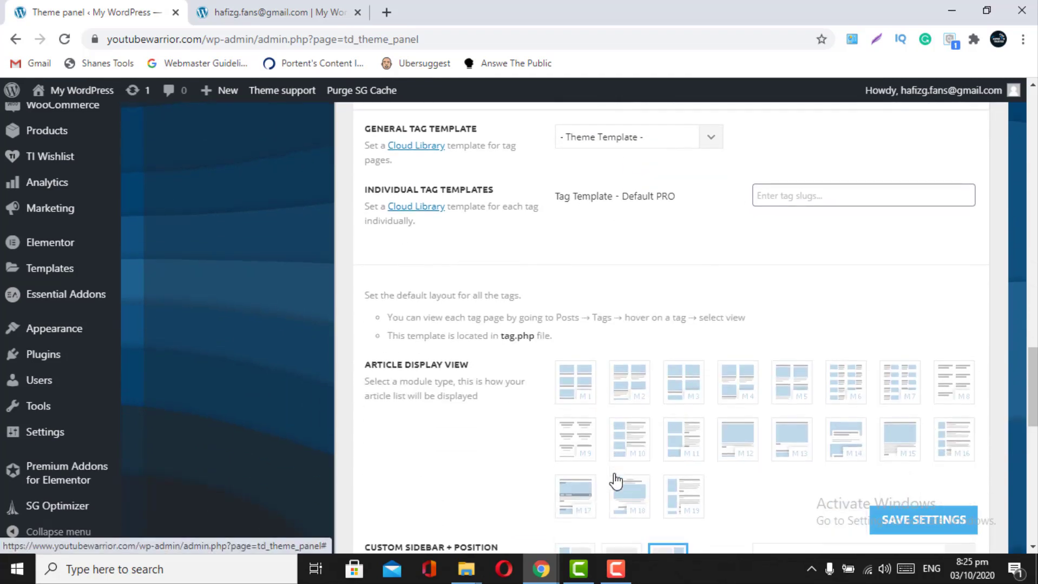
{"action": "left_click", "coordinate": [627, 453]}
{"action": "scroll", "coordinate": [627, 453], "scroll_direction": "down", "scroll_amount": 1}
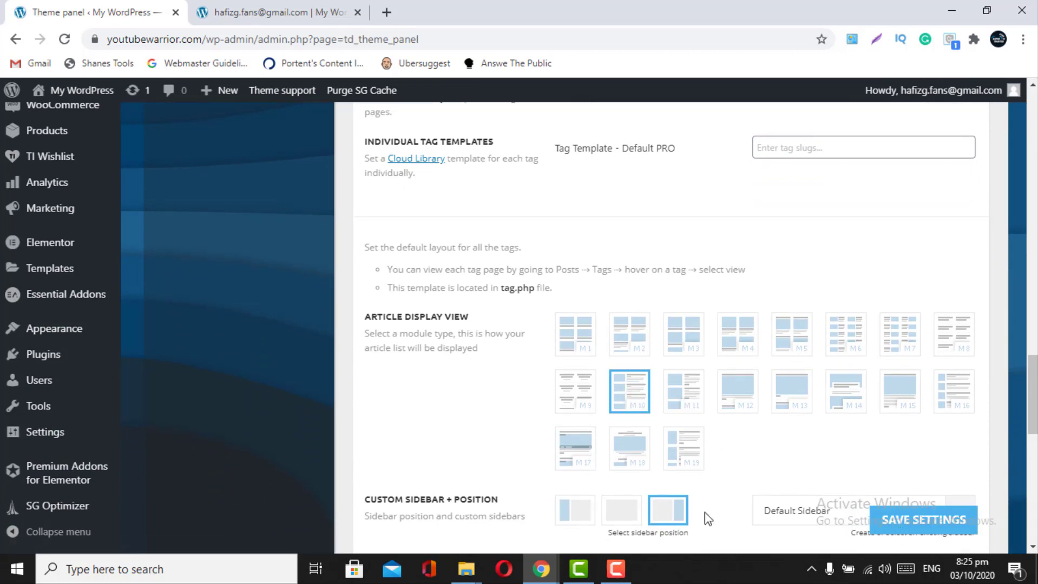
{"action": "left_click", "coordinate": [888, 530]}
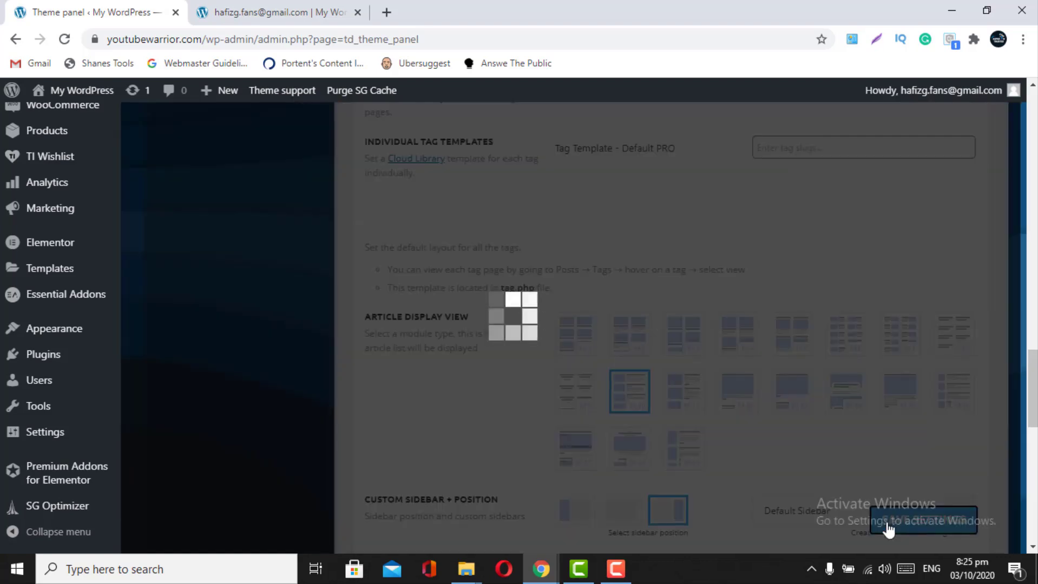
{"action": "left_click", "coordinate": [291, 10]}
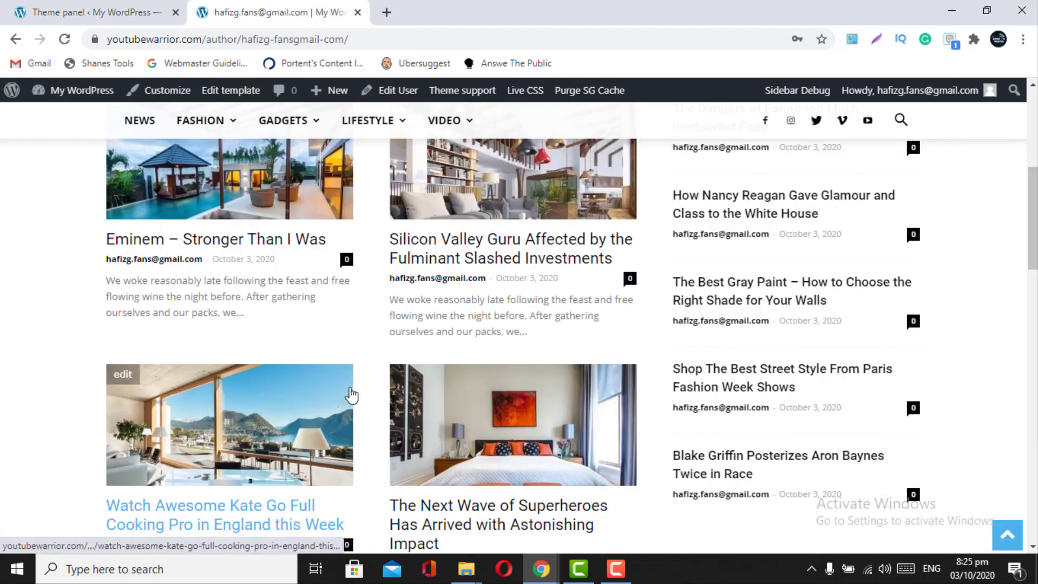
- Reload the live author page to check the updated templates
{"action": "scroll", "coordinate": [520, 349], "scroll_direction": "up", "scroll_amount": 5}
{"action": "left_click", "coordinate": [901, 220]}
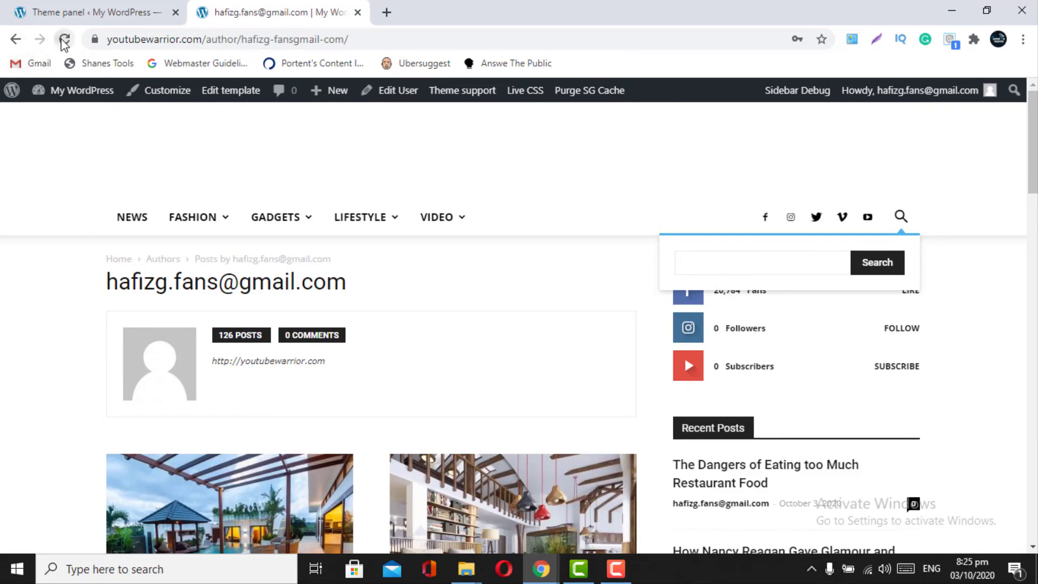
{"action": "left_click", "coordinate": [64, 39]}
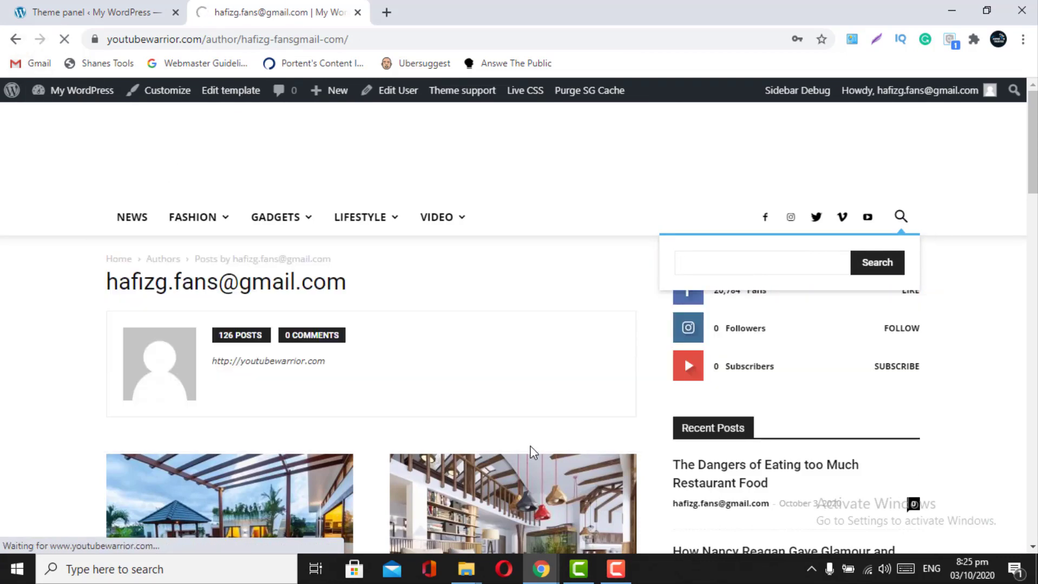
- Search the live site for 'cisco knows' and review the single Cisco result
{"action": "left_click", "coordinate": [902, 202]}
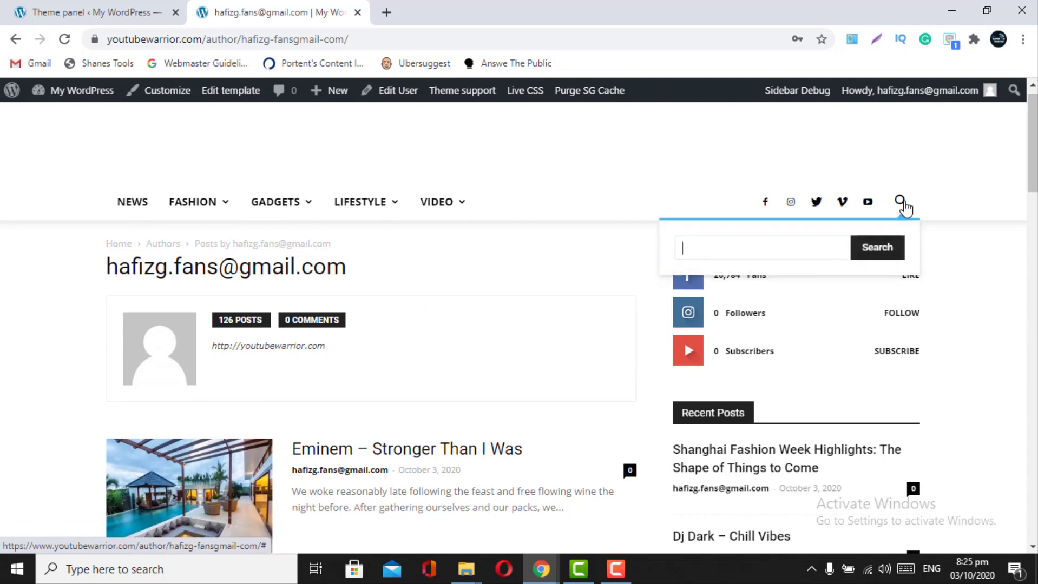
{"action": "scroll", "coordinate": [552, 320], "scroll_direction": "down", "scroll_amount": 4}
{"action": "scroll", "coordinate": [552, 320], "scroll_direction": "up", "scroll_amount": 2}
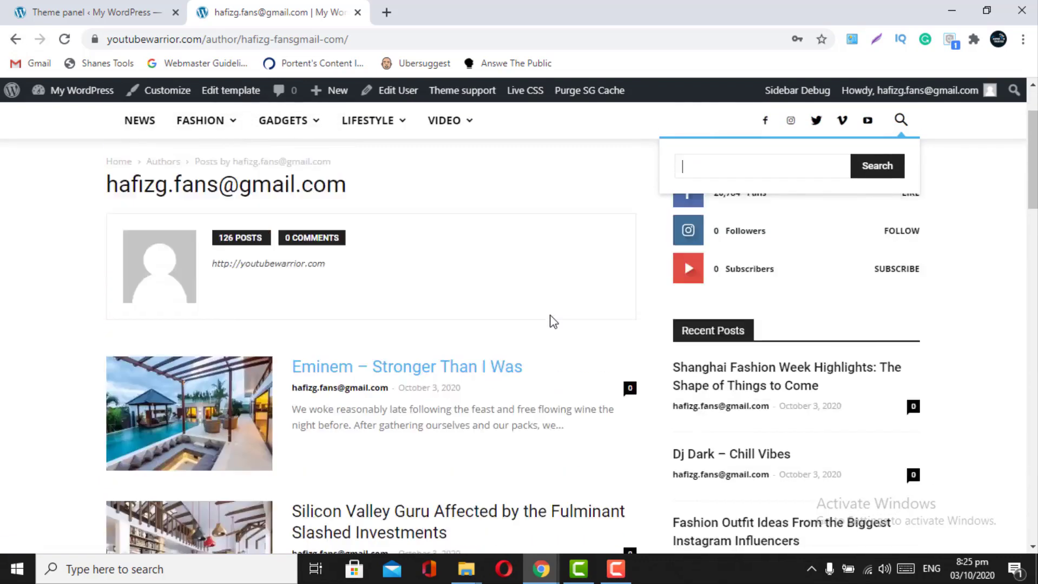
{"action": "scroll", "coordinate": [552, 320], "scroll_direction": "up", "scroll_amount": 2}
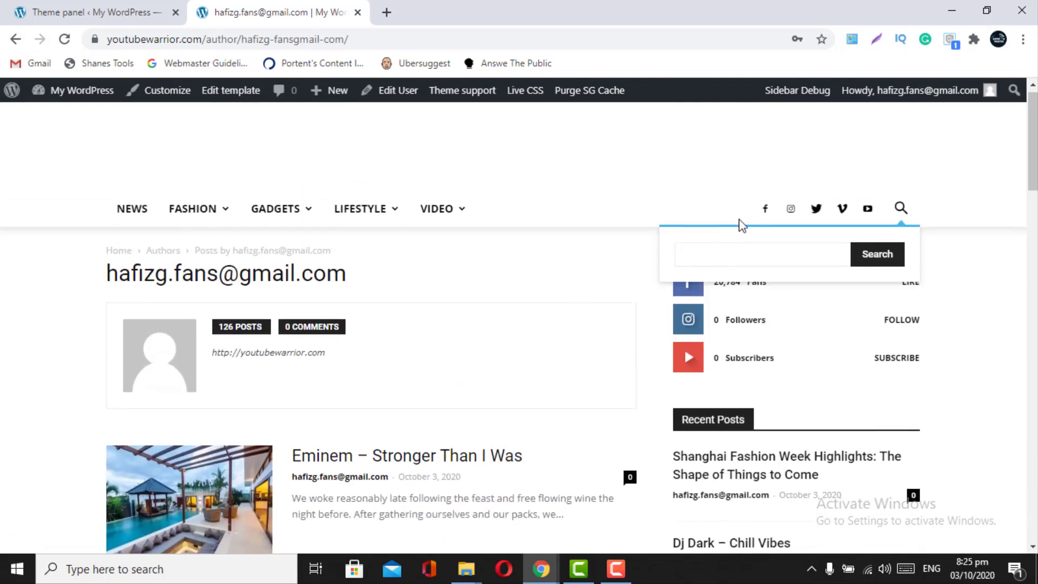
{"action": "scroll", "coordinate": [742, 274], "scroll_direction": "down", "scroll_amount": 5}
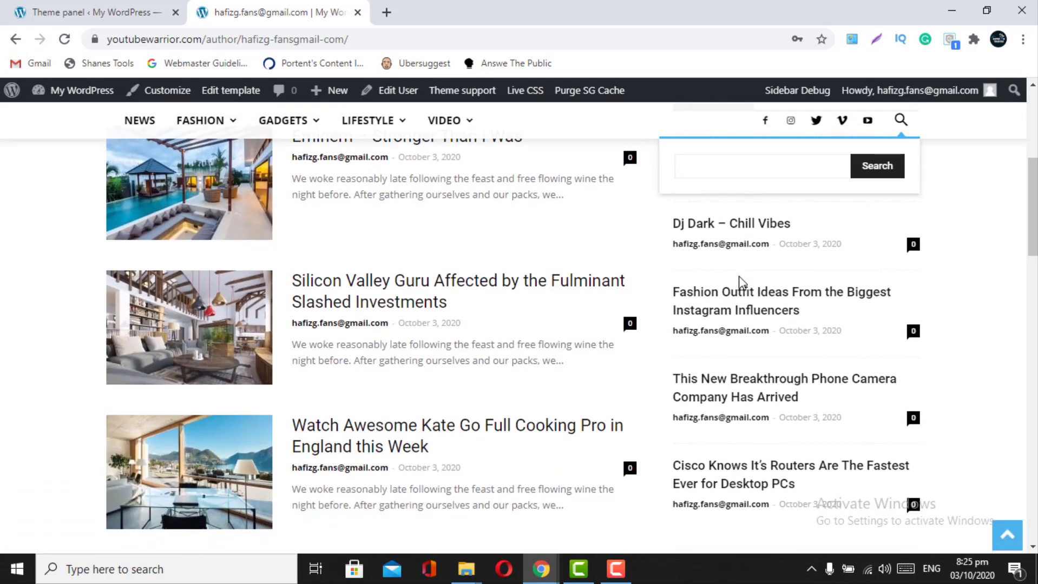
{"action": "scroll", "coordinate": [725, 422], "scroll_direction": "up", "scroll_amount": 5}
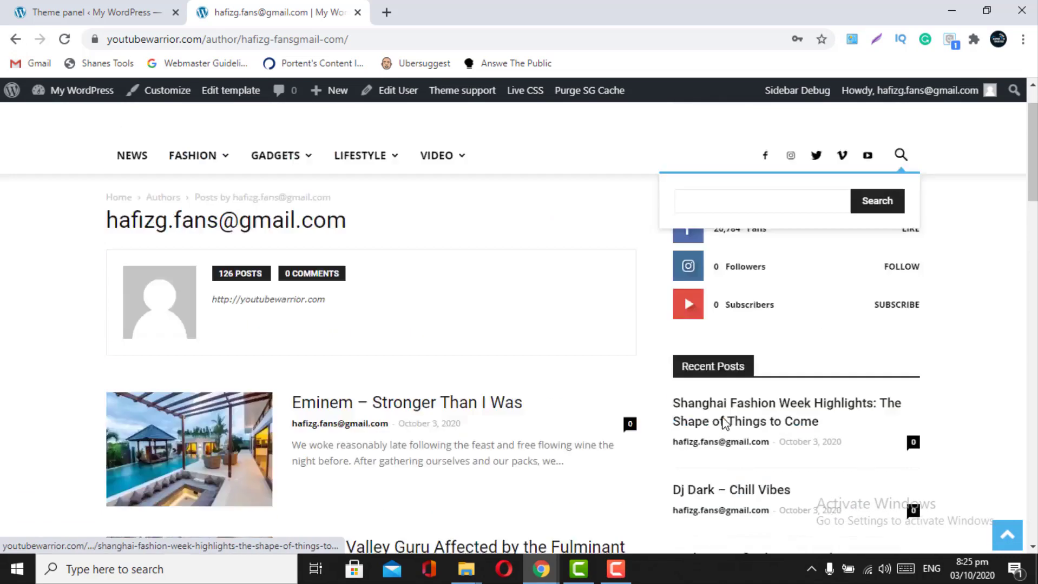
{"action": "scroll", "coordinate": [724, 422], "scroll_direction": "up", "scroll_amount": 1}
{"action": "type", "text": "cisco"}
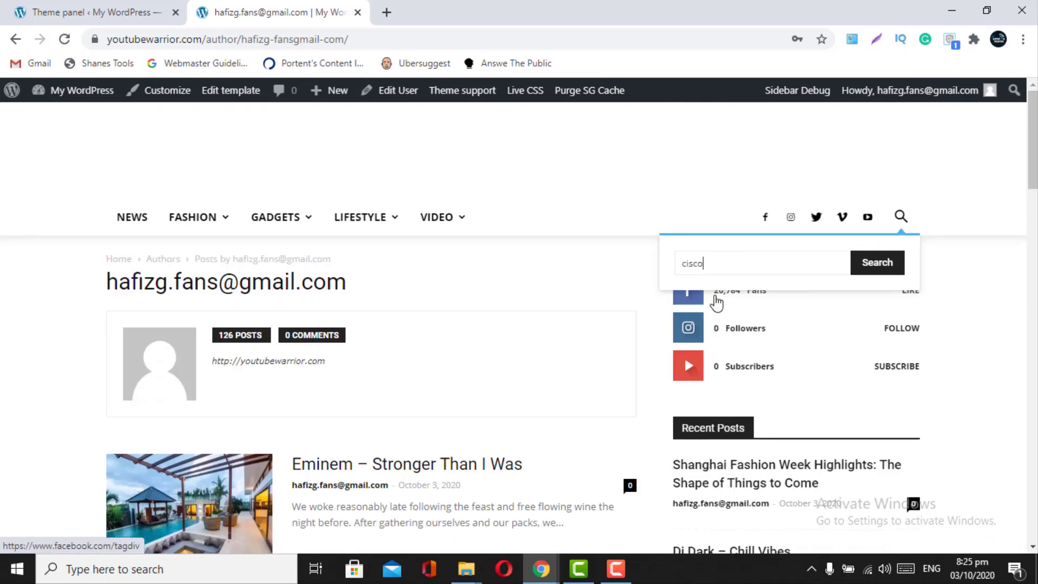
{"action": "type", "text": " knows"}
{"action": "key", "text": "Return"}
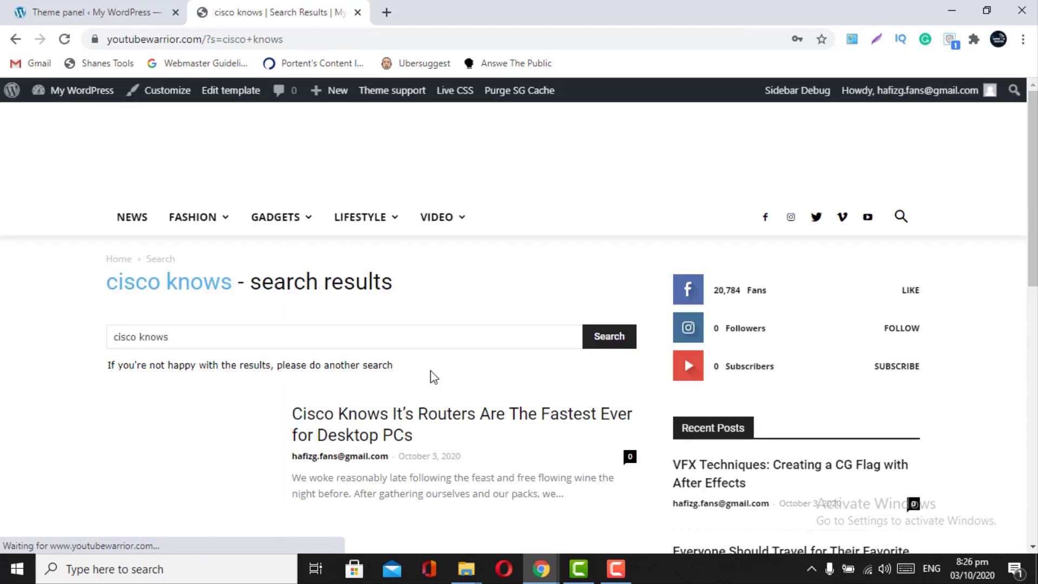
{"action": "scroll", "coordinate": [311, 475], "scroll_direction": "down", "scroll_amount": 3}
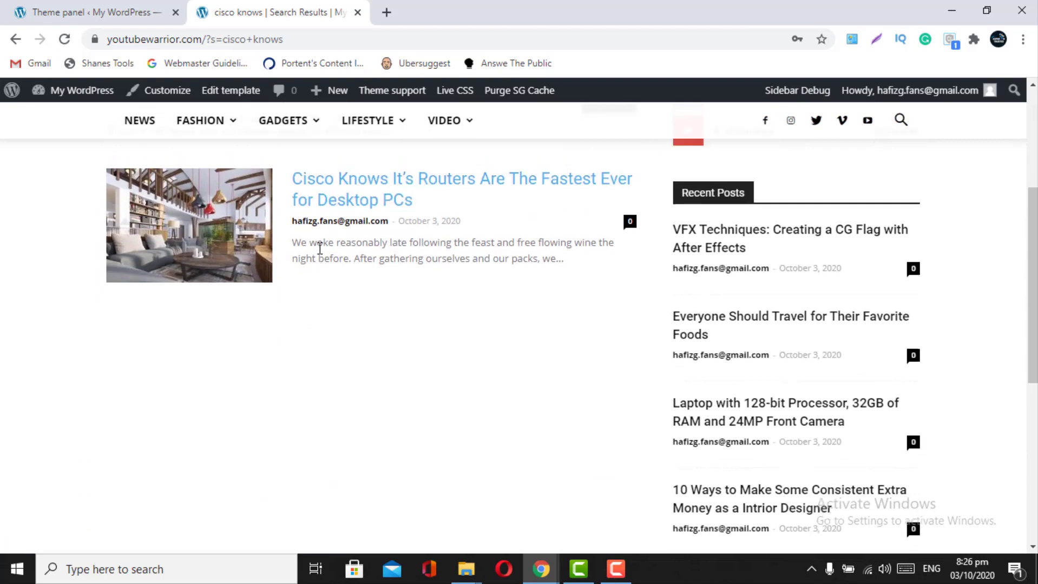
{"action": "scroll", "coordinate": [318, 243], "scroll_direction": "up", "scroll_amount": 2}
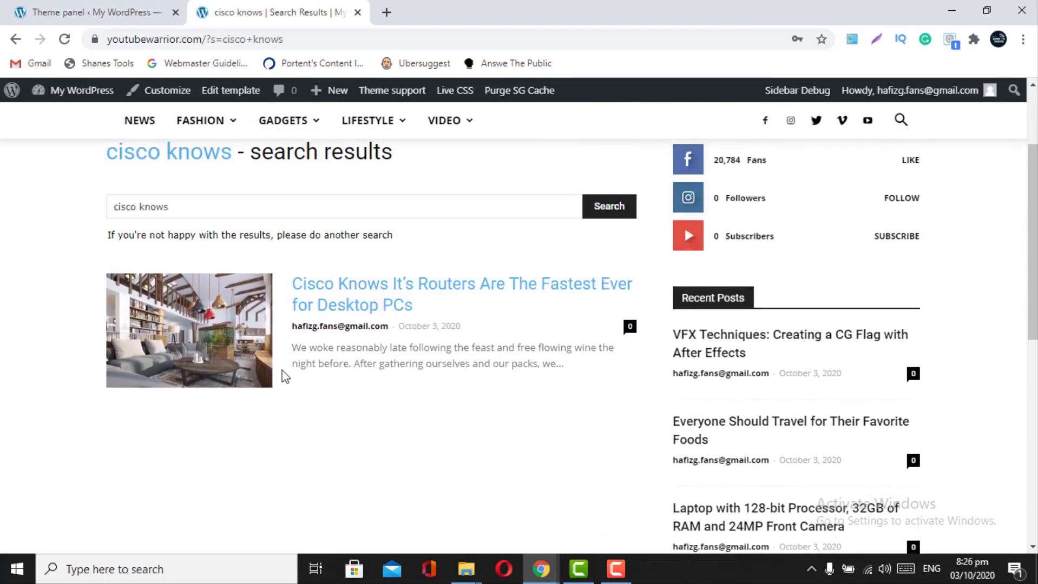
{"action": "left_click", "coordinate": [113, 7]}
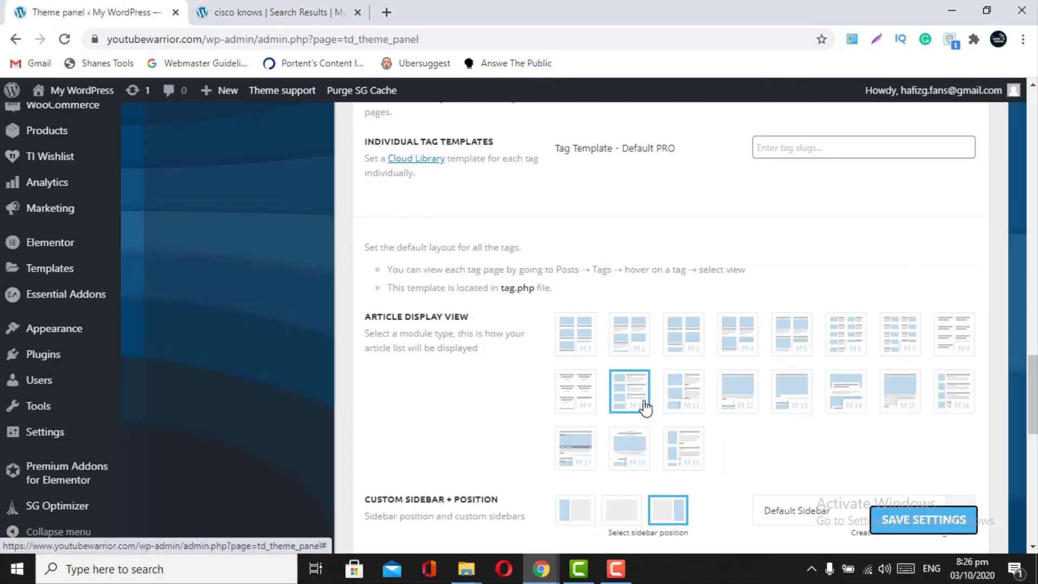
- Review the WooCommerce and bbPress template settings
{"action": "scroll", "coordinate": [627, 403], "scroll_direction": "down", "scroll_amount": 4}
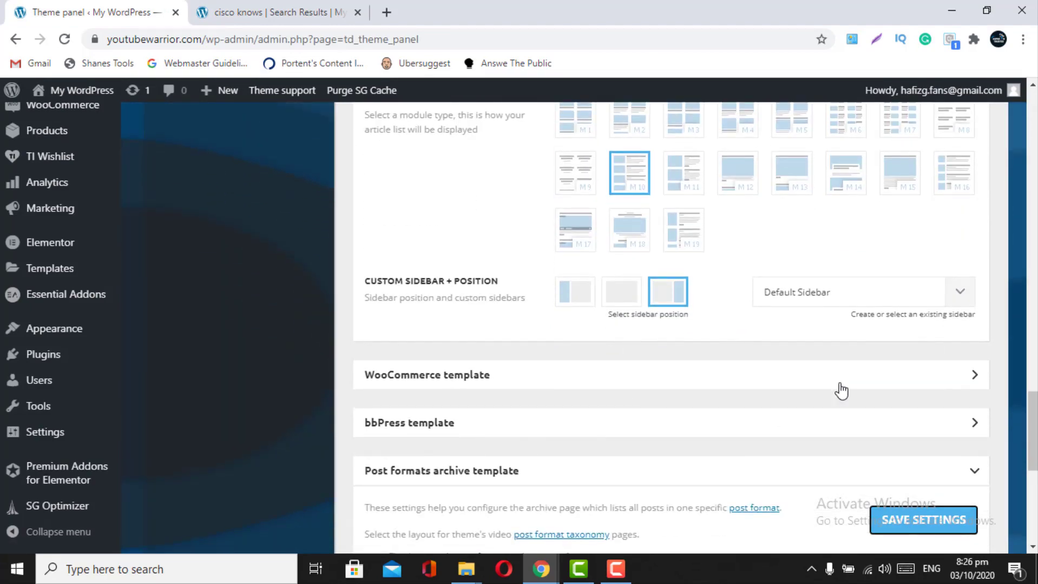
{"action": "left_click", "coordinate": [926, 375]}
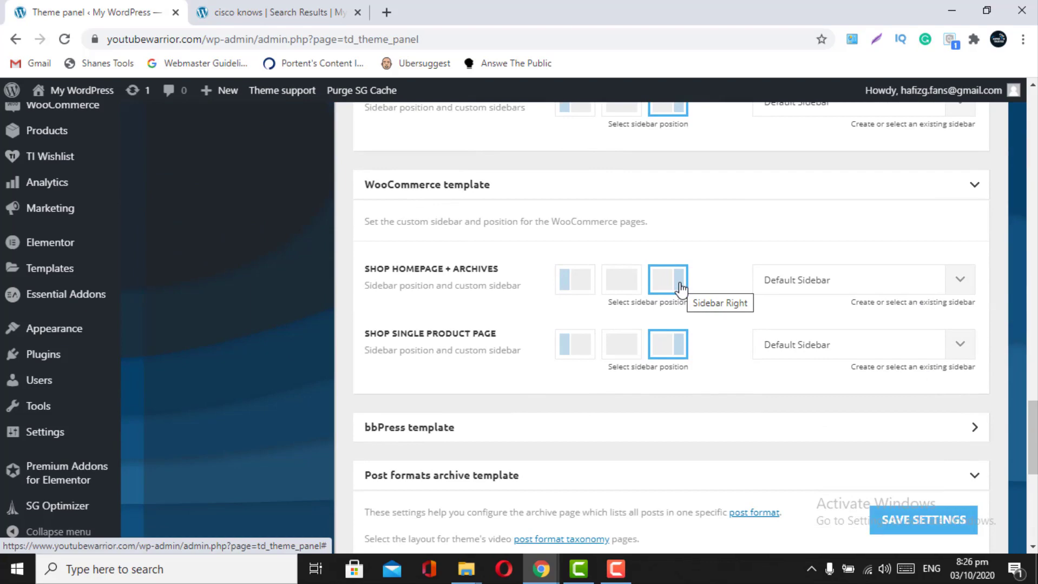
{"action": "scroll", "coordinate": [758, 426], "scroll_direction": "down", "scroll_amount": 1}
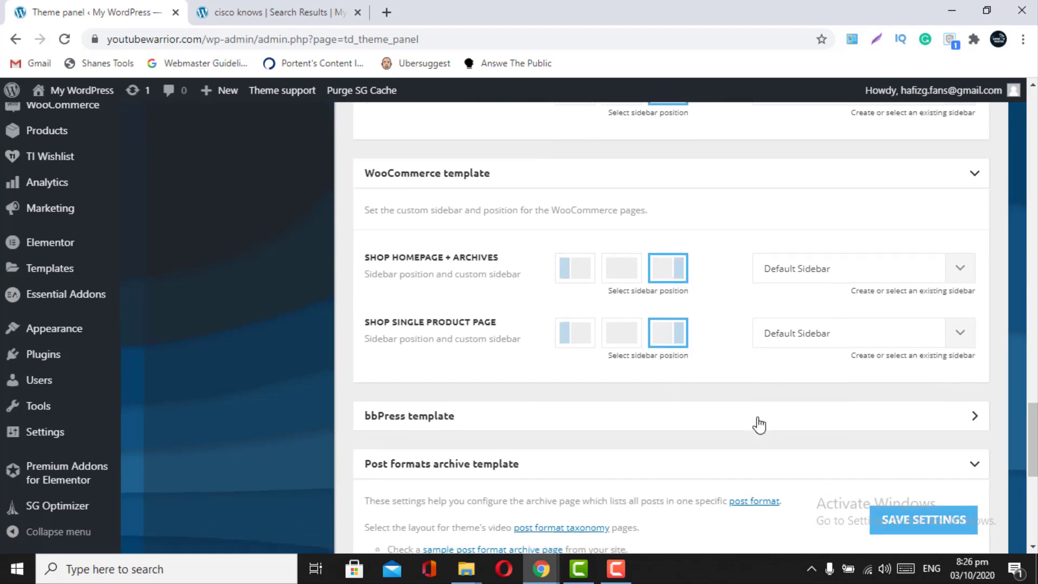
{"action": "left_click", "coordinate": [800, 386]}
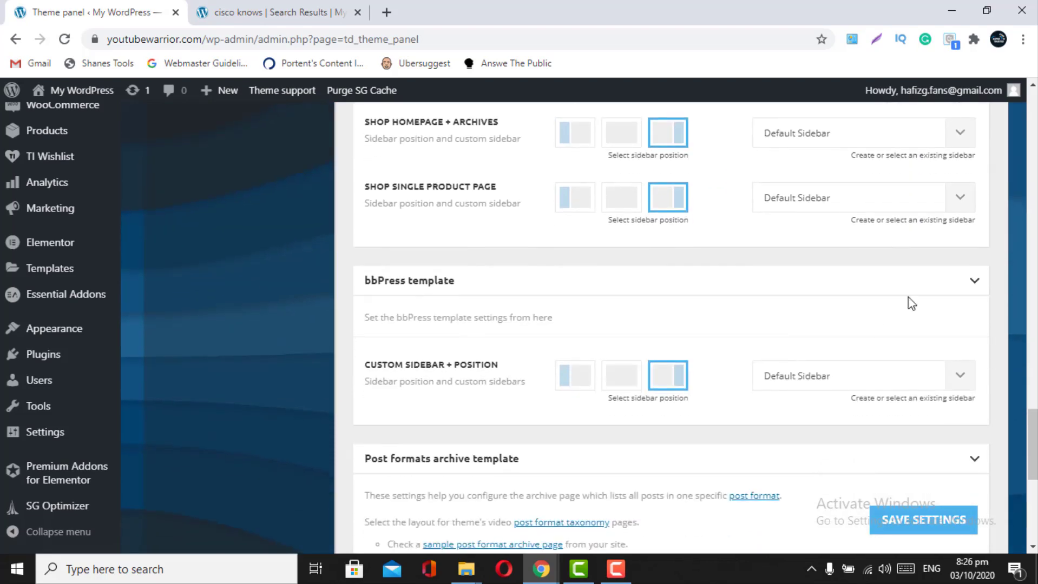
{"action": "left_click", "coordinate": [974, 283]}
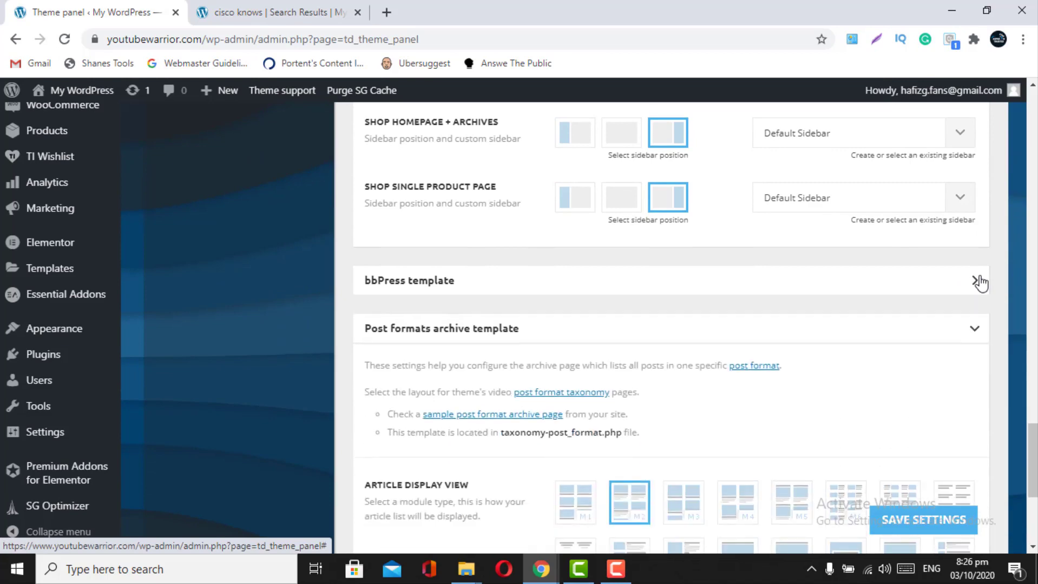
- Choose the Post formats archive Article Display View layout and save the settings
{"action": "scroll", "coordinate": [980, 282], "scroll_direction": "down", "scroll_amount": 2}
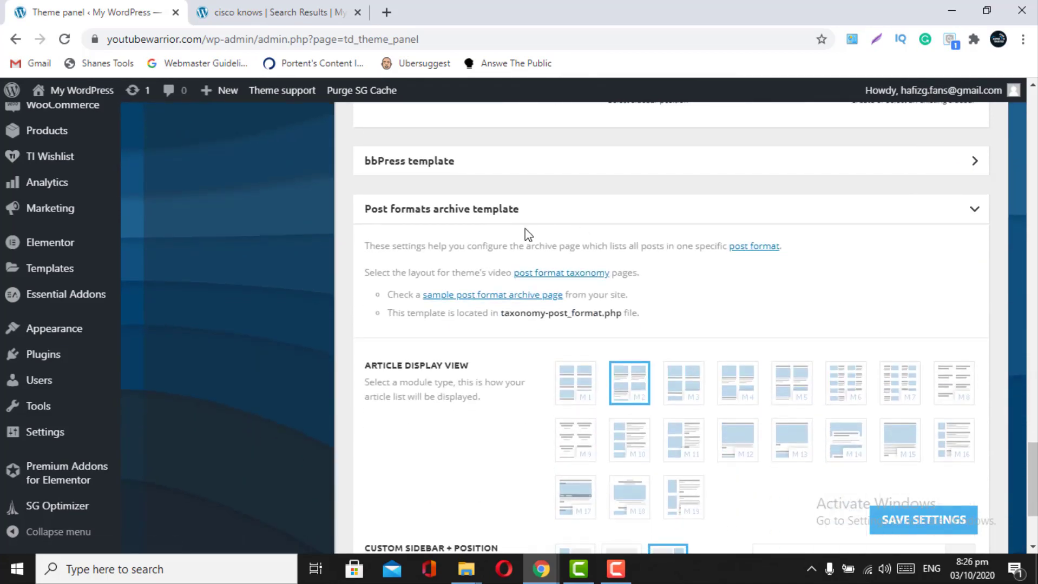
{"action": "left_click", "coordinate": [634, 455]}
{"action": "scroll", "coordinate": [634, 452], "scroll_direction": "down", "scroll_amount": 2}
{"action": "left_click", "coordinate": [913, 515]}
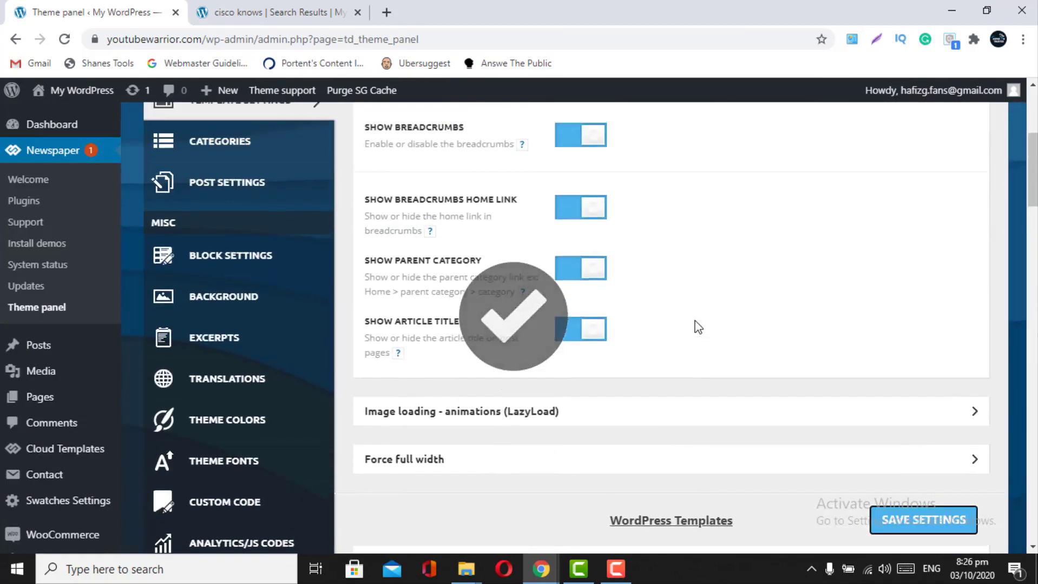
- Collapse the Post formats, WooCommerce, Tag and Search template sections
{"action": "scroll", "coordinate": [698, 328], "scroll_direction": "down", "scroll_amount": 15}
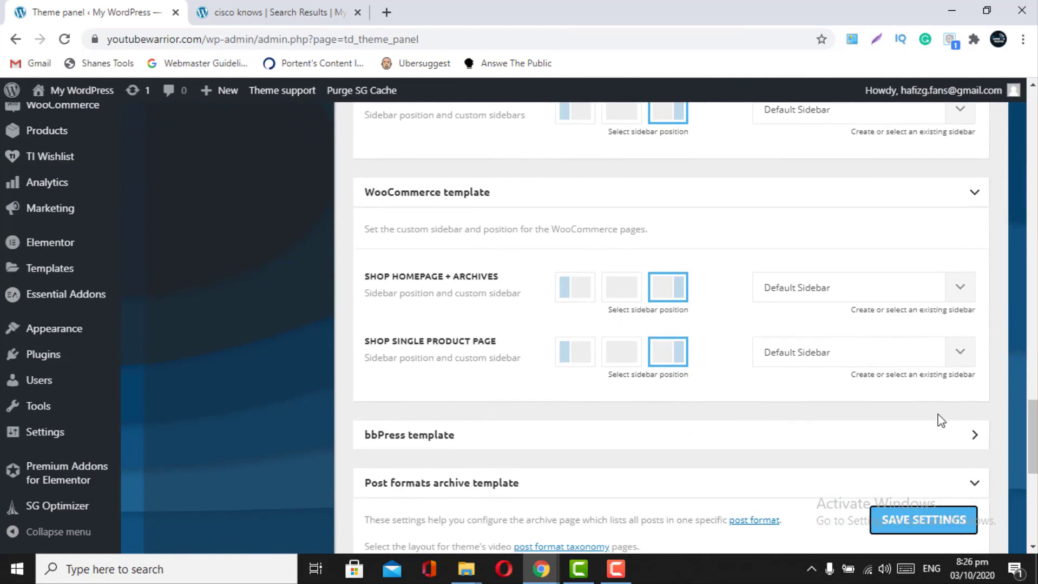
{"action": "scroll", "coordinate": [941, 421], "scroll_direction": "down", "scroll_amount": 5}
{"action": "left_click", "coordinate": [970, 261]}
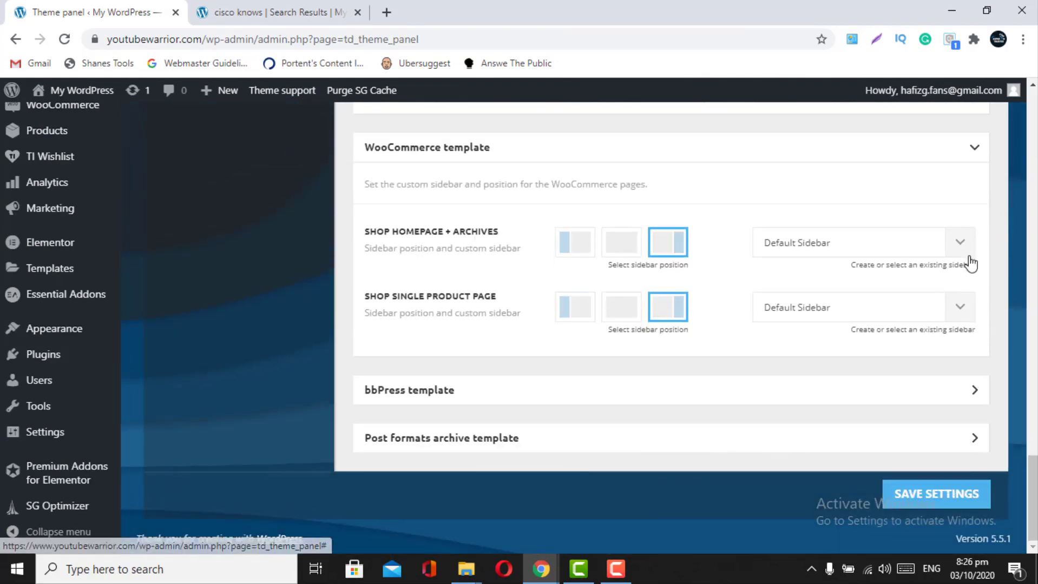
{"action": "scroll", "coordinate": [977, 304], "scroll_direction": "up", "scroll_amount": 1}
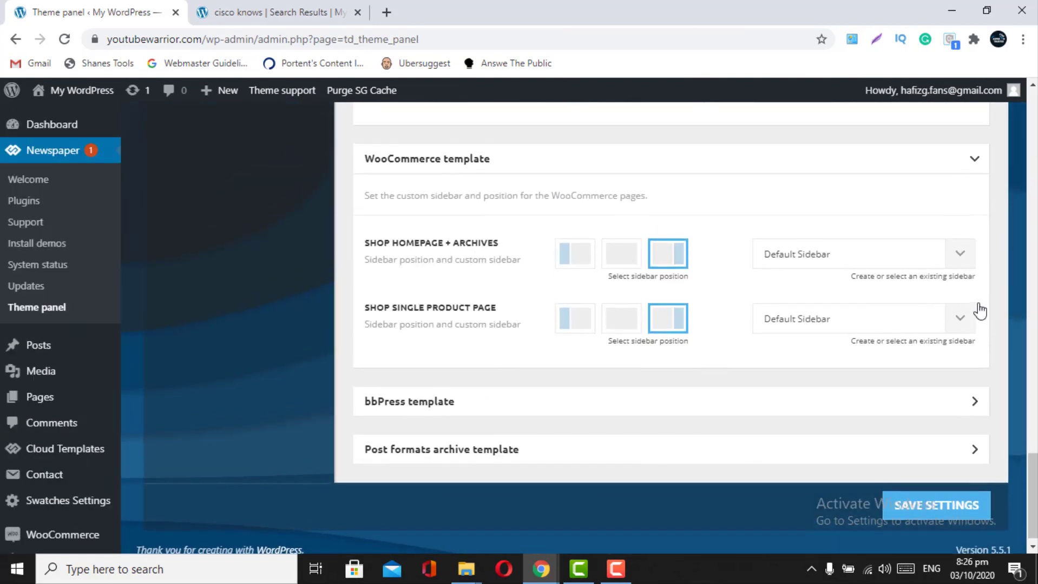
{"action": "left_click", "coordinate": [972, 162]}
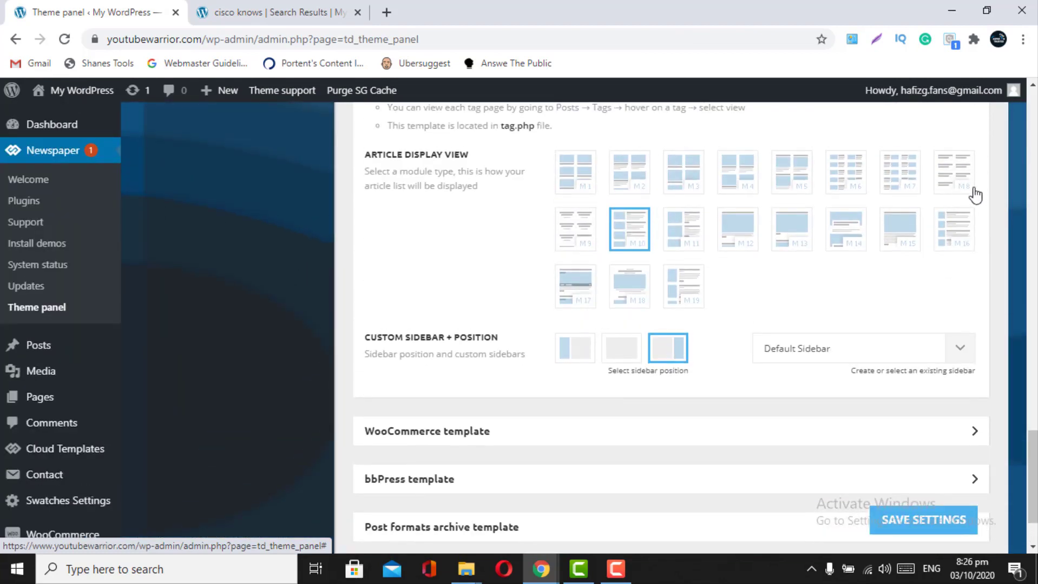
{"action": "scroll", "coordinate": [975, 193], "scroll_direction": "up", "scroll_amount": 2}
{"action": "scroll", "coordinate": [975, 195], "scroll_direction": "up", "scroll_amount": 3}
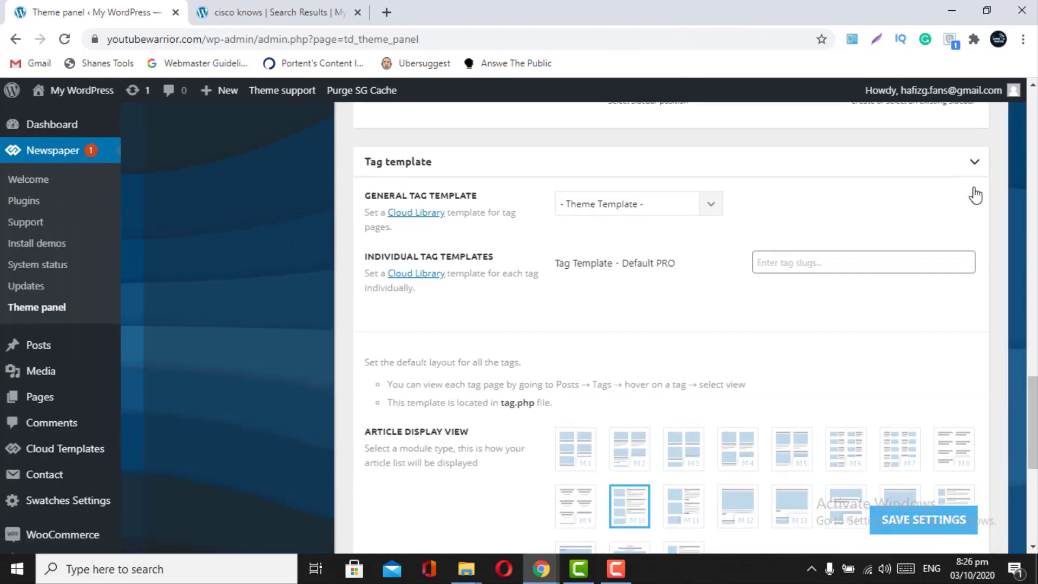
{"action": "scroll", "coordinate": [921, 318], "scroll_direction": "up", "scroll_amount": 2}
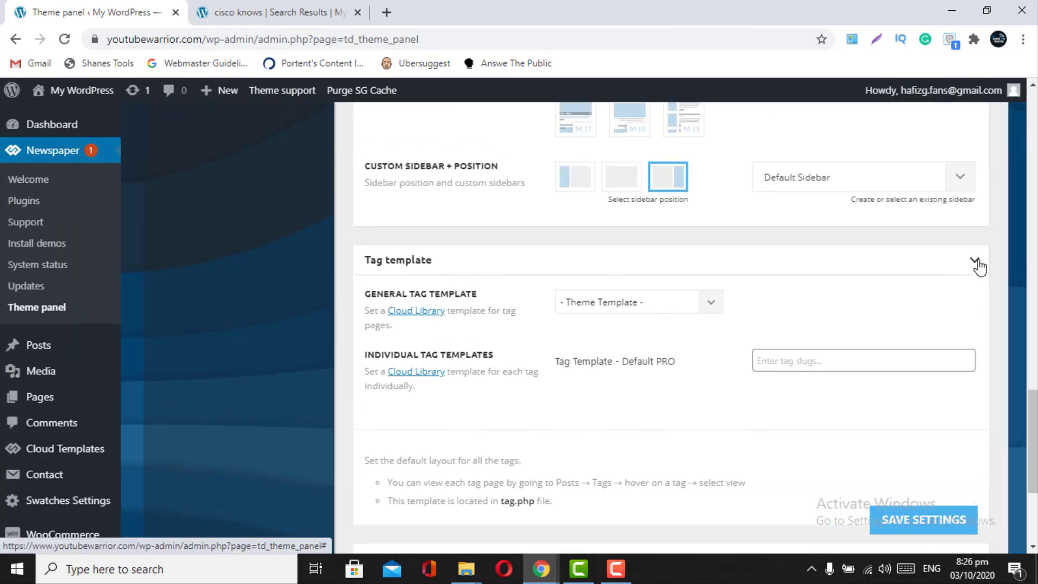
{"action": "left_click", "coordinate": [976, 264]}
{"action": "scroll", "coordinate": [979, 267], "scroll_direction": "up", "scroll_amount": 6}
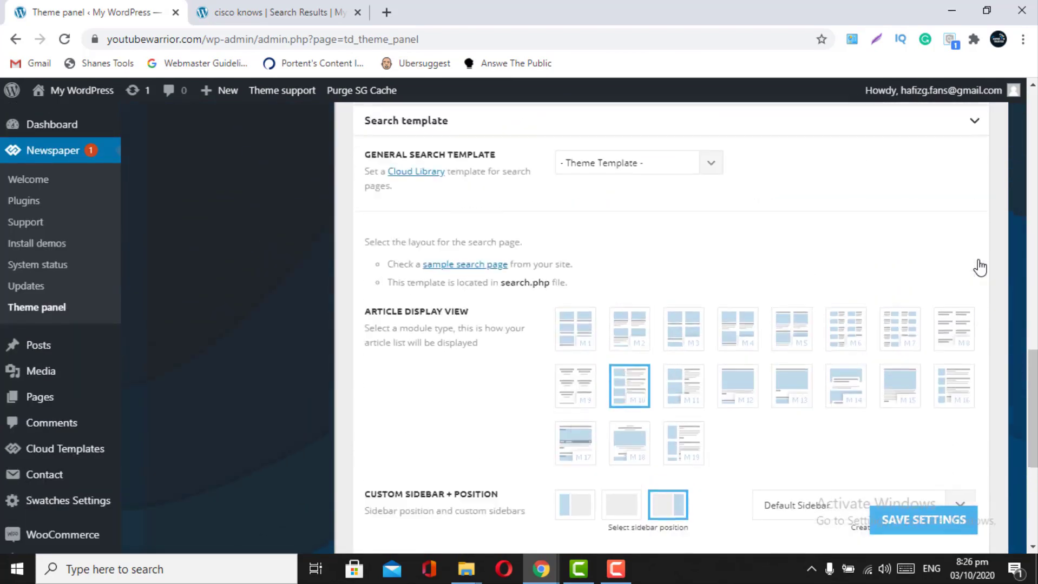
{"action": "left_click", "coordinate": [978, 177]}
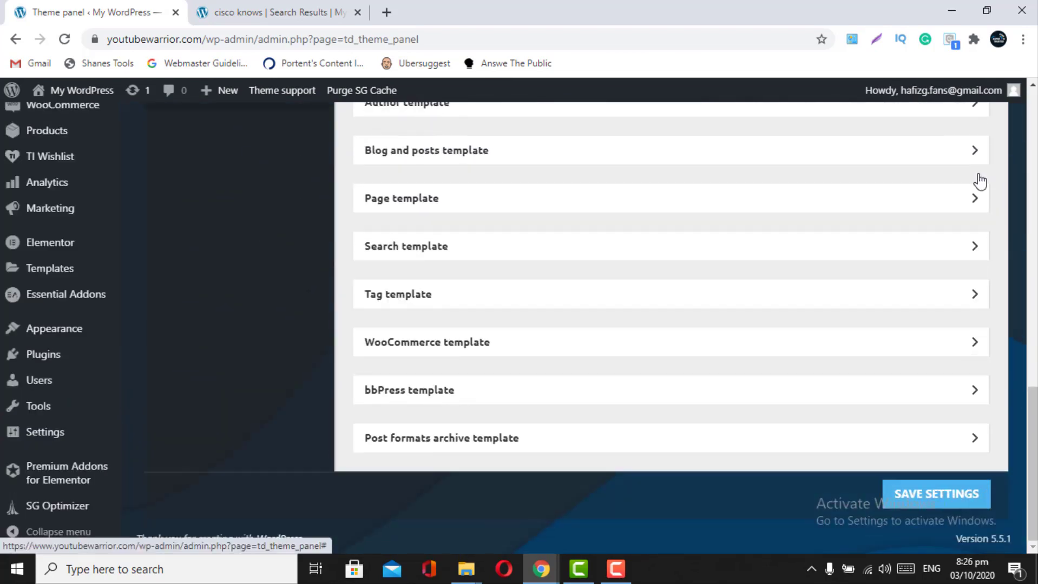
{"action": "scroll", "coordinate": [980, 181], "scroll_direction": "up", "scroll_amount": 3}
{"action": "scroll", "coordinate": [980, 181], "scroll_direction": "up", "scroll_amount": 3}
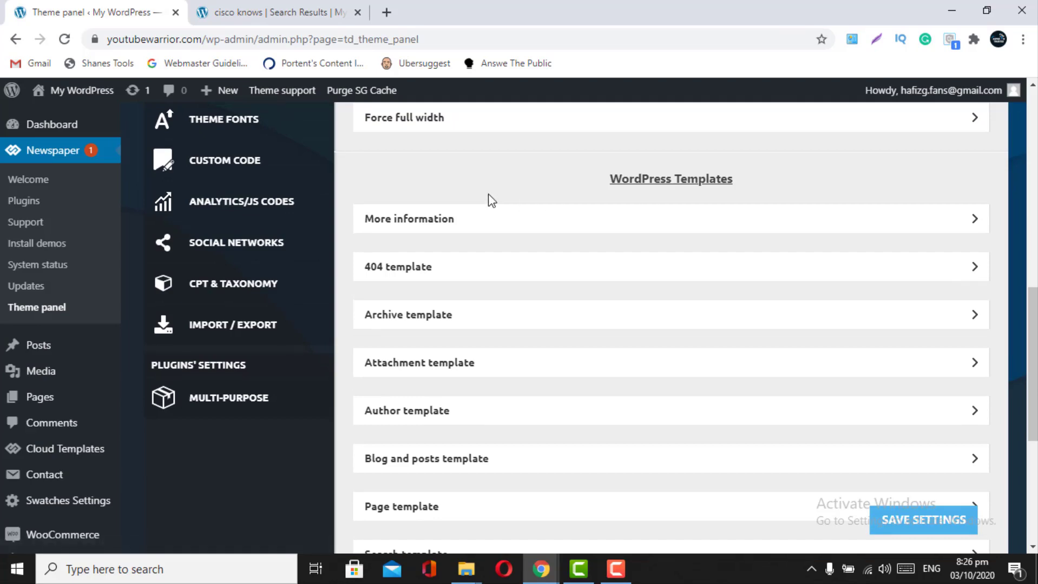
- Collapse Breadcrumbs and go to the theme panel's Categories settings
{"action": "scroll", "coordinate": [227, 170], "scroll_direction": "up", "scroll_amount": 3}
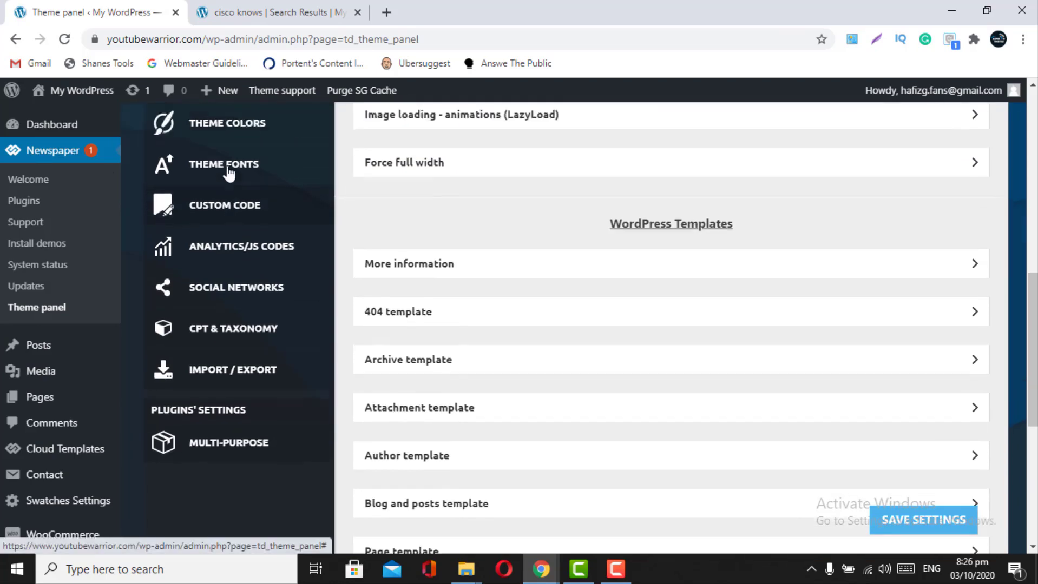
{"action": "scroll", "coordinate": [227, 171], "scroll_direction": "up", "scroll_amount": 8}
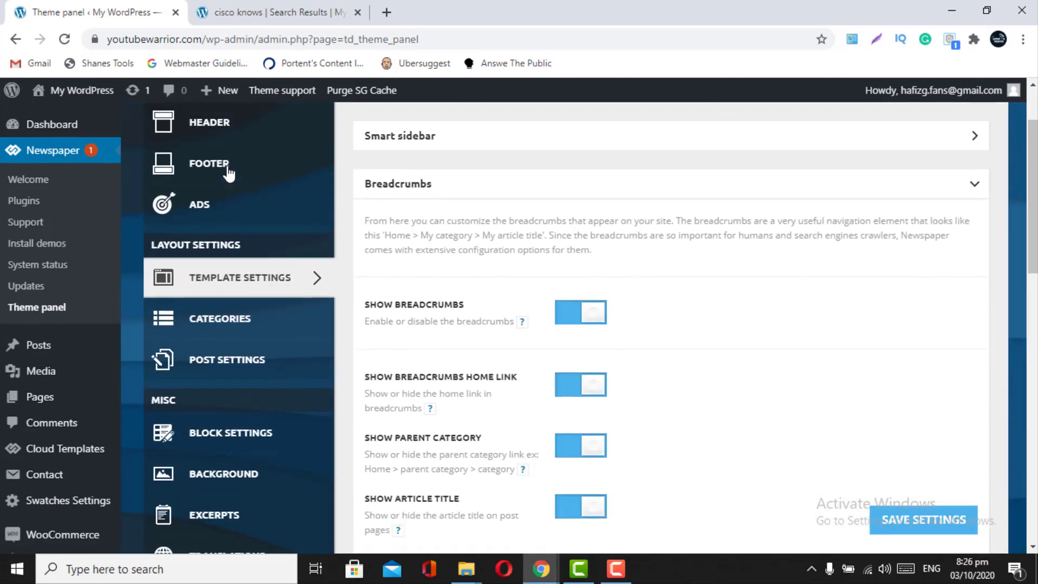
{"action": "left_click", "coordinate": [956, 199]}
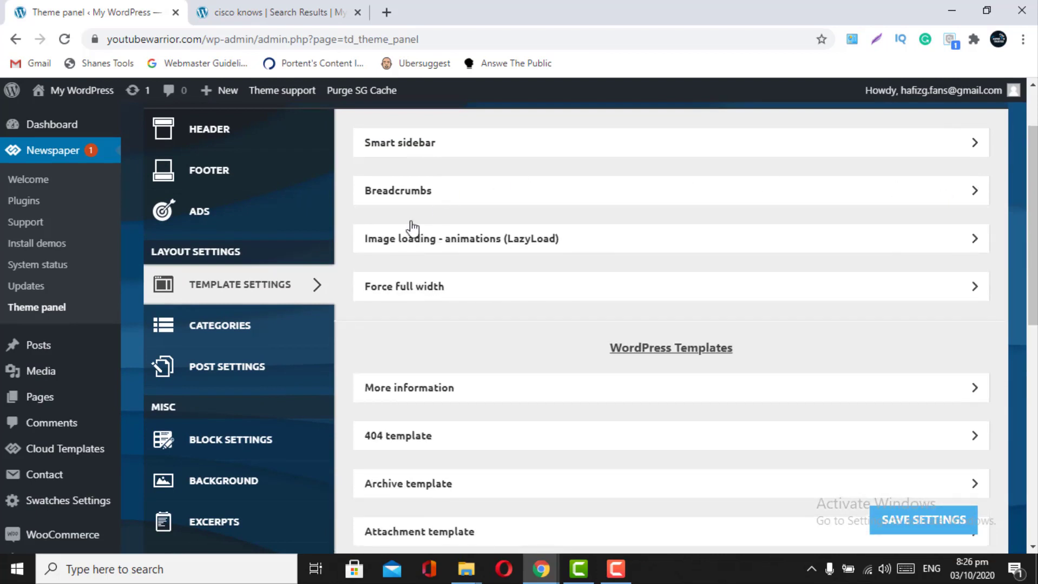
{"action": "left_click", "coordinate": [246, 325]}
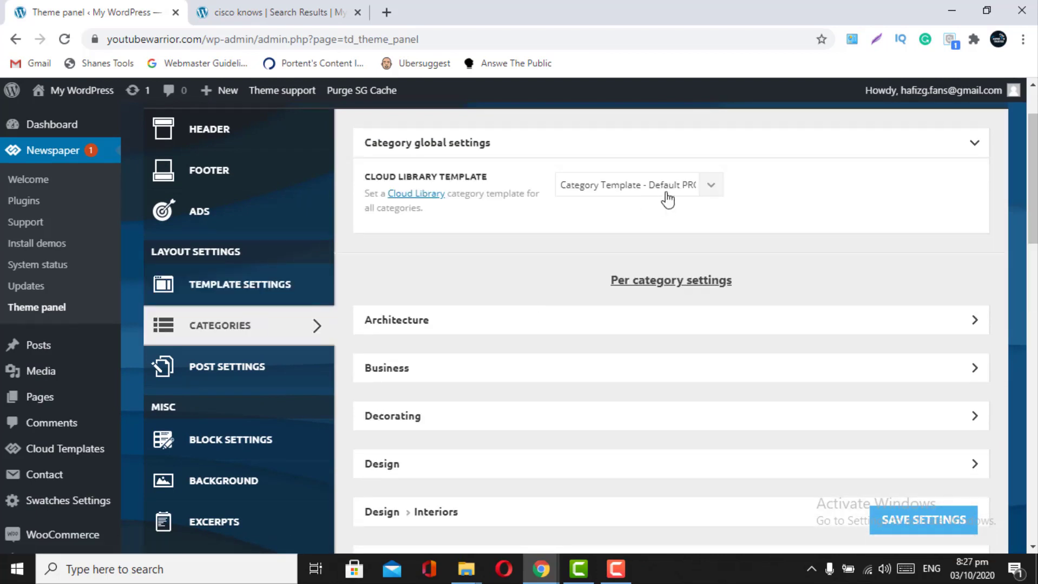
- Set the category Cloud Library Template to '- No Template -'
{"action": "left_click", "coordinate": [709, 185]}
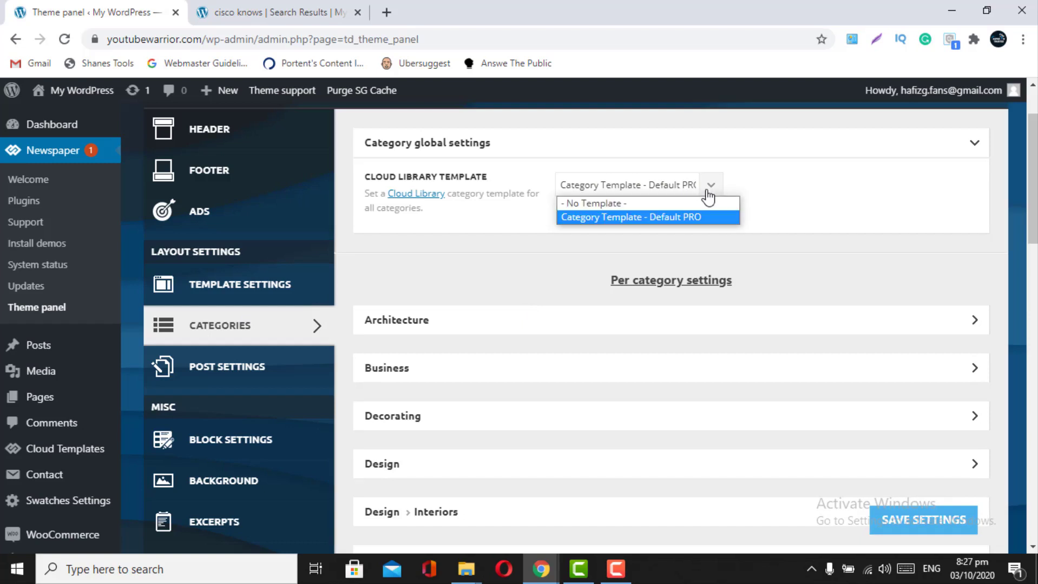
{"action": "left_click", "coordinate": [623, 200]}
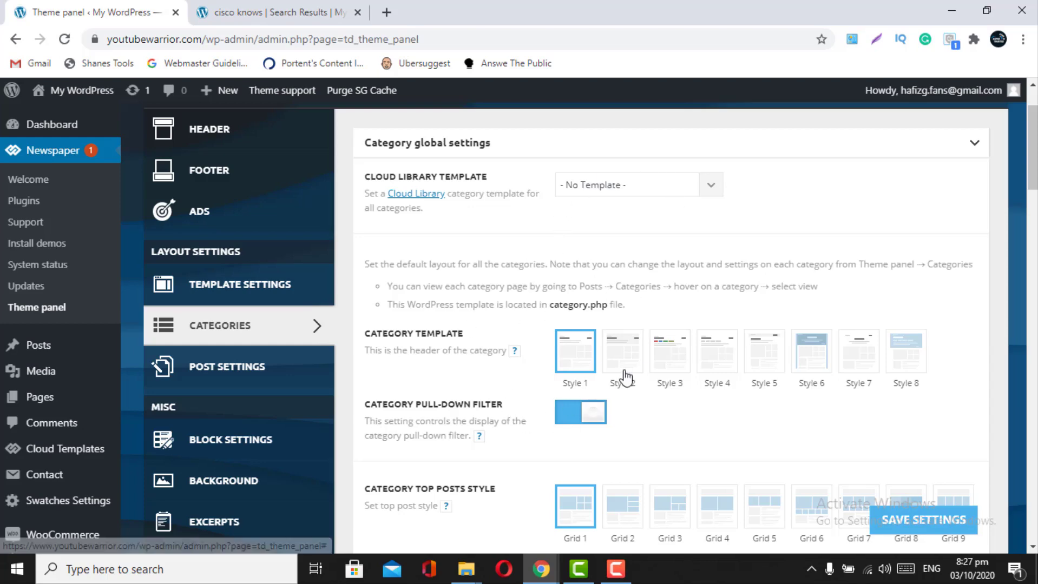
{"action": "scroll", "coordinate": [626, 373], "scroll_direction": "down", "scroll_amount": 20}
{"action": "scroll", "coordinate": [626, 378], "scroll_direction": "down", "scroll_amount": 11}
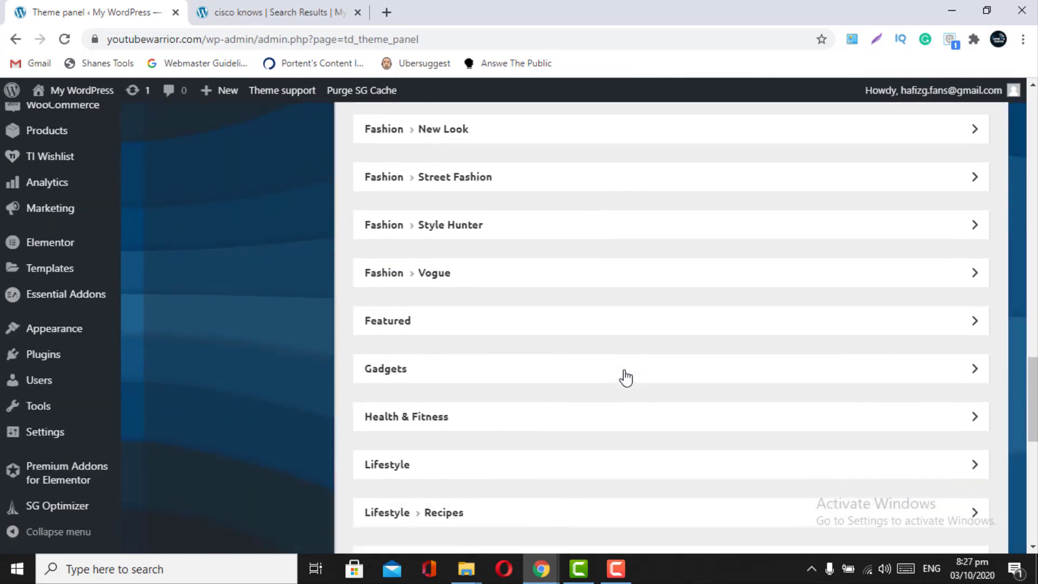
{"action": "scroll", "coordinate": [626, 378], "scroll_direction": "up", "scroll_amount": 10}
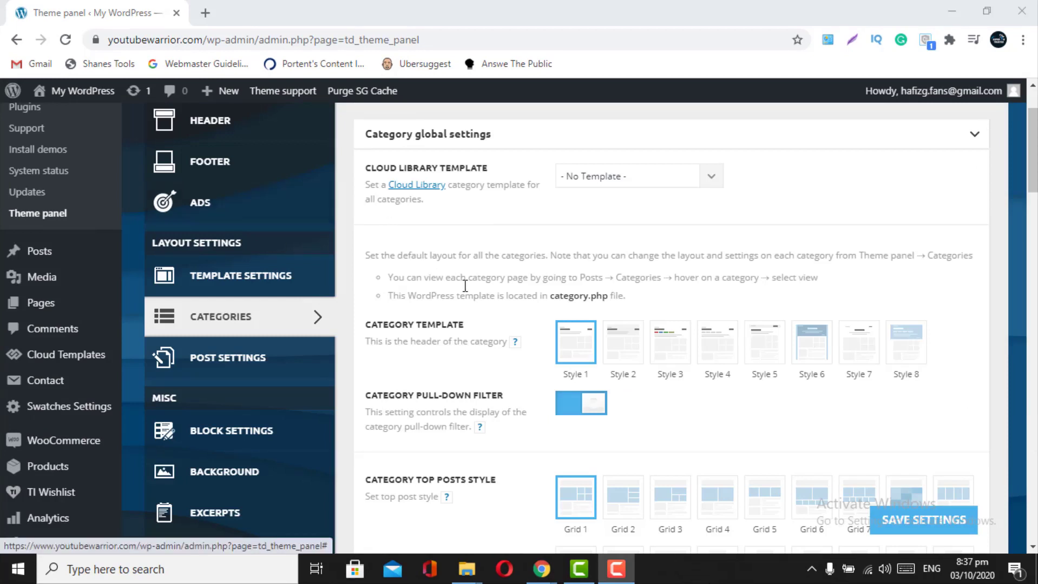
- Open the live site's front page in a new tab and browse it
{"action": "mouse_move", "coordinate": [84, 95]}
{"action": "right_click", "coordinate": [69, 117]}
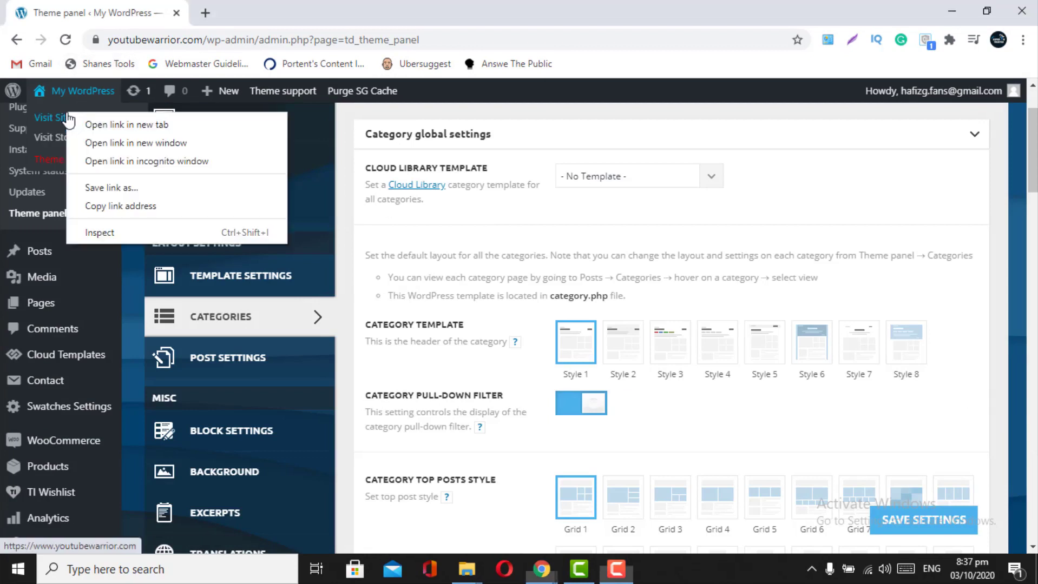
{"action": "left_click", "coordinate": [127, 125]}
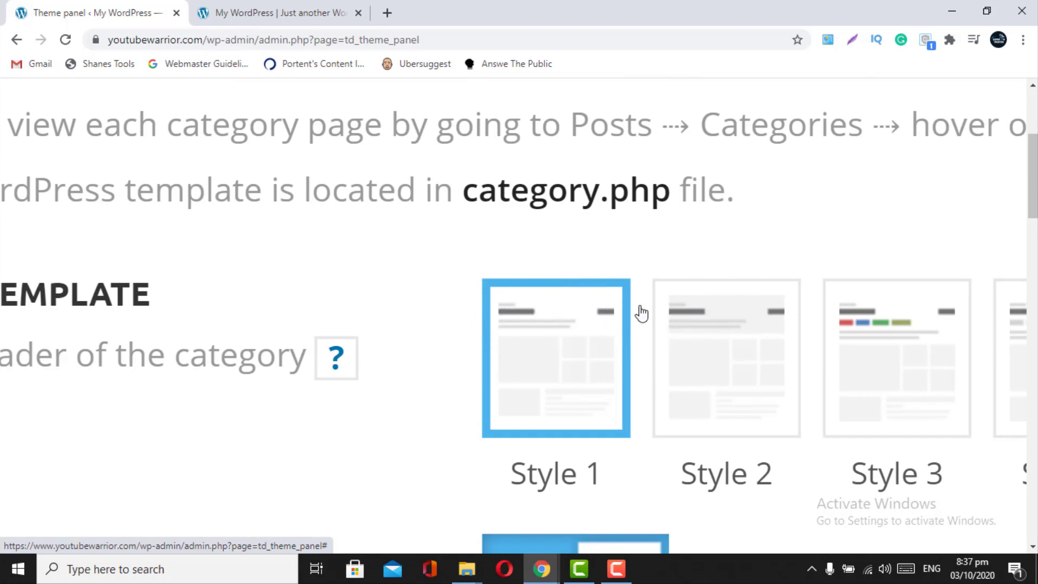
{"action": "scroll", "coordinate": [852, 329], "scroll_direction": "right", "scroll_amount": 2}
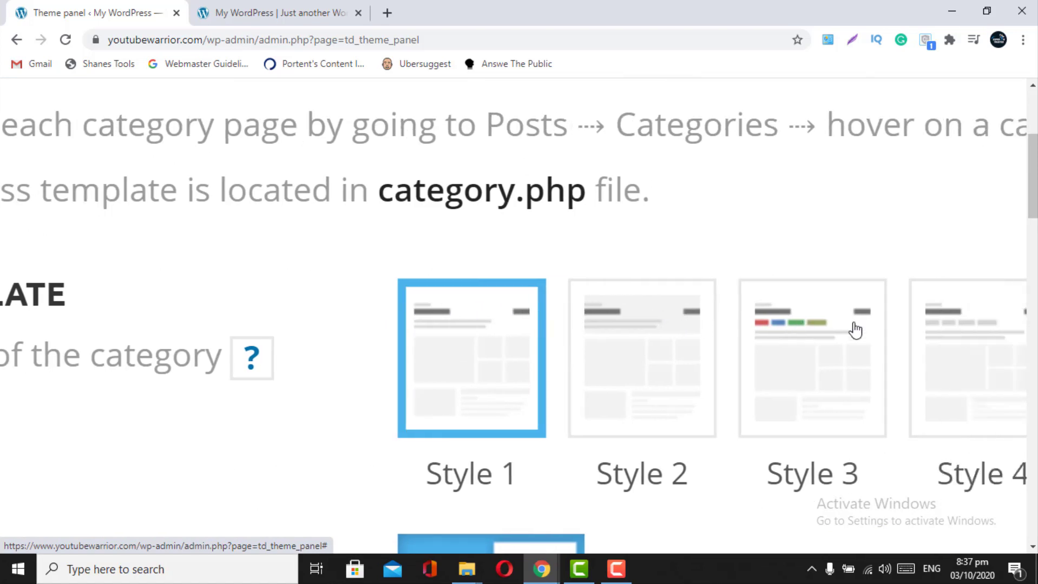
{"action": "scroll", "coordinate": [853, 329], "scroll_direction": "down", "scroll_amount": 5}
{"action": "scroll", "coordinate": [863, 368], "scroll_direction": "right", "scroll_amount": 2}
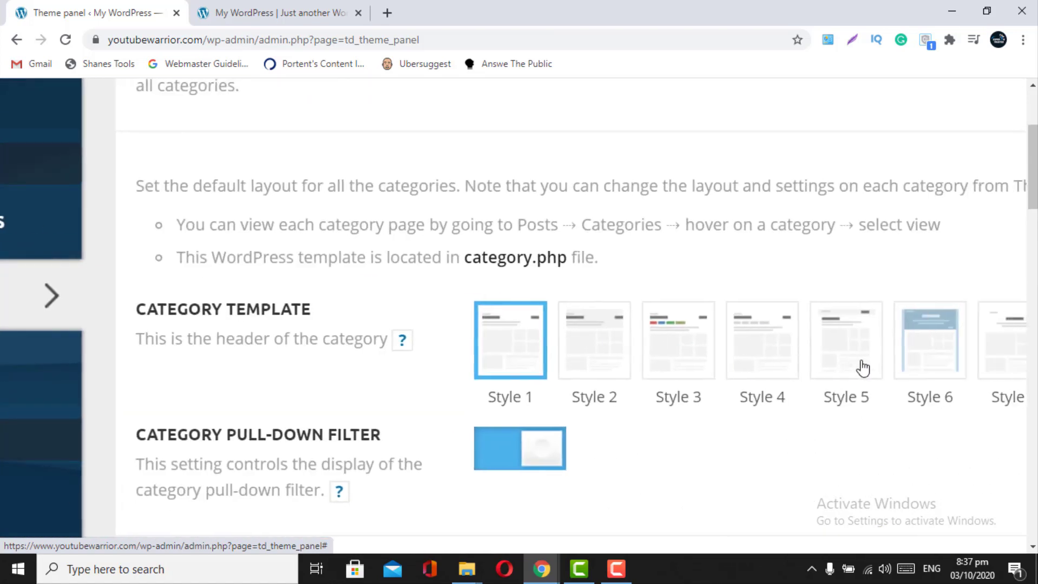
{"action": "scroll", "coordinate": [863, 369], "scroll_direction": "right", "scroll_amount": 1}
{"action": "scroll", "coordinate": [846, 360], "scroll_direction": "up", "scroll_amount": 3}
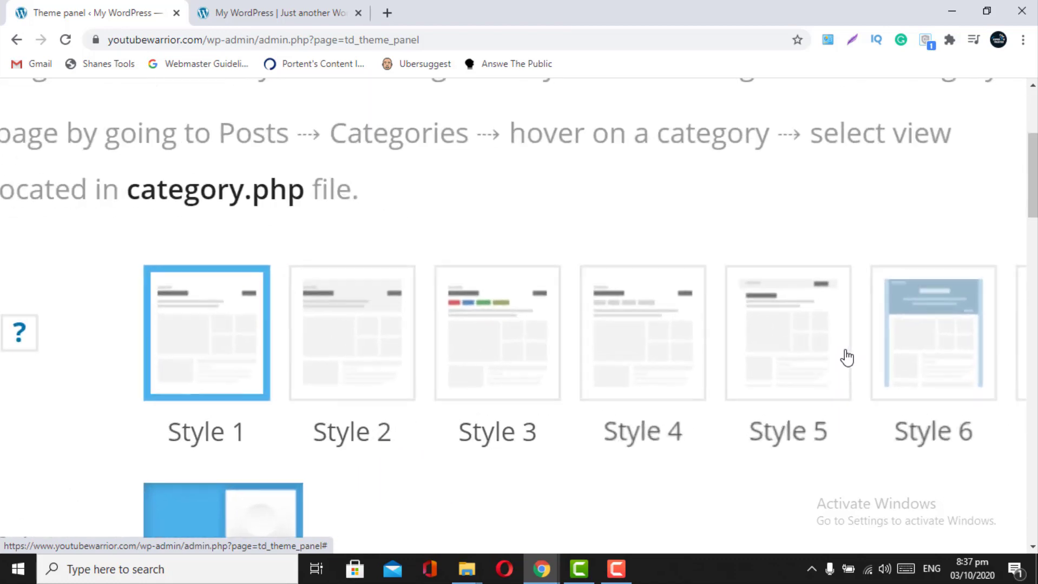
{"action": "scroll", "coordinate": [386, 338], "scroll_direction": "down", "scroll_amount": 5}
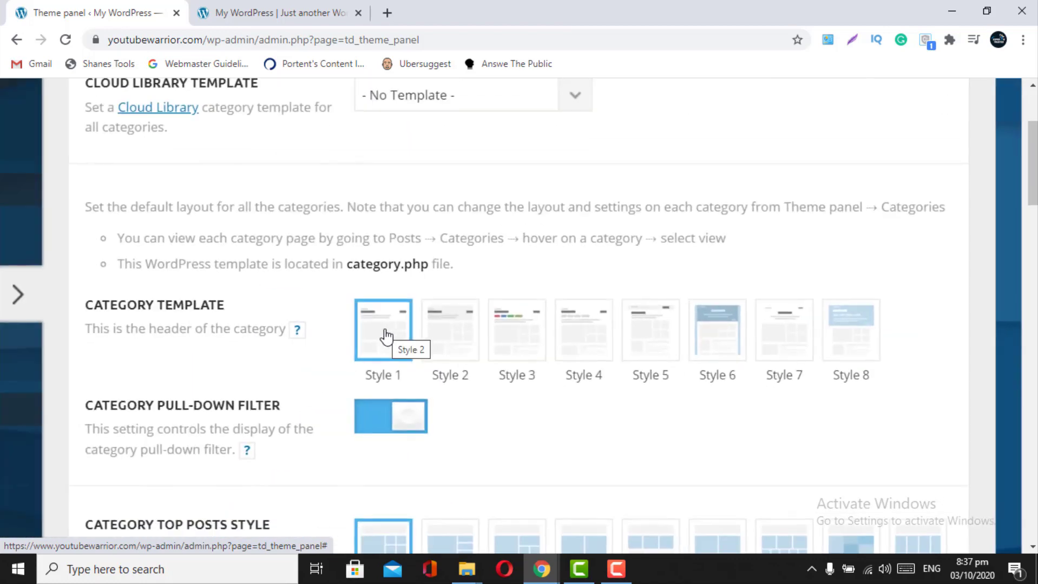
{"action": "scroll", "coordinate": [386, 337], "scroll_direction": "up", "scroll_amount": 5}
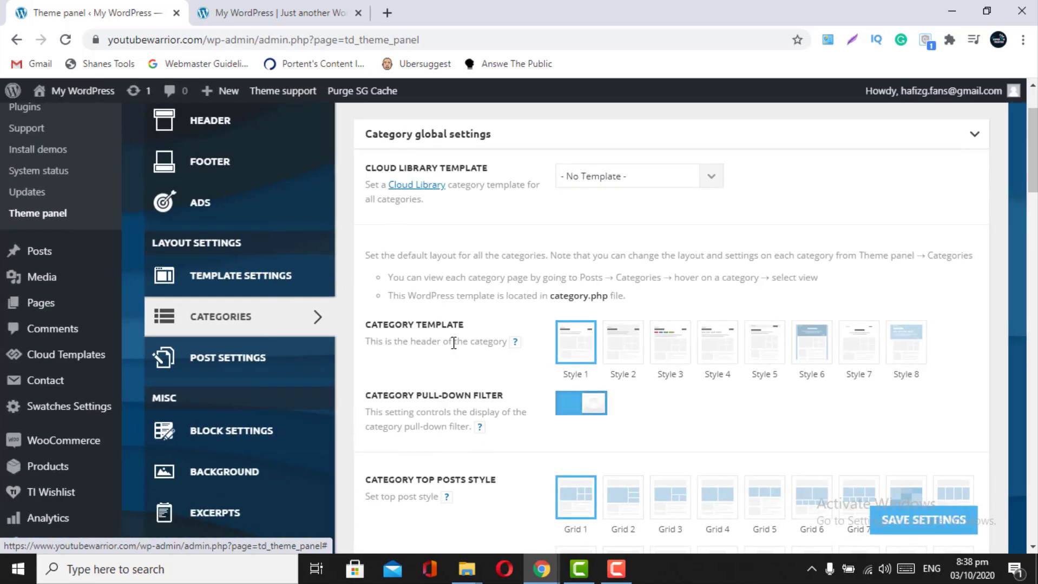
{"action": "scroll", "coordinate": [453, 344], "scroll_direction": "down", "scroll_amount": 2}
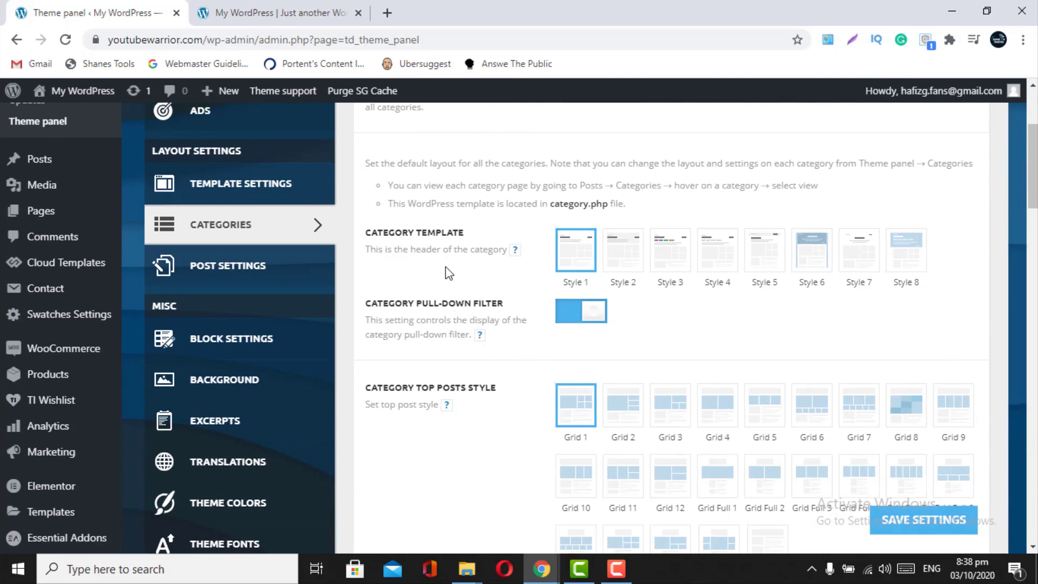
- Compare the front page with the theme panel, ending at Category Top Posts Style
{"action": "left_click", "coordinate": [273, 13]}
{"action": "mouse_move", "coordinate": [233, 226]}
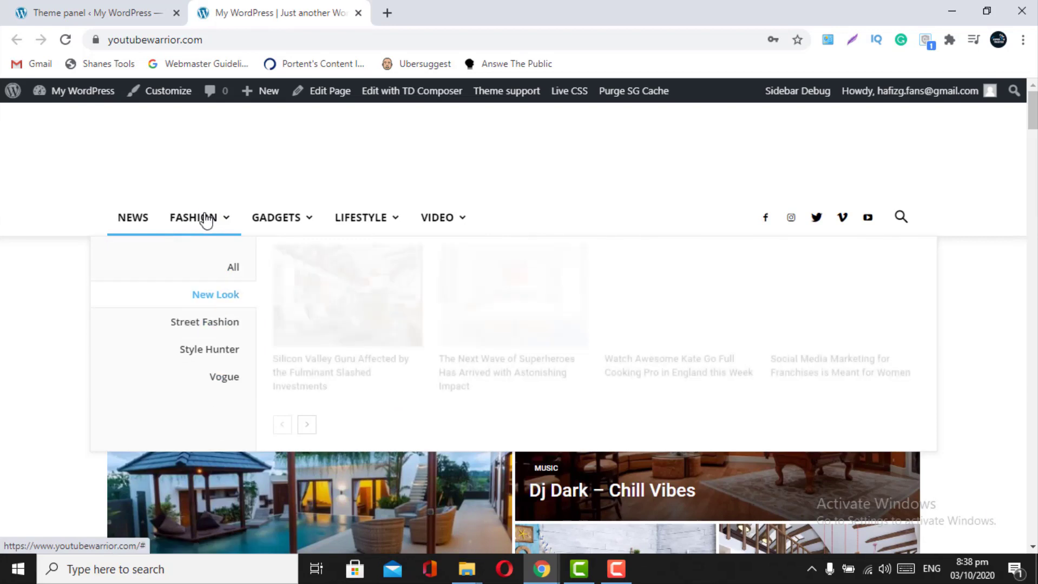
{"action": "left_click", "coordinate": [69, 5]}
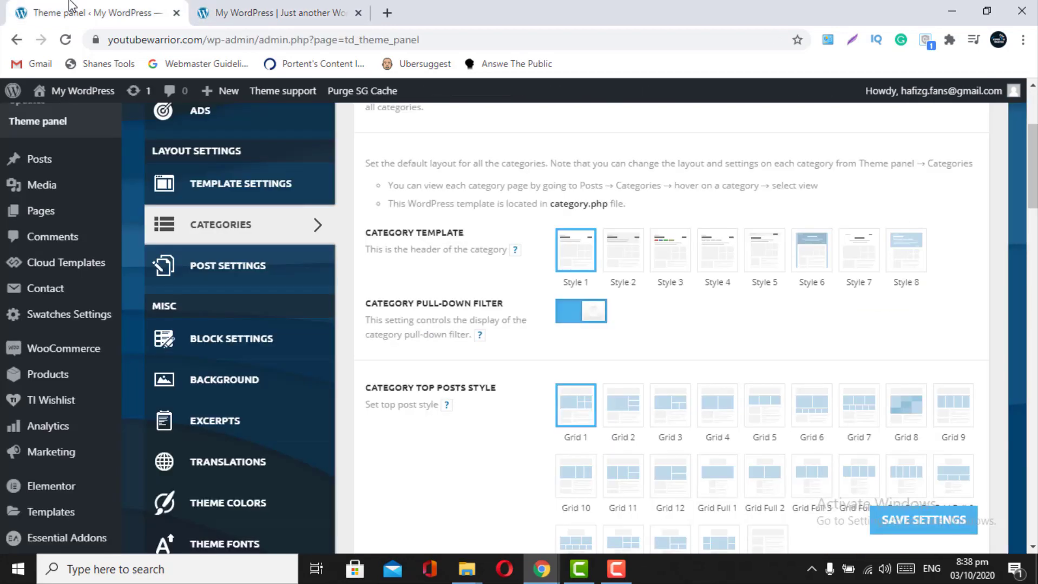
{"action": "scroll", "coordinate": [499, 330], "scroll_direction": "down", "scroll_amount": 1}
{"action": "scroll", "coordinate": [499, 330], "scroll_direction": "up", "scroll_amount": 3}
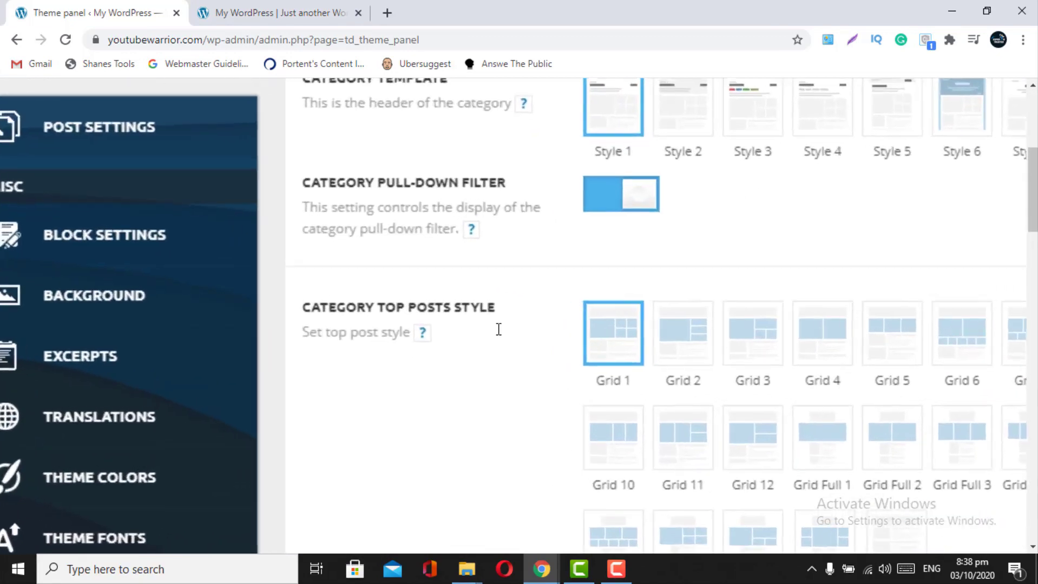
{"action": "scroll", "coordinate": [498, 329], "scroll_direction": "right", "scroll_amount": 2}
{"action": "scroll", "coordinate": [498, 330], "scroll_direction": "down", "scroll_amount": 1}
{"action": "scroll", "coordinate": [498, 330], "scroll_direction": "down", "scroll_amount": 3}
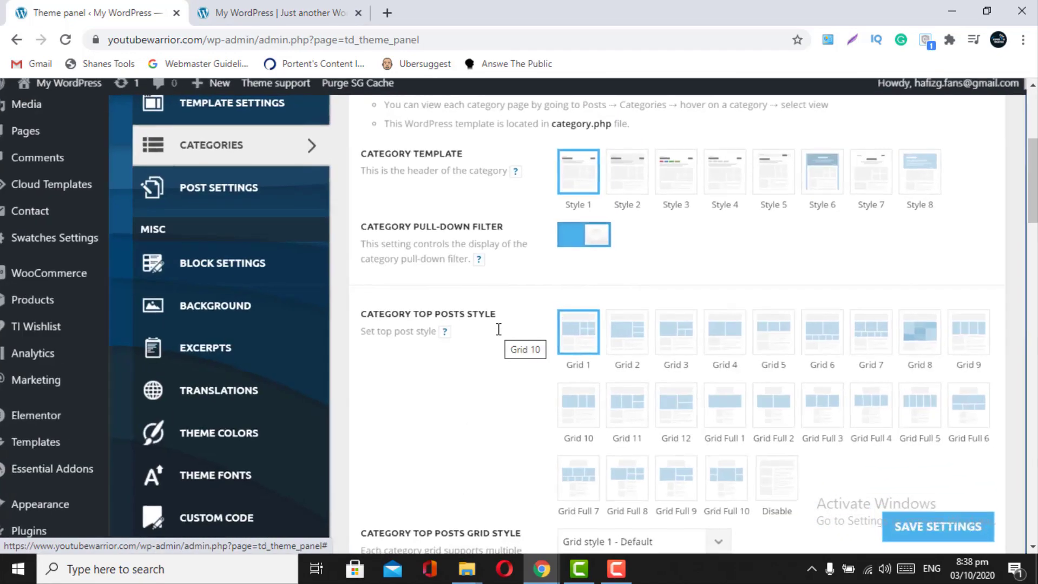
{"action": "scroll", "coordinate": [498, 330], "scroll_direction": "up", "scroll_amount": 2}
{"action": "left_click", "coordinate": [276, 13]}
{"action": "scroll", "coordinate": [372, 380], "scroll_direction": "down", "scroll_amount": 3}
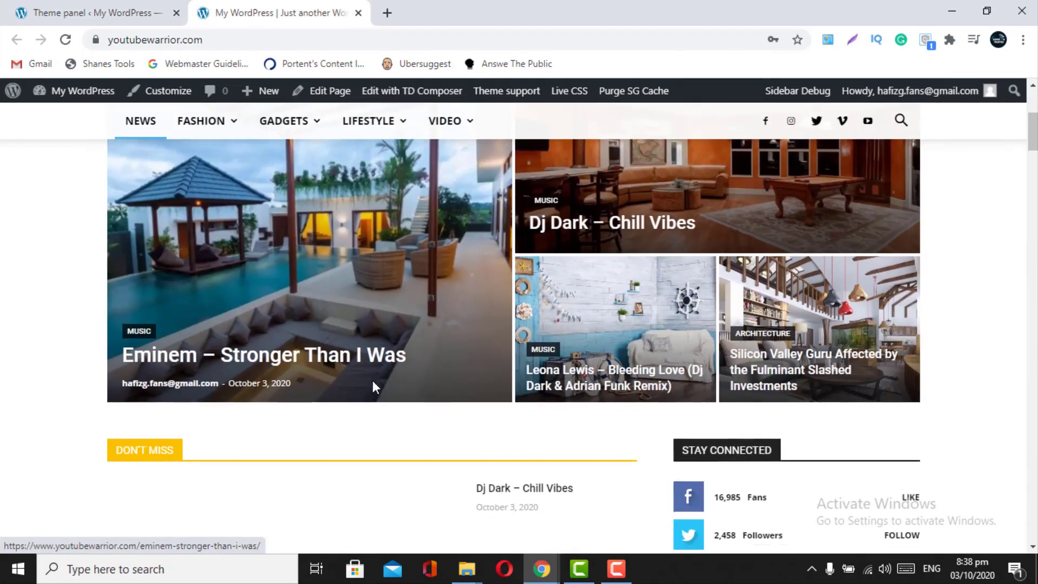
{"action": "scroll", "coordinate": [281, 311], "scroll_direction": "up", "scroll_amount": 2}
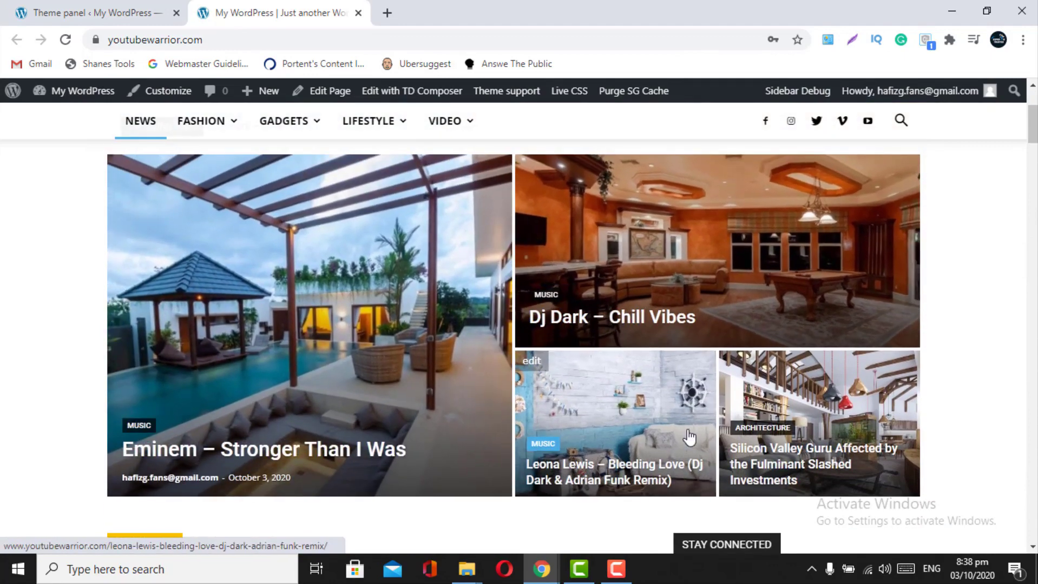
{"action": "scroll", "coordinate": [687, 436], "scroll_direction": "up", "scroll_amount": 2}
{"action": "scroll", "coordinate": [689, 438], "scroll_direction": "down", "scroll_amount": 1}
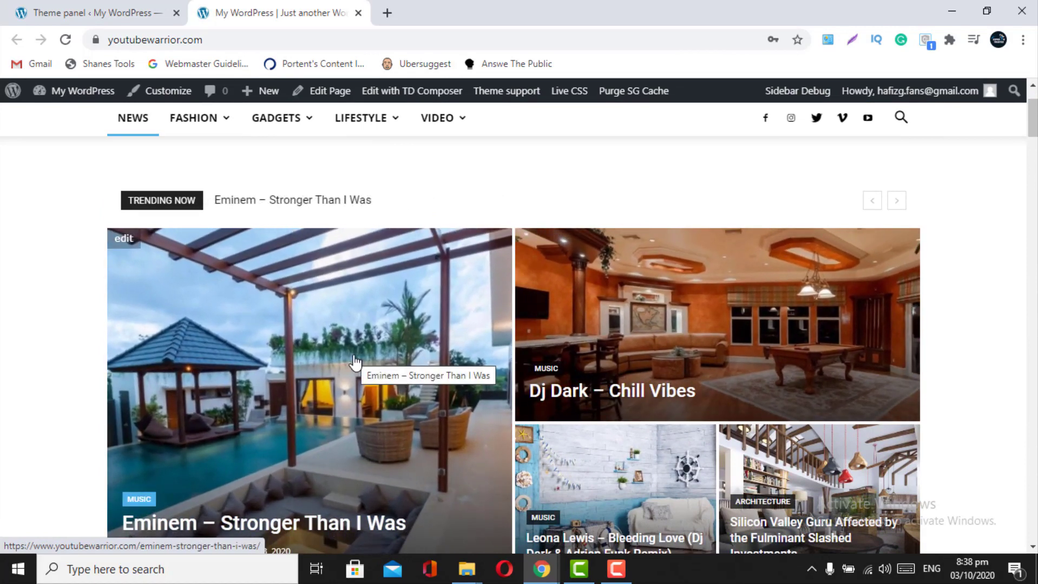
{"action": "left_click", "coordinate": [140, 2]}
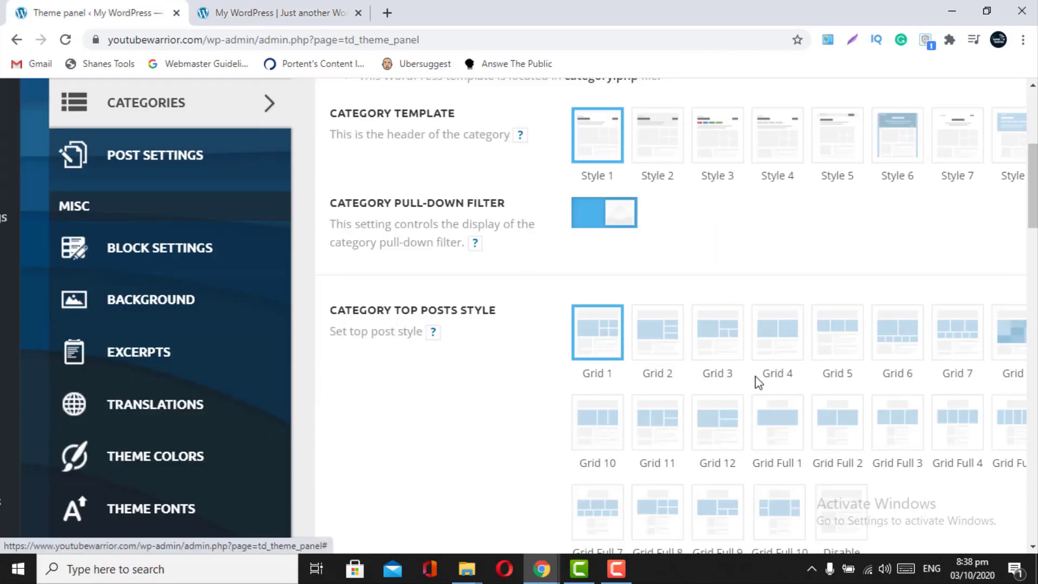
{"action": "scroll", "coordinate": [758, 383], "scroll_direction": "down", "scroll_amount": 1}
{"action": "scroll", "coordinate": [758, 383], "scroll_direction": "right", "scroll_amount": 1}
{"action": "scroll", "coordinate": [818, 396], "scroll_direction": "down", "scroll_amount": 1}
{"action": "scroll", "coordinate": [819, 396], "scroll_direction": "right", "scroll_amount": 1}
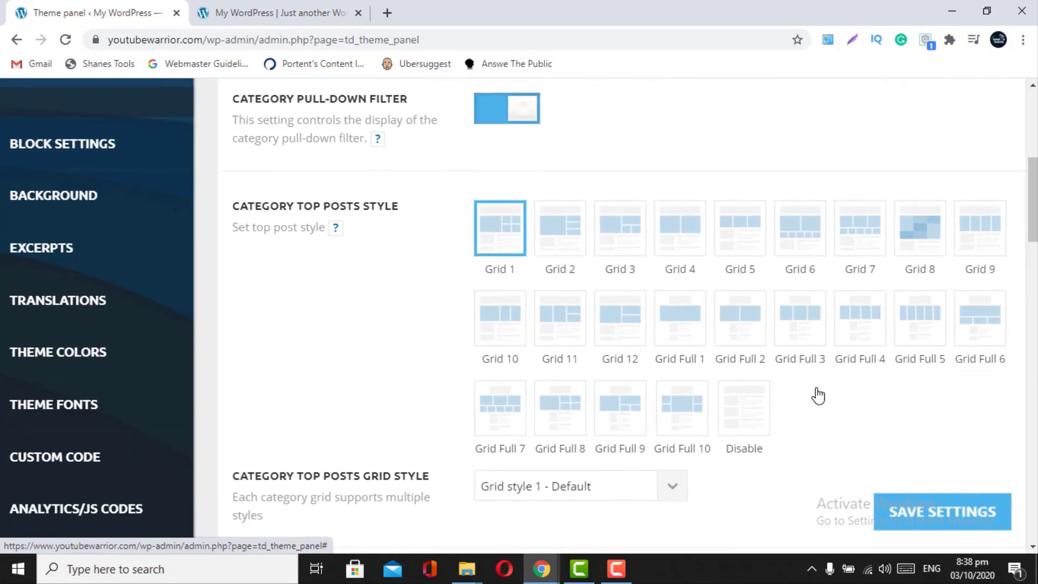
- Set Category Top Posts Style to Disable
{"action": "left_click", "coordinate": [748, 414]}
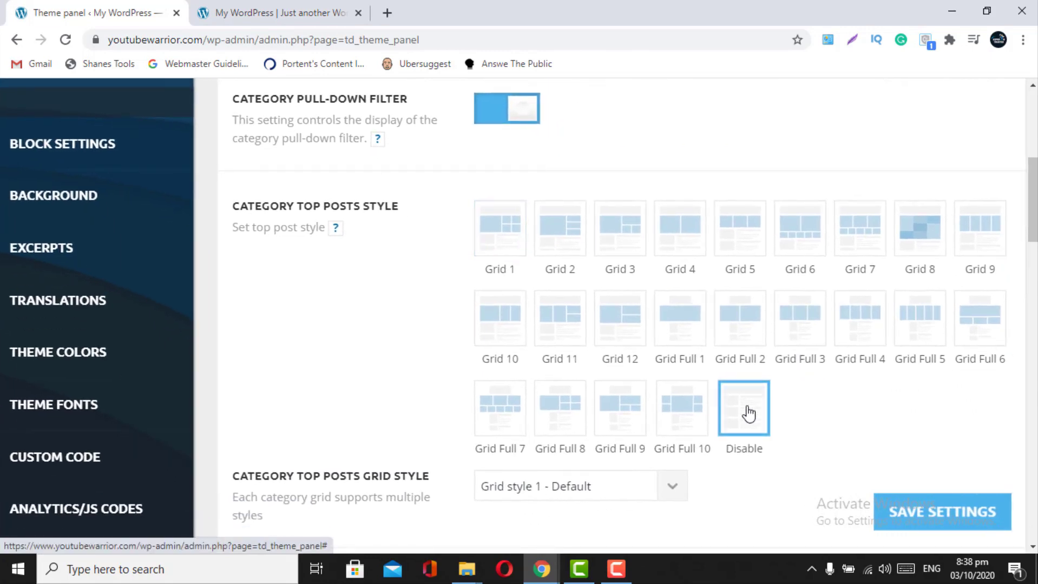
{"action": "scroll", "coordinate": [748, 414], "scroll_direction": "down", "scroll_amount": 2}
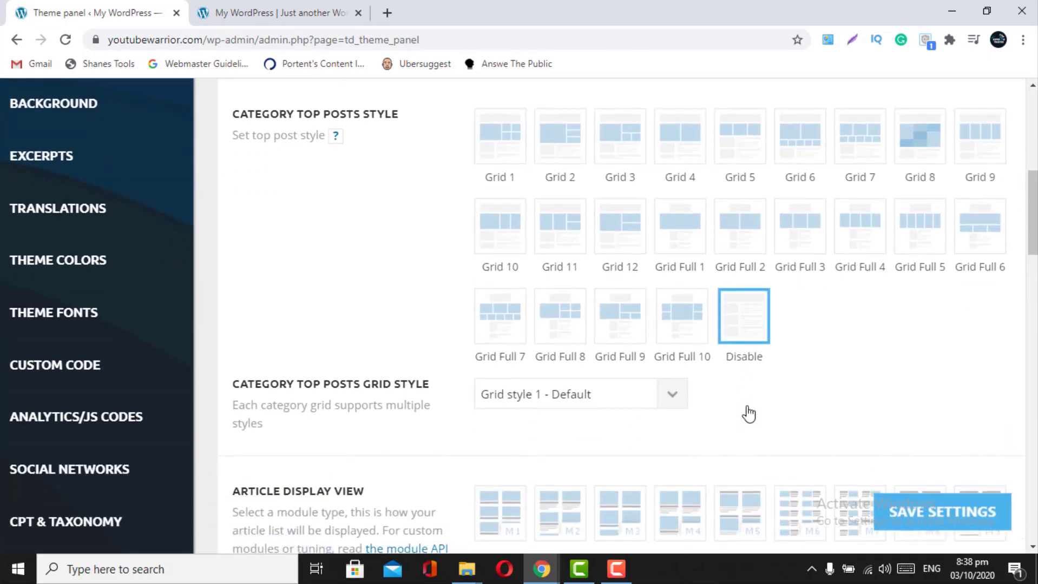
{"action": "scroll", "coordinate": [749, 414], "scroll_direction": "left", "scroll_amount": 1}
{"action": "scroll", "coordinate": [748, 414], "scroll_direction": "down", "scroll_amount": 1}
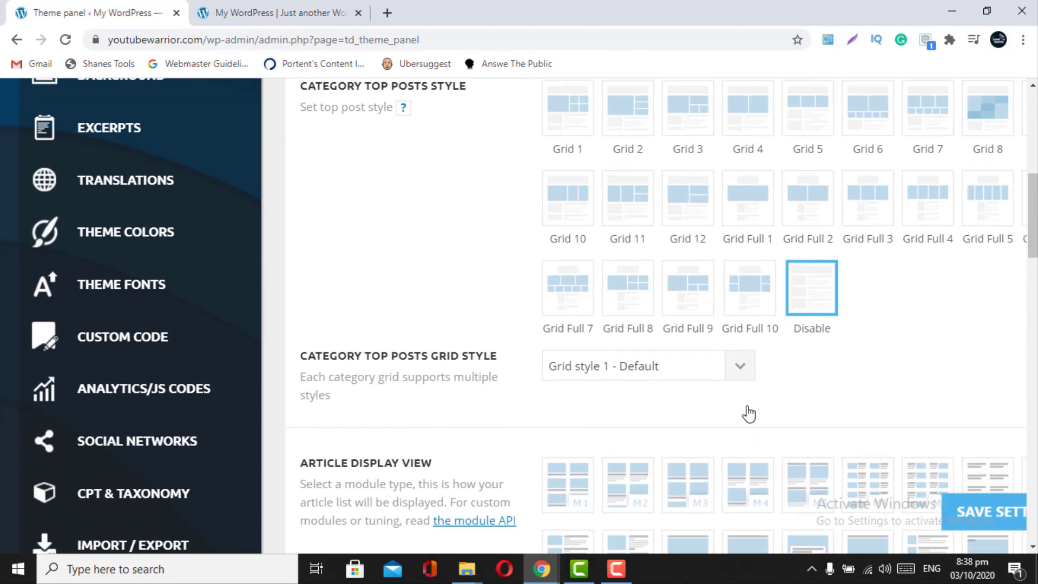
{"action": "scroll", "coordinate": [748, 414], "scroll_direction": "down", "scroll_amount": 3}
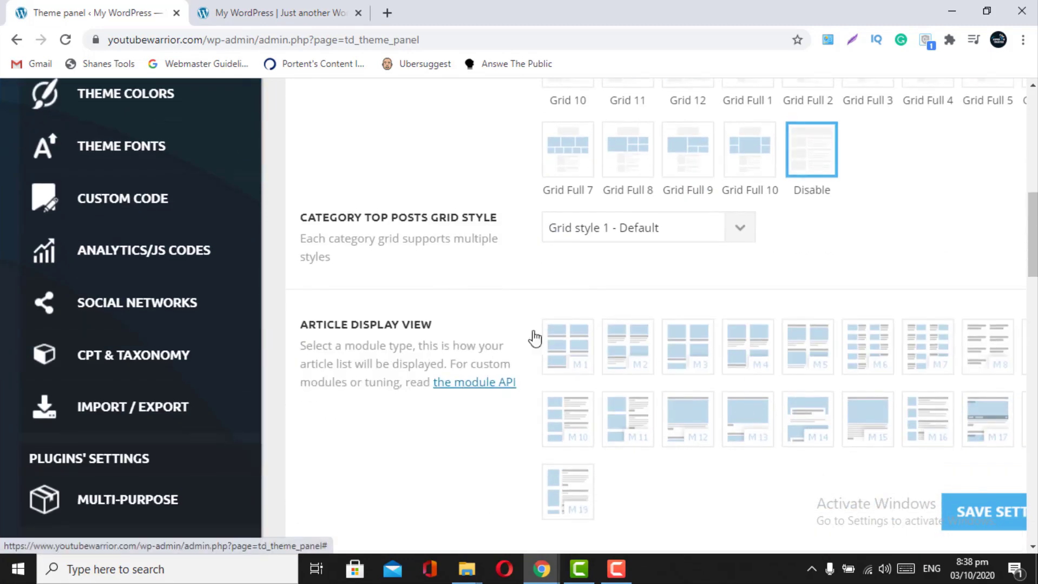
{"action": "scroll", "coordinate": [412, 323], "scroll_direction": "down", "scroll_amount": 3}
{"action": "scroll", "coordinate": [535, 402], "scroll_direction": "down", "scroll_amount": 2}
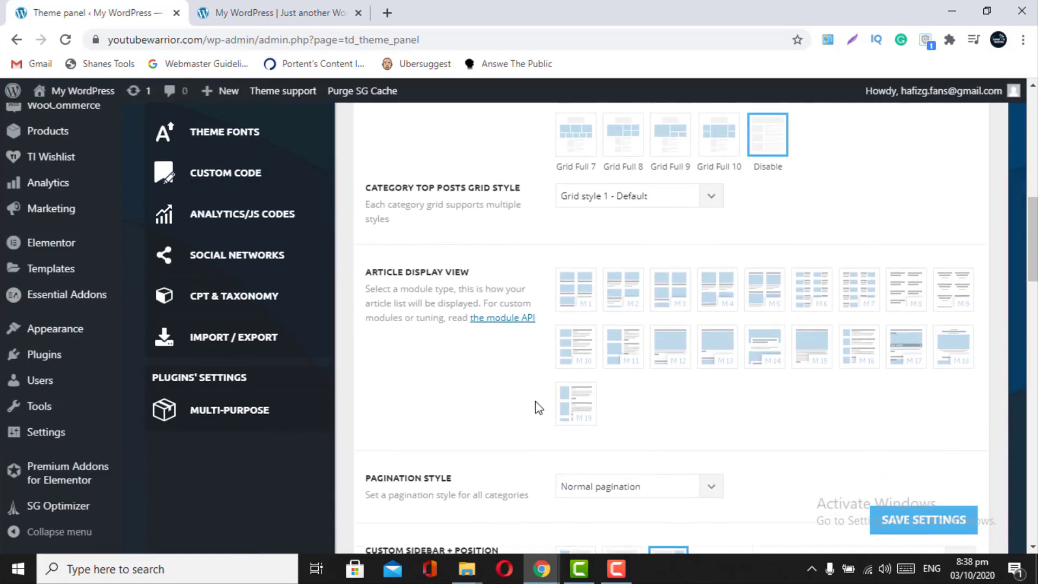
- Open the live Fashion > Street Fashion category page and scroll through it
{"action": "left_click", "coordinate": [245, 8]}
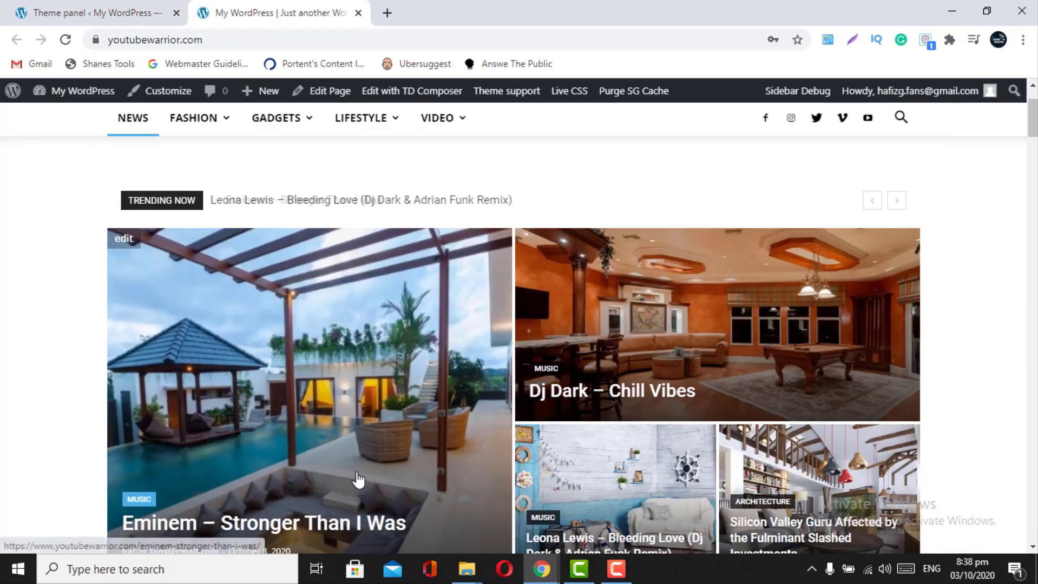
{"action": "scroll", "coordinate": [358, 480], "scroll_direction": "down", "scroll_amount": 10}
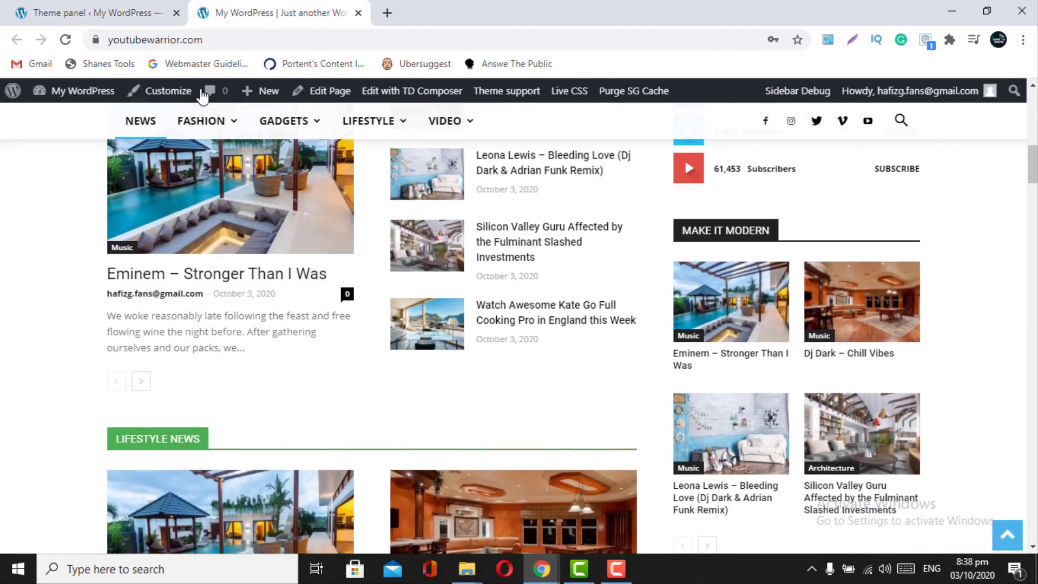
{"action": "mouse_move", "coordinate": [233, 135]}
{"action": "left_click", "coordinate": [207, 232]}
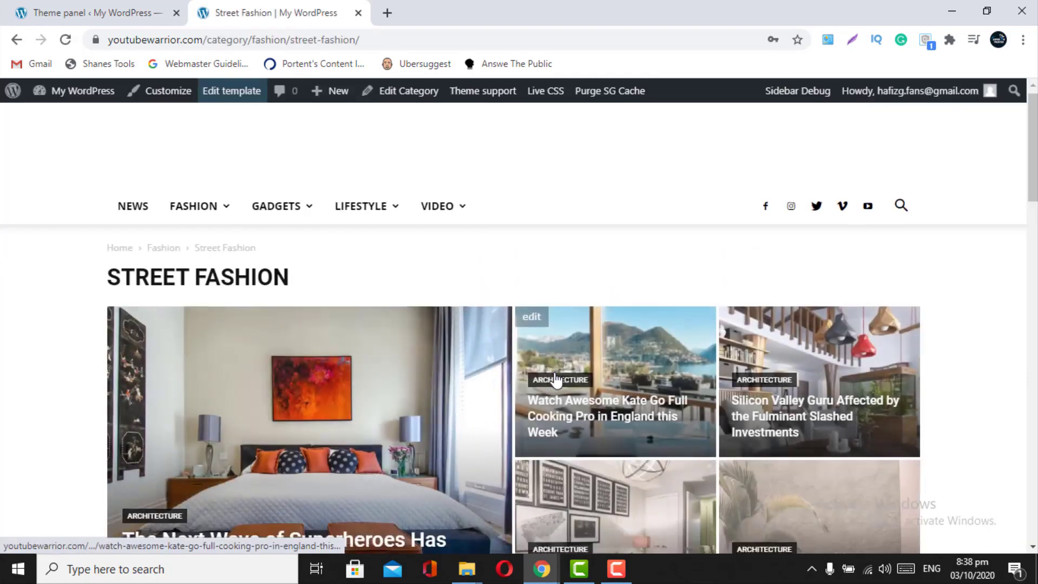
{"action": "scroll", "coordinate": [548, 352], "scroll_direction": "down", "scroll_amount": 3}
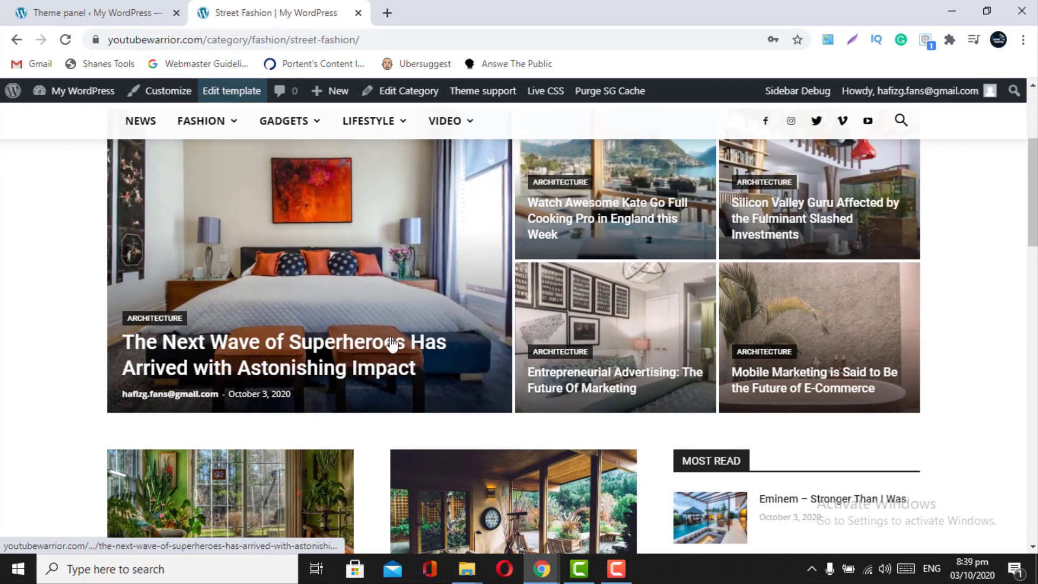
{"action": "scroll", "coordinate": [372, 357], "scroll_direction": "down", "scroll_amount": 3}
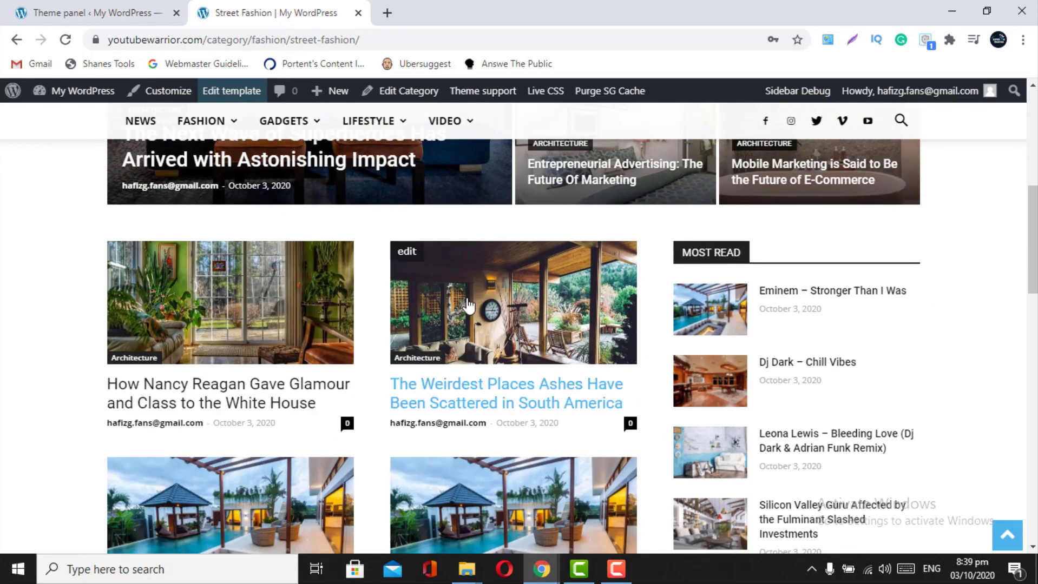
{"action": "scroll", "coordinate": [388, 495], "scroll_direction": "down", "scroll_amount": 3}
{"action": "scroll", "coordinate": [387, 497], "scroll_direction": "down", "scroll_amount": 2}
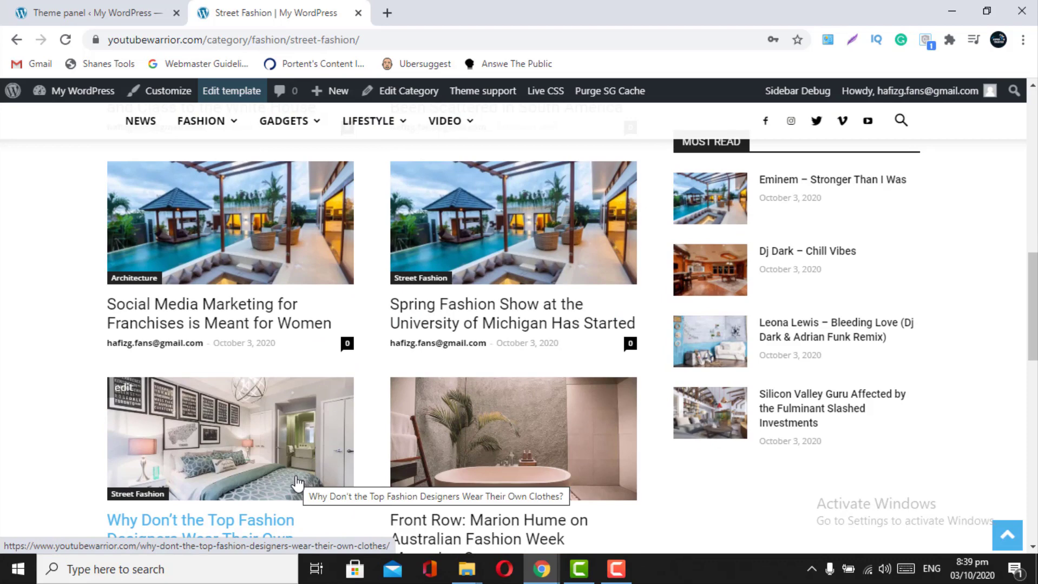
- Set the category Article Display View to M2, comparing against the live Street Fashion page
{"action": "left_click", "coordinate": [119, 6]}
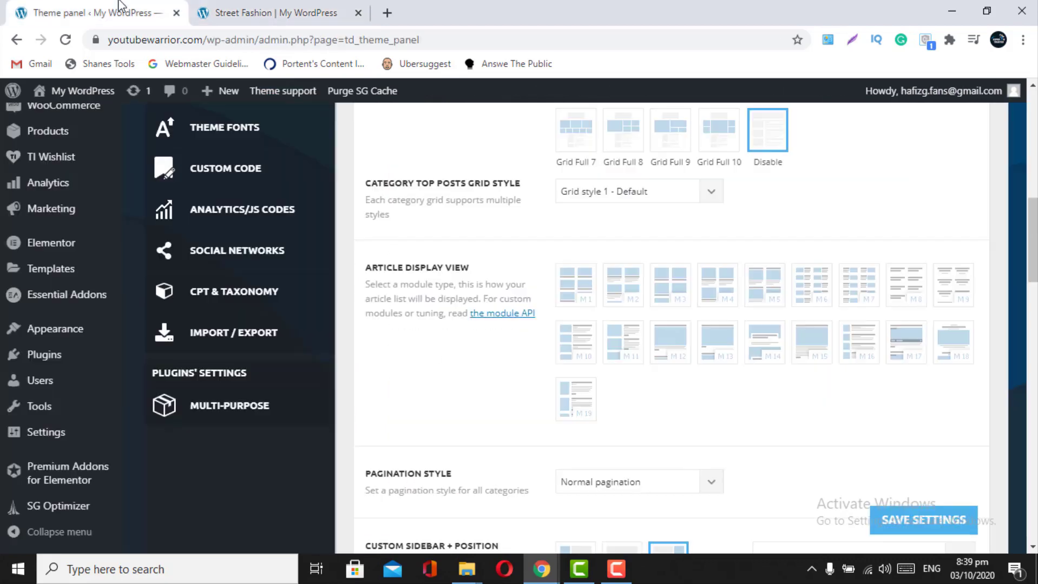
{"action": "left_click", "coordinate": [623, 293]}
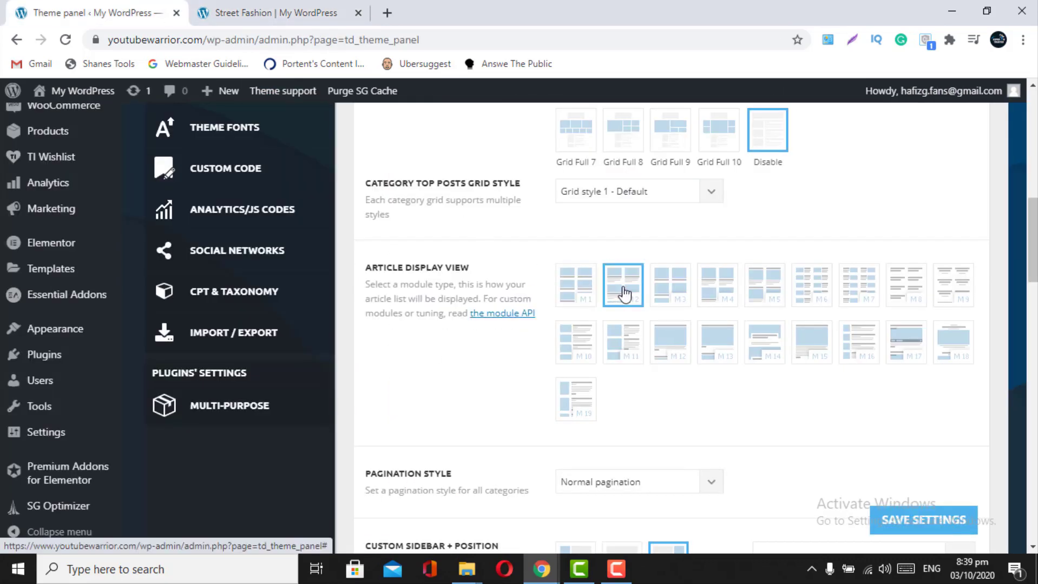
{"action": "left_click", "coordinate": [320, 6]}
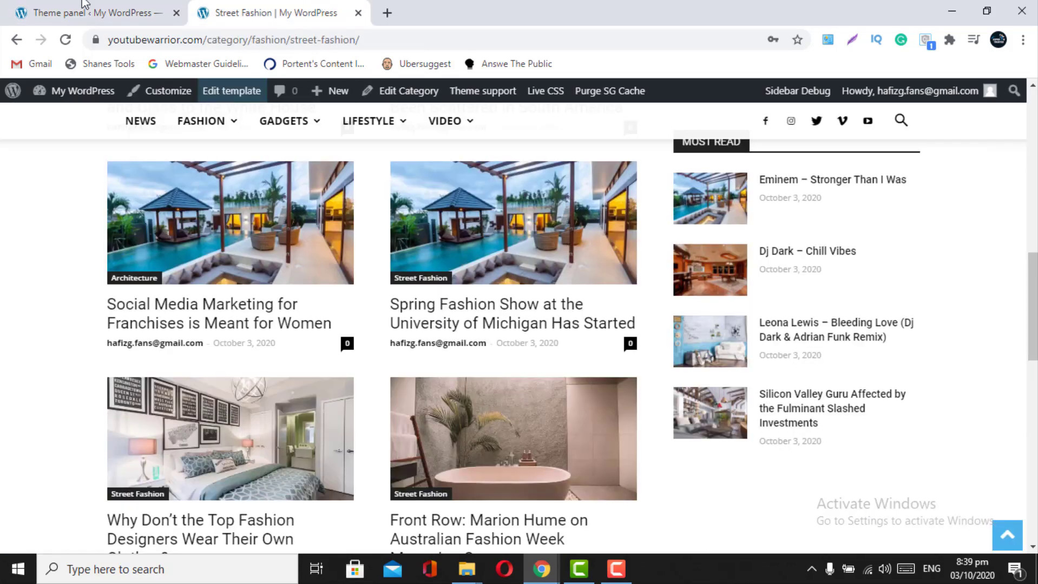
{"action": "left_click", "coordinate": [70, 6]}
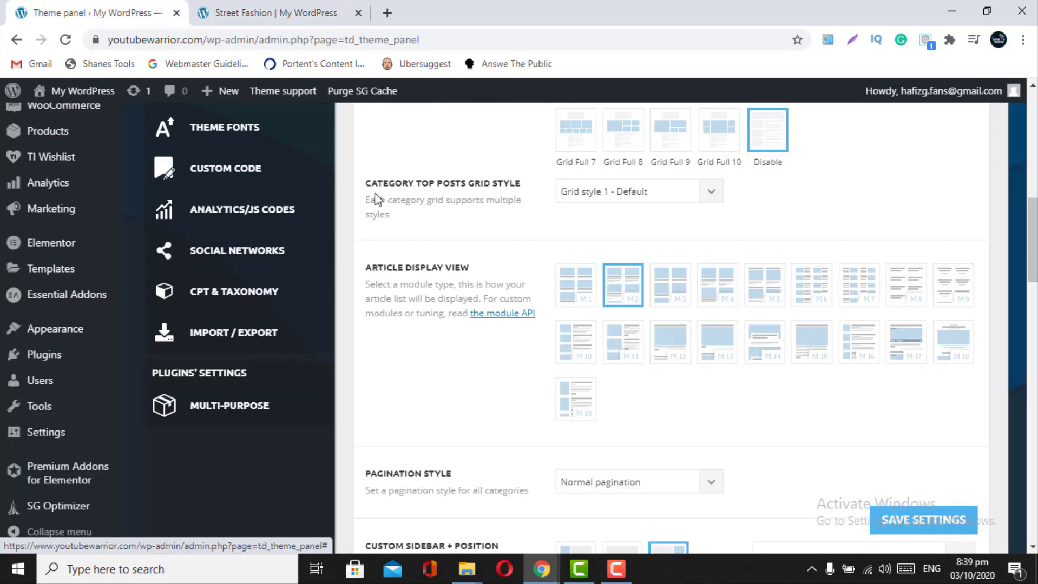
{"action": "left_click", "coordinate": [249, 11]}
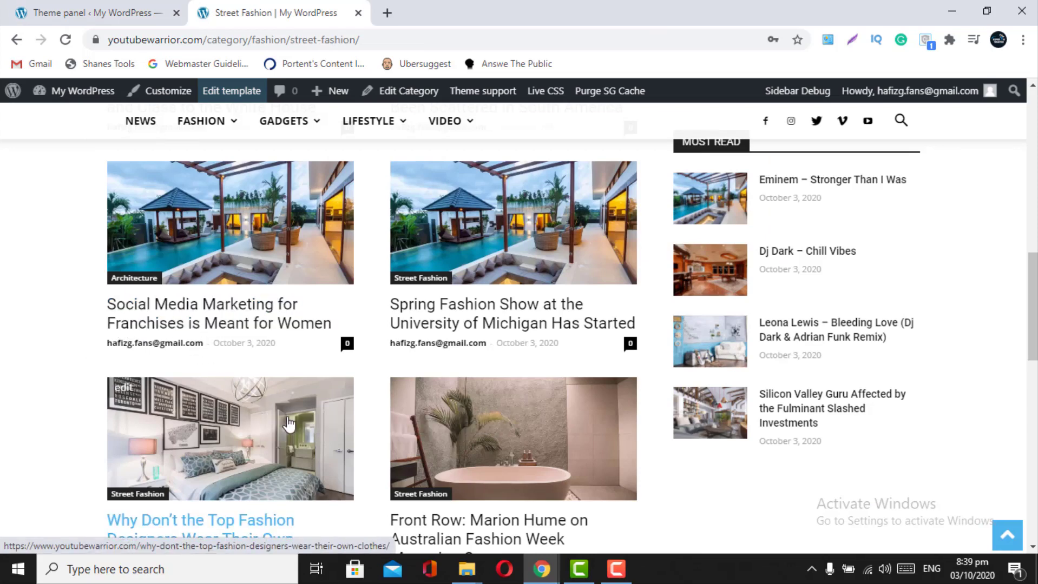
{"action": "left_click", "coordinate": [122, 6]}
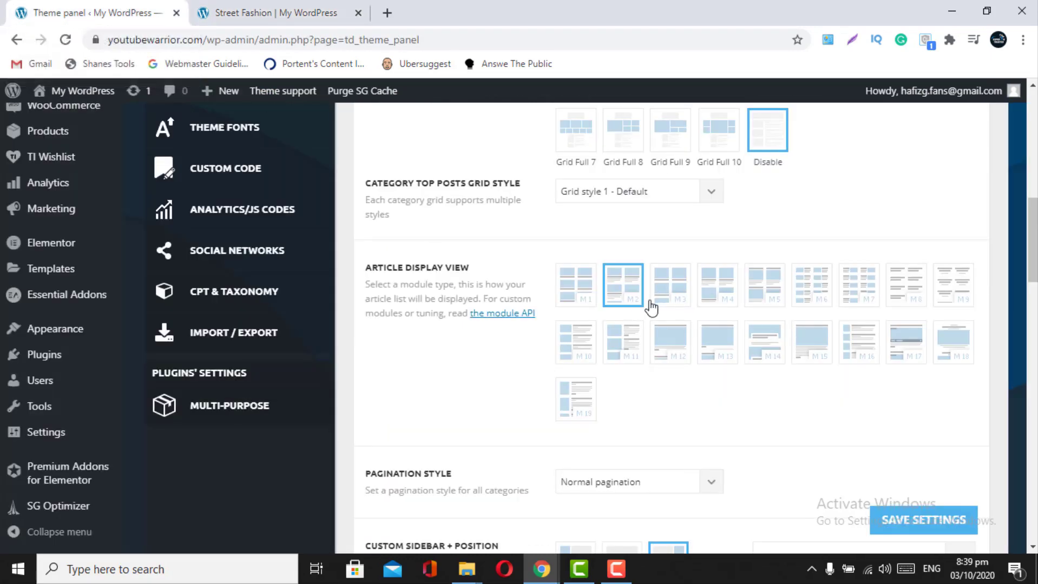
{"action": "scroll", "coordinate": [625, 364], "scroll_direction": "down", "scroll_amount": 3}
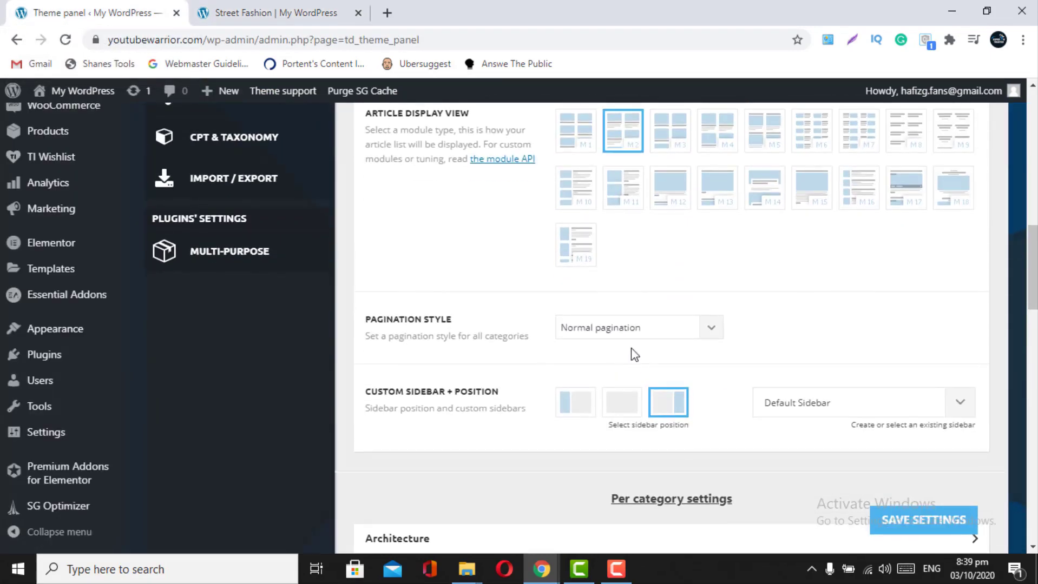
{"action": "left_click", "coordinate": [350, 8]}
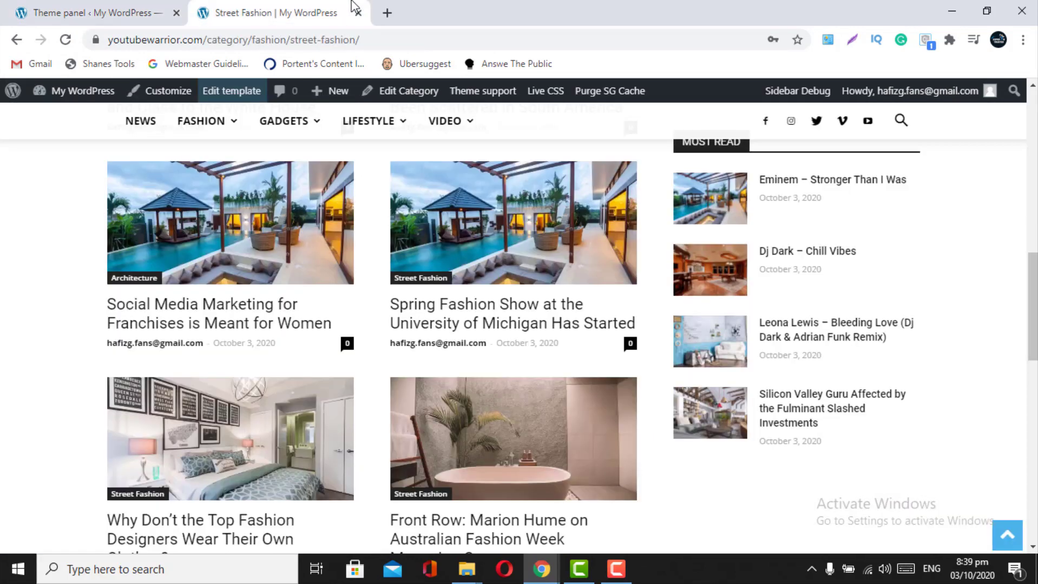
{"action": "scroll", "coordinate": [336, 316], "scroll_direction": "down", "scroll_amount": 6}
{"action": "scroll", "coordinate": [336, 314], "scroll_direction": "up", "scroll_amount": 2}
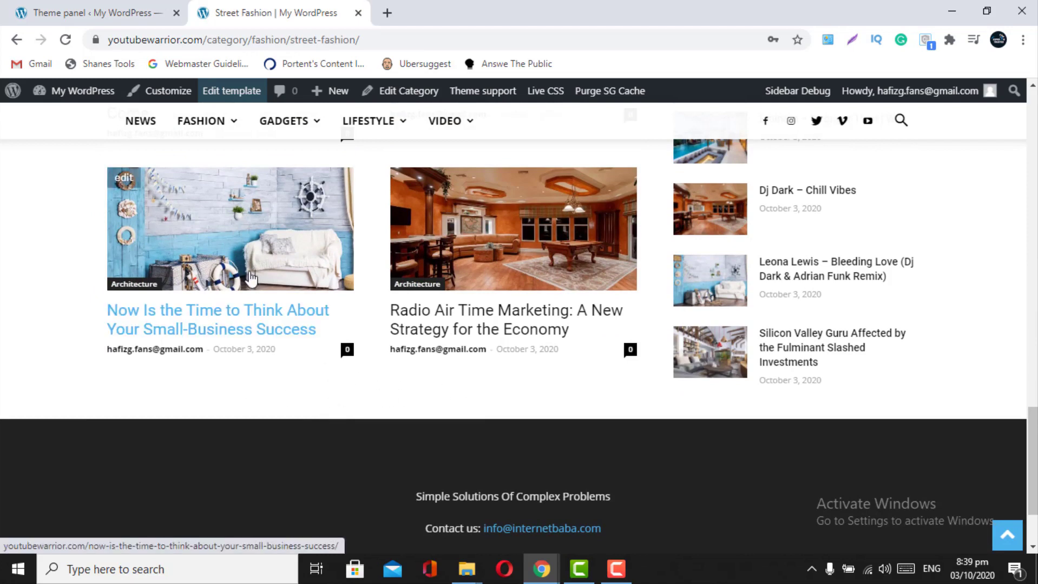
{"action": "left_click", "coordinate": [23, 2]}
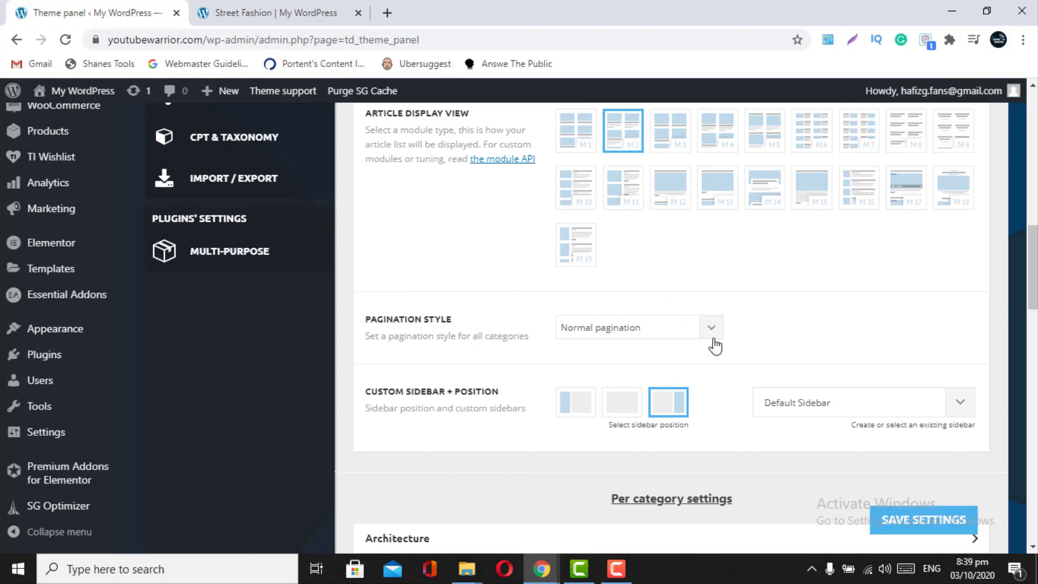
{"action": "scroll", "coordinate": [714, 347], "scroll_direction": "down", "scroll_amount": 1}
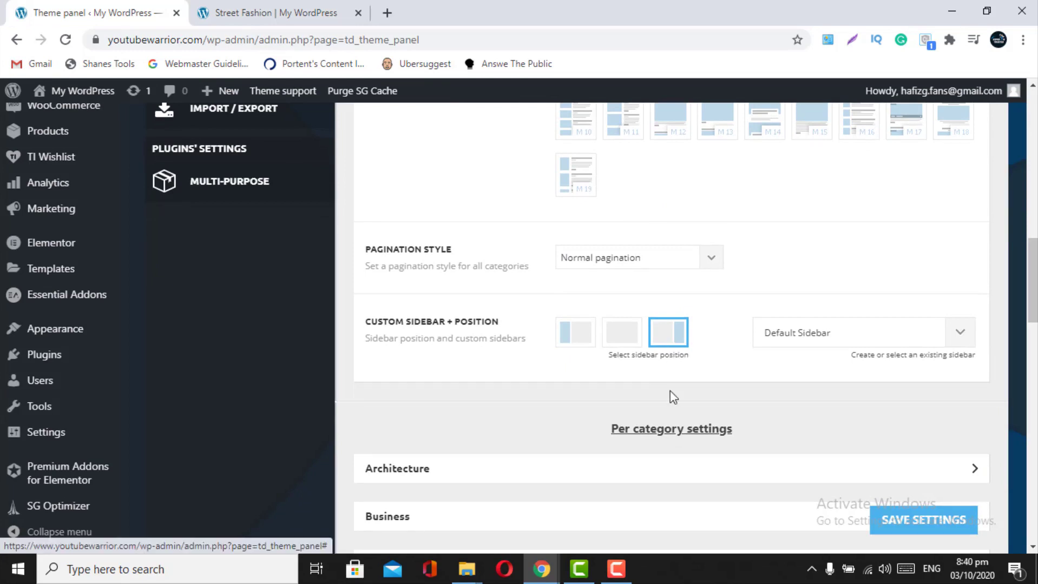
{"action": "scroll", "coordinate": [674, 438], "scroll_direction": "down", "scroll_amount": 1}
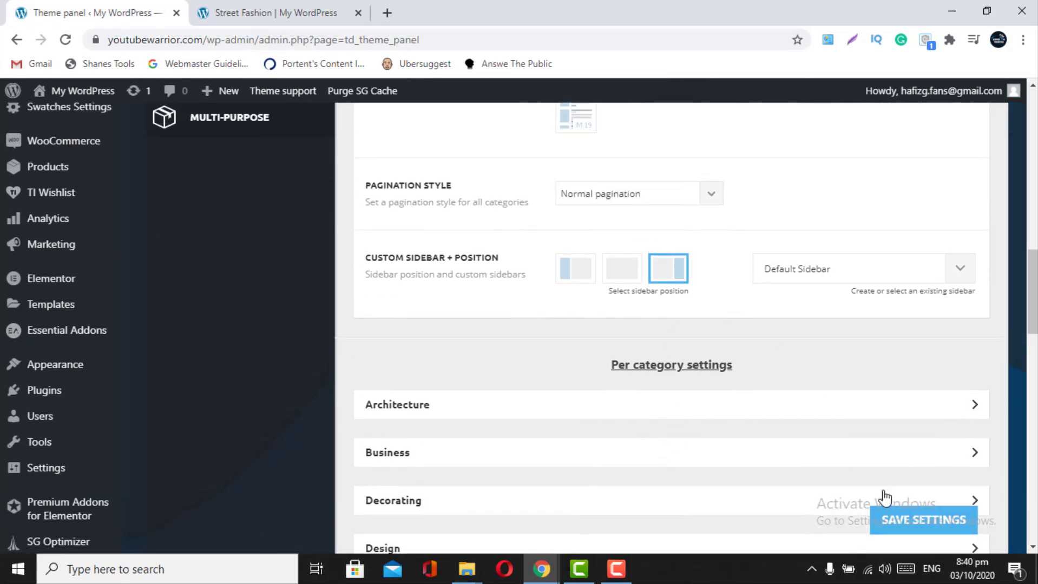
- Save the category settings changes and bring up the theme's Post Settings section
{"action": "left_click", "coordinate": [896, 526]}
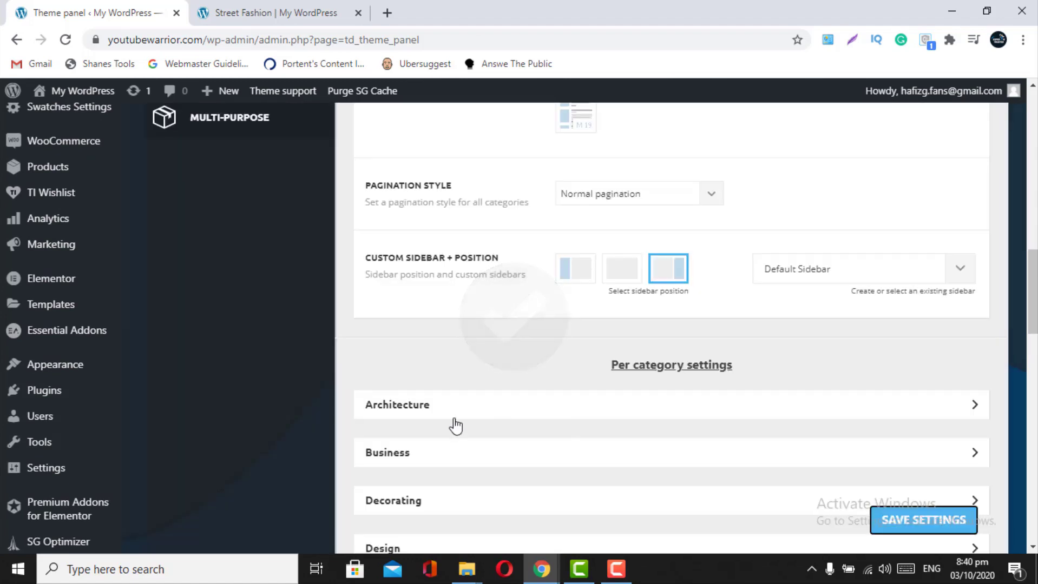
{"action": "scroll", "coordinate": [519, 425], "scroll_direction": "down", "scroll_amount": 3}
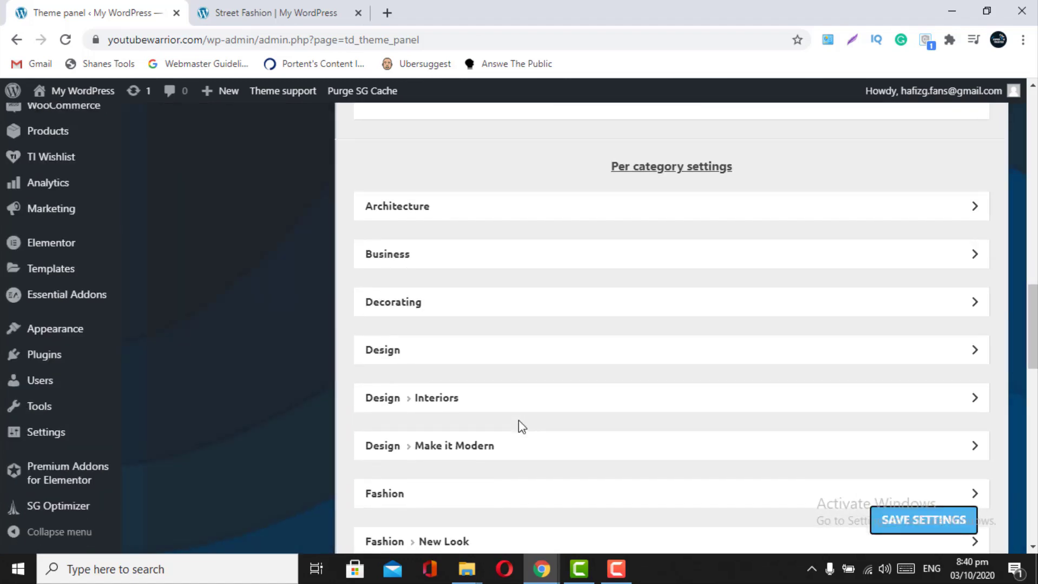
{"action": "scroll", "coordinate": [518, 421], "scroll_direction": "down", "scroll_amount": 2}
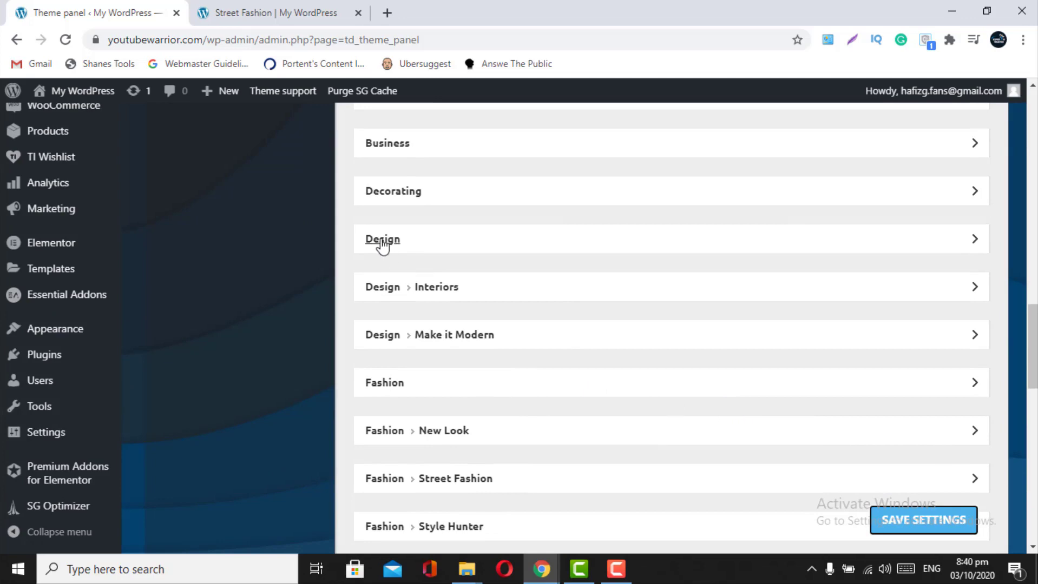
{"action": "scroll", "coordinate": [383, 245], "scroll_direction": "up", "scroll_amount": 10}
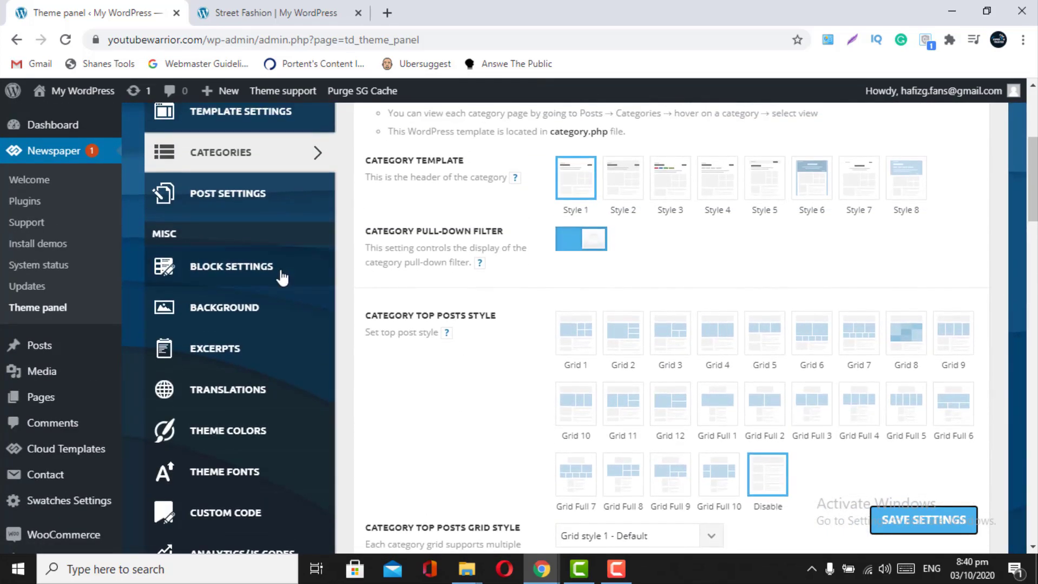
{"action": "left_click", "coordinate": [241, 195]}
{"action": "scroll", "coordinate": [578, 253], "scroll_direction": "up", "scroll_amount": 2}
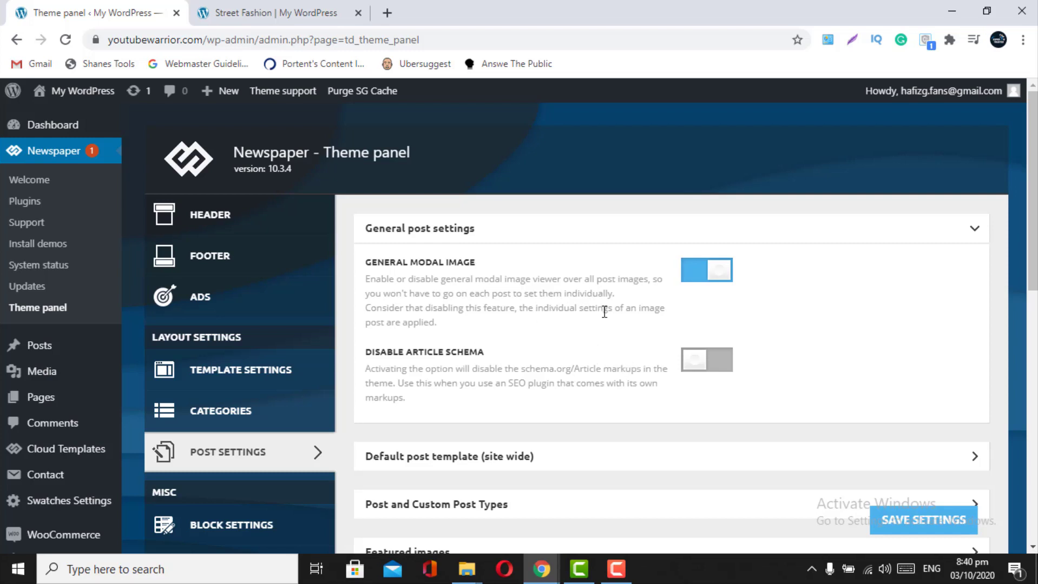
- Show the Default post template choices and review the superheroes article's current layout
{"action": "left_click", "coordinate": [974, 227]}
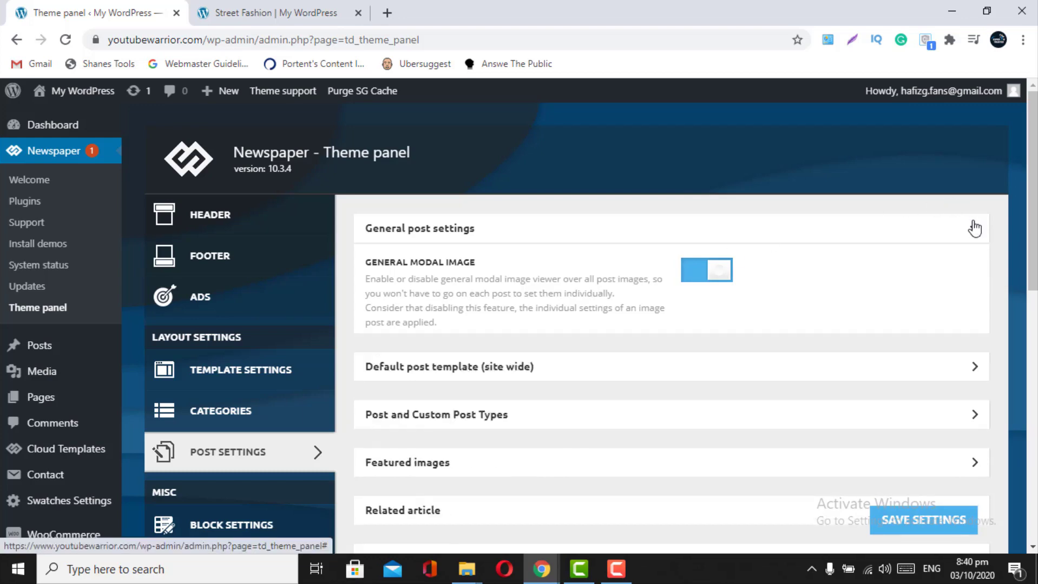
{"action": "left_click", "coordinate": [961, 289]}
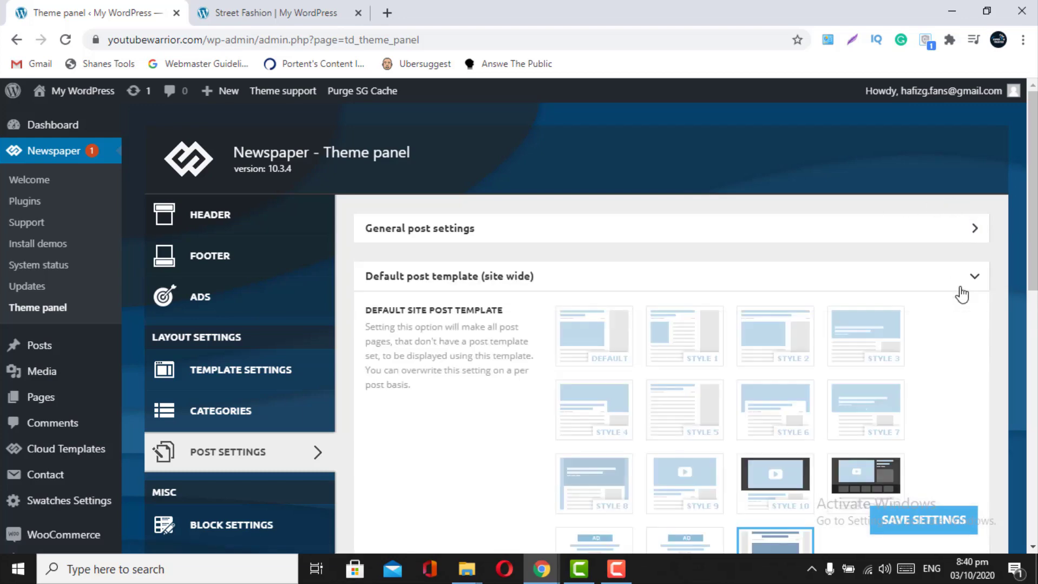
{"action": "scroll", "coordinate": [961, 295], "scroll_direction": "down", "scroll_amount": 2}
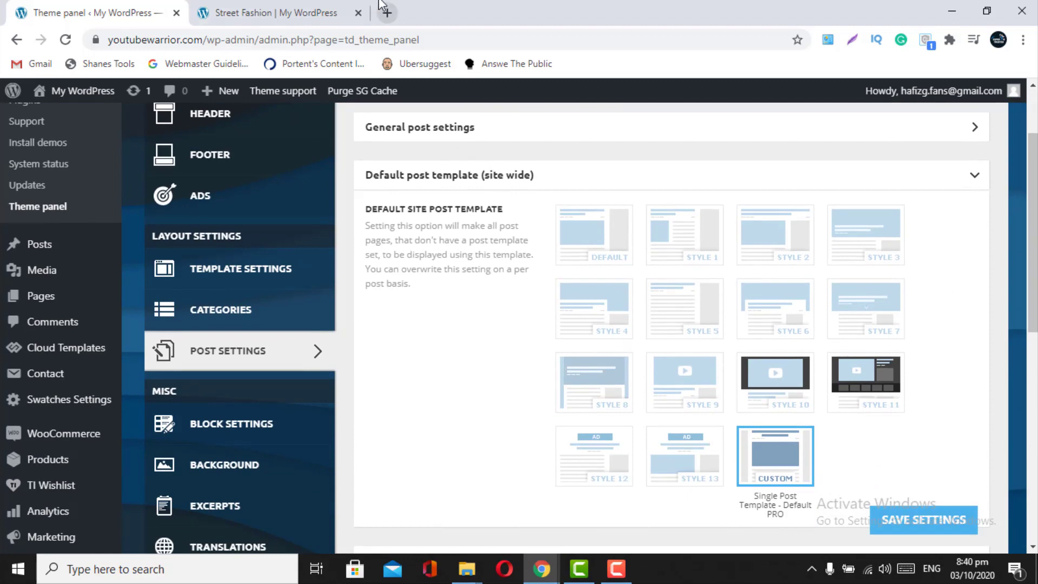
{"action": "left_click", "coordinate": [266, 12]}
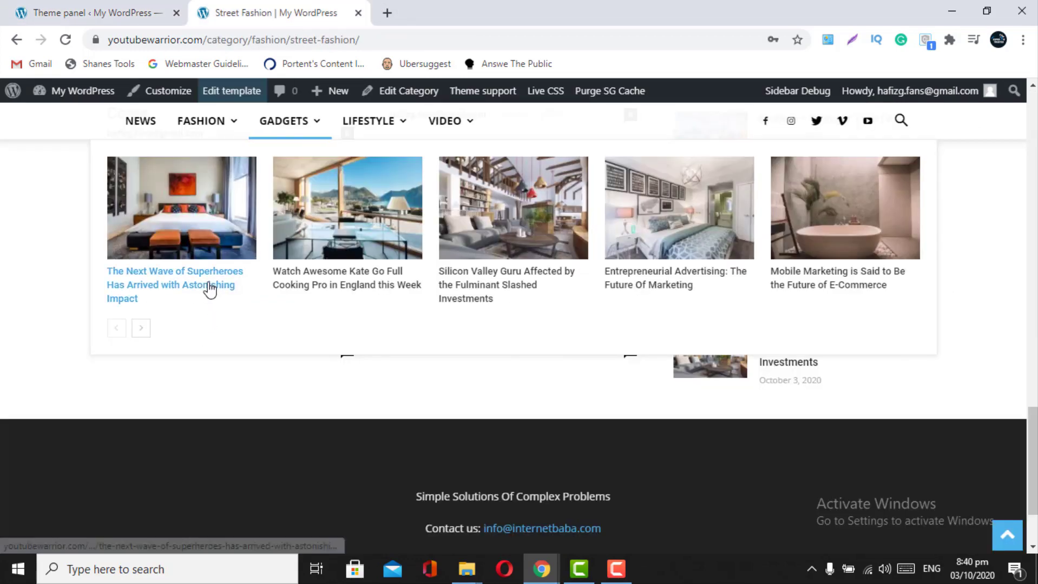
{"action": "left_click", "coordinate": [210, 287]}
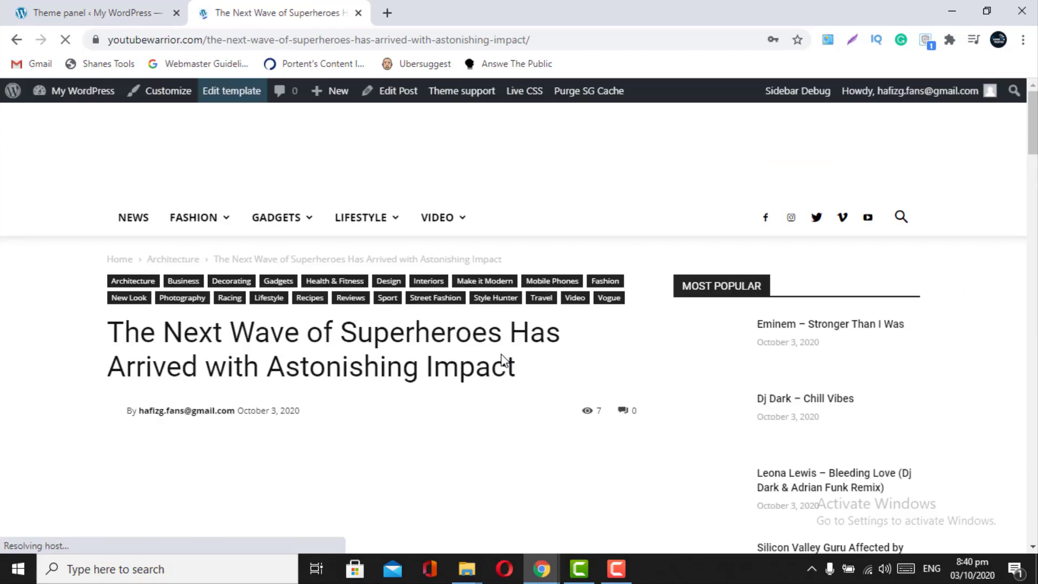
{"action": "scroll", "coordinate": [504, 361], "scroll_direction": "down", "scroll_amount": 4}
{"action": "scroll", "coordinate": [504, 361], "scroll_direction": "down", "scroll_amount": 3}
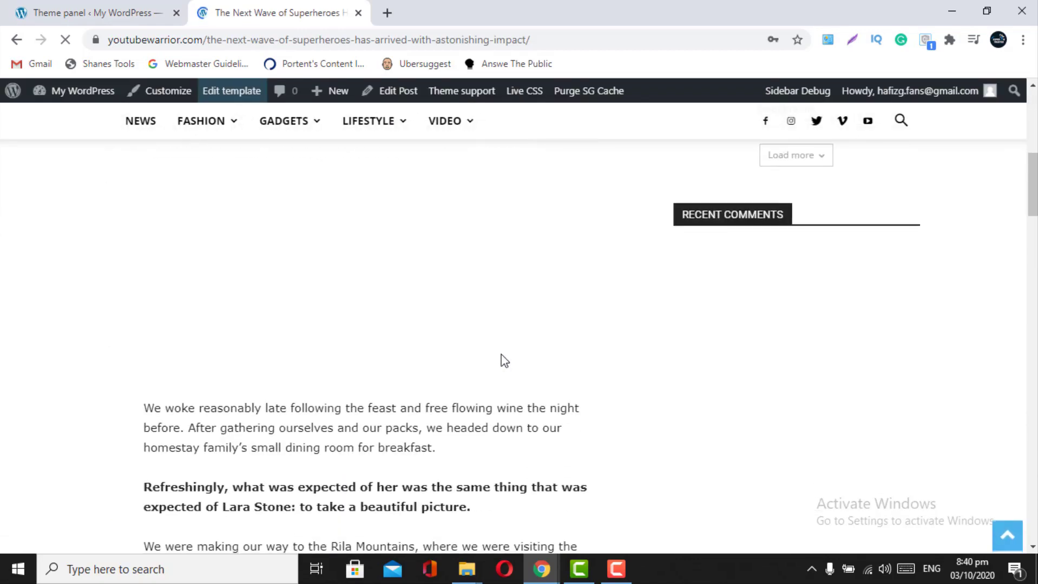
{"action": "scroll", "coordinate": [503, 359], "scroll_direction": "down", "scroll_amount": 4}
{"action": "scroll", "coordinate": [503, 360], "scroll_direction": "up", "scroll_amount": 10}
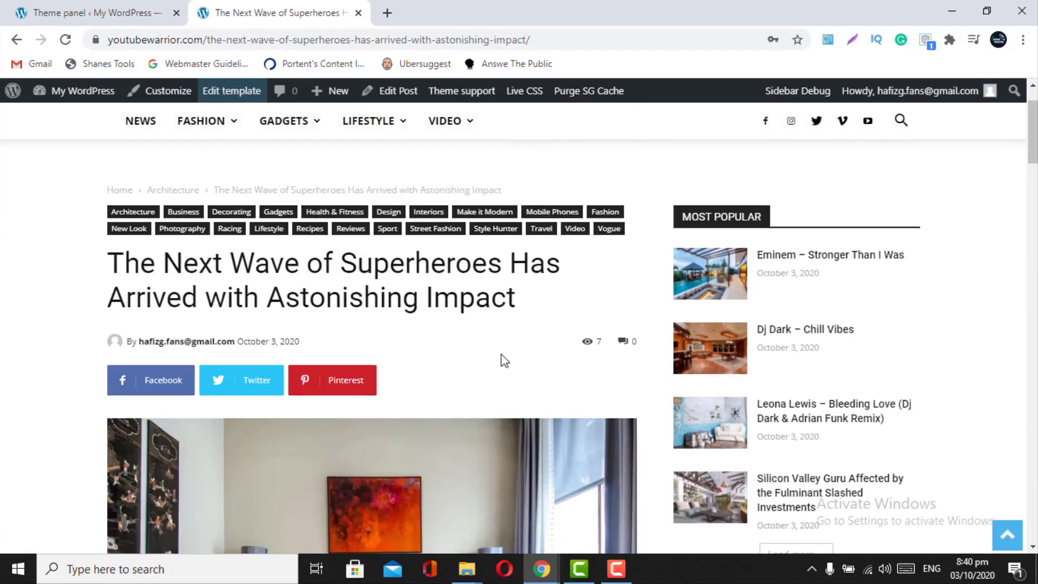
{"action": "left_click", "coordinate": [159, 7]}
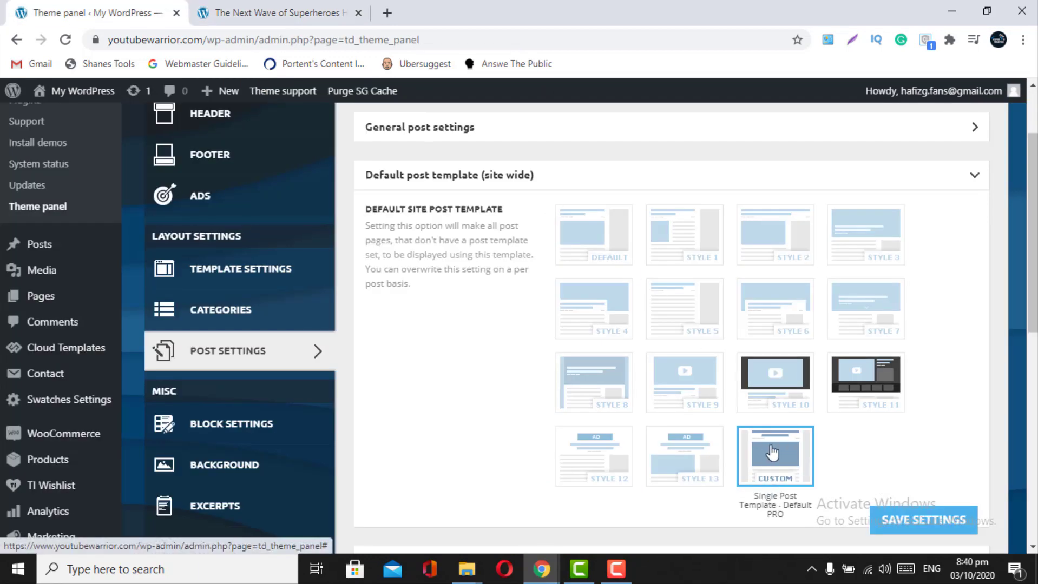
- Choose the DEFAULT post template after trying Style 4, and save it
{"action": "left_click", "coordinate": [591, 258]}
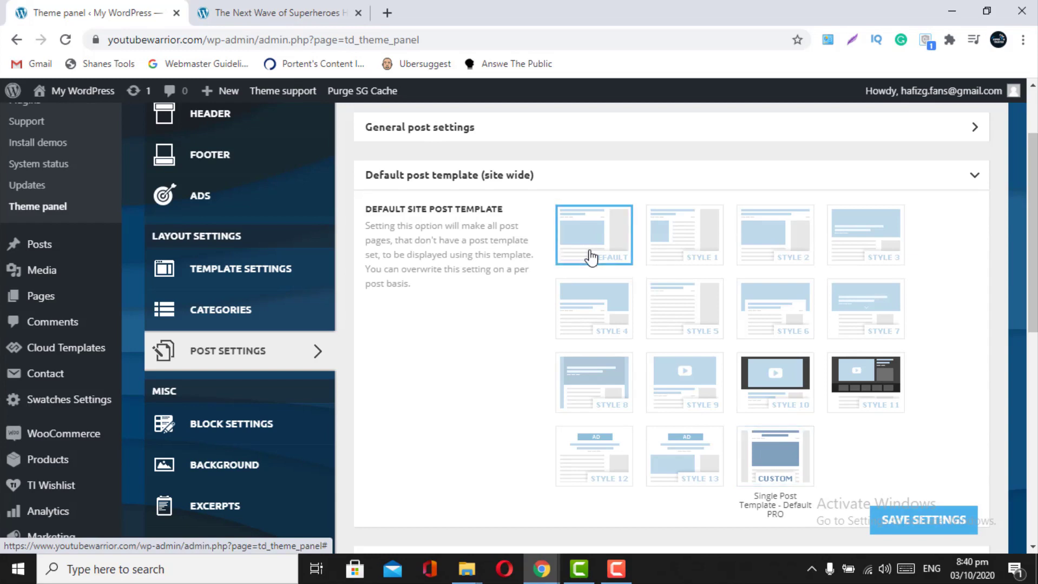
{"action": "left_click", "coordinate": [603, 307]}
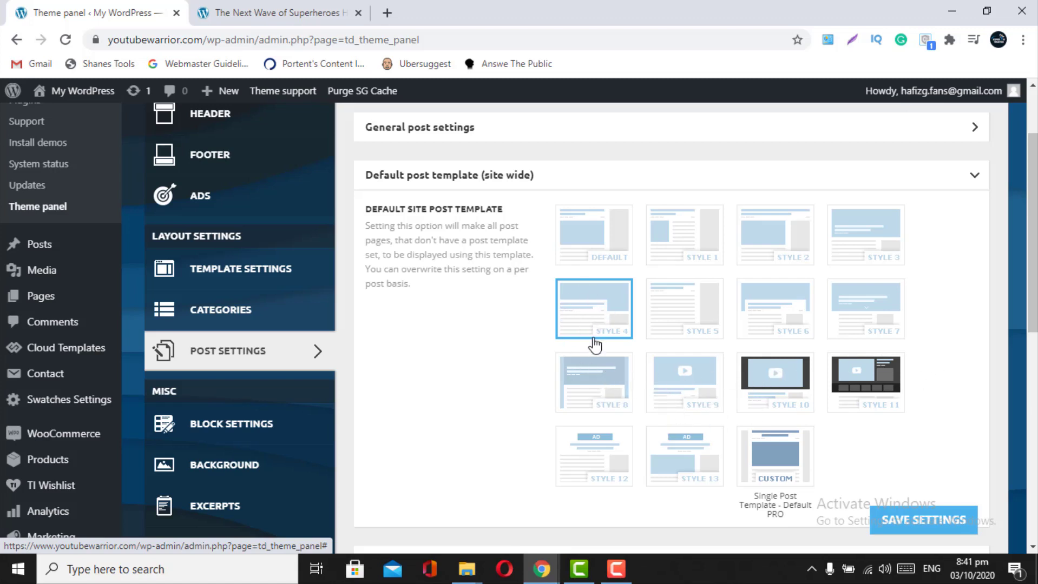
{"action": "left_click", "coordinate": [596, 264]}
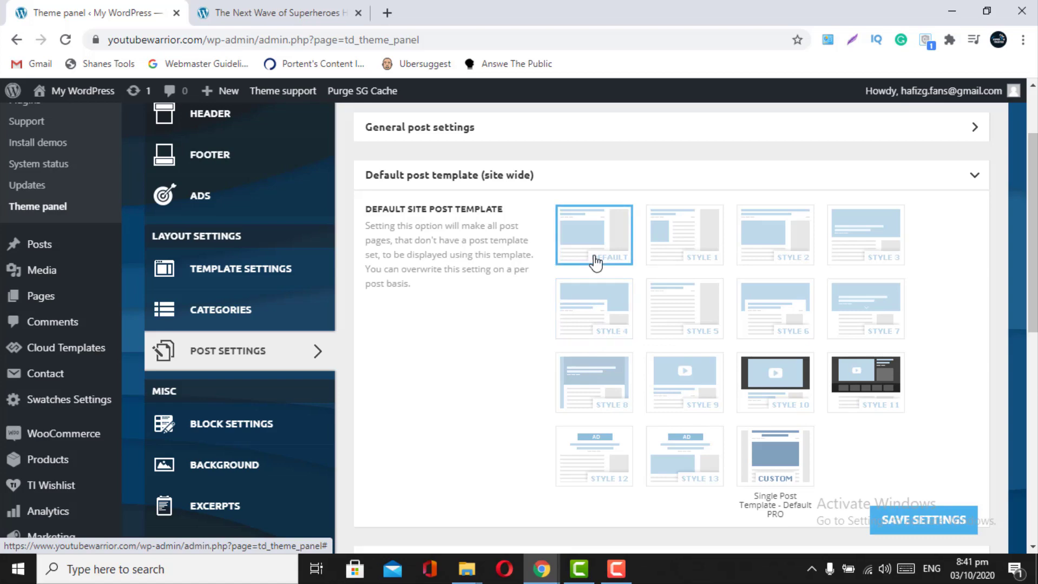
{"action": "left_click", "coordinate": [901, 531]}
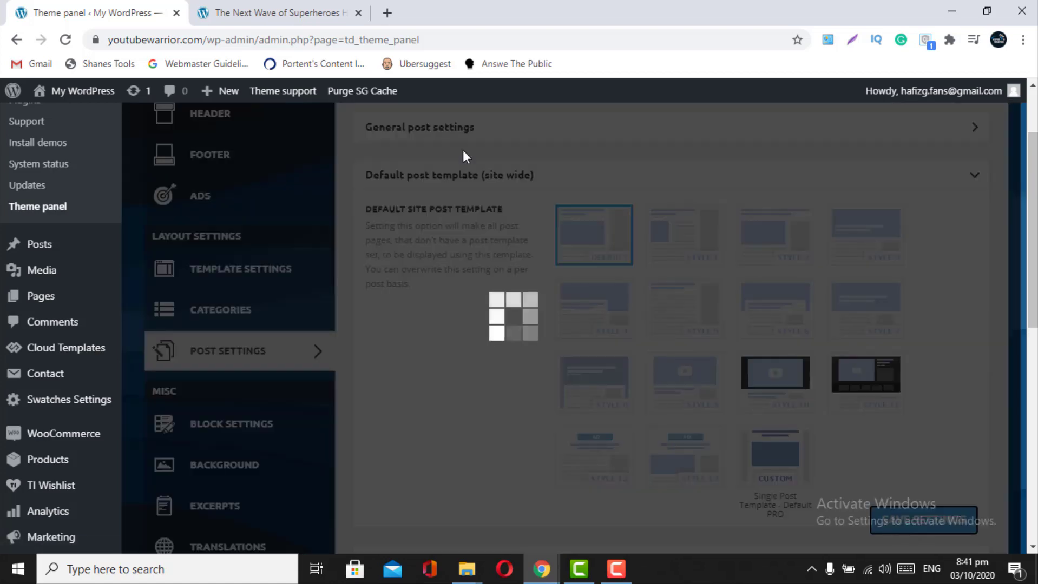
{"action": "left_click", "coordinate": [269, 11]}
- Reload the superheroes article to view it with the Default template
{"action": "left_click", "coordinate": [65, 39]}
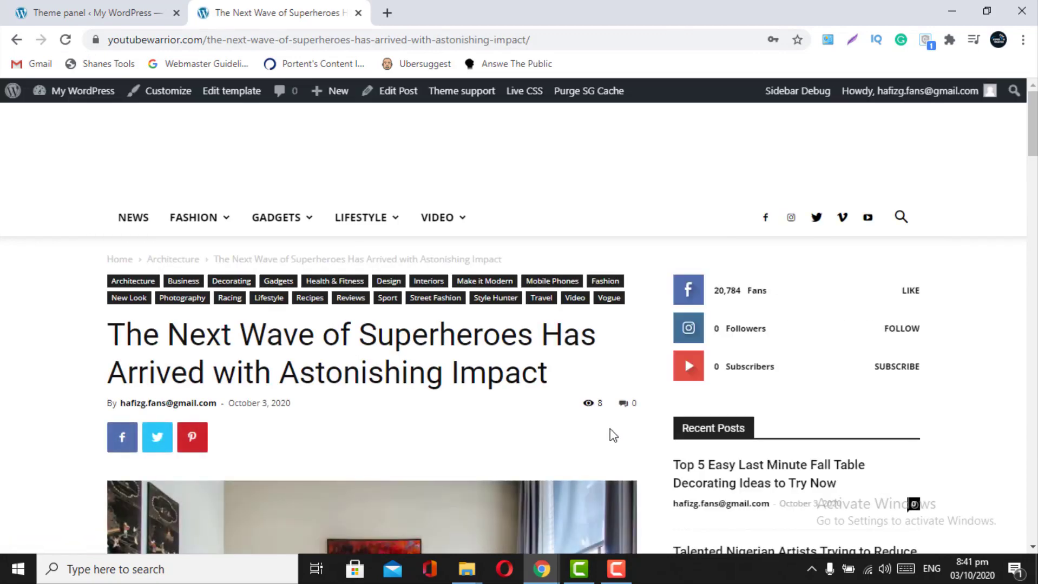
{"action": "scroll", "coordinate": [611, 430], "scroll_direction": "down", "scroll_amount": 5}
{"action": "scroll", "coordinate": [610, 435], "scroll_direction": "down", "scroll_amount": 8}
{"action": "scroll", "coordinate": [610, 435], "scroll_direction": "up", "scroll_amount": 8}
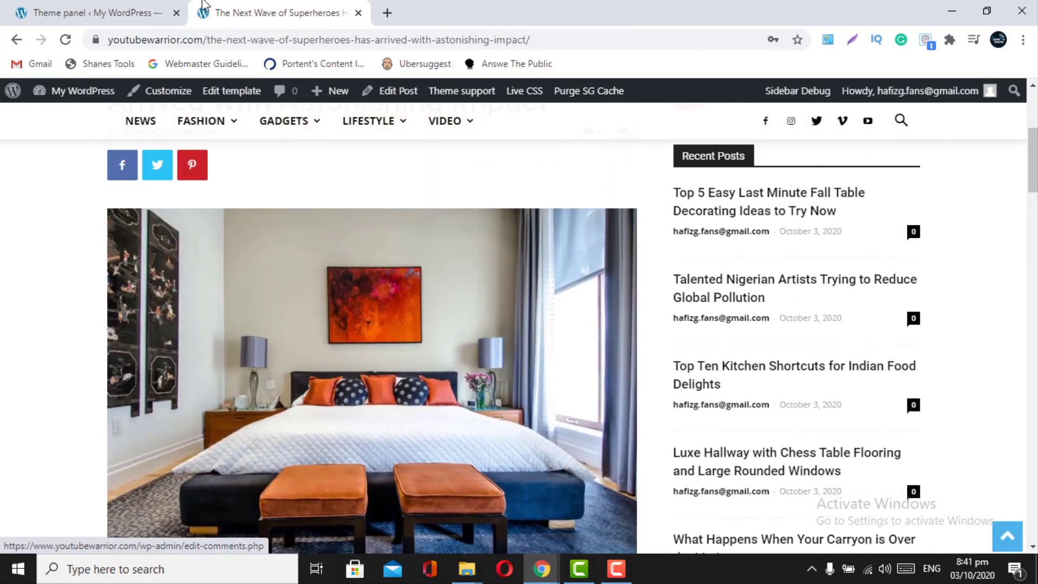
{"action": "scroll", "coordinate": [318, 361], "scroll_direction": "up", "scroll_amount": 5}
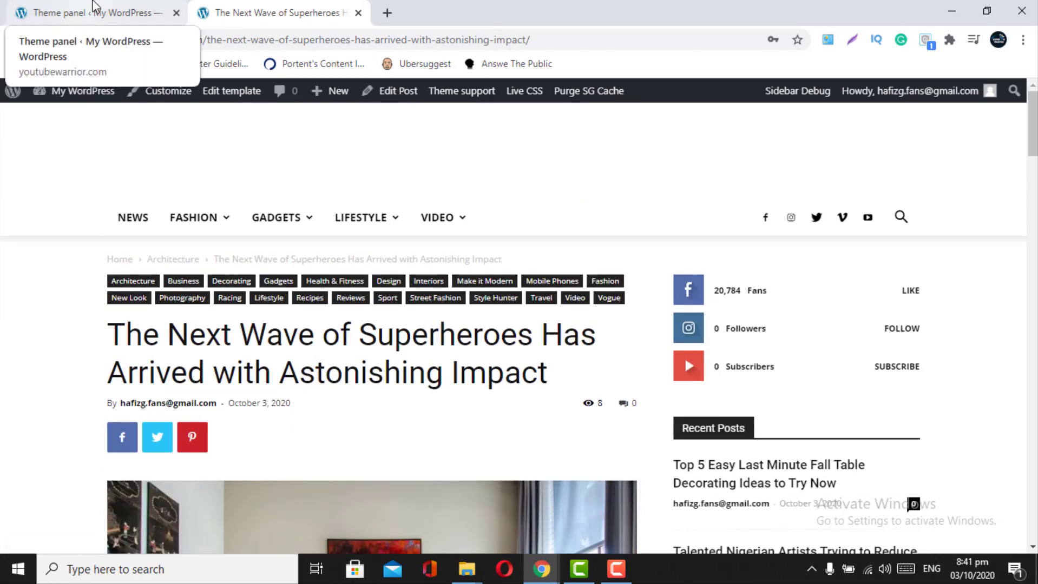
- Expand Post and Custom Post Types in the theme panel, comparing against the article preview
{"action": "left_click", "coordinate": [94, 6]}
{"action": "scroll", "coordinate": [565, 421], "scroll_direction": "down", "scroll_amount": 4}
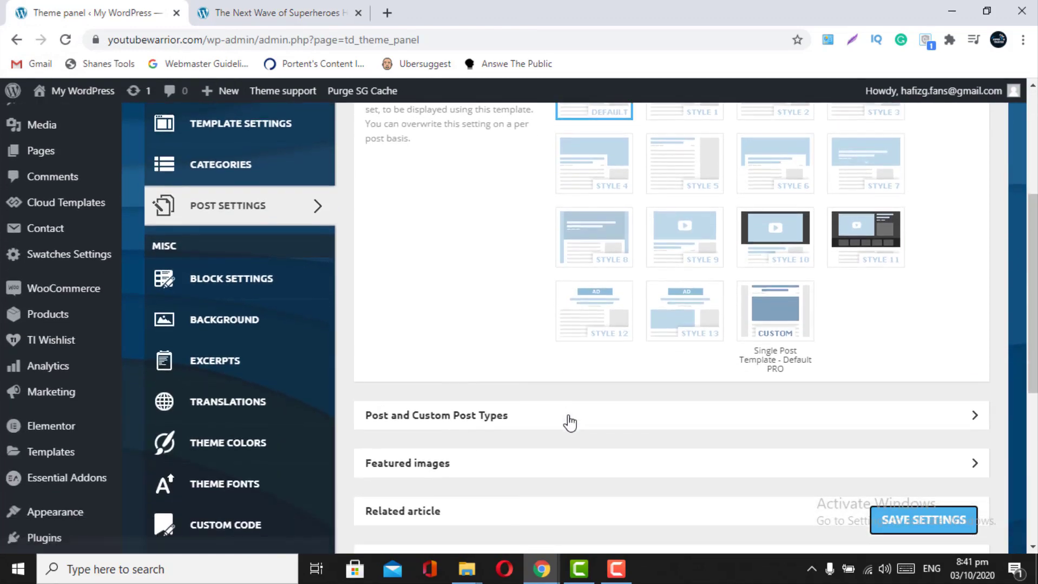
{"action": "scroll", "coordinate": [570, 423], "scroll_direction": "down", "scroll_amount": 2}
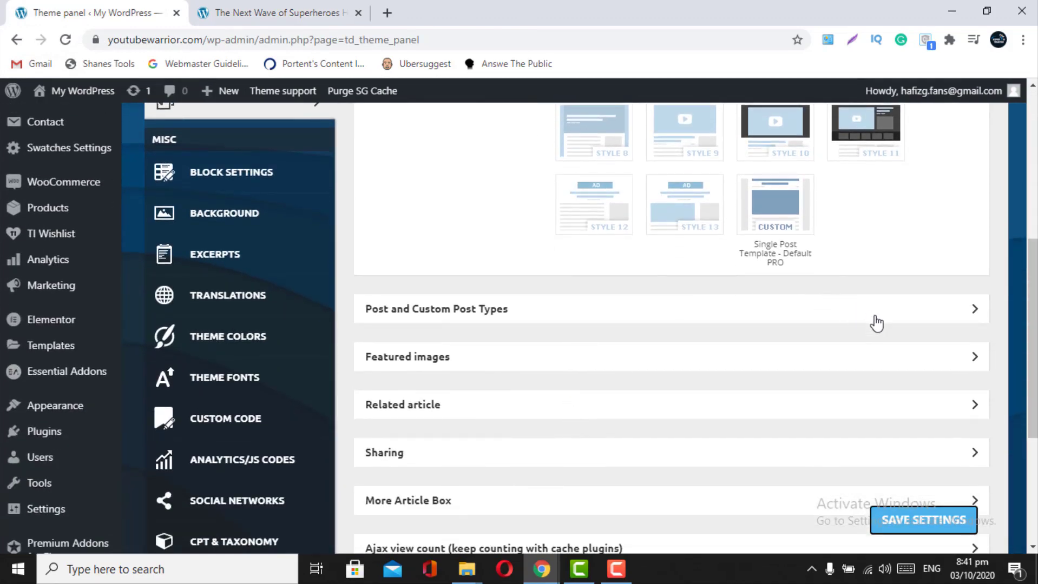
{"action": "left_click", "coordinate": [876, 322]}
{"action": "scroll", "coordinate": [876, 323], "scroll_direction": "down", "scroll_amount": 2}
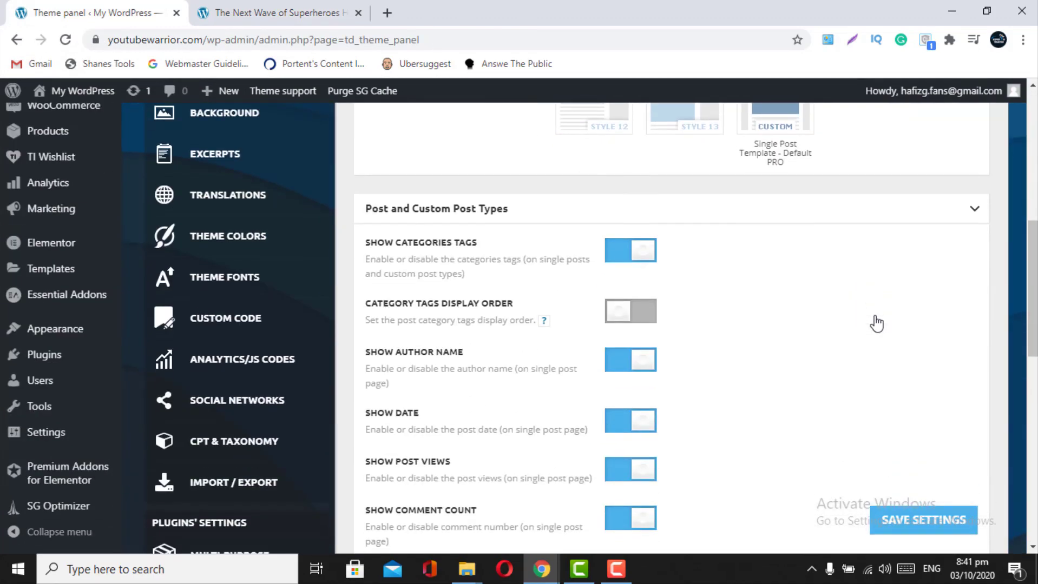
{"action": "left_click", "coordinate": [298, 10]}
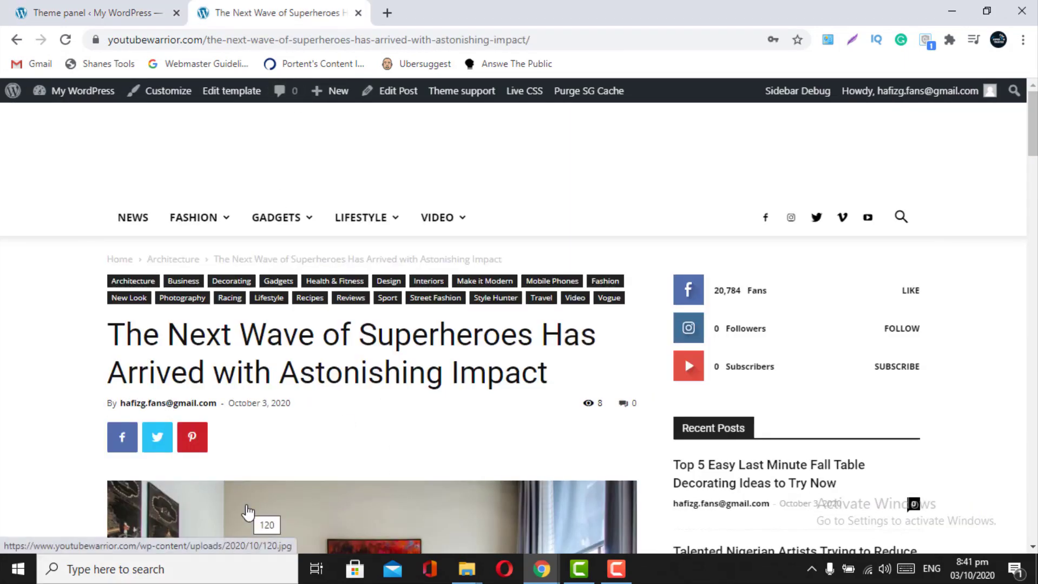
{"action": "left_click", "coordinate": [92, 12]}
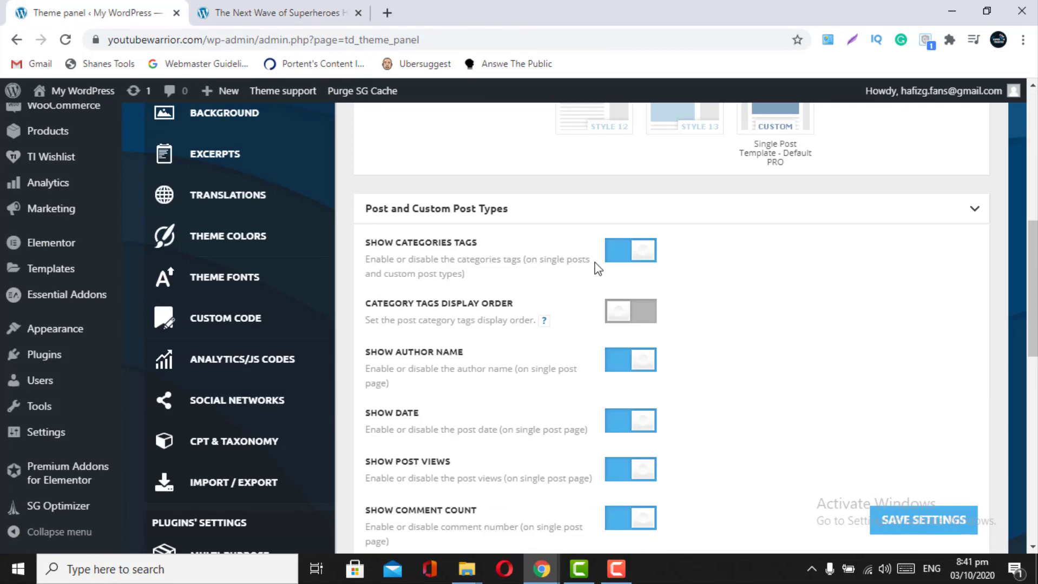
{"action": "left_click", "coordinate": [257, 13]}
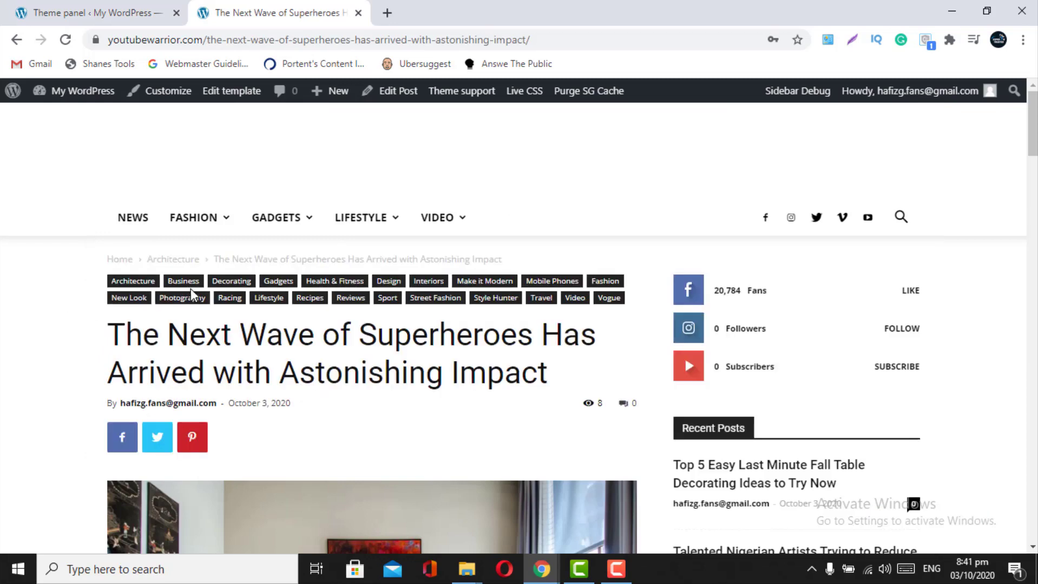
{"action": "key", "text": "ctrl+shift+Tab"}
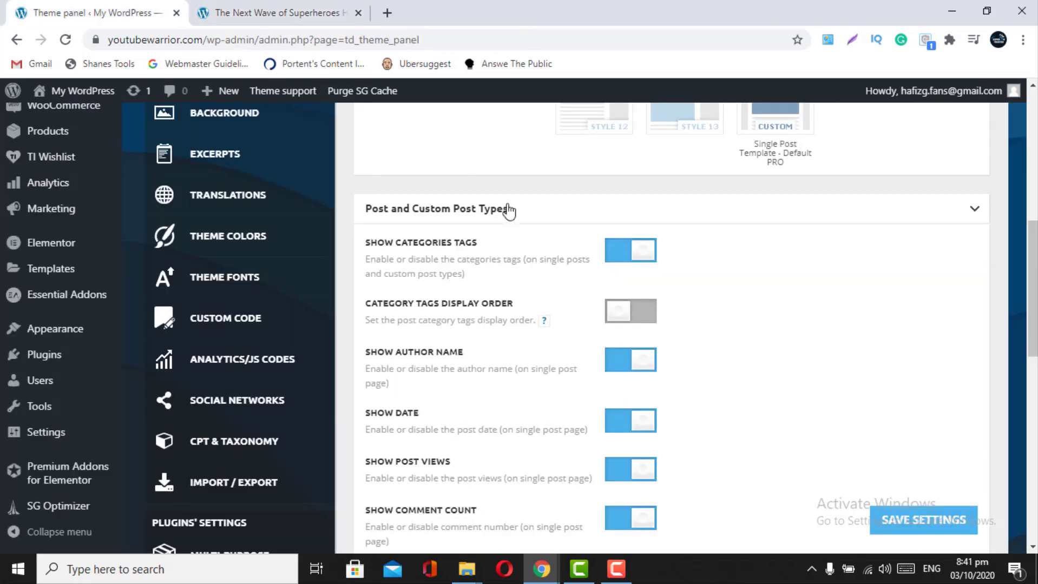
- Hide category tags, author name, view count and comment count on single posts
{"action": "left_click", "coordinate": [620, 257]}
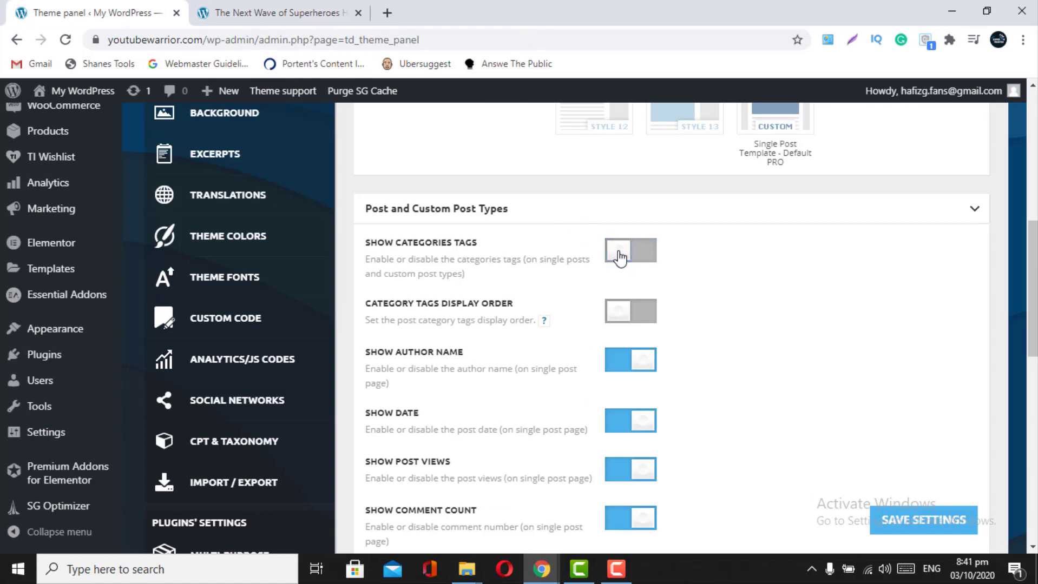
{"action": "scroll", "coordinate": [620, 257], "scroll_direction": "down", "scroll_amount": 1}
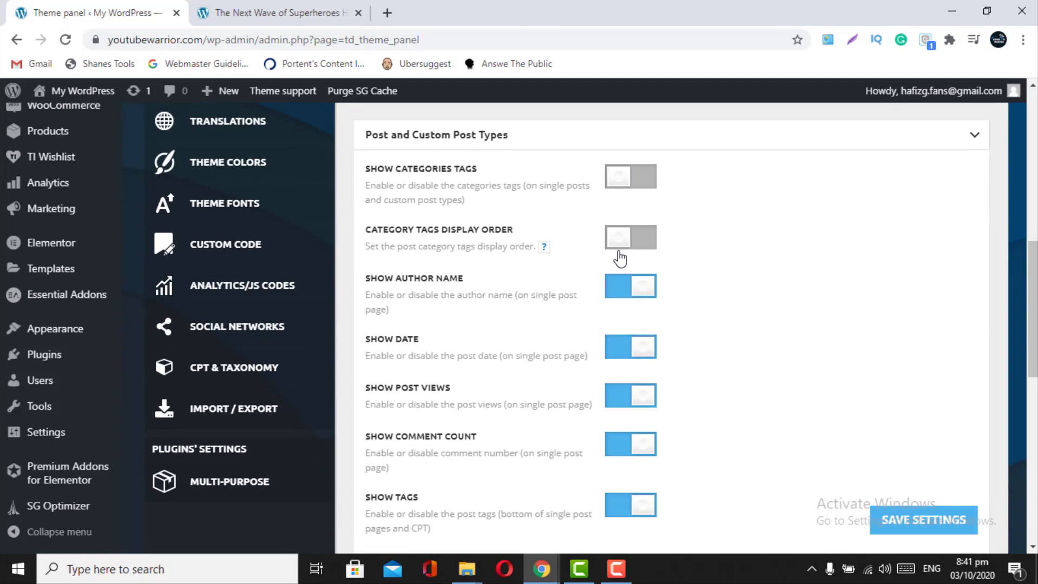
{"action": "left_click", "coordinate": [619, 292]}
{"action": "scroll", "coordinate": [619, 293], "scroll_direction": "down", "scroll_amount": 1}
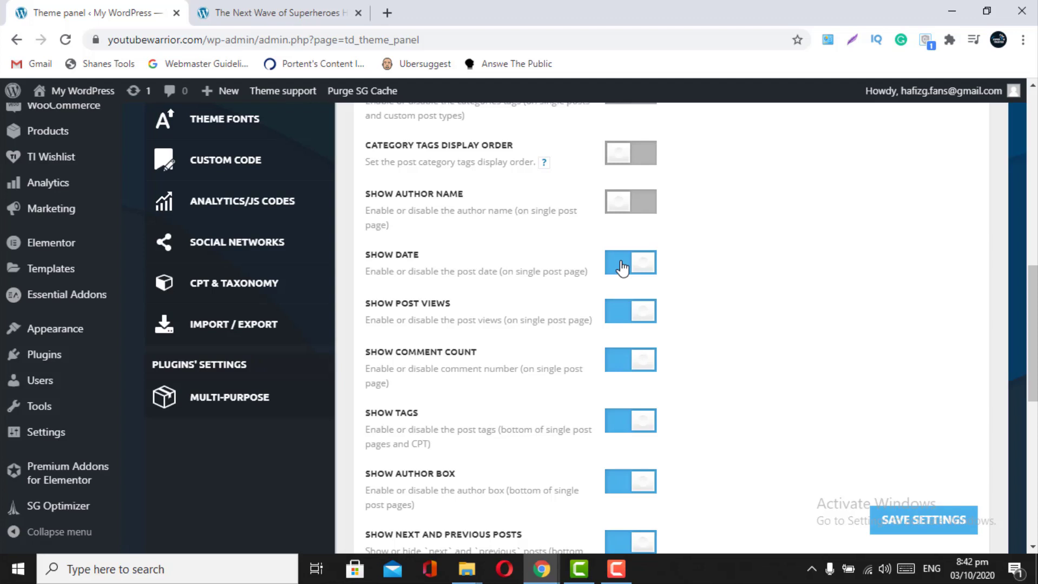
{"action": "left_click", "coordinate": [630, 321]}
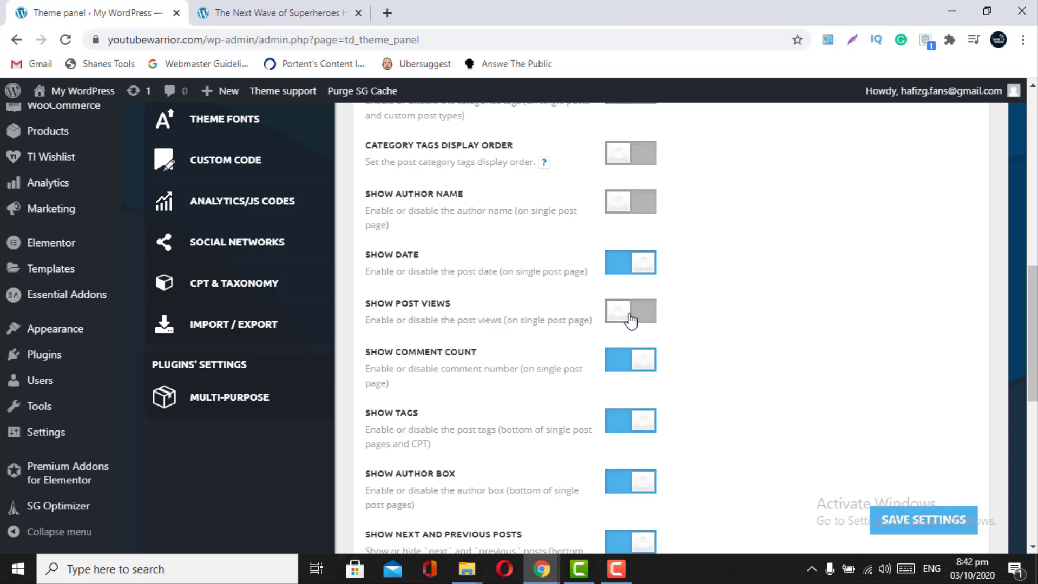
{"action": "left_click", "coordinate": [615, 368]}
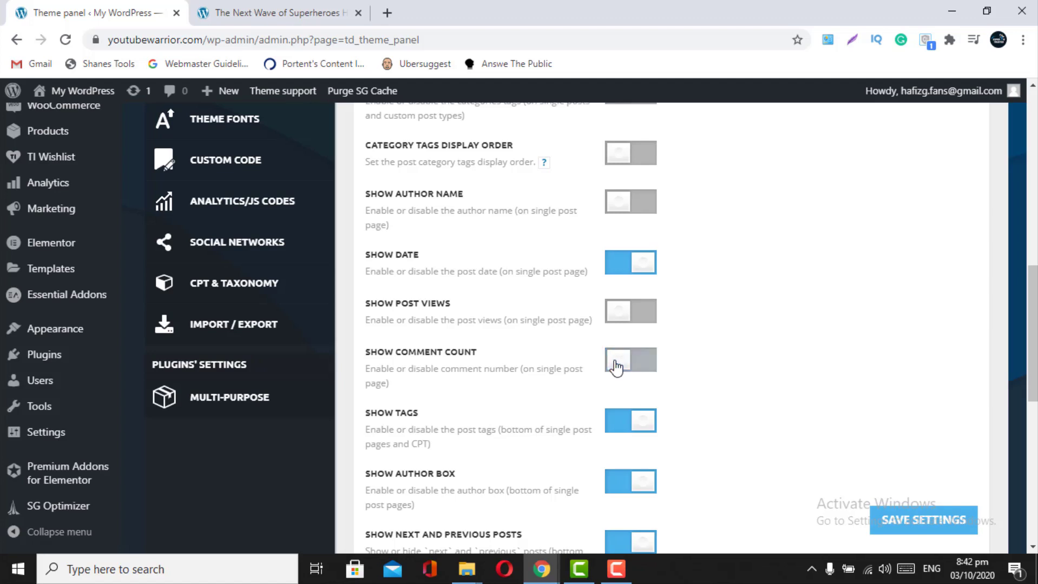
{"action": "scroll", "coordinate": [616, 368], "scroll_direction": "down", "scroll_amount": 2}
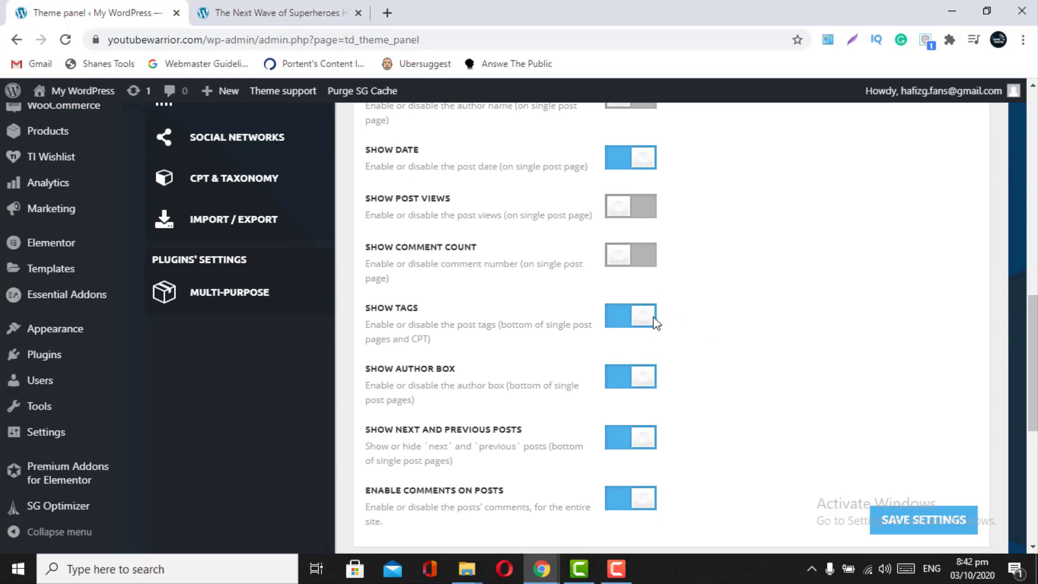
- Hide the bottom tags and author box, then save the single-post settings
{"action": "left_click", "coordinate": [619, 318]}
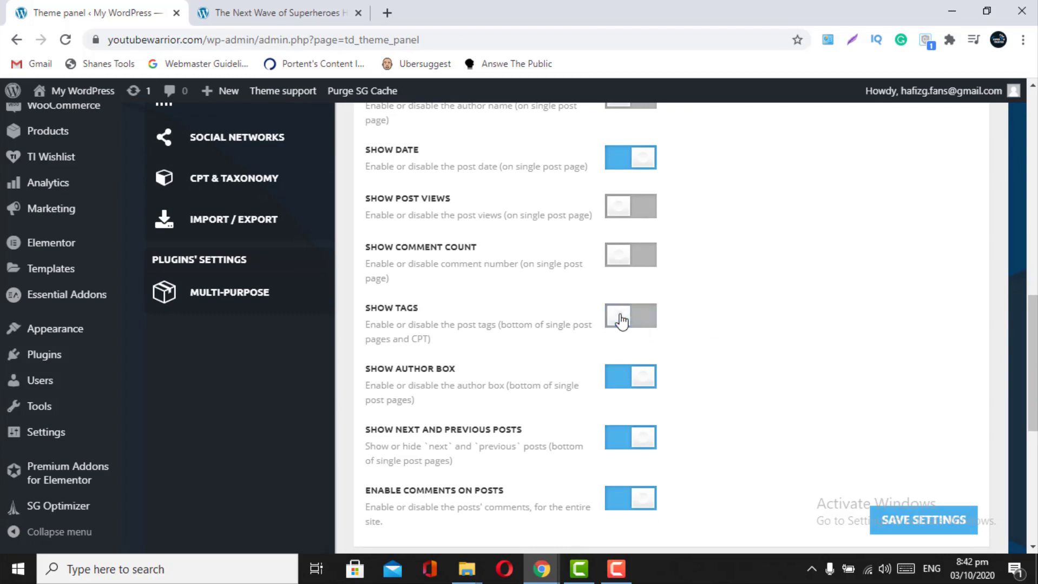
{"action": "left_click", "coordinate": [620, 392]}
{"action": "scroll", "coordinate": [620, 393], "scroll_direction": "down", "scroll_amount": 1}
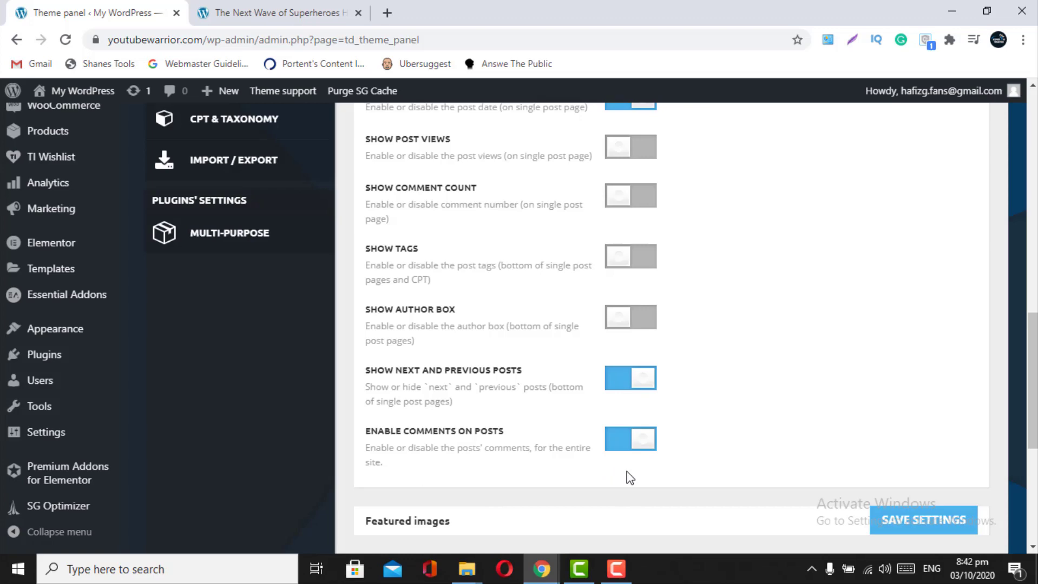
{"action": "left_click", "coordinate": [900, 521]}
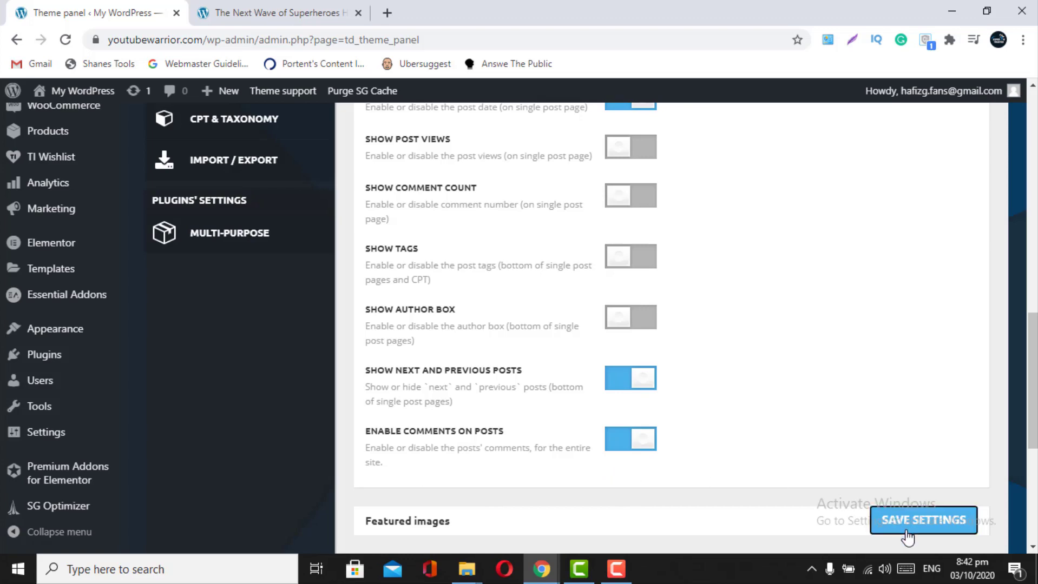
{"action": "left_click", "coordinate": [252, 11]}
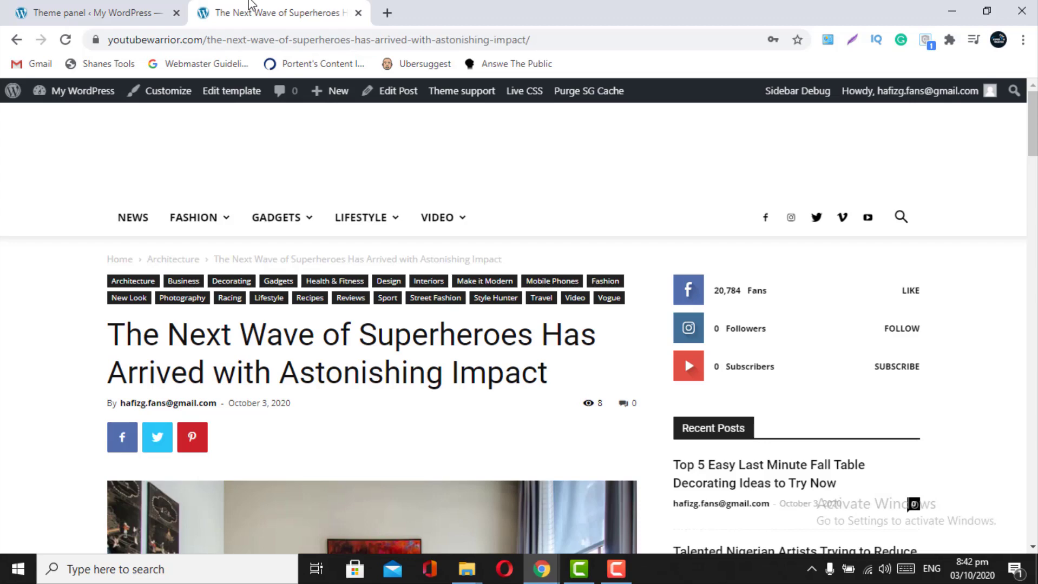
- Reload the superheroes article to check the saved single-post changes
{"action": "left_click", "coordinate": [65, 40]}
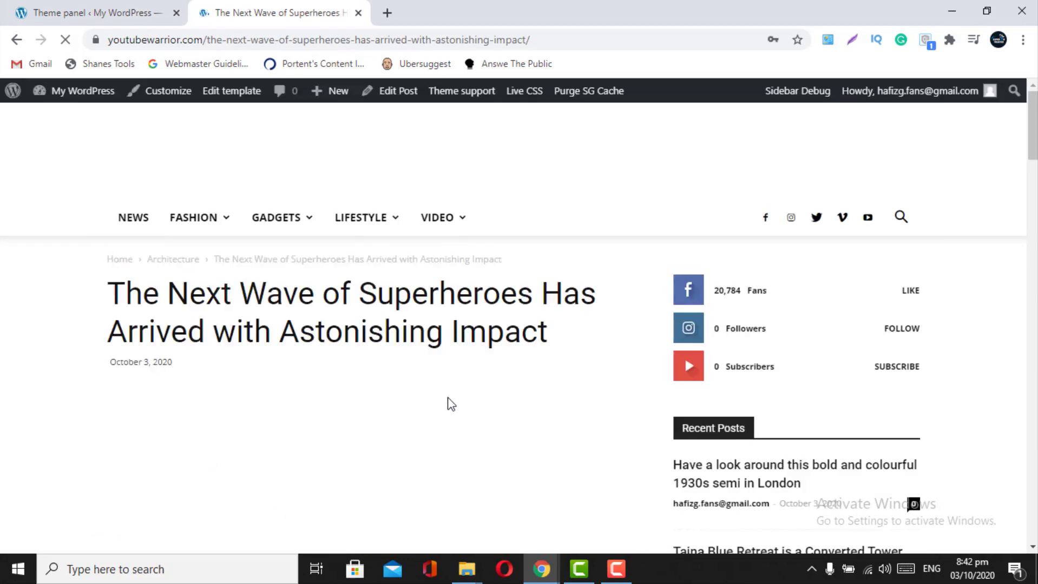
{"action": "scroll", "coordinate": [419, 481], "scroll_direction": "down", "scroll_amount": 1}
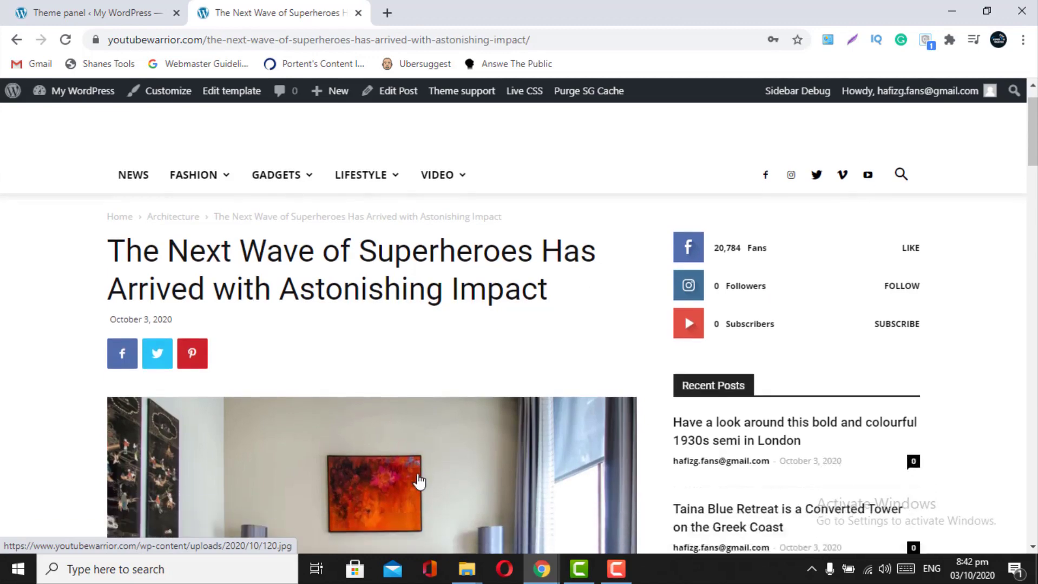
{"action": "scroll", "coordinate": [400, 439], "scroll_direction": "down", "scroll_amount": 20}
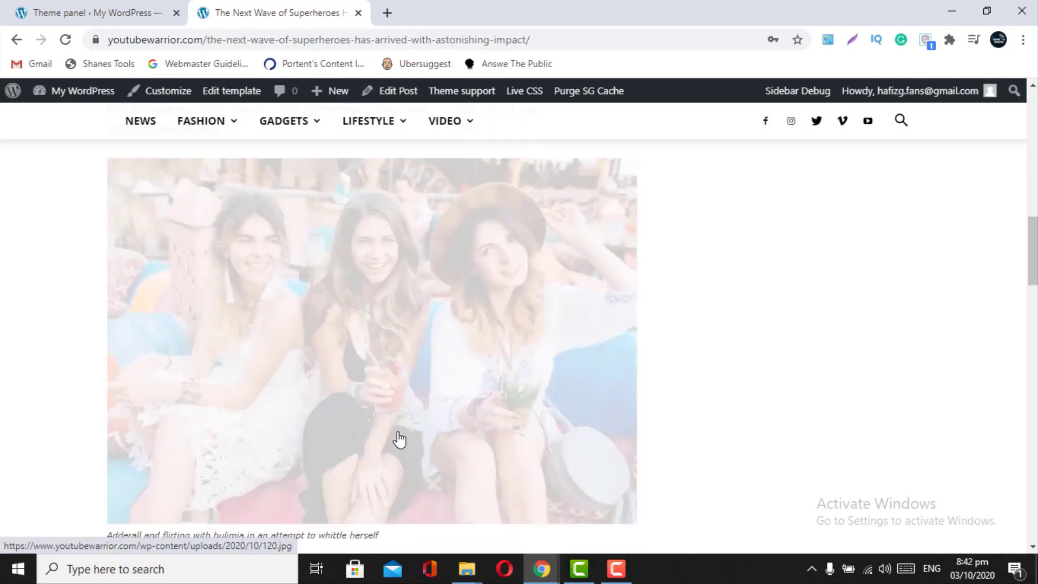
{"action": "scroll", "coordinate": [400, 440], "scroll_direction": "up", "scroll_amount": 10}
{"action": "scroll", "coordinate": [400, 440], "scroll_direction": "up", "scroll_amount": 10}
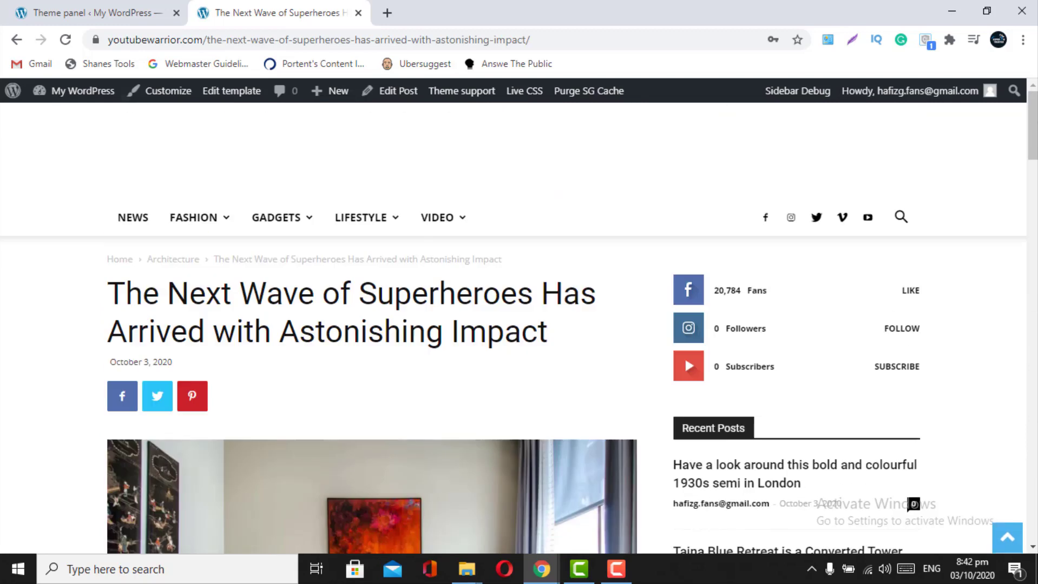
- Collapse Post and Custom Post Types and expand the Featured images settings
{"action": "left_click", "coordinate": [135, 7]}
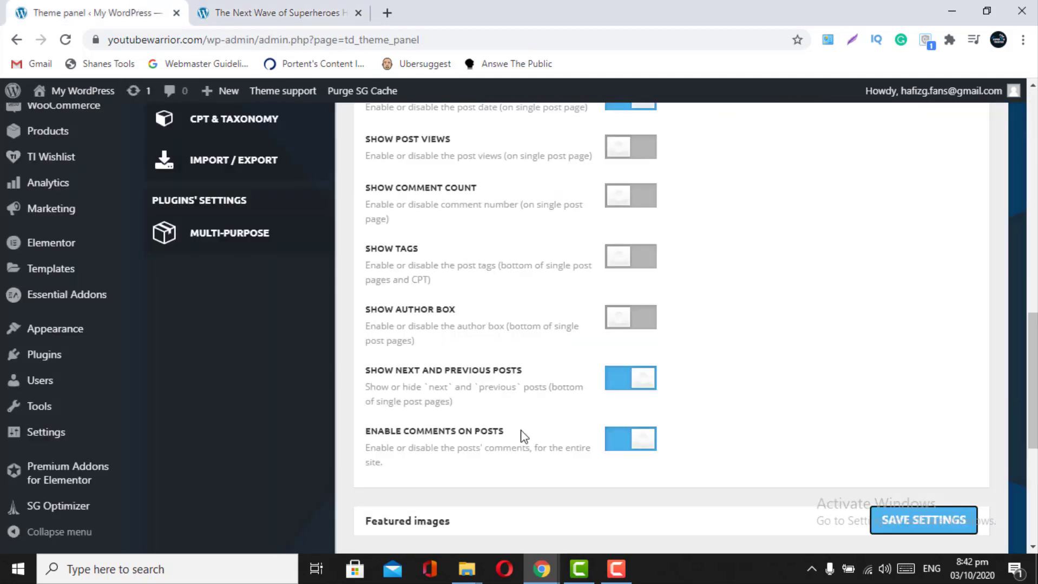
{"action": "scroll", "coordinate": [523, 433], "scroll_direction": "down", "scroll_amount": 2}
{"action": "scroll", "coordinate": [522, 436], "scroll_direction": "up", "scroll_amount": 5}
{"action": "scroll", "coordinate": [523, 436], "scroll_direction": "up", "scroll_amount": 3}
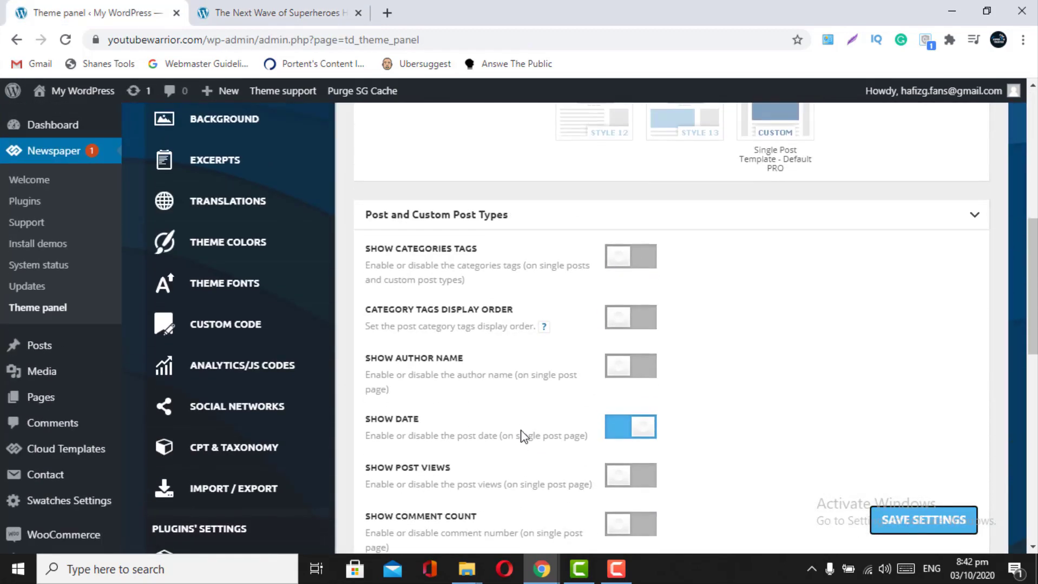
{"action": "left_click", "coordinate": [972, 224]}
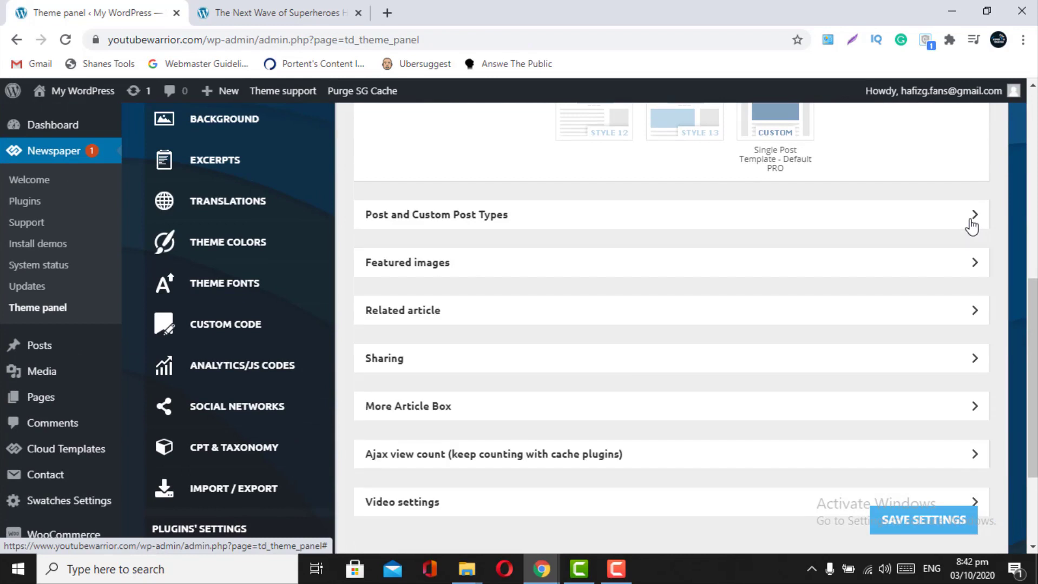
{"action": "left_click", "coordinate": [964, 265]}
{"action": "scroll", "coordinate": [964, 265], "scroll_direction": "down", "scroll_amount": 1}
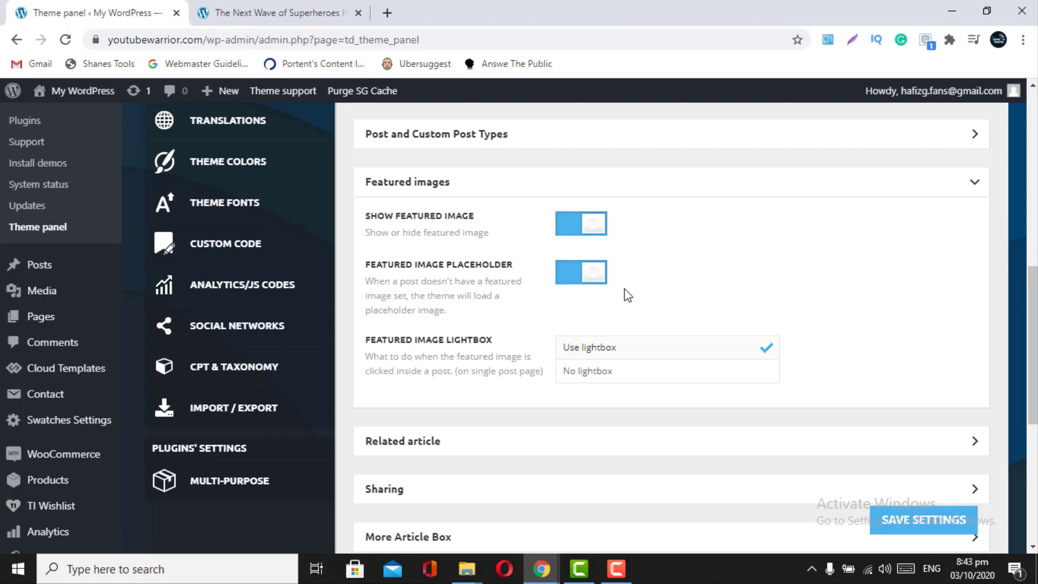
- Swap Featured images for the Related article settings and check the article's related posts
{"action": "left_click", "coordinate": [967, 187]}
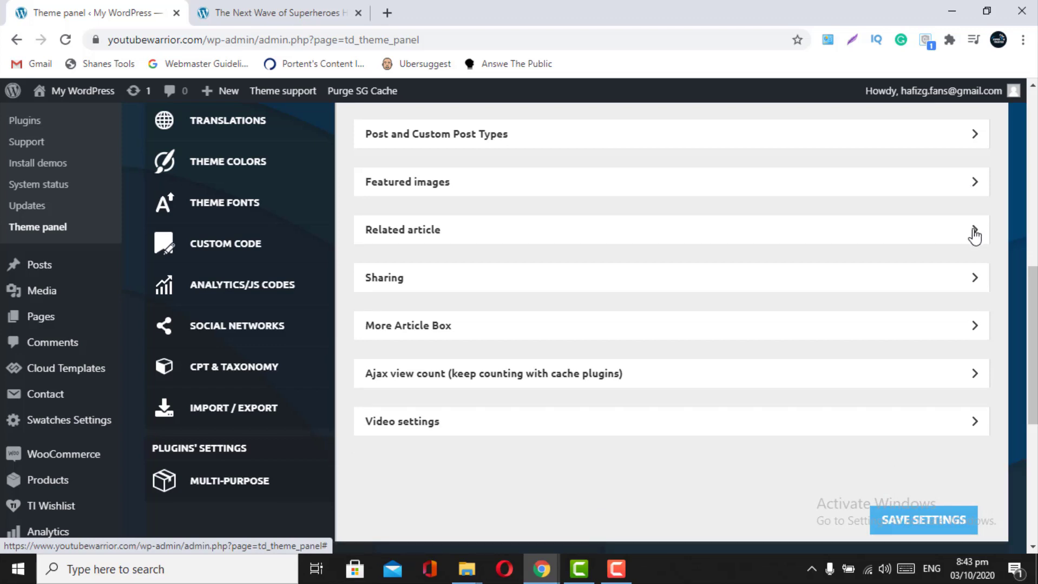
{"action": "left_click", "coordinate": [974, 233]}
{"action": "scroll", "coordinate": [783, 344], "scroll_direction": "down", "scroll_amount": 2}
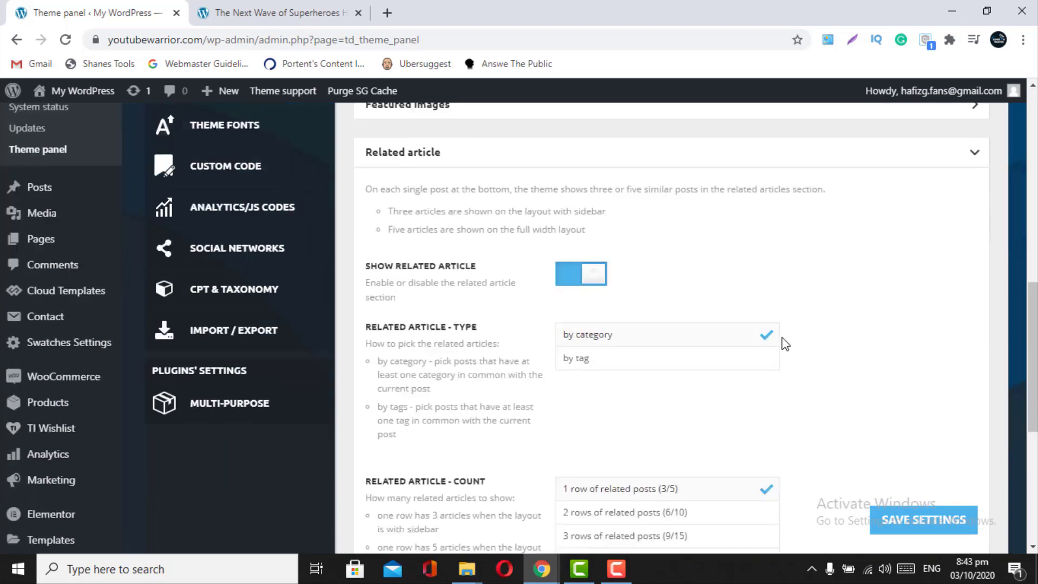
{"action": "left_click", "coordinate": [260, 12]}
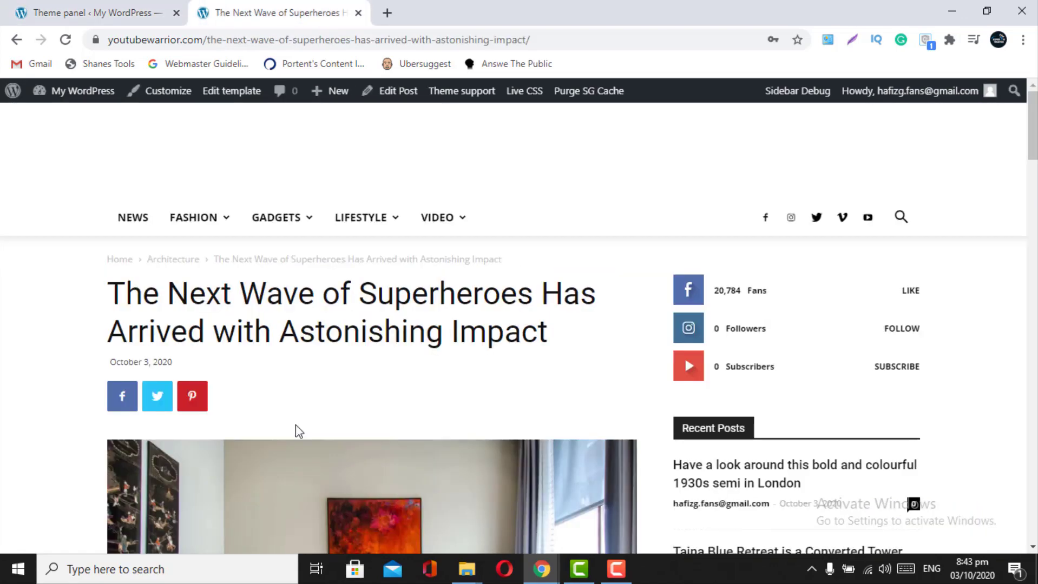
{"action": "scroll", "coordinate": [295, 425], "scroll_direction": "down", "scroll_amount": 10}
{"action": "scroll", "coordinate": [295, 425], "scroll_direction": "down", "scroll_amount": 15}
{"action": "scroll", "coordinate": [295, 425], "scroll_direction": "up", "scroll_amount": 10}
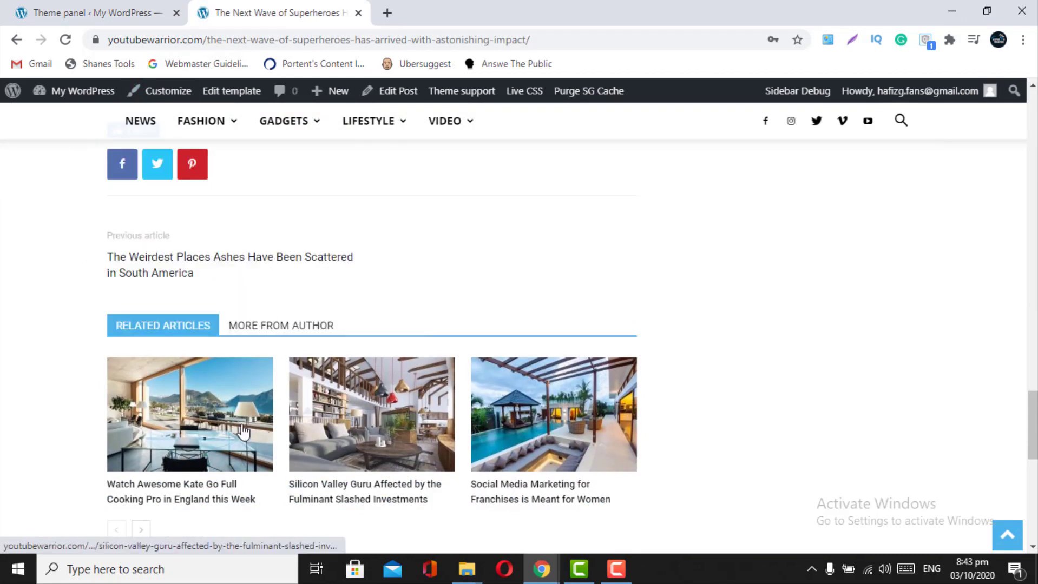
{"action": "left_click", "coordinate": [104, 4]}
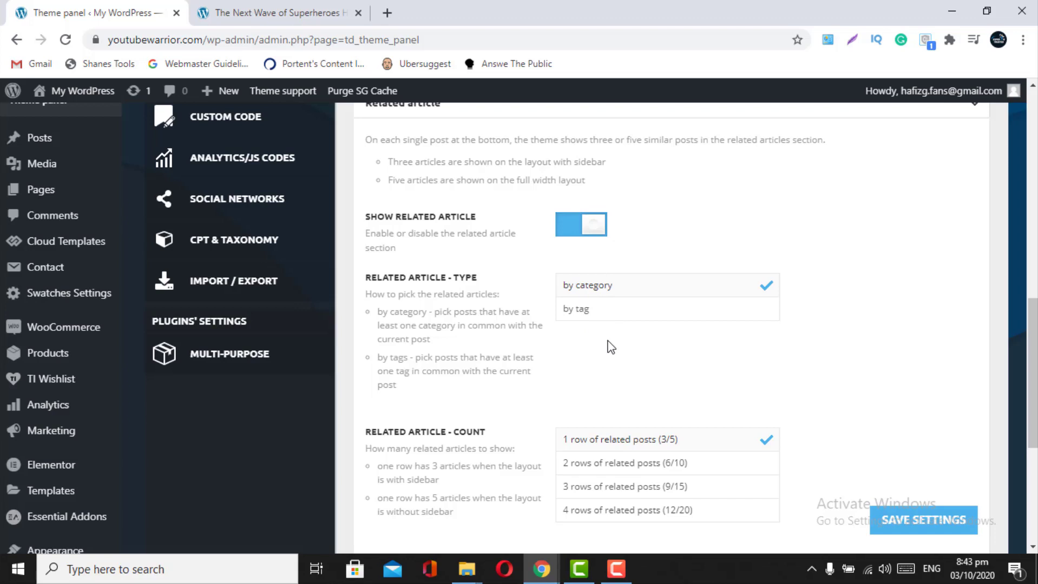
- Save Related article settings (by category, 1 row of 3/5) and expand Sharing
{"action": "scroll", "coordinate": [610, 347], "scroll_direction": "down", "scroll_amount": 2}
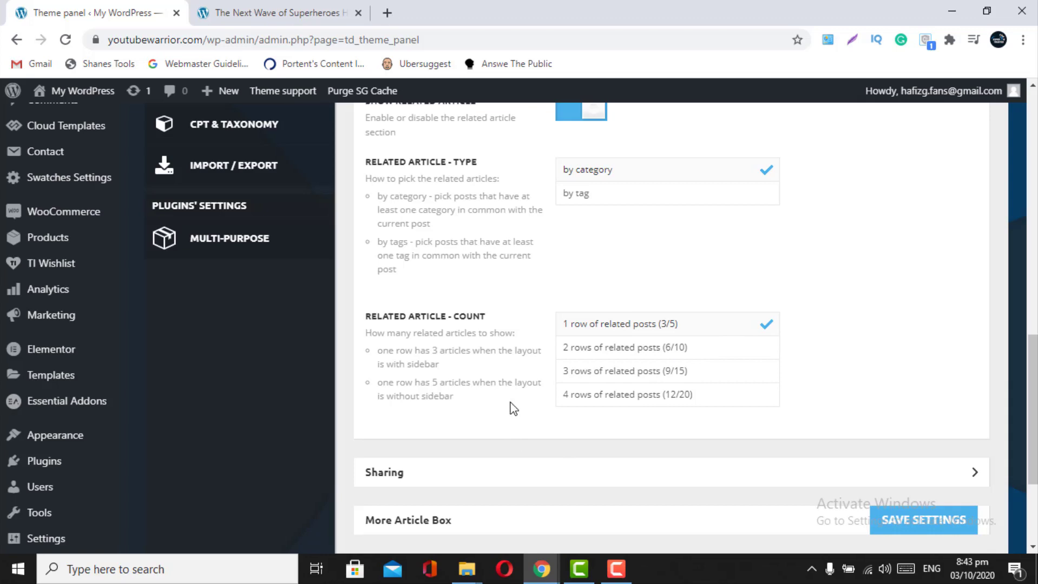
{"action": "scroll", "coordinate": [513, 409], "scroll_direction": "down", "scroll_amount": 2}
{"action": "scroll", "coordinate": [751, 340], "scroll_direction": "up", "scroll_amount": 6}
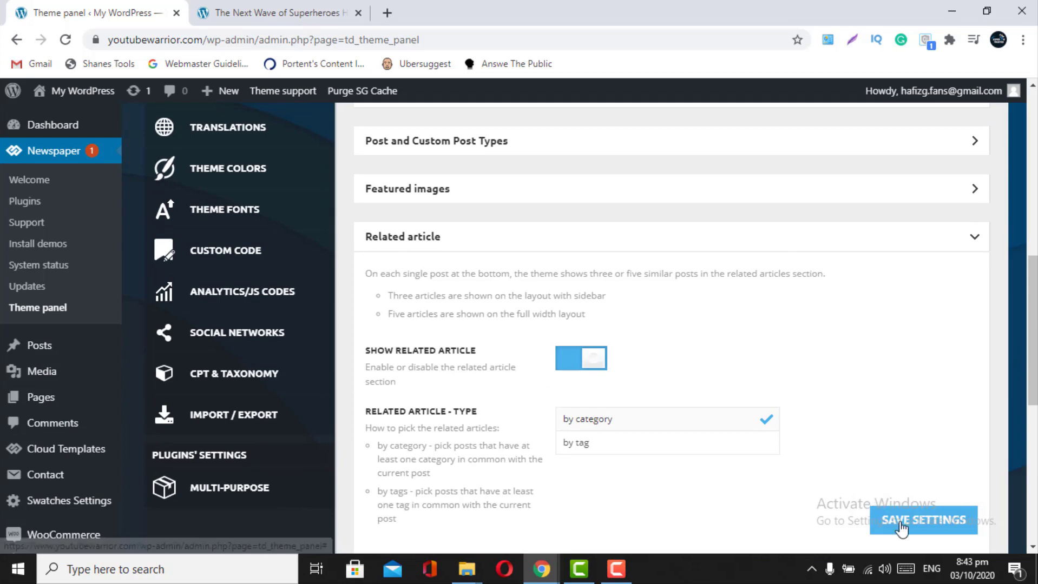
{"action": "left_click", "coordinate": [903, 528]}
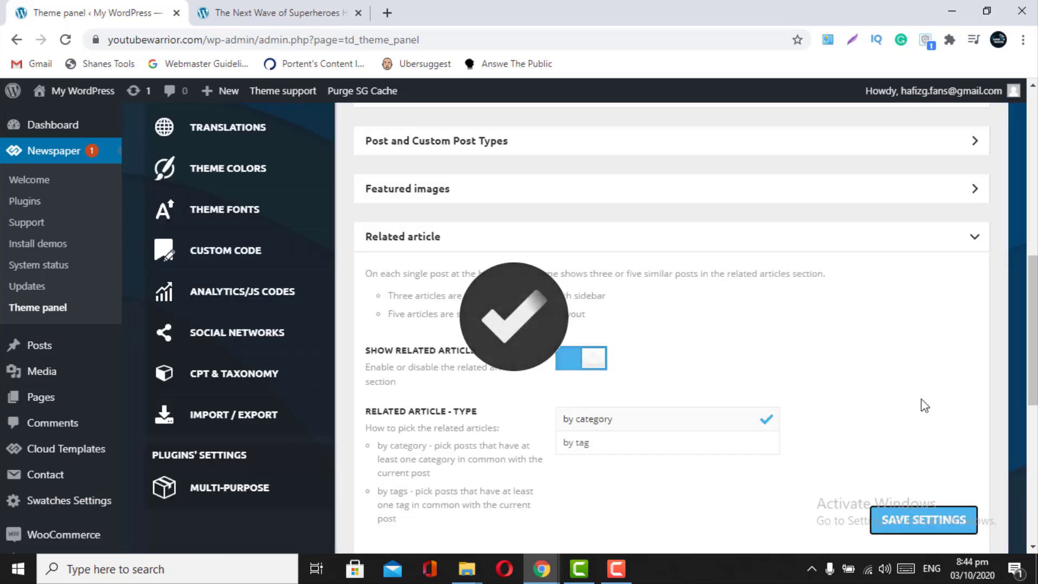
{"action": "left_click", "coordinate": [966, 234]}
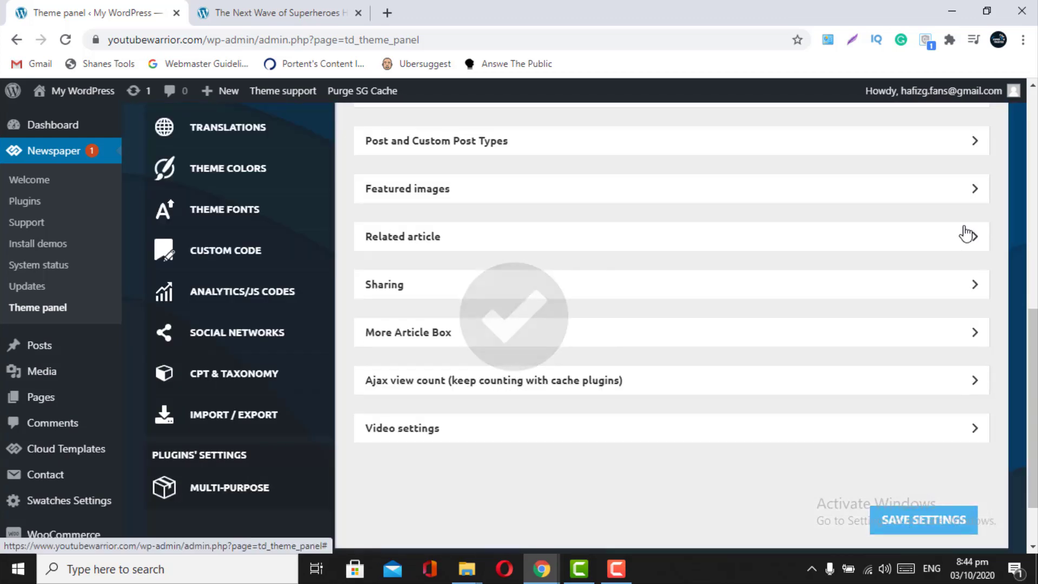
{"action": "left_click", "coordinate": [970, 287]}
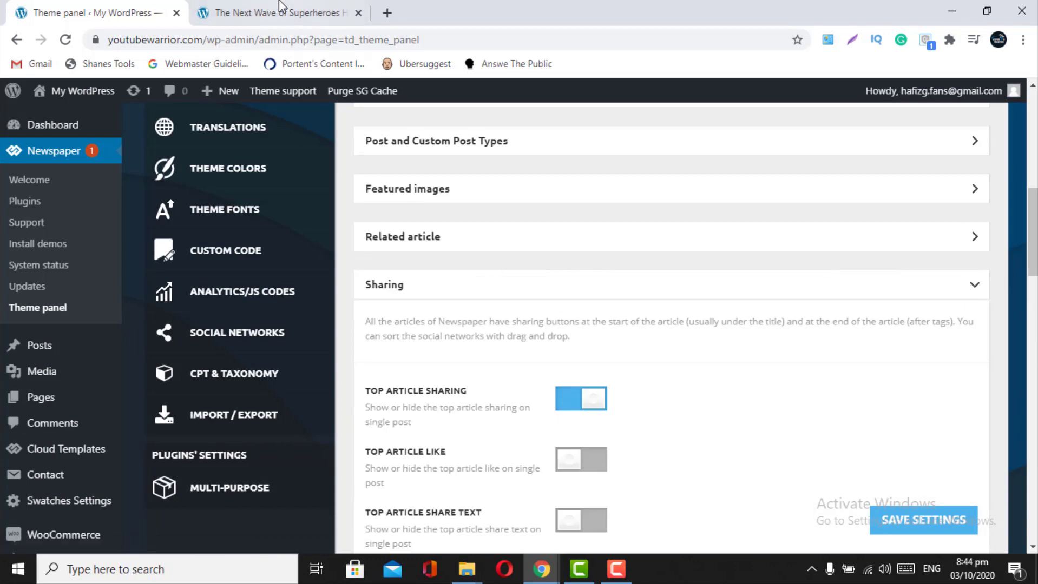
- Check the article's share buttons, then turn off Top Article Sharing
{"action": "left_click", "coordinate": [279, 12]}
{"action": "scroll", "coordinate": [373, 397], "scroll_direction": "up", "scroll_amount": 4}
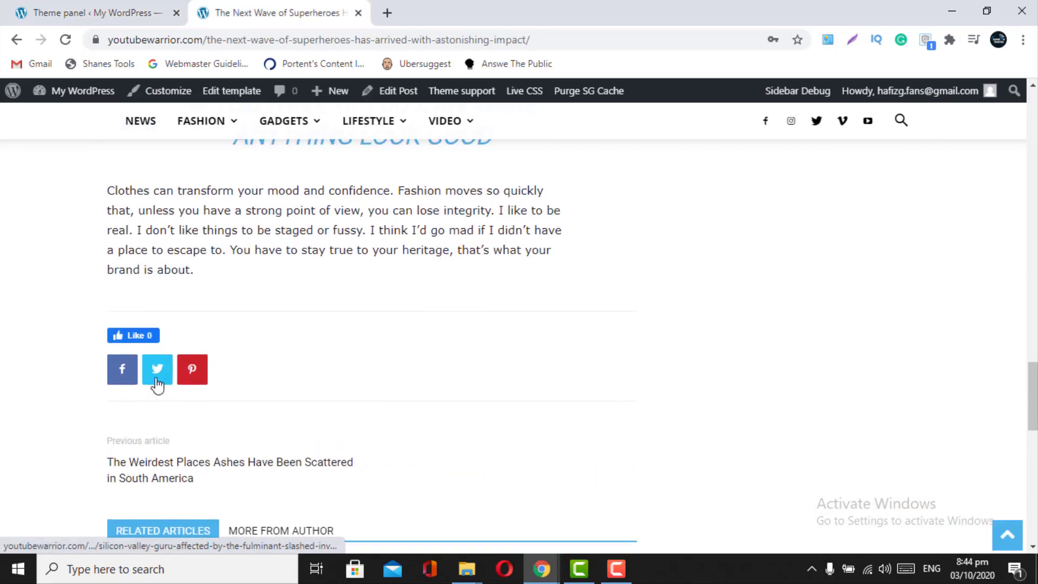
{"action": "scroll", "coordinate": [205, 375], "scroll_direction": "up", "scroll_amount": 6}
{"action": "scroll", "coordinate": [207, 375], "scroll_direction": "up", "scroll_amount": 10}
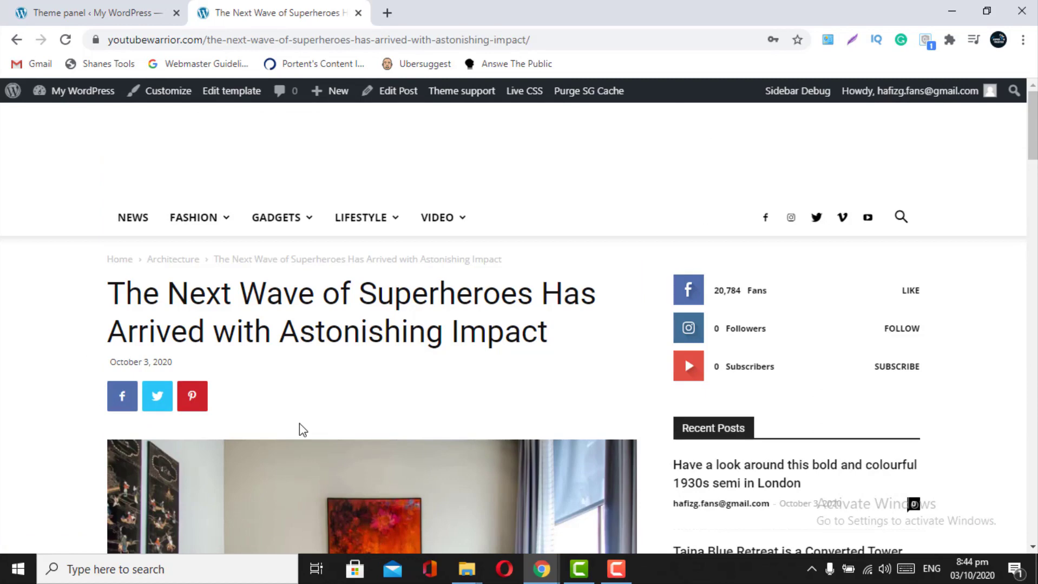
{"action": "key", "text": "ctrl+Tab"}
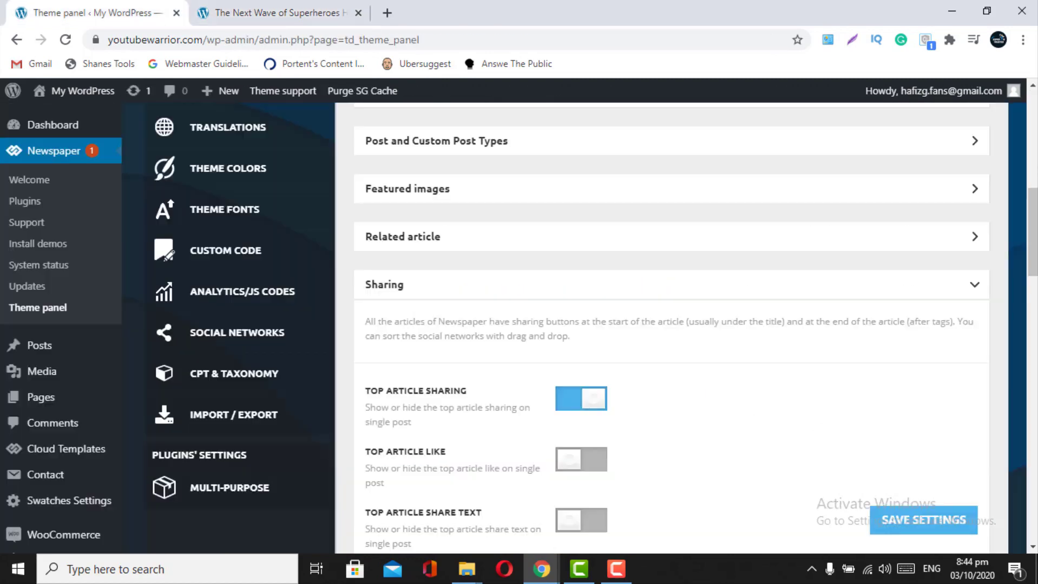
{"action": "scroll", "coordinate": [494, 368], "scroll_direction": "down", "scroll_amount": 1}
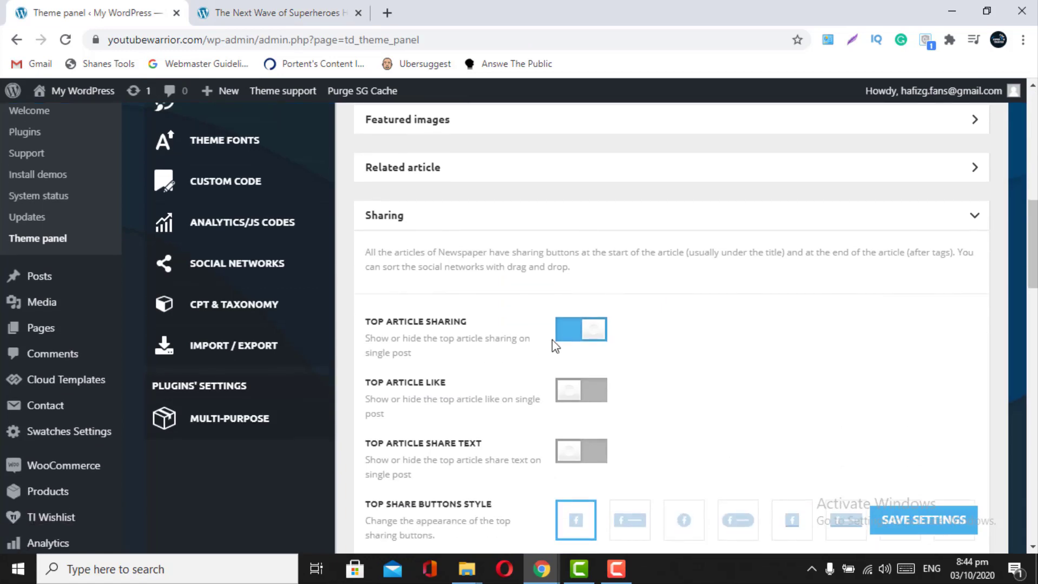
{"action": "left_click", "coordinate": [566, 341]}
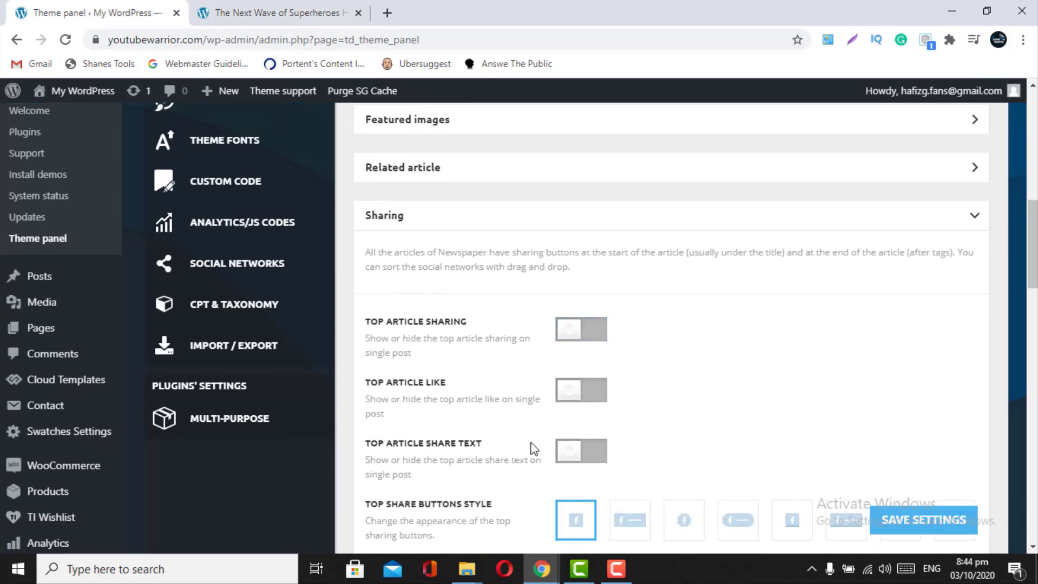
{"action": "scroll", "coordinate": [533, 448], "scroll_direction": "down", "scroll_amount": 4}
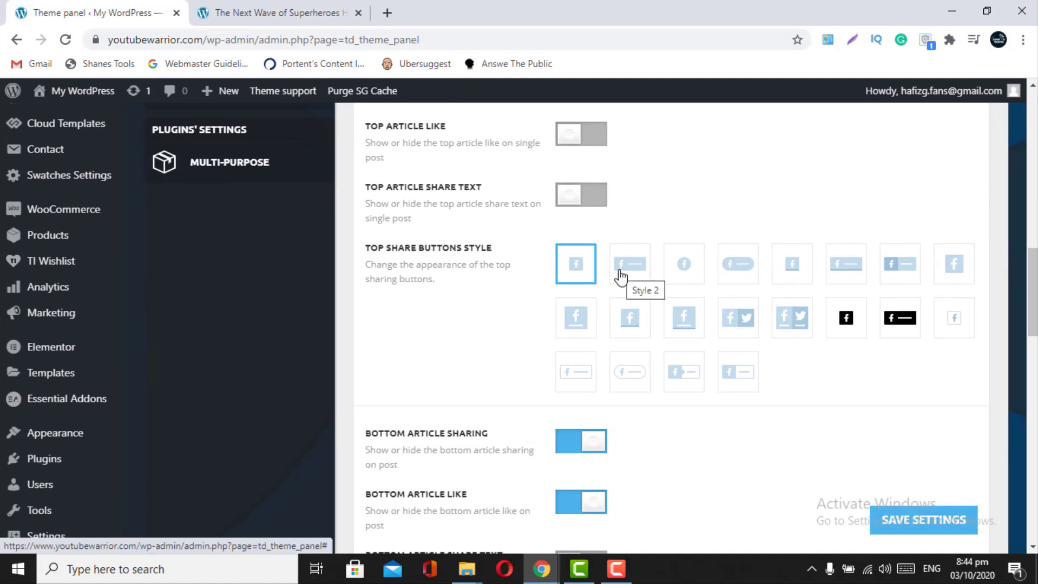
- Select top share-button Style 2, save, and reload the superheroes article
{"action": "left_click", "coordinate": [282, 6]}
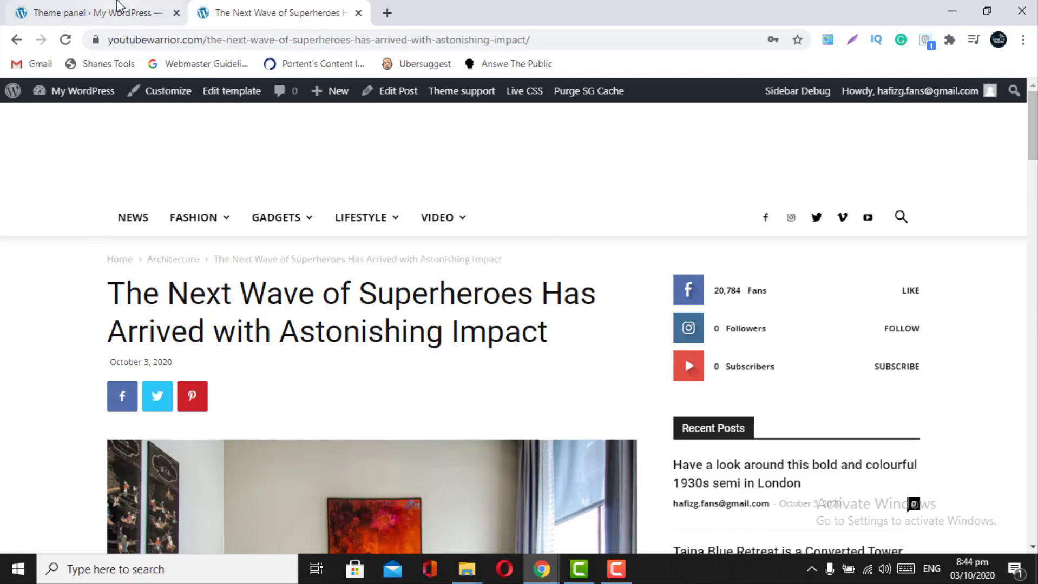
{"action": "left_click", "coordinate": [127, 10]}
{"action": "left_click", "coordinate": [646, 289]}
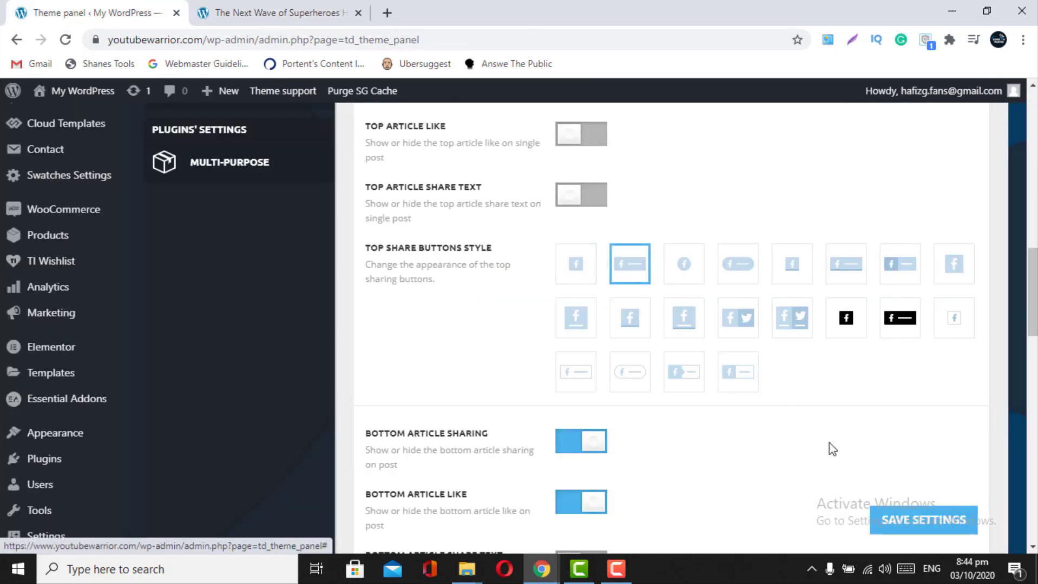
{"action": "left_click", "coordinate": [888, 520]}
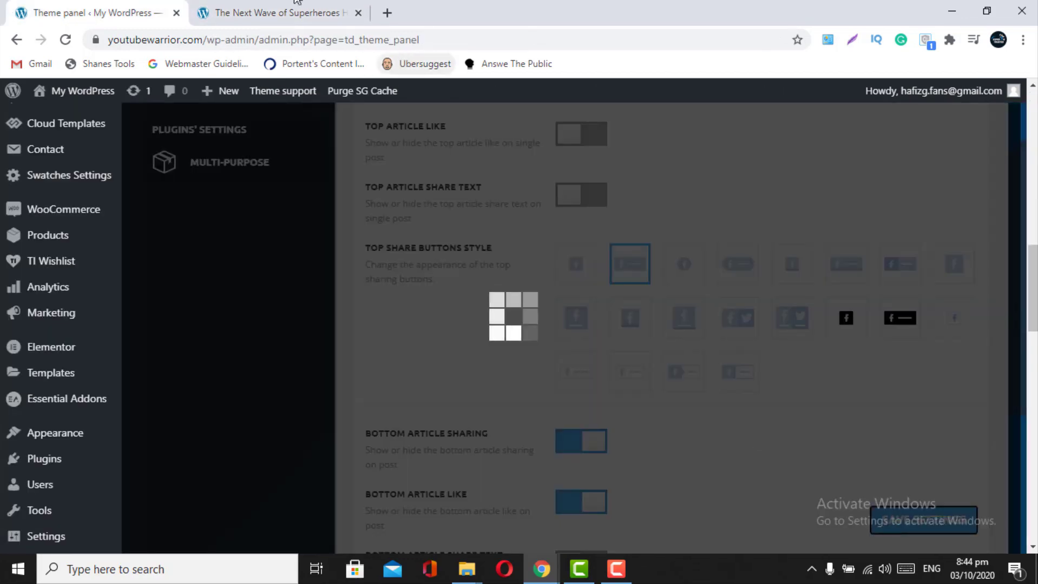
{"action": "left_click", "coordinate": [261, 6]}
{"action": "left_click", "coordinate": [65, 40]}
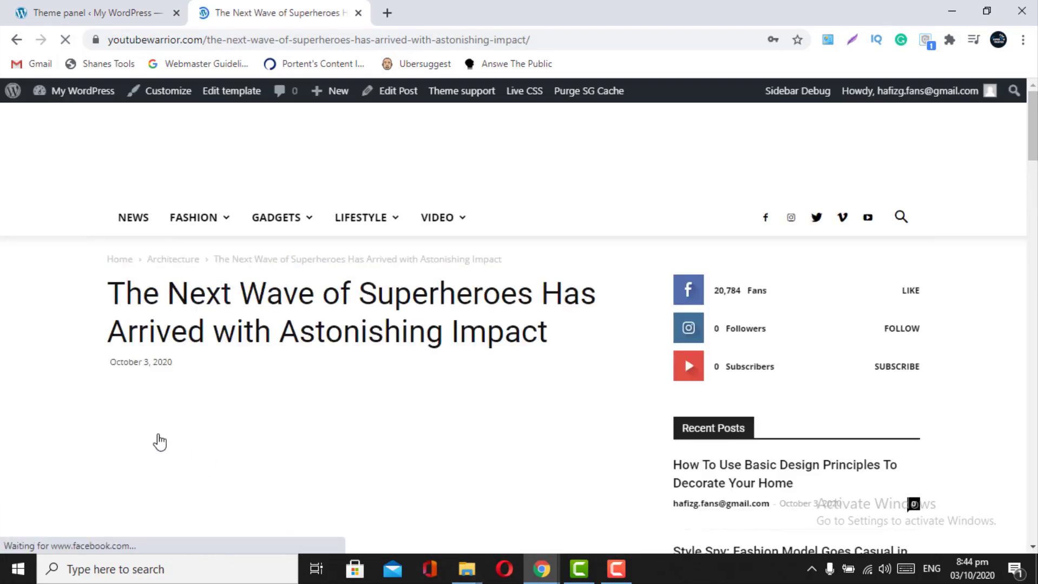
- Turn on the Bottom Article Share Text option
{"action": "scroll", "coordinate": [447, 433], "scroll_direction": "down", "scroll_amount": 15}
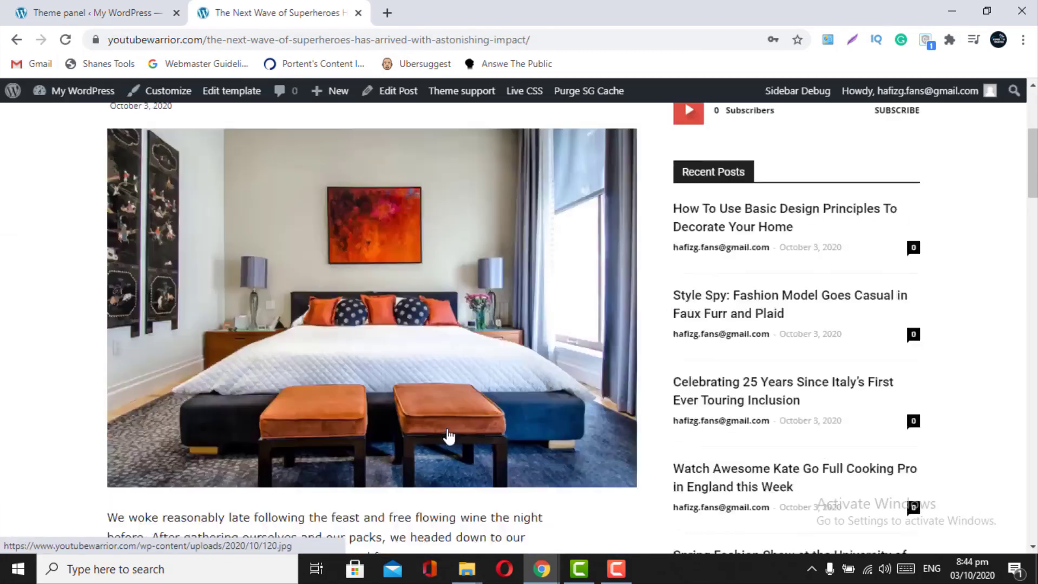
{"action": "scroll", "coordinate": [448, 437], "scroll_direction": "up", "scroll_amount": 5}
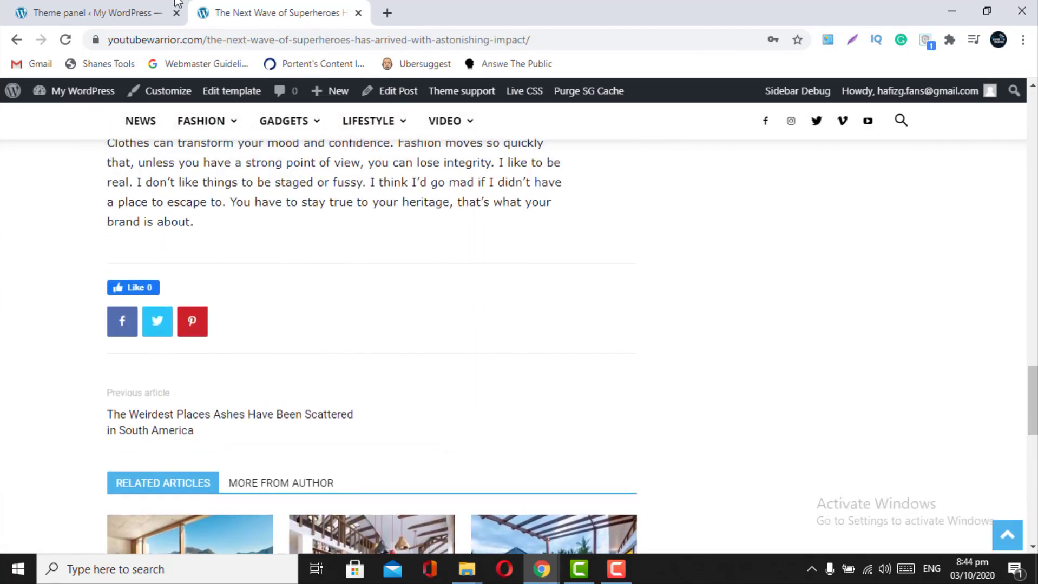
{"action": "left_click", "coordinate": [176, 6]}
{"action": "scroll", "coordinate": [589, 423], "scroll_direction": "down", "scroll_amount": 1}
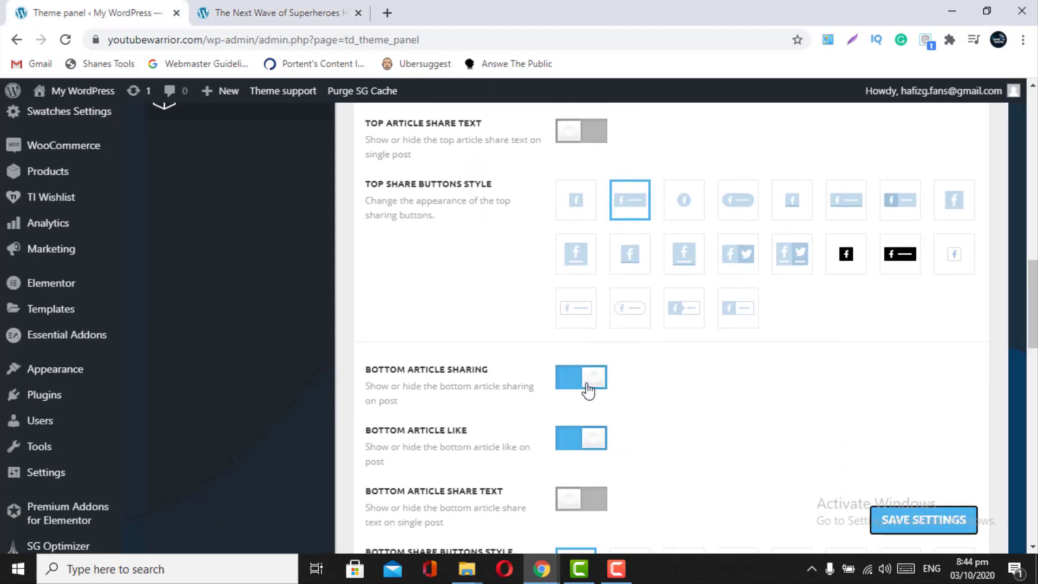
{"action": "scroll", "coordinate": [558, 144], "scroll_direction": "up", "scroll_amount": 3}
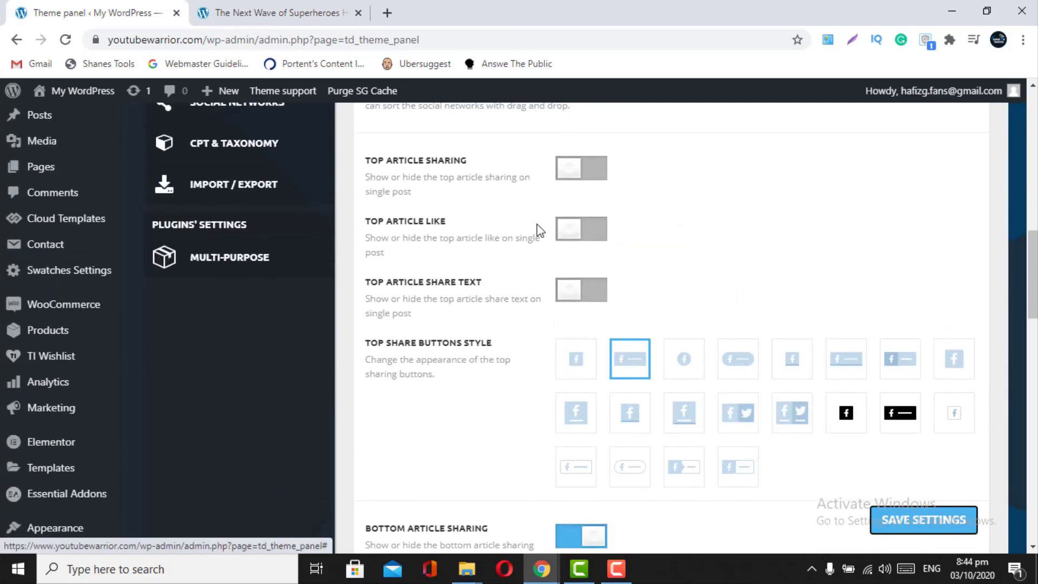
{"action": "scroll", "coordinate": [546, 413], "scroll_direction": "down", "scroll_amount": 4}
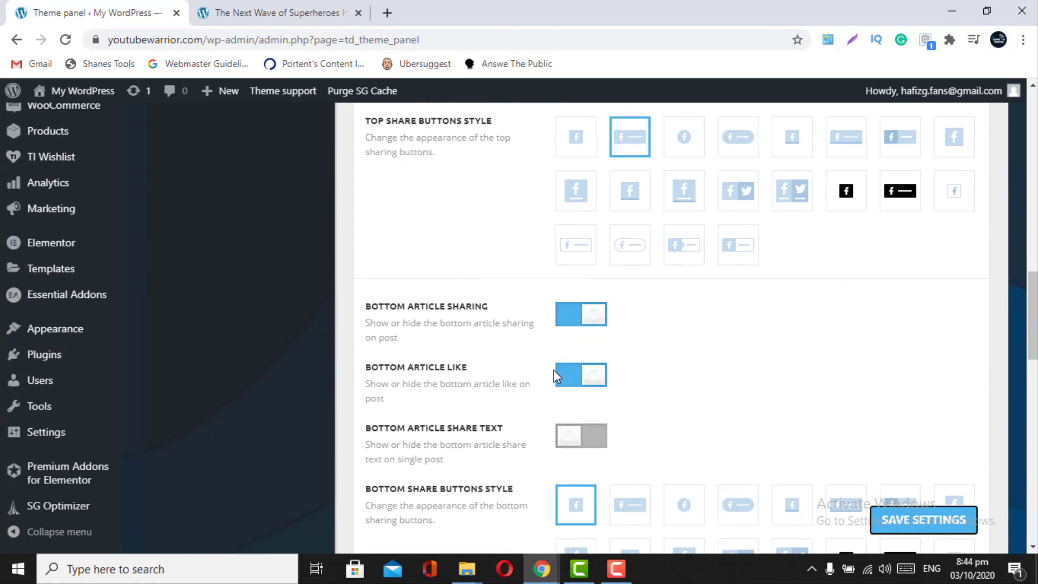
{"action": "scroll", "coordinate": [554, 370], "scroll_direction": "down", "scroll_amount": 1}
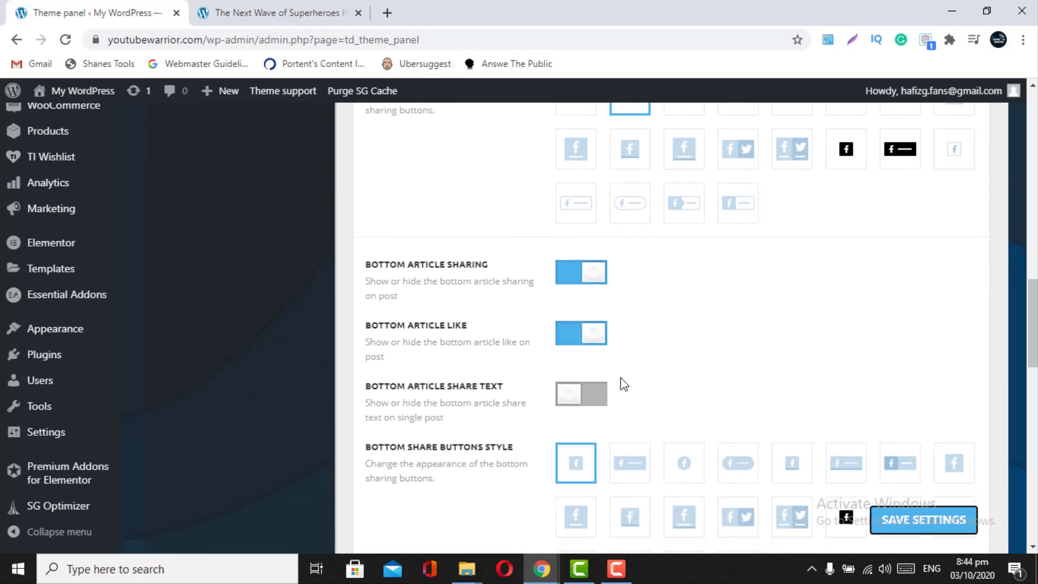
{"action": "scroll", "coordinate": [612, 417], "scroll_direction": "down", "scroll_amount": 1}
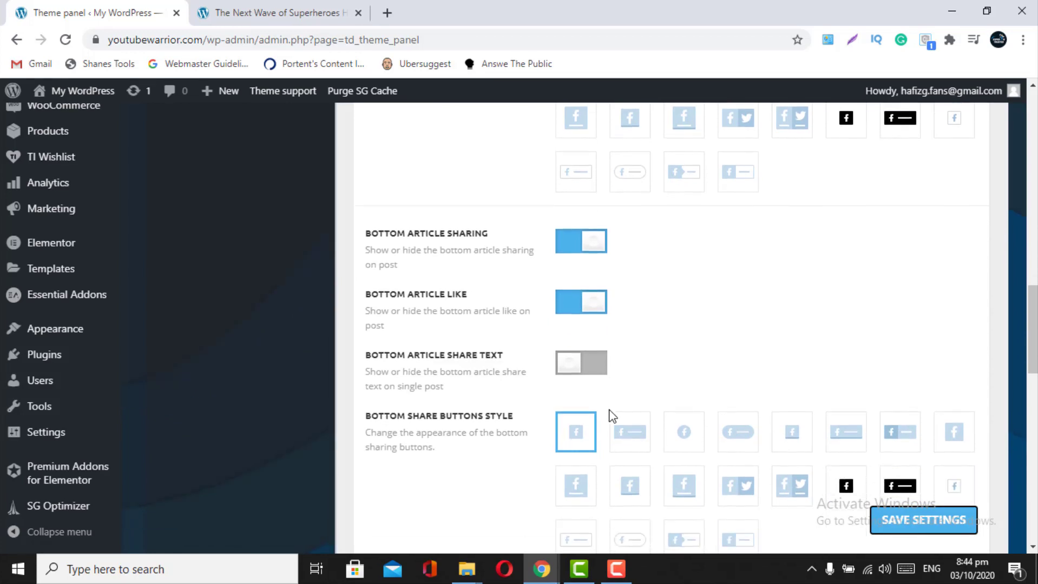
{"action": "left_click", "coordinate": [588, 376]}
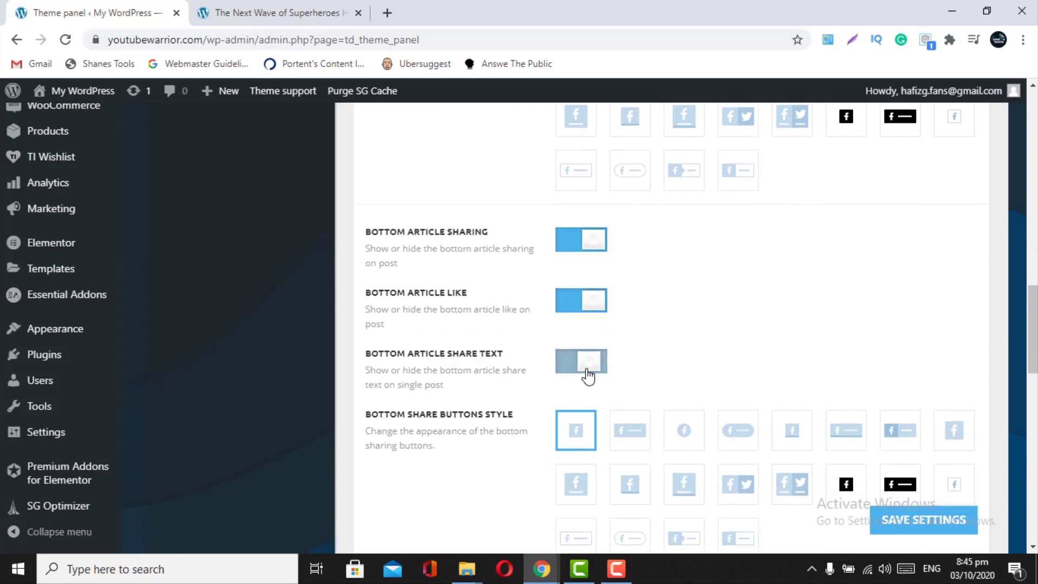
{"action": "scroll", "coordinate": [587, 376], "scroll_direction": "down", "scroll_amount": 3}
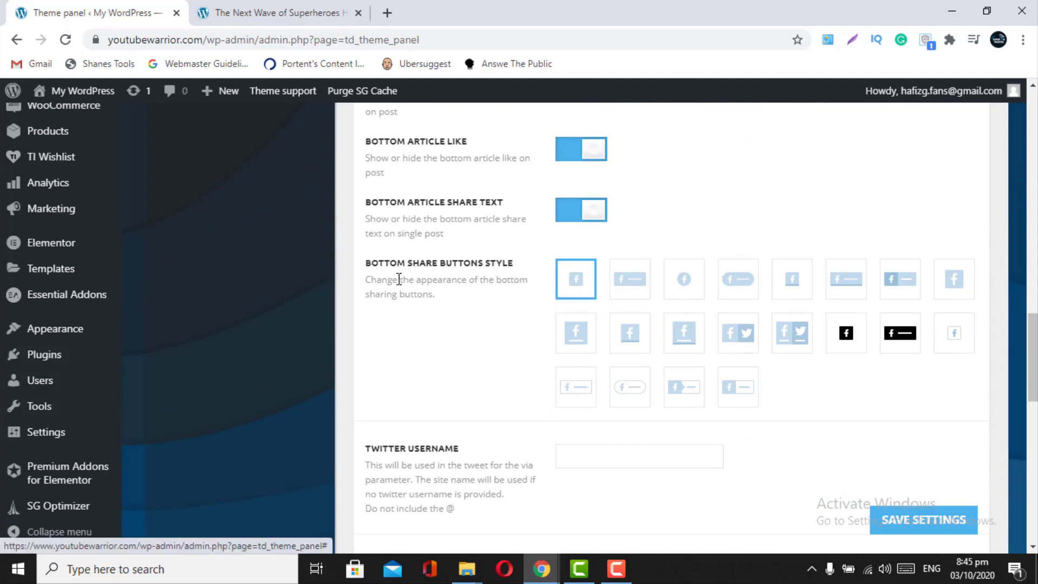
- Set bottom share buttons to the icon-and-label style, save, and reload the article
{"action": "left_click", "coordinate": [257, 12]}
{"action": "scroll", "coordinate": [301, 394], "scroll_direction": "down", "scroll_amount": 3}
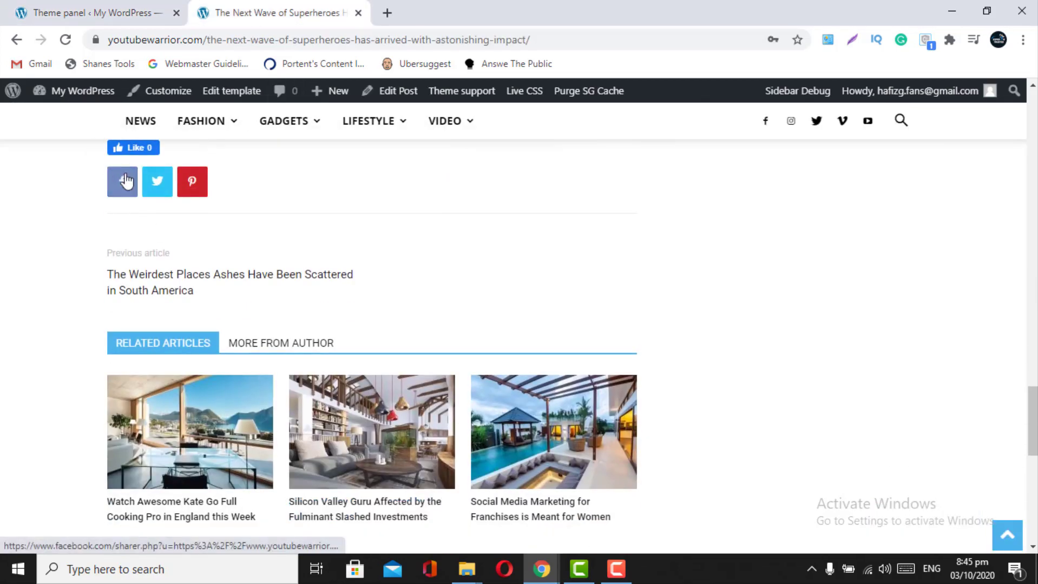
{"action": "left_click", "coordinate": [97, 12]}
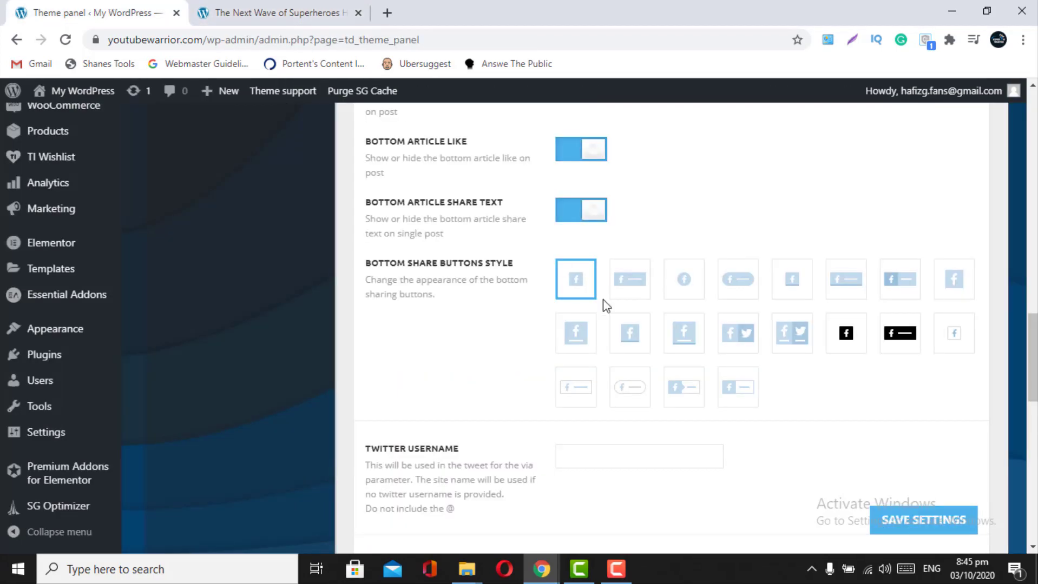
{"action": "left_click", "coordinate": [629, 286]}
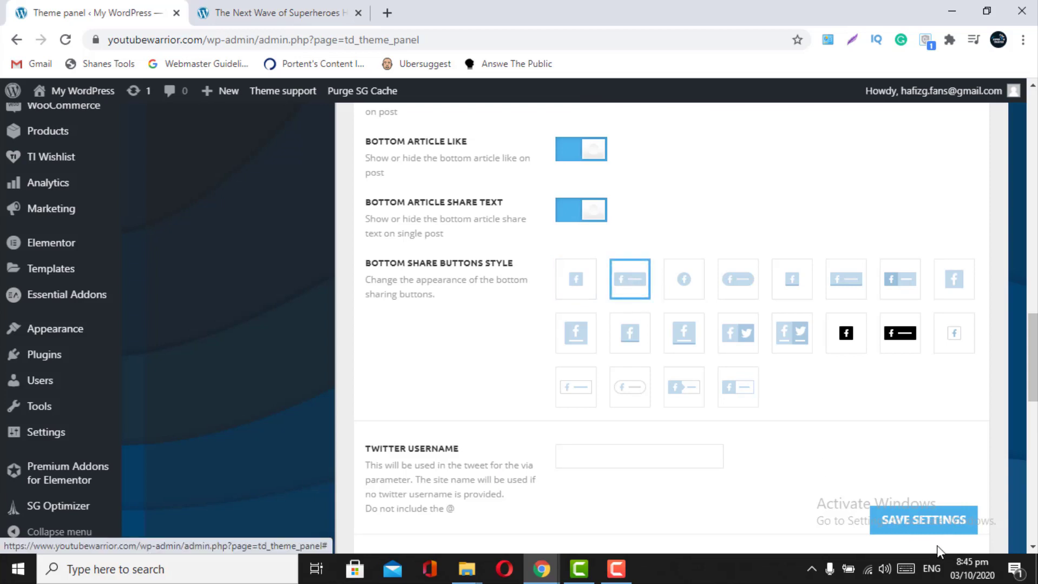
{"action": "left_click", "coordinate": [922, 522]}
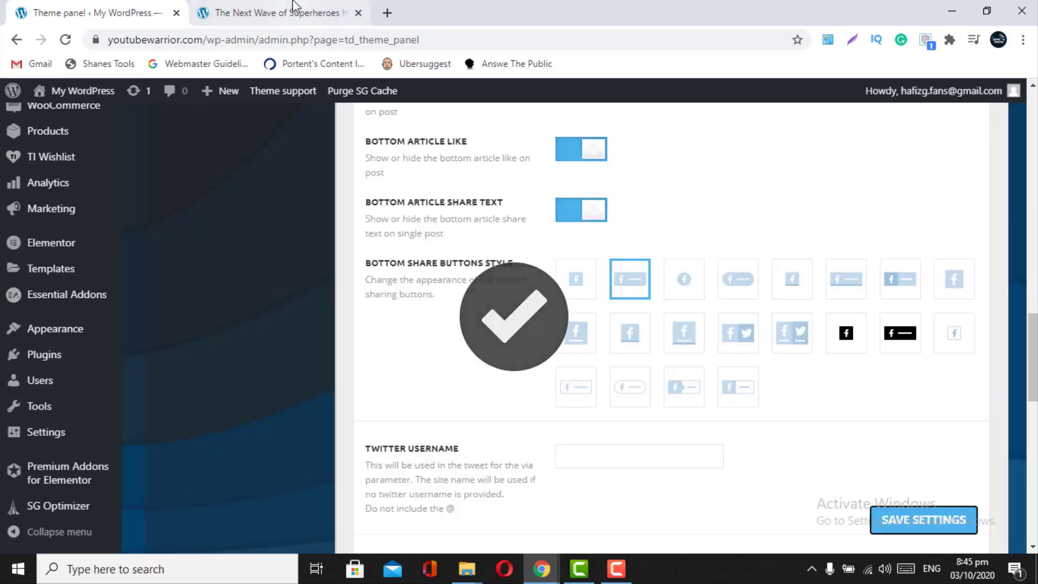
{"action": "left_click", "coordinate": [293, 6]}
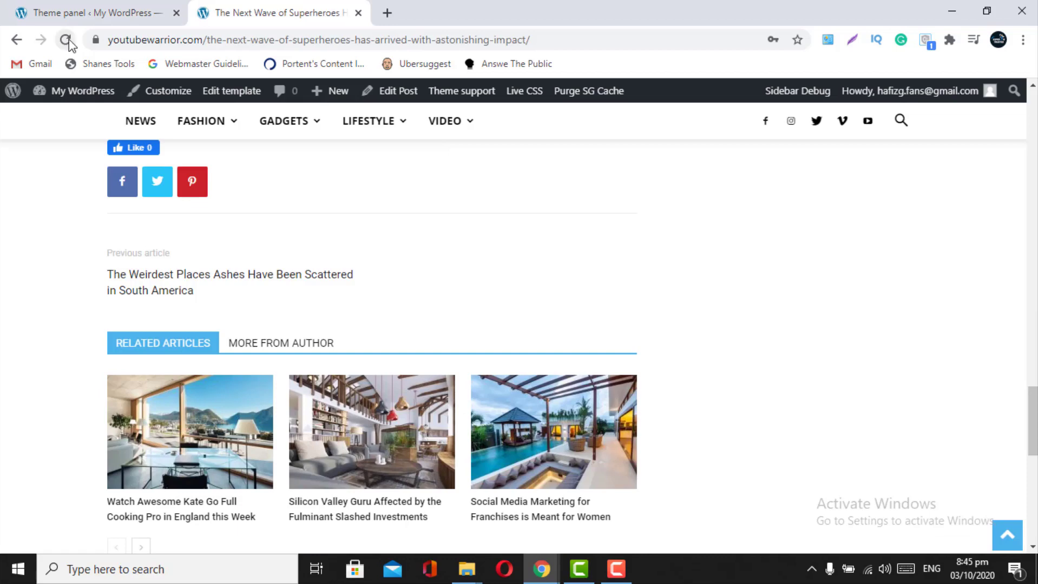
{"action": "left_click", "coordinate": [67, 43]}
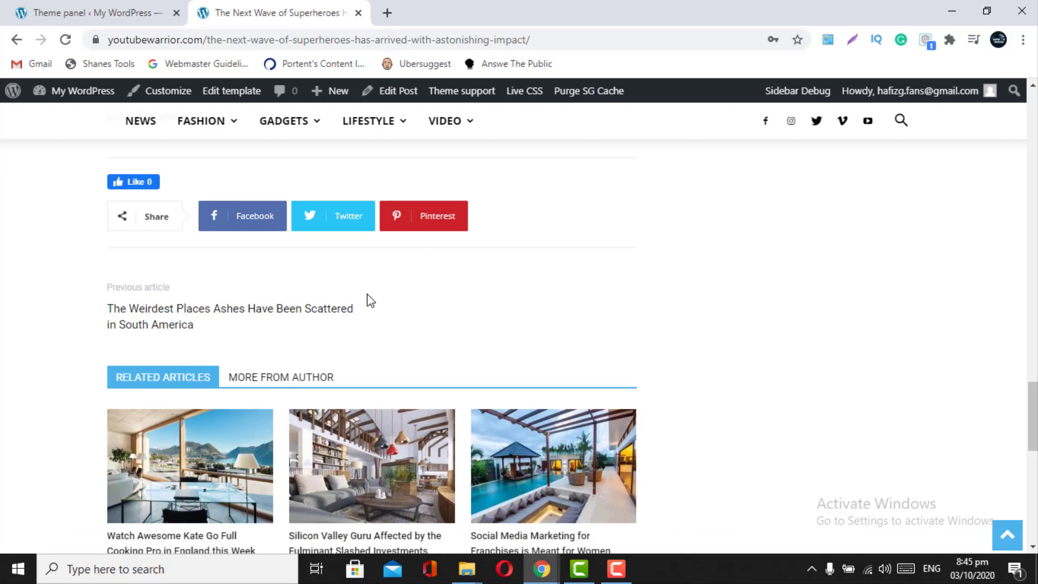
{"action": "left_click", "coordinate": [115, 6]}
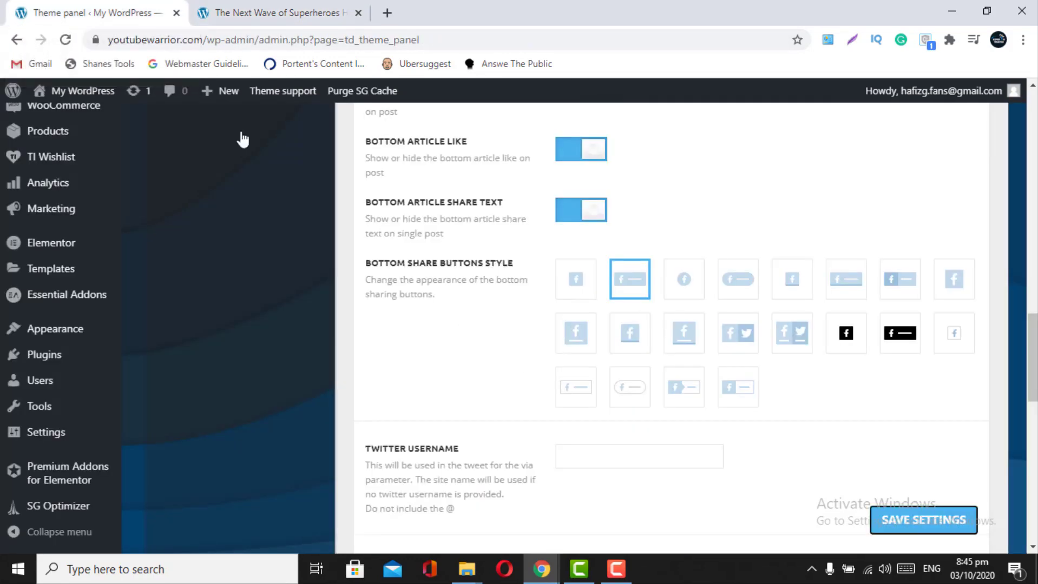
- Compare the article's current share buttons with the Social Networks list
{"action": "scroll", "coordinate": [491, 393], "scroll_direction": "down", "scroll_amount": 4}
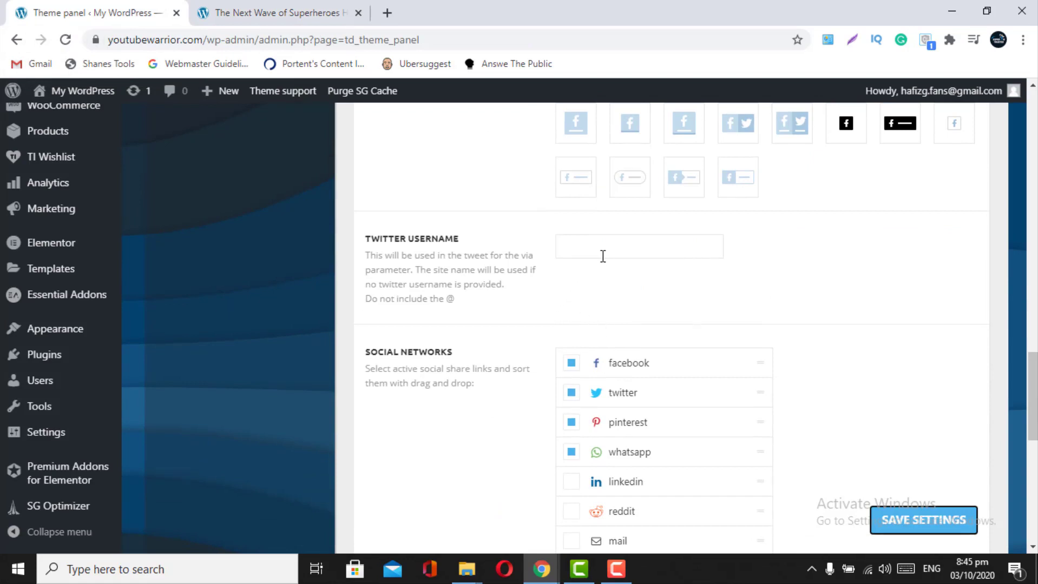
{"action": "scroll", "coordinate": [602, 257], "scroll_direction": "down", "scroll_amount": 1}
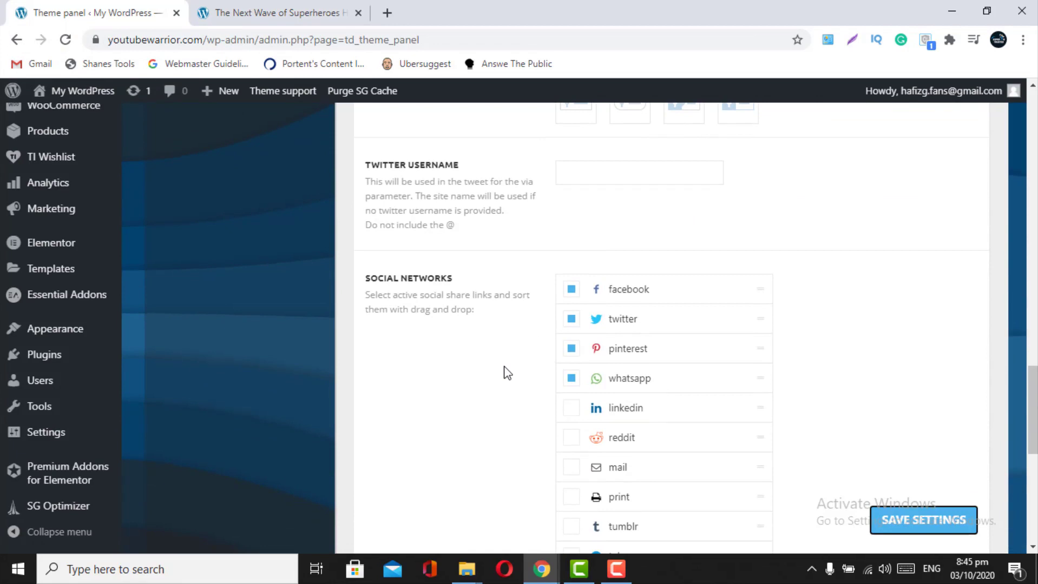
{"action": "scroll", "coordinate": [507, 373], "scroll_direction": "down", "scroll_amount": 2}
{"action": "left_click", "coordinate": [302, 12]}
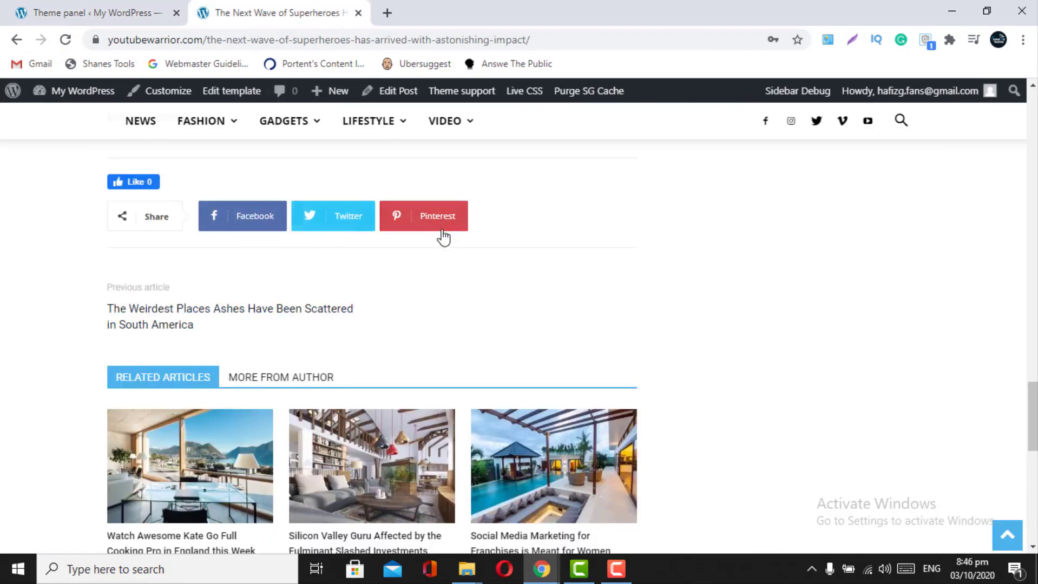
{"action": "left_click", "coordinate": [86, 12]}
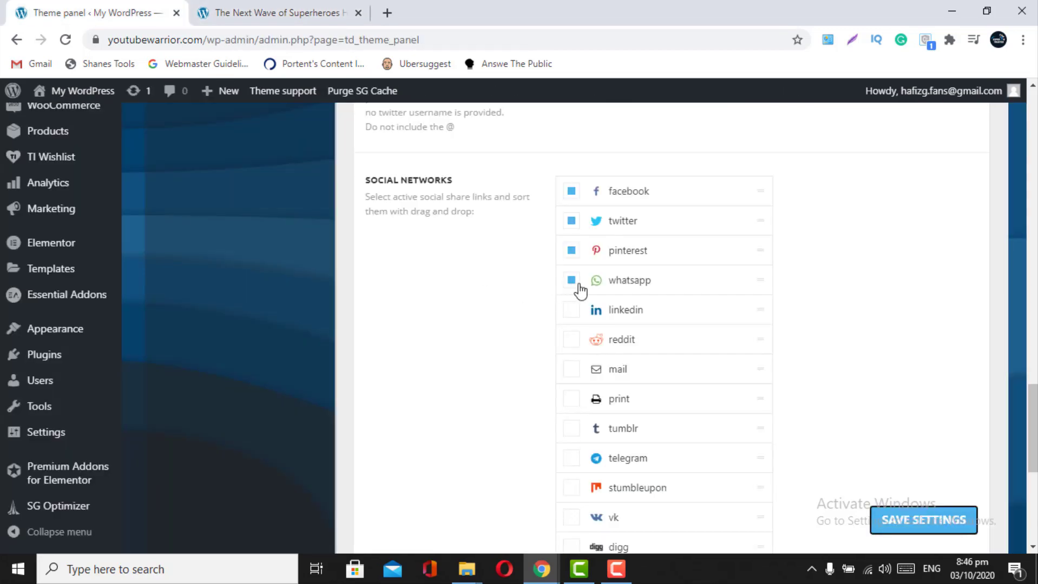
{"action": "scroll", "coordinate": [577, 290], "scroll_direction": "down", "scroll_amount": 2}
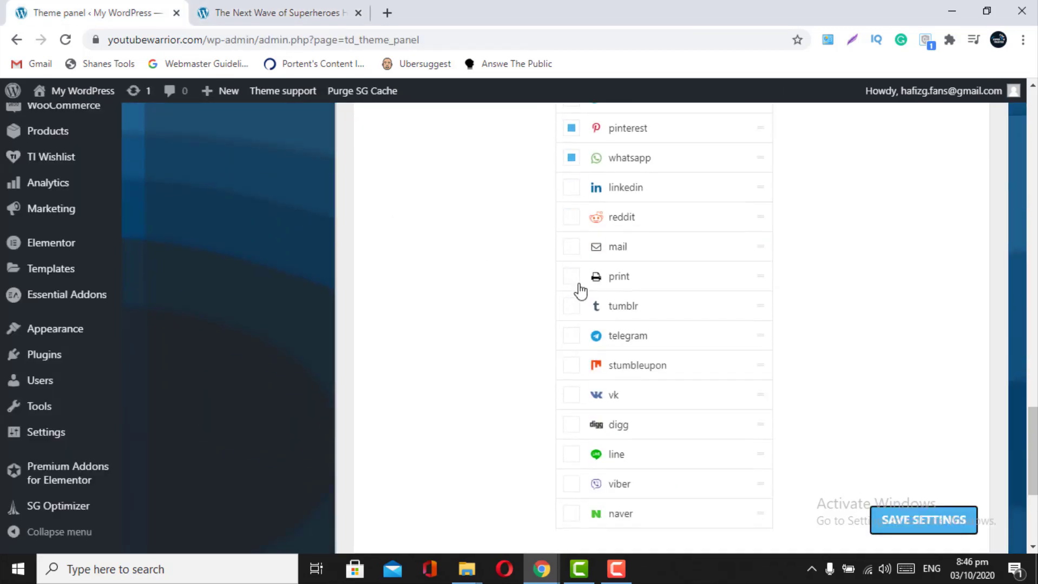
{"action": "scroll", "coordinate": [581, 290], "scroll_direction": "down", "scroll_amount": 3}
{"action": "scroll", "coordinate": [581, 290], "scroll_direction": "up", "scroll_amount": 5}
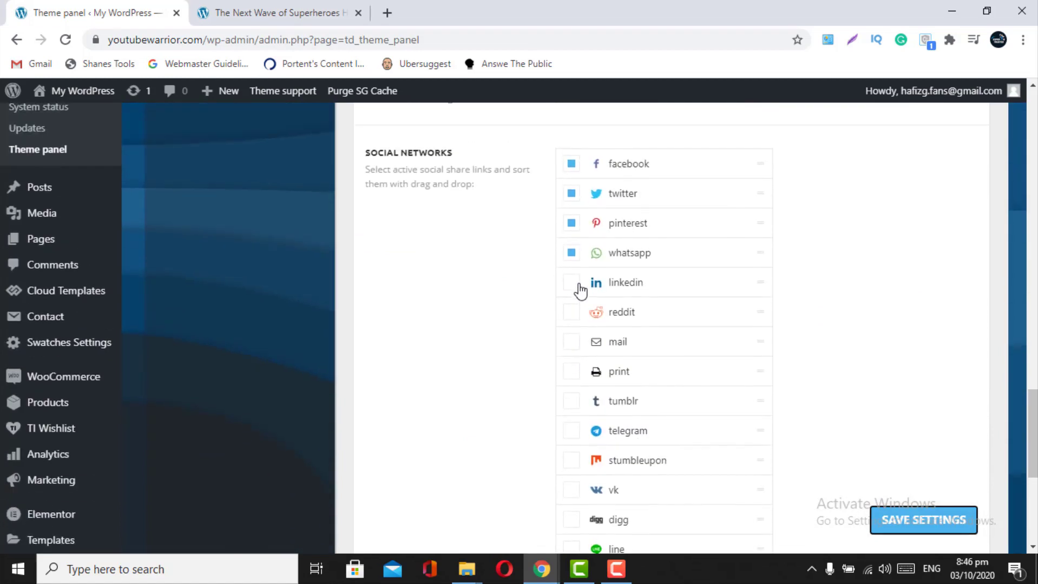
{"action": "scroll", "coordinate": [580, 291], "scroll_direction": "up", "scroll_amount": 2}
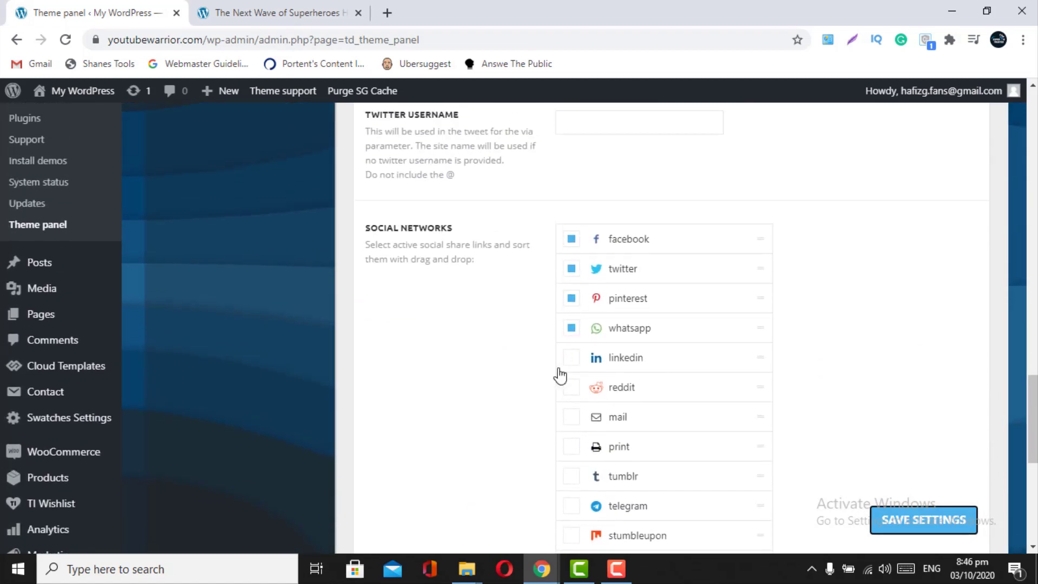
- Enable linkedin as a share network, save, and confirm the LinkedIn button on the article
{"action": "left_click", "coordinate": [571, 358]}
{"action": "left_click", "coordinate": [887, 535]}
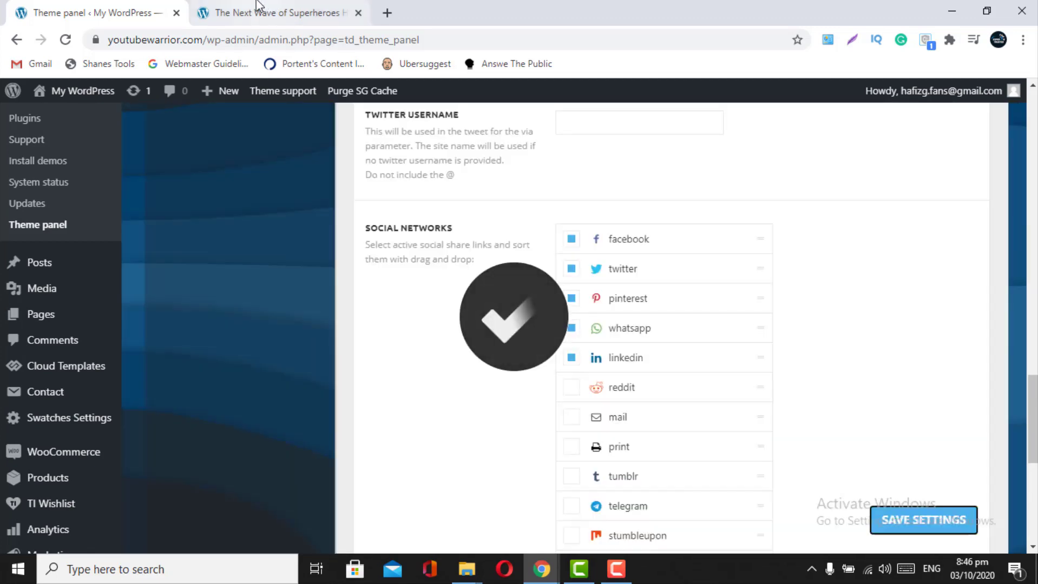
{"action": "left_click", "coordinate": [257, 7]}
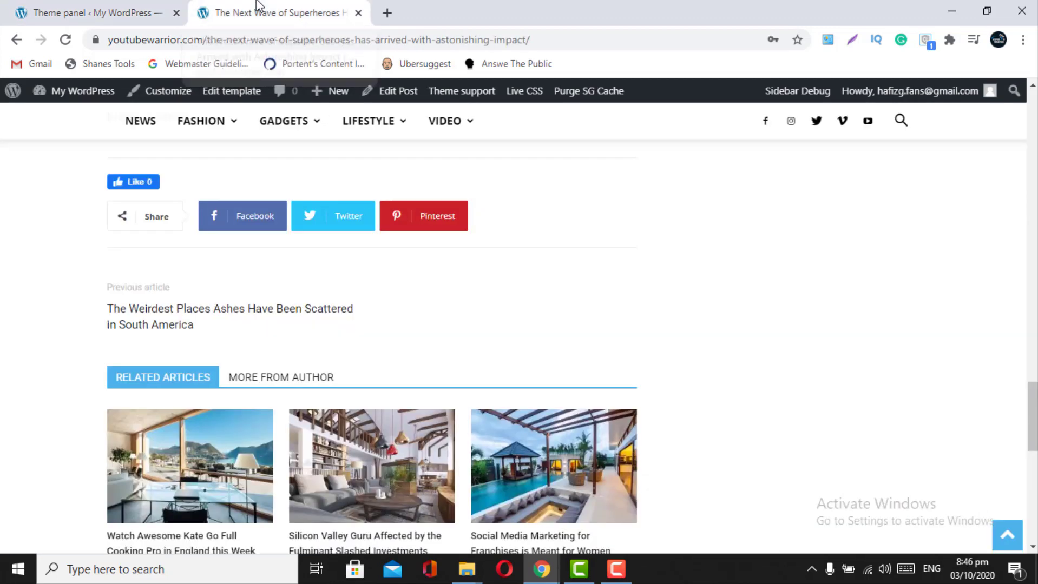
{"action": "left_click", "coordinate": [64, 40]}
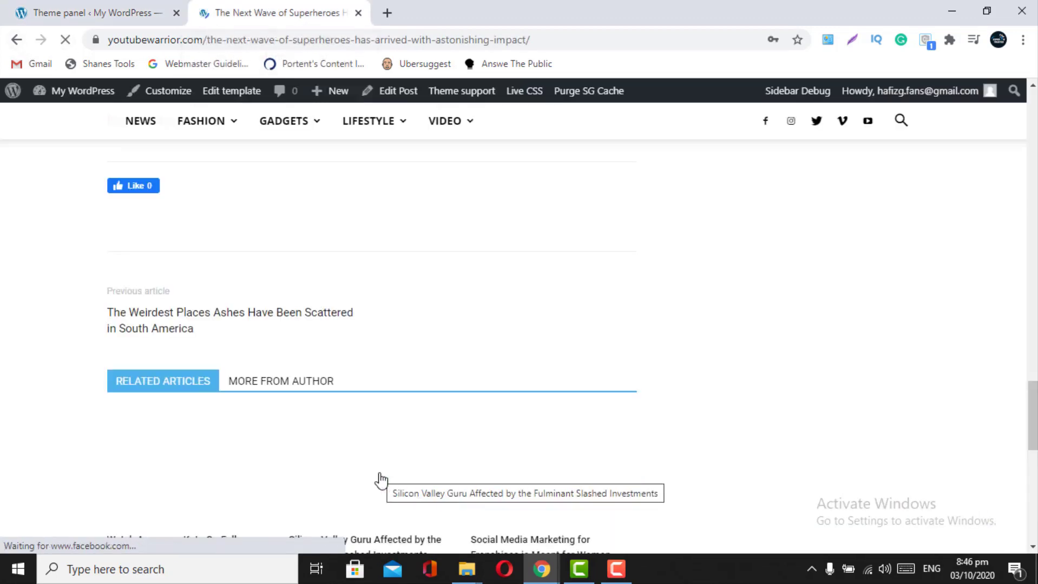
{"action": "scroll", "coordinate": [381, 480], "scroll_direction": "down", "scroll_amount": 10}
{"action": "scroll", "coordinate": [382, 480], "scroll_direction": "up", "scroll_amount": 10}
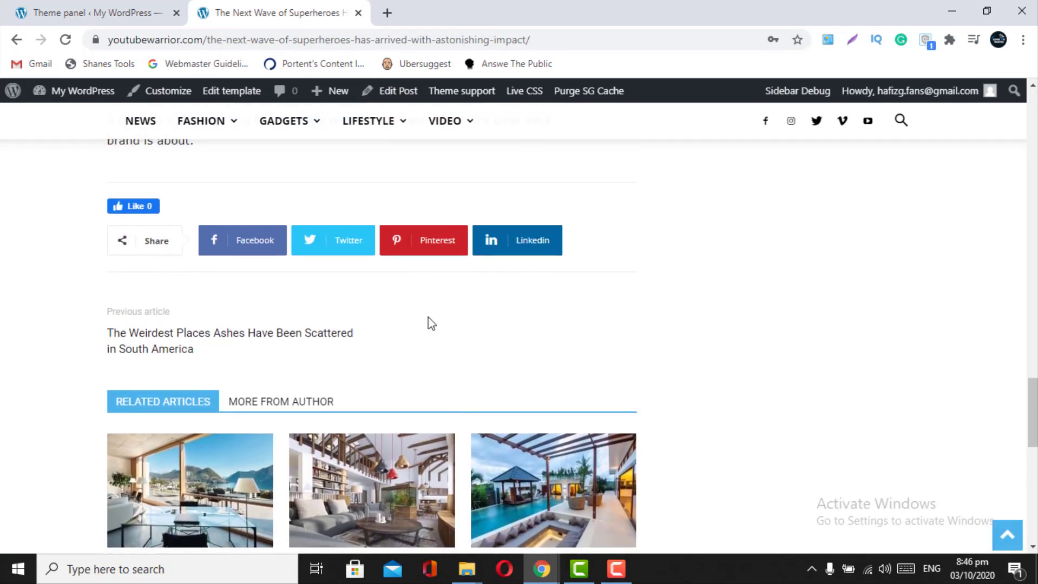
{"action": "left_click", "coordinate": [107, 3]}
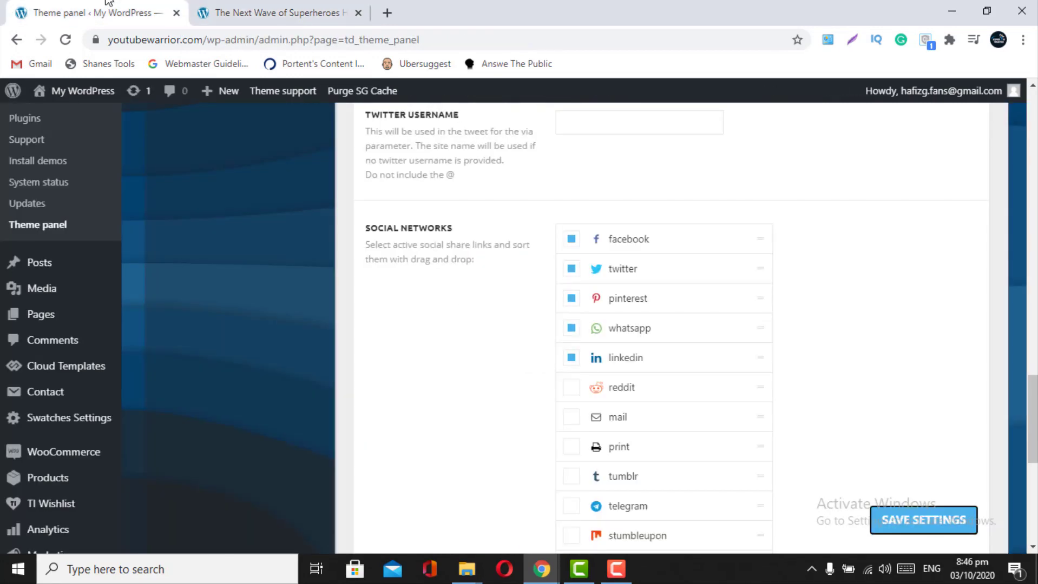
- Set bottom share buttons to the third, round icon-only style, save, and reload the article
{"action": "scroll", "coordinate": [590, 364], "scroll_direction": "down", "scroll_amount": 4}
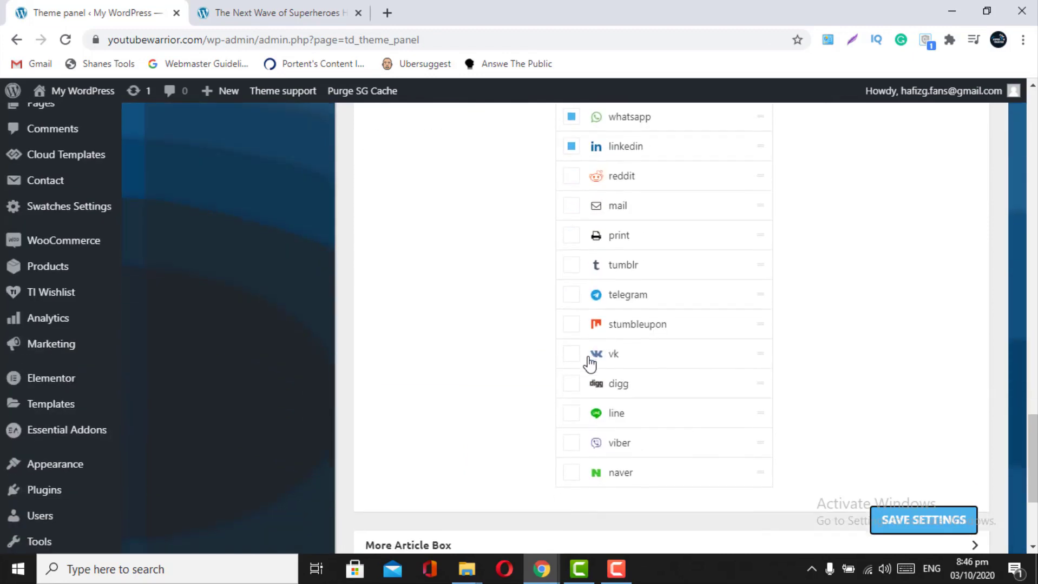
{"action": "scroll", "coordinate": [884, 480], "scroll_direction": "up", "scroll_amount": 5}
{"action": "scroll", "coordinate": [888, 481], "scroll_direction": "up", "scroll_amount": 3}
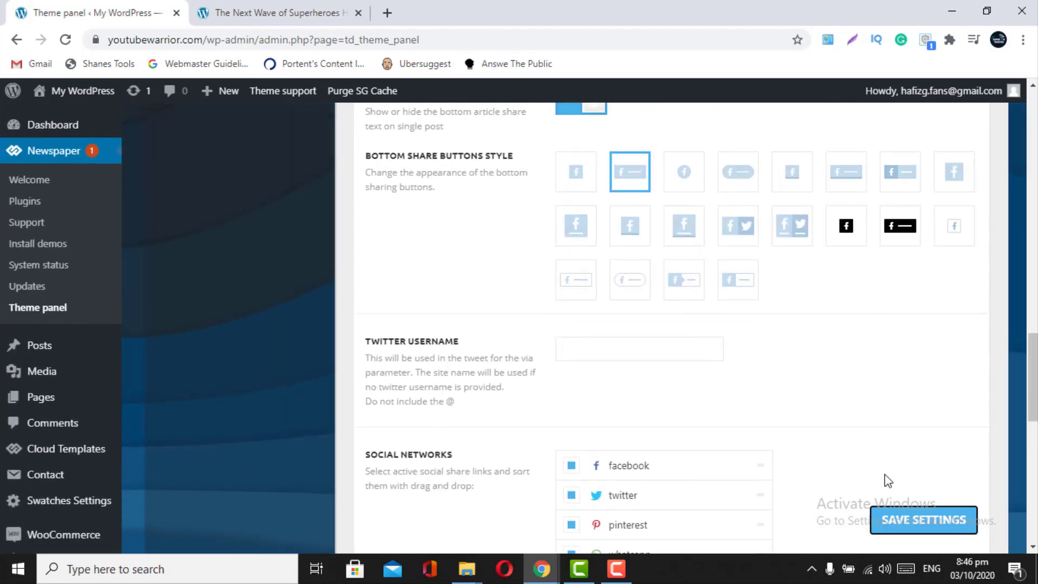
{"action": "left_click", "coordinate": [576, 178]}
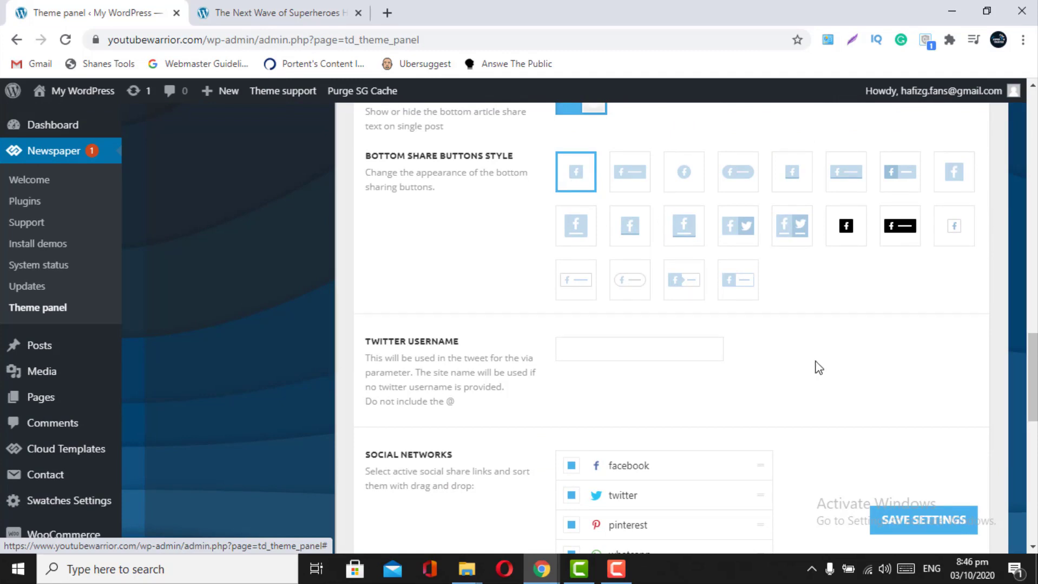
{"action": "left_click", "coordinate": [684, 184]}
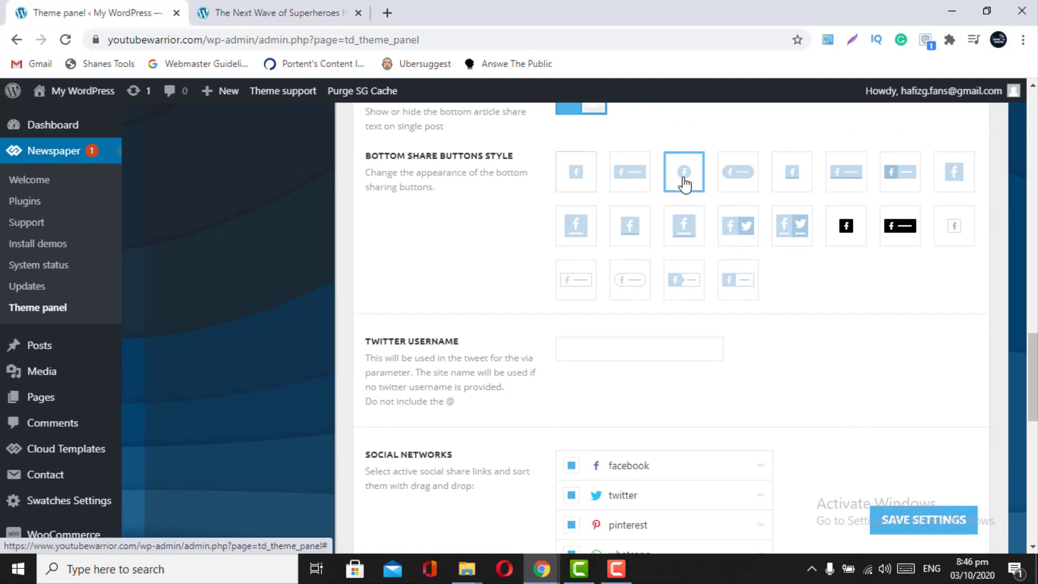
{"action": "left_click", "coordinate": [891, 520]}
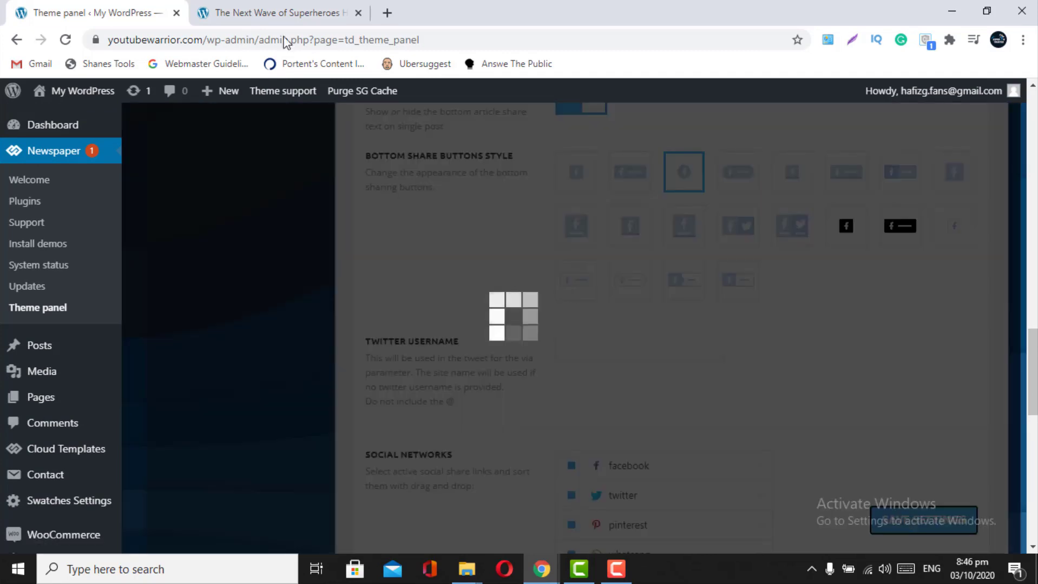
{"action": "left_click", "coordinate": [269, 6]}
{"action": "left_click", "coordinate": [65, 39]}
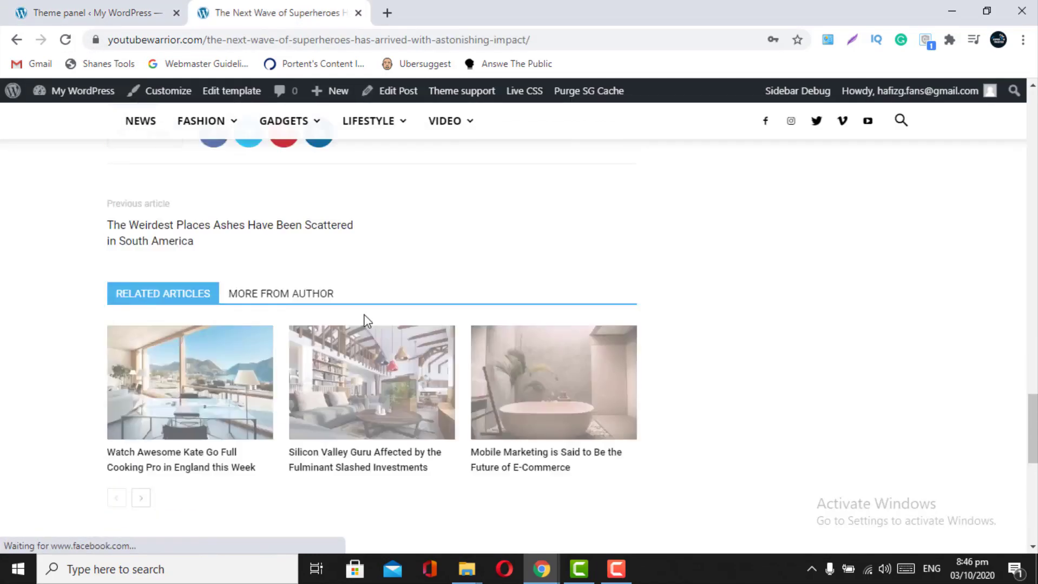
{"action": "key", "text": "ctrl+1"}
{"action": "scroll", "coordinate": [780, 281], "scroll_direction": "up", "scroll_amount": 8}
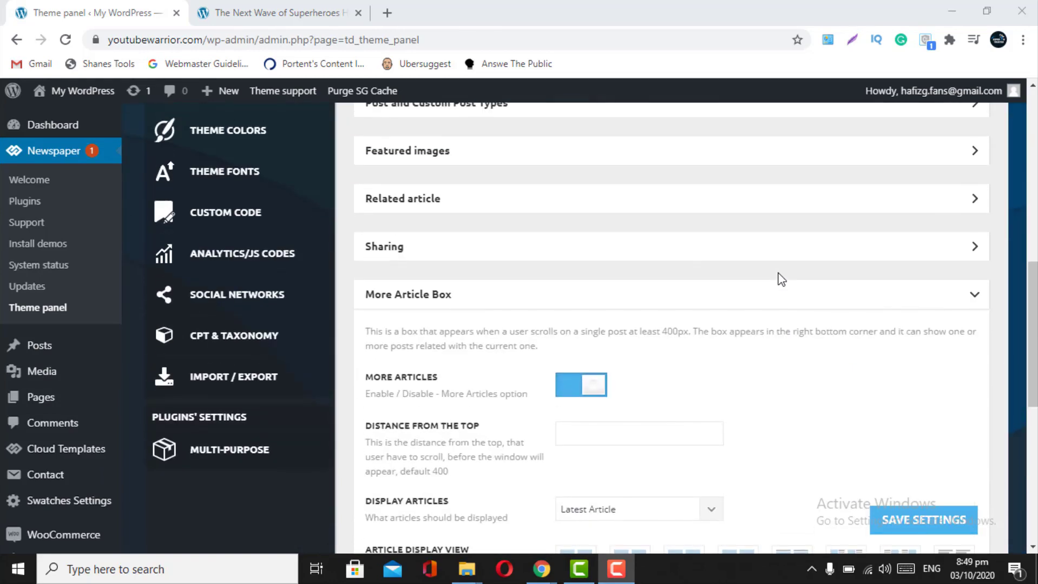
{"action": "left_click", "coordinate": [947, 302]}
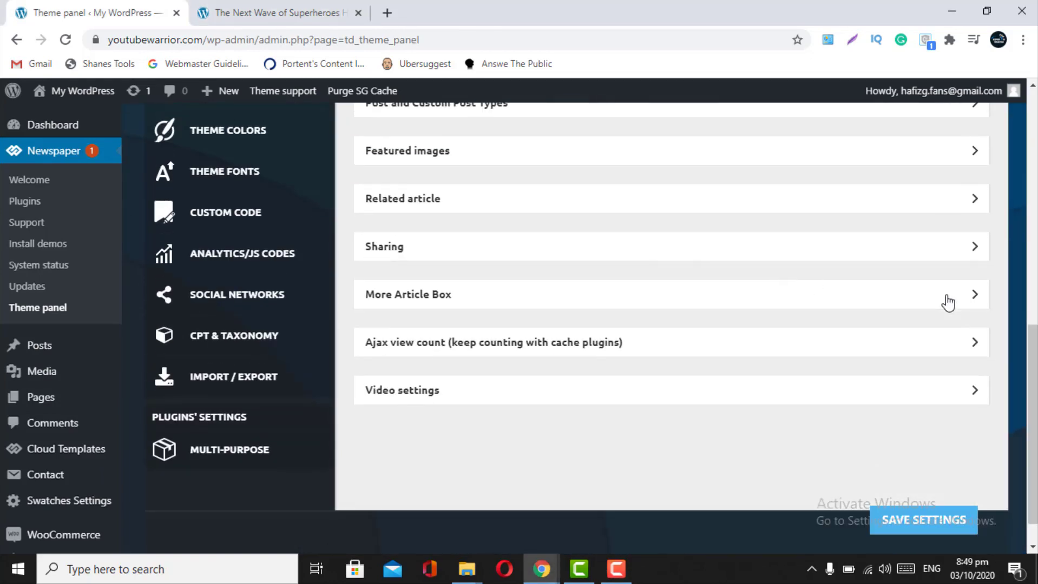
{"action": "left_click", "coordinate": [947, 303]}
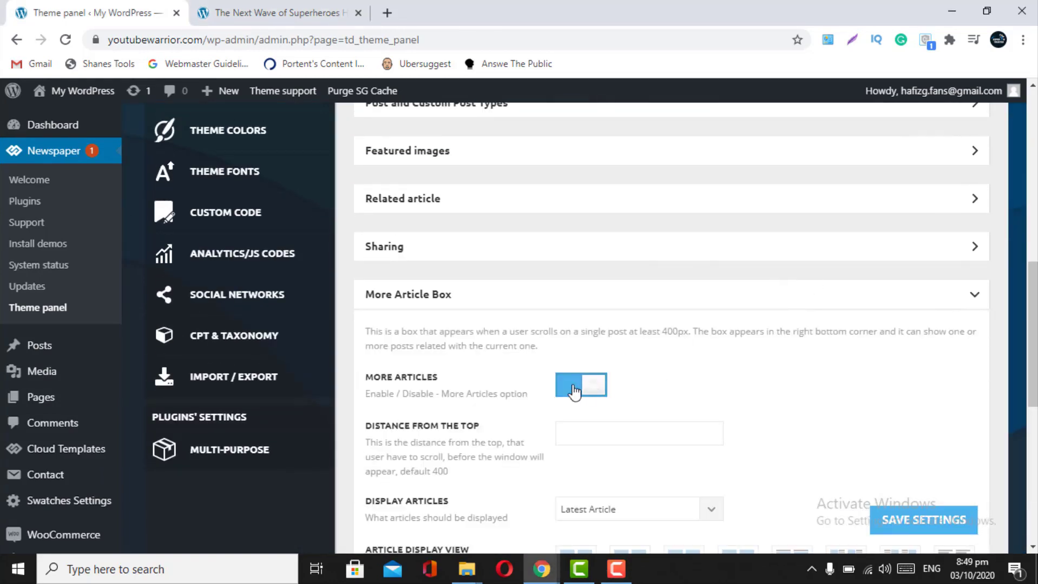
{"action": "left_click", "coordinate": [574, 392]}
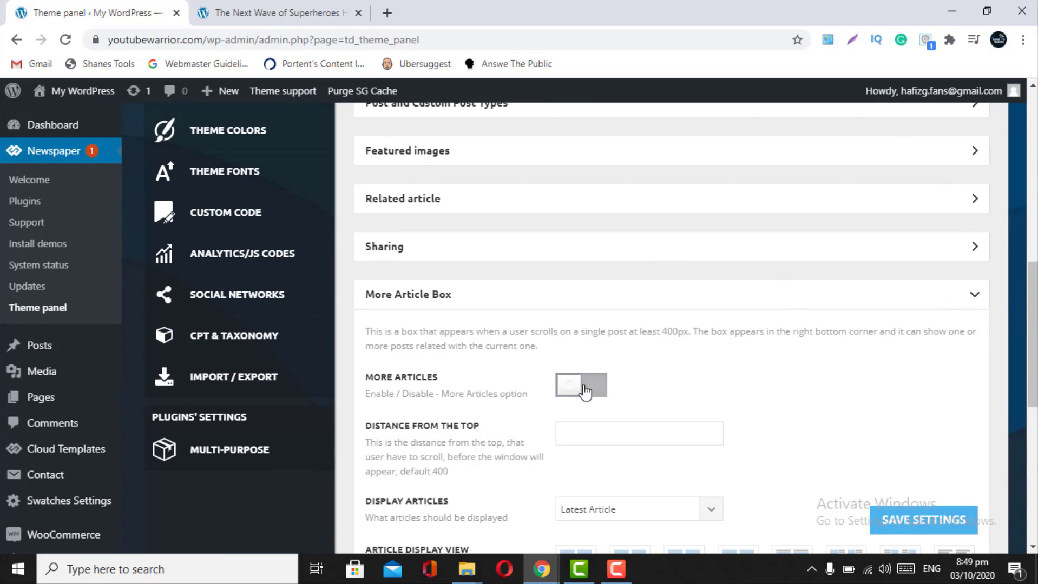
{"action": "left_click", "coordinate": [582, 390]}
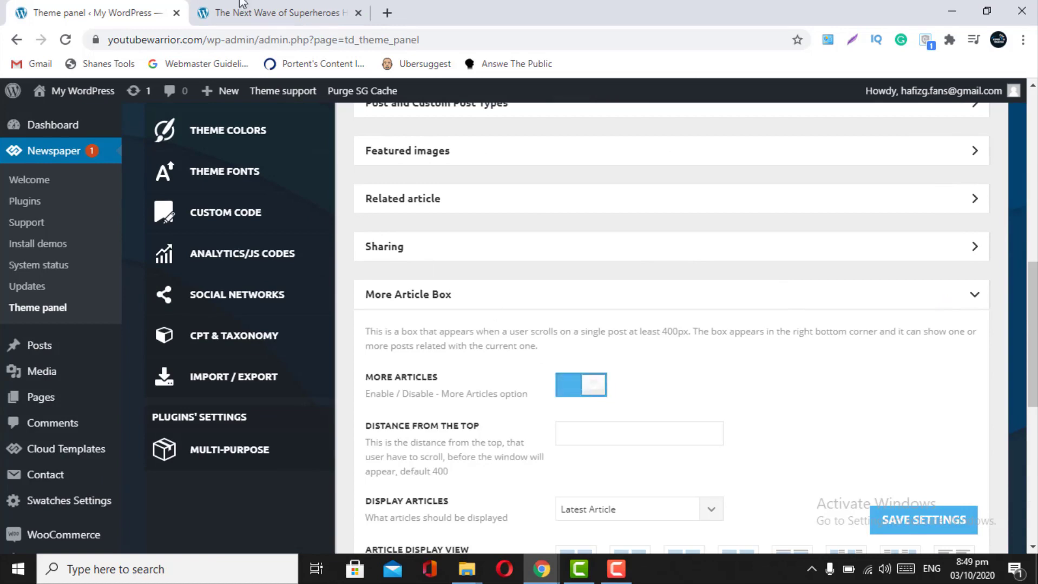
{"action": "left_click", "coordinate": [241, 12]}
{"action": "scroll", "coordinate": [431, 295], "scroll_direction": "down", "scroll_amount": 10}
{"action": "scroll", "coordinate": [430, 295], "scroll_direction": "up", "scroll_amount": 15}
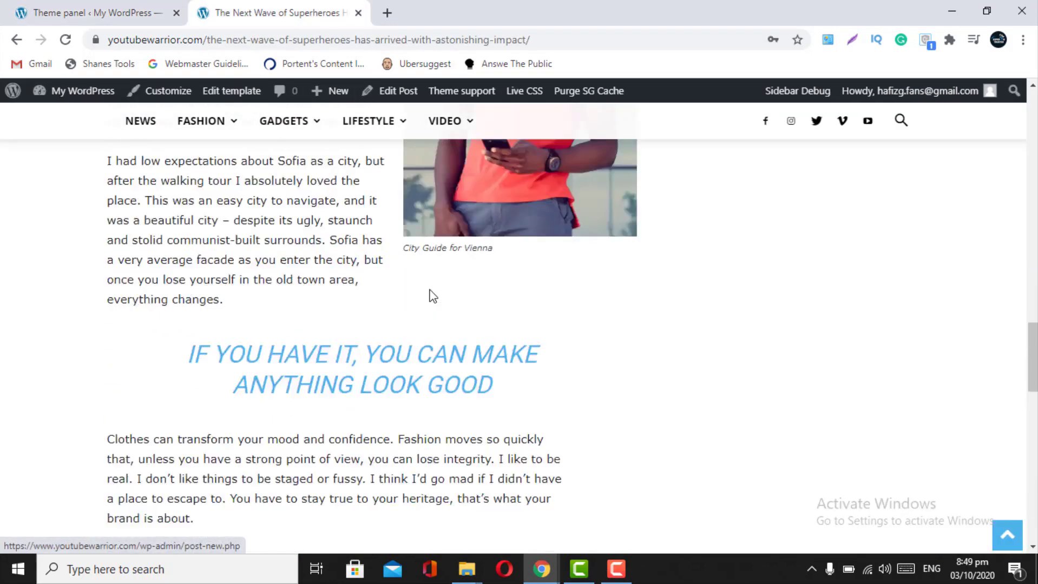
{"action": "scroll", "coordinate": [430, 295], "scroll_direction": "down", "scroll_amount": 8}
{"action": "scroll", "coordinate": [431, 294], "scroll_direction": "down", "scroll_amount": 2}
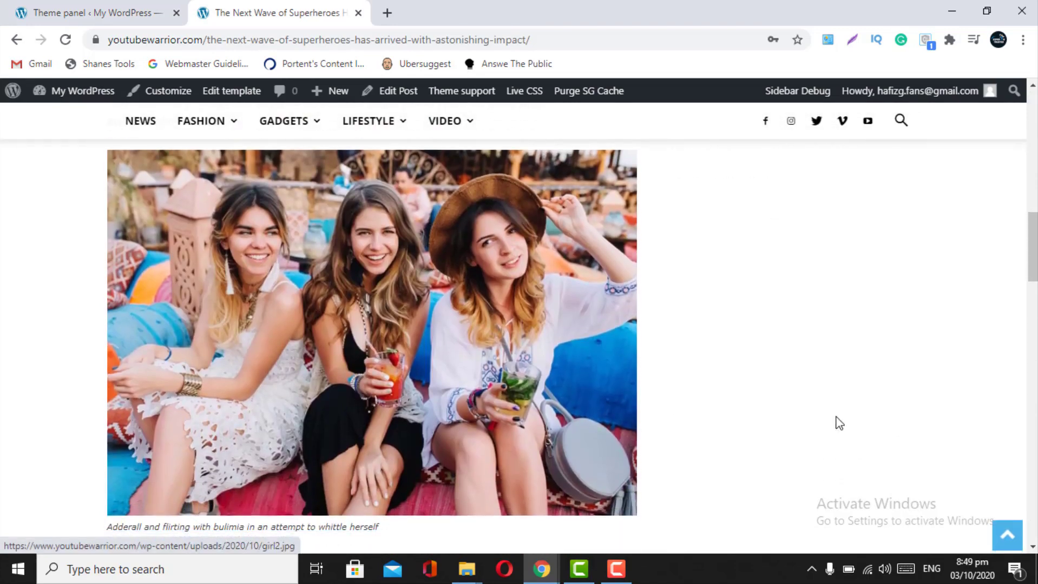
{"action": "scroll", "coordinate": [867, 478], "scroll_direction": "down", "scroll_amount": 9}
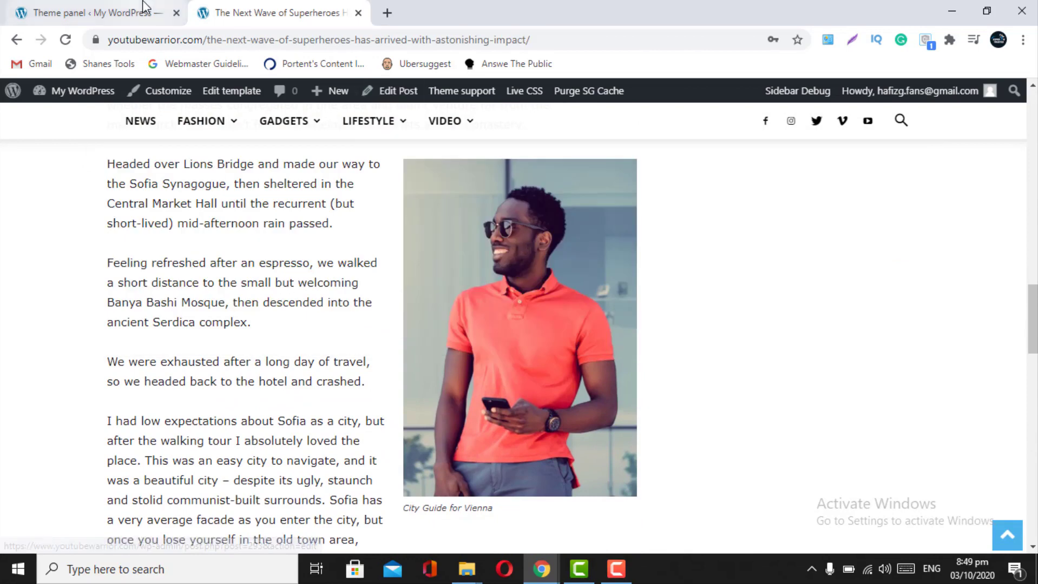
{"action": "left_click", "coordinate": [145, 7]}
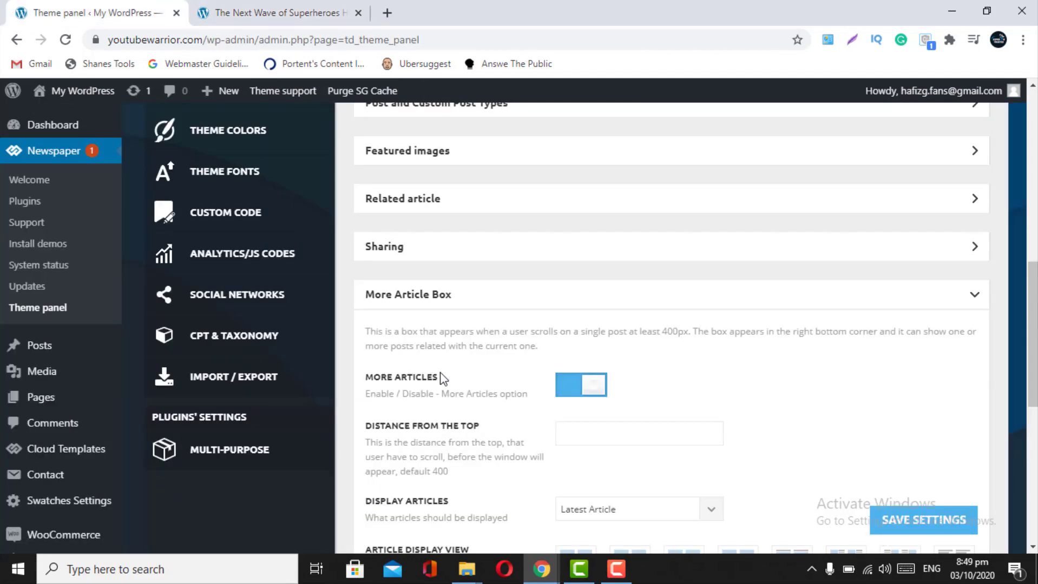
{"action": "scroll", "coordinate": [441, 377], "scroll_direction": "down", "scroll_amount": 2}
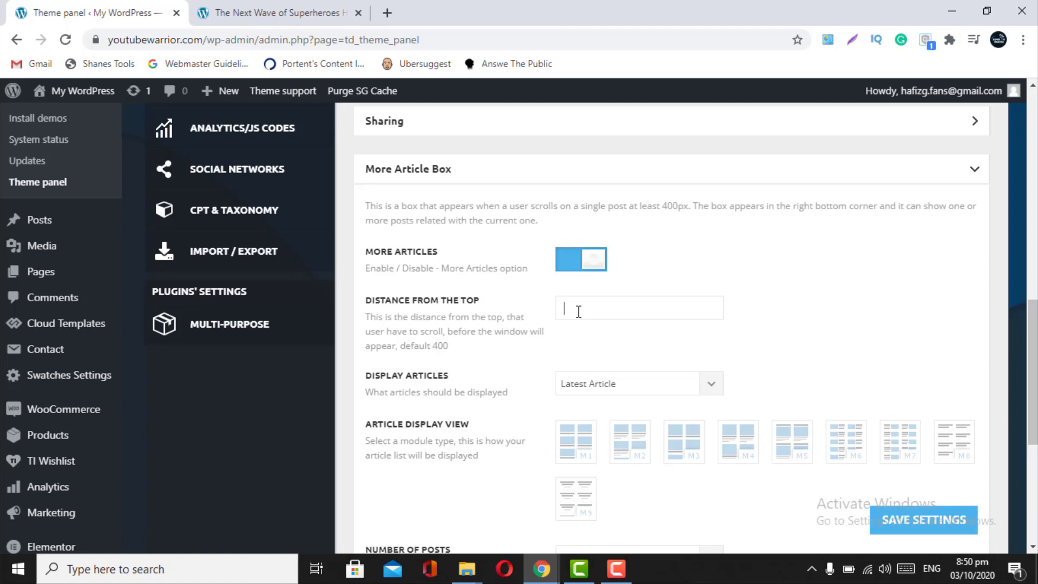
- Set More Article Box distance from top to 800, keeping Display Articles on Latest Article
{"action": "type", "text": "800"}
{"action": "scroll", "coordinate": [578, 312], "scroll_direction": "down", "scroll_amount": 2}
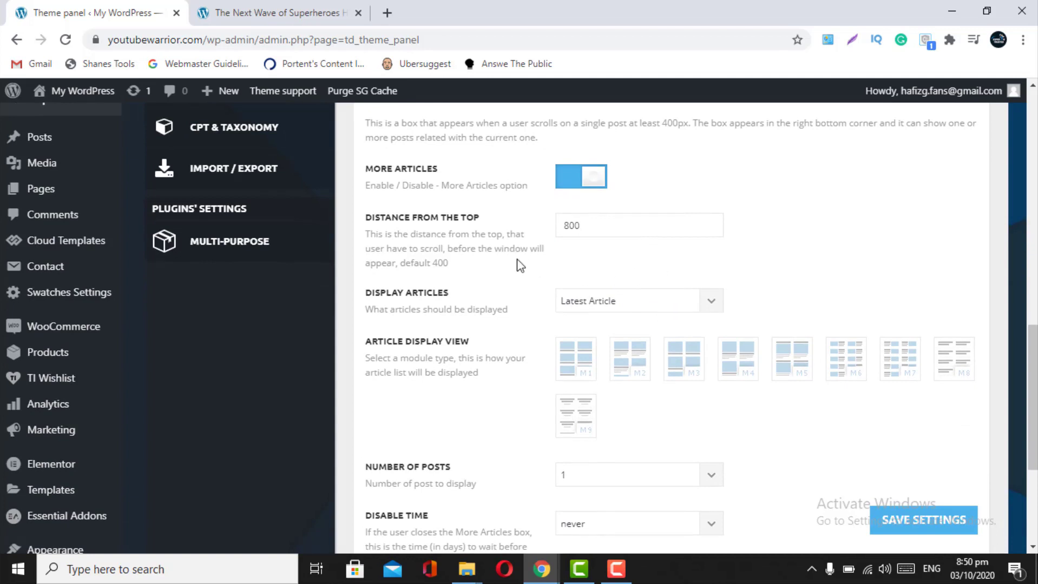
{"action": "left_click", "coordinate": [706, 306]}
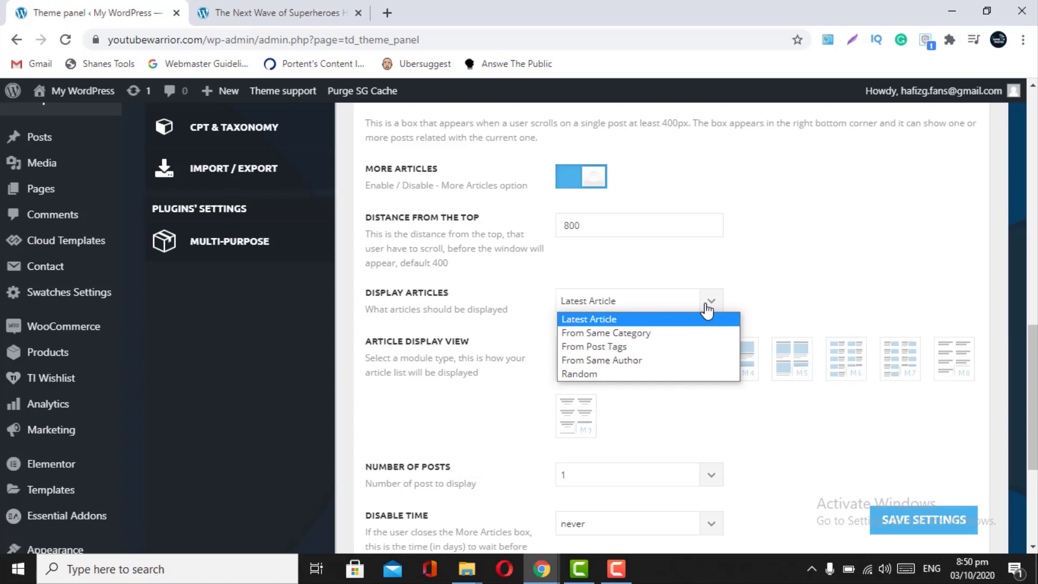
{"action": "left_click", "coordinate": [628, 333]}
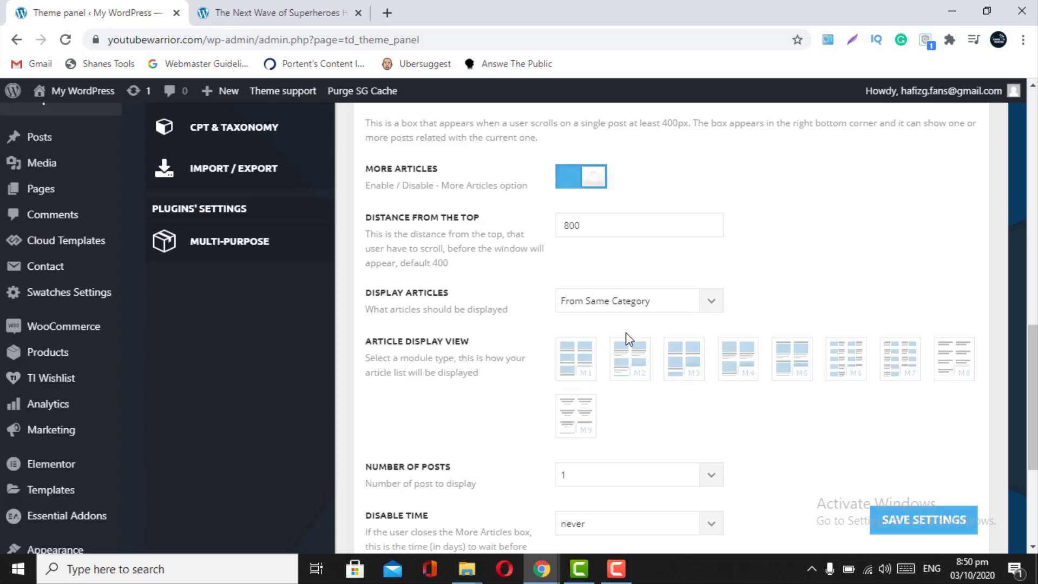
{"action": "left_click", "coordinate": [720, 313]}
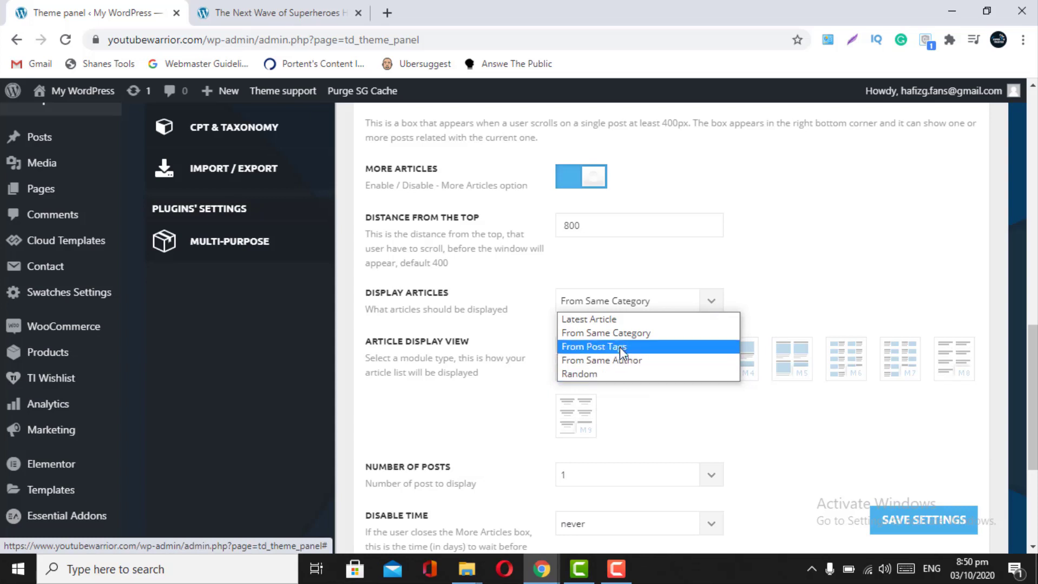
{"action": "left_click", "coordinate": [604, 321]}
{"action": "left_click", "coordinate": [708, 311]}
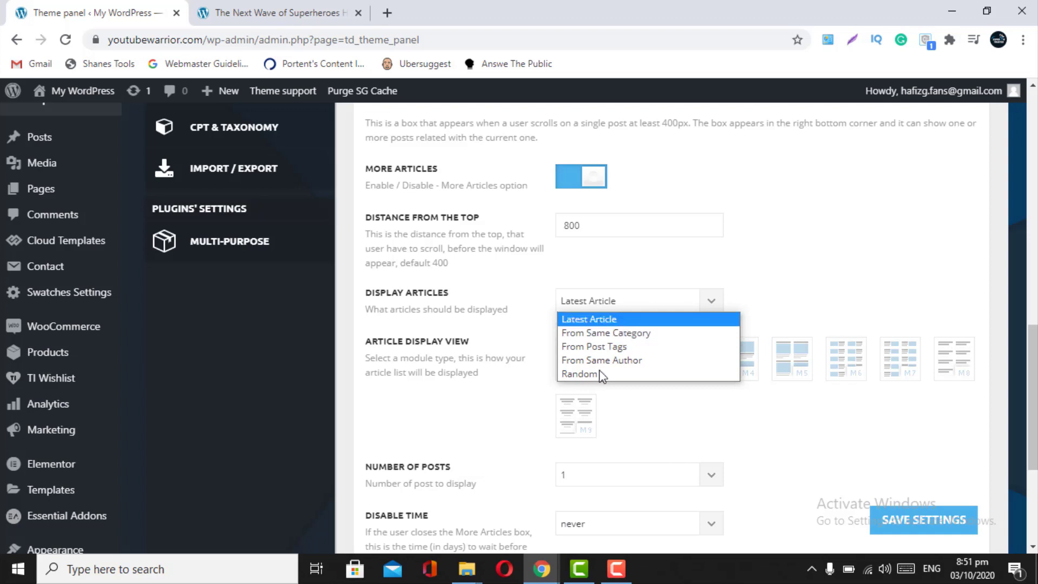
{"action": "left_click", "coordinate": [619, 321]}
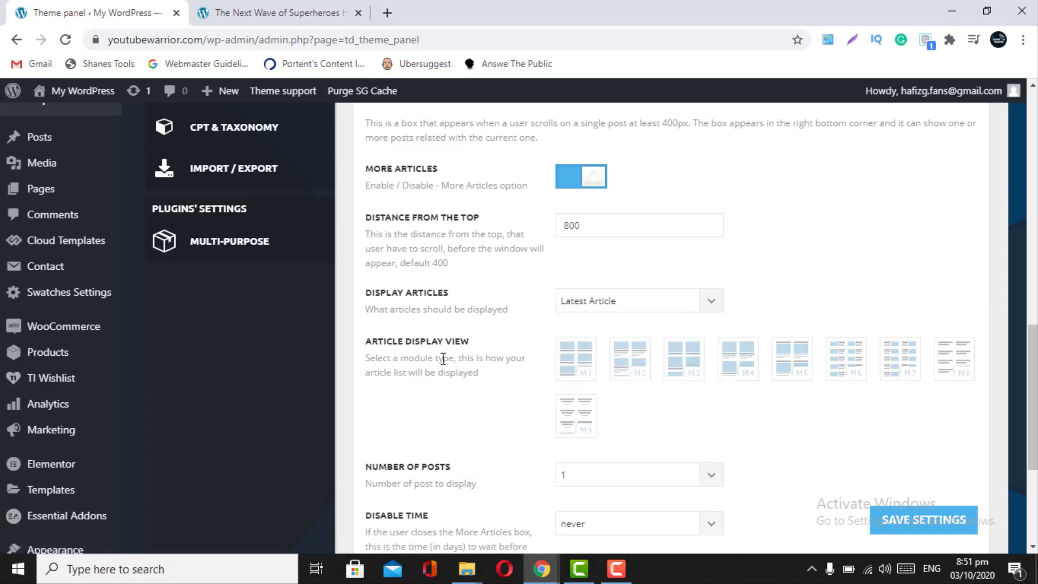
- Give the More Article Box the M1 layout, 2 posts and Disable Time never, then save and preview the article
{"action": "left_click", "coordinate": [589, 362]}
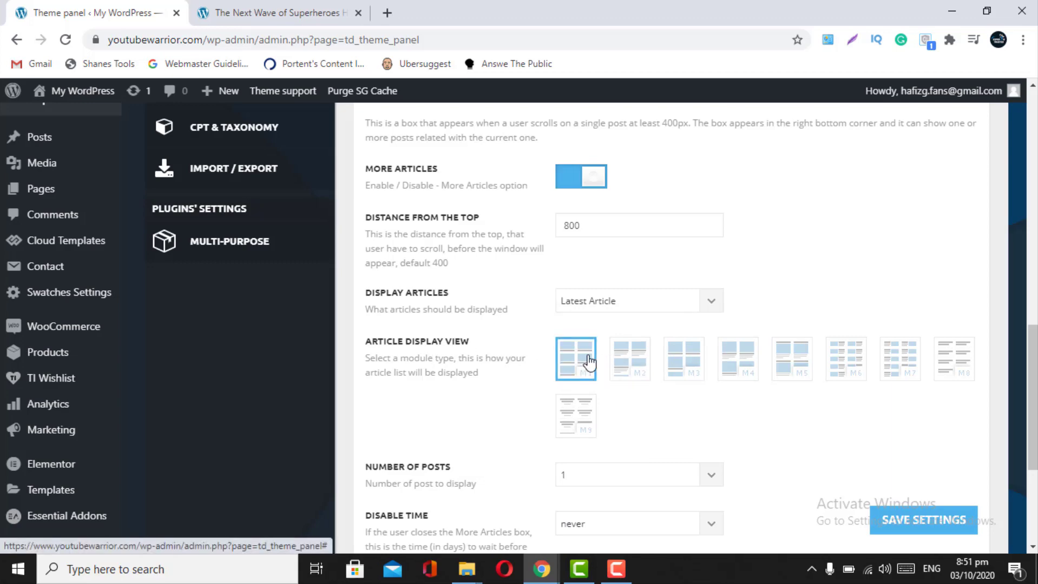
{"action": "scroll", "coordinate": [590, 362], "scroll_direction": "down", "scroll_amount": 3}
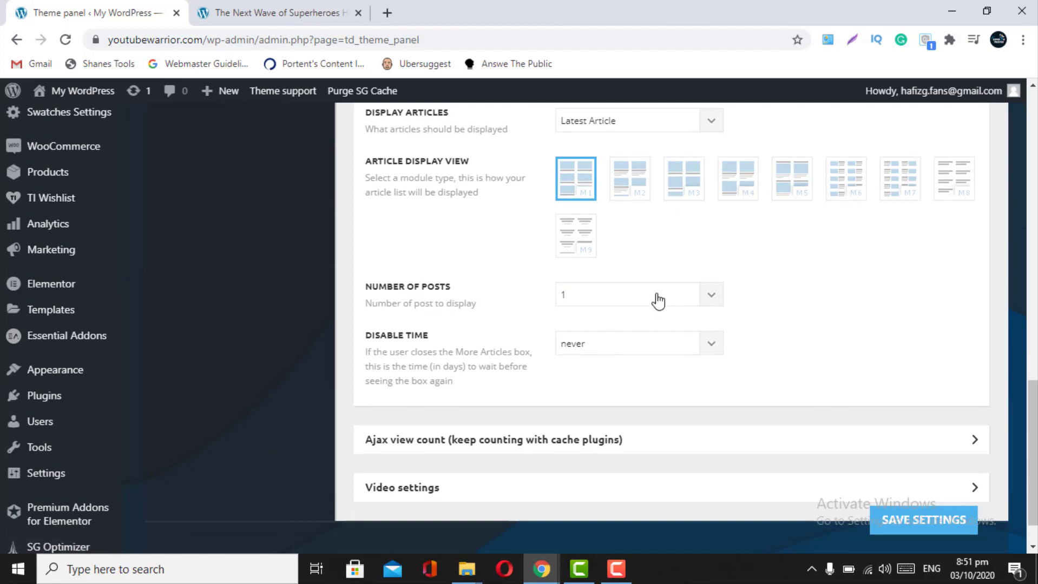
{"action": "left_click", "coordinate": [613, 304]}
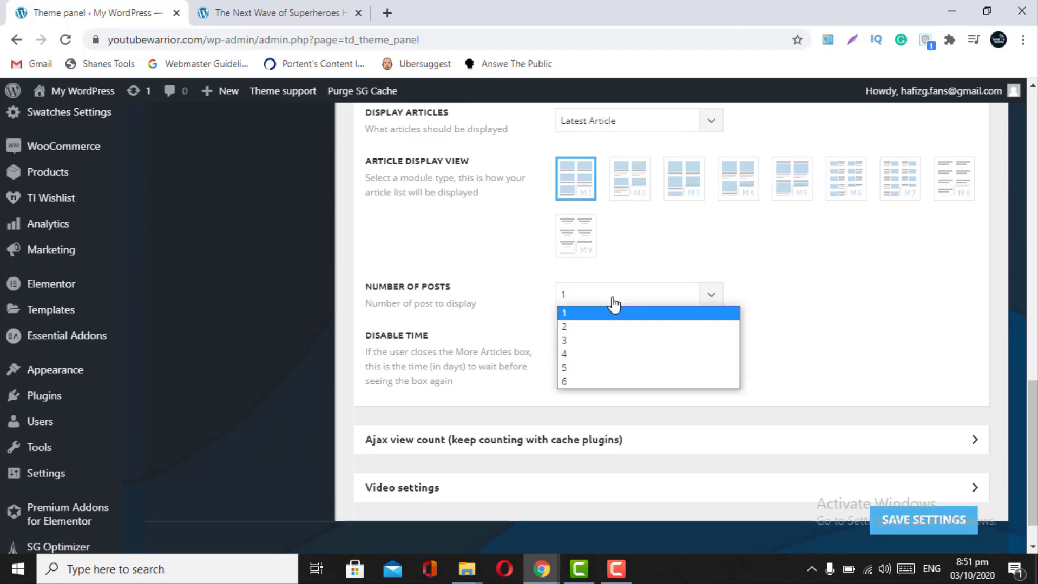
{"action": "left_click", "coordinate": [586, 331]}
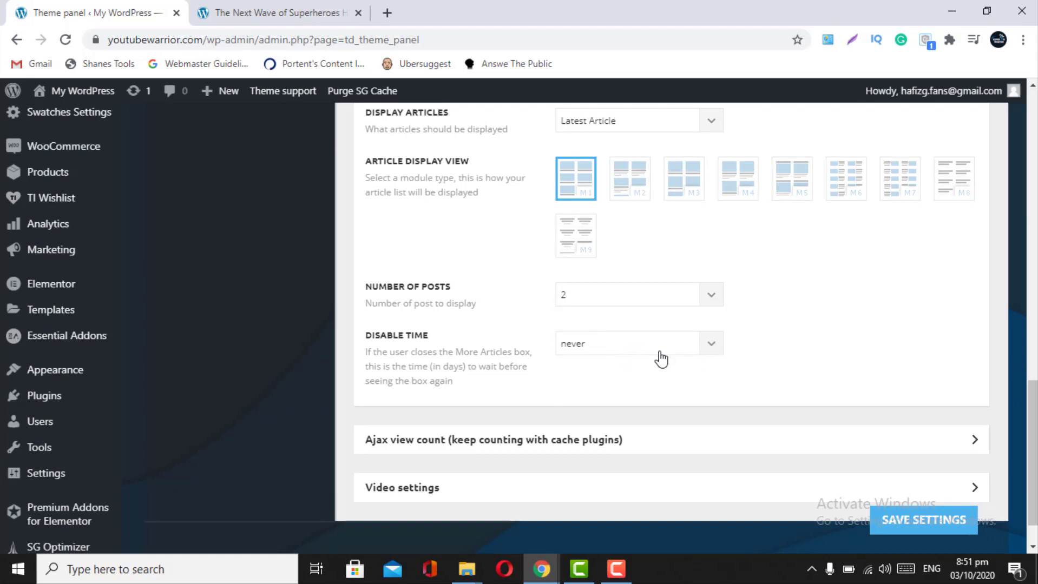
{"action": "left_click", "coordinate": [699, 347]}
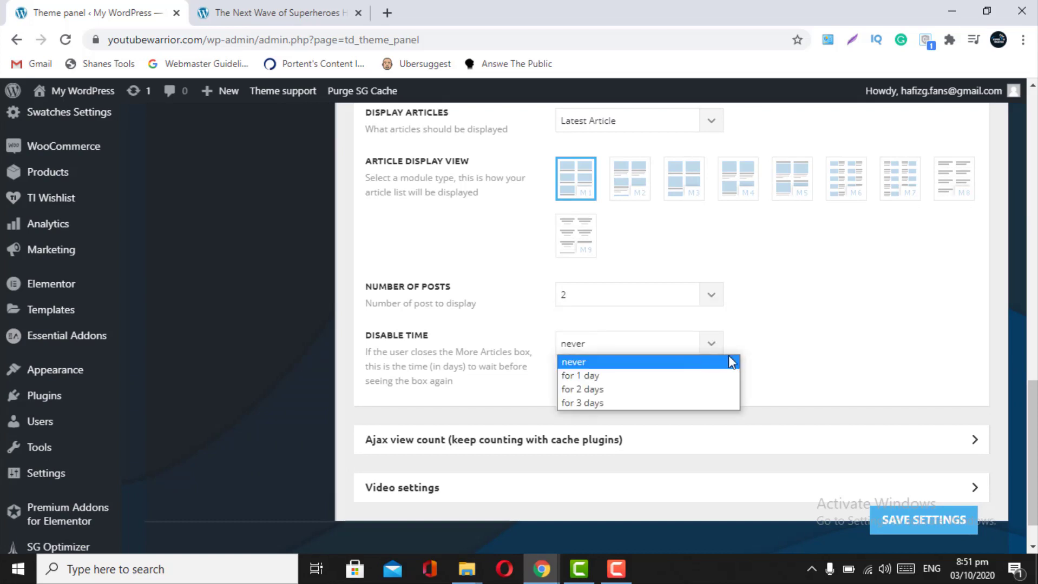
{"action": "left_click", "coordinate": [784, 359]}
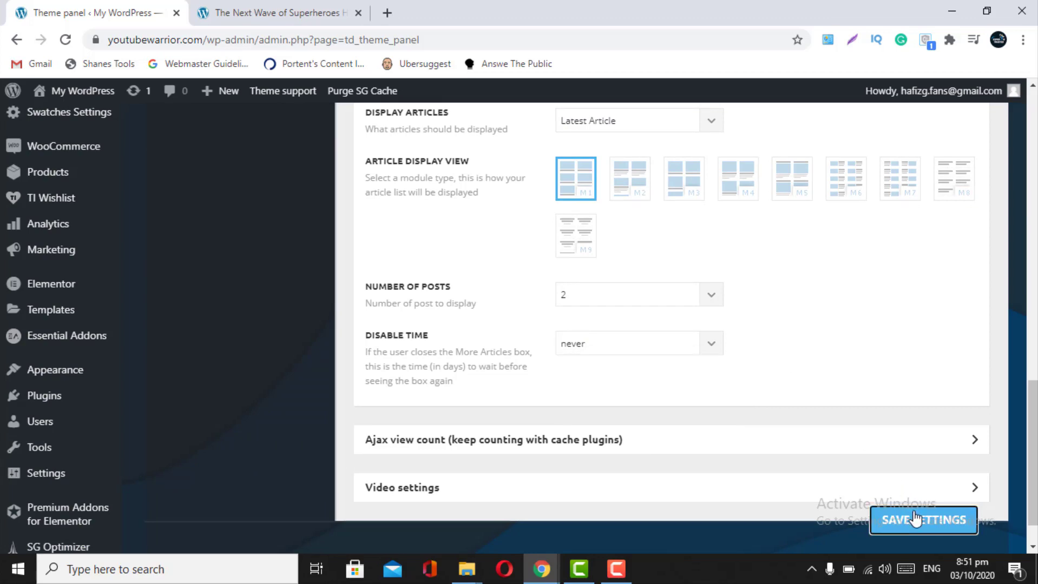
{"action": "left_click", "coordinate": [914, 519]}
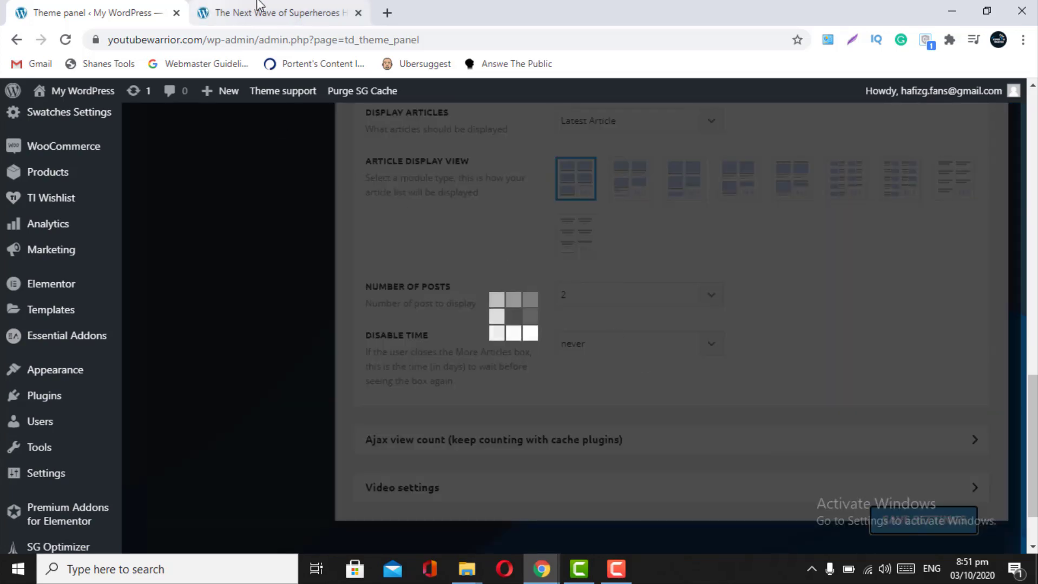
{"action": "left_click", "coordinate": [260, 13]}
{"action": "left_click", "coordinate": [66, 39]}
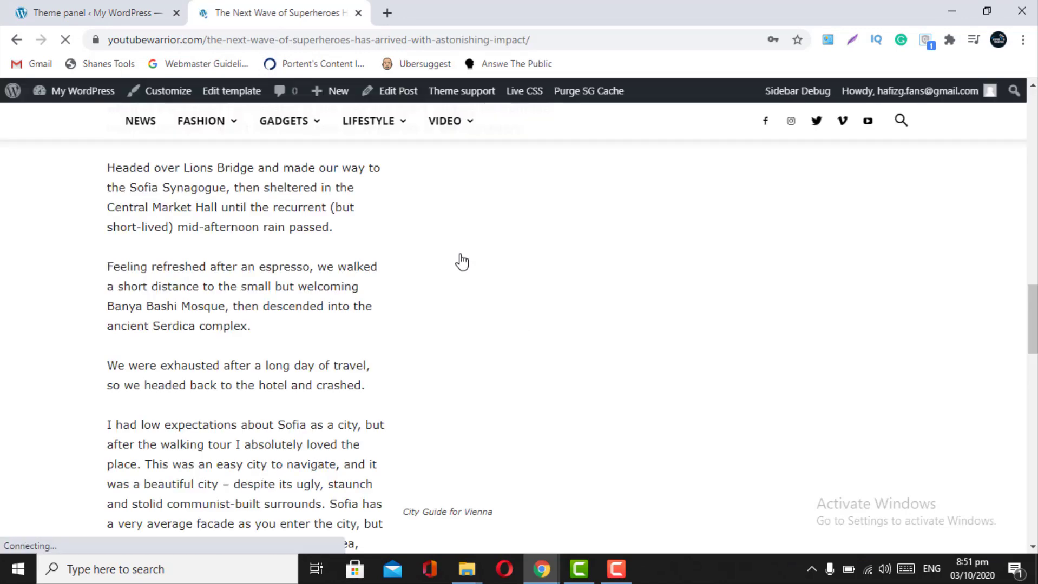
{"action": "scroll", "coordinate": [461, 260], "scroll_direction": "down", "scroll_amount": 20}
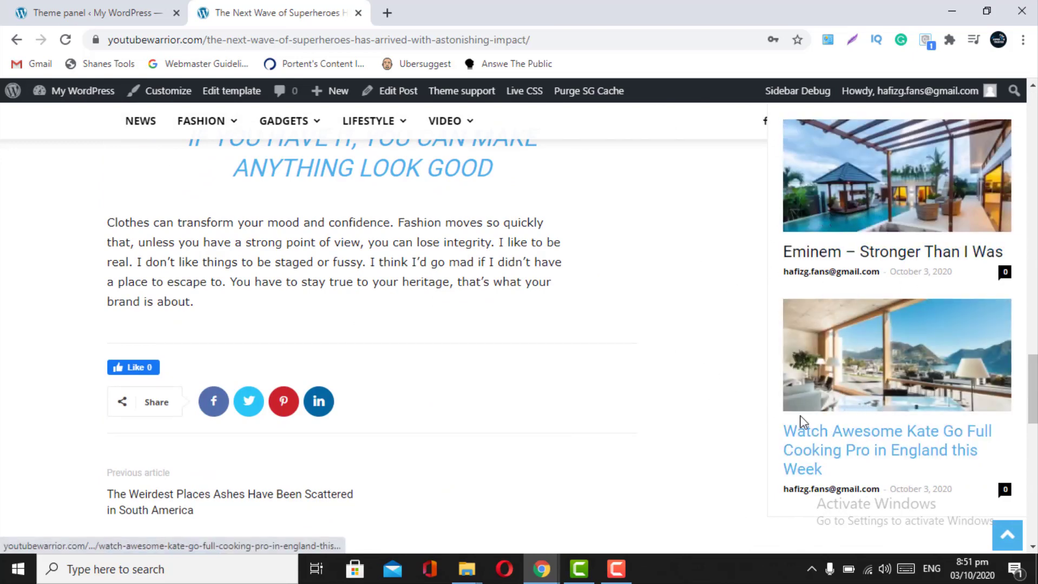
{"action": "scroll", "coordinate": [567, 355], "scroll_direction": "up", "scroll_amount": 15}
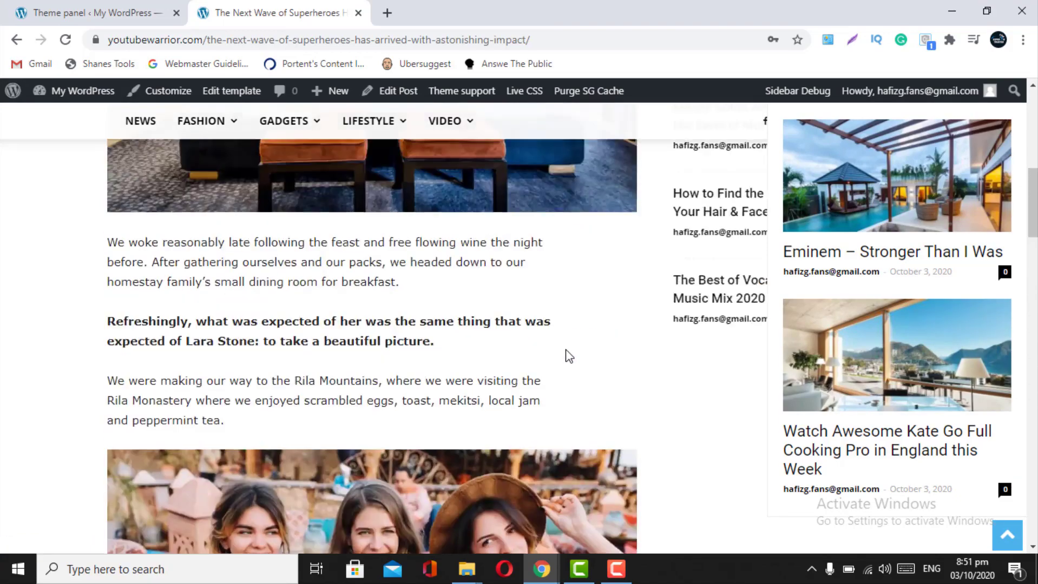
{"action": "scroll", "coordinate": [567, 355], "scroll_direction": "down", "scroll_amount": 10}
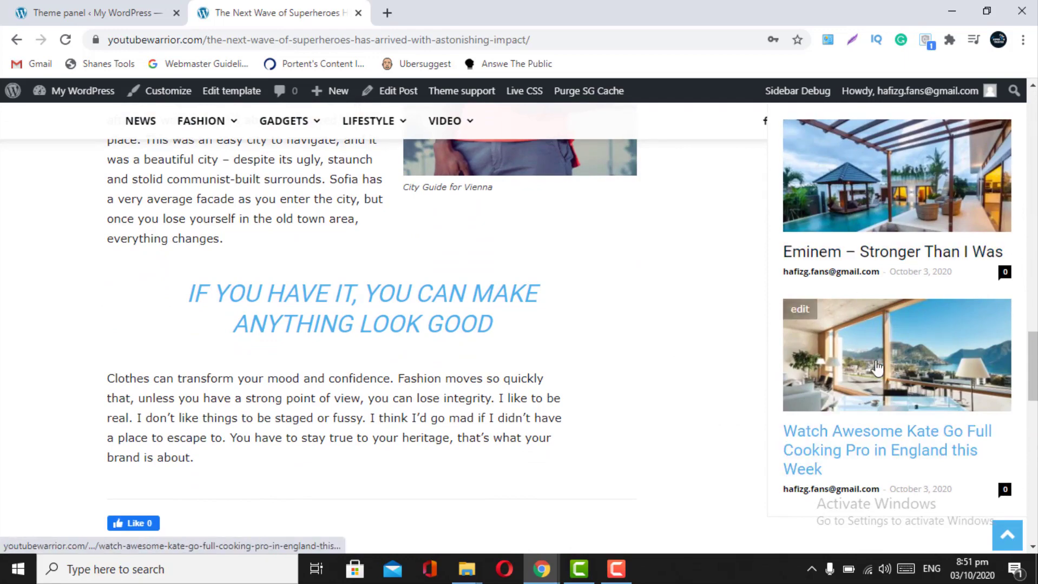
{"action": "scroll", "coordinate": [476, 238], "scroll_direction": "up", "scroll_amount": 10}
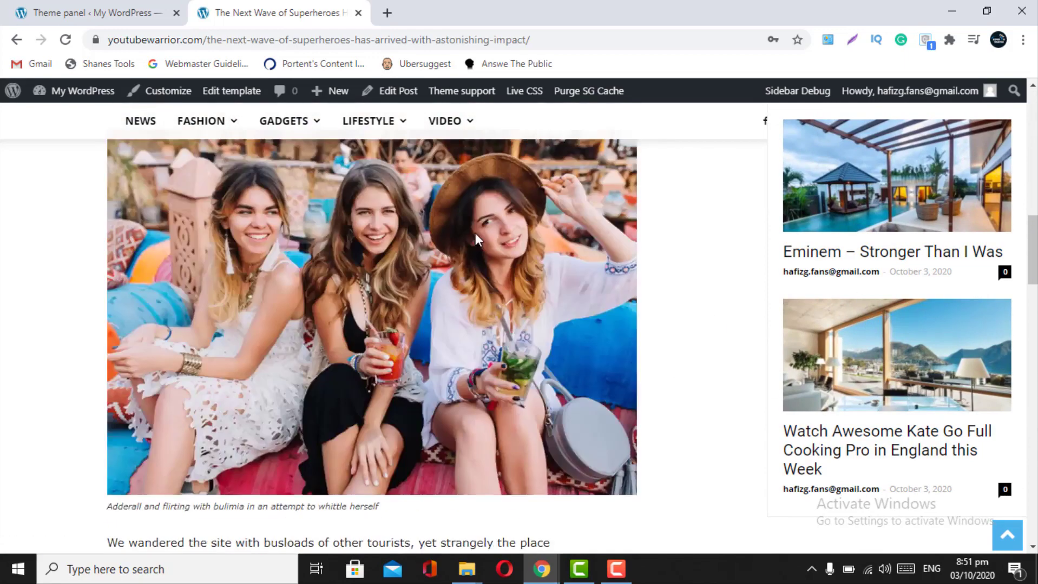
- Back in the theme panel, change More Article Box Number of Posts to 1 and save
{"action": "left_click", "coordinate": [31, 2]}
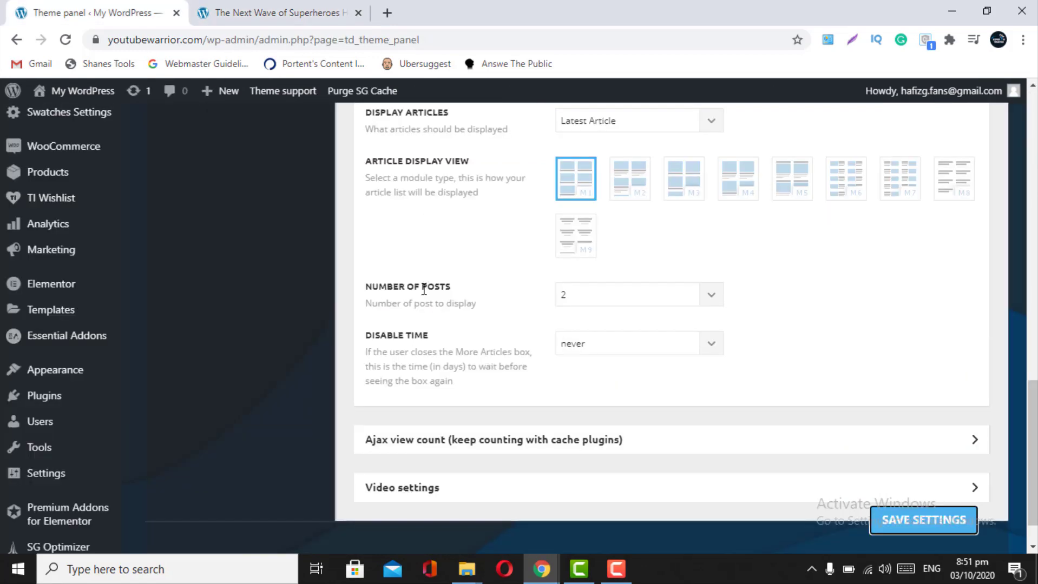
{"action": "left_click", "coordinate": [719, 301]}
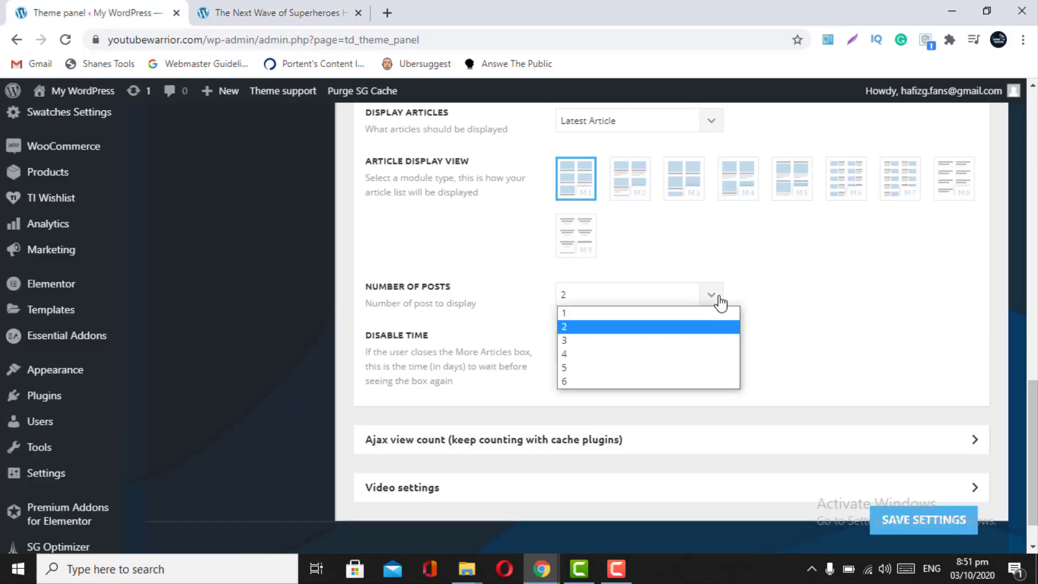
{"action": "left_click", "coordinate": [608, 313]}
{"action": "left_click", "coordinate": [919, 532]}
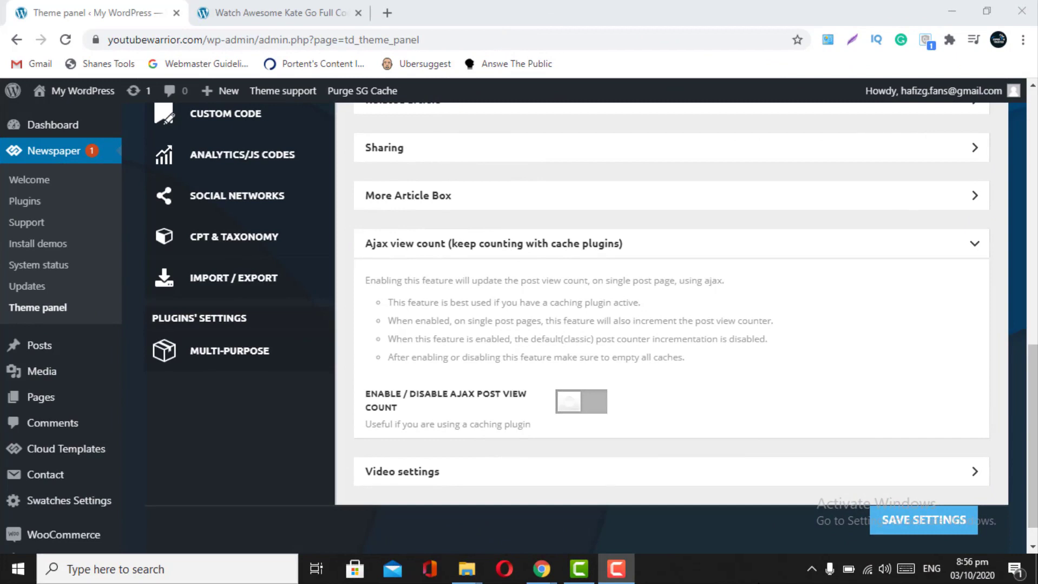
- Switch on Enable/Disable Ajax Post View Count, collapse that section, and save the settings
{"action": "left_click", "coordinate": [597, 419]}
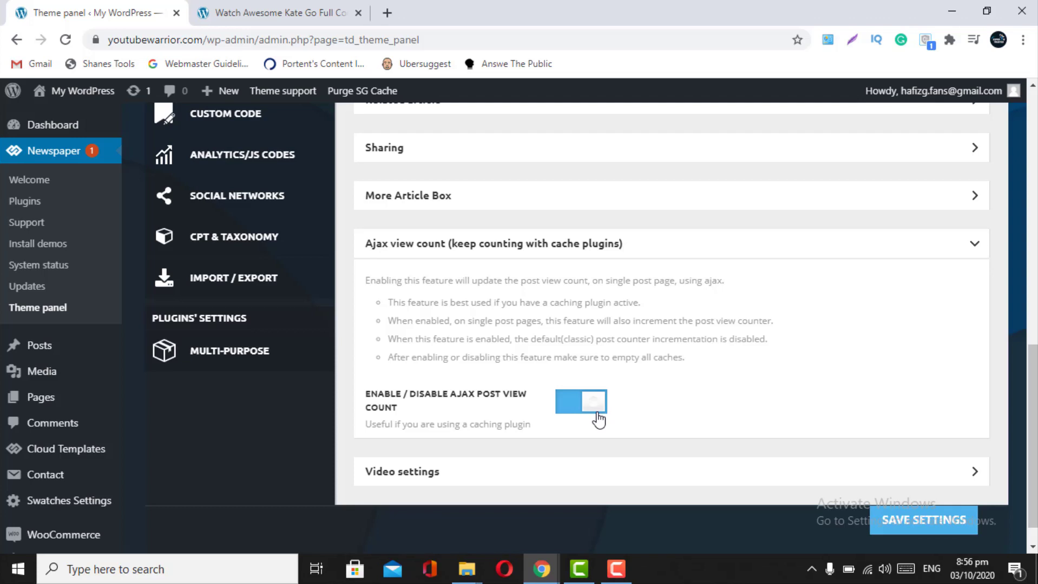
{"action": "left_click", "coordinate": [965, 251]}
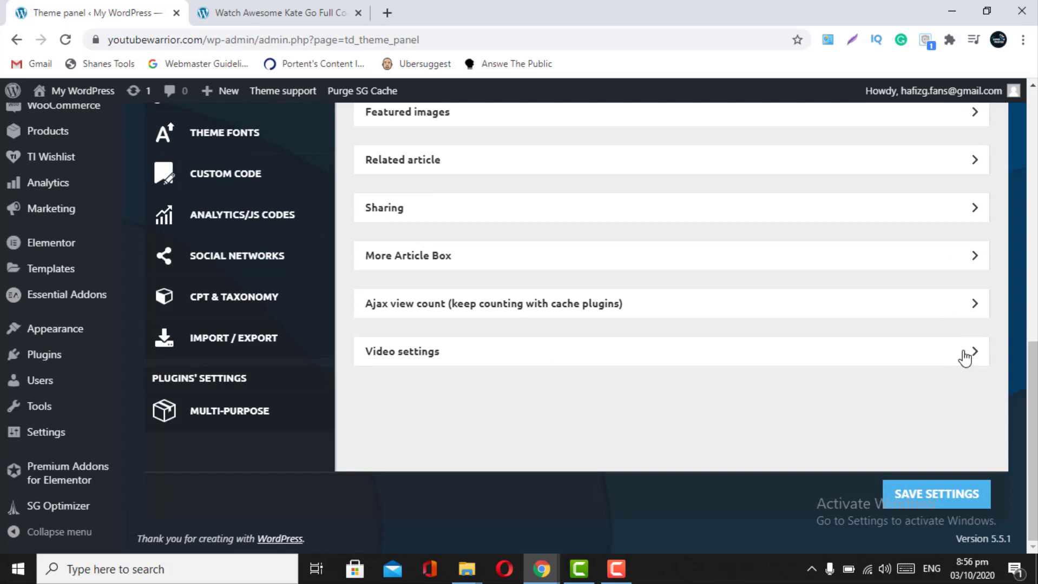
{"action": "left_click", "coordinate": [912, 504]}
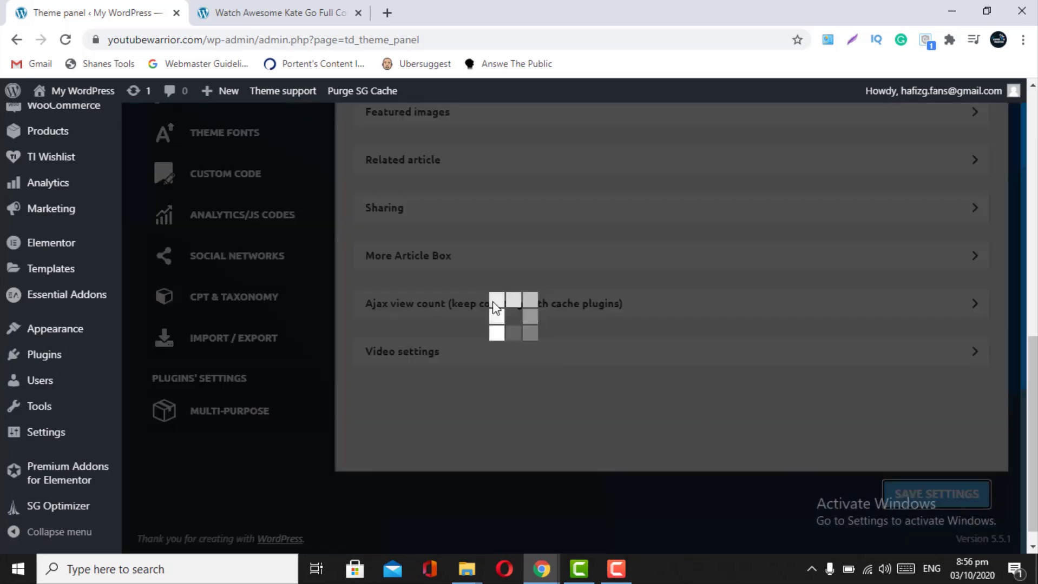
{"action": "scroll", "coordinate": [393, 256], "scroll_direction": "up", "scroll_amount": 6}
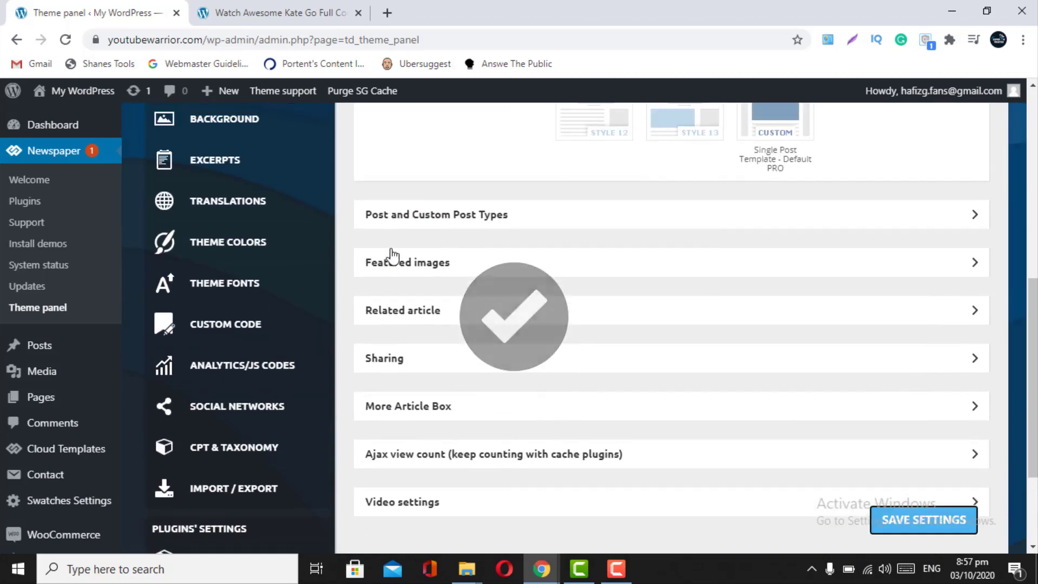
- Open Block Settings and inspect the article's current block headers in the preview
{"action": "left_click", "coordinate": [236, 268]}
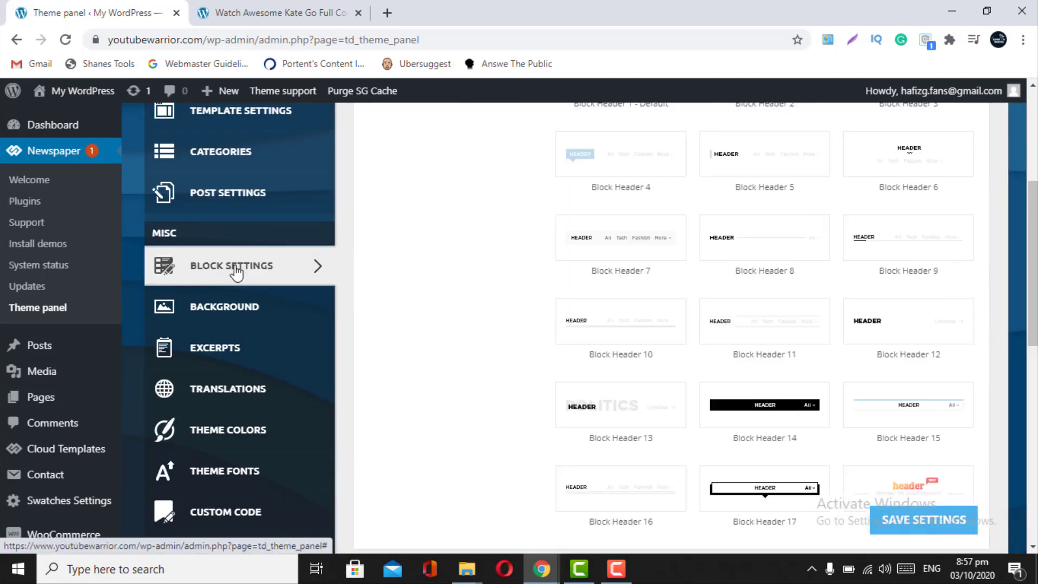
{"action": "scroll", "coordinate": [484, 274], "scroll_direction": "up", "scroll_amount": 4}
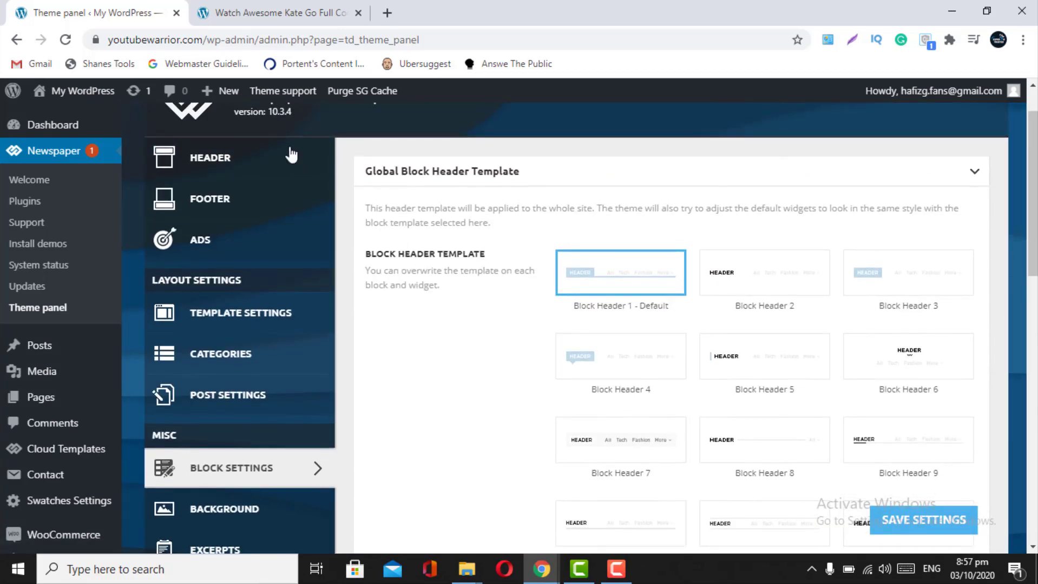
{"action": "left_click", "coordinate": [301, 8]}
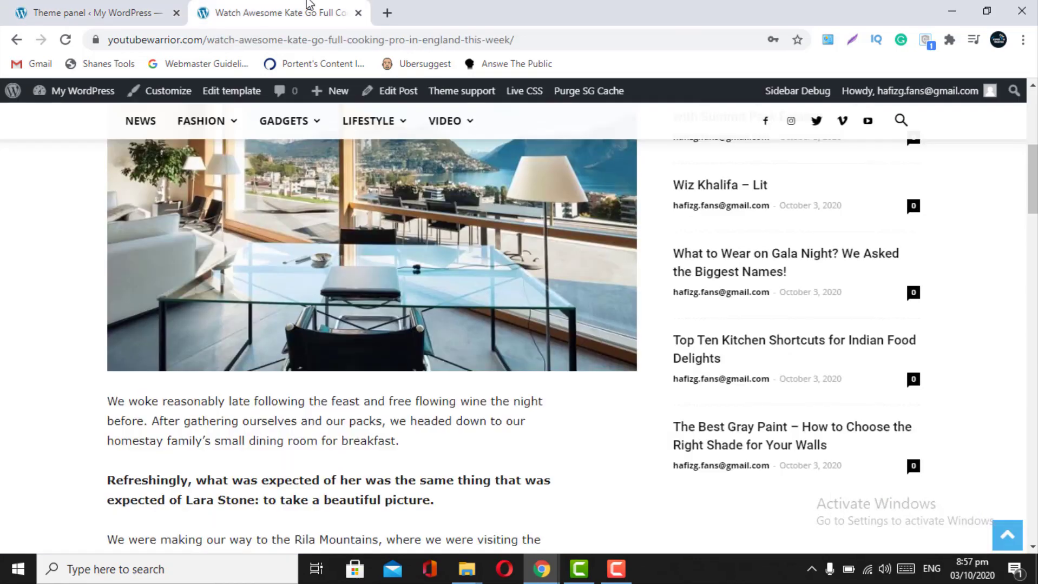
{"action": "scroll", "coordinate": [780, 290], "scroll_direction": "up", "scroll_amount": 7}
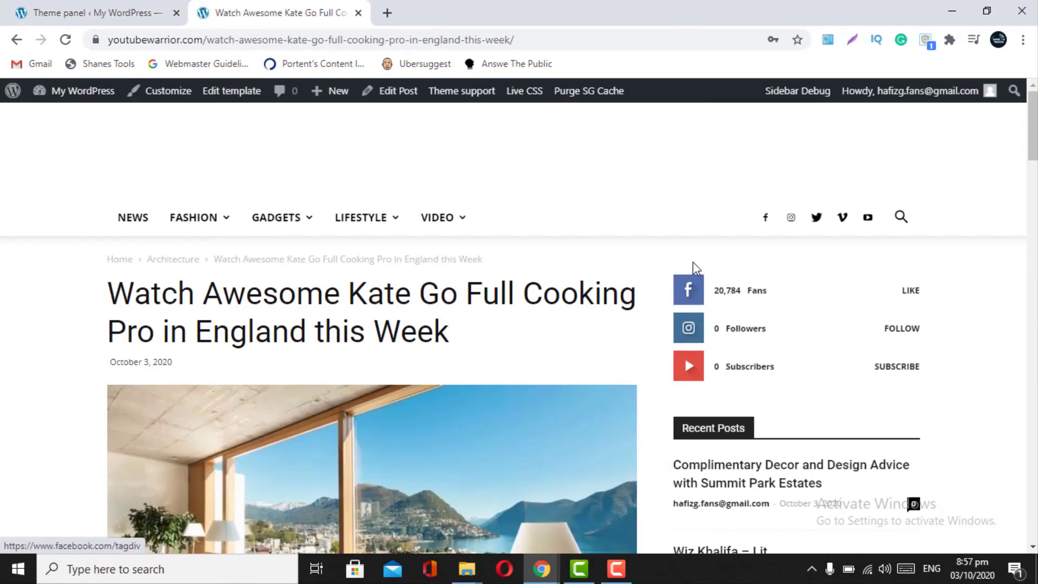
{"action": "scroll", "coordinate": [687, 395], "scroll_direction": "down", "scroll_amount": 20}
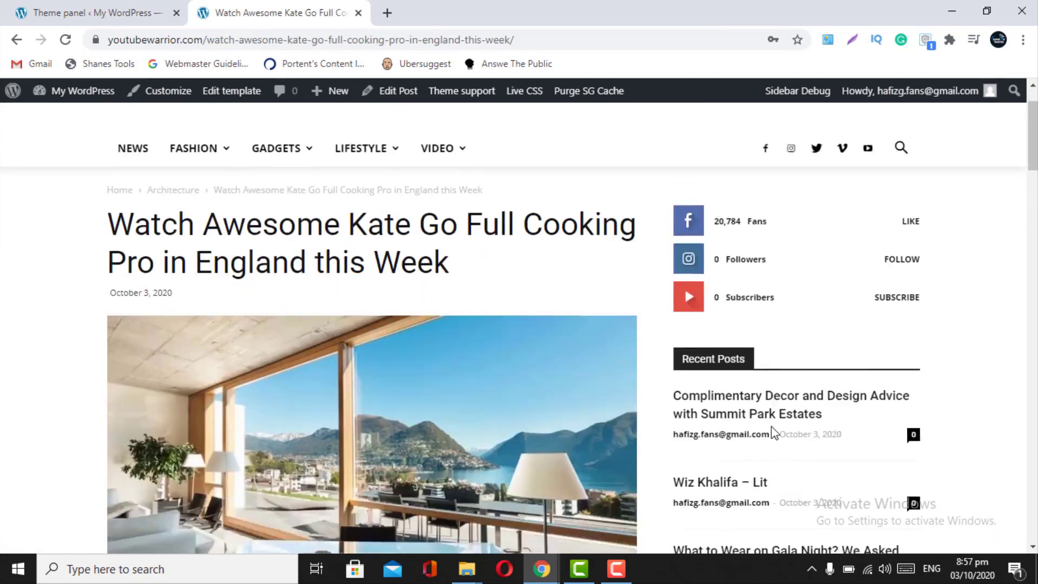
{"action": "scroll", "coordinate": [686, 394], "scroll_direction": "down", "scroll_amount": 20}
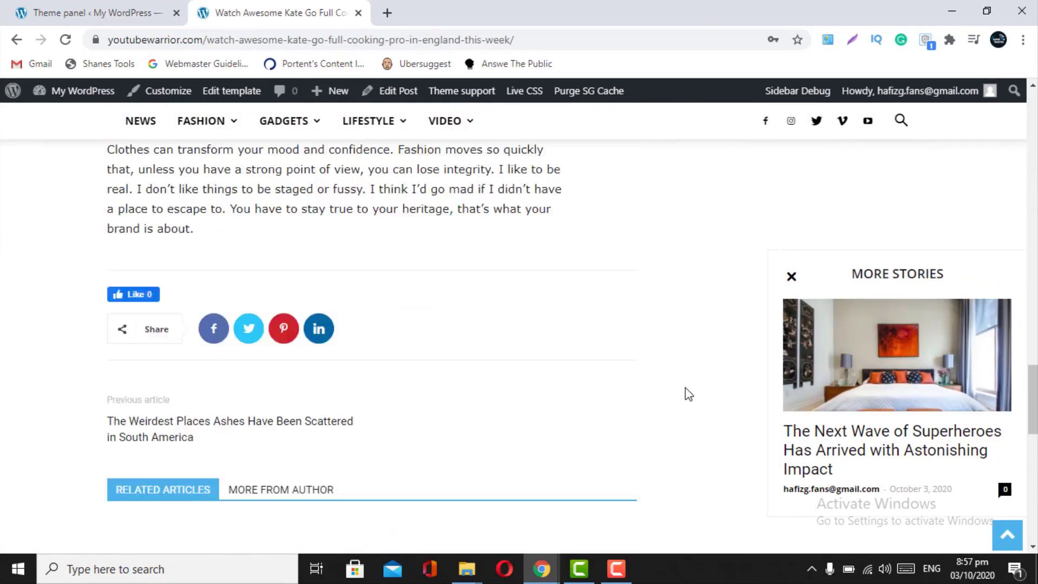
{"action": "scroll", "coordinate": [558, 359], "scroll_direction": "up", "scroll_amount": 6}
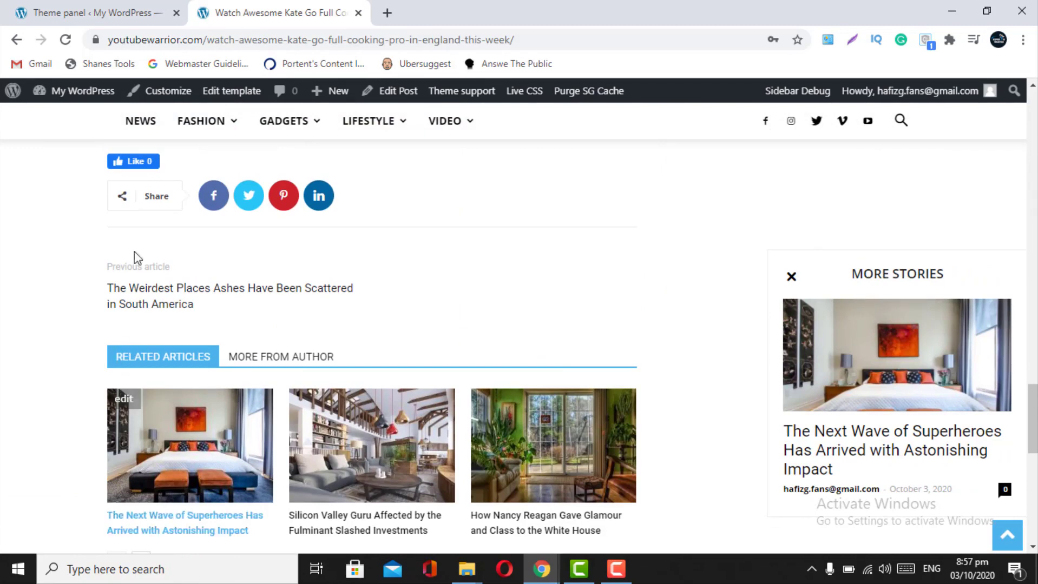
{"action": "left_click", "coordinate": [162, 9]}
{"action": "scroll", "coordinate": [574, 378], "scroll_direction": "down", "scroll_amount": 4}
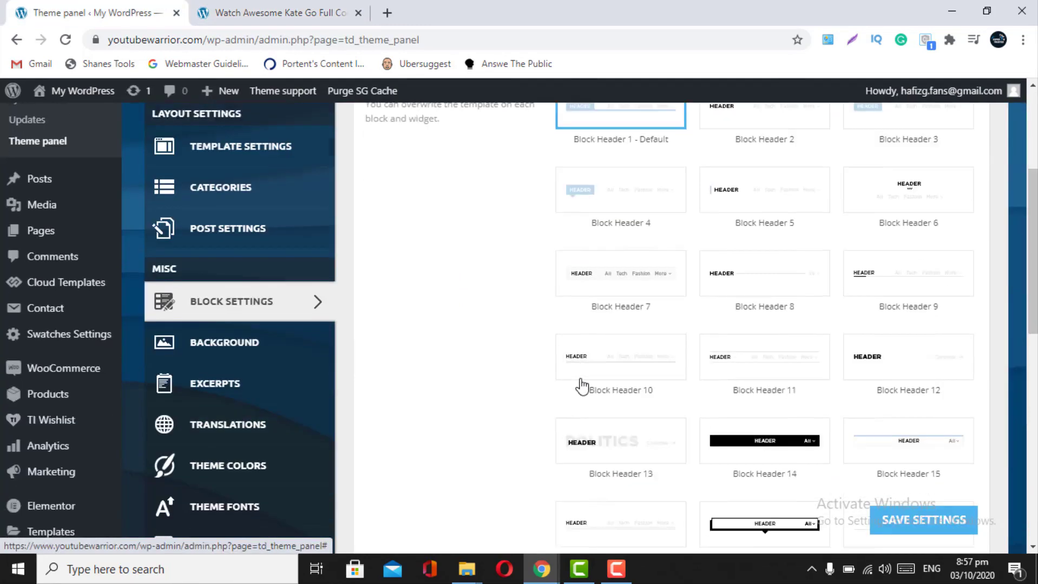
- Select Block Header 17, save, and reload the article to check the Related Articles heading
{"action": "left_click", "coordinate": [756, 490]}
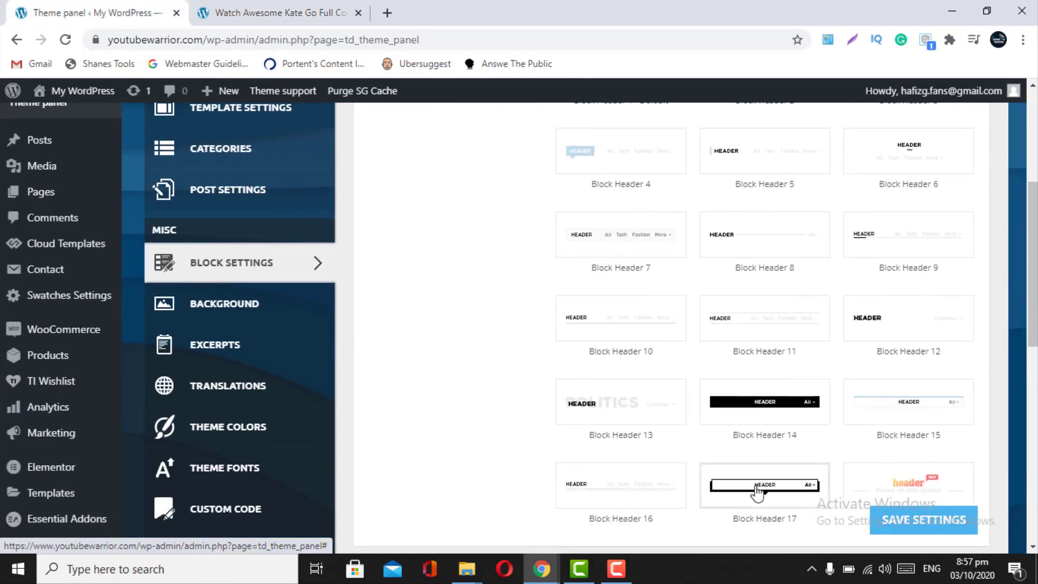
{"action": "left_click", "coordinate": [899, 528]}
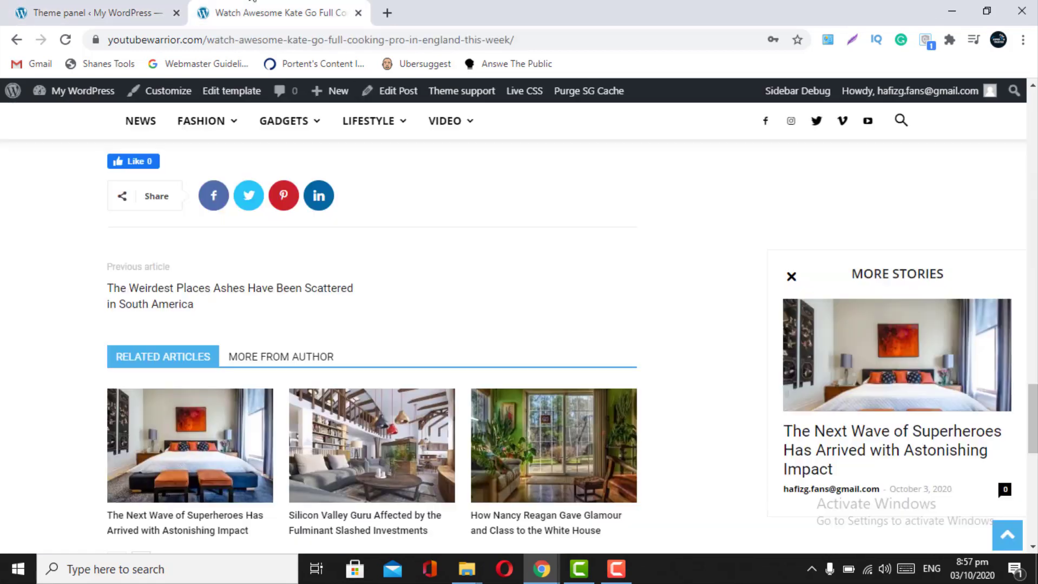
{"action": "left_click", "coordinate": [281, 13]}
{"action": "left_click", "coordinate": [65, 40]}
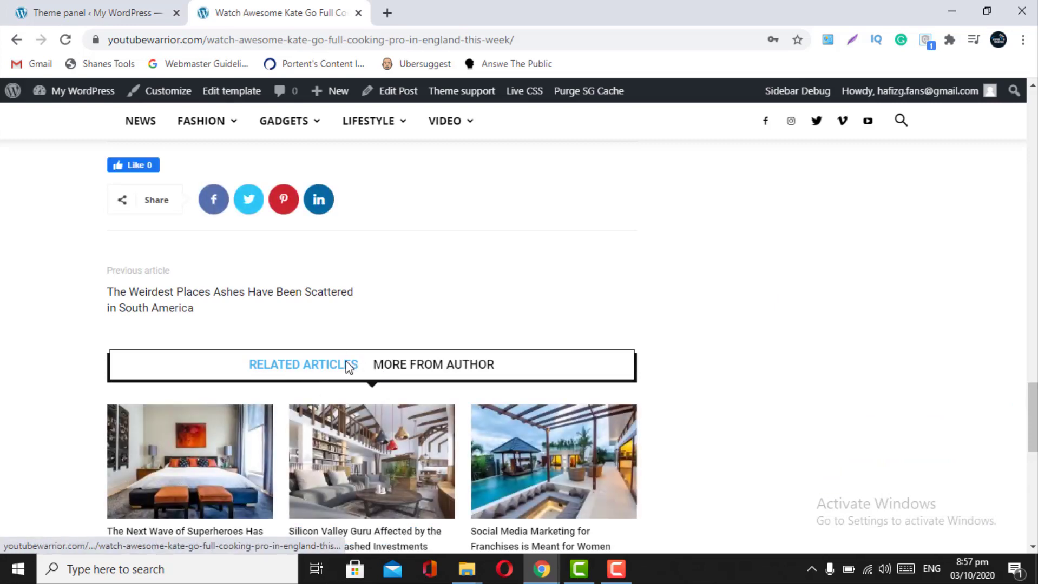
{"action": "left_click", "coordinate": [92, 12]}
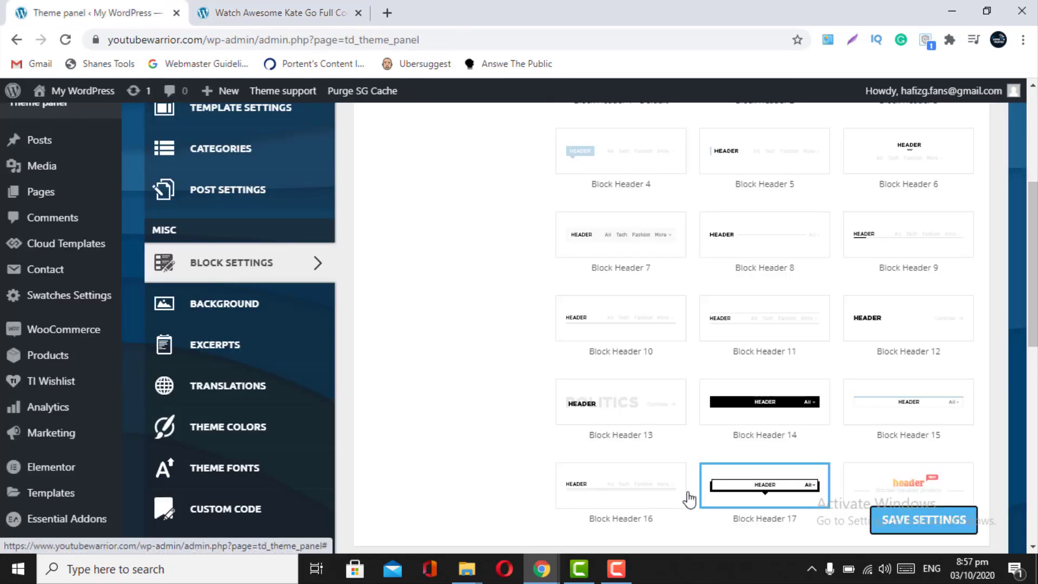
{"action": "scroll", "coordinate": [760, 487], "scroll_direction": "down", "scroll_amount": 1}
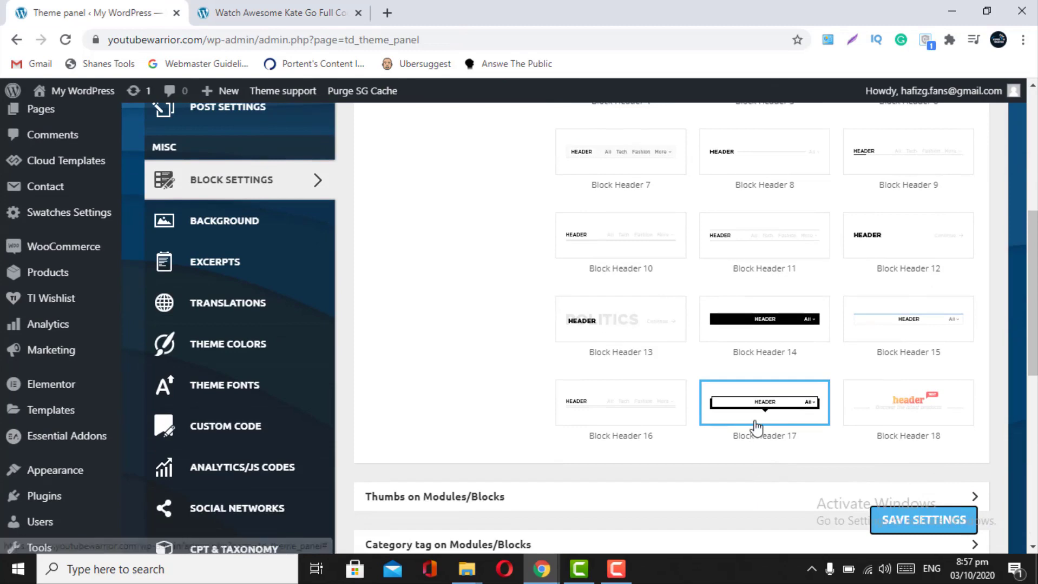
{"action": "scroll", "coordinate": [756, 426], "scroll_direction": "down", "scroll_amount": 2}
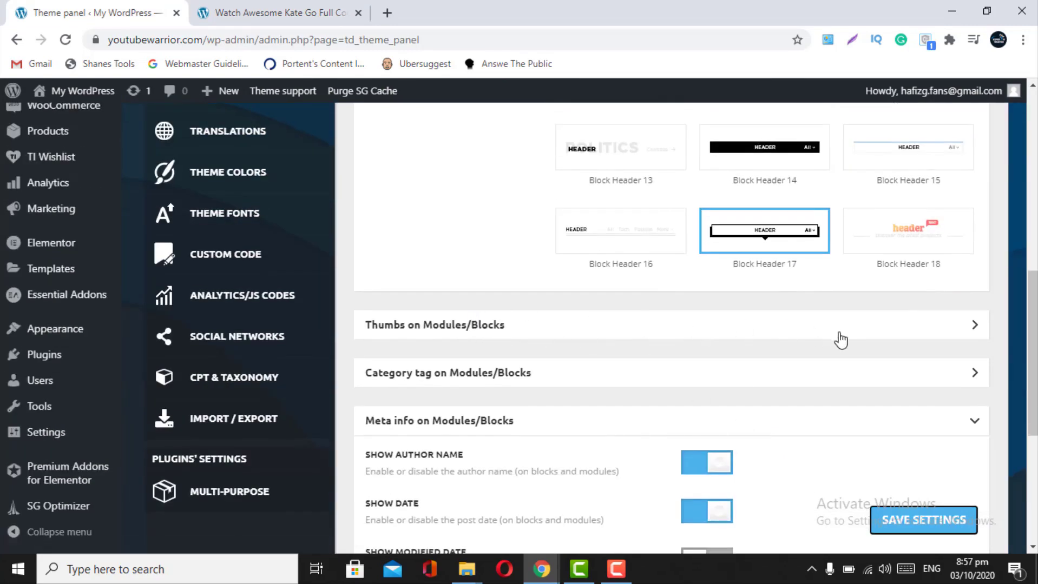
- Browse the Meta info, Thumbs and 7 days post sorting sections for modules and blocks
{"action": "left_click", "coordinate": [951, 428]}
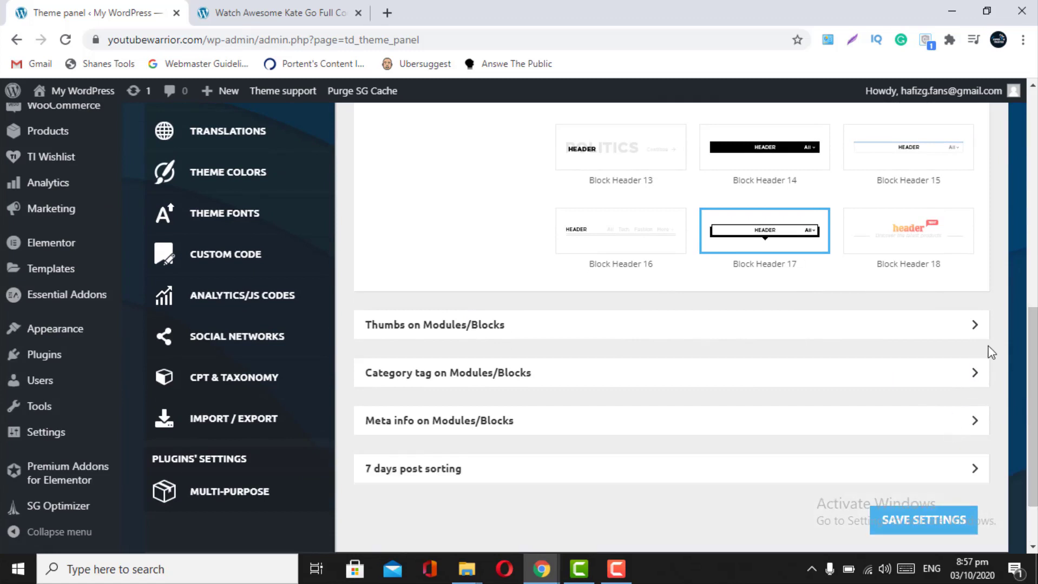
{"action": "left_click", "coordinate": [959, 333]}
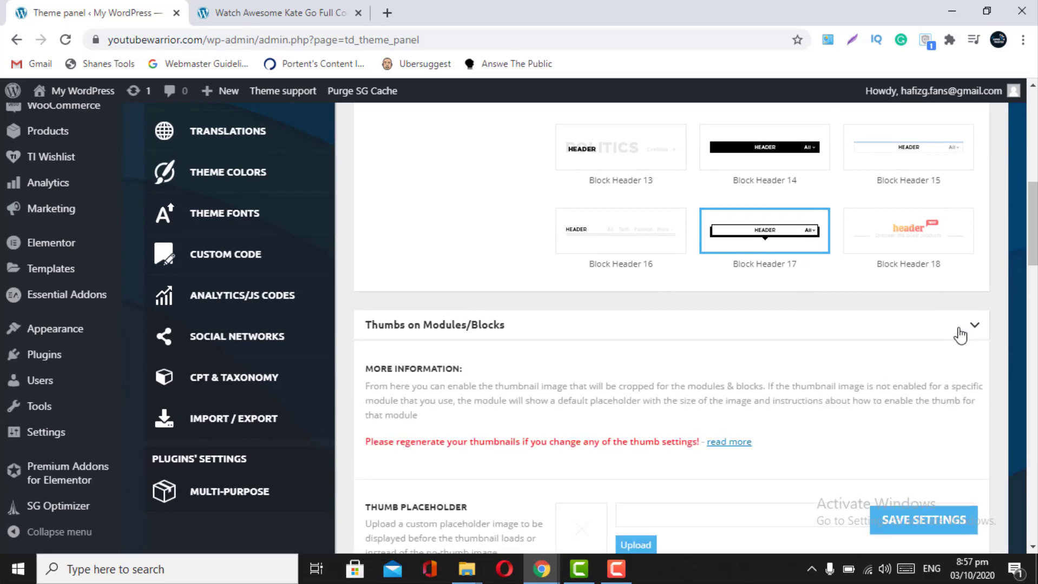
{"action": "left_click", "coordinate": [961, 334]}
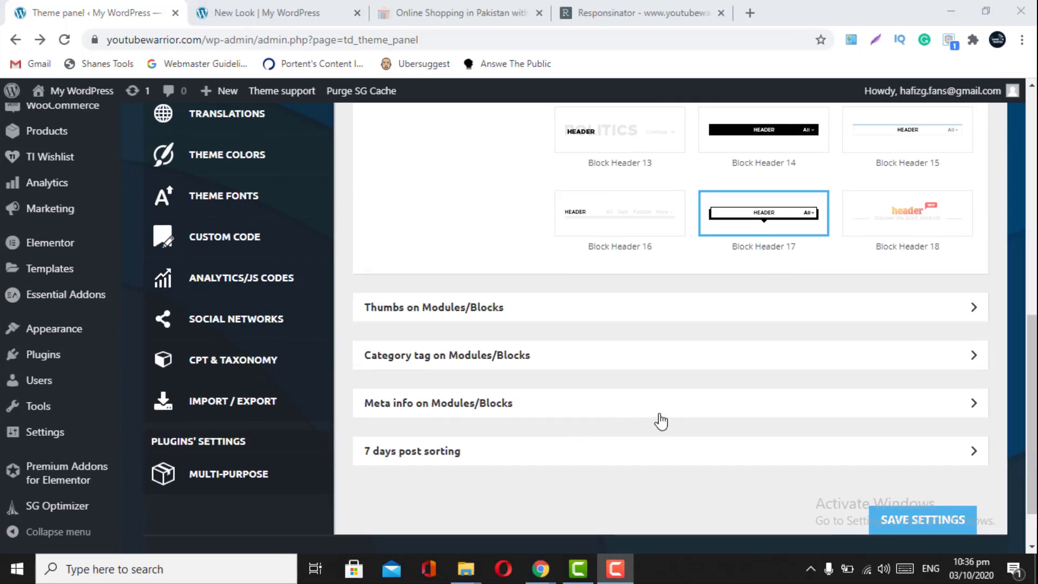
{"action": "left_click", "coordinate": [661, 422]}
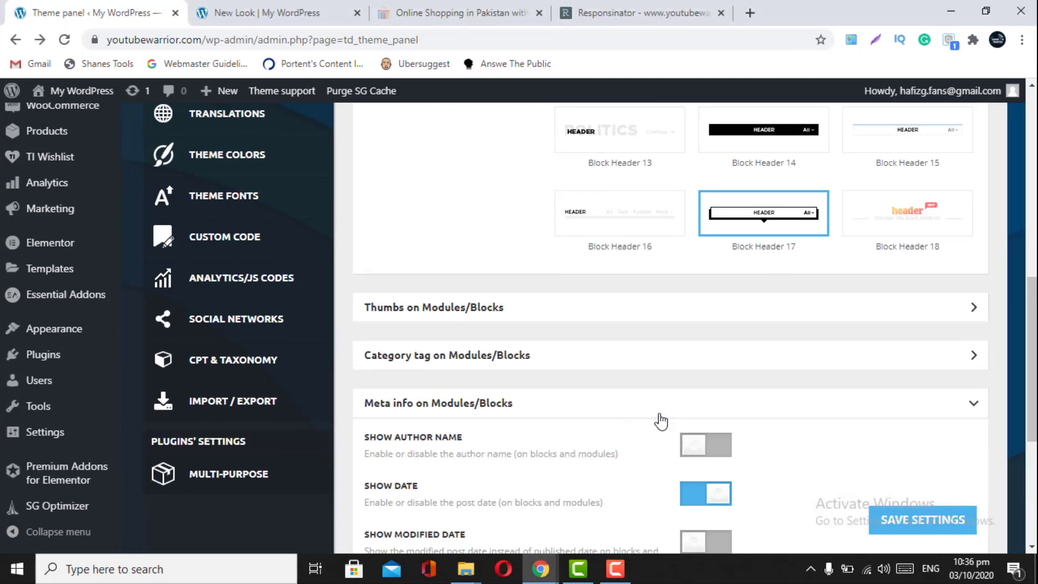
{"action": "left_click", "coordinate": [951, 410]}
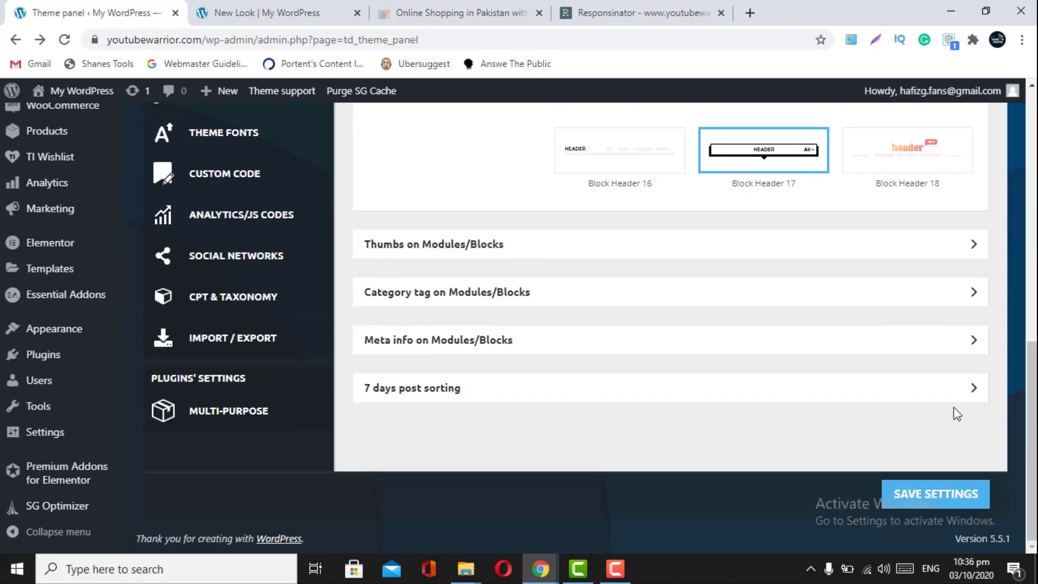
{"action": "left_click", "coordinate": [969, 396]}
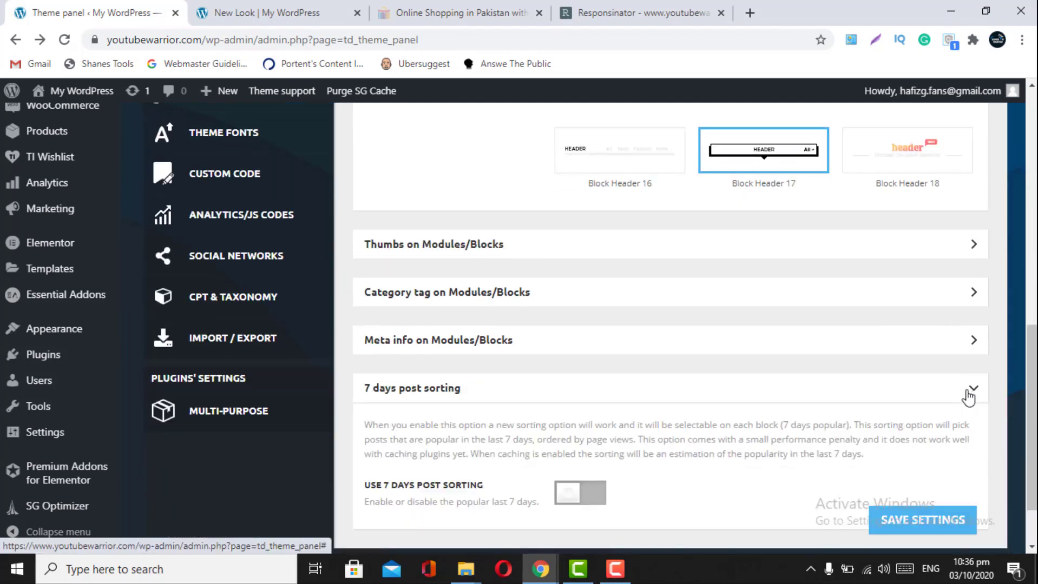
{"action": "left_click", "coordinate": [969, 394]}
- In Meta info on Modules/Blocks, leave author name off and date on, then save
{"action": "left_click", "coordinate": [971, 342]}
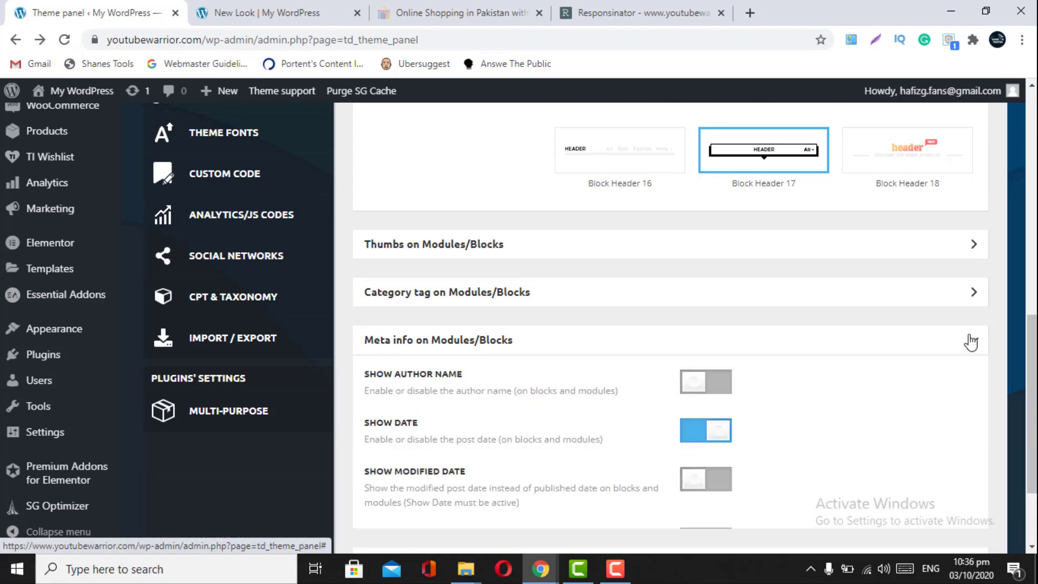
{"action": "scroll", "coordinate": [713, 422], "scroll_direction": "down", "scroll_amount": 2}
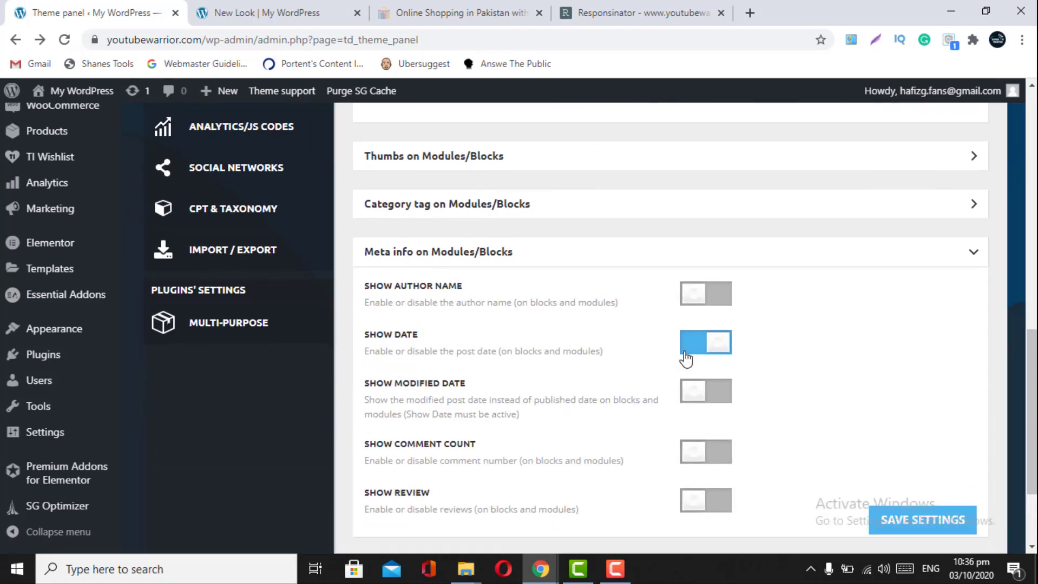
{"action": "left_click", "coordinate": [699, 301]}
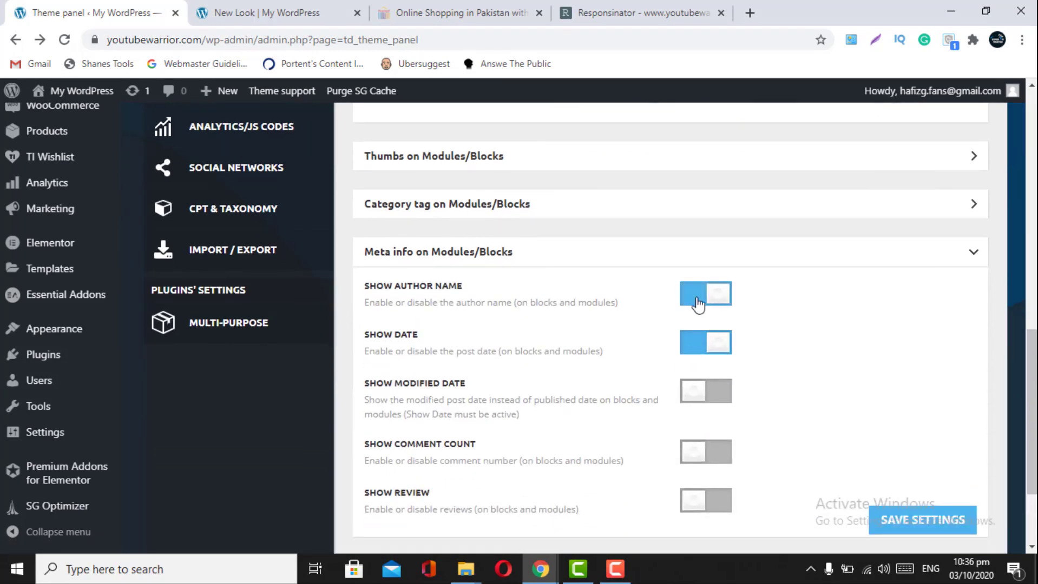
{"action": "left_click", "coordinate": [696, 303]}
{"action": "scroll", "coordinate": [695, 304], "scroll_direction": "down", "scroll_amount": 3}
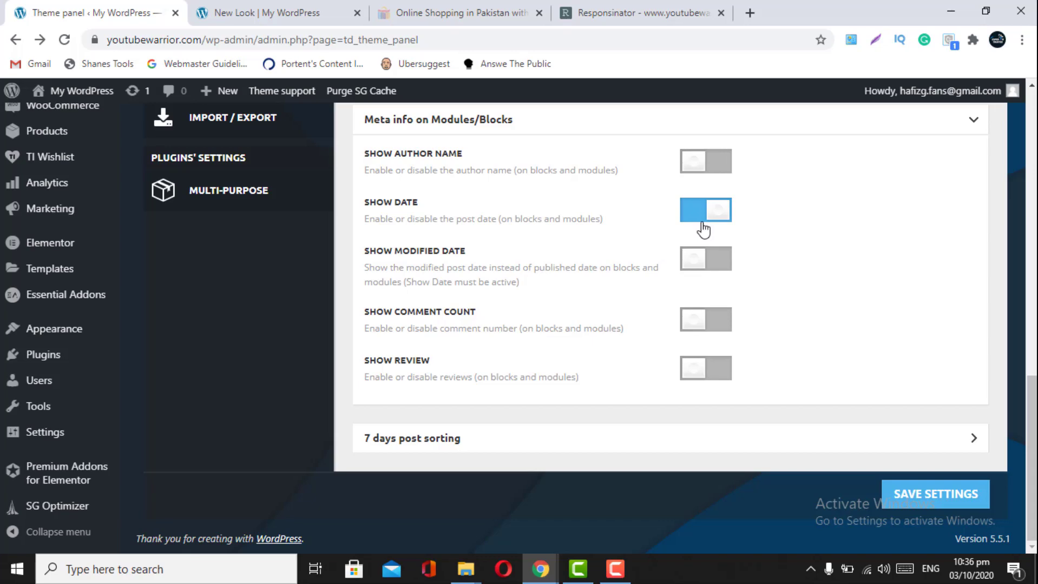
{"action": "scroll", "coordinate": [704, 230], "scroll_direction": "up", "scroll_amount": 1}
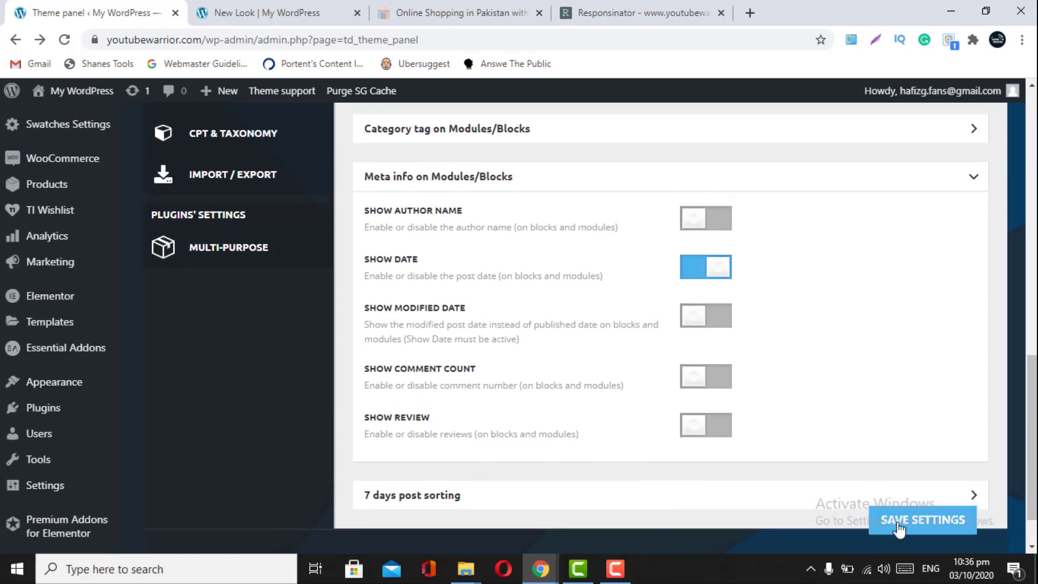
{"action": "left_click", "coordinate": [897, 524]}
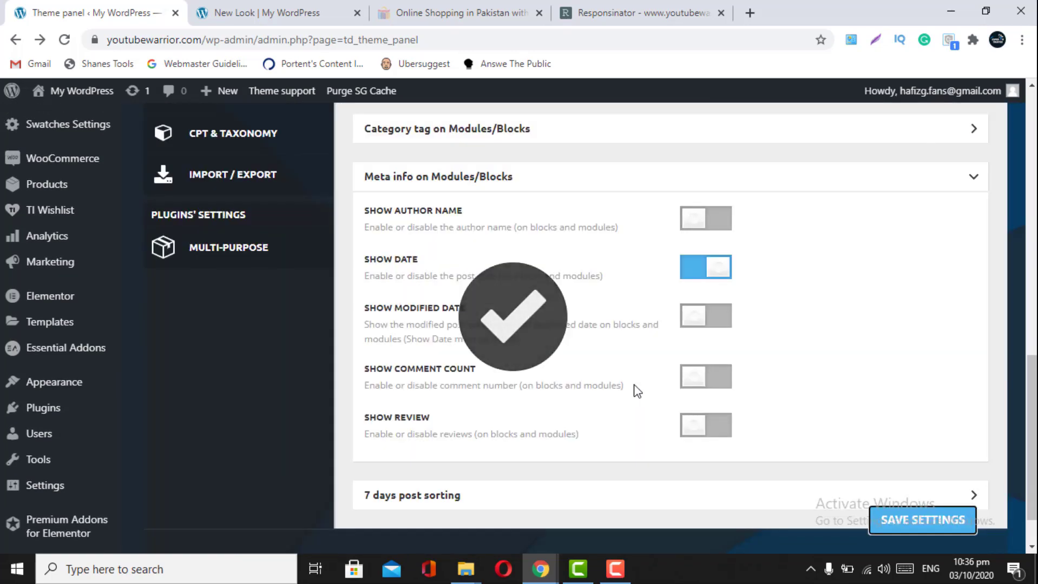
{"action": "scroll", "coordinate": [637, 391], "scroll_direction": "up", "scroll_amount": 6}
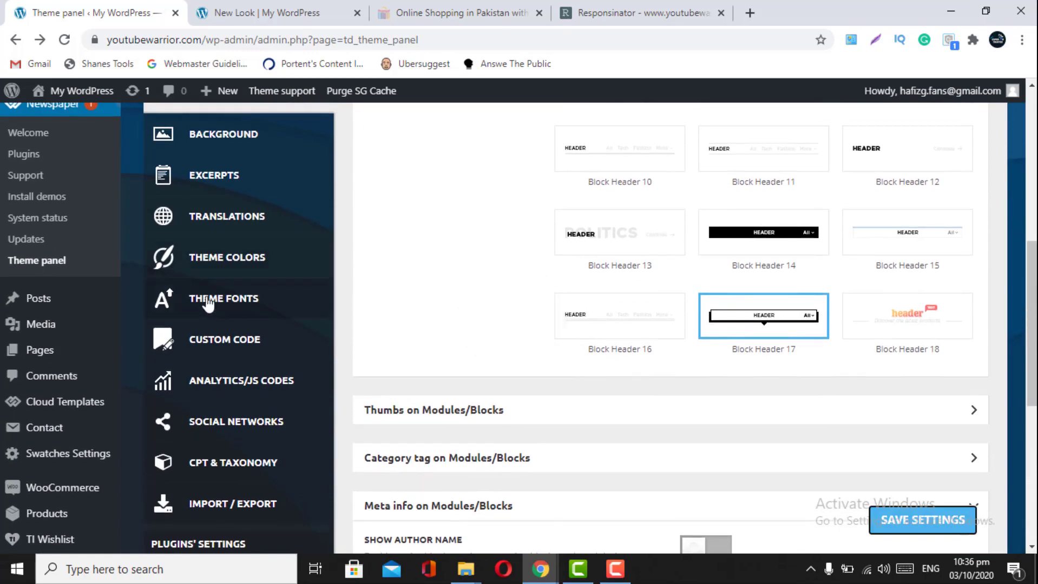
{"action": "scroll", "coordinate": [301, 282], "scroll_direction": "up", "scroll_amount": 4}
- In Background settings, remove the Mobile menu/search background image
{"action": "left_click", "coordinate": [222, 341]}
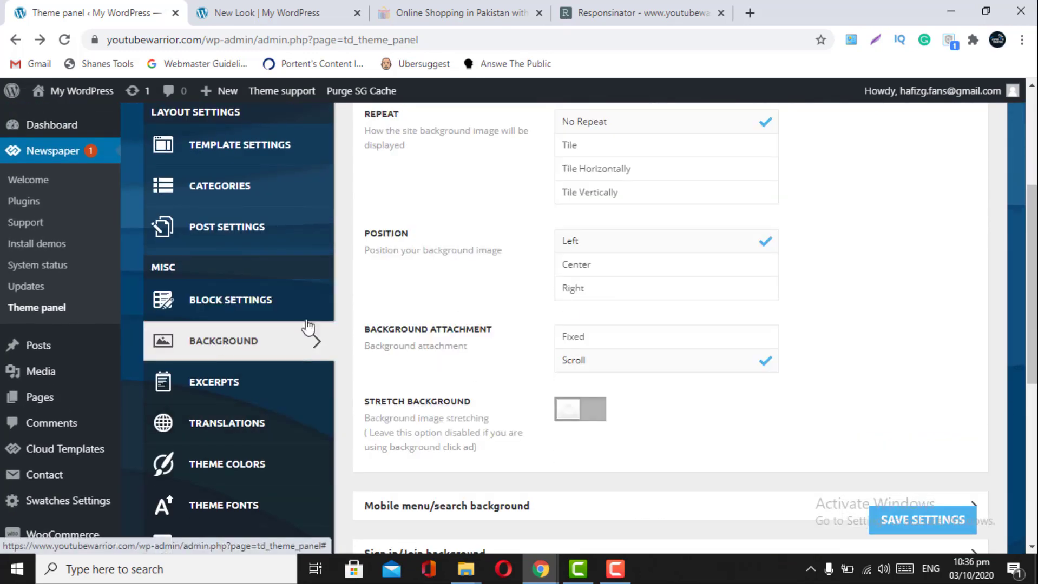
{"action": "scroll", "coordinate": [607, 308], "scroll_direction": "up", "scroll_amount": 4}
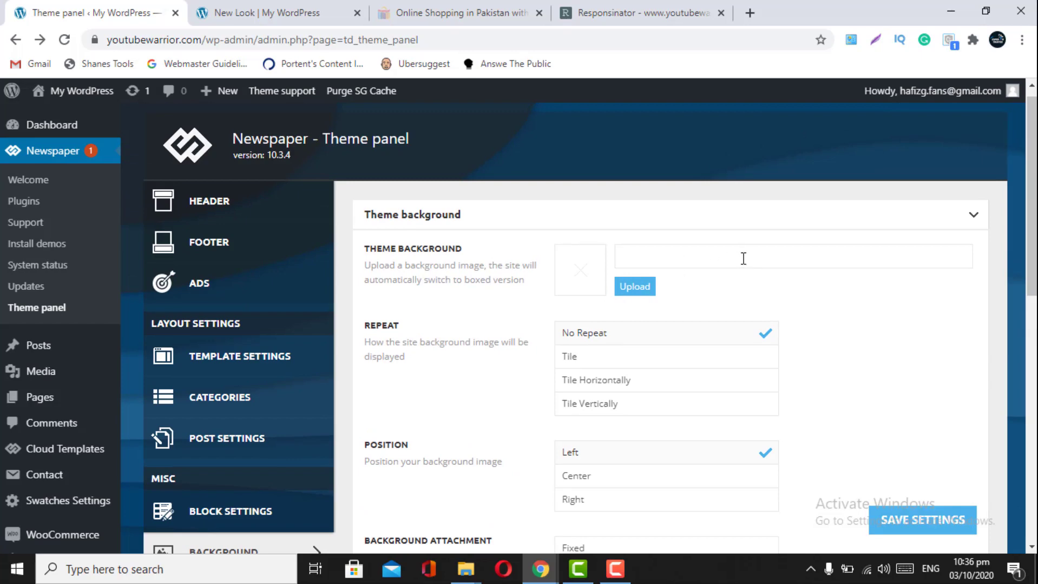
{"action": "scroll", "coordinate": [743, 259], "scroll_direction": "down", "scroll_amount": 5}
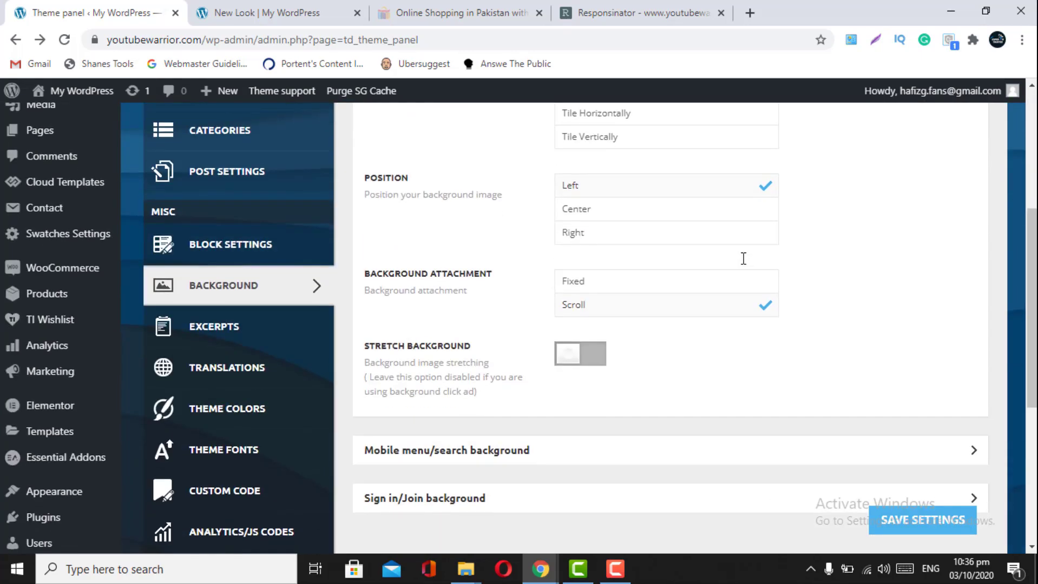
{"action": "scroll", "coordinate": [743, 258], "scroll_direction": "down", "scroll_amount": 3}
{"action": "left_click", "coordinate": [805, 298]}
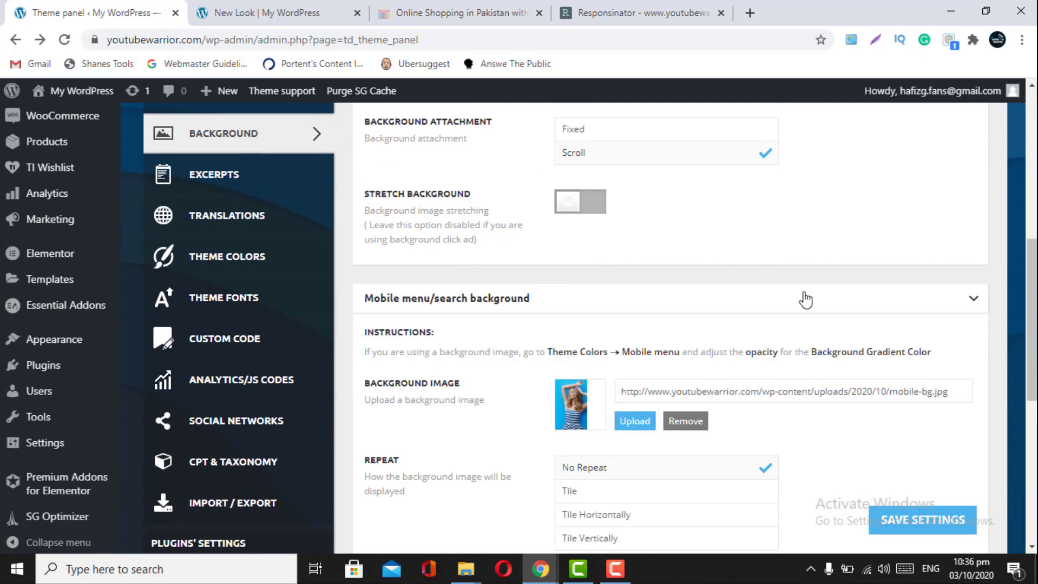
{"action": "left_click", "coordinate": [685, 421]}
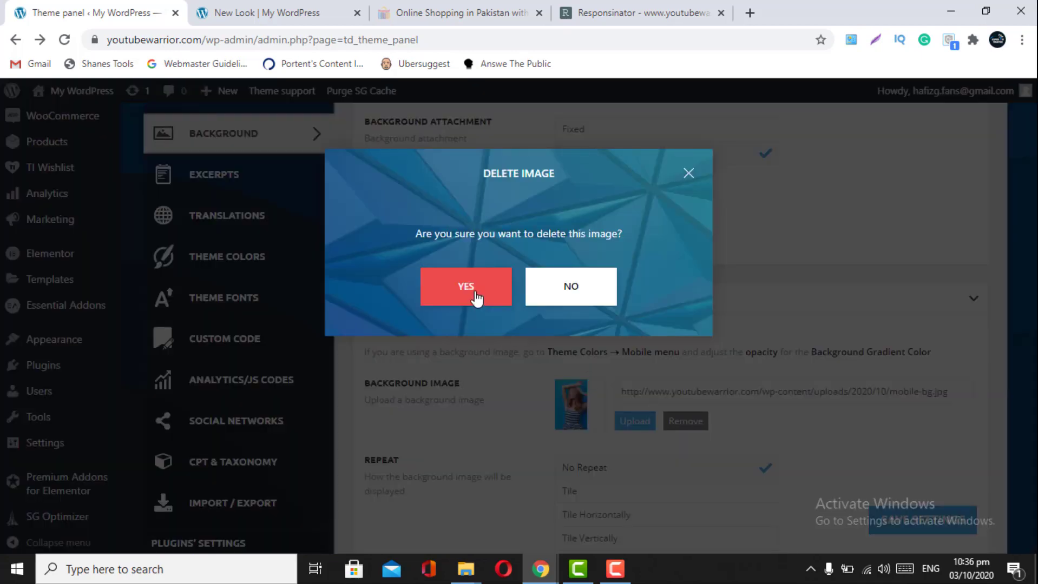
{"action": "left_click", "coordinate": [476, 297]}
- Remove the Sign in/Join background image and save the theme settings
{"action": "scroll", "coordinate": [476, 297], "scroll_direction": "down", "scroll_amount": 3}
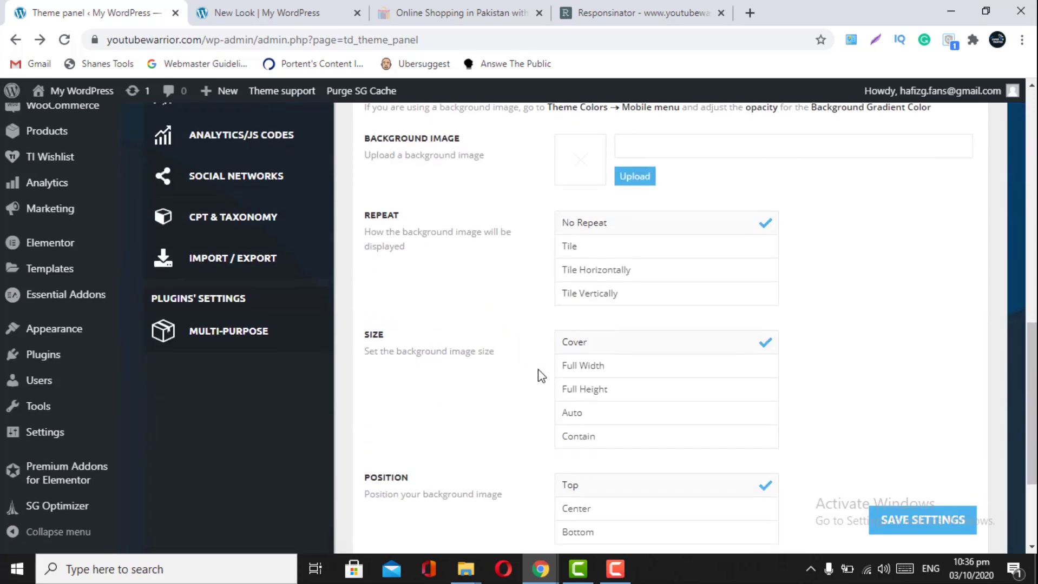
{"action": "scroll", "coordinate": [539, 371], "scroll_direction": "down", "scroll_amount": 3}
{"action": "left_click", "coordinate": [596, 439]}
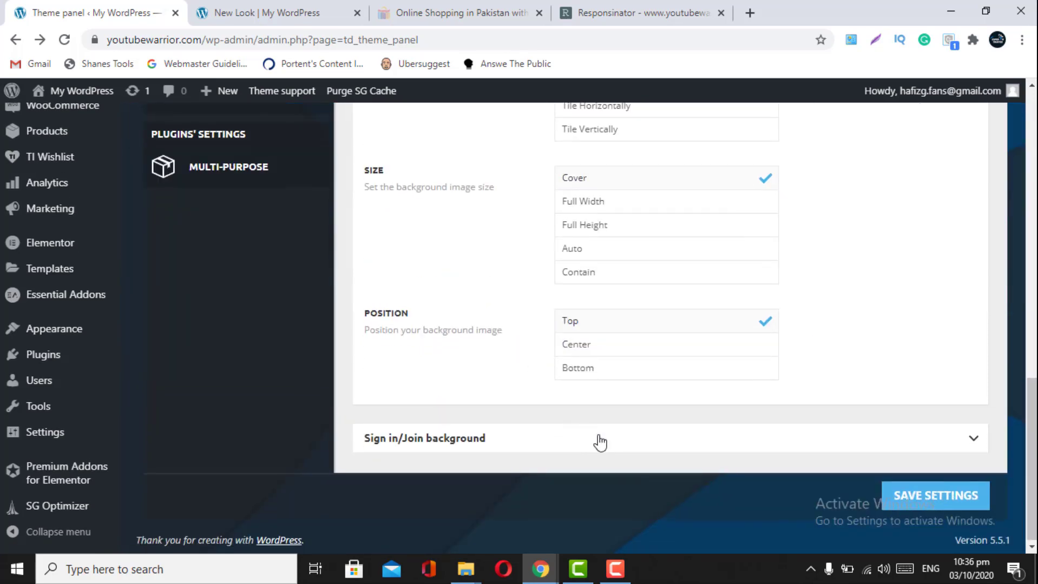
{"action": "scroll", "coordinate": [598, 440], "scroll_direction": "down", "scroll_amount": 4}
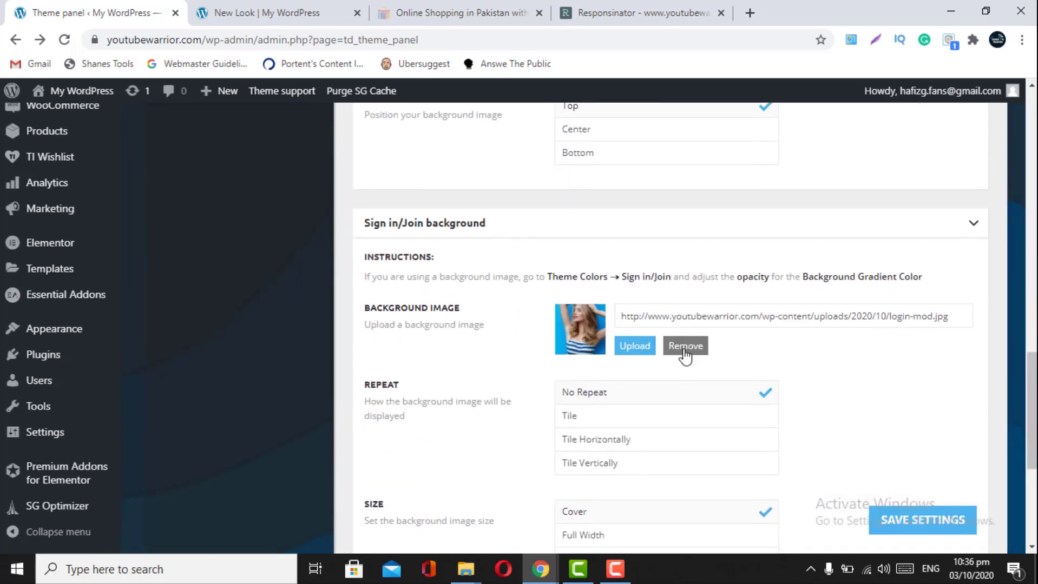
{"action": "left_click", "coordinate": [669, 347]}
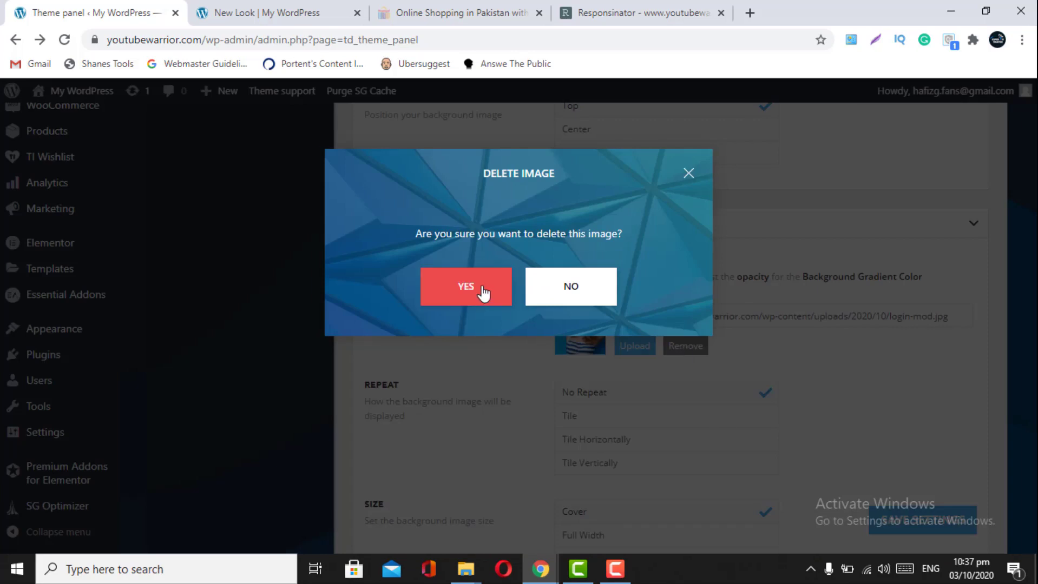
{"action": "left_click", "coordinate": [482, 290]}
{"action": "scroll", "coordinate": [736, 460], "scroll_direction": "down", "scroll_amount": 3}
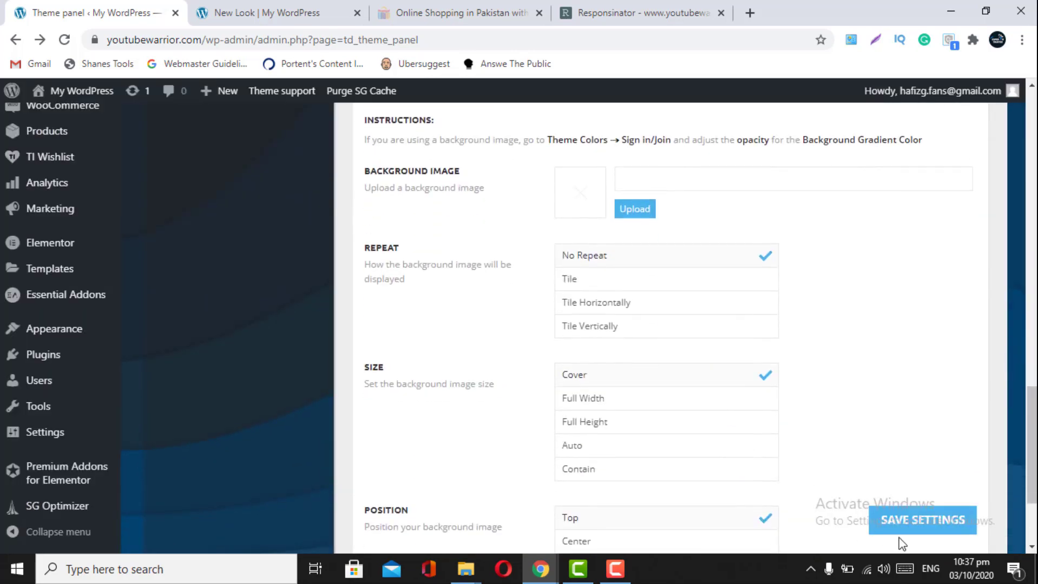
{"action": "left_click", "coordinate": [900, 523]}
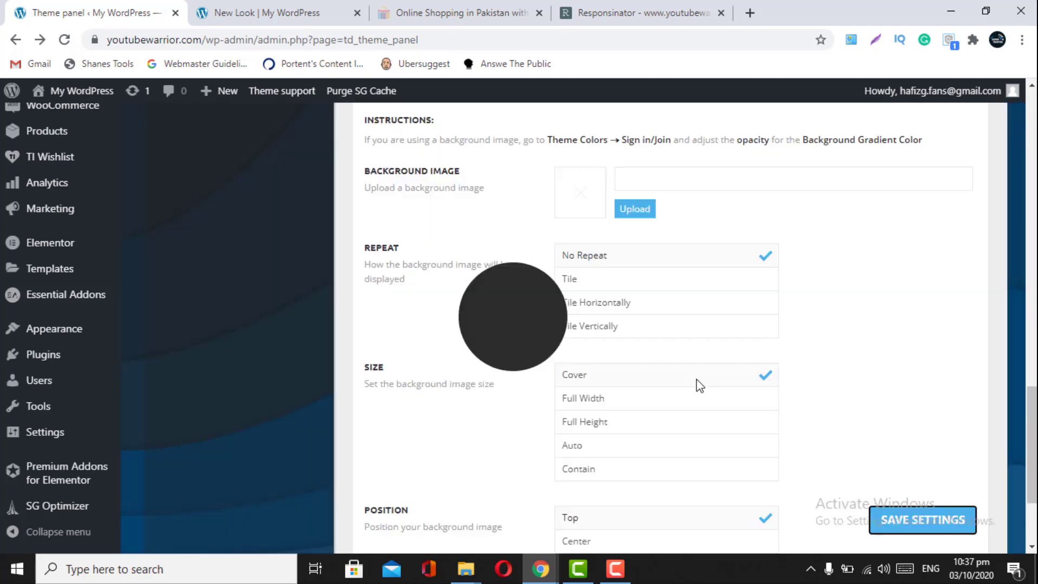
{"action": "scroll", "coordinate": [424, 299], "scroll_direction": "up", "scroll_amount": 5}
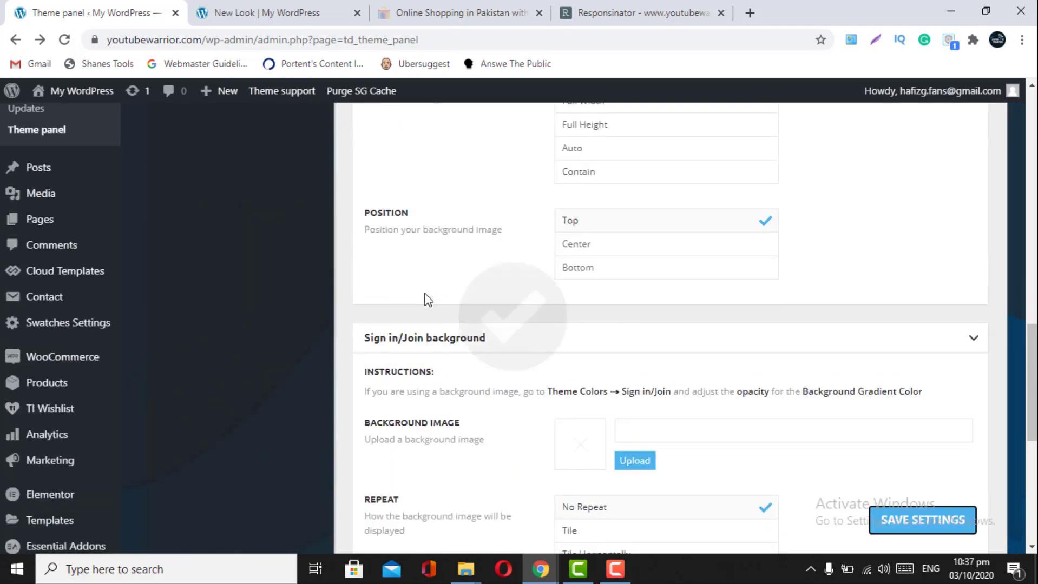
{"action": "scroll", "coordinate": [425, 299], "scroll_direction": "up", "scroll_amount": 12}
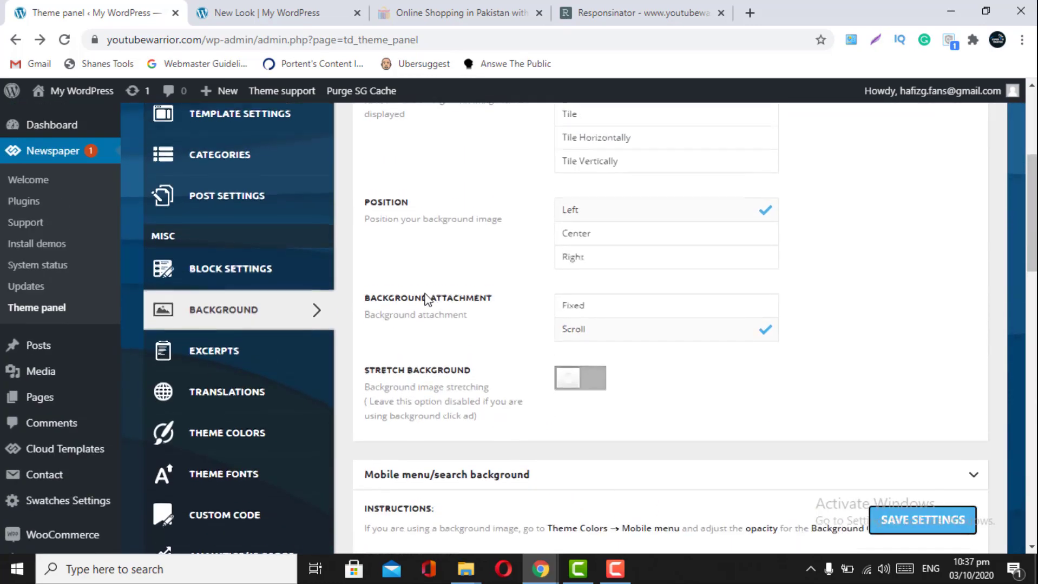
- Review Excerpts and Translations, including the 'Load an available translation' option, then go to Theme Colors
{"action": "left_click", "coordinate": [245, 357]}
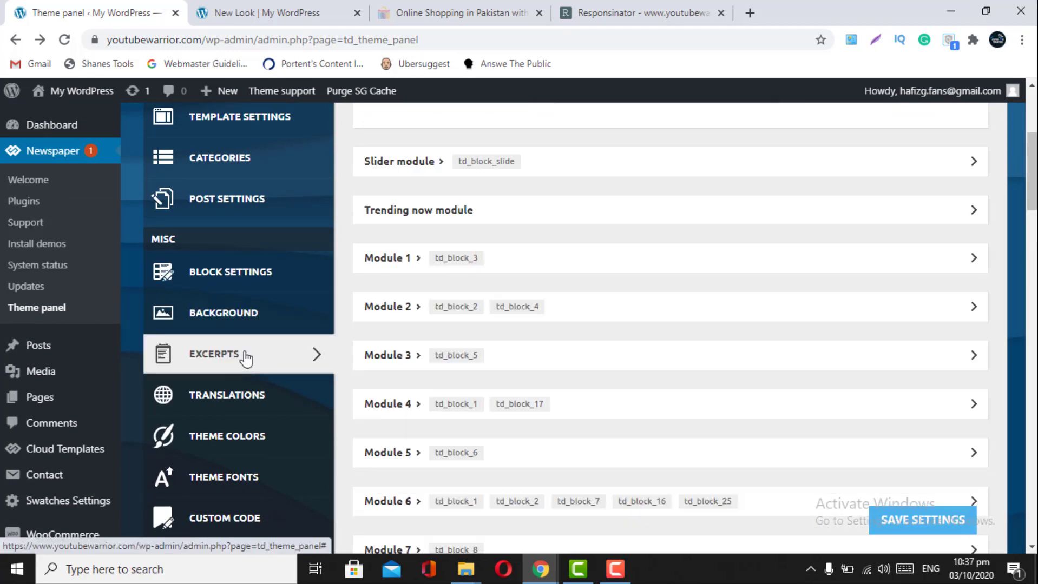
{"action": "left_click", "coordinate": [230, 402]}
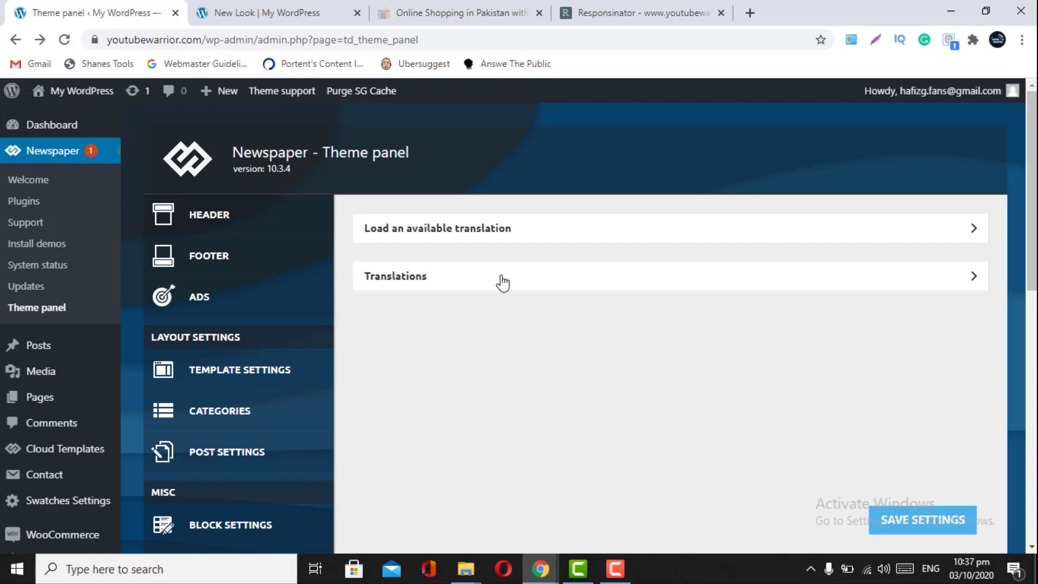
{"action": "scroll", "coordinate": [503, 282], "scroll_direction": "down", "scroll_amount": 2}
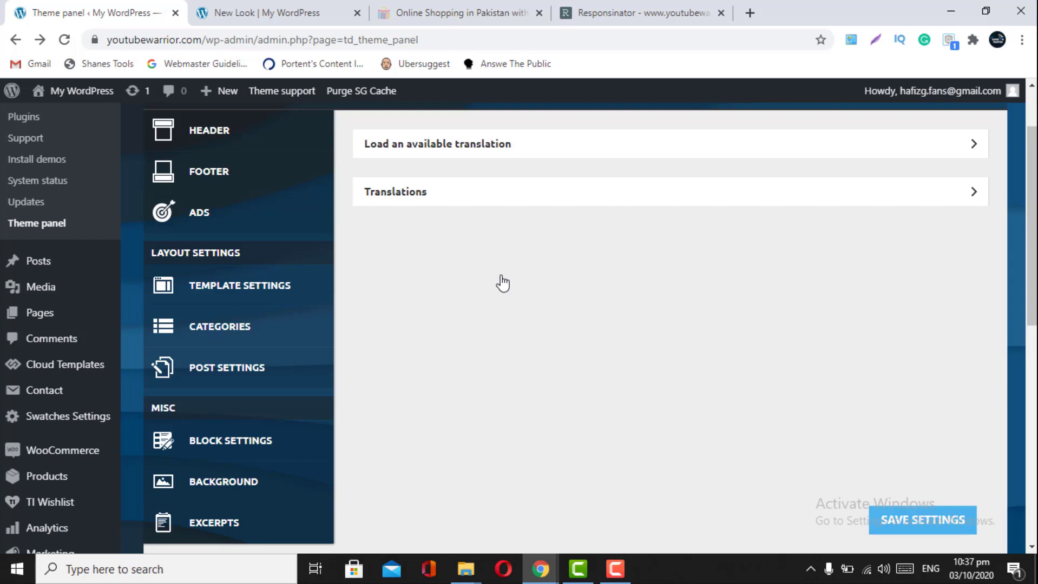
{"action": "left_click", "coordinate": [607, 148]}
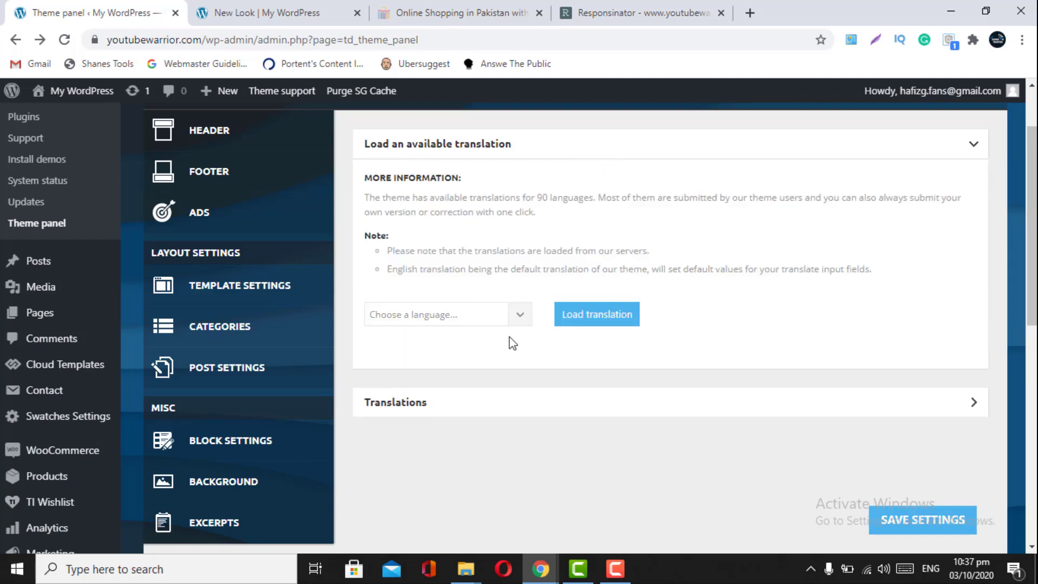
{"action": "left_click", "coordinate": [968, 145]}
{"action": "scroll", "coordinate": [523, 281], "scroll_direction": "down", "scroll_amount": 3}
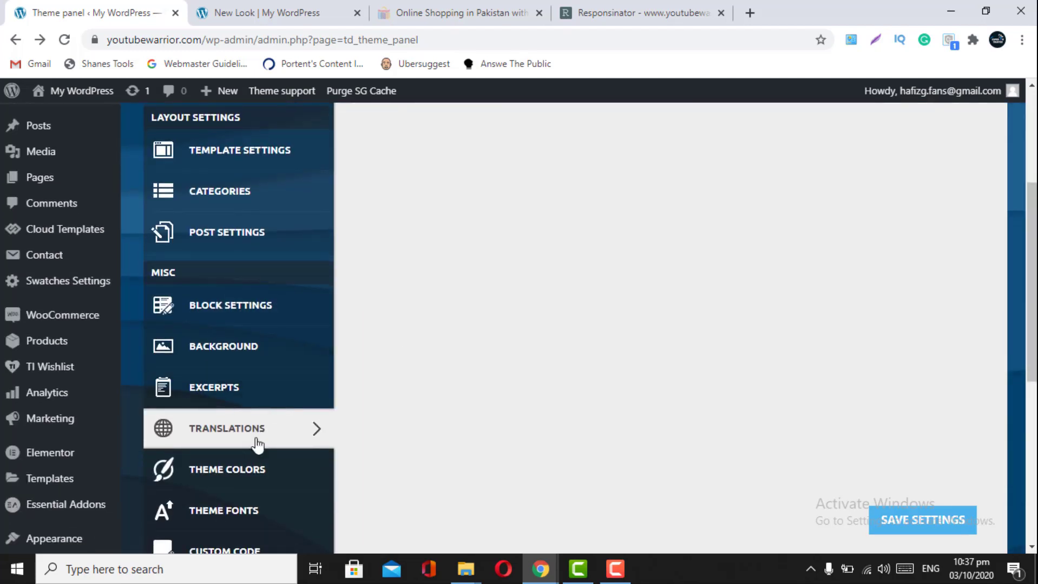
{"action": "scroll", "coordinate": [479, 230], "scroll_direction": "down", "scroll_amount": 2}
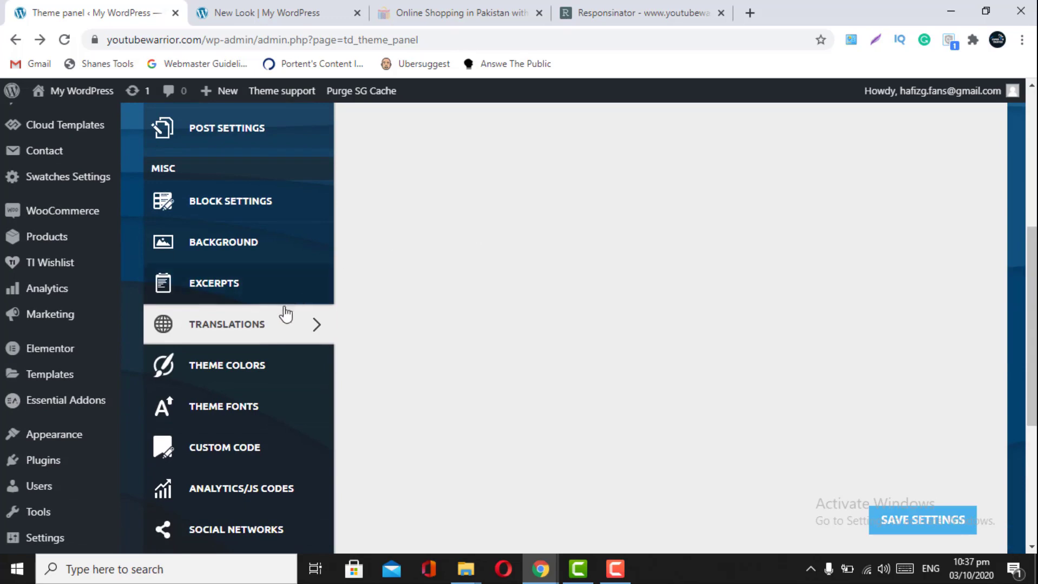
{"action": "left_click", "coordinate": [262, 351]}
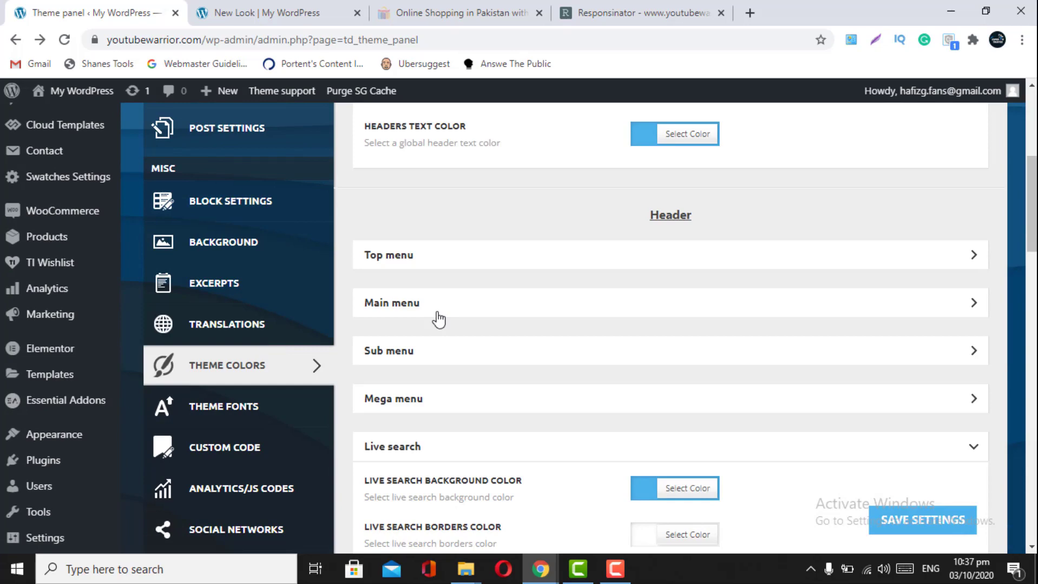
{"action": "scroll", "coordinate": [439, 320], "scroll_direction": "up", "scroll_amount": 6}
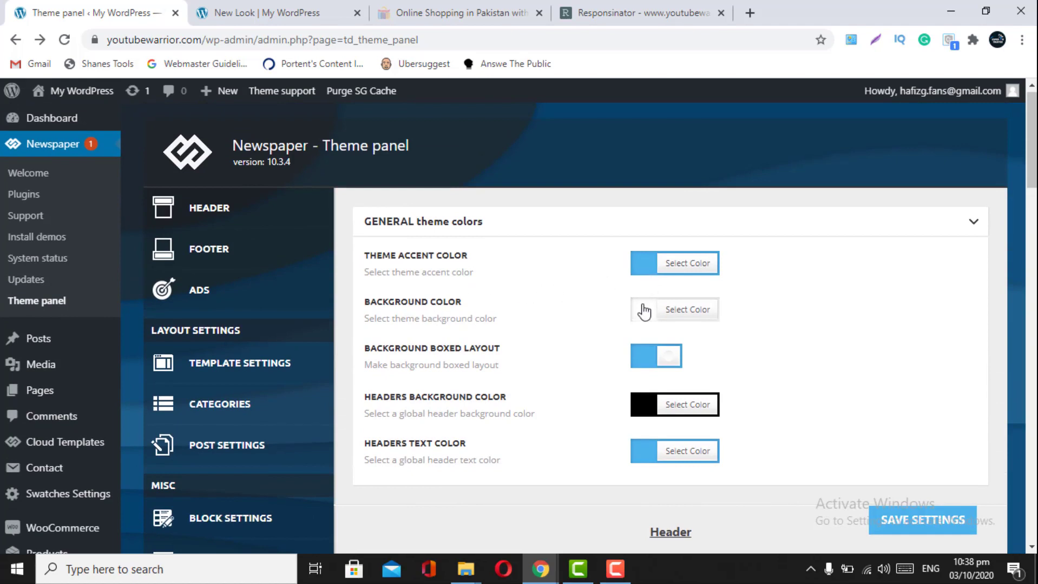
{"action": "left_click", "coordinate": [669, 268]}
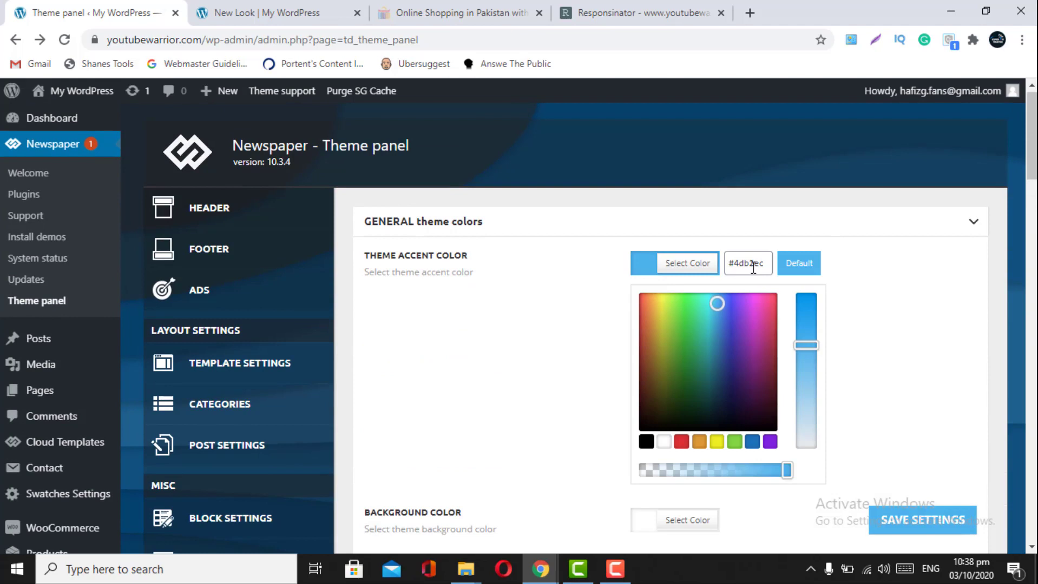
{"action": "left_click", "coordinate": [872, 286]}
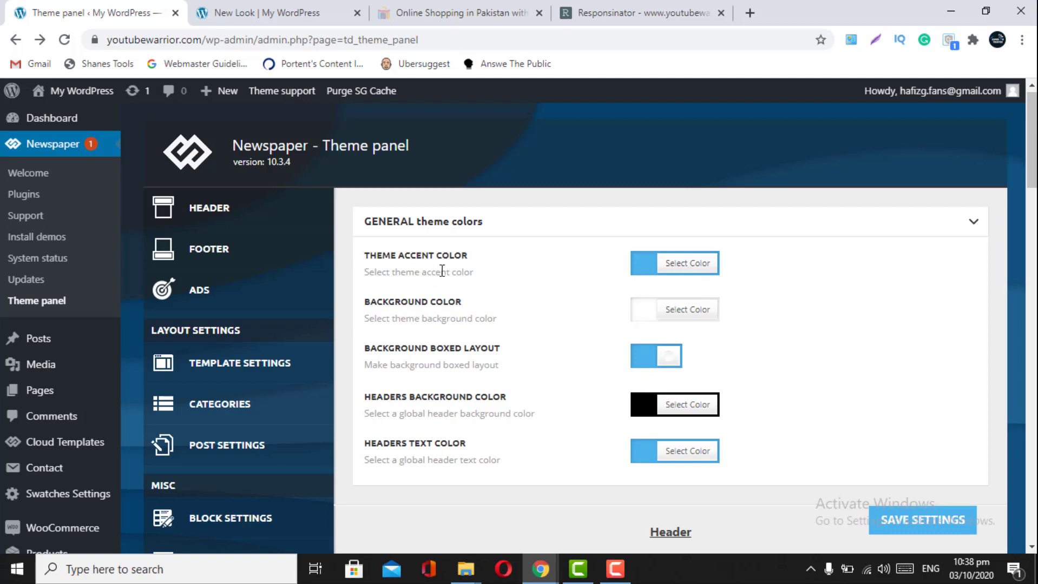
{"action": "scroll", "coordinate": [446, 273], "scroll_direction": "down", "scroll_amount": 1}
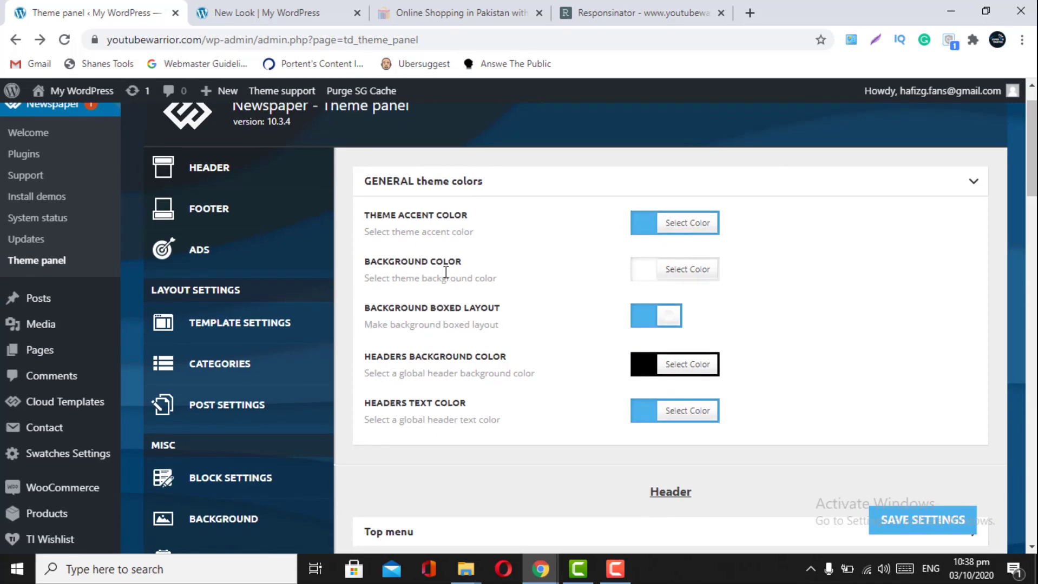
{"action": "scroll", "coordinate": [446, 273], "scroll_direction": "down", "scroll_amount": 5}
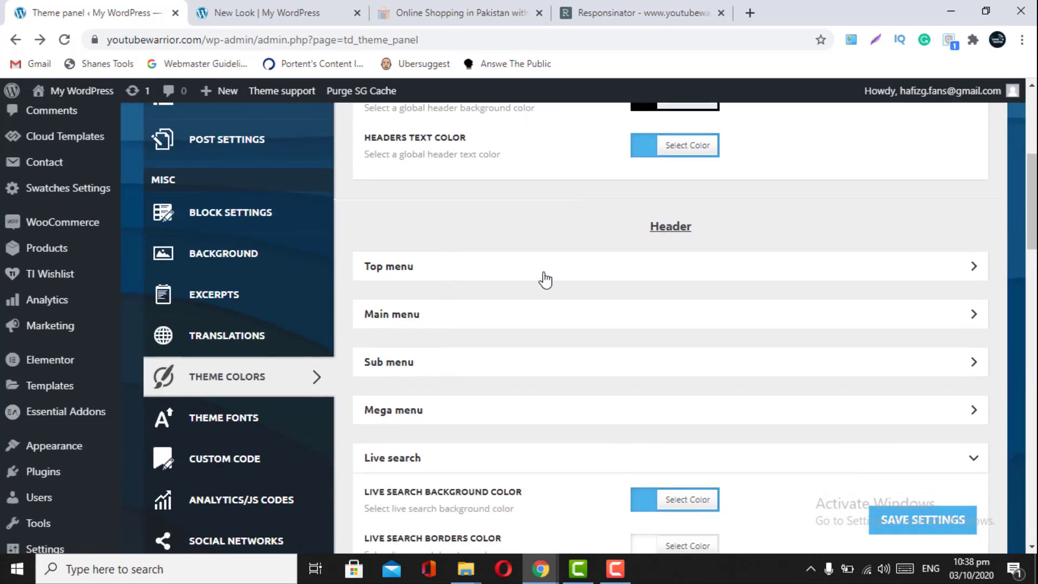
{"action": "left_click", "coordinate": [546, 278]}
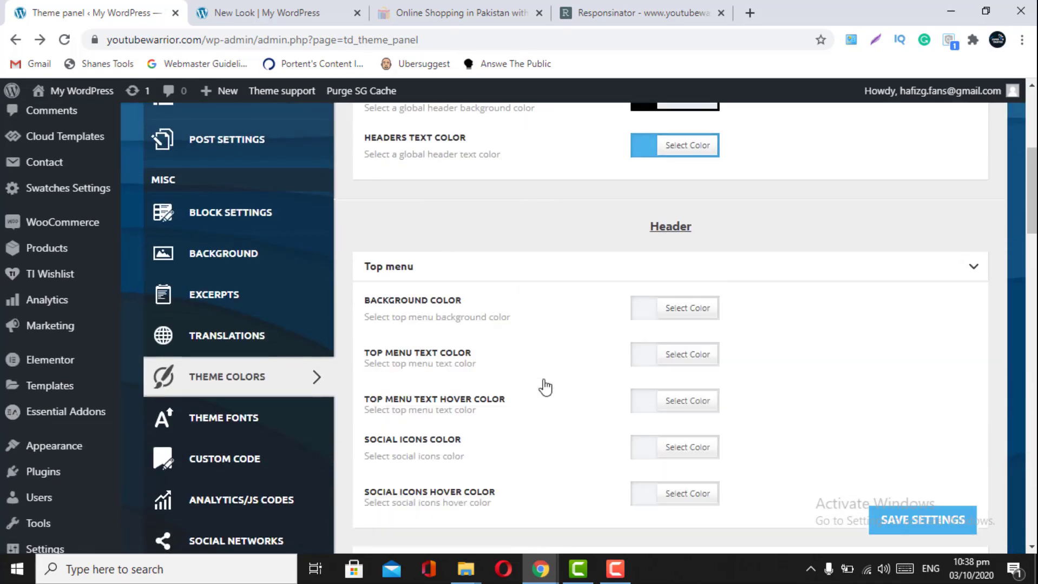
{"action": "scroll", "coordinate": [395, 476], "scroll_direction": "down", "scroll_amount": 3}
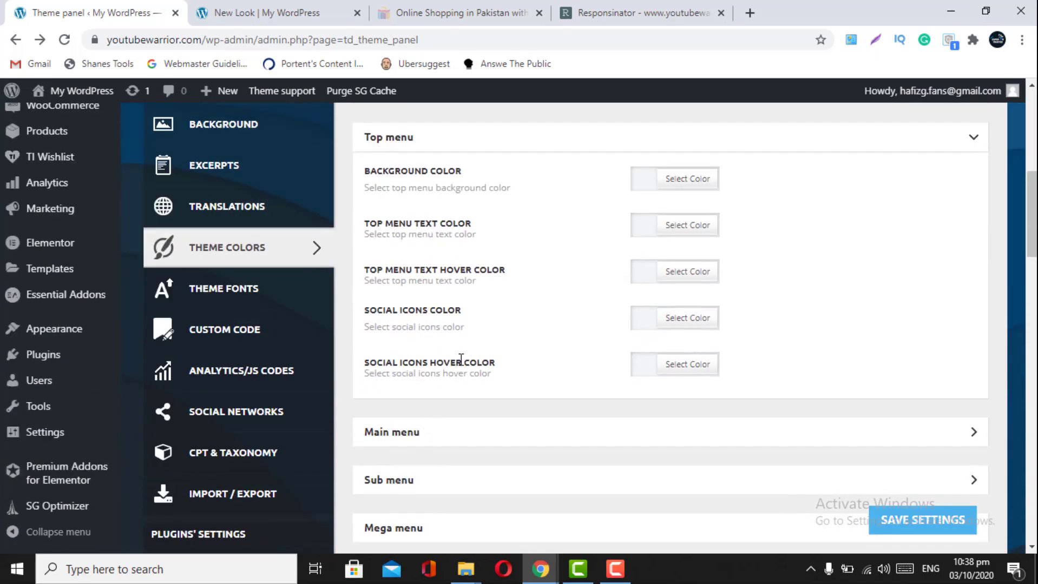
{"action": "scroll", "coordinate": [460, 359], "scroll_direction": "up", "scroll_amount": 2}
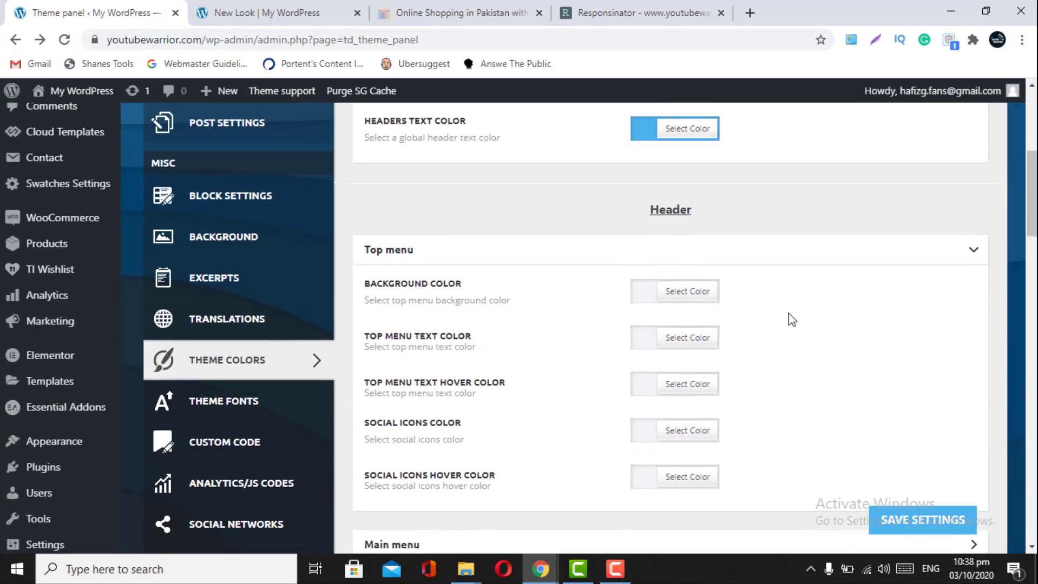
{"action": "left_click", "coordinate": [947, 264]}
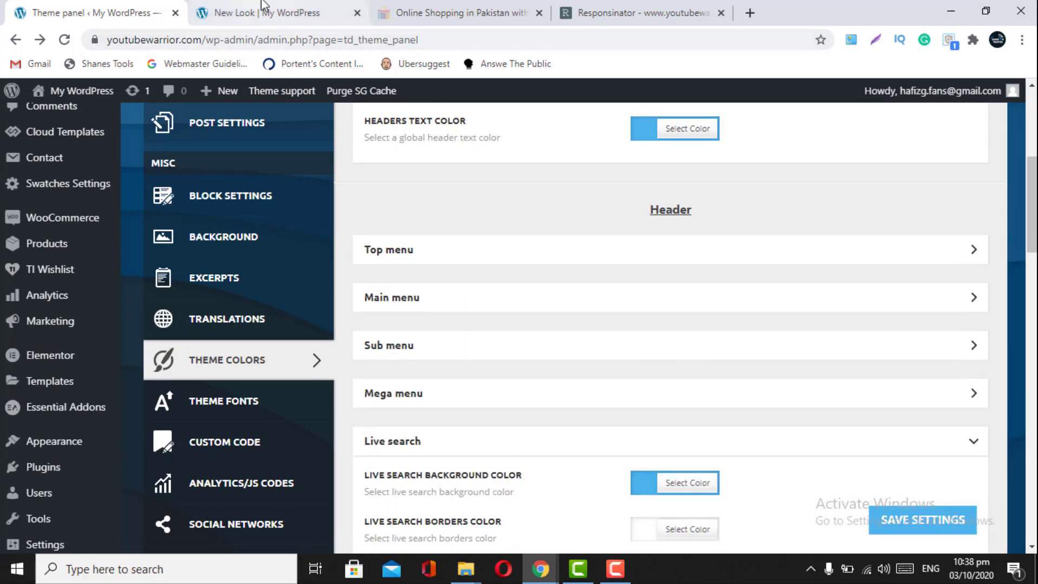
{"action": "left_click", "coordinate": [266, 12]}
{"action": "mouse_move", "coordinate": [265, 221]}
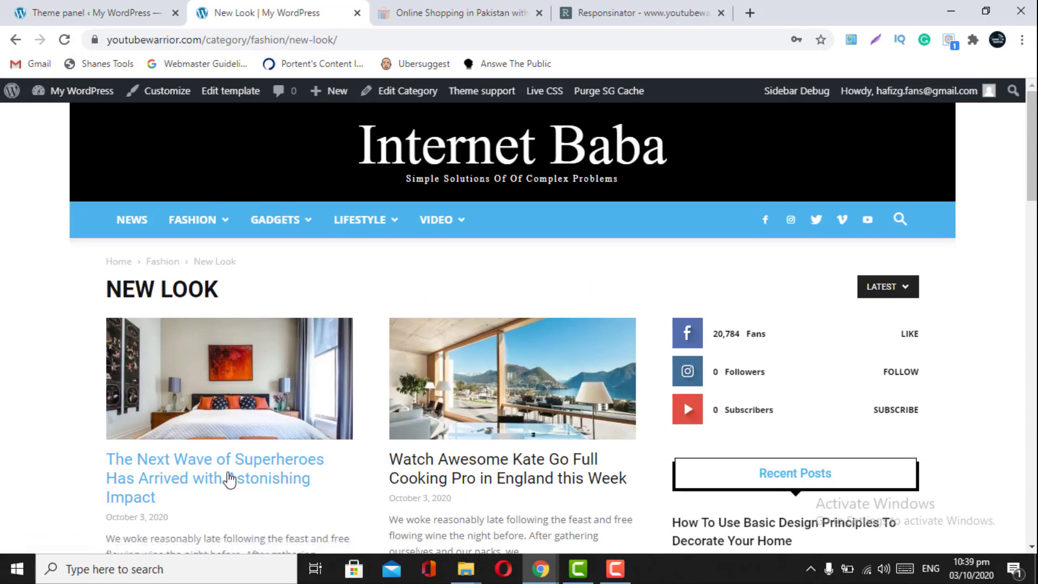
{"action": "mouse_move", "coordinate": [224, 233]}
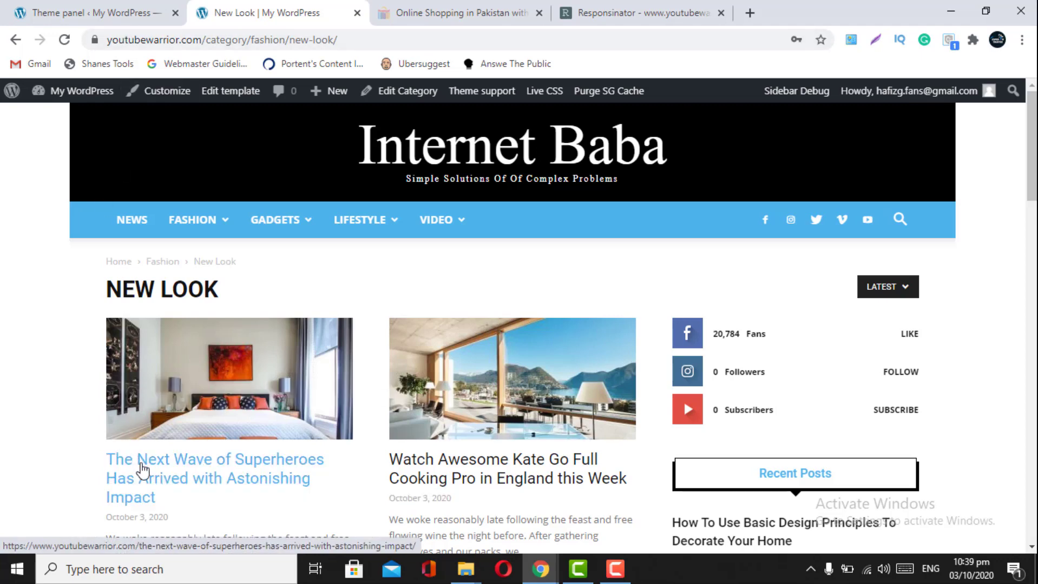
{"action": "left_click", "coordinate": [105, 8]}
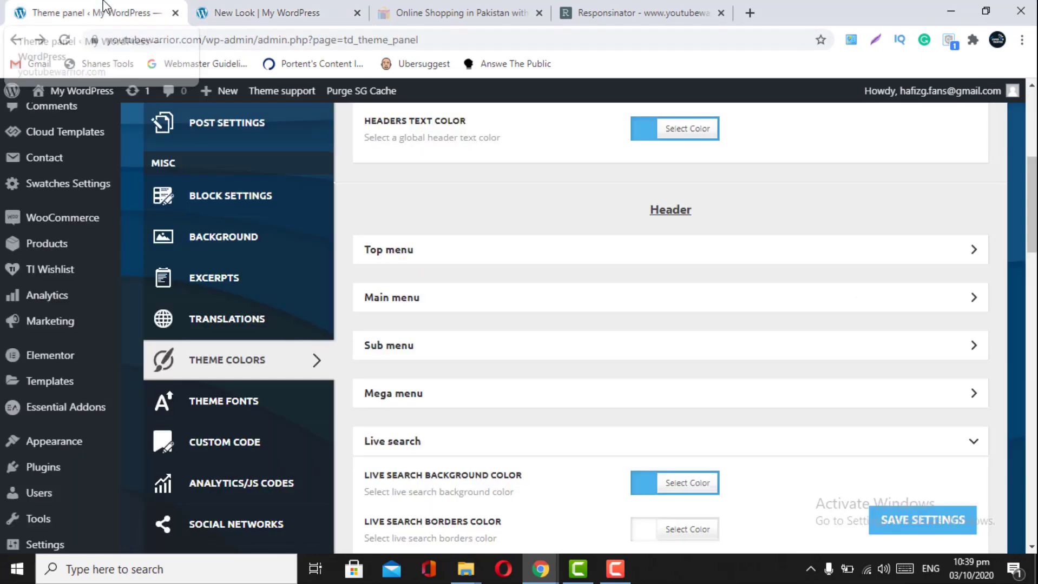
{"action": "left_click", "coordinate": [257, 13]}
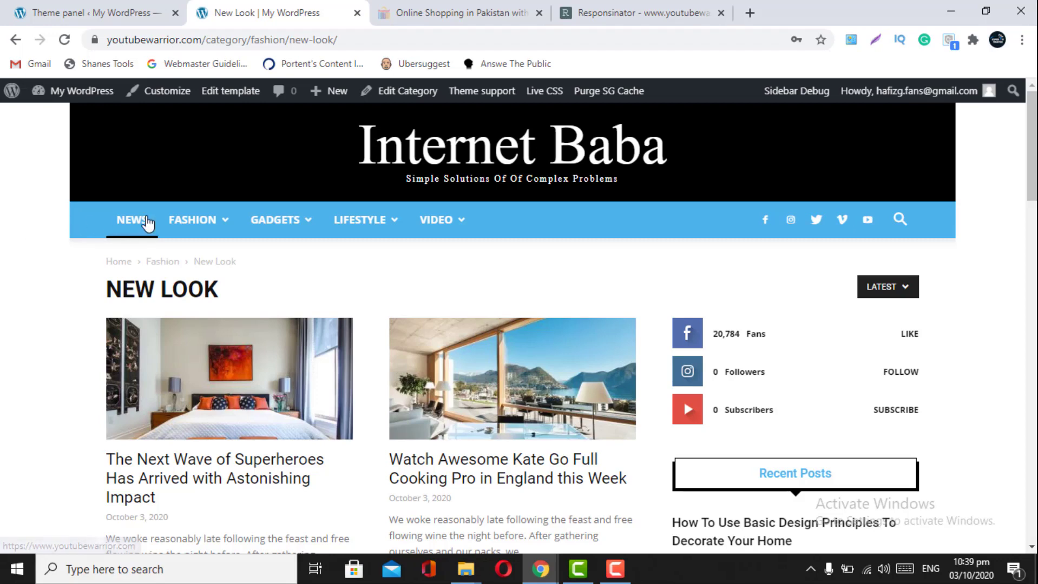
{"action": "mouse_move", "coordinate": [368, 223]}
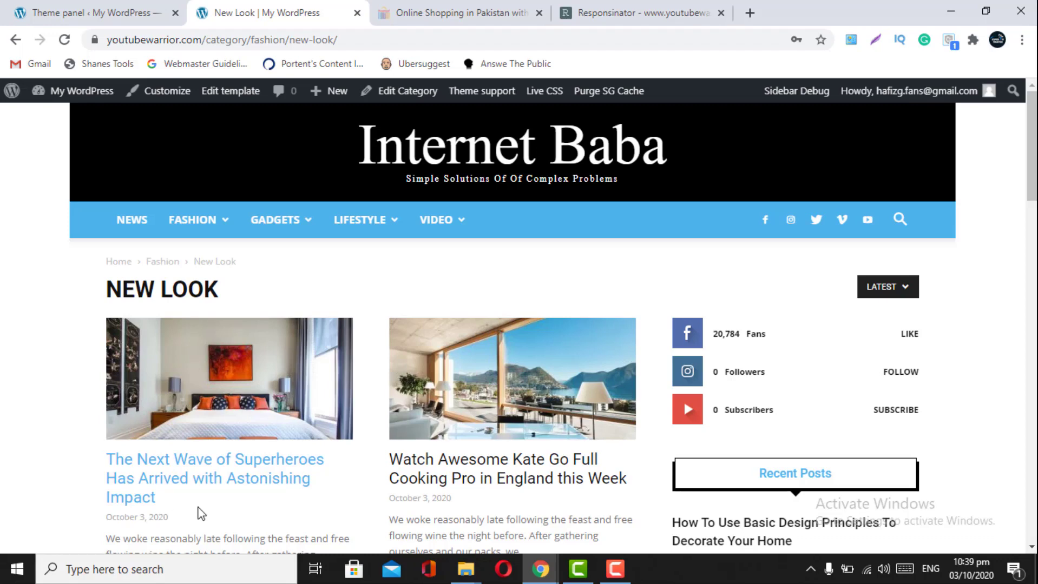
{"action": "mouse_move", "coordinate": [200, 226]}
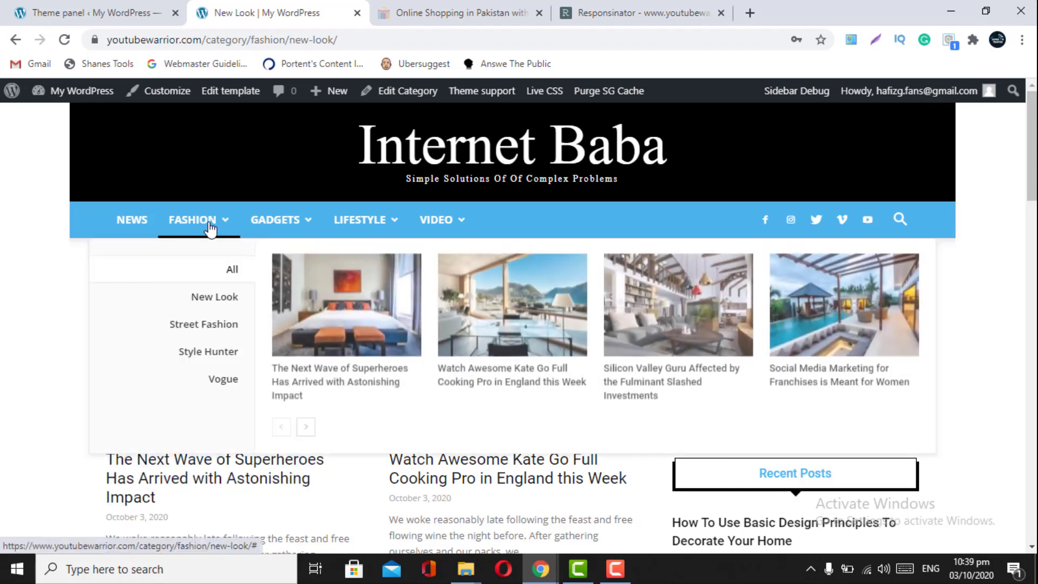
{"action": "mouse_move", "coordinate": [301, 227]}
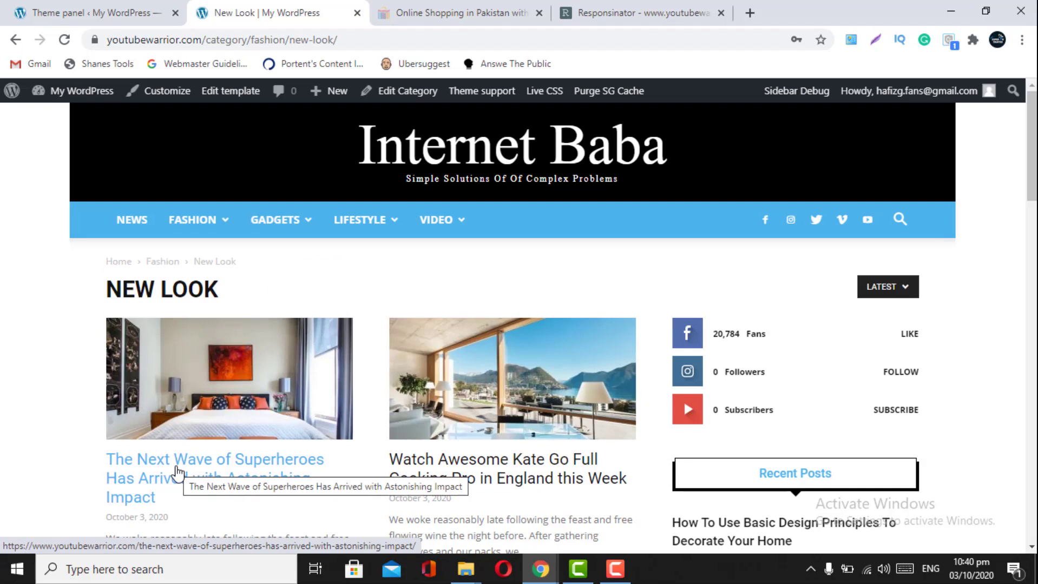
{"action": "left_click", "coordinate": [145, 7]}
{"action": "scroll", "coordinate": [334, 387], "scroll_direction": "up", "scroll_amount": 3}
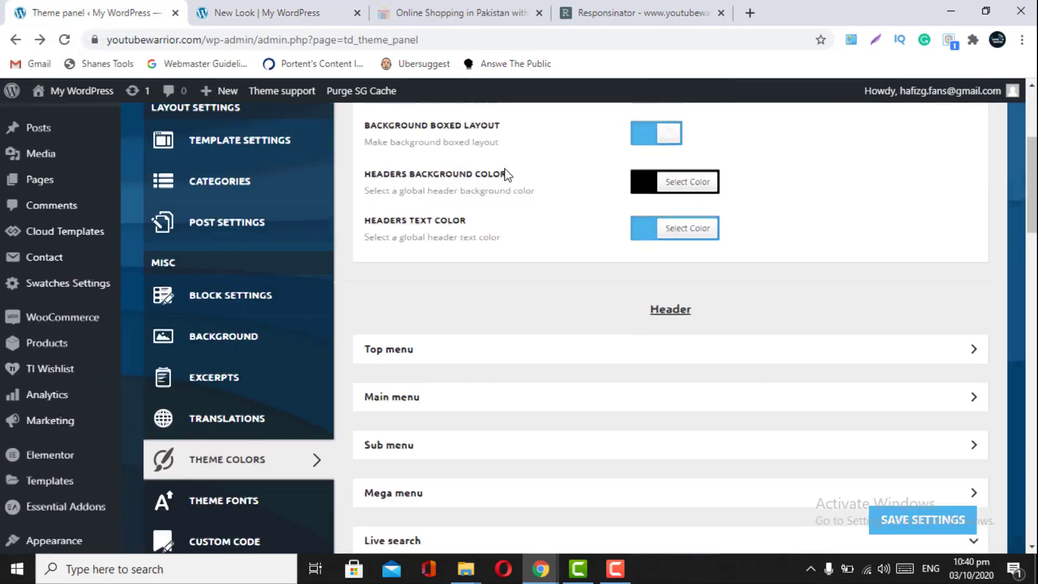
{"action": "scroll", "coordinate": [607, 285], "scroll_direction": "up", "scroll_amount": 3}
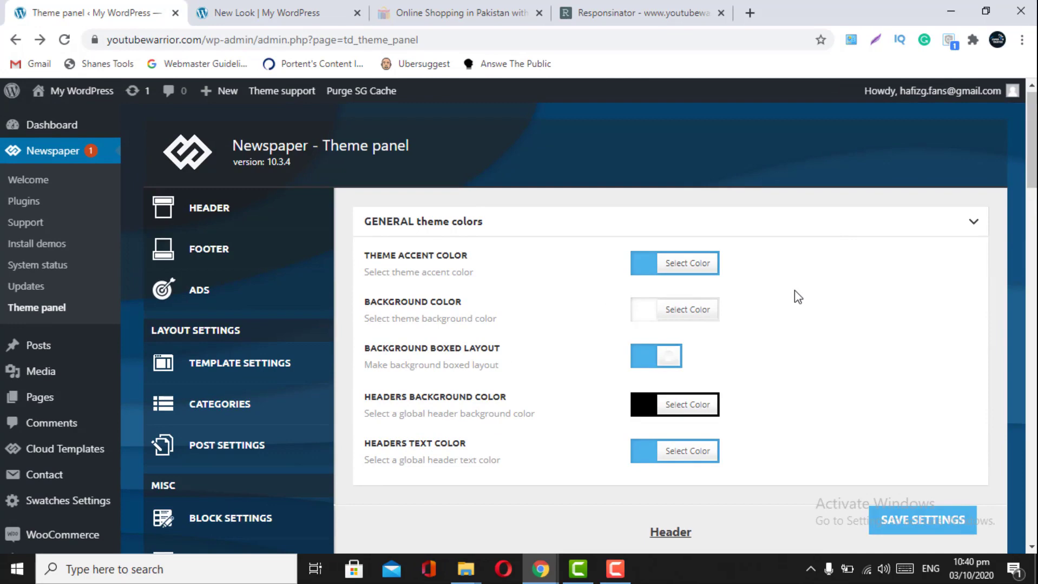
{"action": "left_click", "coordinate": [259, 4]}
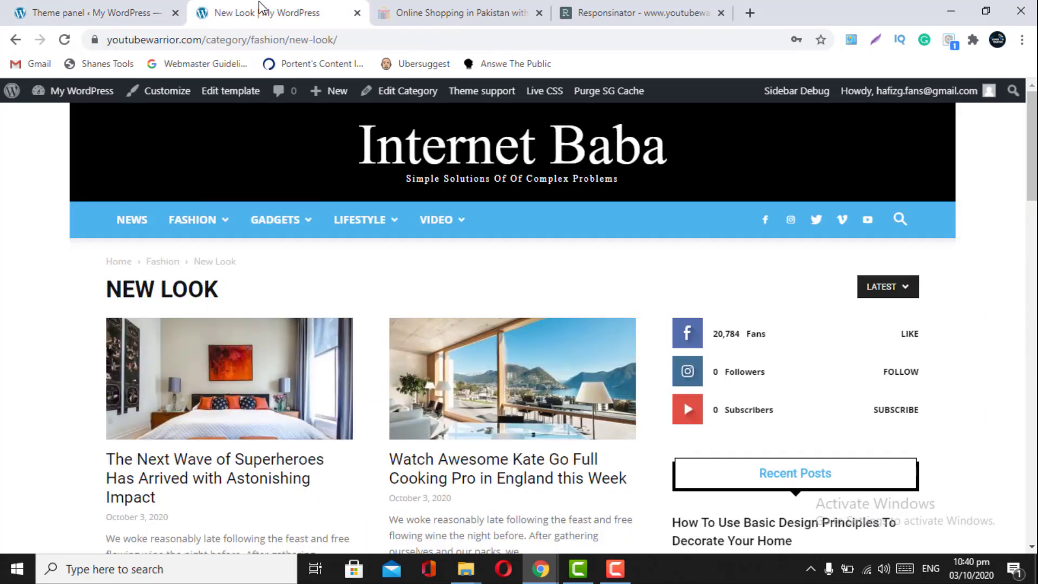
{"action": "mouse_move", "coordinate": [180, 341]}
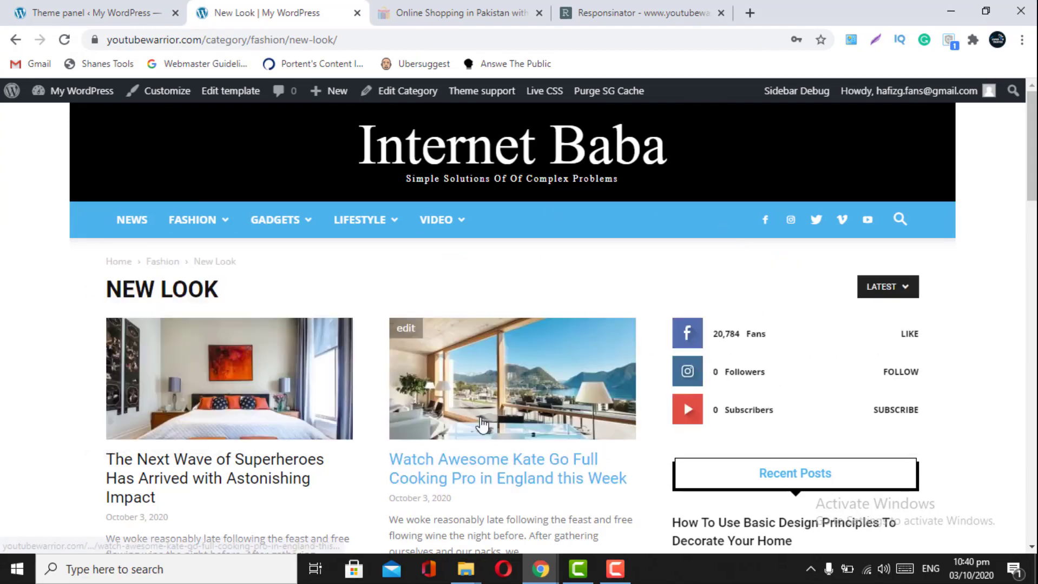
{"action": "scroll", "coordinate": [499, 448], "scroll_direction": "down", "scroll_amount": 5}
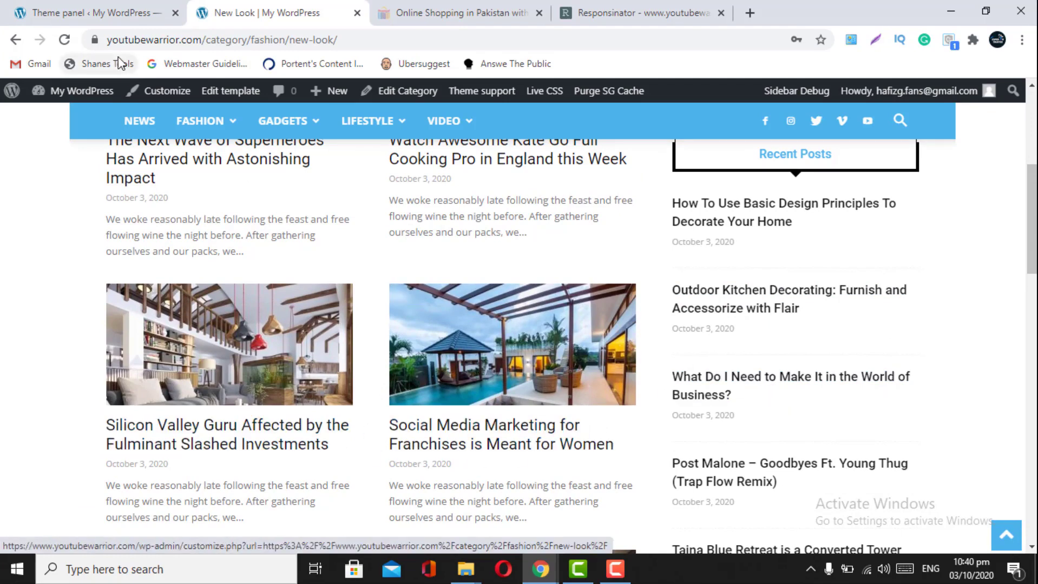
{"action": "left_click", "coordinate": [119, 12]}
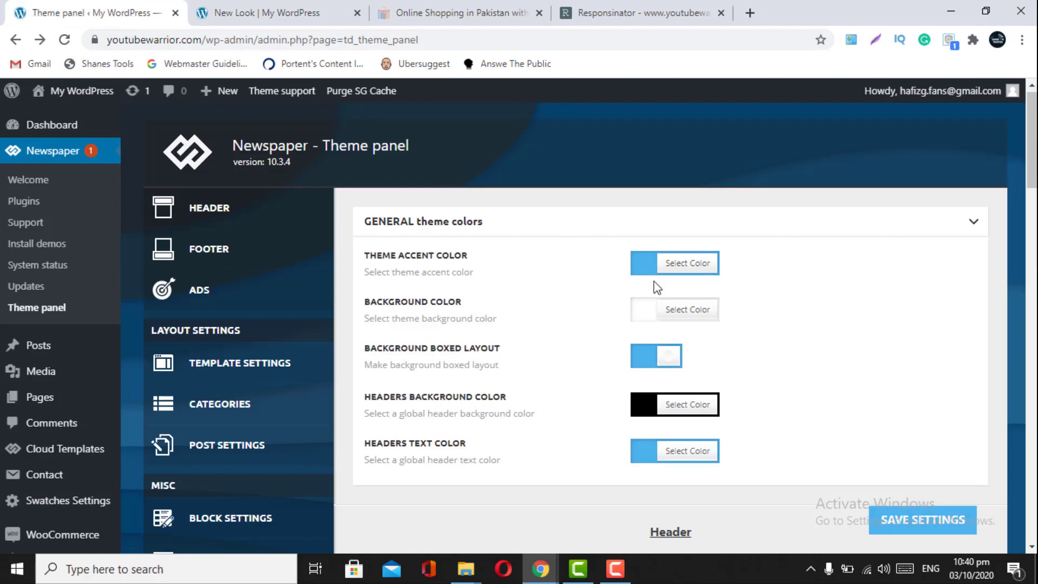
- Copy the #4db2ec Theme Accent Color hex value, save the settings, and view the New Look page
{"action": "left_click", "coordinate": [695, 263]}
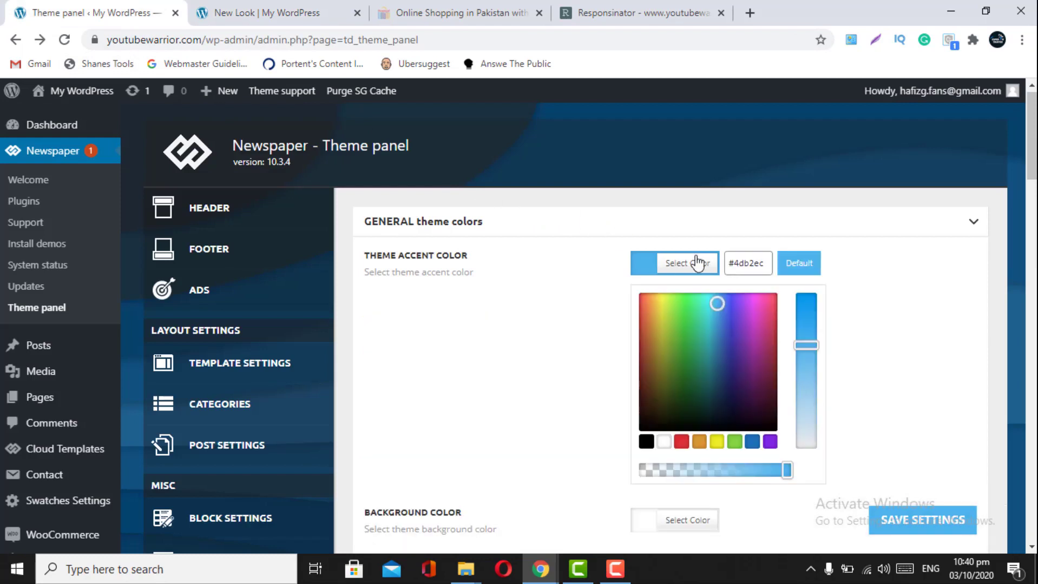
{"action": "left_click", "coordinate": [757, 263]}
{"action": "triple_click", "coordinate": [758, 263]}
{"action": "right_click", "coordinate": [758, 263]}
{"action": "left_click", "coordinate": [785, 321]}
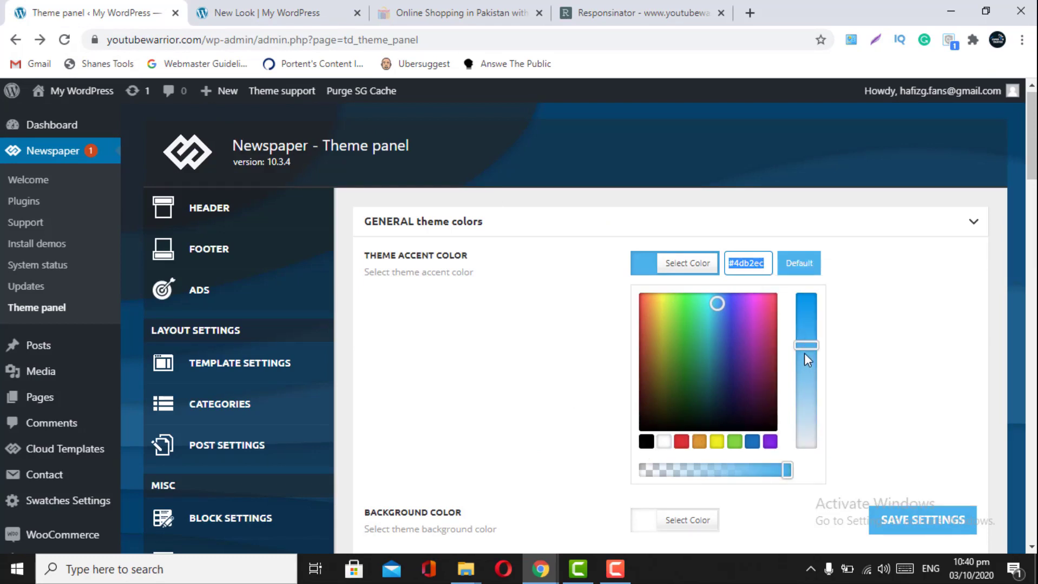
{"action": "left_click", "coordinate": [874, 327]}
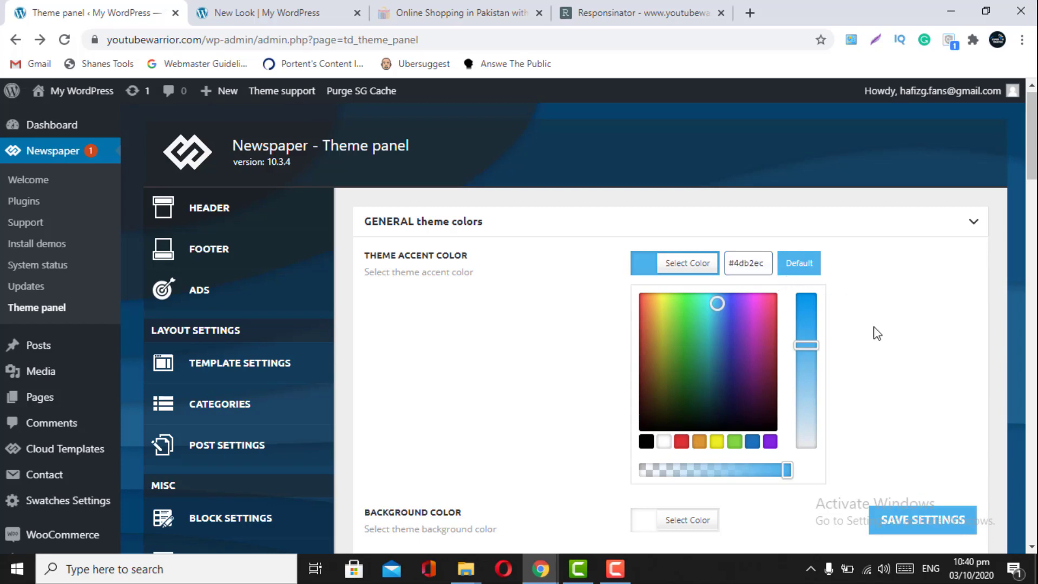
{"action": "left_click", "coordinate": [876, 332]}
{"action": "left_click", "coordinate": [901, 521]}
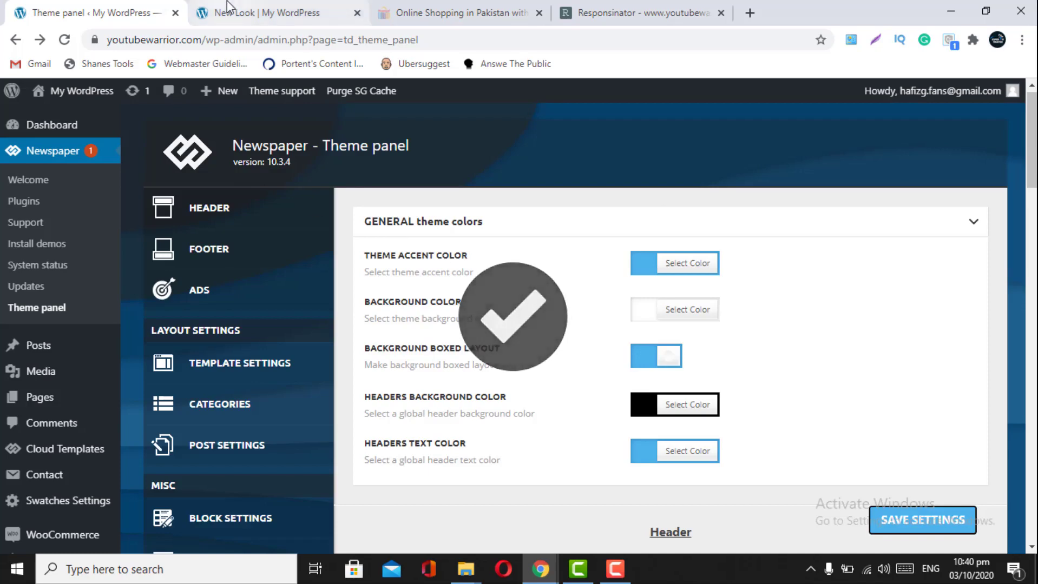
{"action": "left_click", "coordinate": [227, 7]}
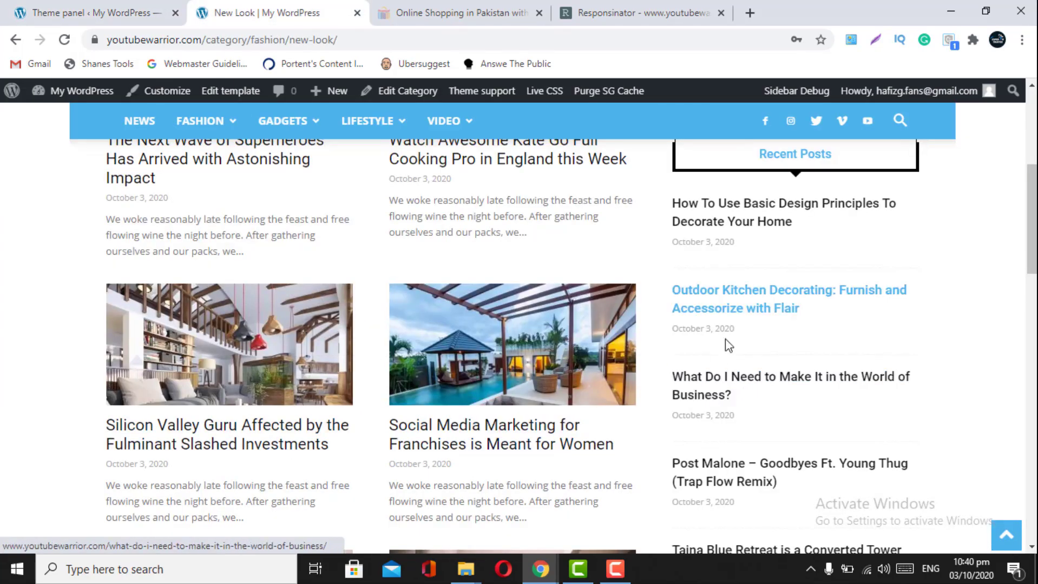
{"action": "left_click", "coordinate": [126, 13]}
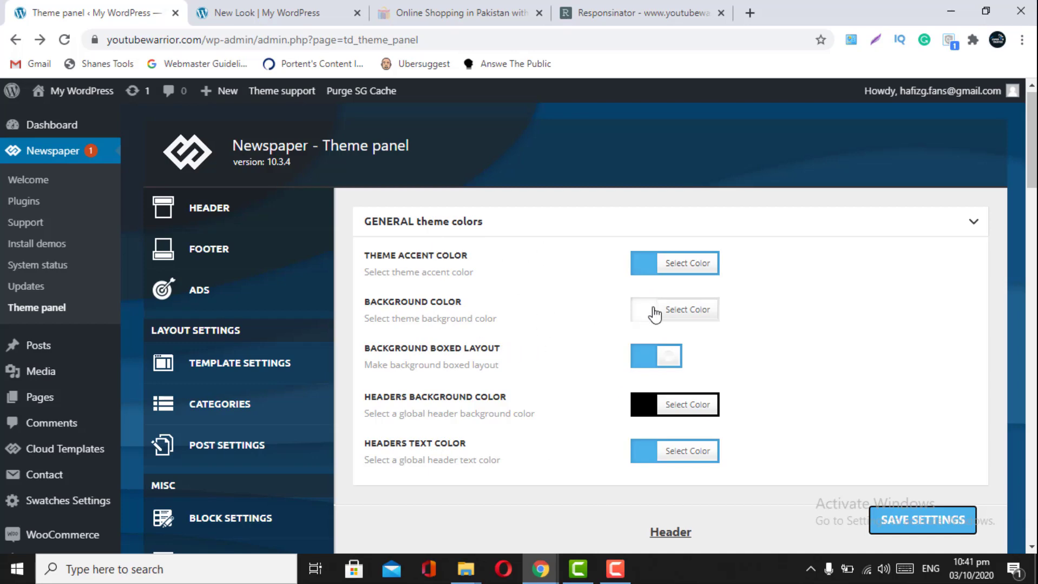
{"action": "left_click", "coordinate": [248, 9]}
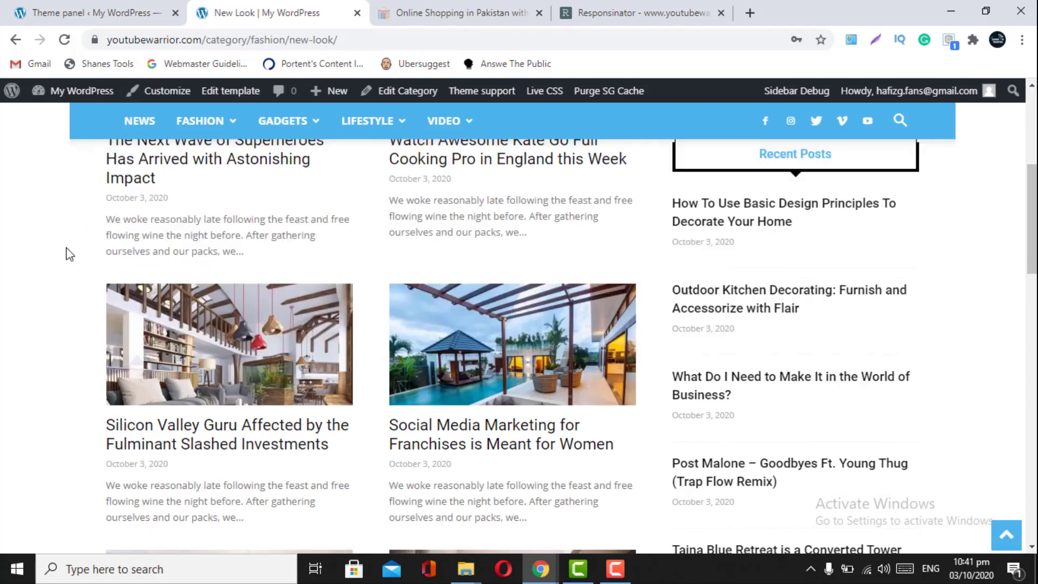
{"action": "scroll", "coordinate": [476, 279], "scroll_direction": "up", "scroll_amount": 5}
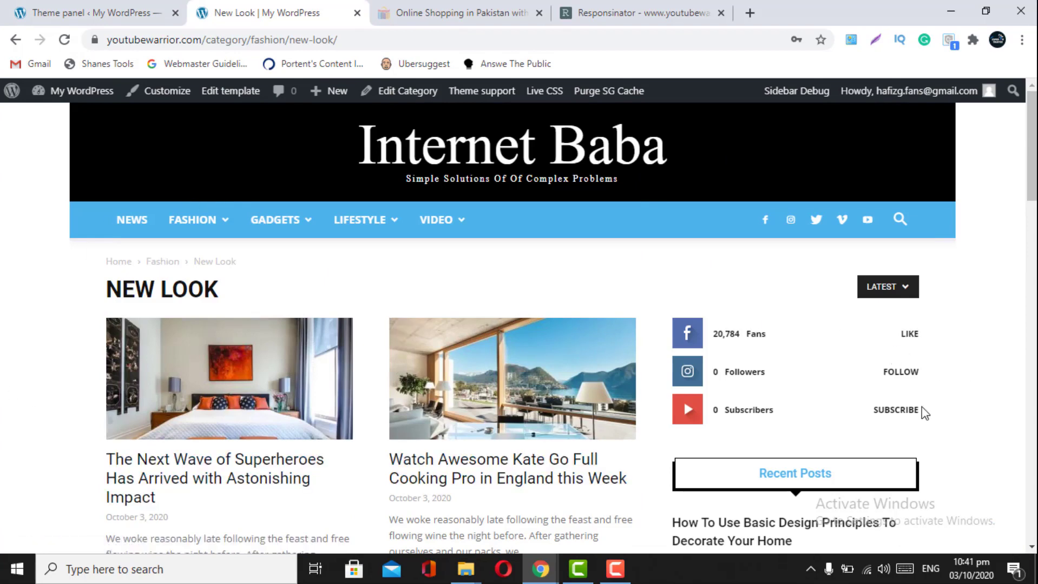
- Set the background colour to black #000000, save, and reload the New Look page to preview
{"action": "left_click", "coordinate": [162, 20]}
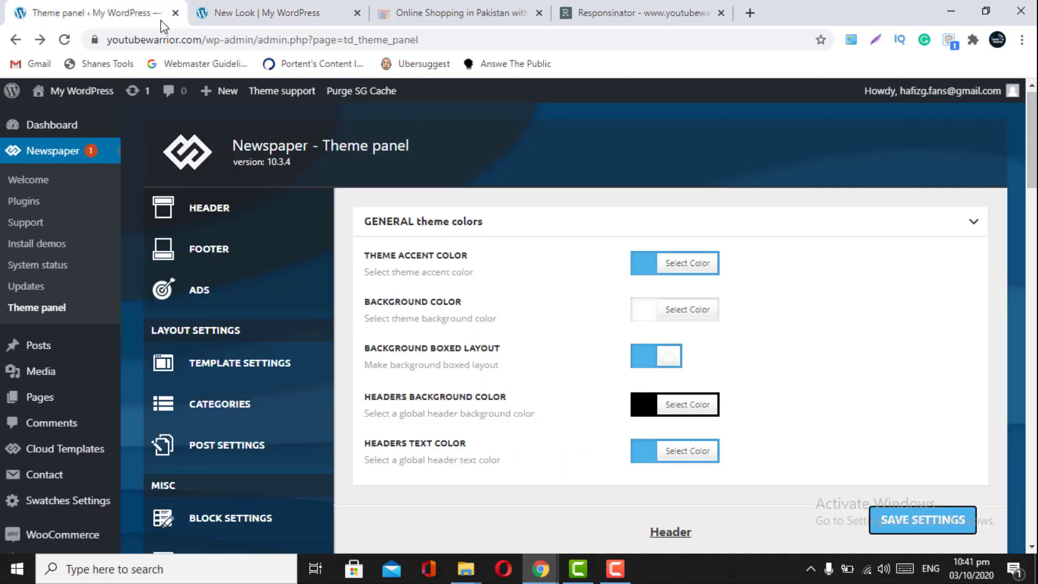
{"action": "left_click", "coordinate": [642, 319]}
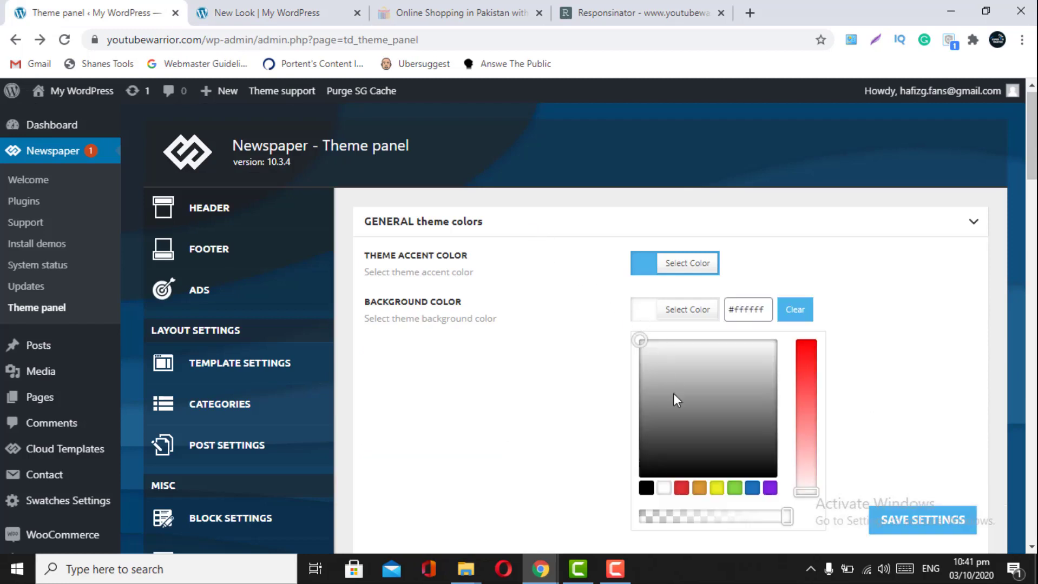
{"action": "left_click", "coordinate": [652, 491]}
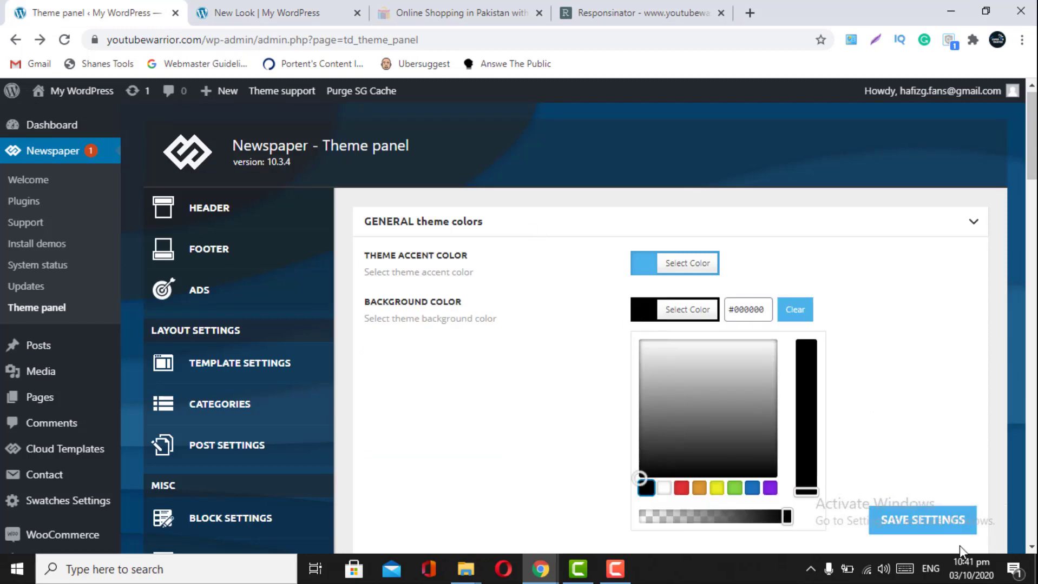
{"action": "left_click", "coordinate": [944, 535]}
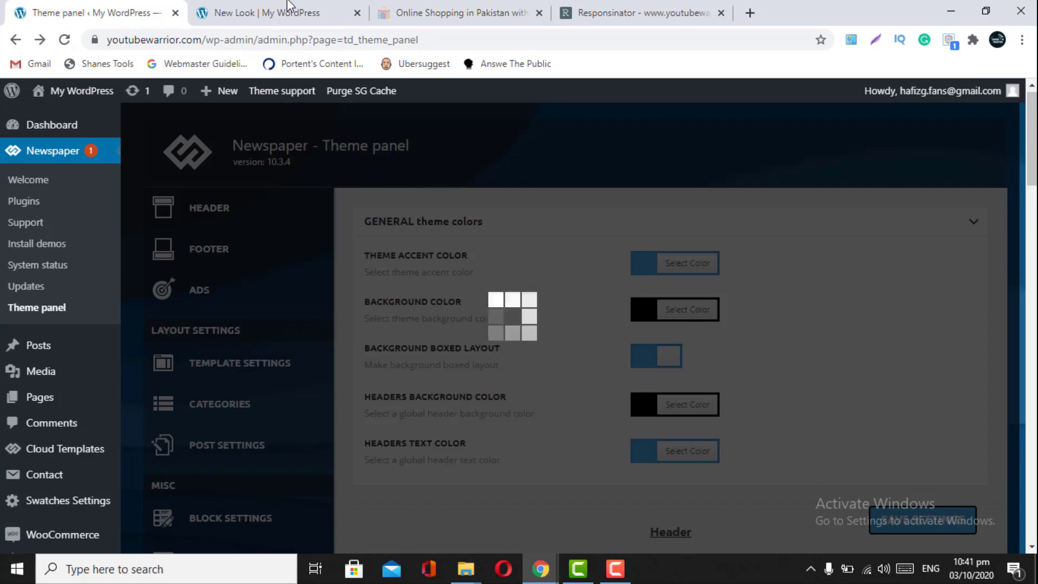
{"action": "left_click", "coordinate": [291, 10]}
{"action": "left_click", "coordinate": [64, 39]}
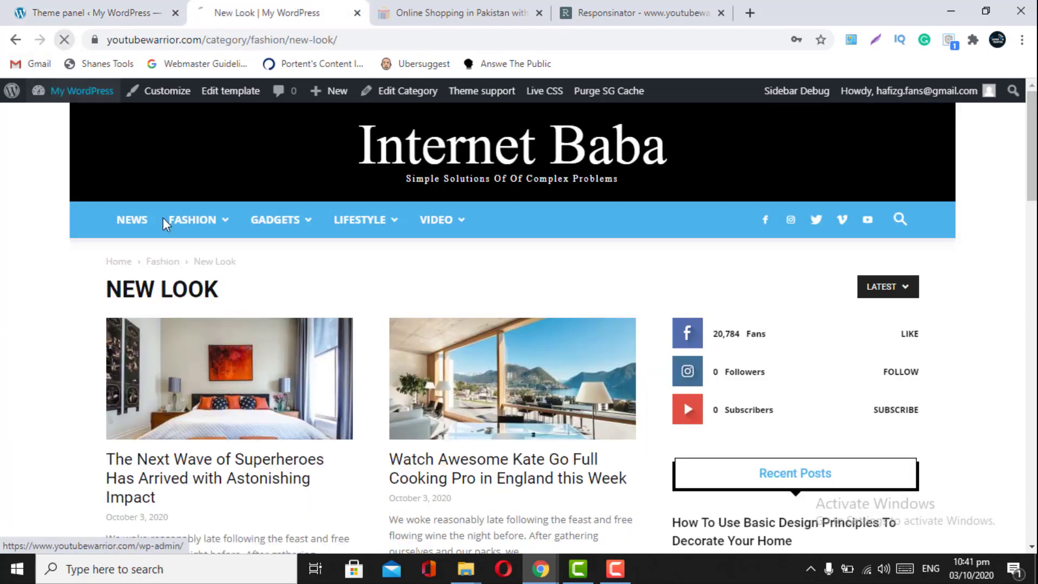
{"action": "mouse_move", "coordinate": [178, 219]}
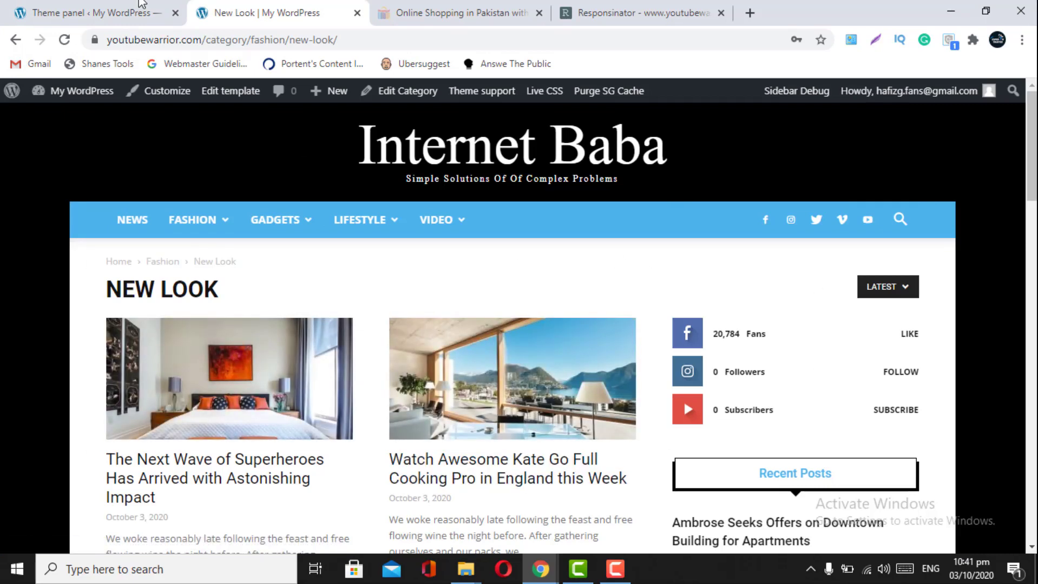
- Change the background colour to white #ffffff, save, and return to the category page preview
{"action": "key", "text": "ctrl+shift+Tab"}
{"action": "left_click", "coordinate": [645, 318]}
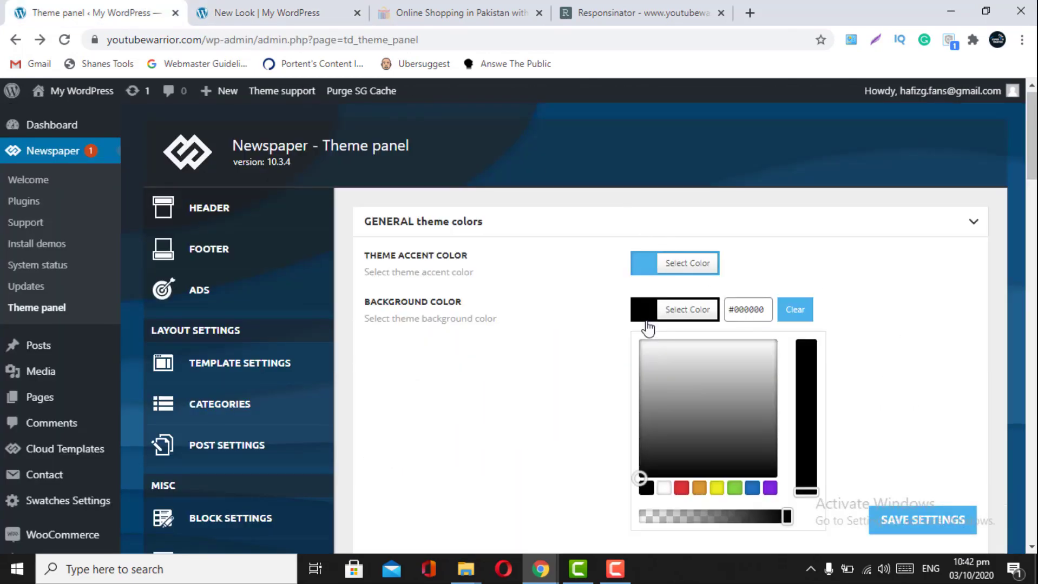
{"action": "left_click", "coordinate": [664, 490]}
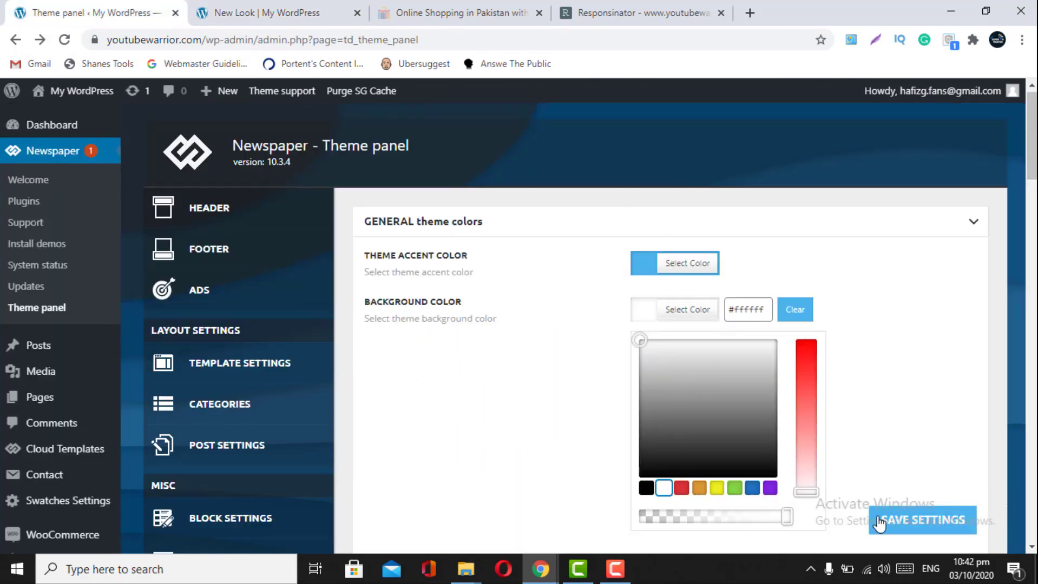
{"action": "left_click", "coordinate": [880, 519]}
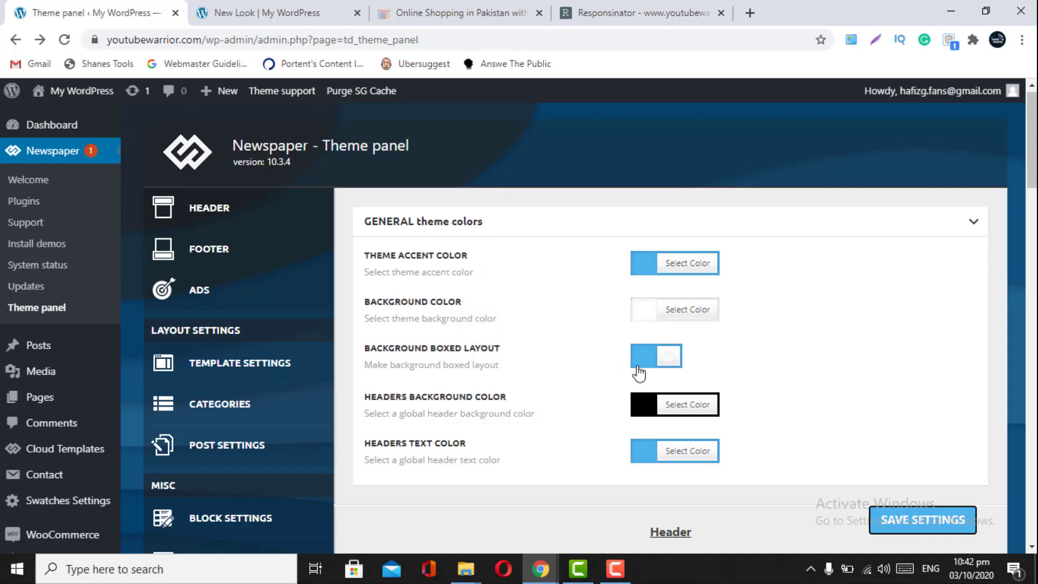
{"action": "left_click", "coordinate": [304, 11]}
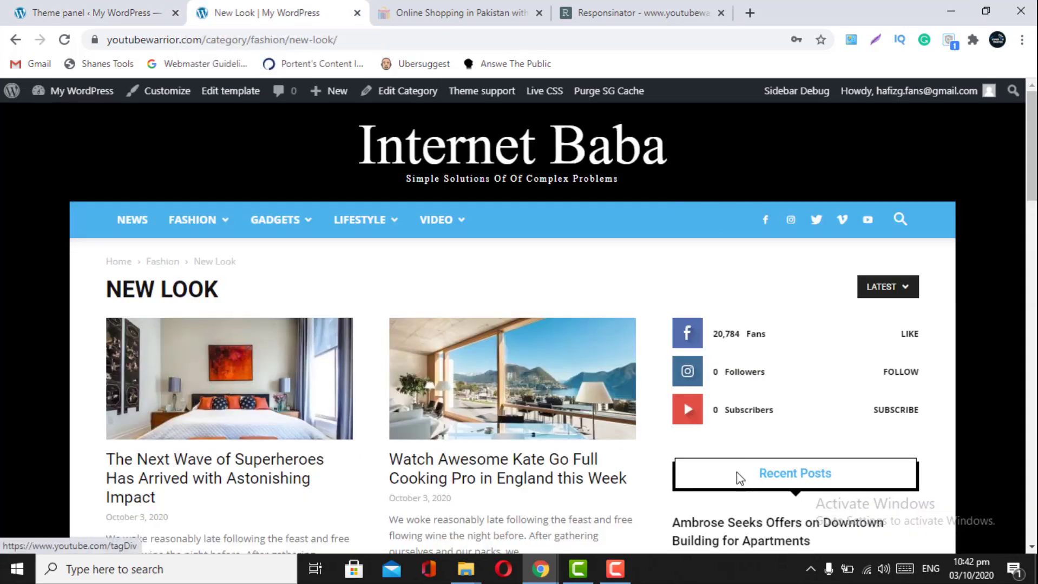
{"action": "scroll", "coordinate": [733, 492], "scroll_direction": "down", "scroll_amount": 1}
{"action": "scroll", "coordinate": [734, 428], "scroll_direction": "down", "scroll_amount": 5}
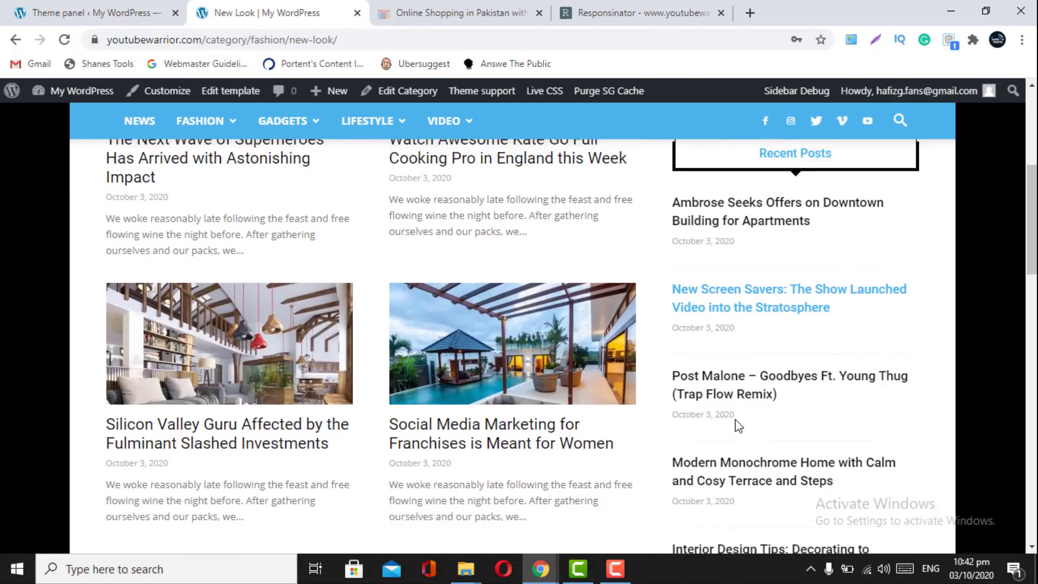
{"action": "scroll", "coordinate": [743, 487], "scroll_direction": "up", "scroll_amount": 3}
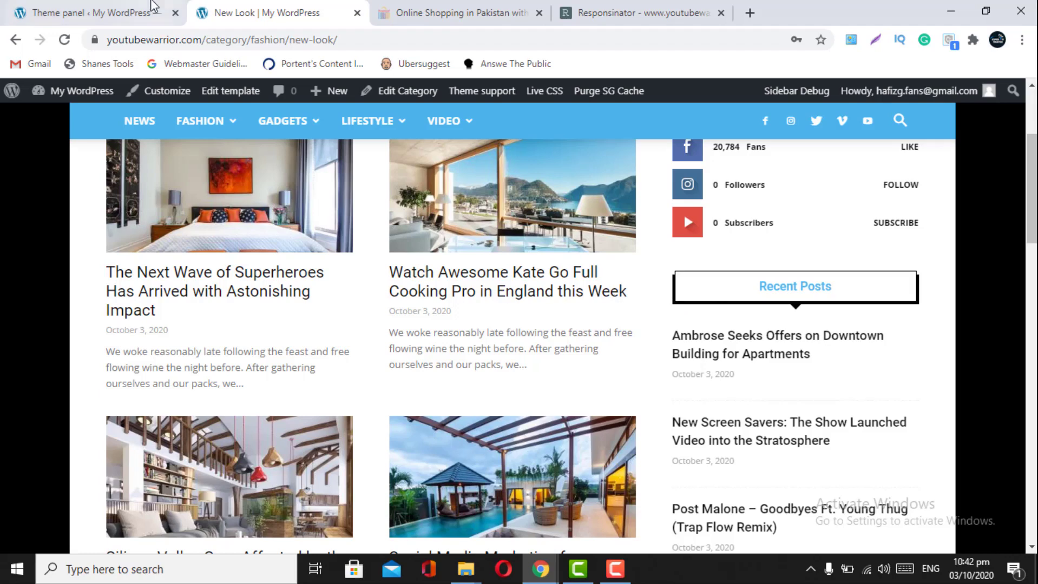
{"action": "left_click", "coordinate": [108, 11]}
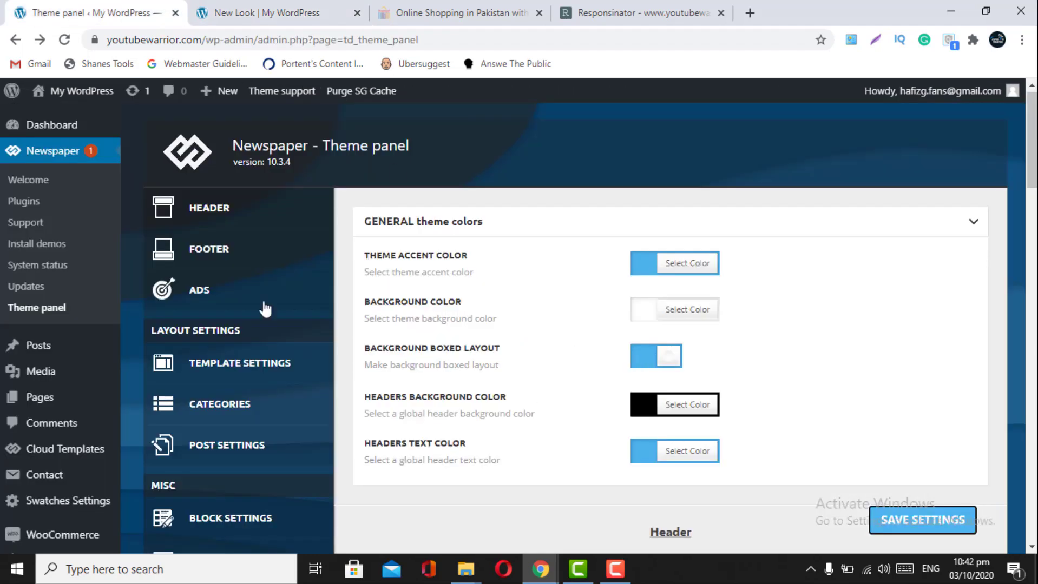
{"action": "left_click", "coordinate": [296, 6]}
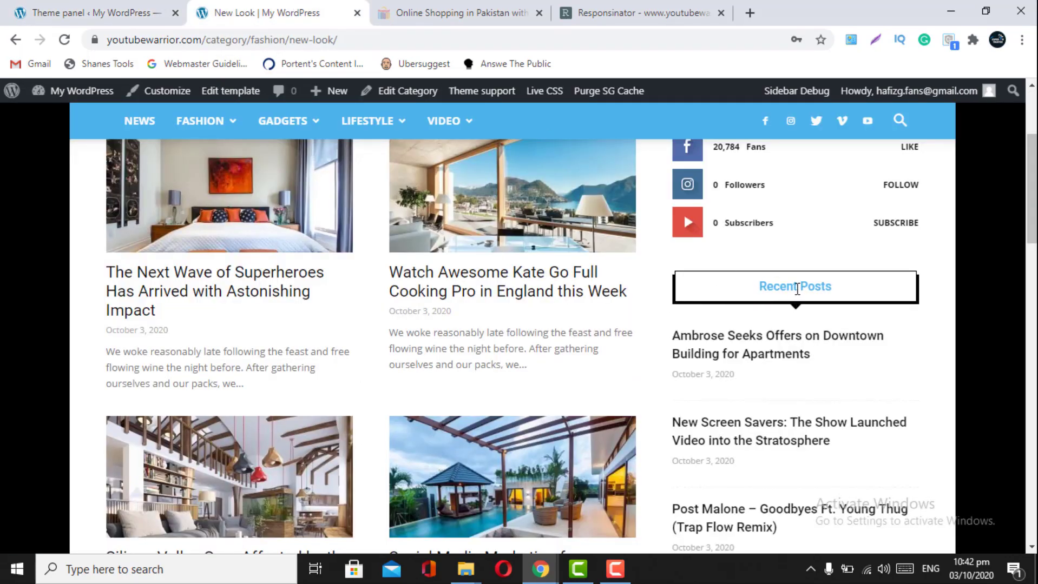
{"action": "left_click", "coordinate": [82, 9]}
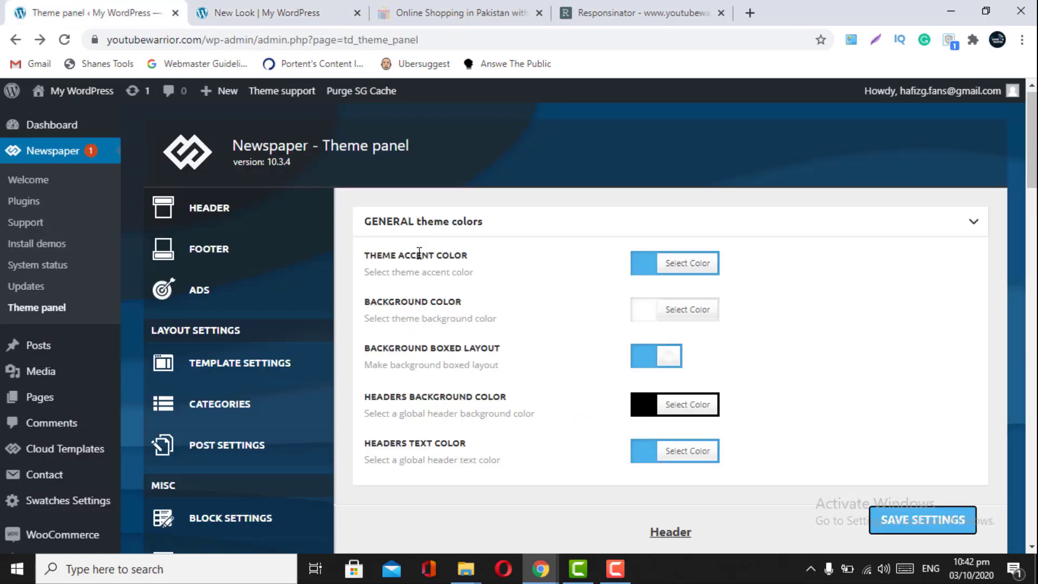
{"action": "left_click", "coordinate": [285, 11]}
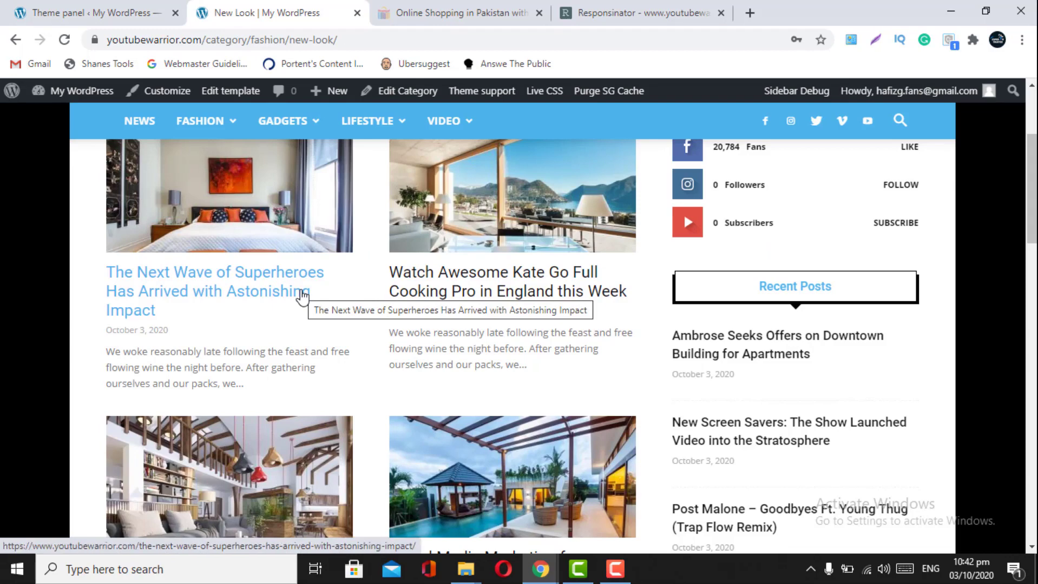
{"action": "left_click", "coordinate": [116, 11]}
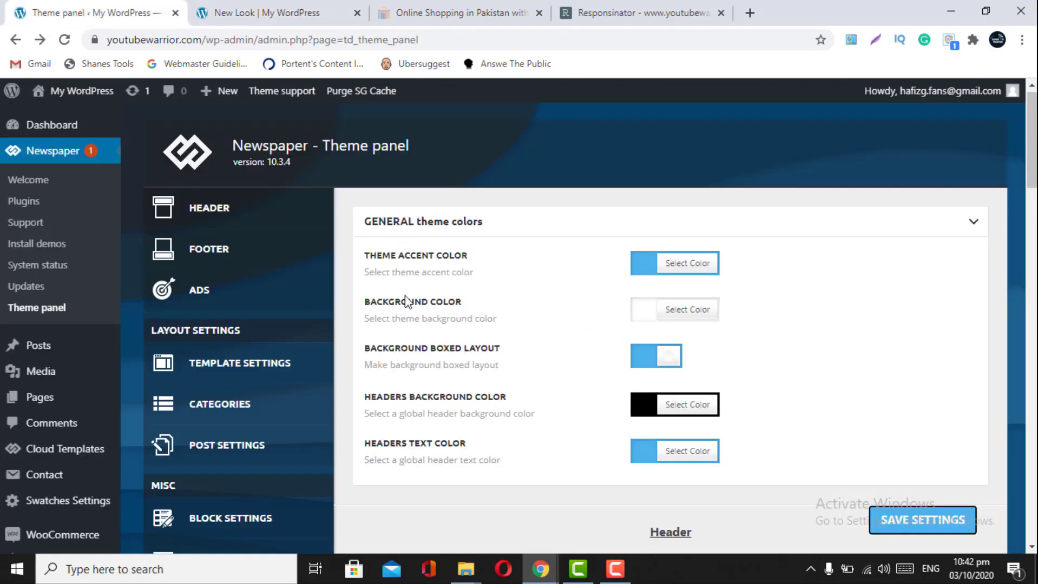
{"action": "left_click", "coordinate": [265, 12]}
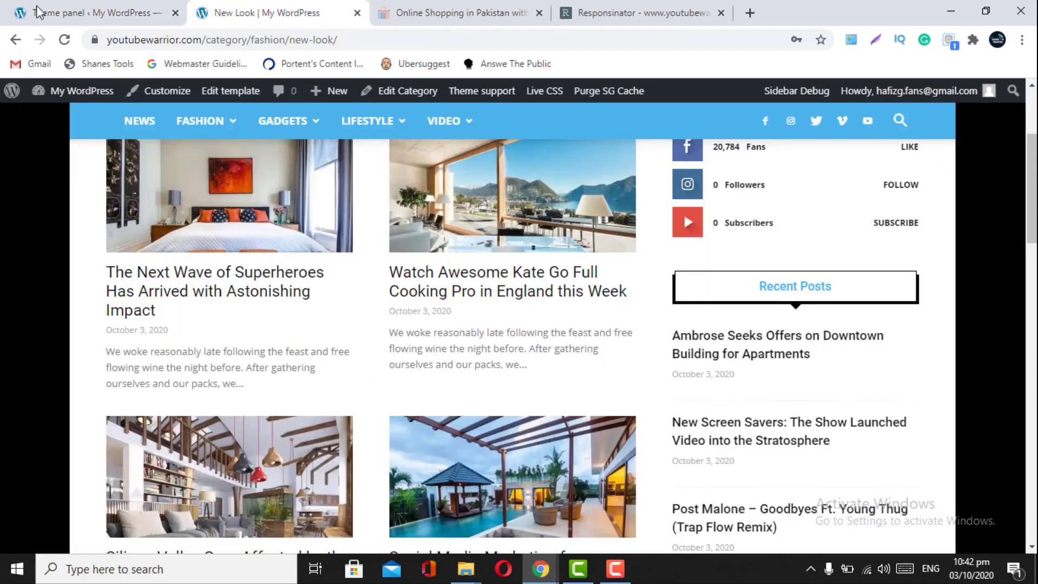
{"action": "left_click", "coordinate": [65, 40]}
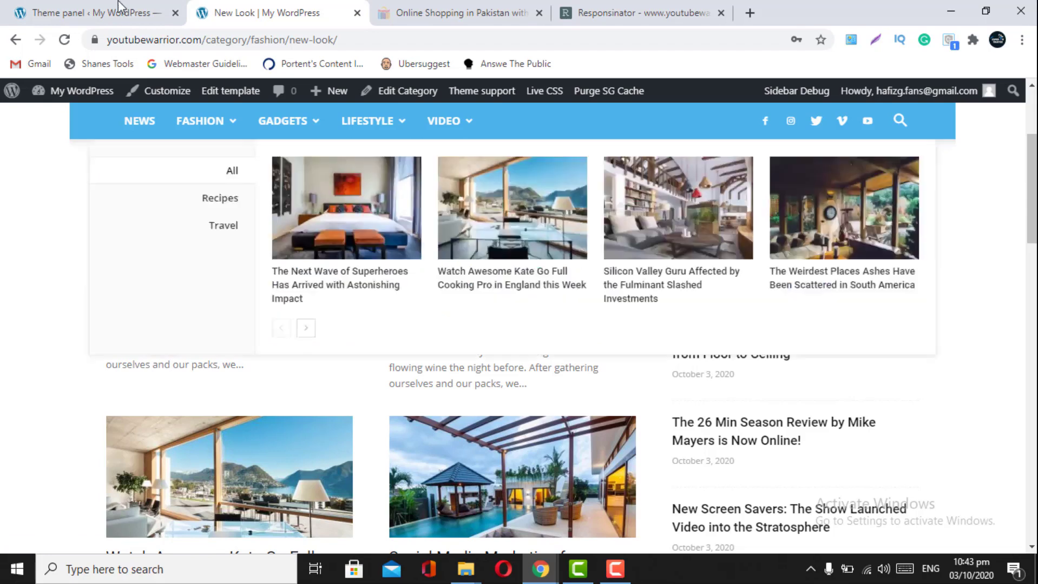
{"action": "left_click", "coordinate": [100, 12]}
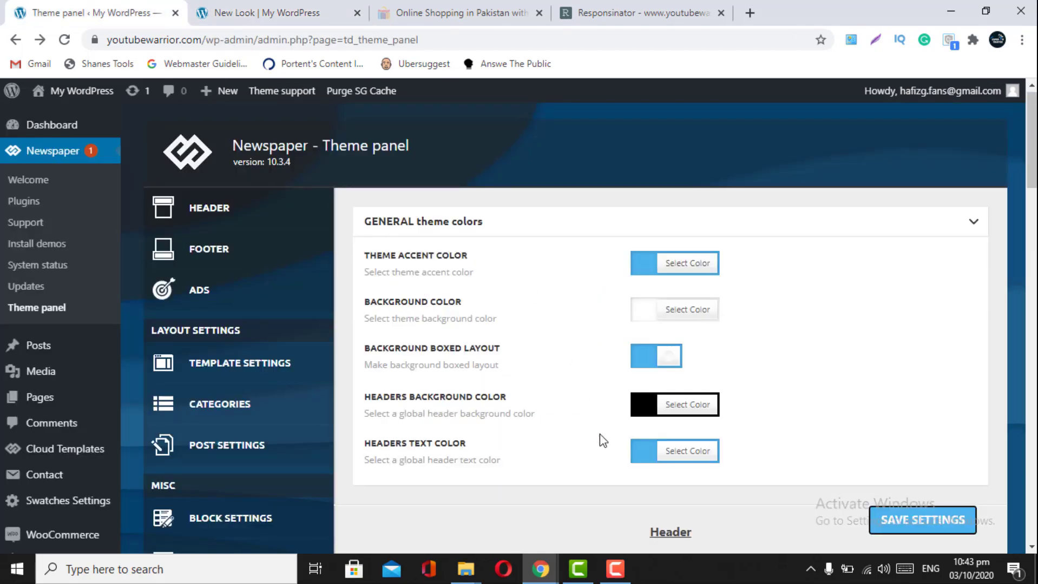
- Toggle Background Boxed Layout off and back on, save, and check the New Look page
{"action": "left_click", "coordinate": [663, 364]}
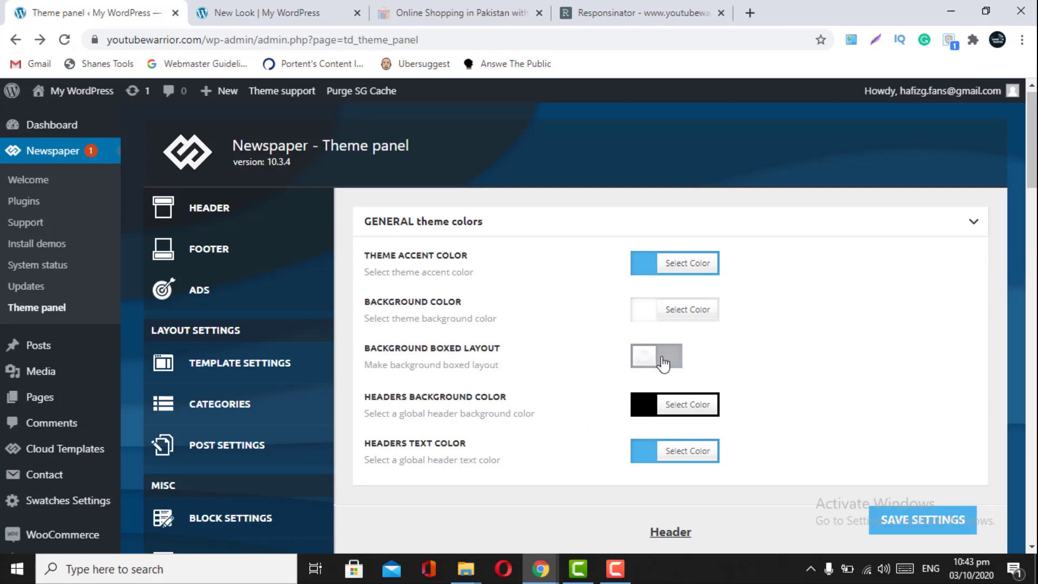
{"action": "left_click", "coordinate": [665, 363]}
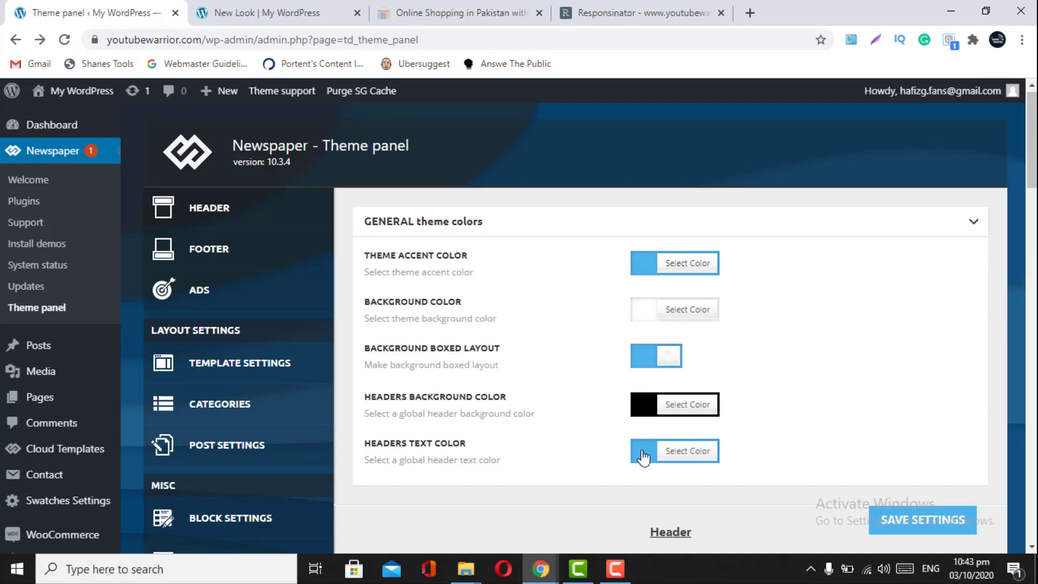
{"action": "scroll", "coordinate": [643, 459], "scroll_direction": "down", "scroll_amount": 1}
{"action": "scroll", "coordinate": [643, 458], "scroll_direction": "down", "scroll_amount": 1}
{"action": "left_click", "coordinate": [887, 523]}
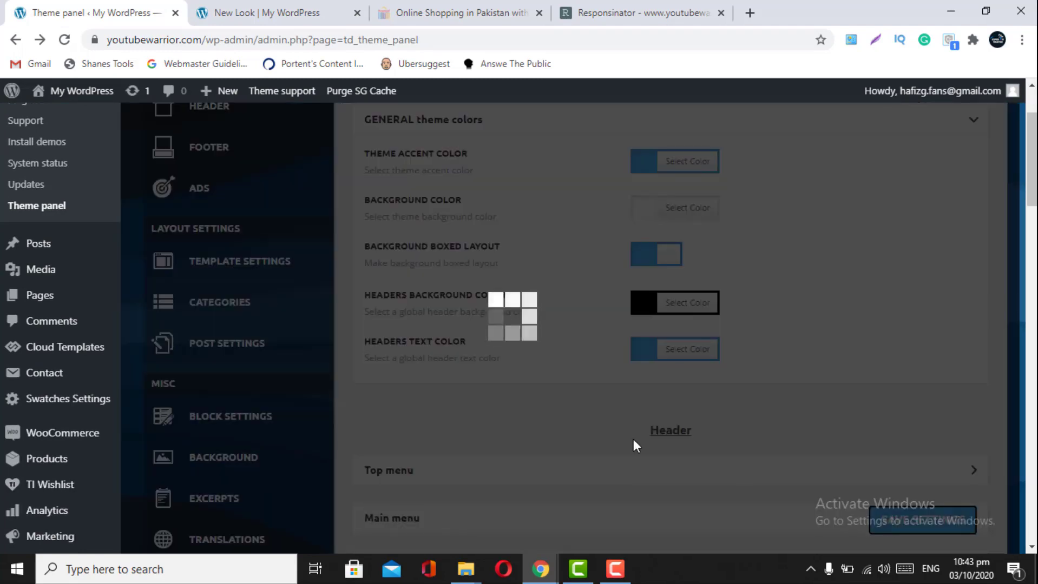
{"action": "scroll", "coordinate": [634, 441], "scroll_direction": "down", "scroll_amount": 1}
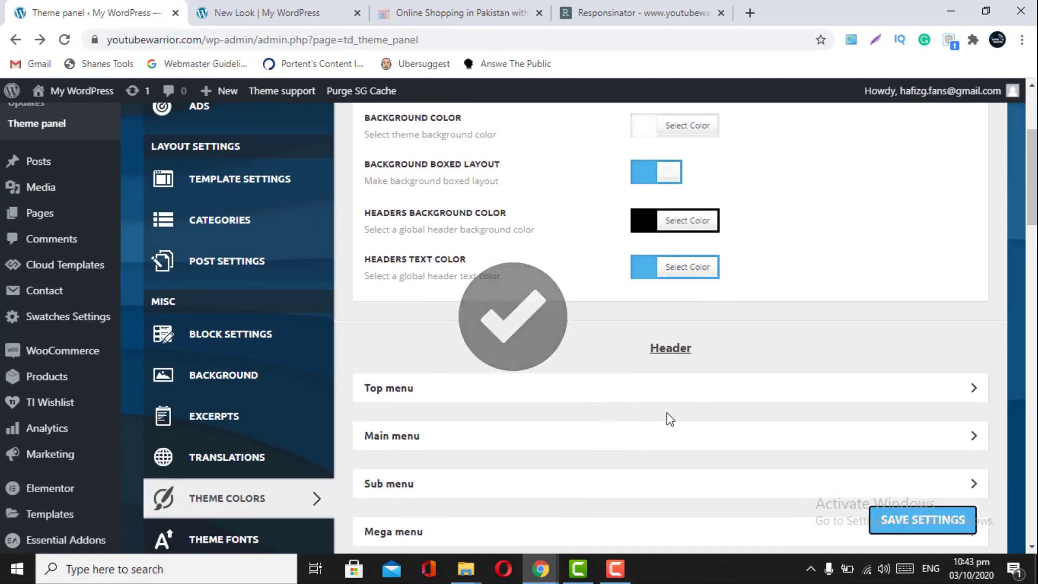
{"action": "left_click", "coordinate": [271, 12]}
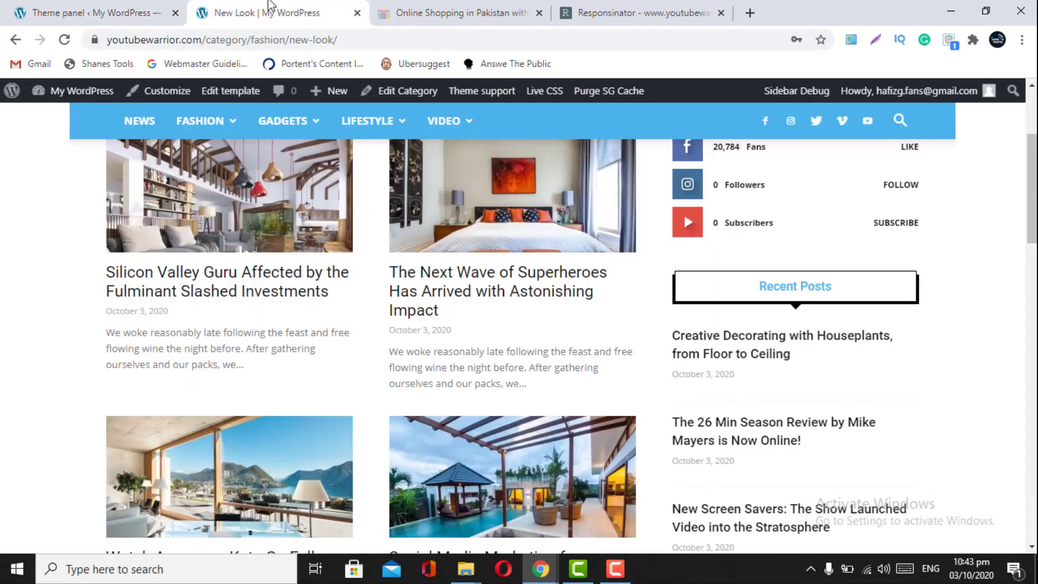
{"action": "scroll", "coordinate": [297, 201], "scroll_direction": "up", "scroll_amount": 3}
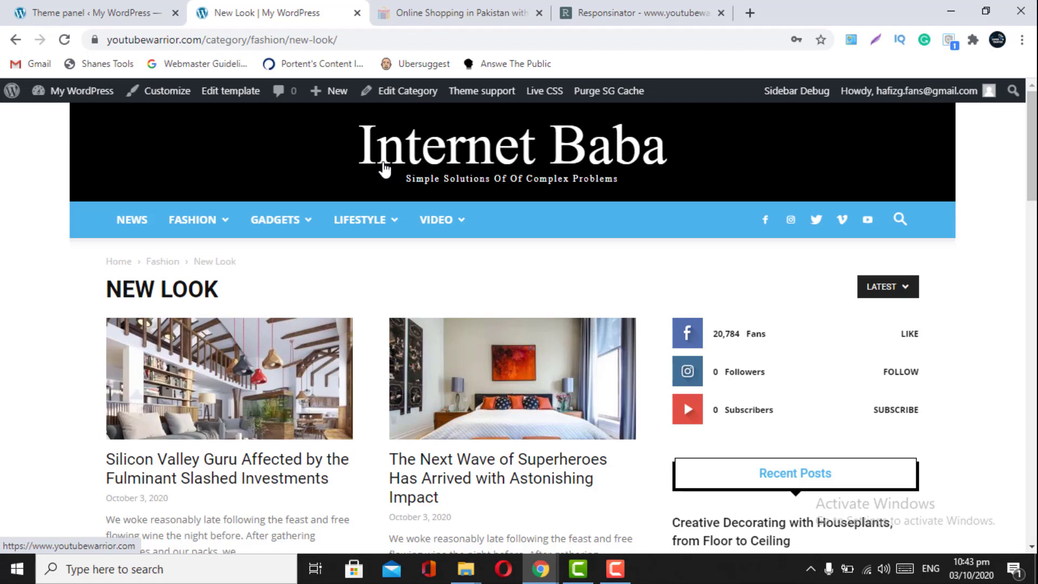
{"action": "left_click", "coordinate": [101, 10]}
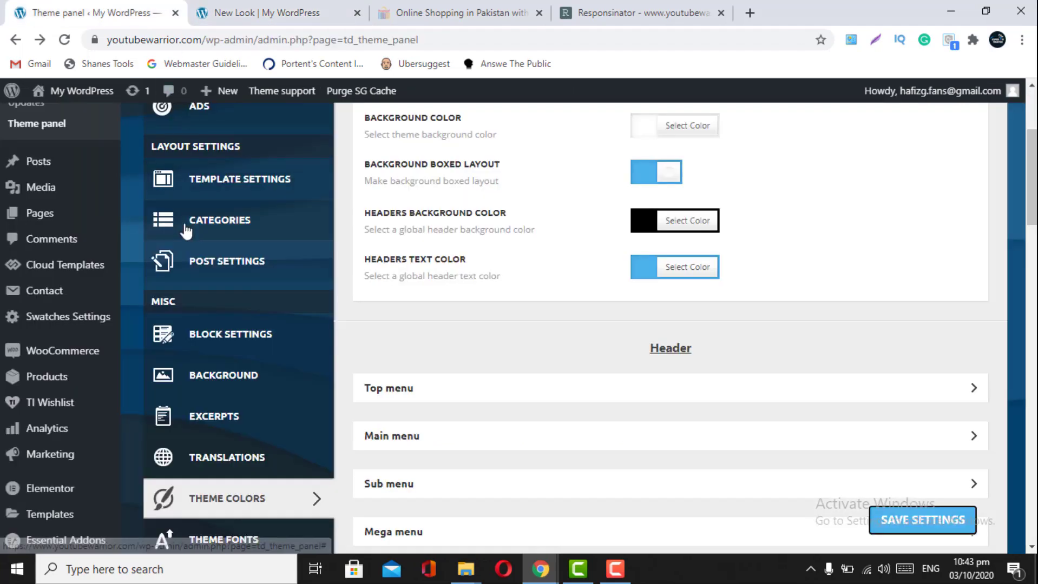
- Switch the Newspaper theme panel to its Header settings section
{"action": "scroll", "coordinate": [185, 227], "scroll_direction": "up", "scroll_amount": 3}
{"action": "left_click", "coordinate": [206, 185]}
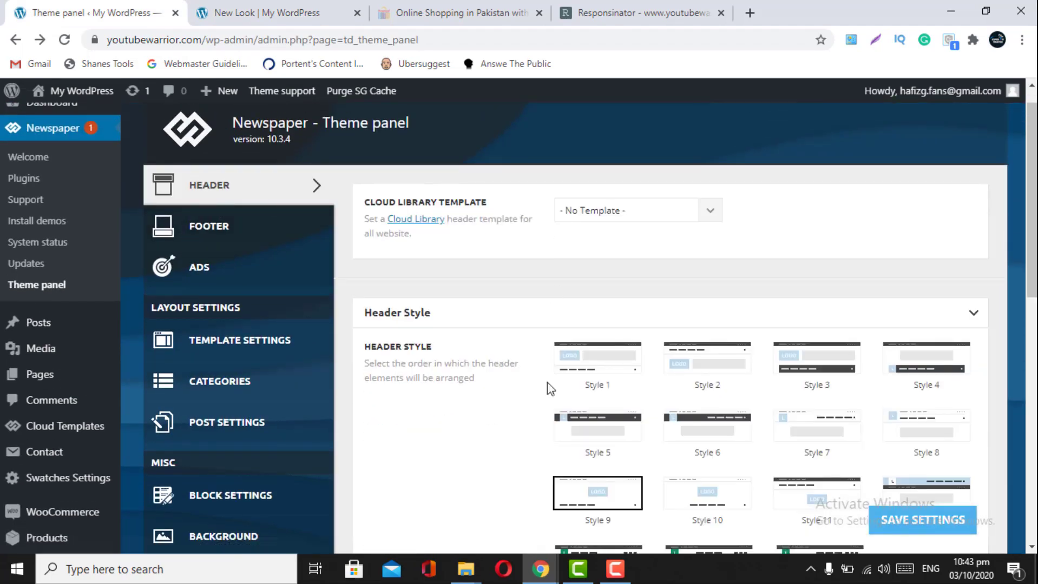
{"action": "scroll", "coordinate": [544, 433], "scroll_direction": "down", "scroll_amount": 1}
{"action": "scroll", "coordinate": [541, 433], "scroll_direction": "down", "scroll_amount": 3}
{"action": "scroll", "coordinate": [614, 489], "scroll_direction": "down", "scroll_amount": 3}
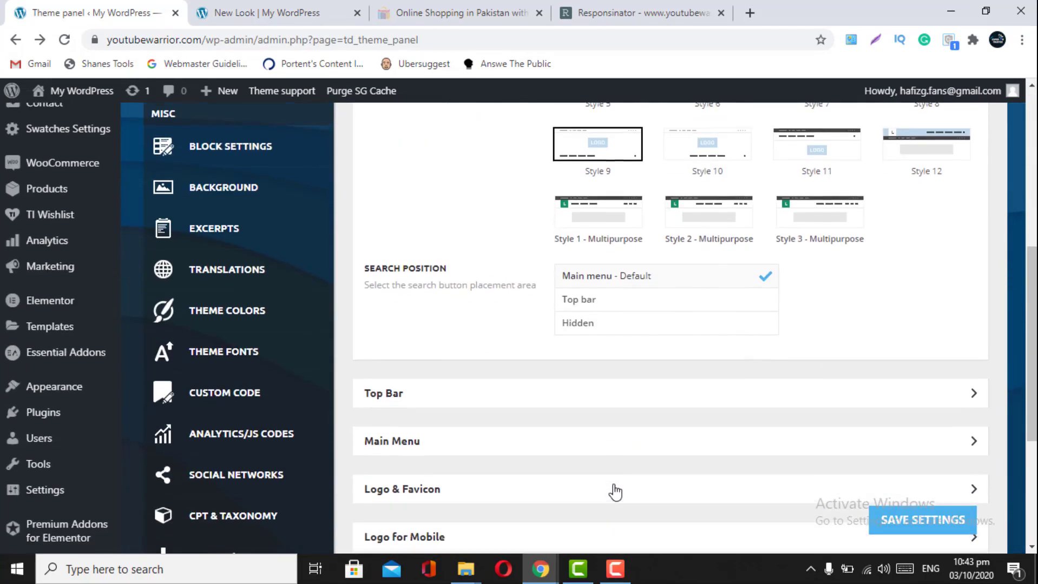
- Expand the Logo & Favicon options and look over the text logo settings
{"action": "left_click", "coordinate": [614, 489]}
{"action": "scroll", "coordinate": [614, 488], "scroll_direction": "down", "scroll_amount": 3}
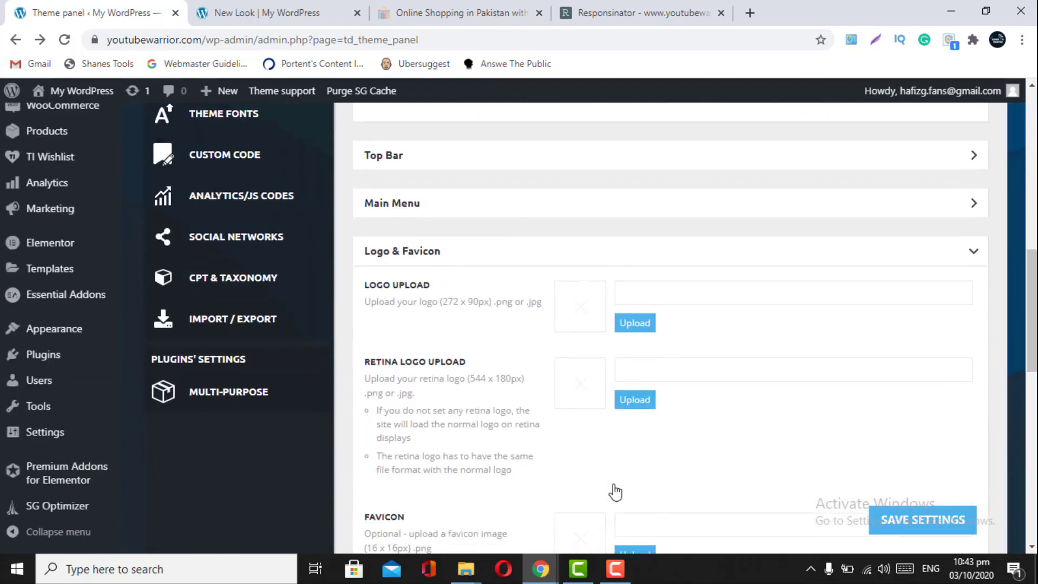
{"action": "scroll", "coordinate": [649, 430], "scroll_direction": "down", "scroll_amount": 3}
{"action": "scroll", "coordinate": [657, 427], "scroll_direction": "down", "scroll_amount": 5}
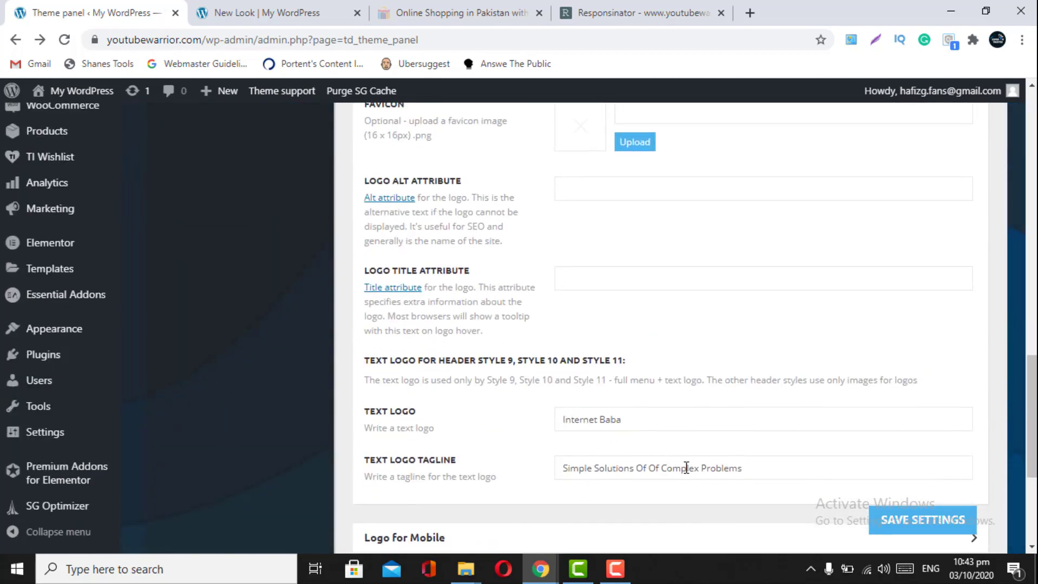
{"action": "scroll", "coordinate": [686, 468], "scroll_direction": "up", "scroll_amount": 15}
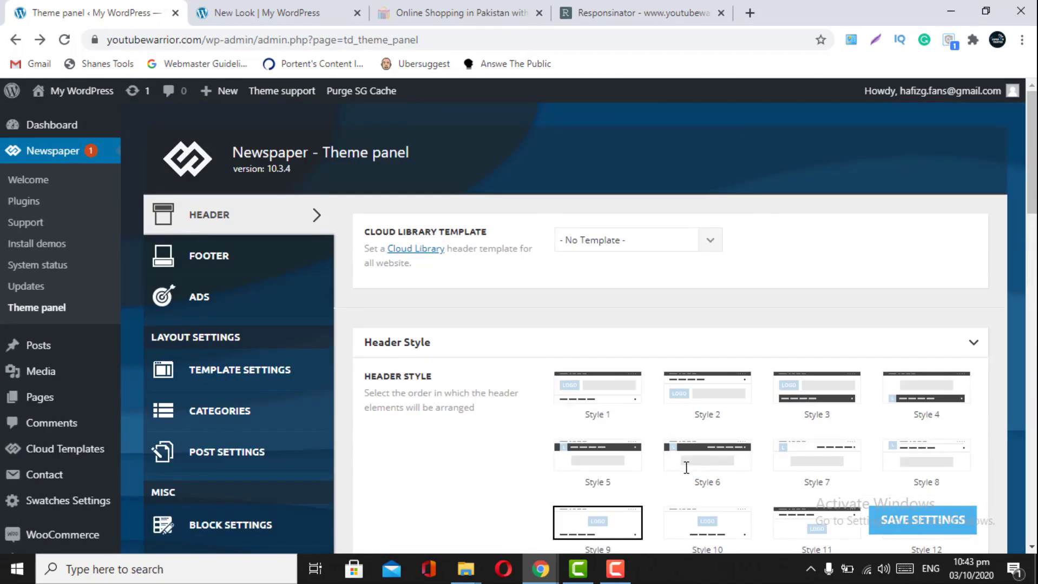
{"action": "scroll", "coordinate": [619, 459], "scroll_direction": "down", "scroll_amount": 3}
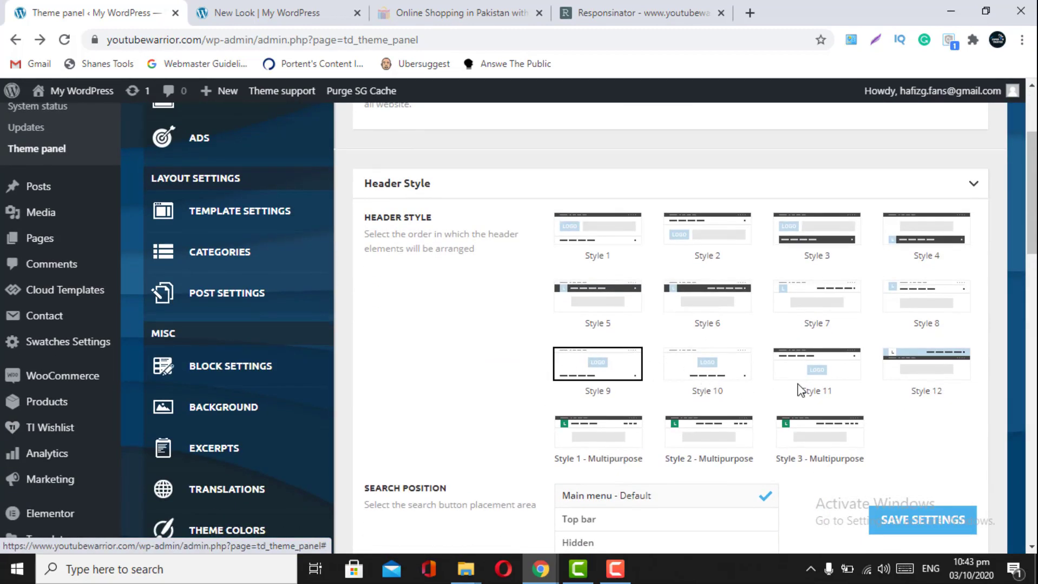
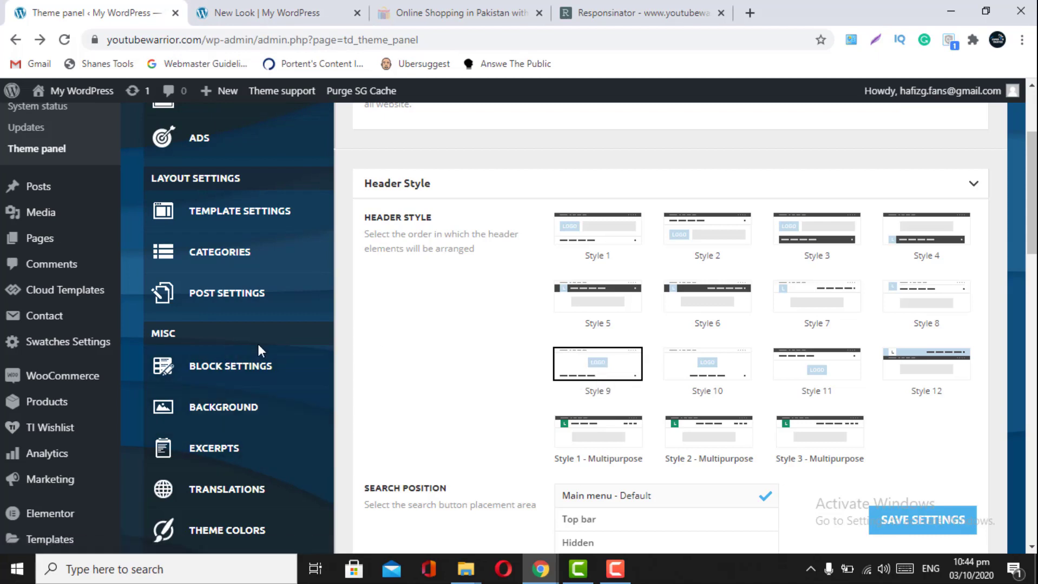
- Open Theme Colors and compare the blue accent and black header with the live Internet Baba page
{"action": "scroll", "coordinate": [258, 346], "scroll_direction": "down", "scroll_amount": 2}
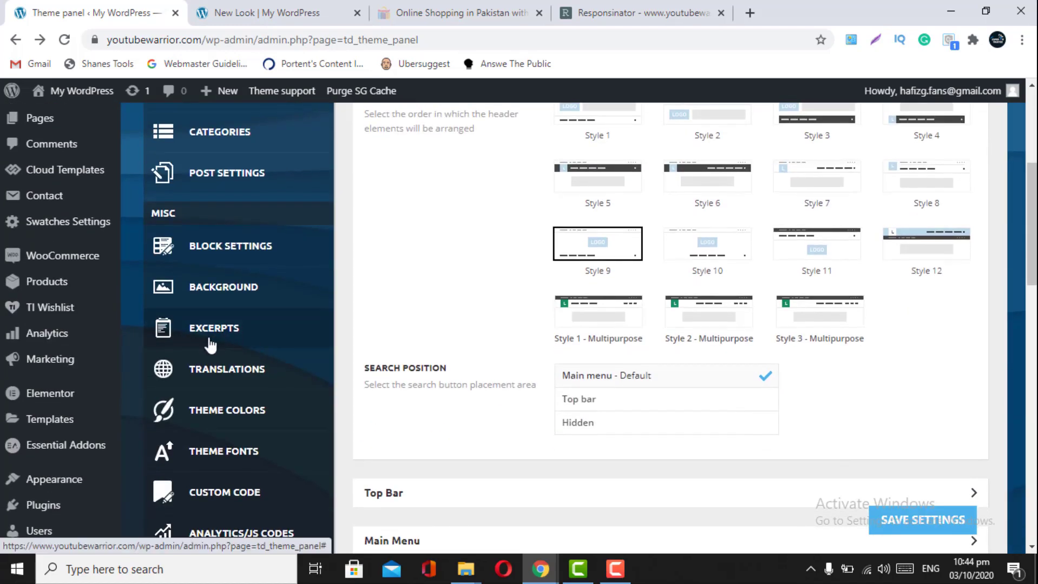
{"action": "left_click", "coordinate": [216, 415]}
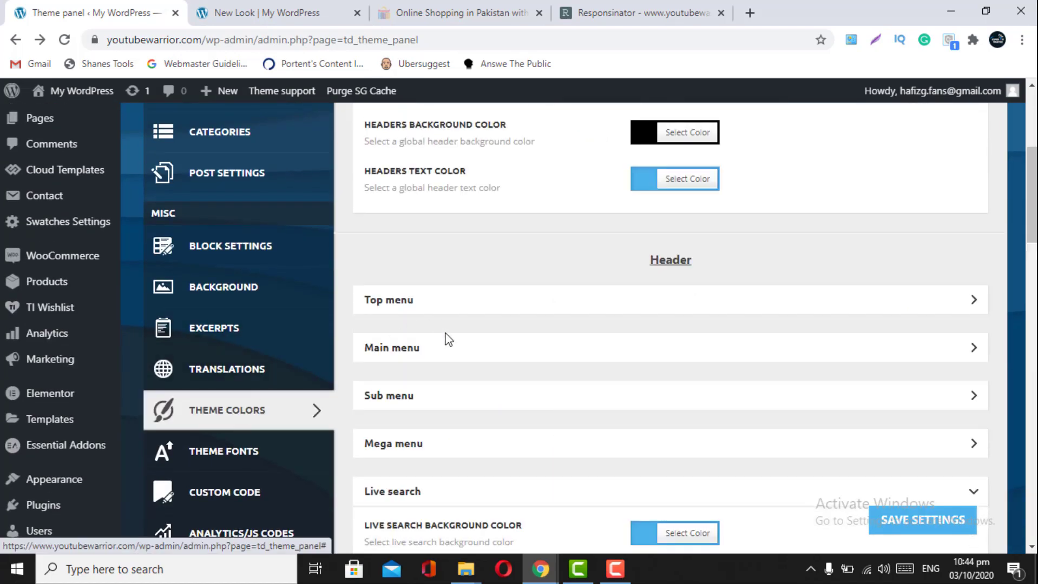
{"action": "left_click", "coordinate": [273, 12]}
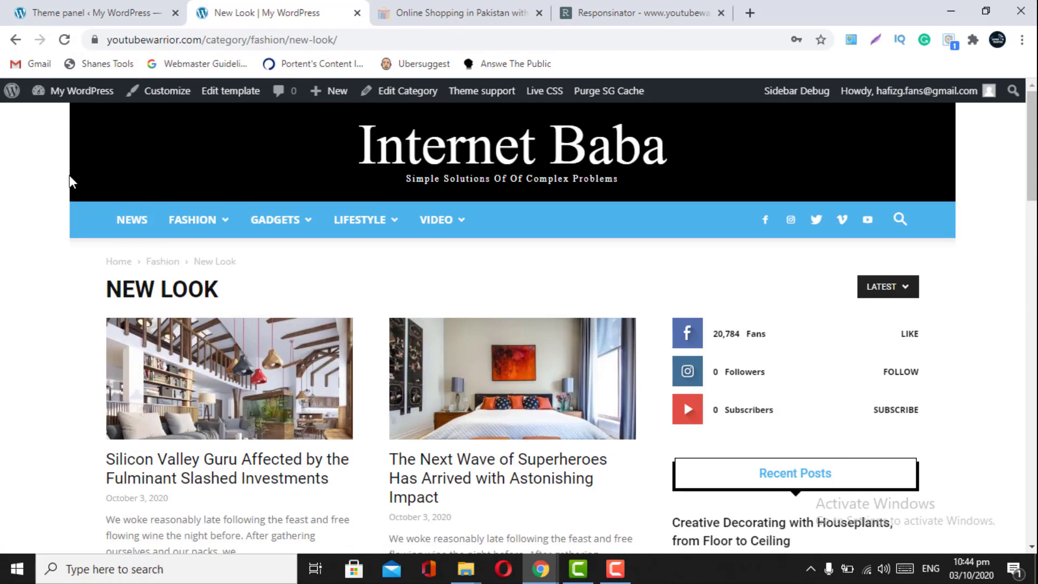
{"action": "left_click", "coordinate": [99, 10]}
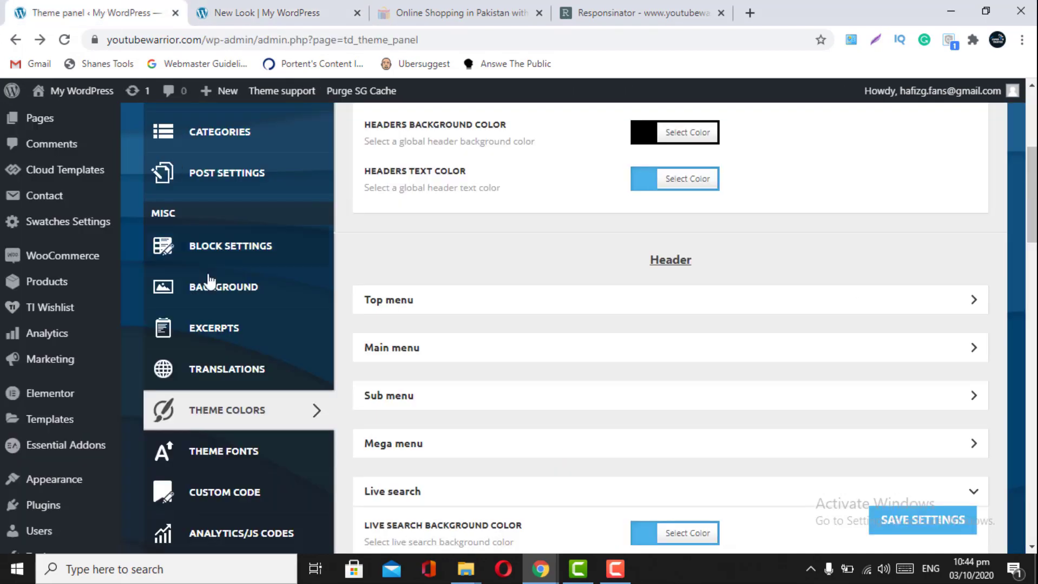
{"action": "scroll", "coordinate": [227, 295], "scroll_direction": "up", "scroll_amount": 3}
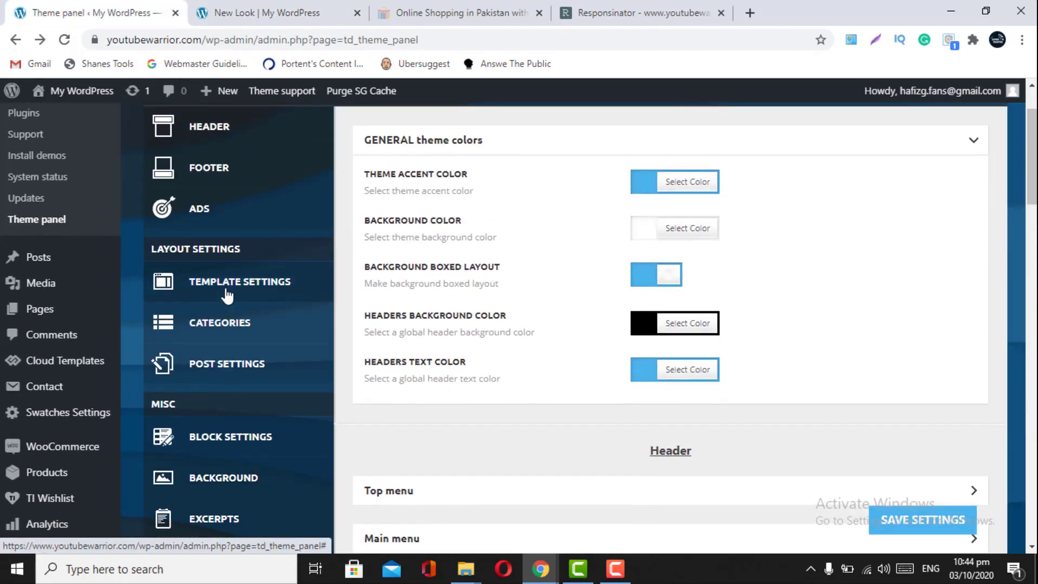
- In Force full width, leave the top bar unchanged and set Logo and Ad Space to Stretch container
{"action": "left_click", "coordinate": [227, 295]}
{"action": "scroll", "coordinate": [547, 379], "scroll_direction": "down", "scroll_amount": 2}
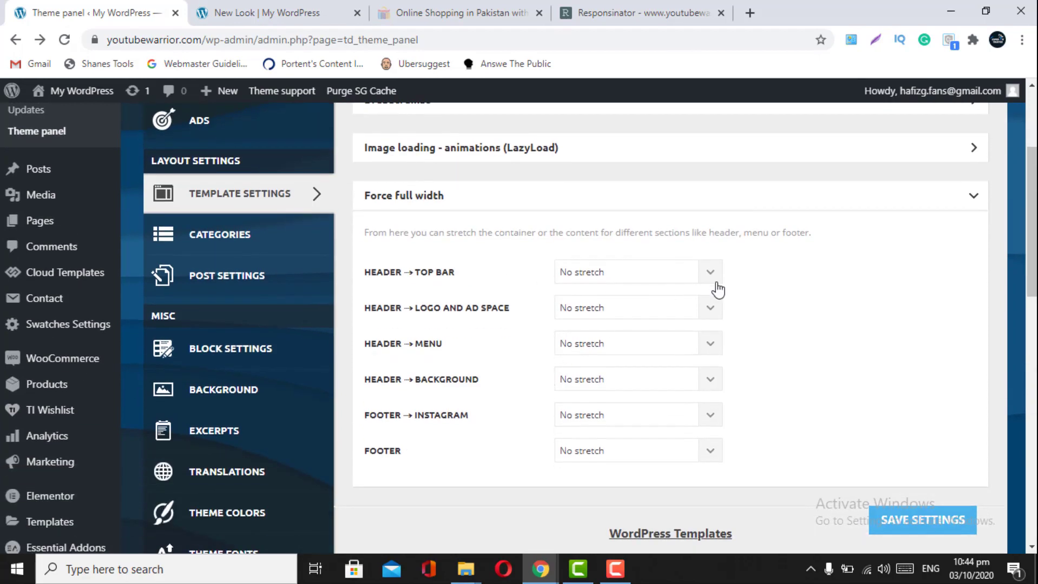
{"action": "left_click", "coordinate": [710, 273]}
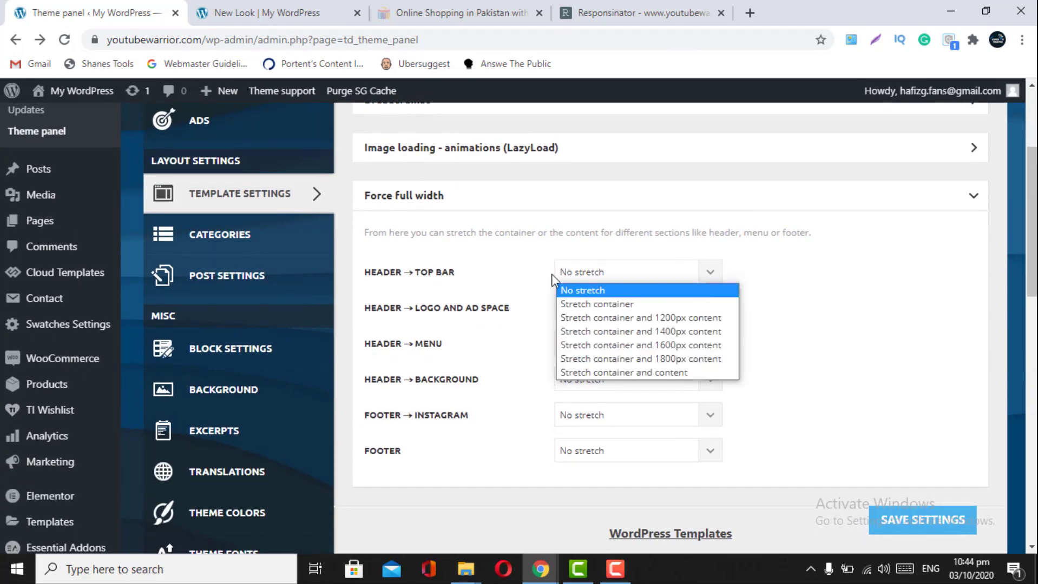
{"action": "left_click", "coordinate": [810, 312]}
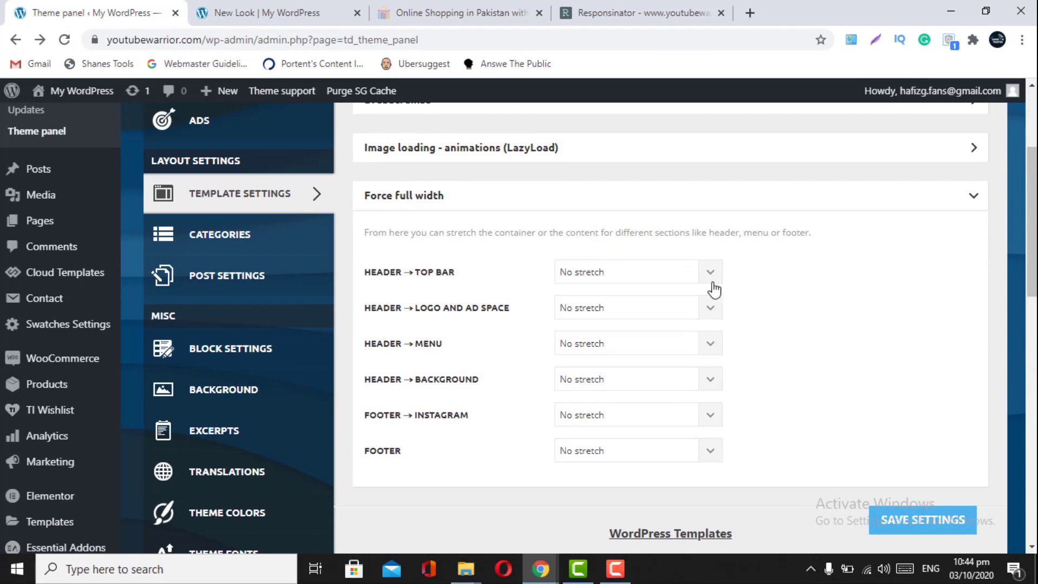
{"action": "left_click", "coordinate": [717, 307]}
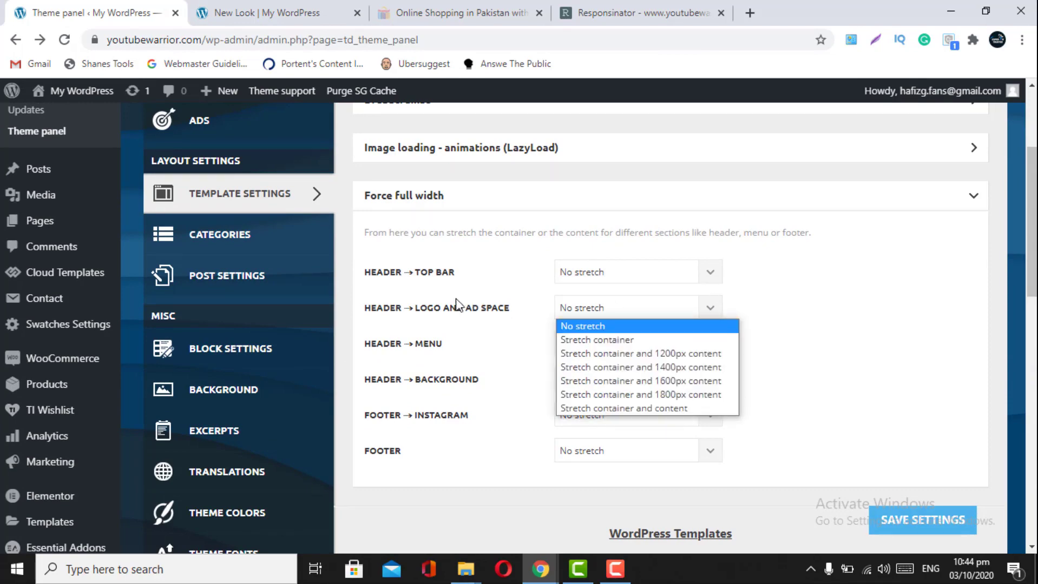
{"action": "left_click", "coordinate": [259, 13]}
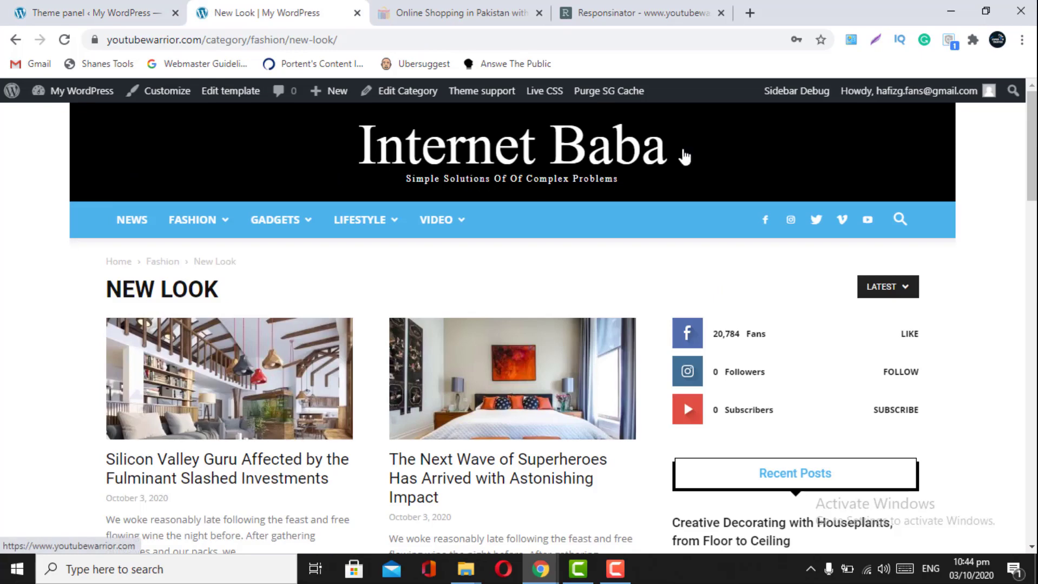
{"action": "left_click", "coordinate": [97, 13]}
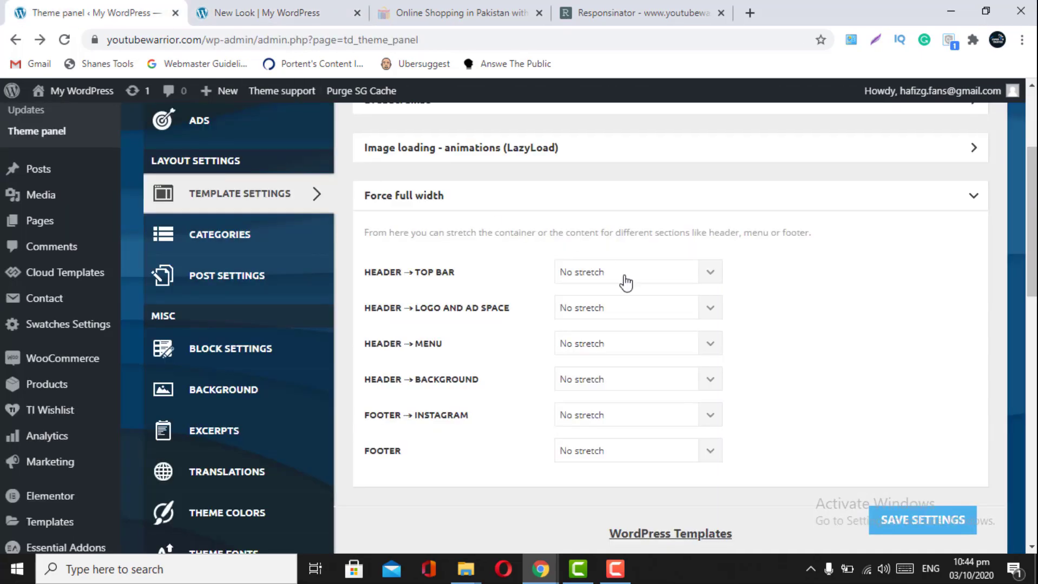
{"action": "left_click", "coordinate": [707, 310]}
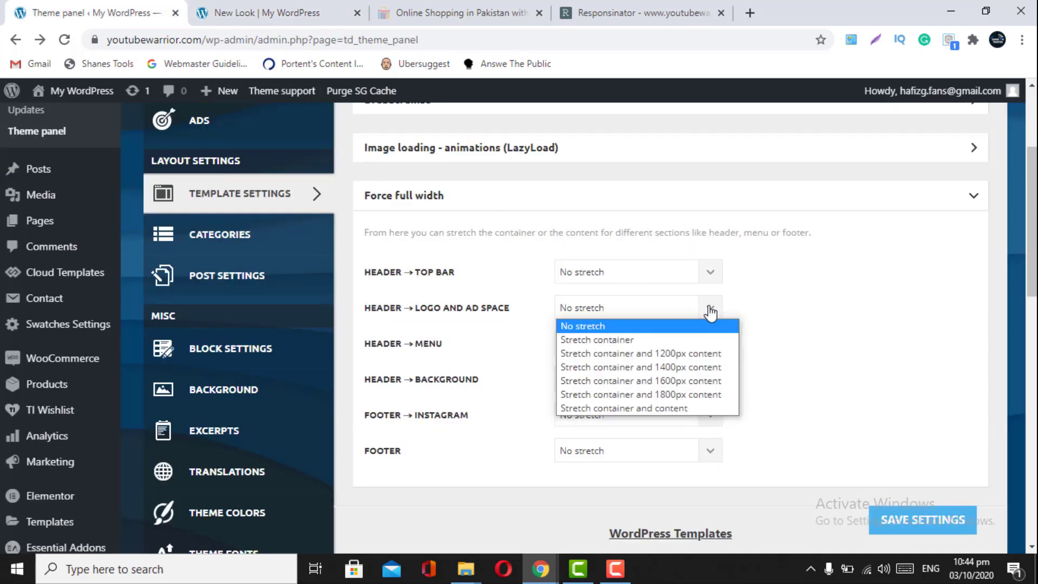
{"action": "left_click", "coordinate": [641, 334]}
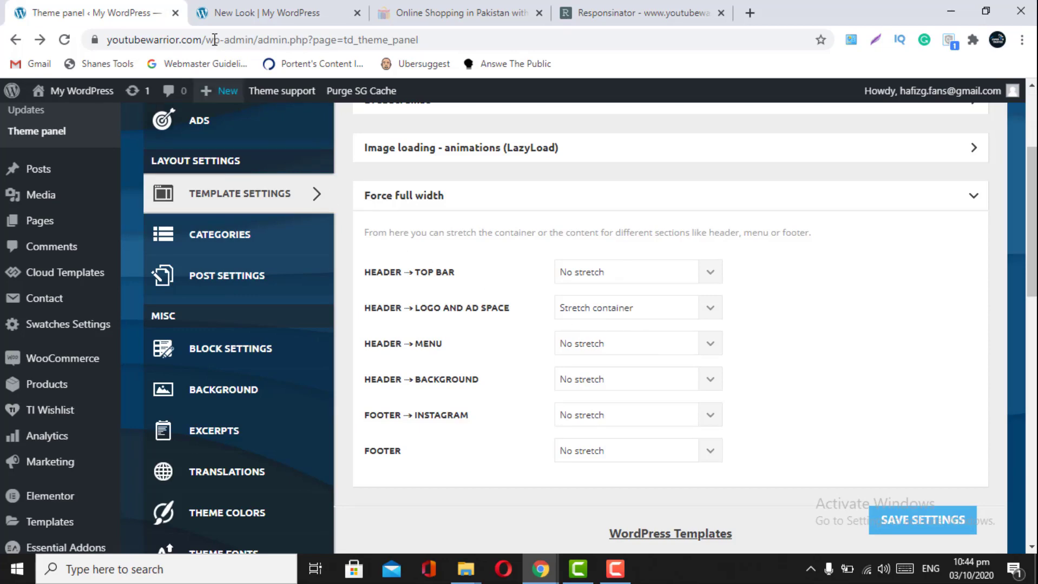
{"action": "left_click", "coordinate": [249, 8]}
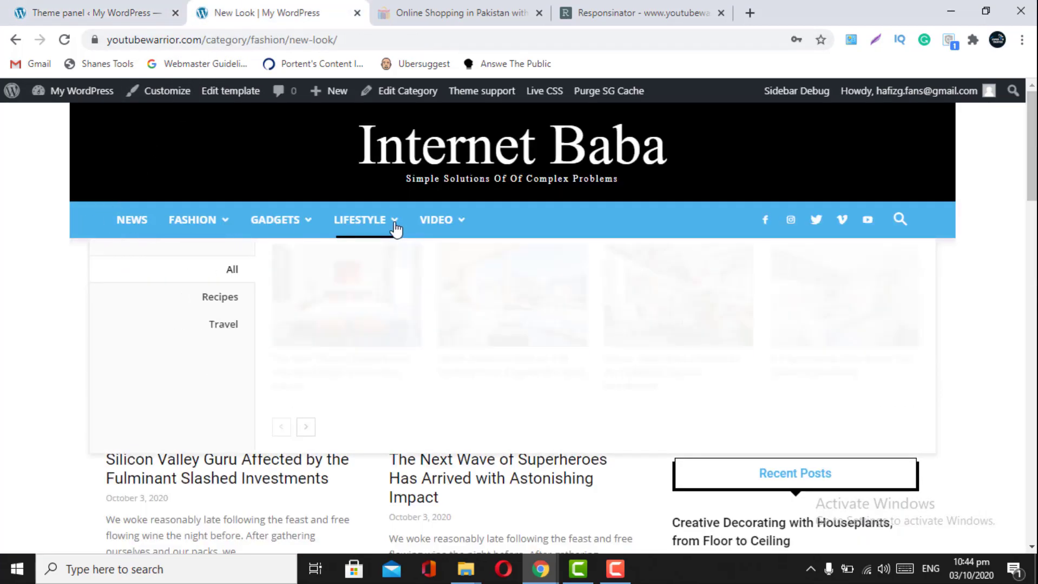
{"action": "left_click", "coordinate": [80, 15]}
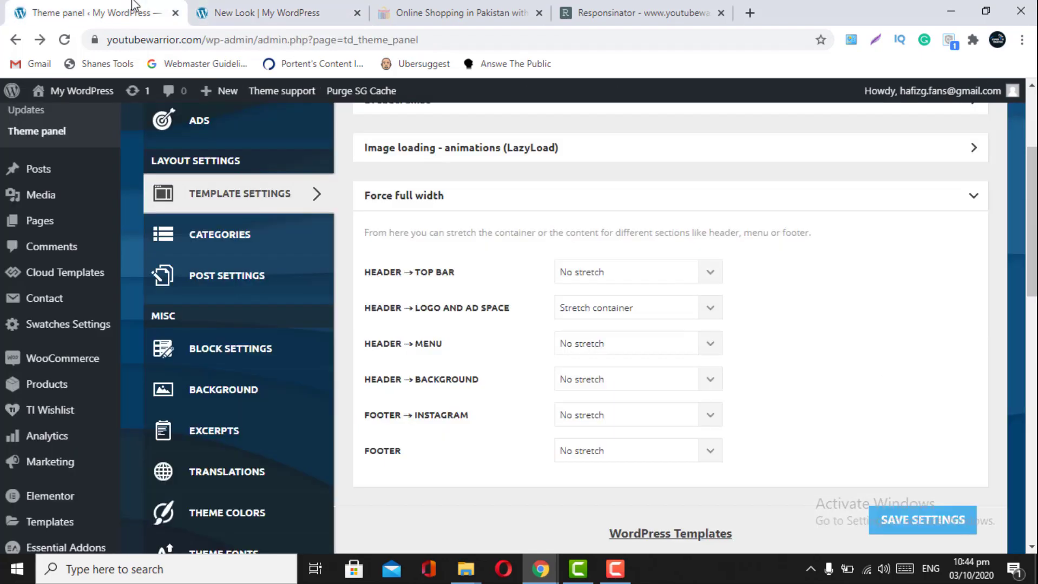
{"action": "left_click", "coordinate": [709, 311]}
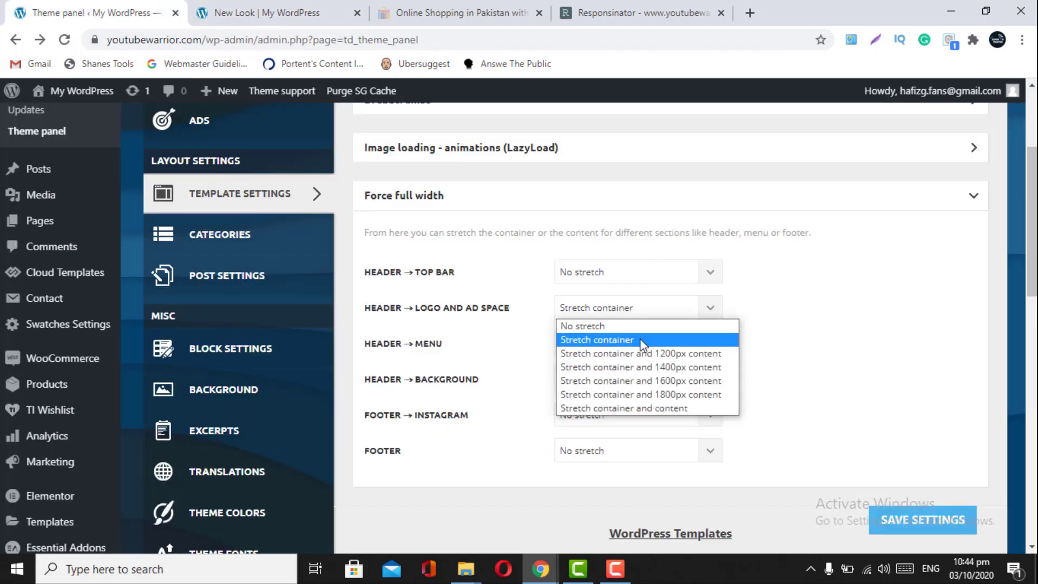
{"action": "left_click", "coordinate": [841, 335]}
- Set the header menu and footer to Stretch container and save the full-width settings
{"action": "left_click", "coordinate": [713, 349]}
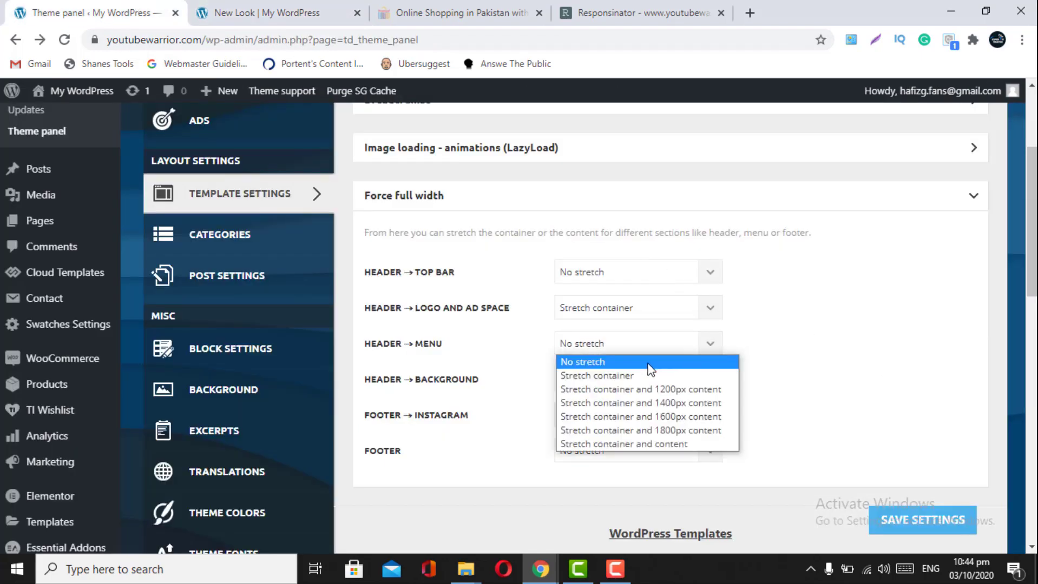
{"action": "left_click", "coordinate": [638, 372]}
{"action": "left_click", "coordinate": [246, 12]}
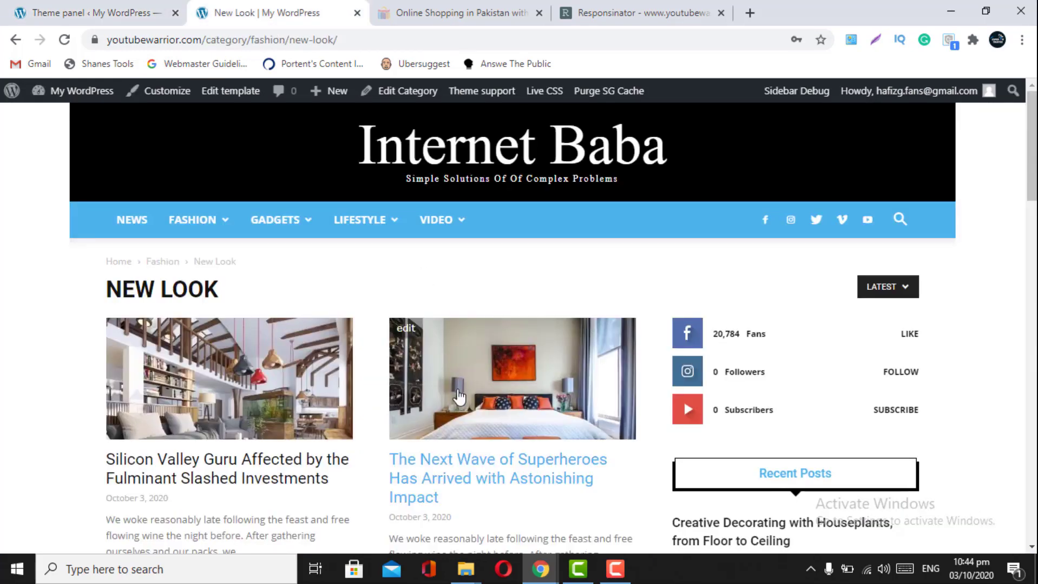
{"action": "scroll", "coordinate": [459, 397], "scroll_direction": "down", "scroll_amount": 10}
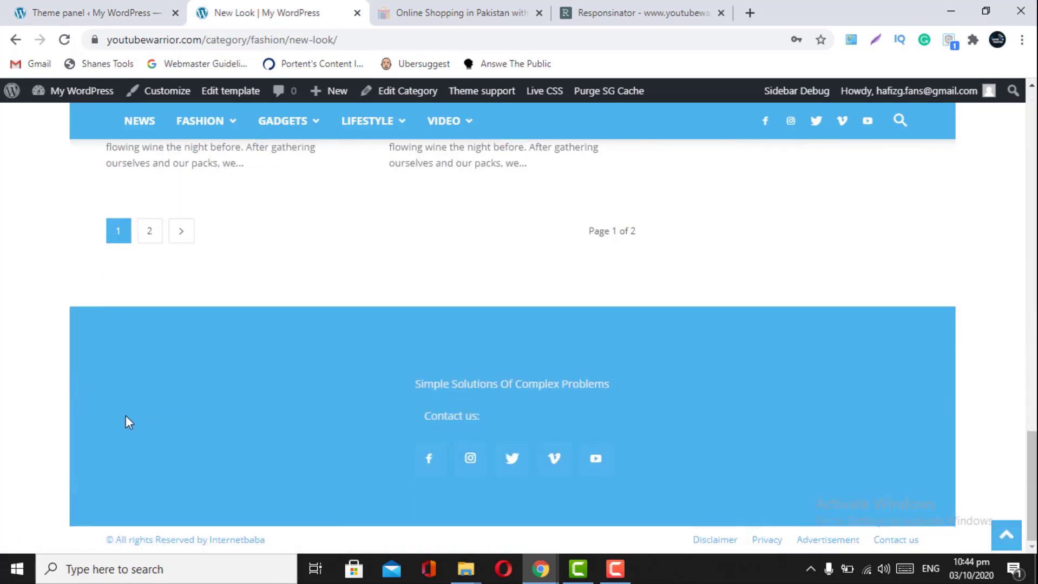
{"action": "left_click", "coordinate": [114, 8]}
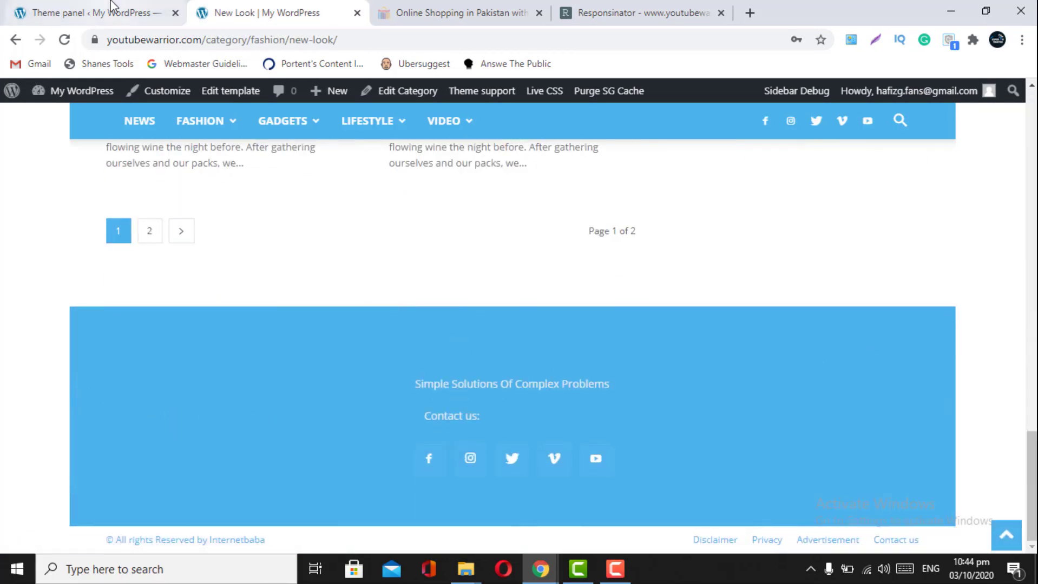
{"action": "left_click", "coordinate": [707, 458]}
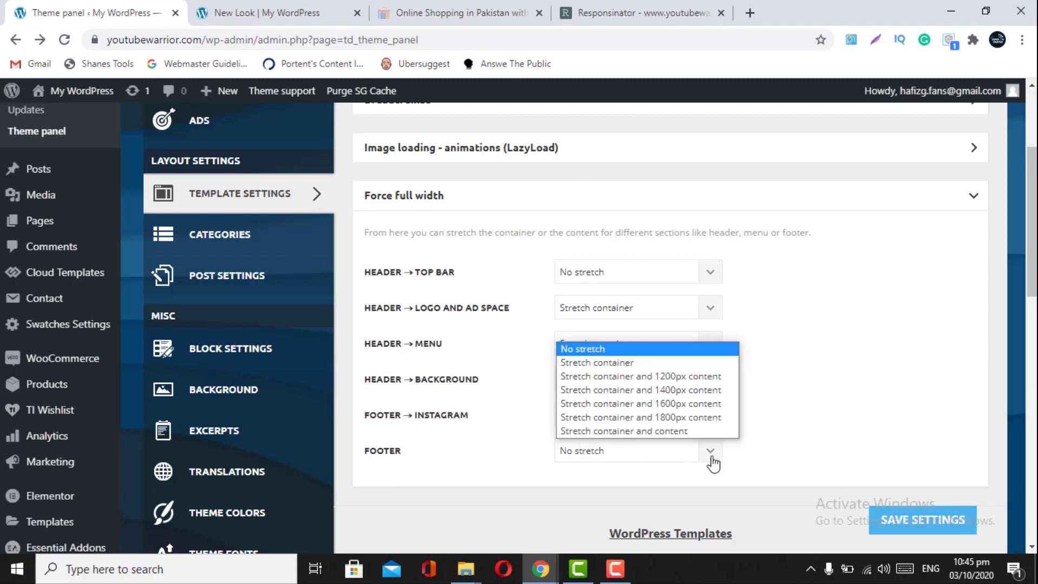
{"action": "left_click", "coordinate": [616, 362]}
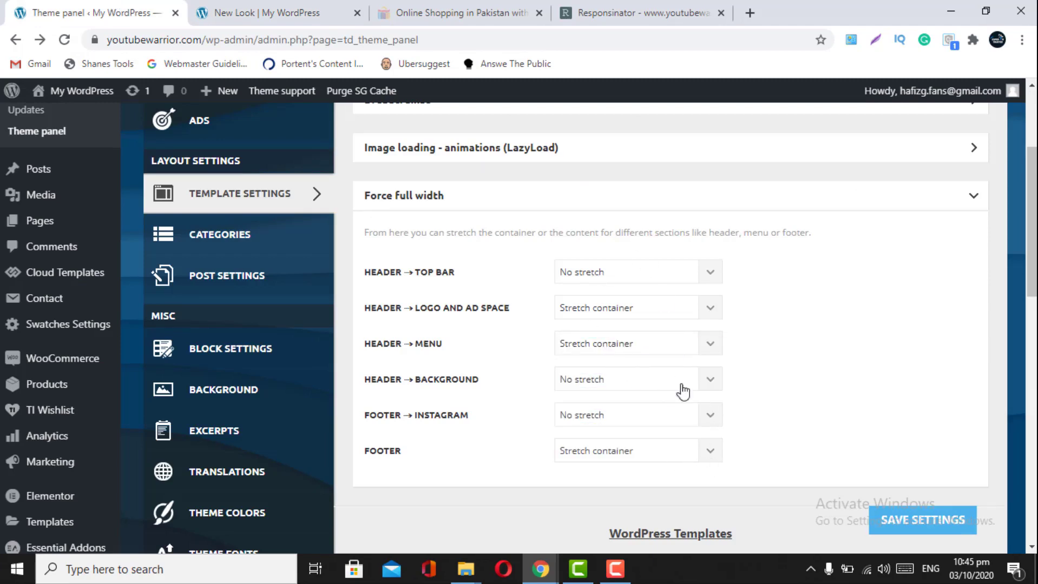
{"action": "left_click", "coordinate": [889, 523]}
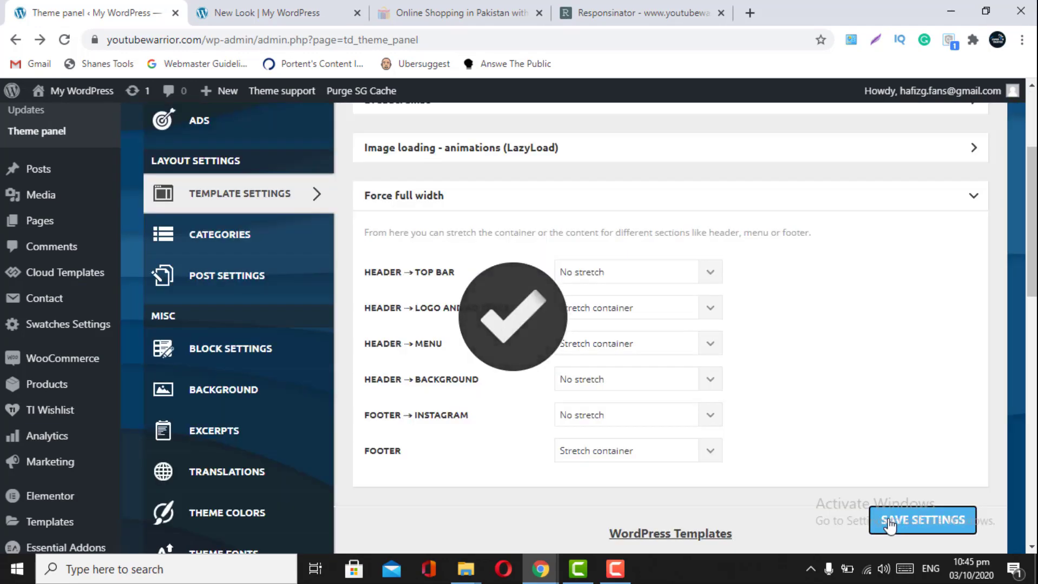
- Reload the live New Look page to confirm the full-width layout
{"action": "left_click", "coordinate": [293, 4]}
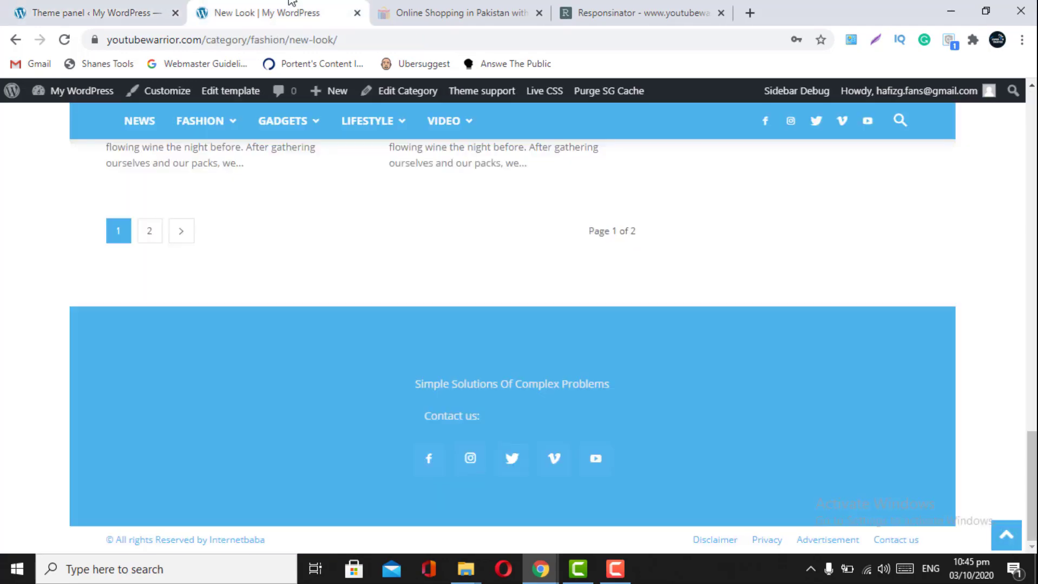
{"action": "left_click", "coordinate": [63, 40]}
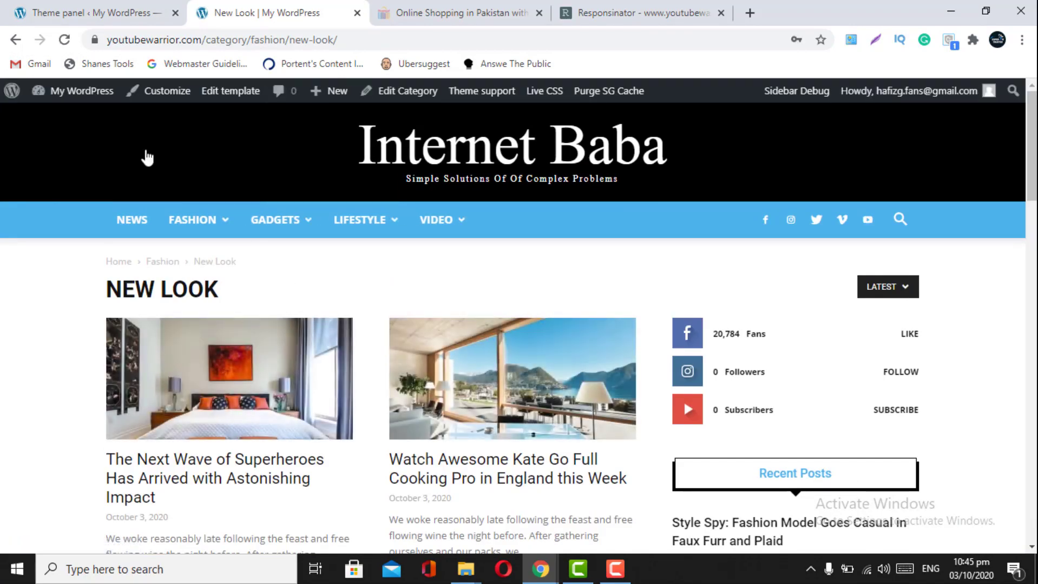
{"action": "left_click", "coordinate": [77, 8]}
- Compare the Top menu colour options in Theme Colors with the live page
{"action": "scroll", "coordinate": [247, 367], "scroll_direction": "down", "scroll_amount": 2}
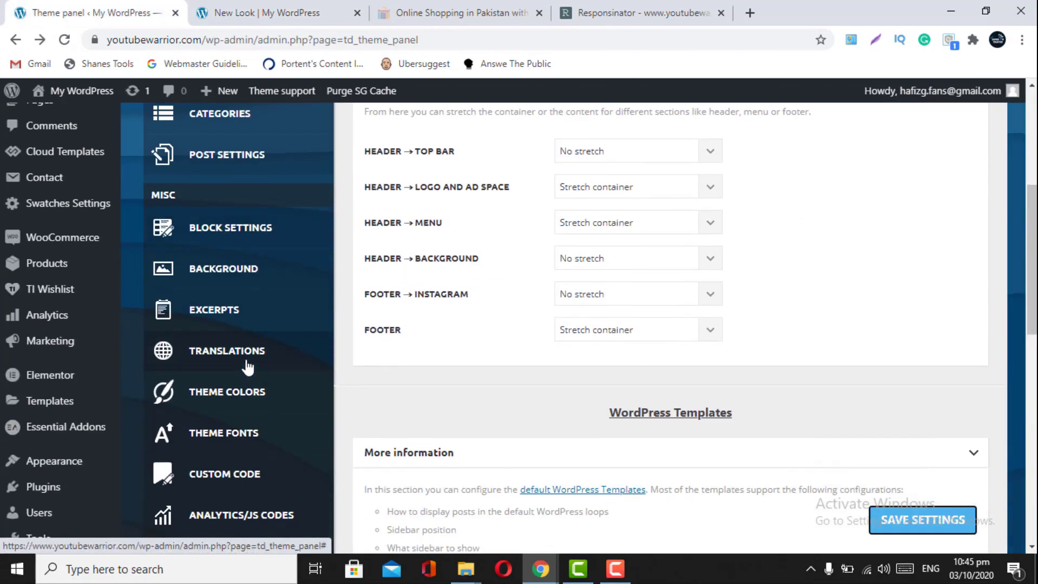
{"action": "left_click", "coordinate": [257, 393]}
{"action": "scroll", "coordinate": [535, 370], "scroll_direction": "down", "scroll_amount": 1}
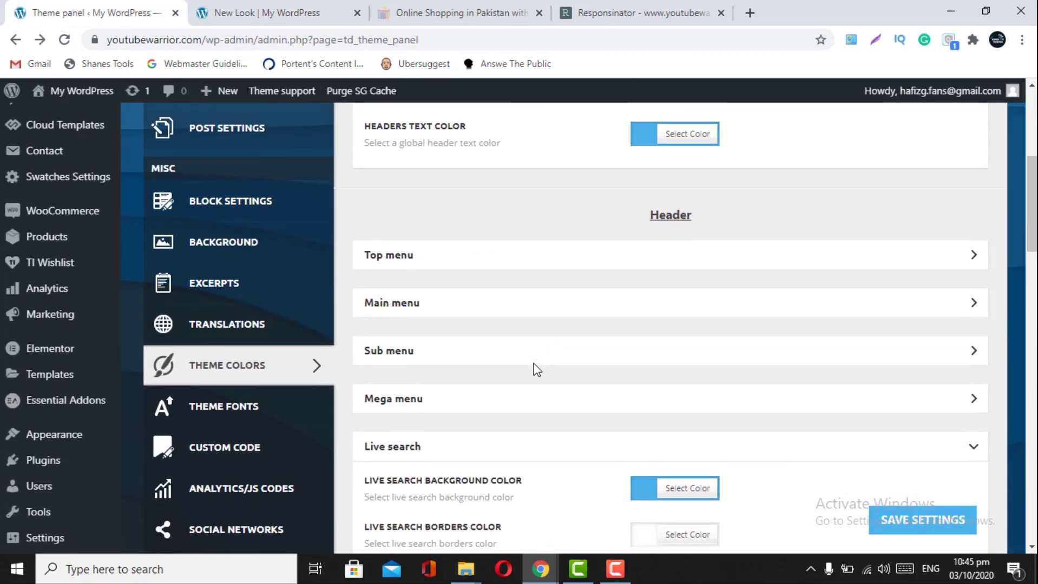
{"action": "left_click", "coordinate": [824, 265]}
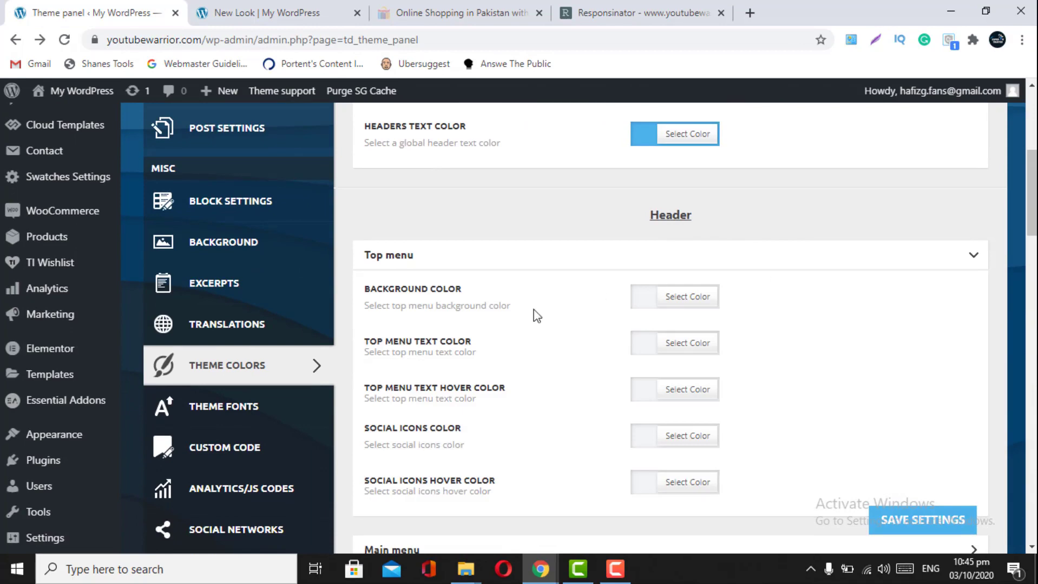
{"action": "left_click", "coordinate": [289, 13]}
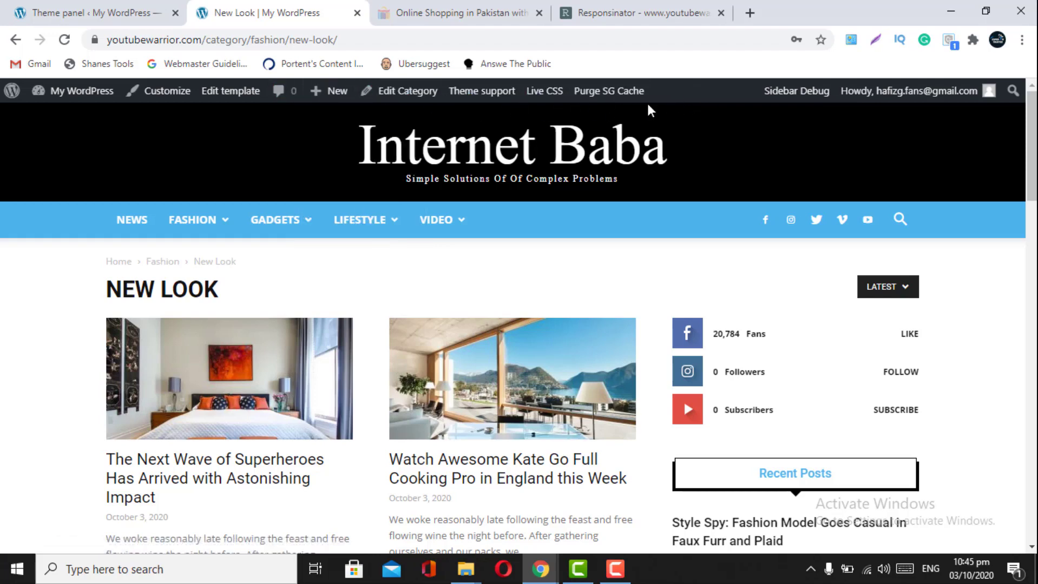
{"action": "left_click", "coordinate": [43, 7]}
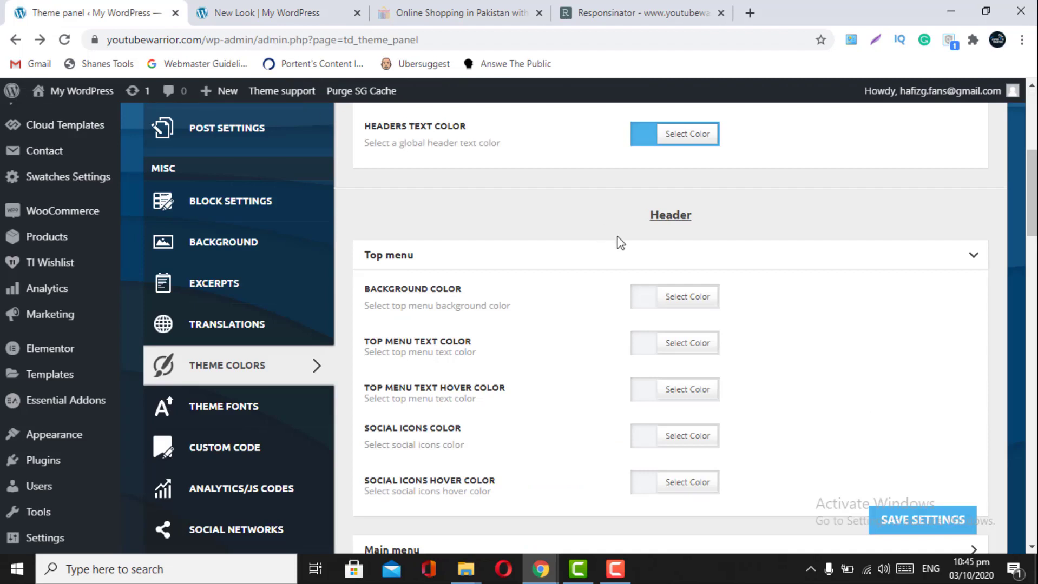
{"action": "left_click", "coordinate": [968, 268]}
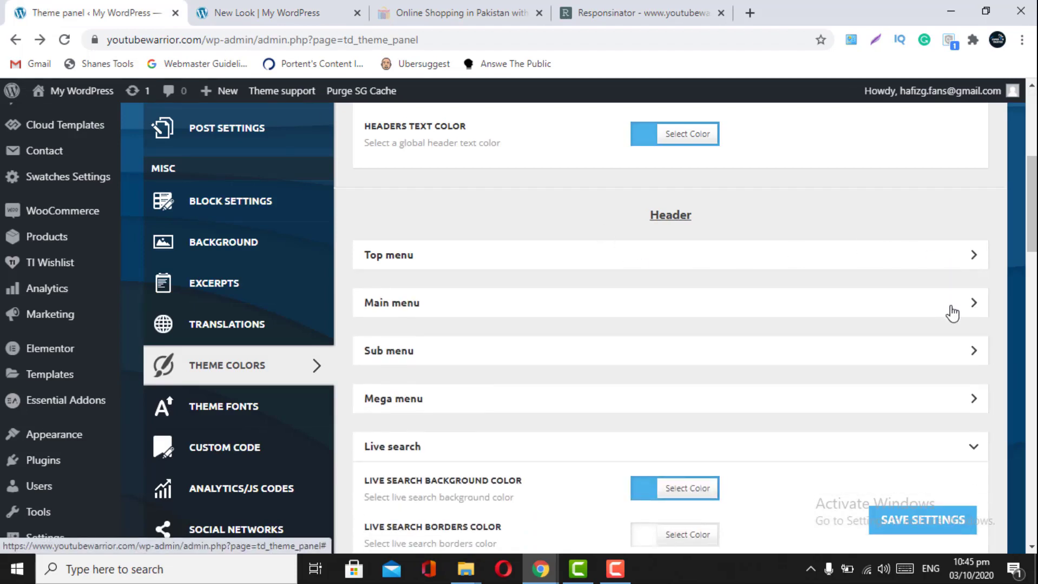
- Expand the Main menu colour options and compare them with the live New Look page
{"action": "left_click", "coordinate": [969, 314]}
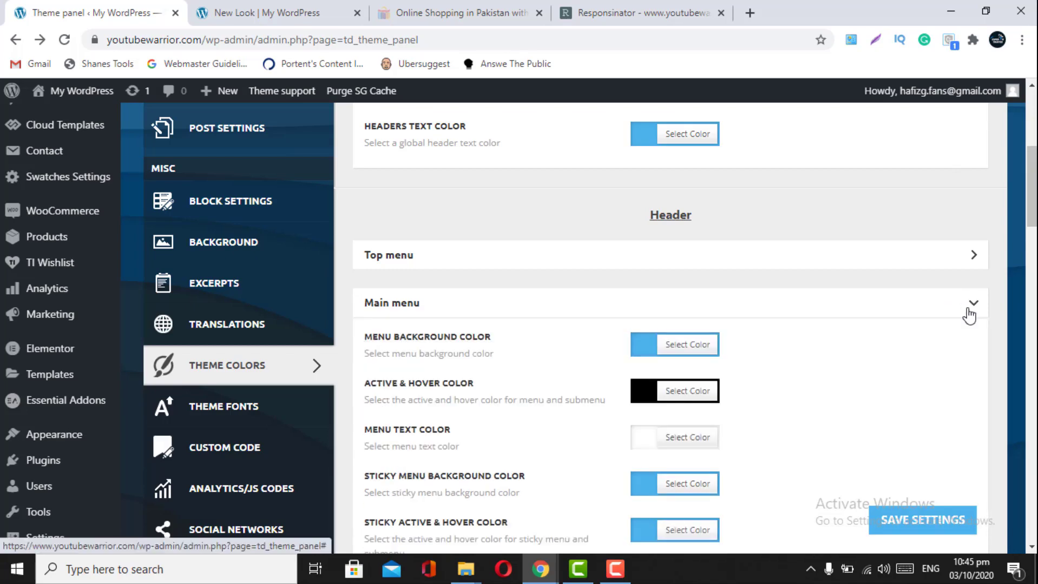
{"action": "scroll", "coordinate": [969, 314], "scroll_direction": "down", "scroll_amount": 2}
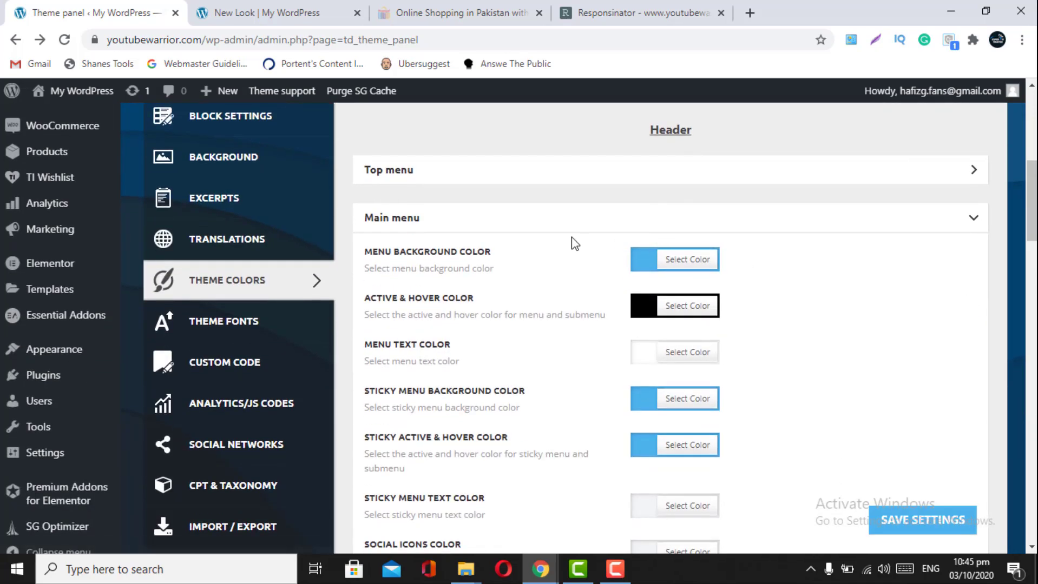
{"action": "left_click", "coordinate": [280, 11]}
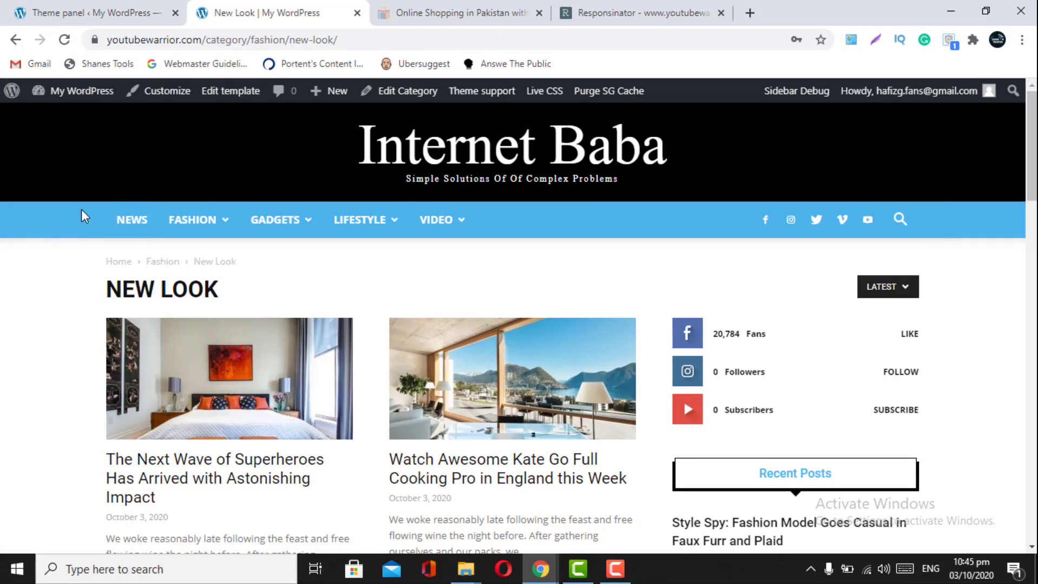
{"action": "left_click", "coordinate": [89, 13]}
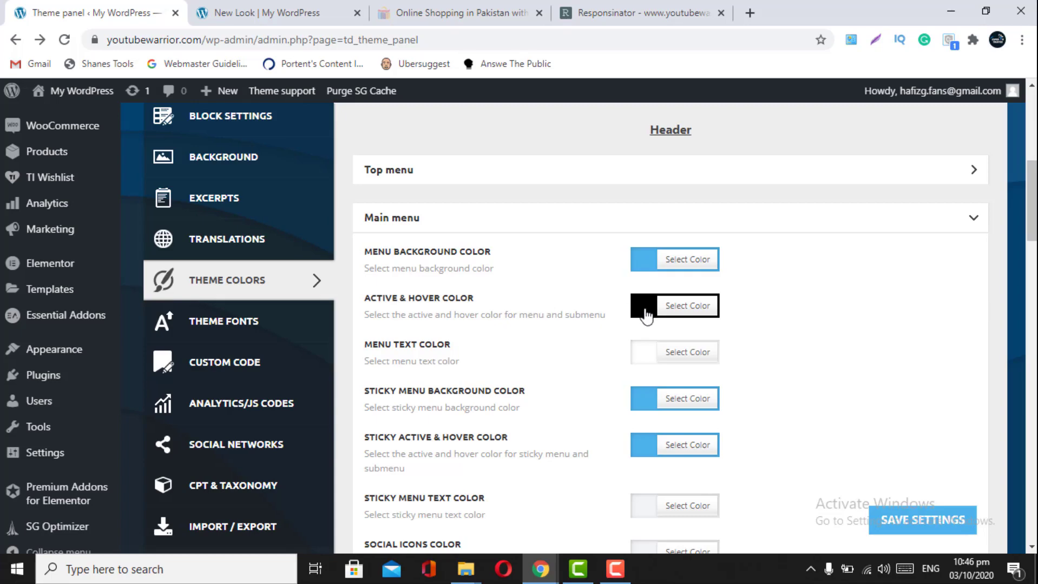
{"action": "scroll", "coordinate": [646, 317], "scroll_direction": "up", "scroll_amount": 4}
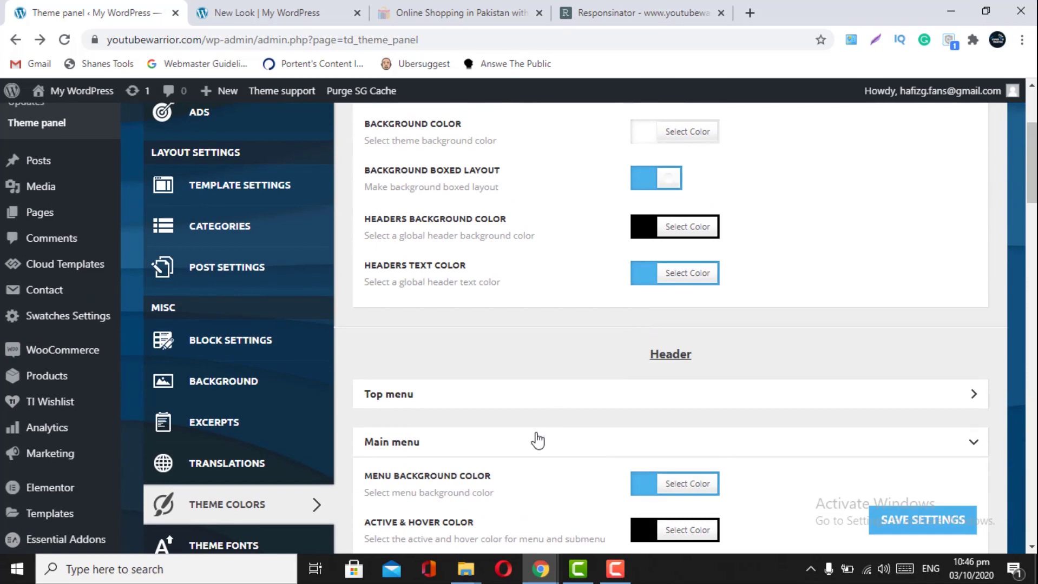
{"action": "scroll", "coordinate": [534, 438], "scroll_direction": "down", "scroll_amount": 2}
{"action": "scroll", "coordinate": [537, 441], "scroll_direction": "down", "scroll_amount": 1}
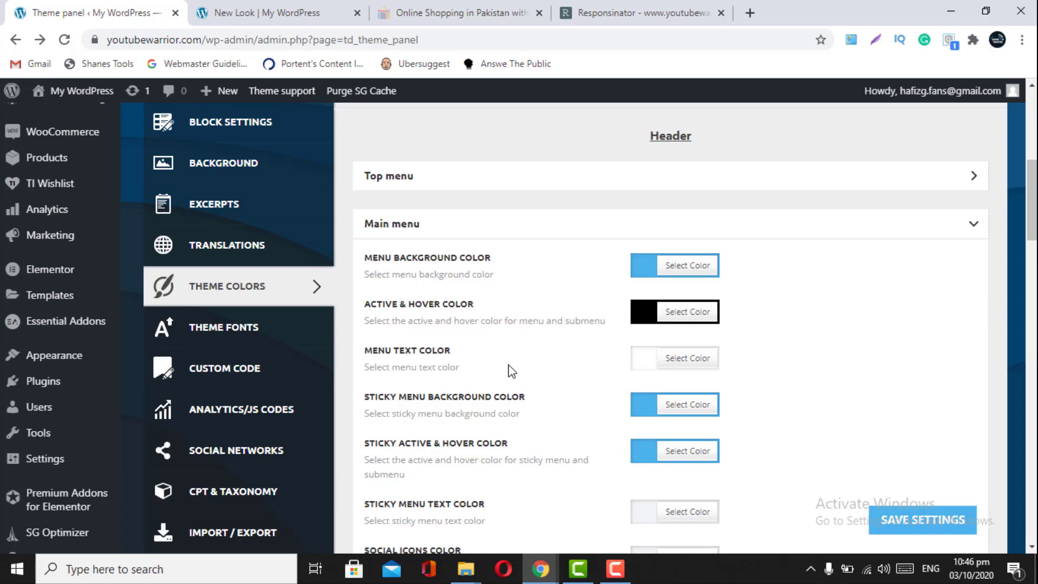
{"action": "left_click", "coordinate": [260, 7]}
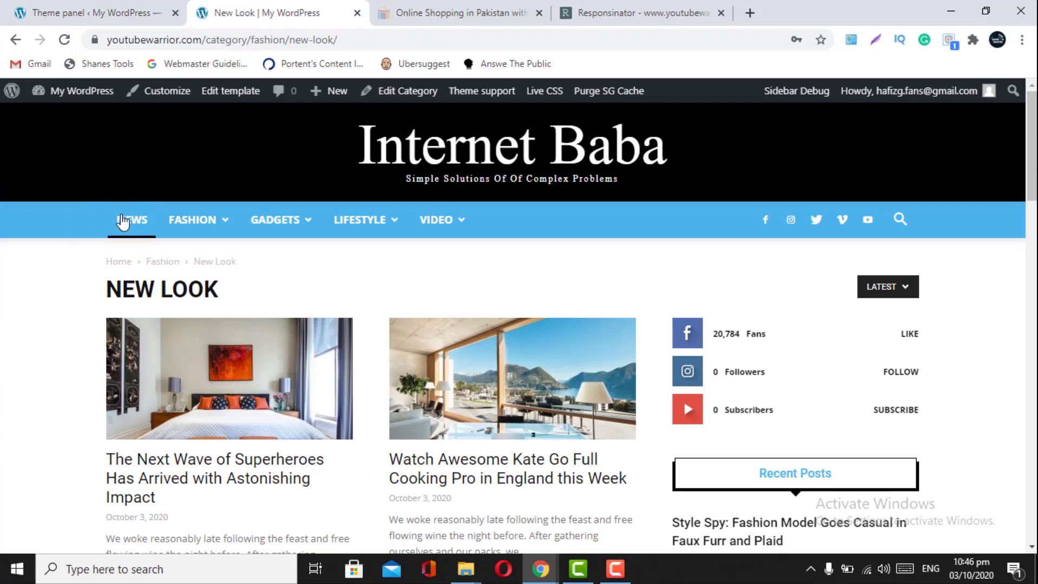
{"action": "left_click", "coordinate": [93, 9]}
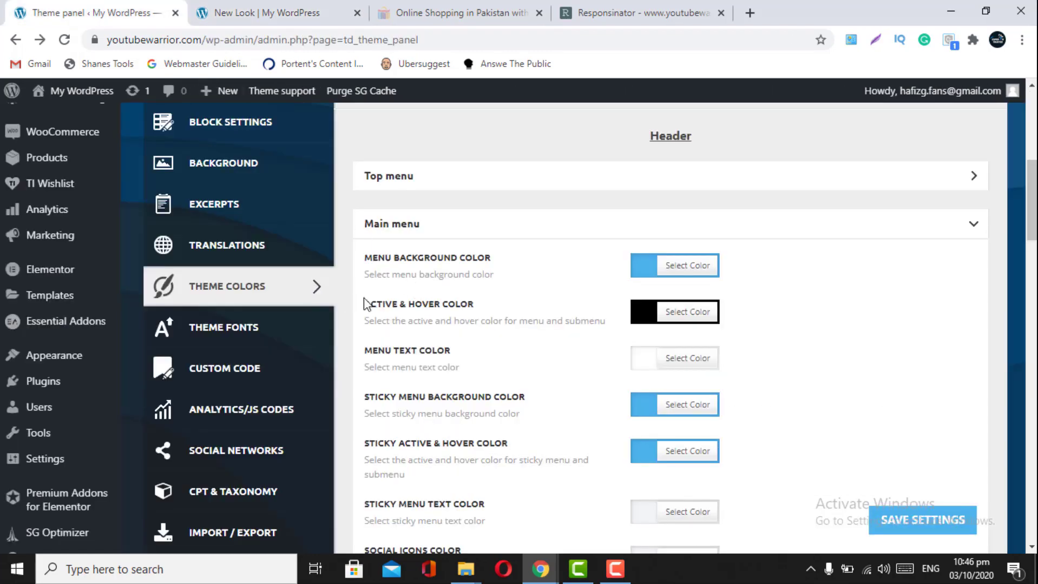
- Browse the live site's navigation and open New Look from the Fashion dropdown
{"action": "left_click", "coordinate": [232, 14]}
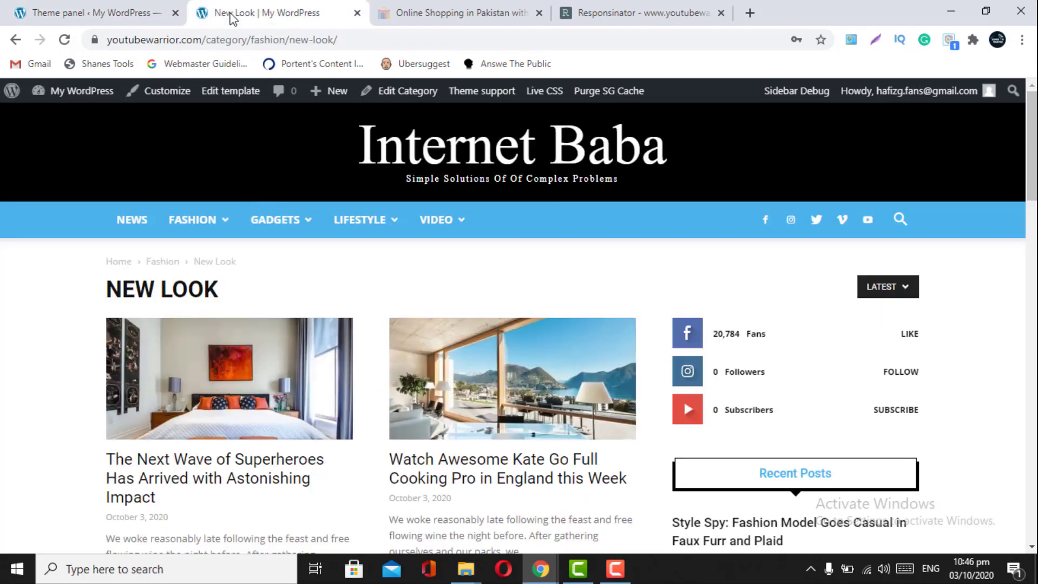
{"action": "mouse_move", "coordinate": [261, 215]}
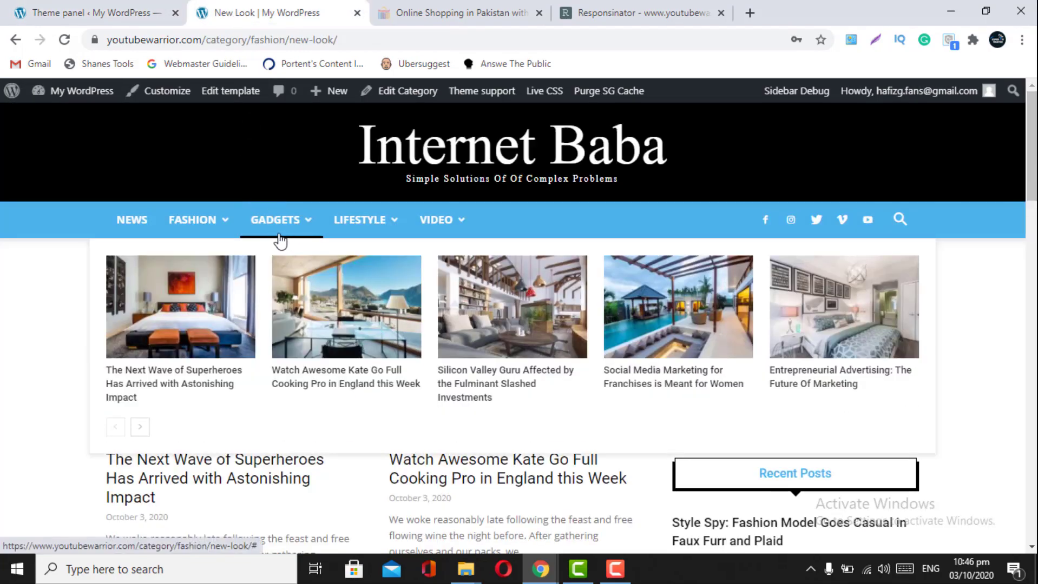
{"action": "mouse_move", "coordinate": [168, 229]}
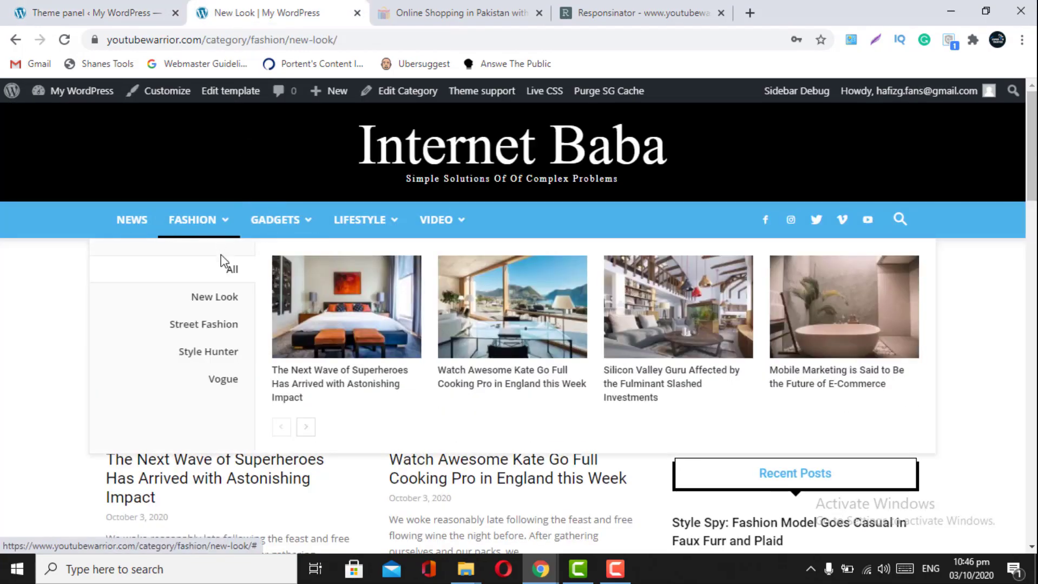
{"action": "mouse_move", "coordinate": [214, 304]}
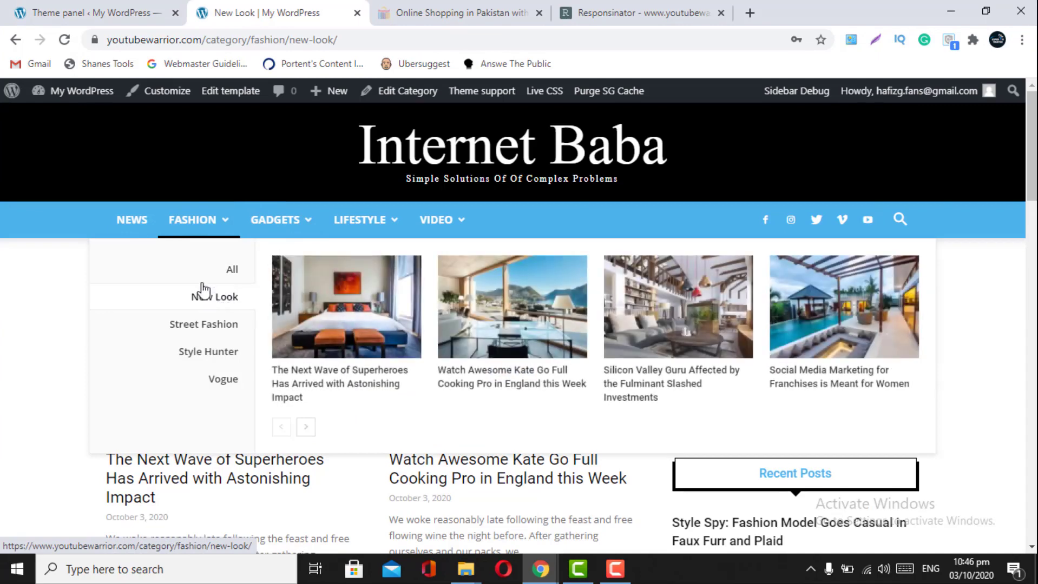
{"action": "left_click", "coordinate": [211, 299]}
{"action": "left_click", "coordinate": [57, 10]}
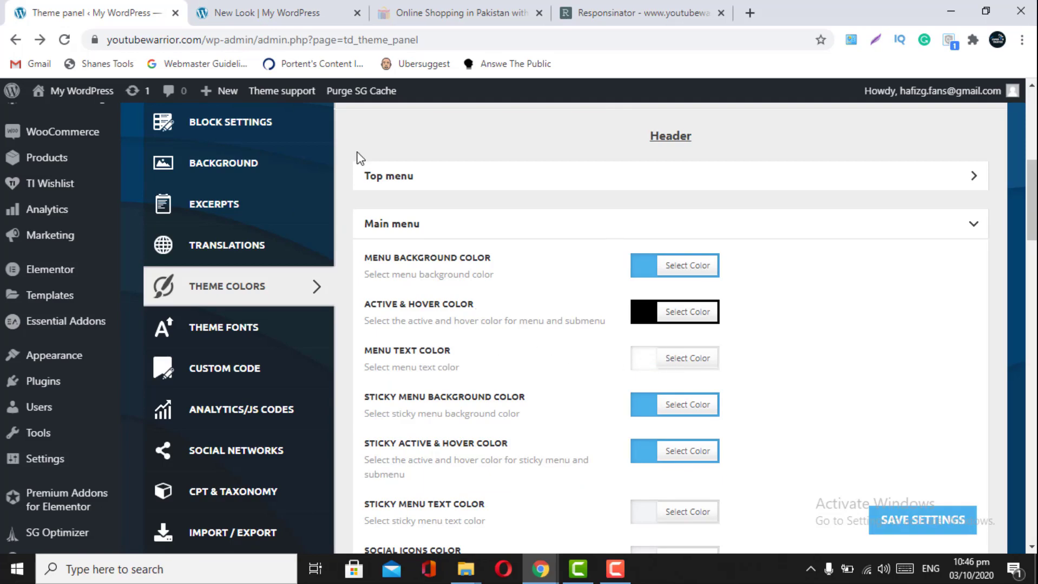
{"action": "left_click", "coordinate": [287, 12]}
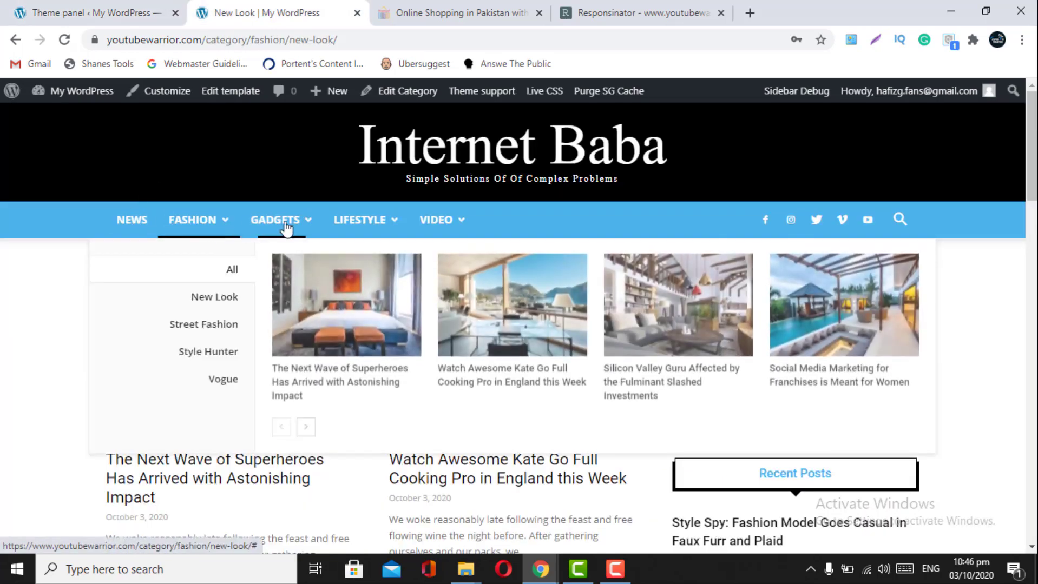
{"action": "left_click", "coordinate": [122, 7]}
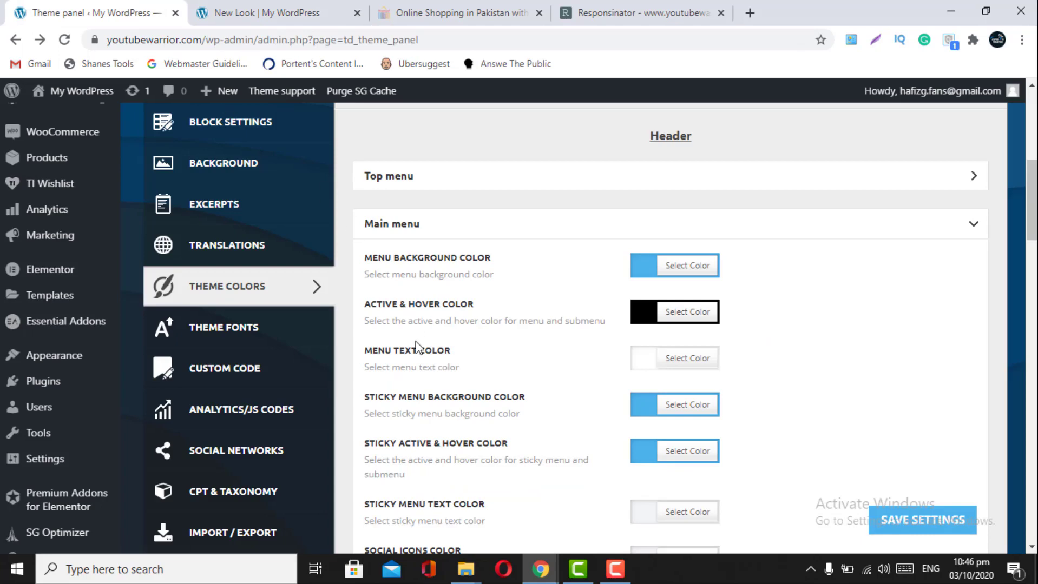
- Scroll the live page to inspect the sticky menu bar's colours
{"action": "scroll", "coordinate": [416, 346], "scroll_direction": "down", "scroll_amount": 2}
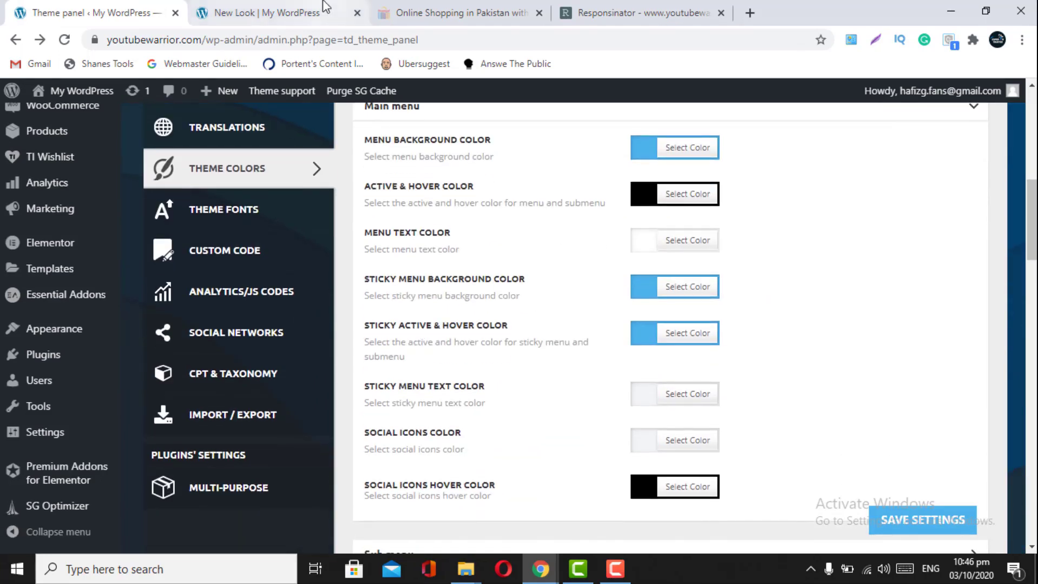
{"action": "left_click", "coordinate": [260, 12]}
{"action": "scroll", "coordinate": [308, 286], "scroll_direction": "down", "scroll_amount": 3}
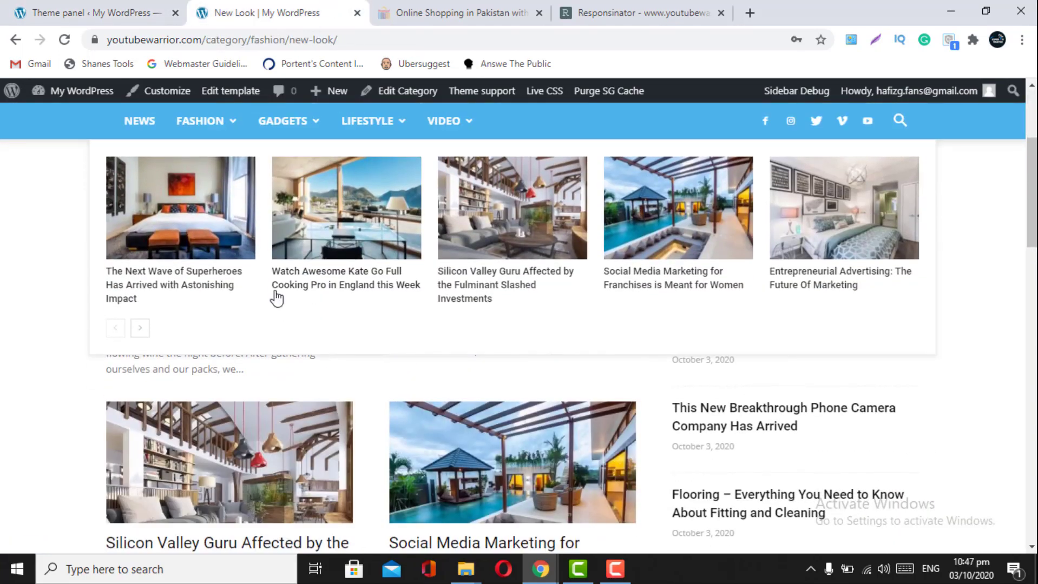
{"action": "scroll", "coordinate": [275, 298], "scroll_direction": "up", "scroll_amount": 3}
{"action": "scroll", "coordinate": [276, 297], "scroll_direction": "down", "scroll_amount": 10}
{"action": "scroll", "coordinate": [276, 297], "scroll_direction": "down", "scroll_amount": 7}
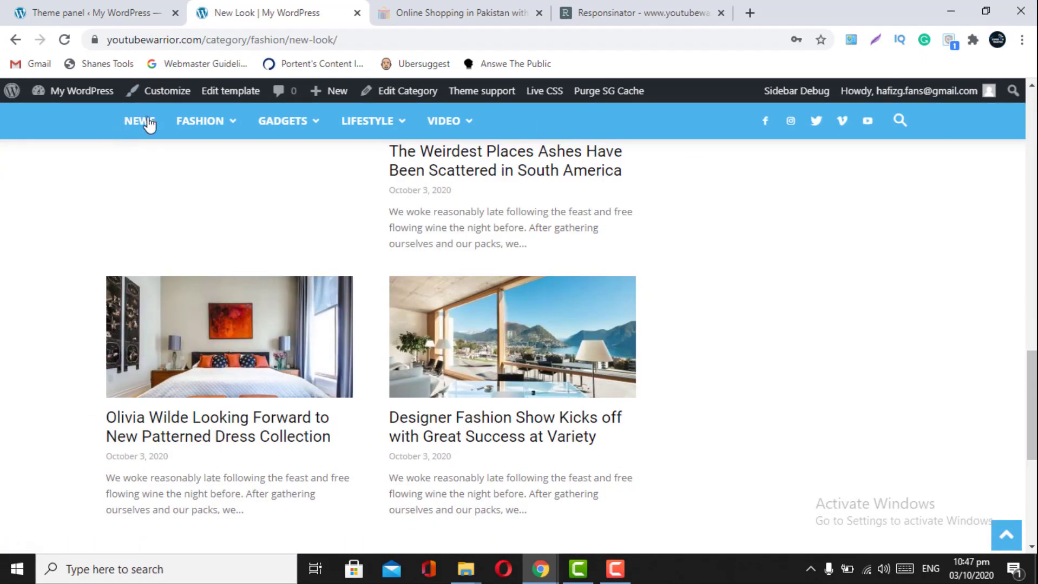
{"action": "scroll", "coordinate": [216, 281], "scroll_direction": "down", "scroll_amount": 6}
{"action": "scroll", "coordinate": [214, 277], "scroll_direction": "up", "scroll_amount": 4}
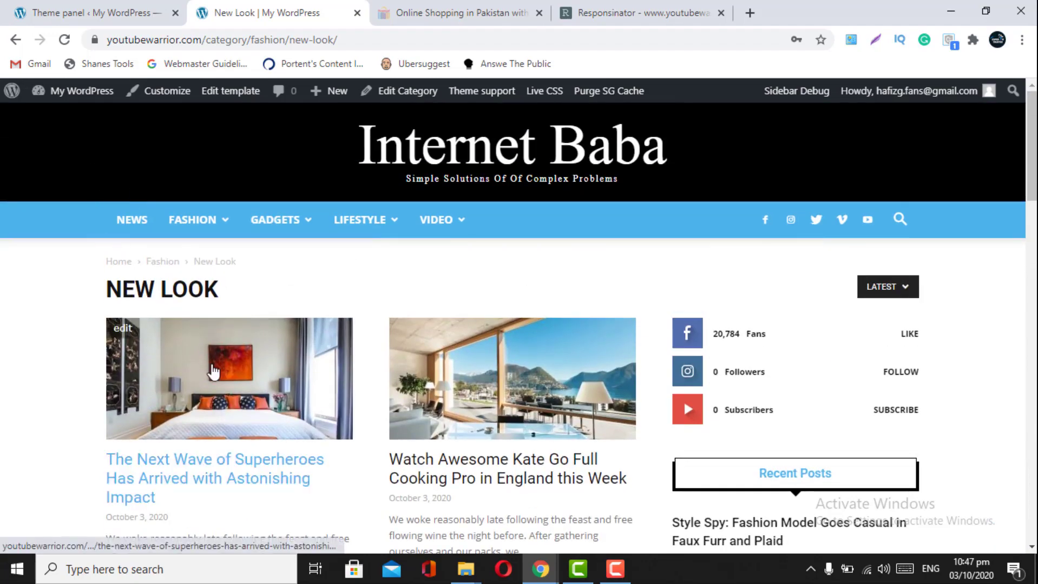
{"action": "scroll", "coordinate": [211, 366], "scroll_direction": "down", "scroll_amount": 10}
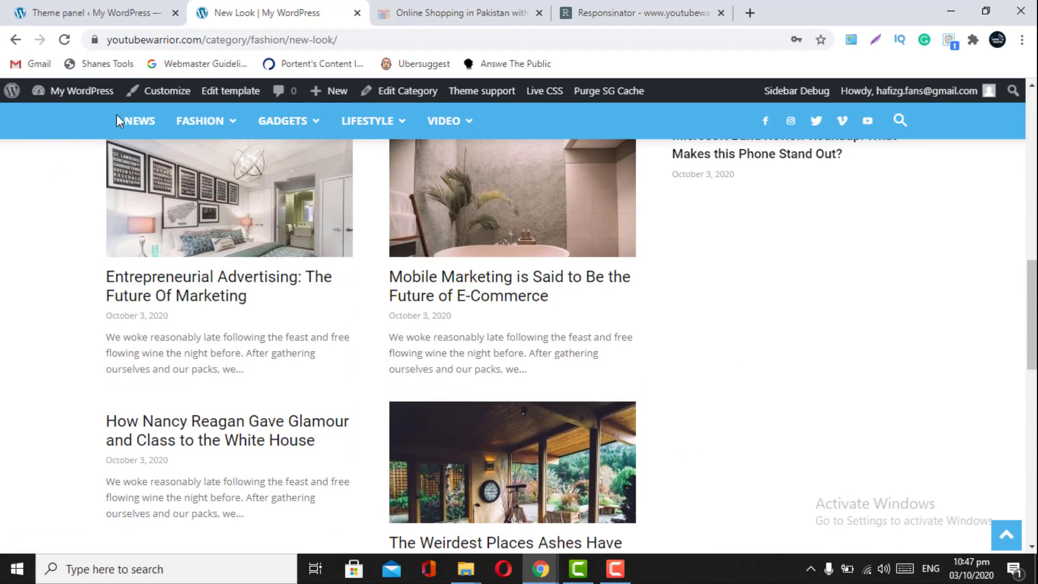
{"action": "left_click", "coordinate": [102, 11]}
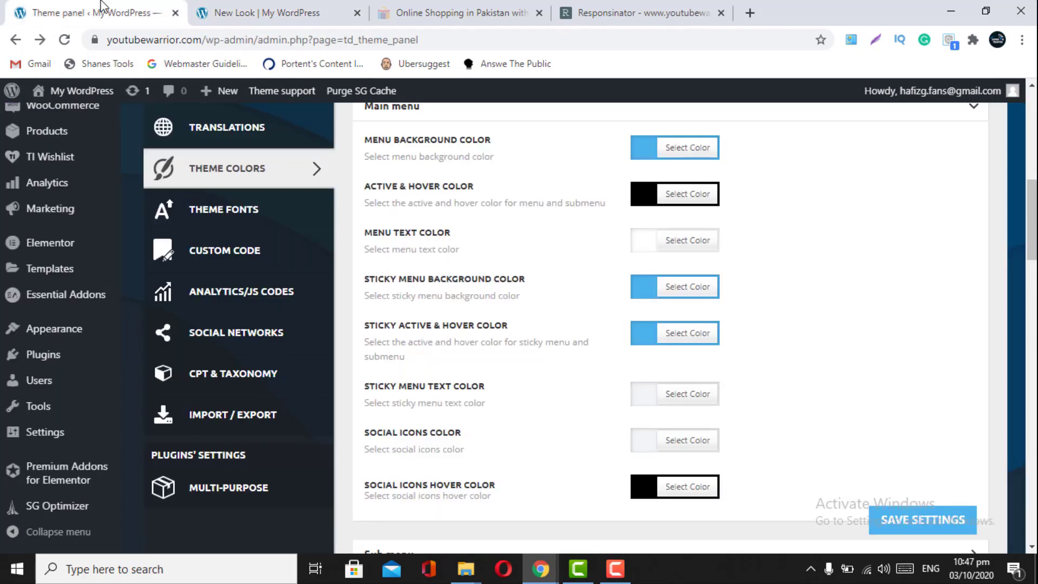
{"action": "left_click", "coordinate": [649, 296]}
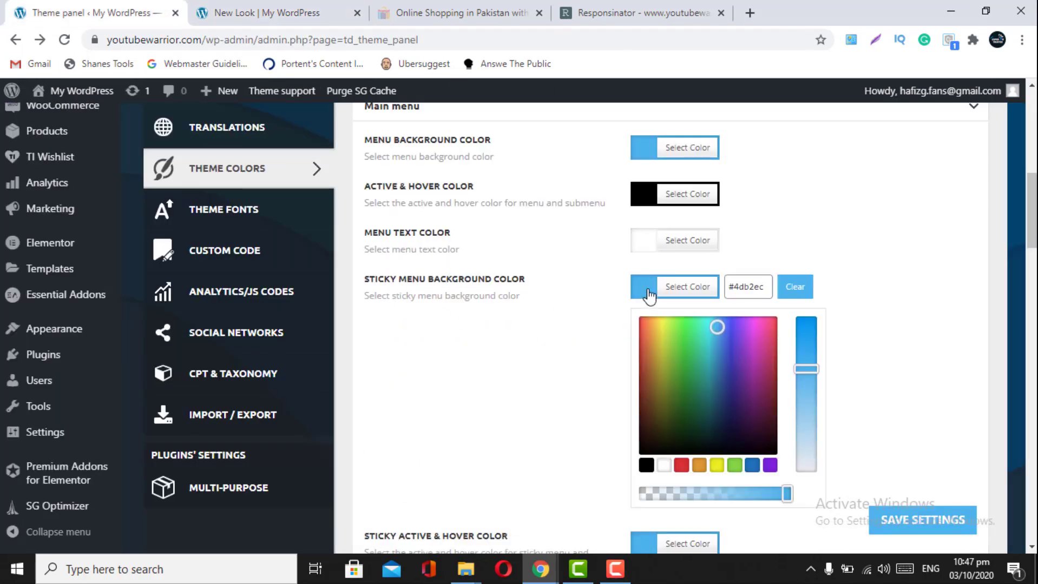
{"action": "left_click", "coordinate": [646, 466]}
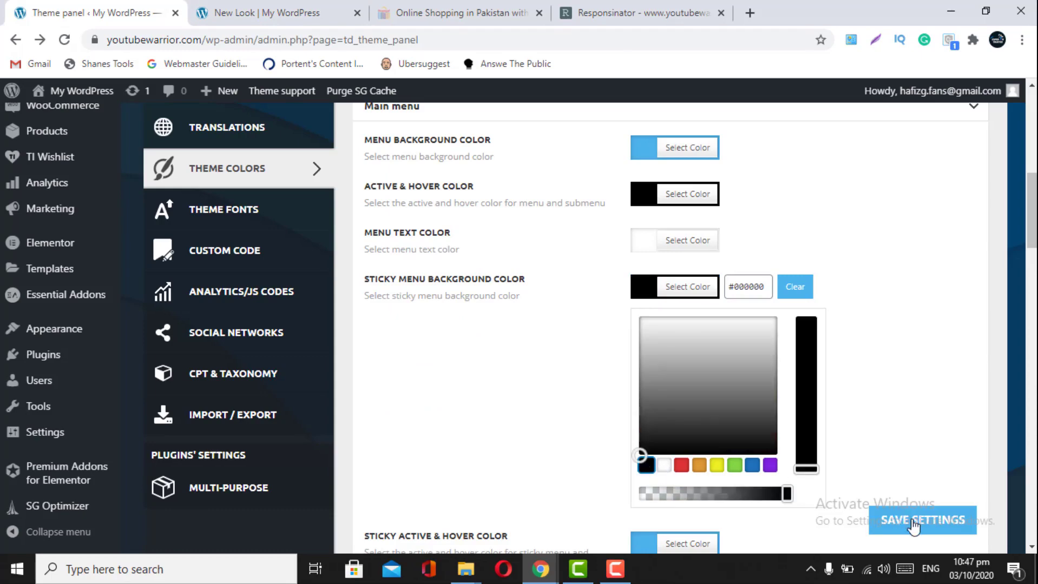
{"action": "left_click", "coordinate": [913, 521]}
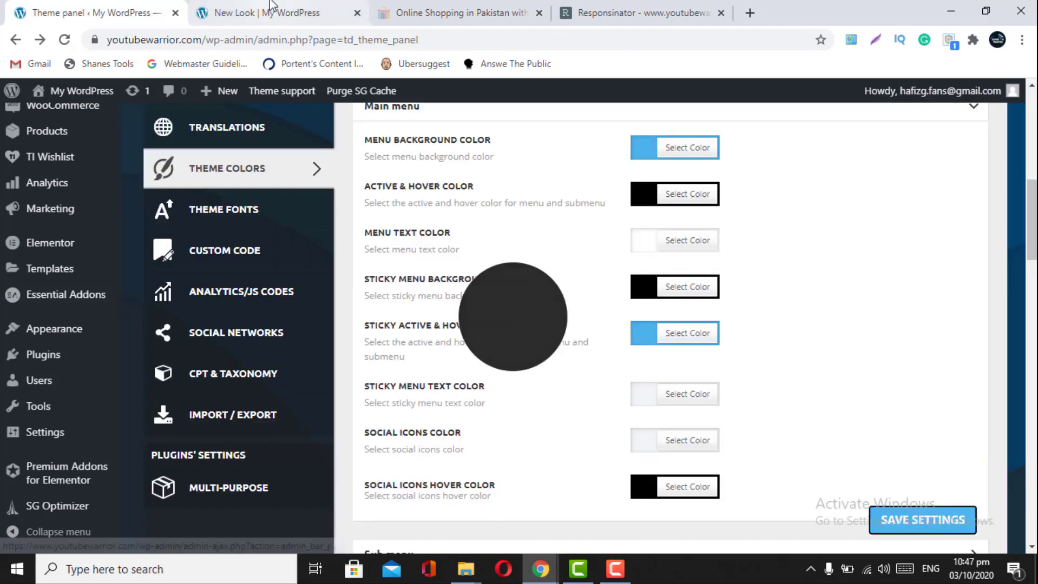
{"action": "left_click", "coordinate": [273, 8]}
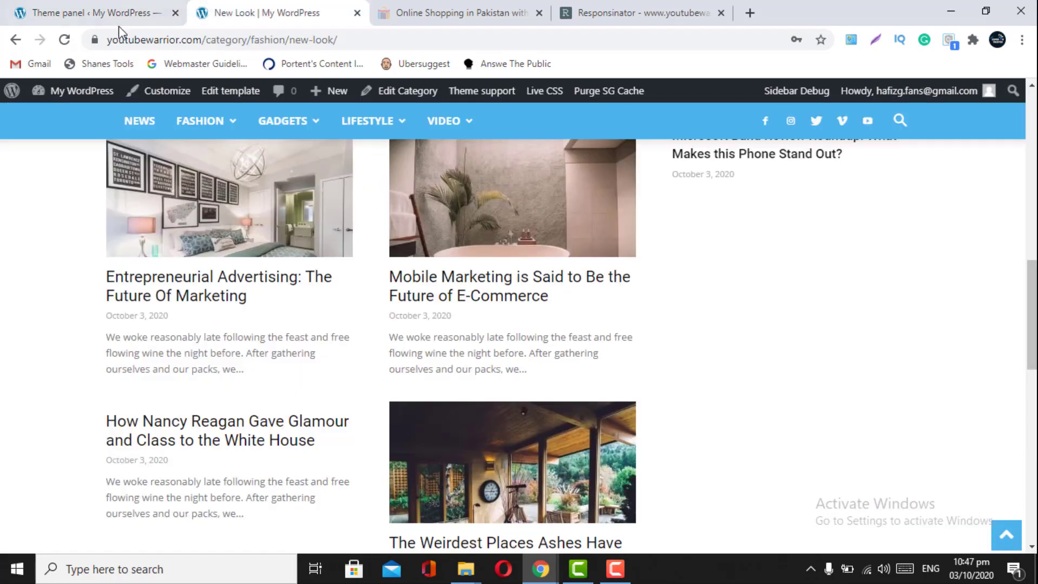
{"action": "left_click", "coordinate": [62, 42]}
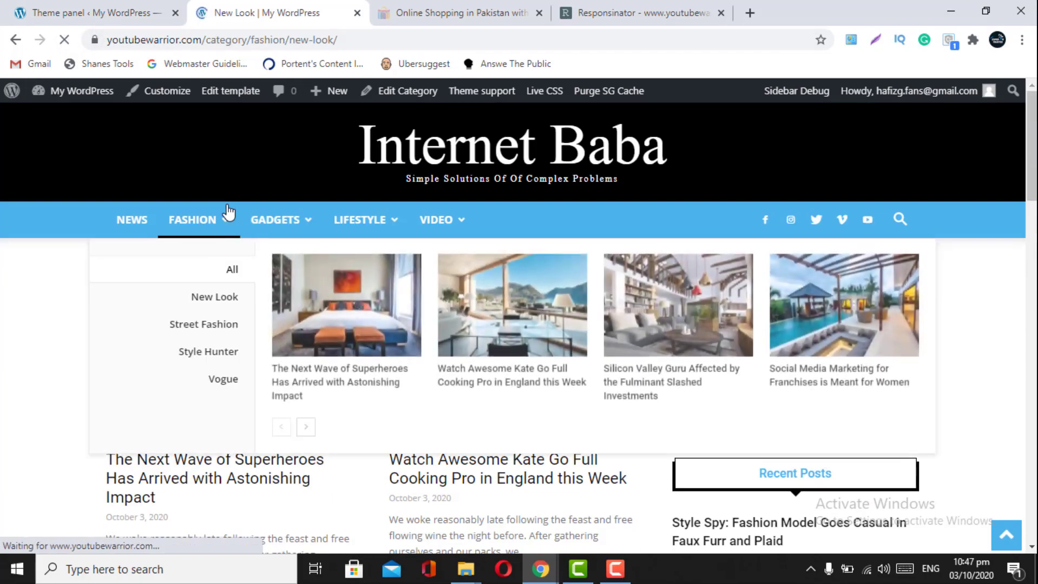
{"action": "mouse_move", "coordinate": [427, 230]}
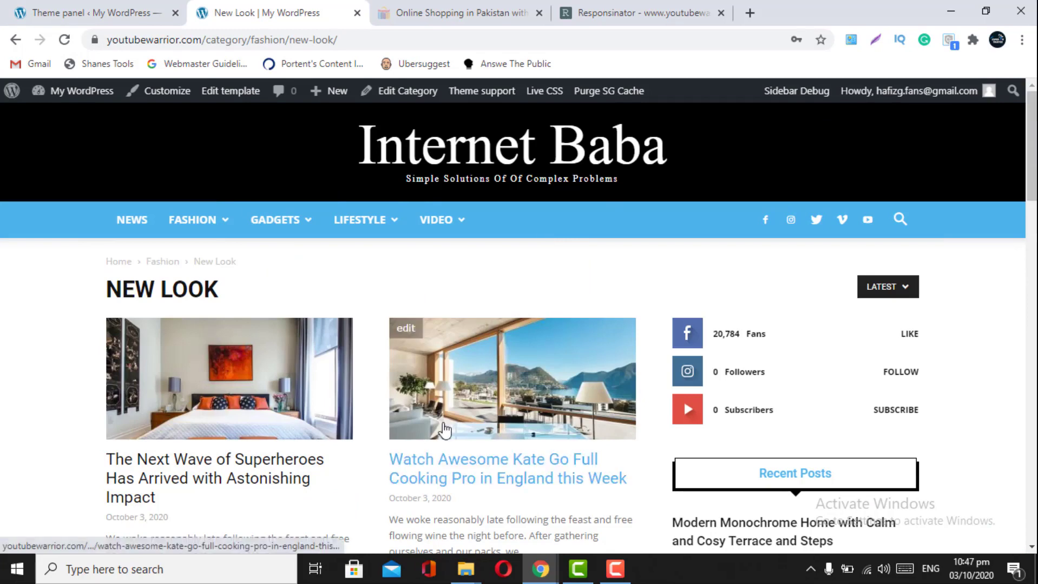
{"action": "scroll", "coordinate": [445, 430], "scroll_direction": "down", "scroll_amount": 6}
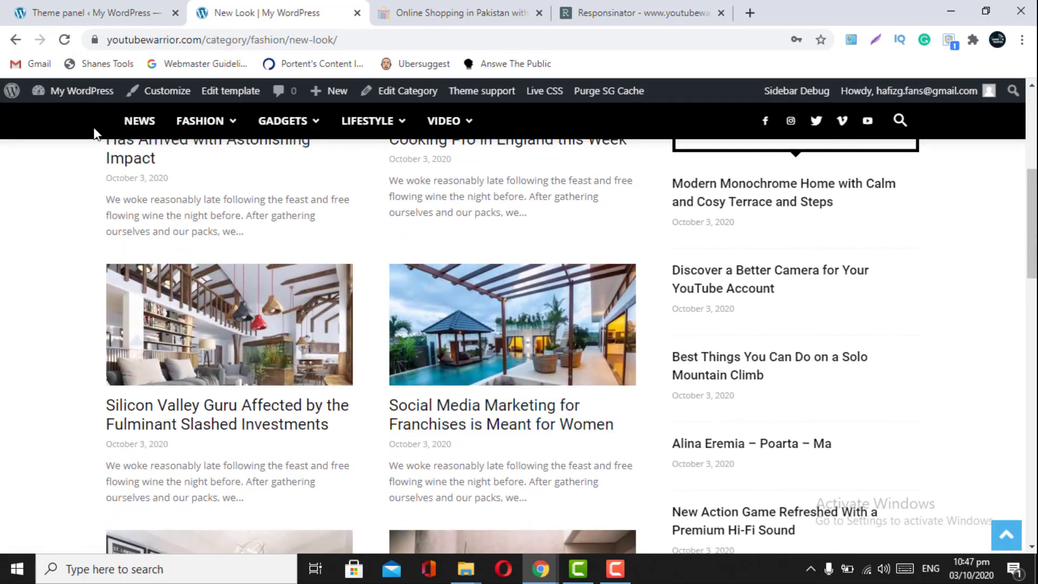
{"action": "left_click", "coordinate": [108, 12]}
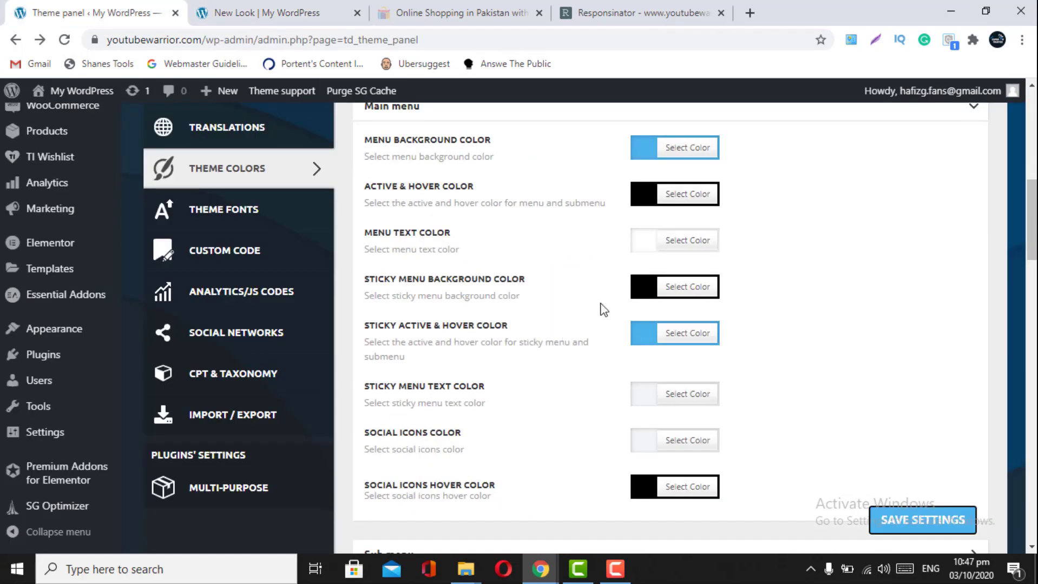
{"action": "left_click", "coordinate": [683, 295]}
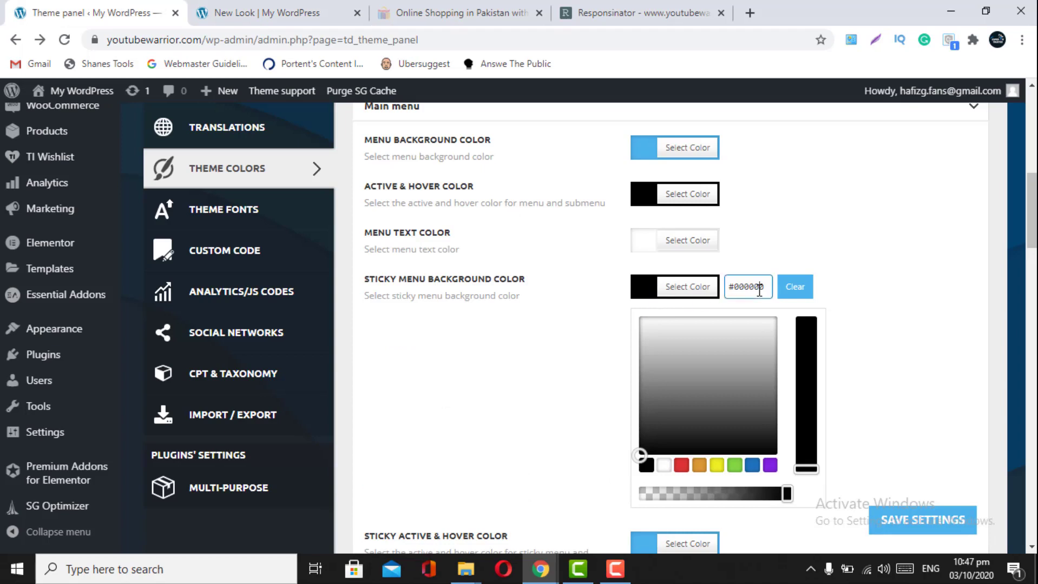
{"action": "key", "text": "ctrl+a"}
{"action": "type", "text": "0"}
{"action": "type", "text": "#4db2ec"}
{"action": "left_click", "coordinate": [898, 519]}
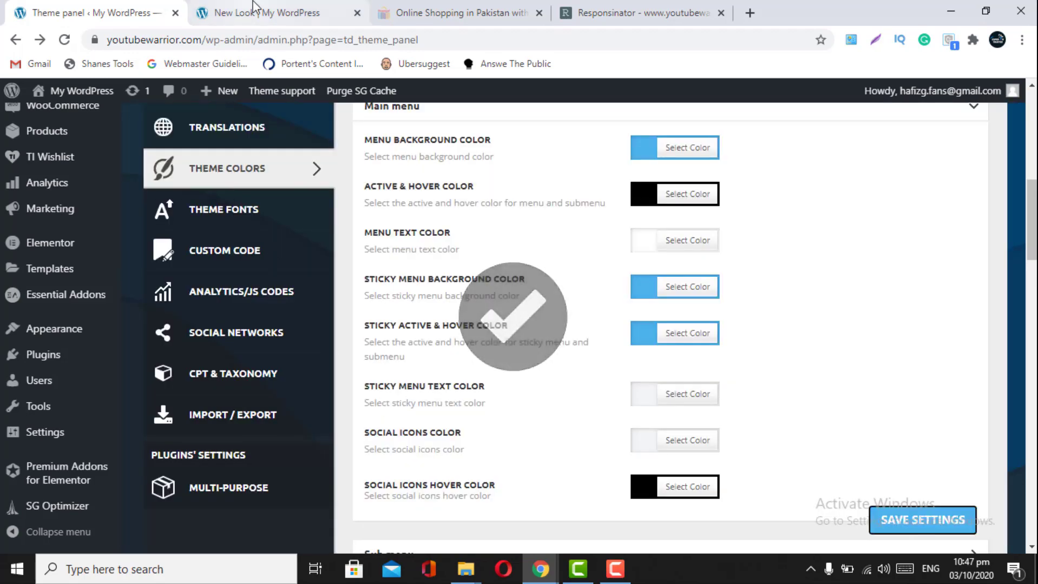
{"action": "left_click", "coordinate": [260, 13]}
{"action": "left_click", "coordinate": [64, 40]}
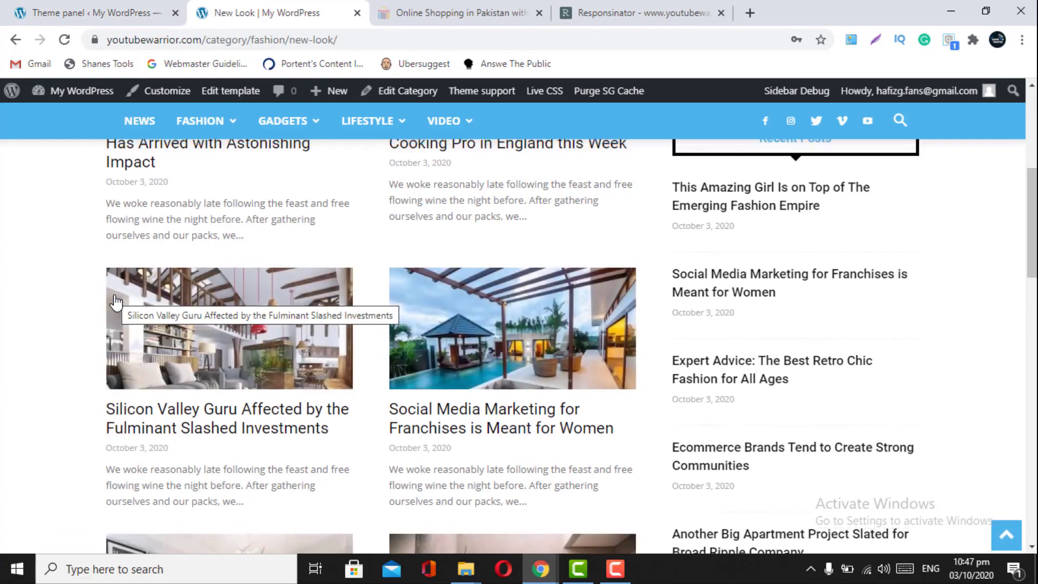
{"action": "scroll", "coordinate": [117, 303], "scroll_direction": "up", "scroll_amount": 5}
{"action": "left_click", "coordinate": [52, 6]}
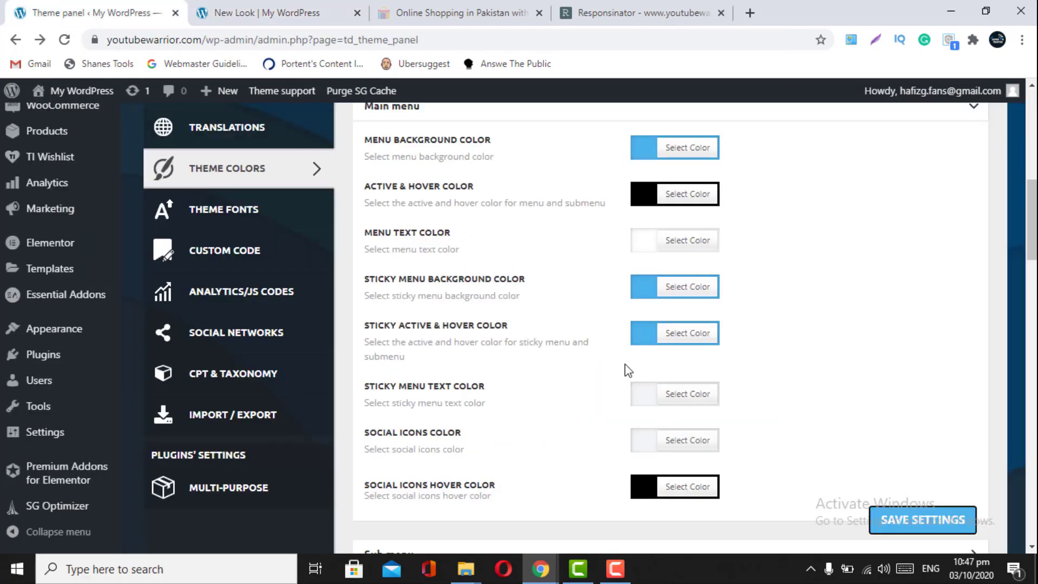
- Set Sticky Active & Hover Color to black, save, and check the live menu
{"action": "left_click", "coordinate": [647, 340]}
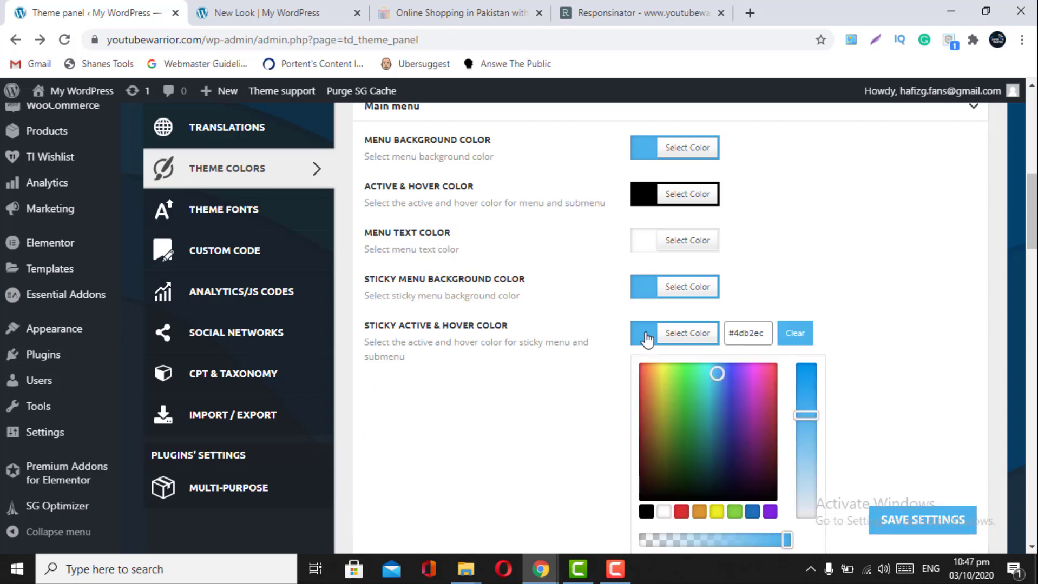
{"action": "left_click", "coordinate": [646, 511]}
{"action": "left_click", "coordinate": [893, 527]}
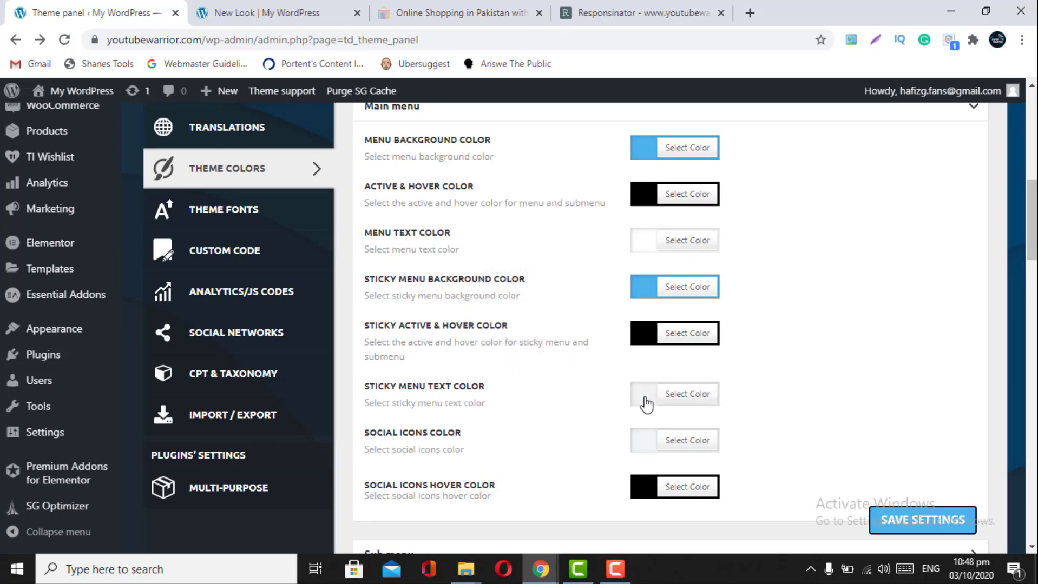
{"action": "left_click", "coordinate": [267, 13]}
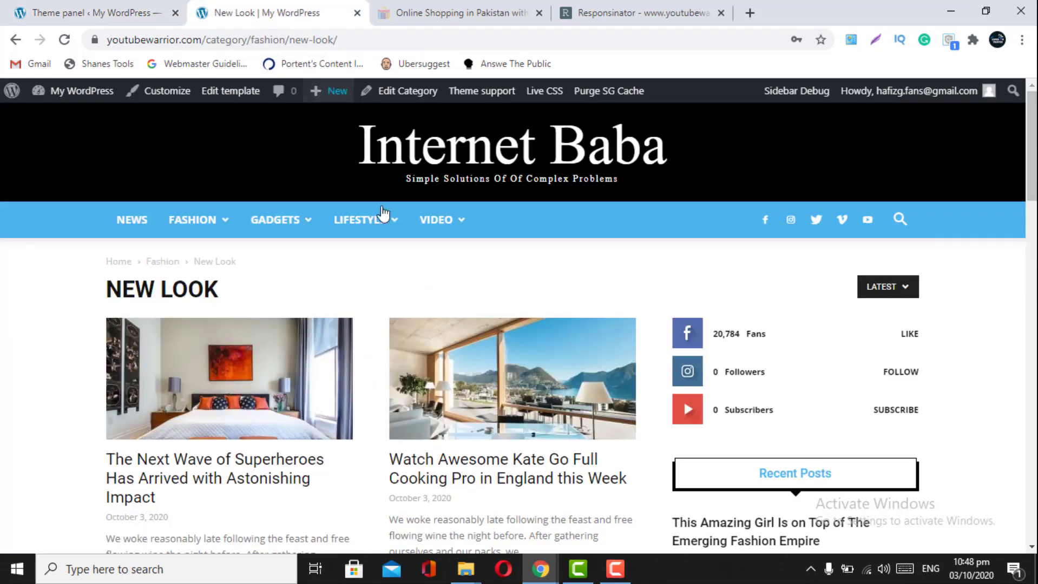
{"action": "mouse_move", "coordinate": [331, 237]}
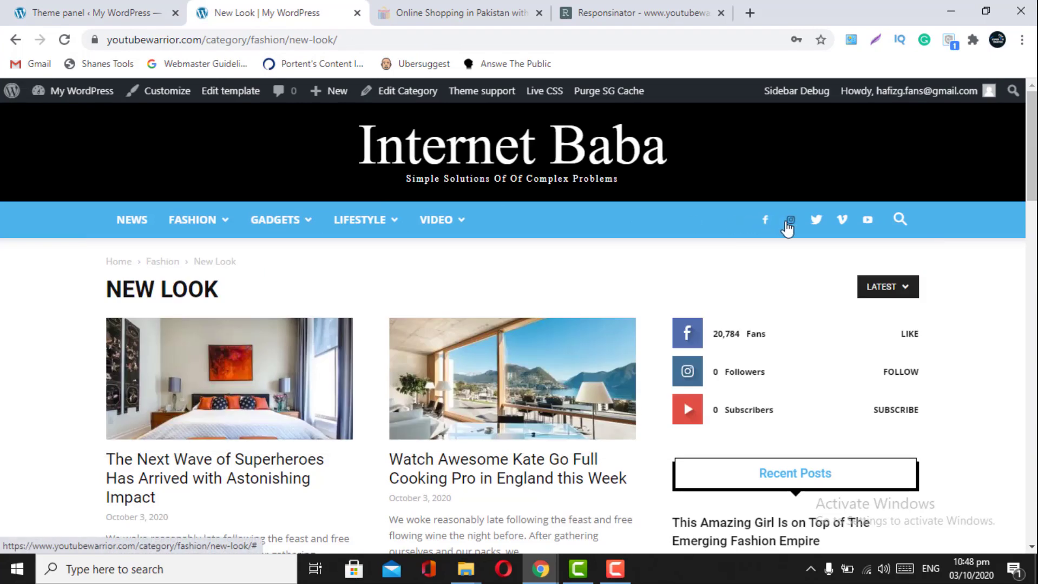
{"action": "scroll", "coordinate": [817, 150], "scroll_direction": "down", "scroll_amount": 3}
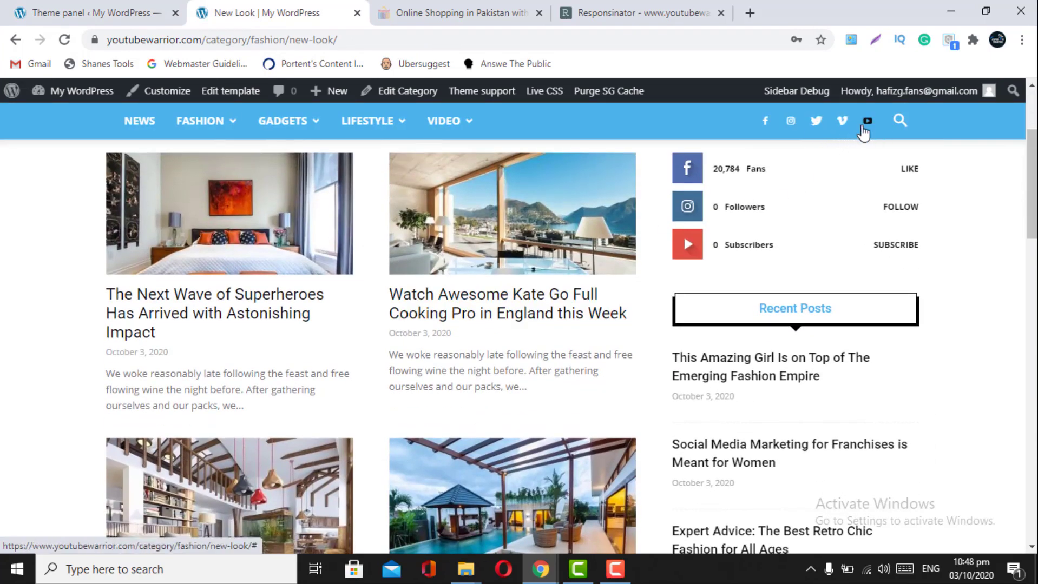
{"action": "left_click", "coordinate": [92, 7]}
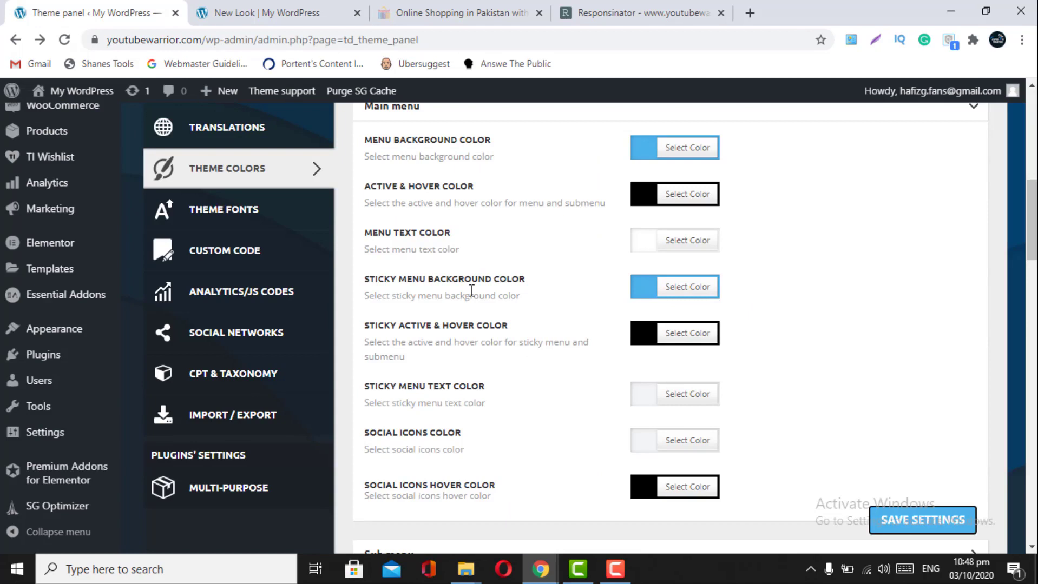
{"action": "scroll", "coordinate": [471, 291], "scroll_direction": "down", "scroll_amount": 1}
{"action": "scroll", "coordinate": [472, 291], "scroll_direction": "down", "scroll_amount": 1}
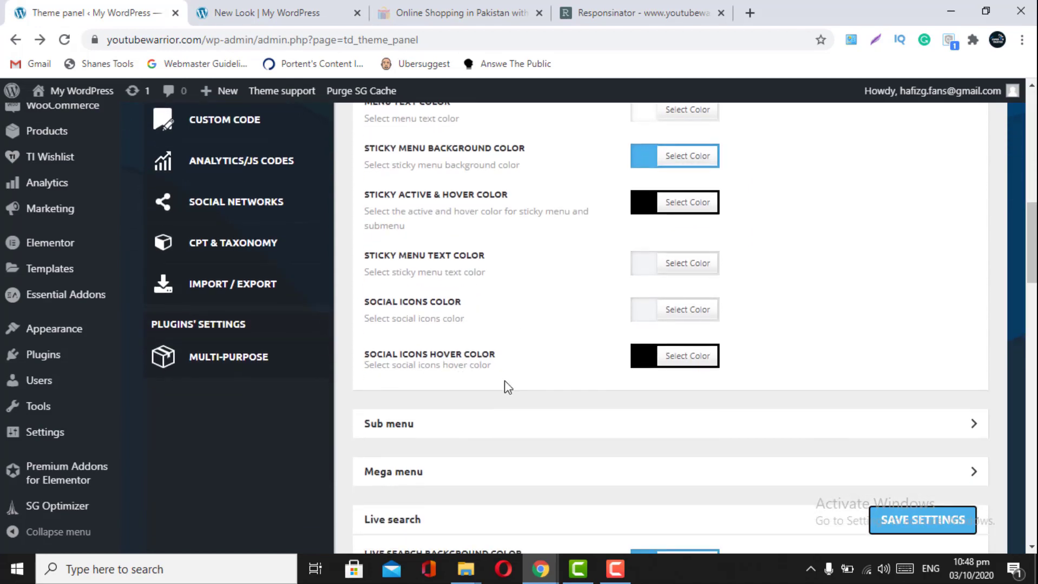
- Save the theme colours again and recheck the sticky menu hover on the live site
{"action": "left_click", "coordinate": [249, 13]}
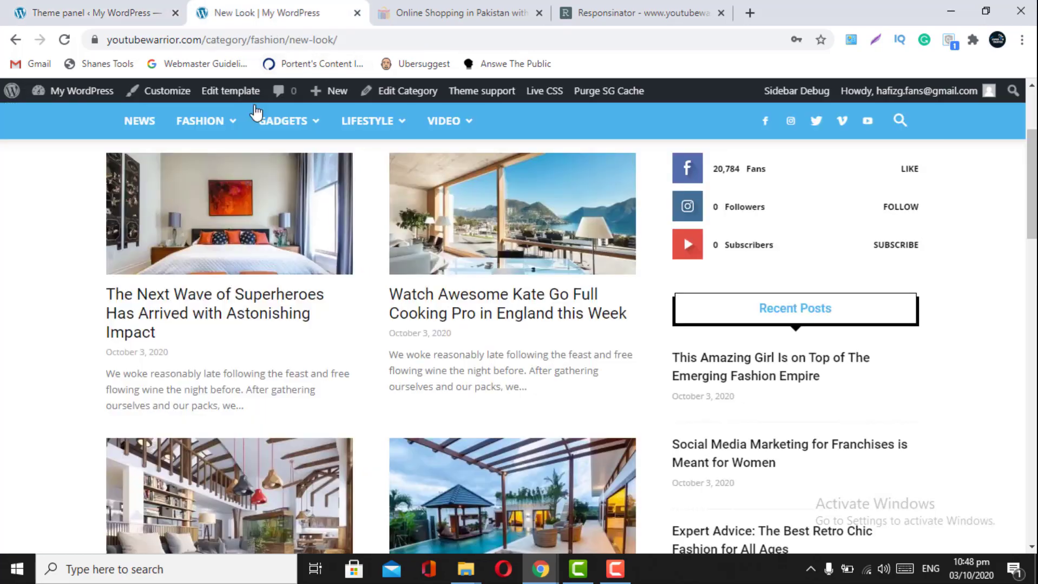
{"action": "mouse_move", "coordinate": [435, 123]}
{"action": "mouse_move", "coordinate": [229, 221]}
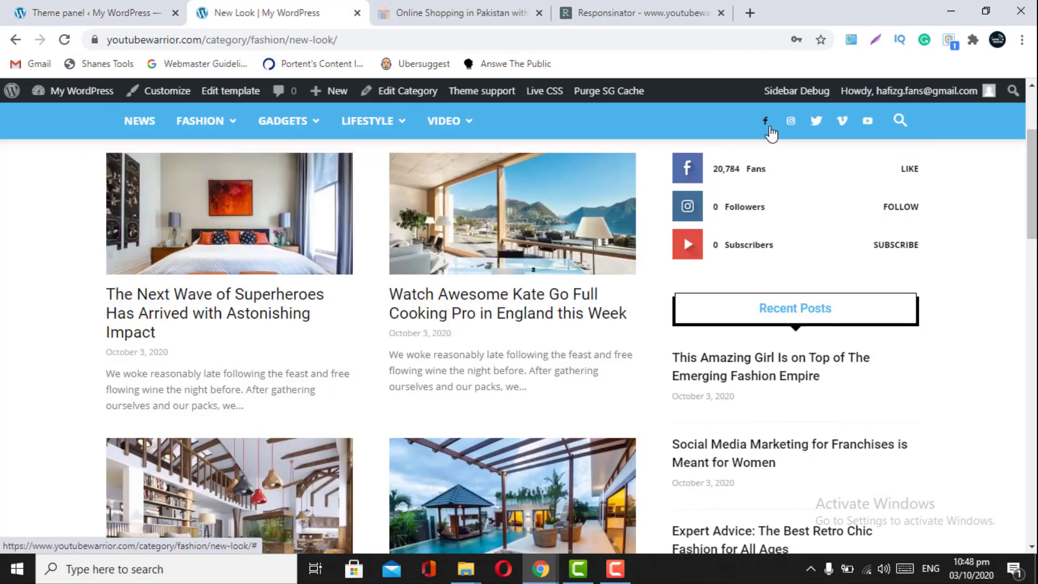
{"action": "left_click", "coordinate": [108, 11]}
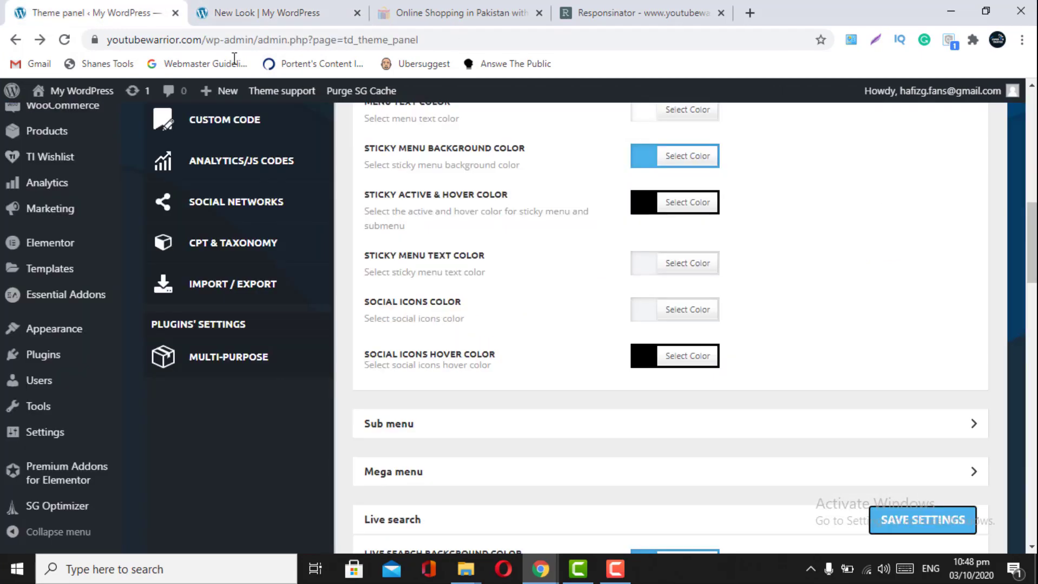
{"action": "left_click", "coordinate": [891, 526]}
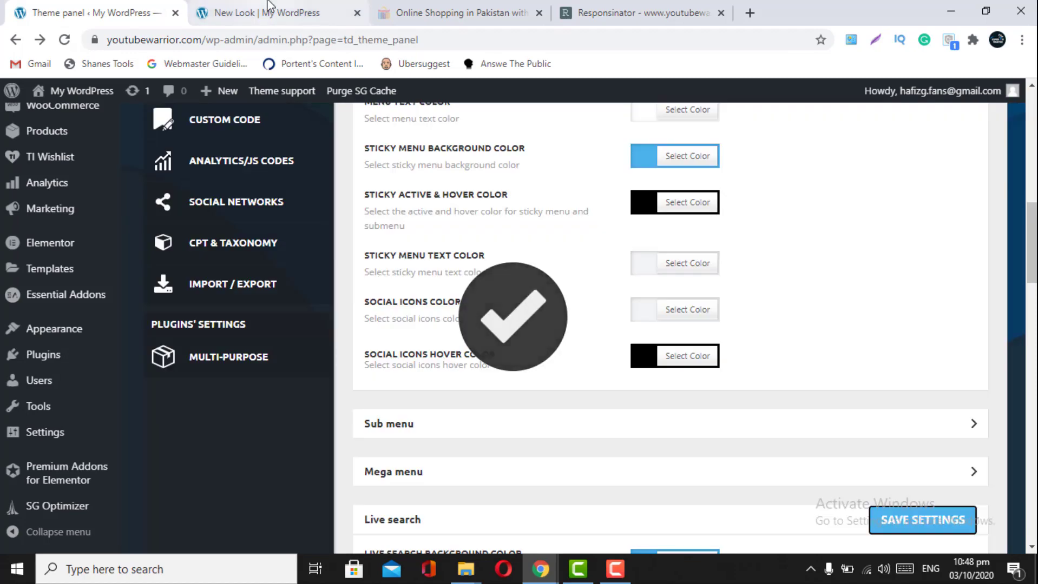
{"action": "left_click", "coordinate": [269, 8]}
{"action": "left_click", "coordinate": [122, 8]}
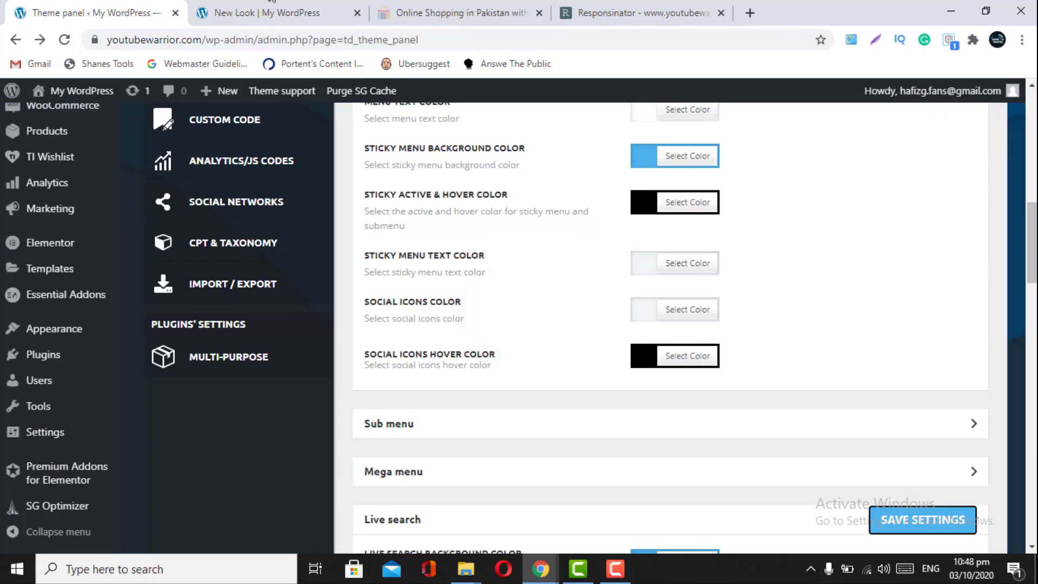
{"action": "left_click", "coordinate": [278, 8]}
{"action": "mouse_move", "coordinate": [201, 120]}
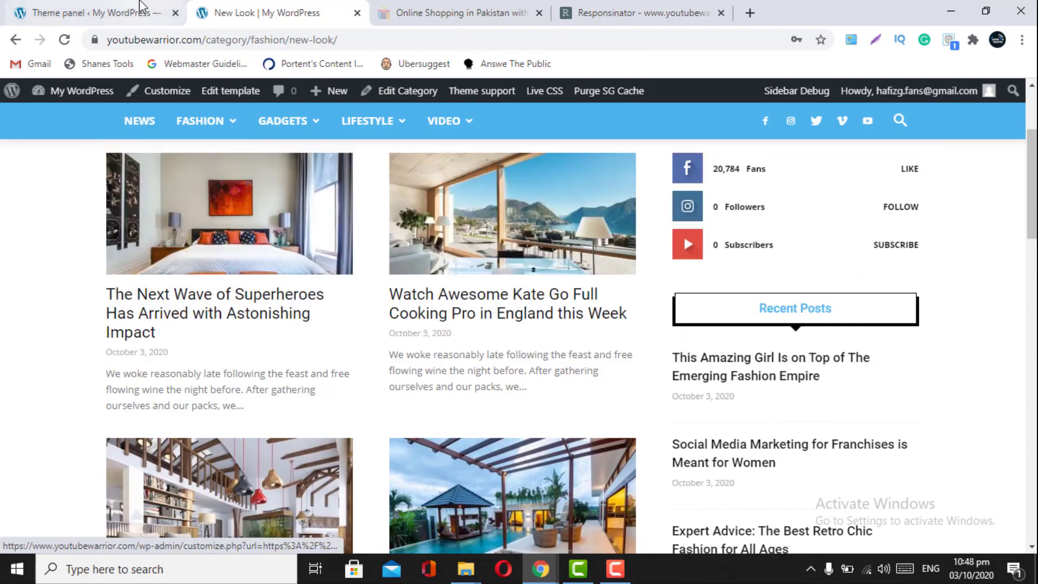
{"action": "left_click", "coordinate": [108, 13]}
{"action": "scroll", "coordinate": [637, 364], "scroll_direction": "down", "scroll_amount": 2}
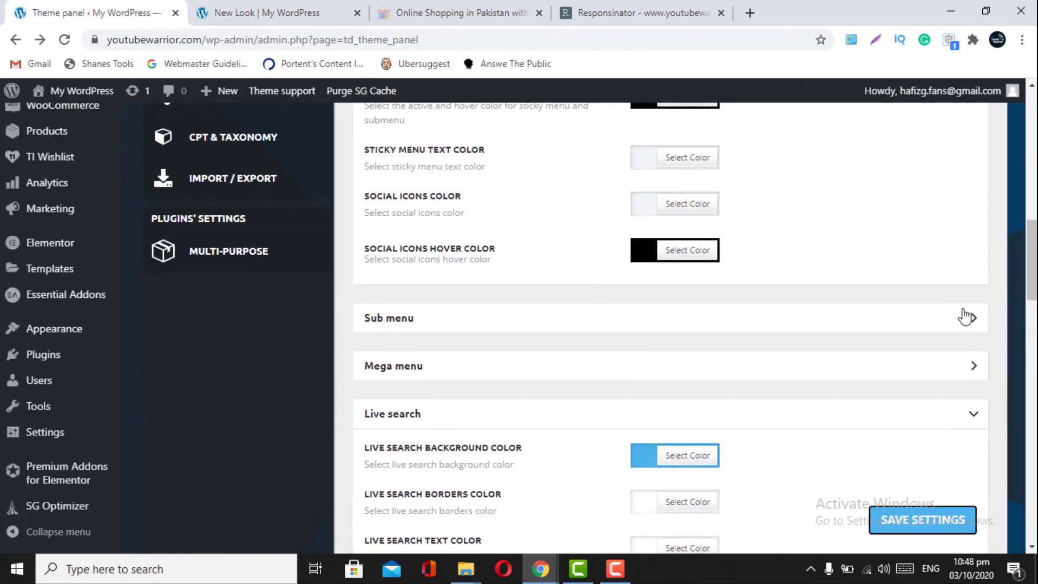
- Collapse Main menu and set Sub-menu Active & Hover Text Color to black, then save
{"action": "left_click", "coordinate": [973, 327]}
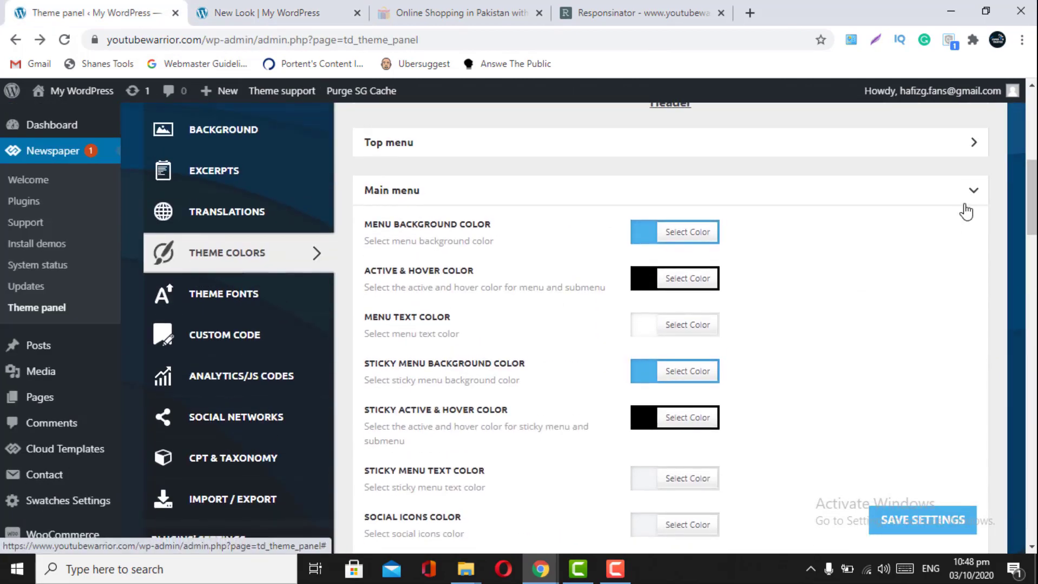
{"action": "left_click", "coordinate": [966, 206]}
{"action": "scroll", "coordinate": [911, 362], "scroll_direction": "down", "scroll_amount": 1}
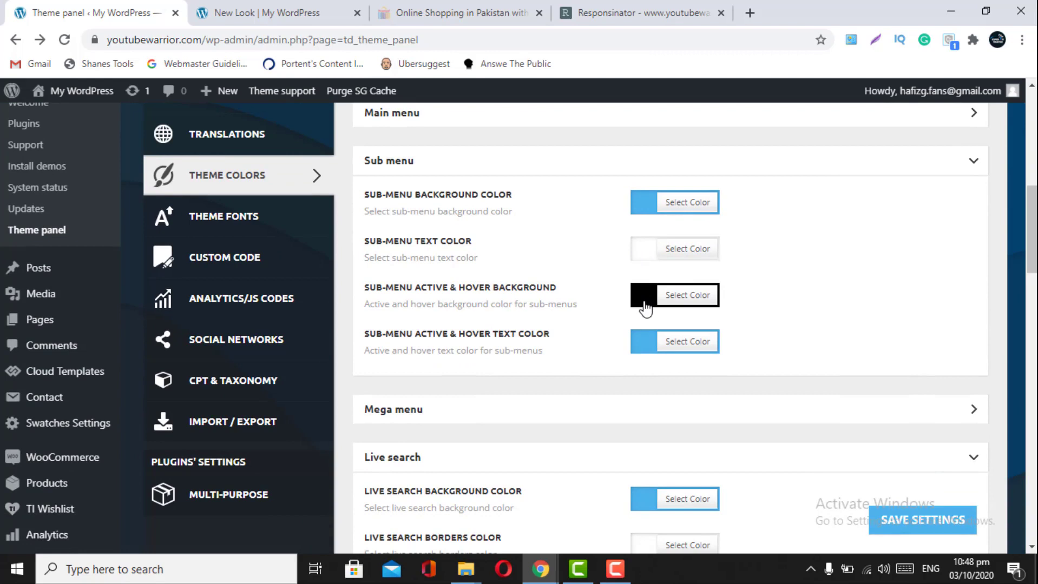
{"action": "left_click", "coordinate": [652, 353]}
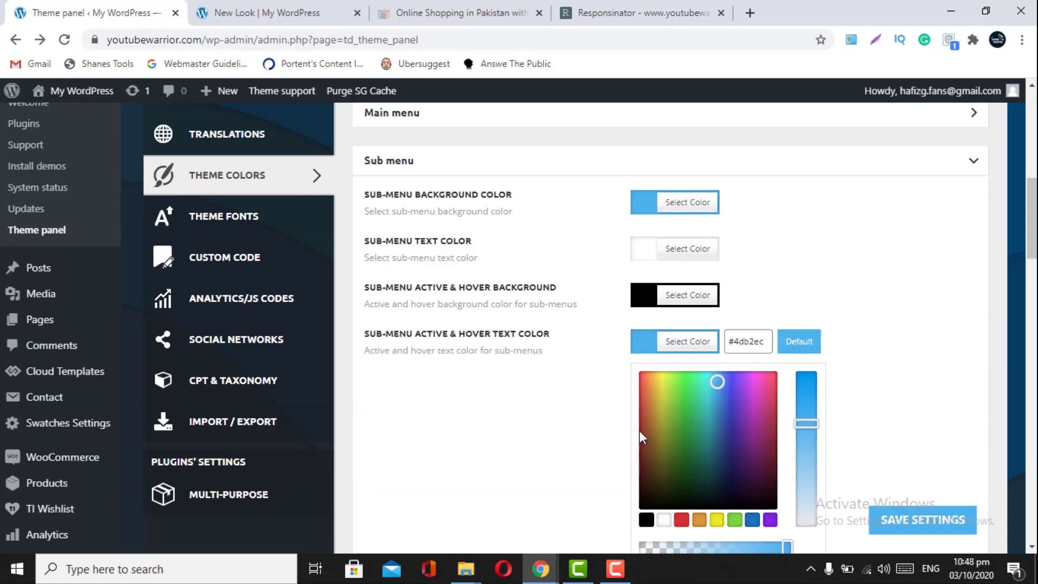
{"action": "left_click", "coordinate": [647, 520]}
{"action": "left_click", "coordinate": [921, 520]}
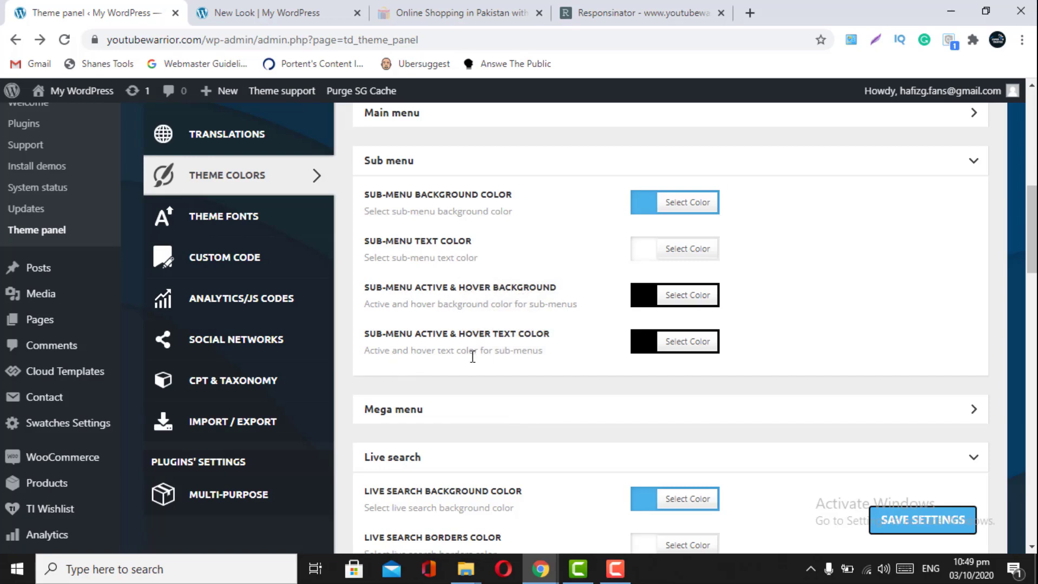
- Open the New Look category from the live site's Fashion menu
{"action": "left_click", "coordinate": [211, 16]}
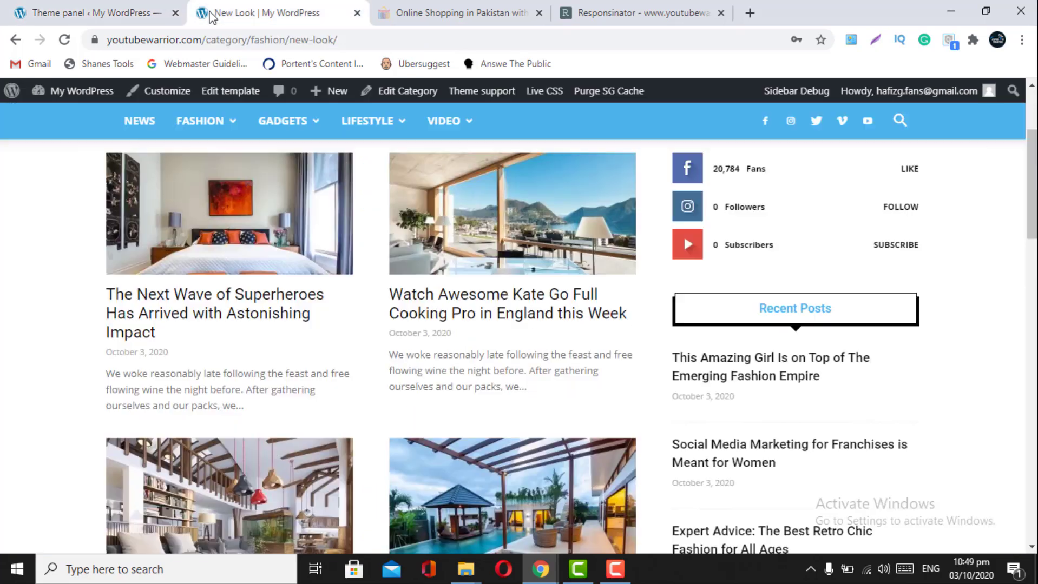
{"action": "mouse_move", "coordinate": [199, 120]}
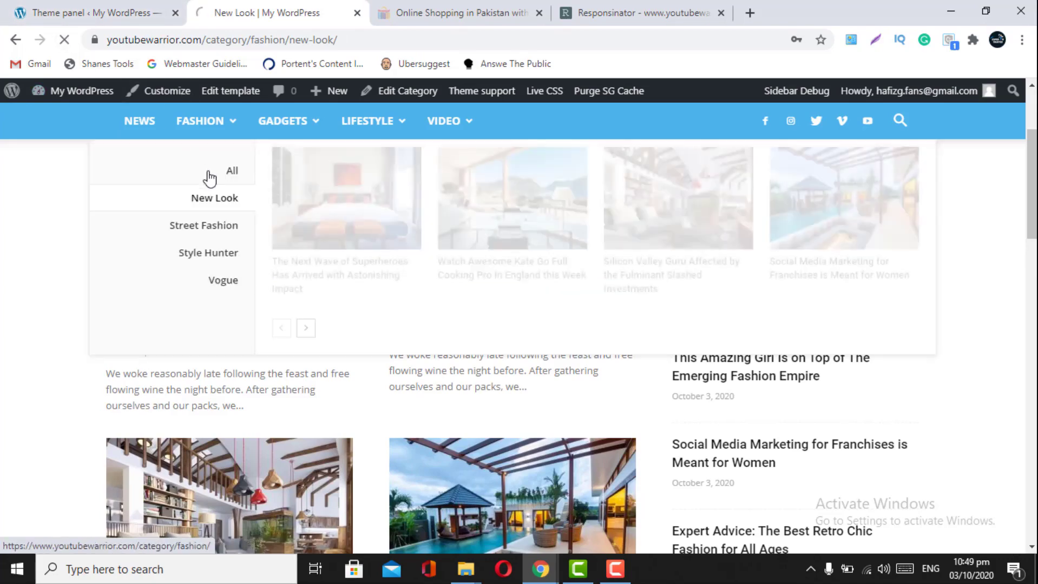
{"action": "left_click", "coordinate": [219, 199]}
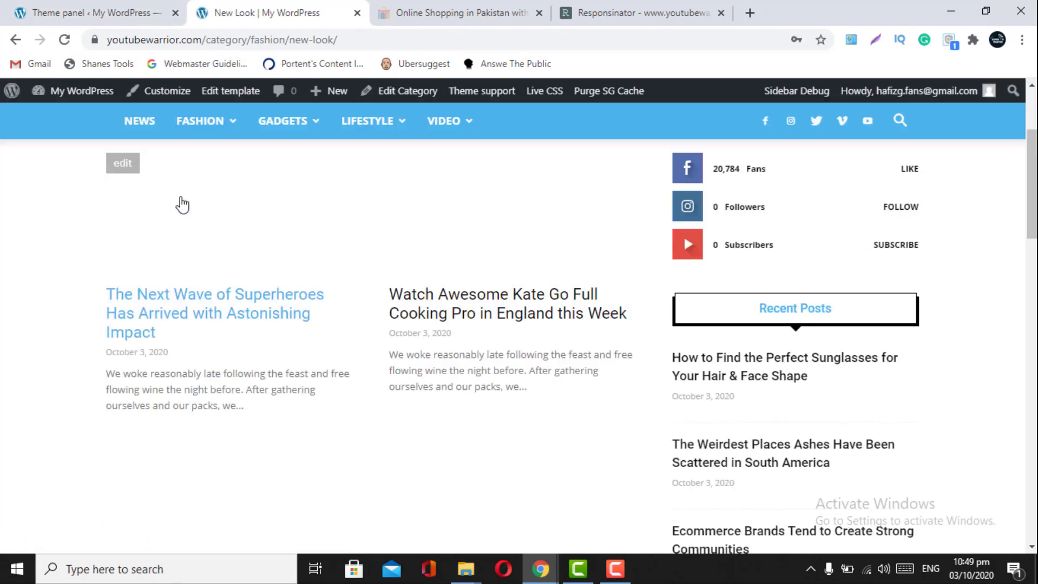
- Check the live Fashion and Gadgets dropdowns, then save the theme colours again
{"action": "mouse_move", "coordinate": [194, 137]}
{"action": "scroll", "coordinate": [194, 138], "scroll_direction": "up", "scroll_amount": 3}
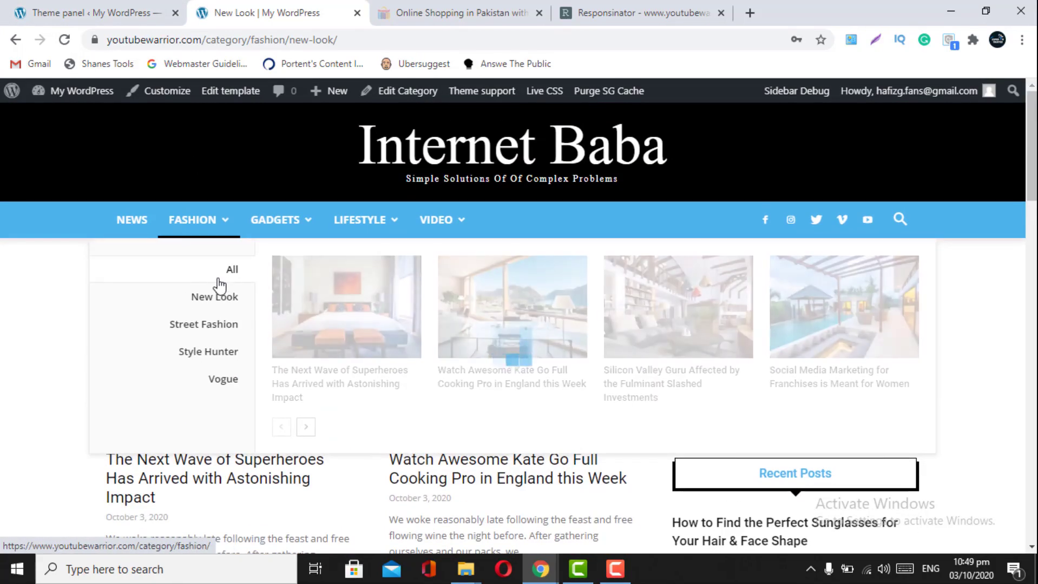
{"action": "mouse_move", "coordinate": [311, 232]}
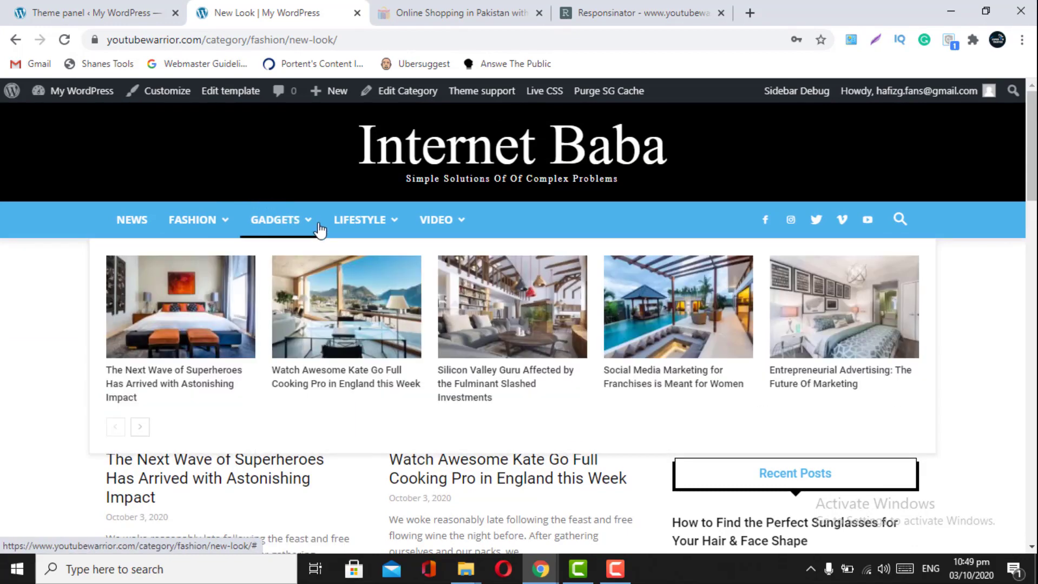
{"action": "mouse_move", "coordinate": [233, 223]}
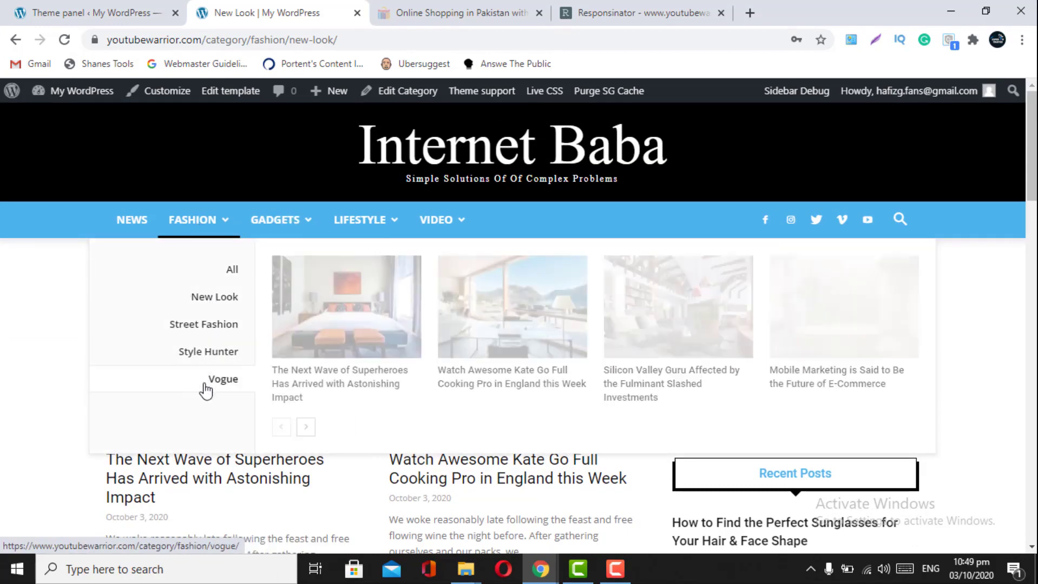
{"action": "left_click", "coordinate": [111, 10]}
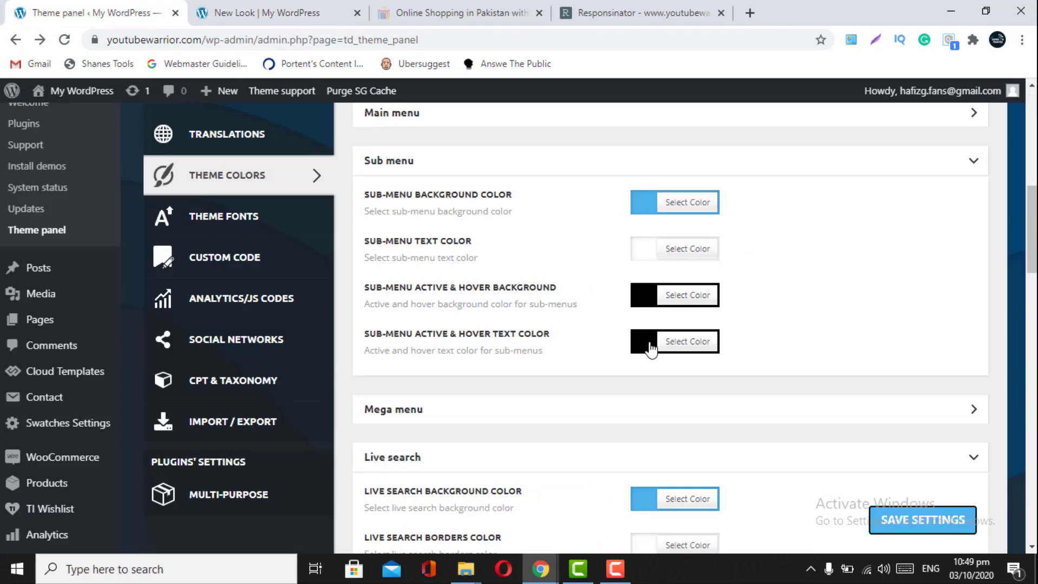
{"action": "scroll", "coordinate": [651, 347], "scroll_direction": "down", "scroll_amount": 2}
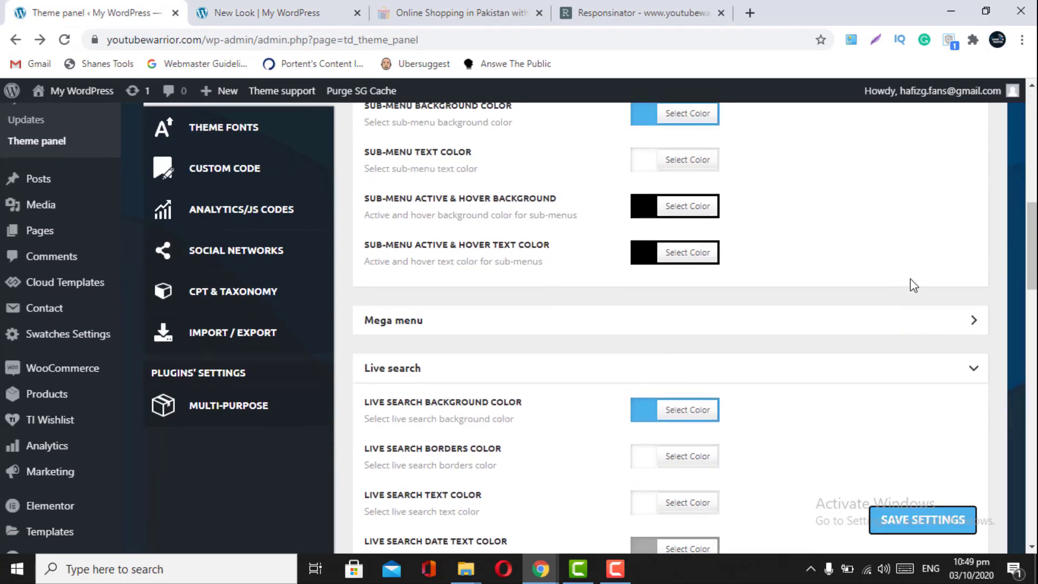
{"action": "scroll", "coordinate": [914, 285], "scroll_direction": "up", "scroll_amount": 4}
{"action": "left_click", "coordinate": [909, 521]}
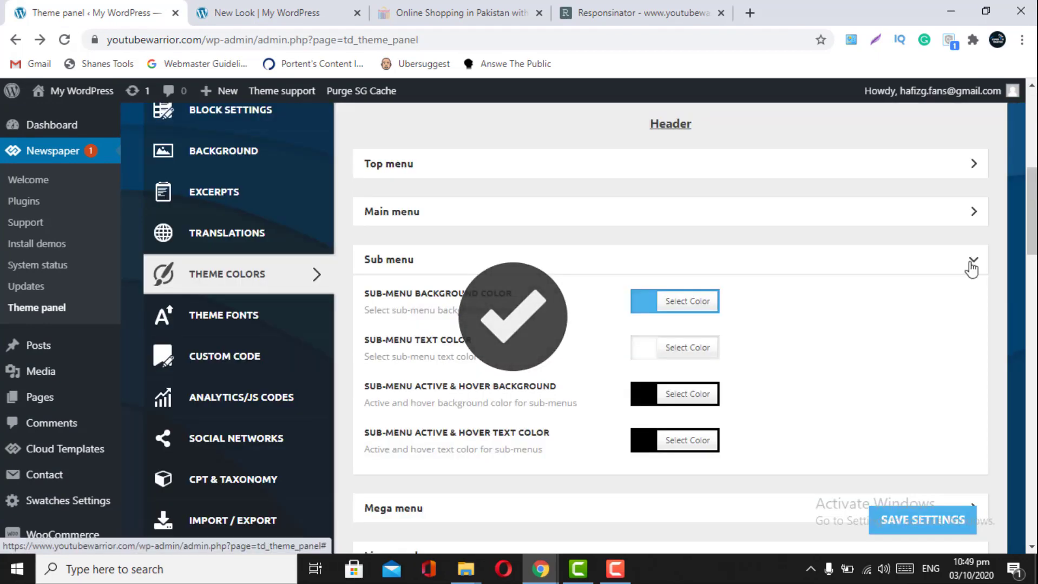
- Collapse Sub menu, look over the Mega menu colour options, then go to iShopping.pk
{"action": "left_click", "coordinate": [972, 262]}
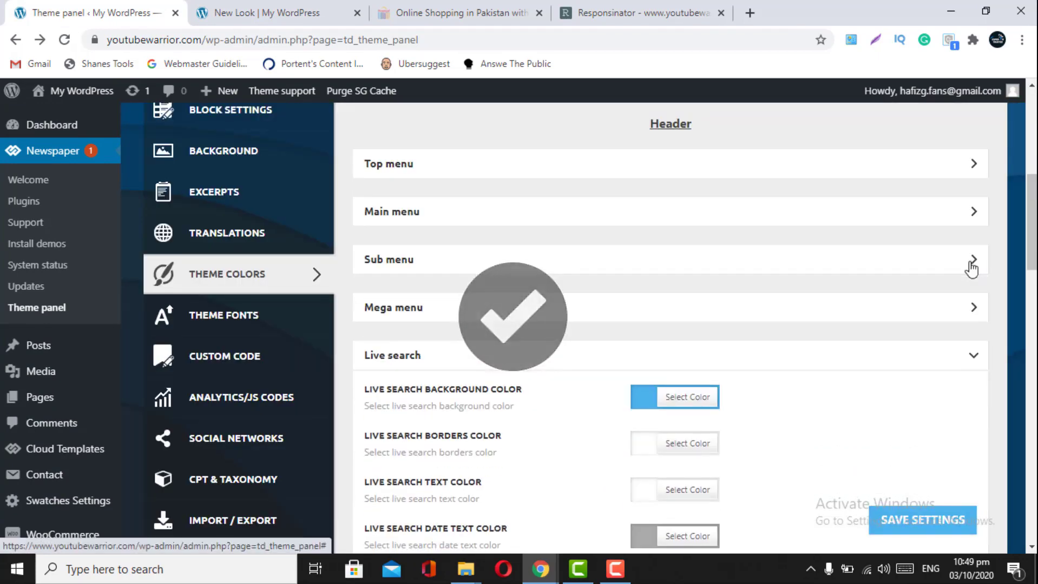
{"action": "left_click", "coordinate": [962, 319]}
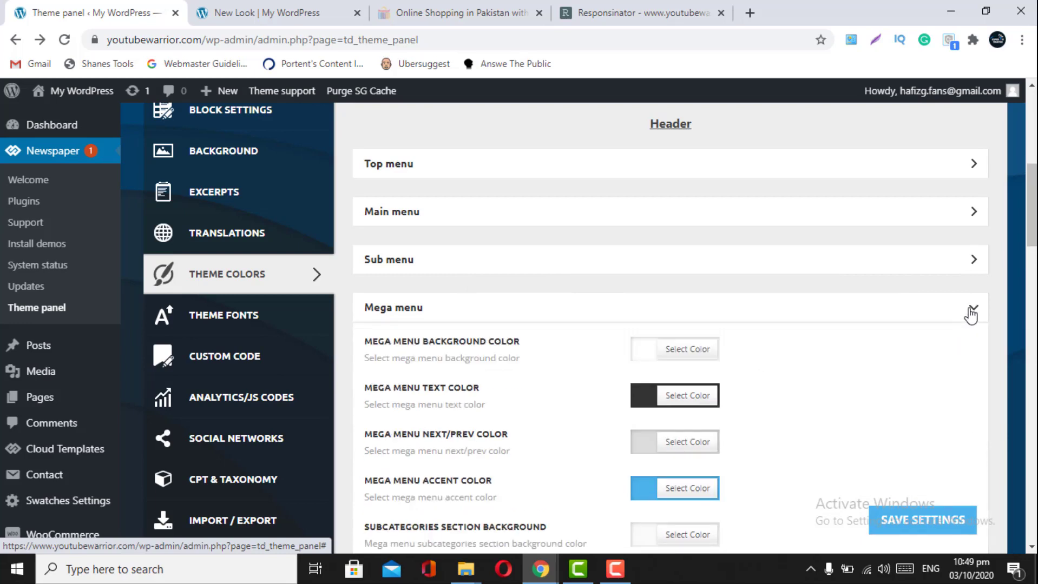
{"action": "left_click", "coordinate": [972, 313]}
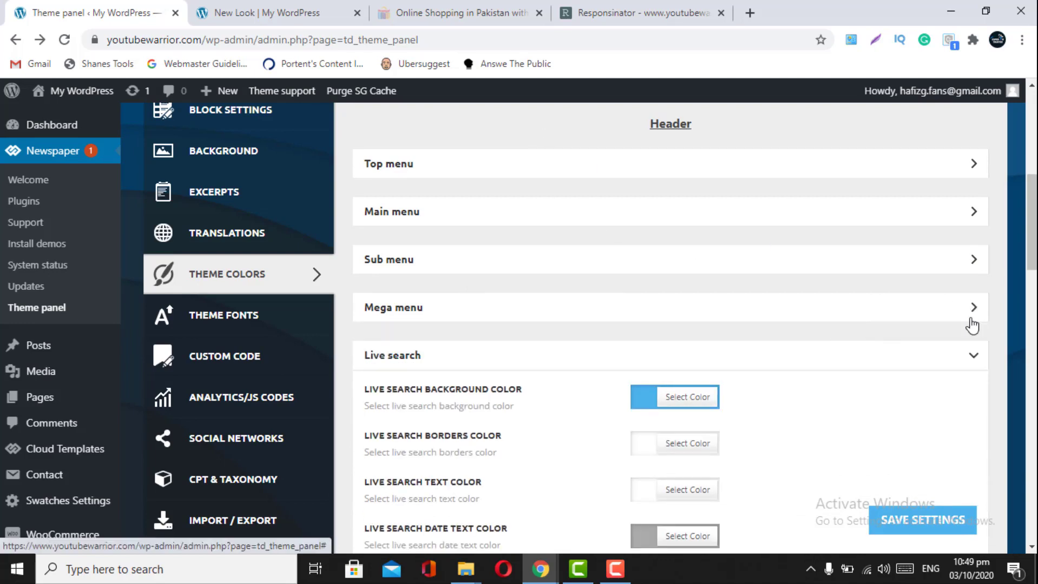
{"action": "left_click", "coordinate": [971, 323]}
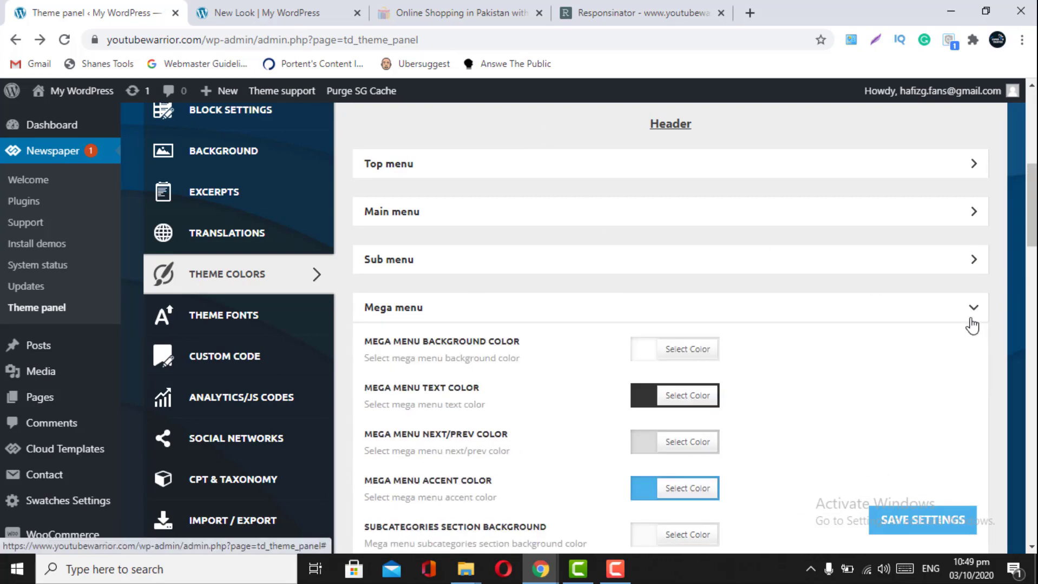
{"action": "left_click", "coordinate": [972, 326]}
{"action": "left_click", "coordinate": [438, 13]}
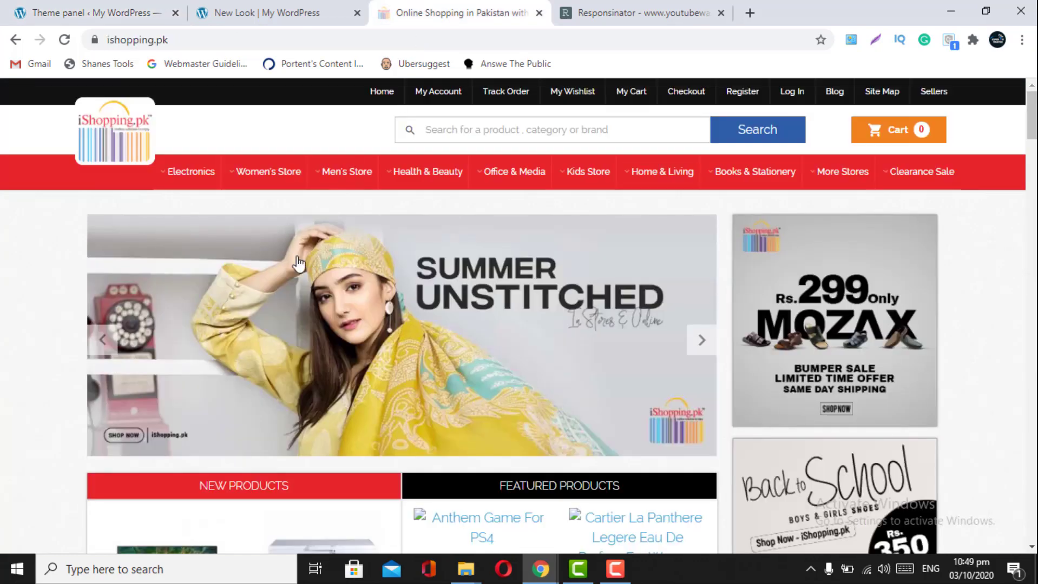
- Review iShopping.pk's Men's Store and Health & Beauty mega menus, then return to Live search colours
{"action": "mouse_move", "coordinate": [368, 194]}
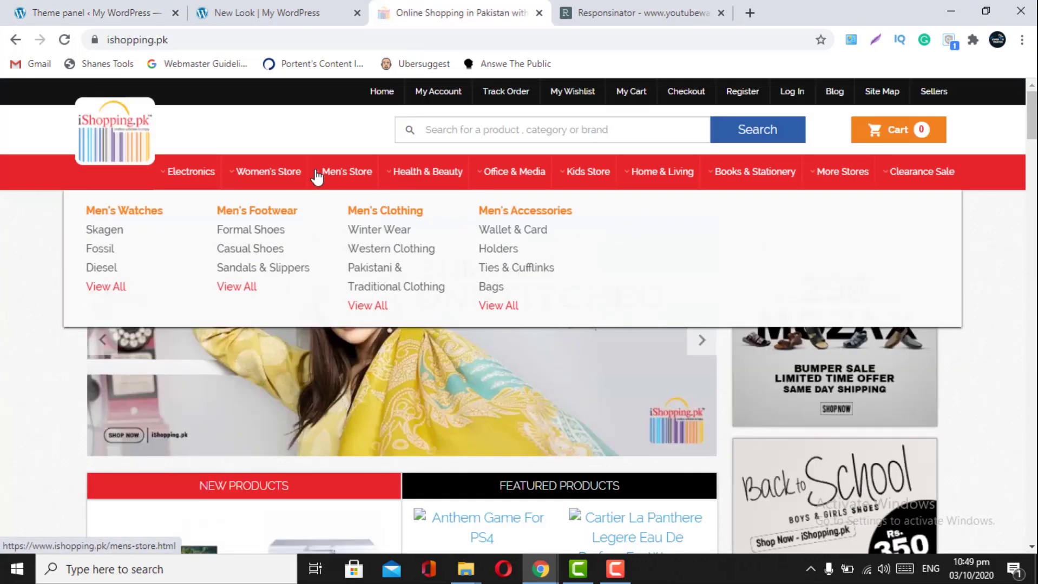
{"action": "mouse_move", "coordinate": [237, 186]}
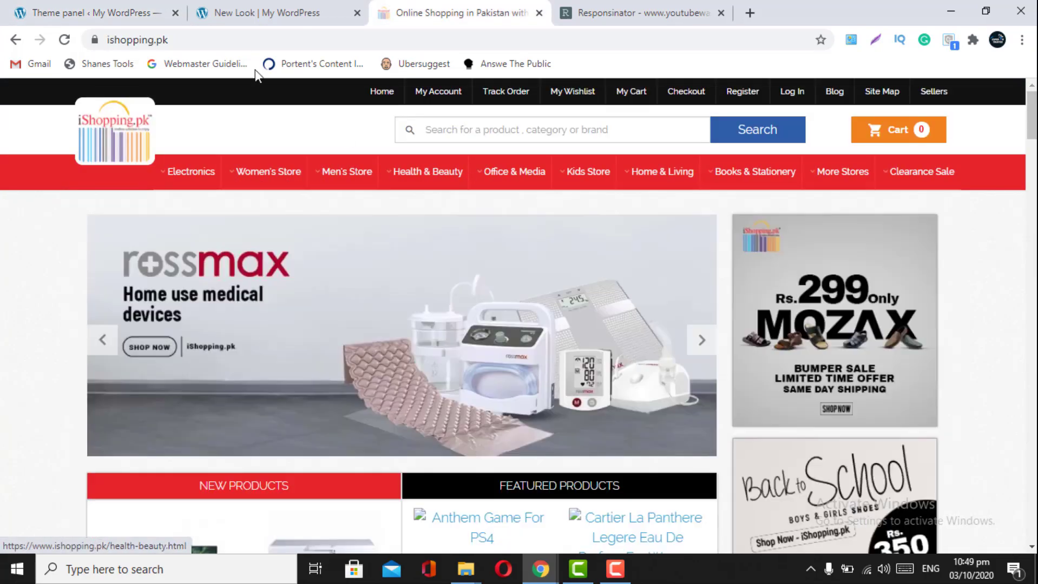
{"action": "left_click", "coordinate": [123, 10]}
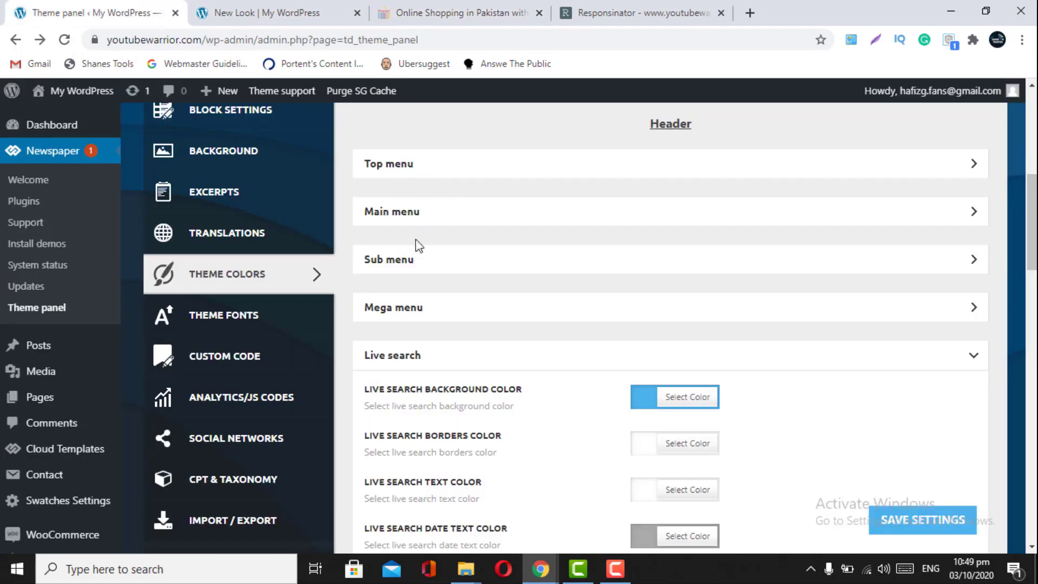
{"action": "left_click", "coordinate": [428, 16]}
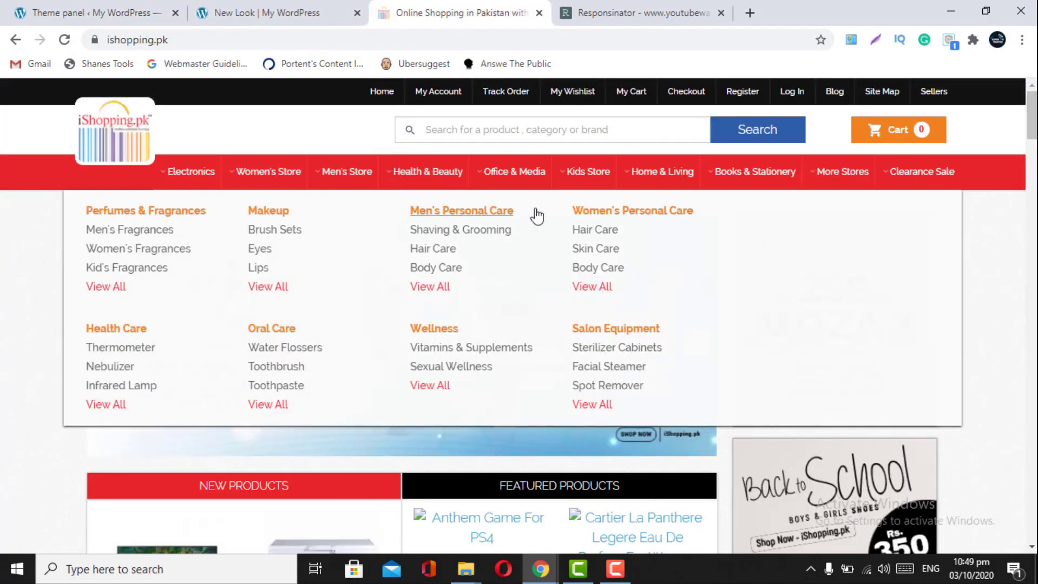
{"action": "left_click", "coordinate": [125, 12]}
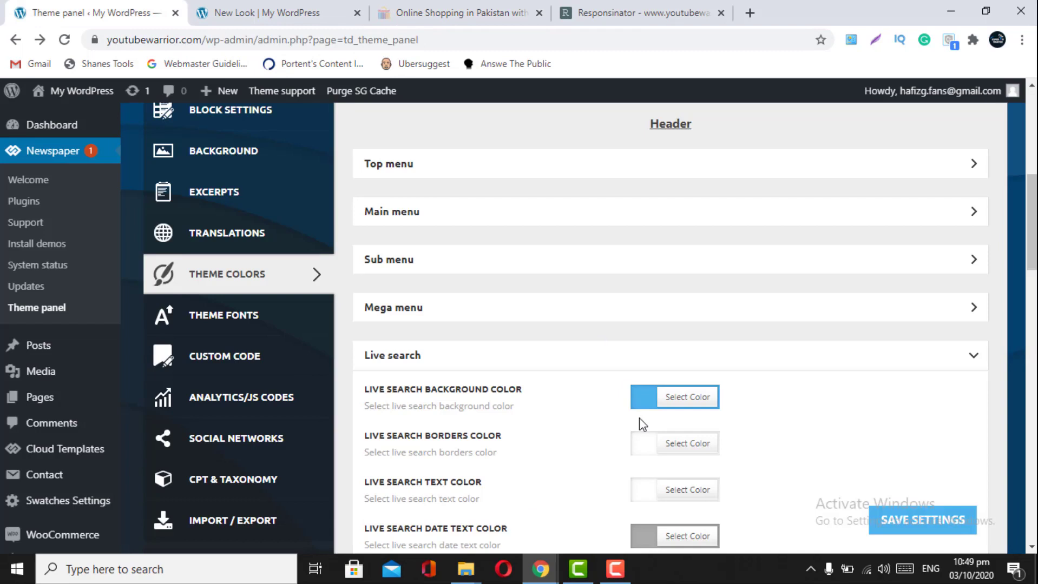
{"action": "scroll", "coordinate": [642, 425], "scroll_direction": "down", "scroll_amount": 1}
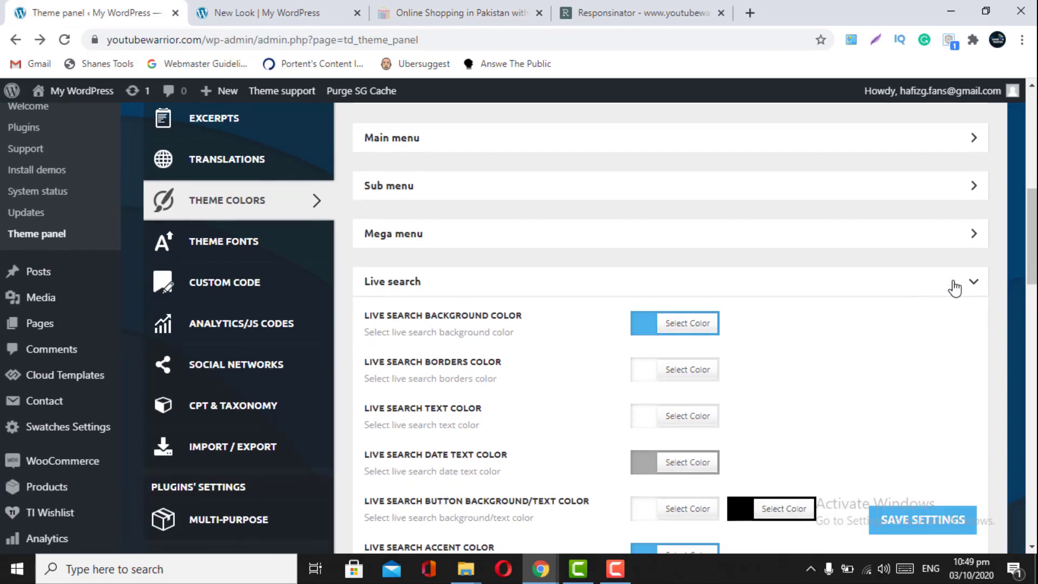
{"action": "scroll", "coordinate": [955, 288], "scroll_direction": "down", "scroll_amount": 1}
{"action": "left_click", "coordinate": [338, 6]}
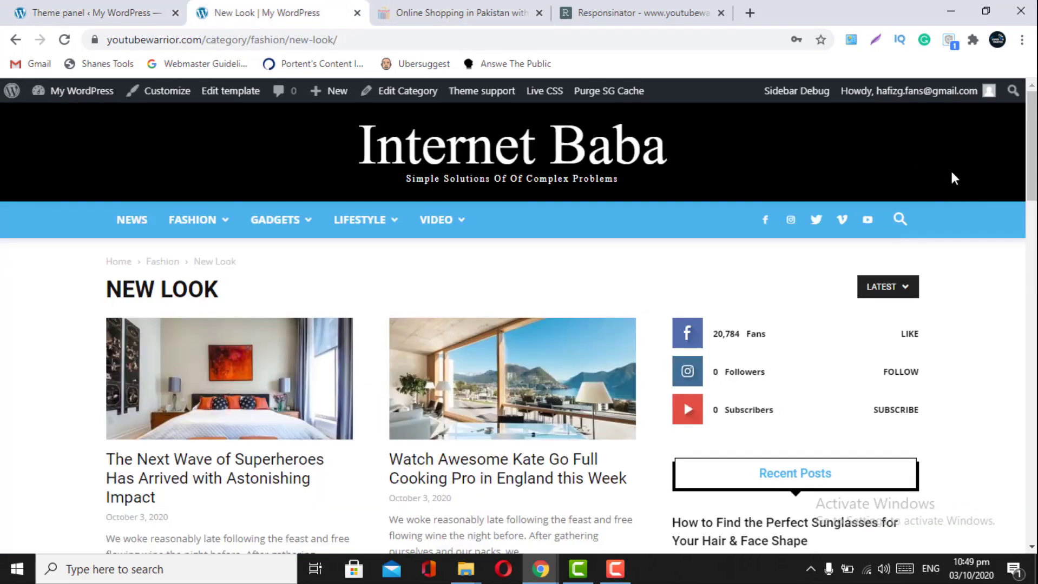
{"action": "left_click", "coordinate": [901, 220]}
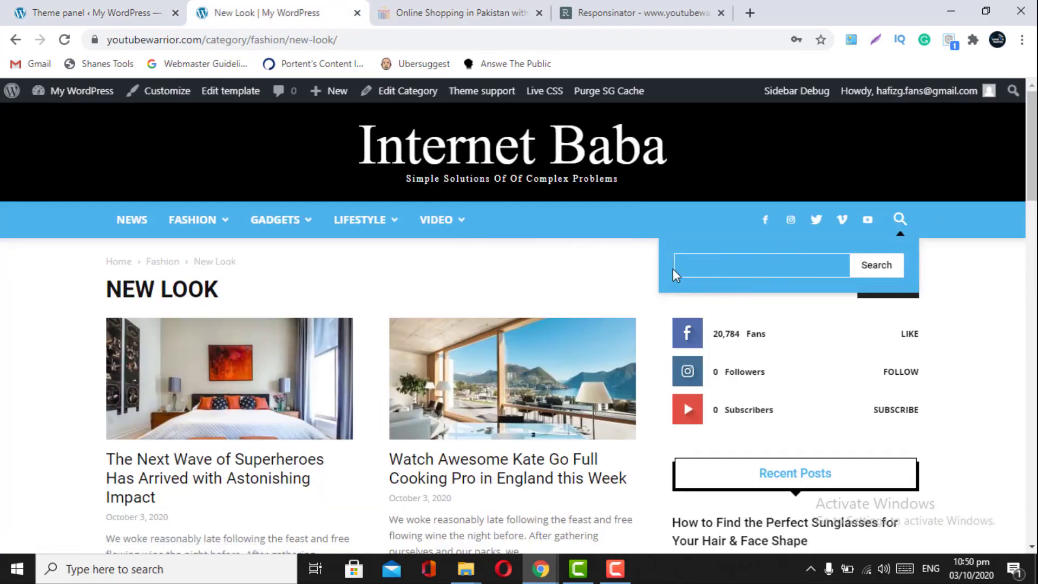
{"action": "left_click", "coordinate": [92, 12]}
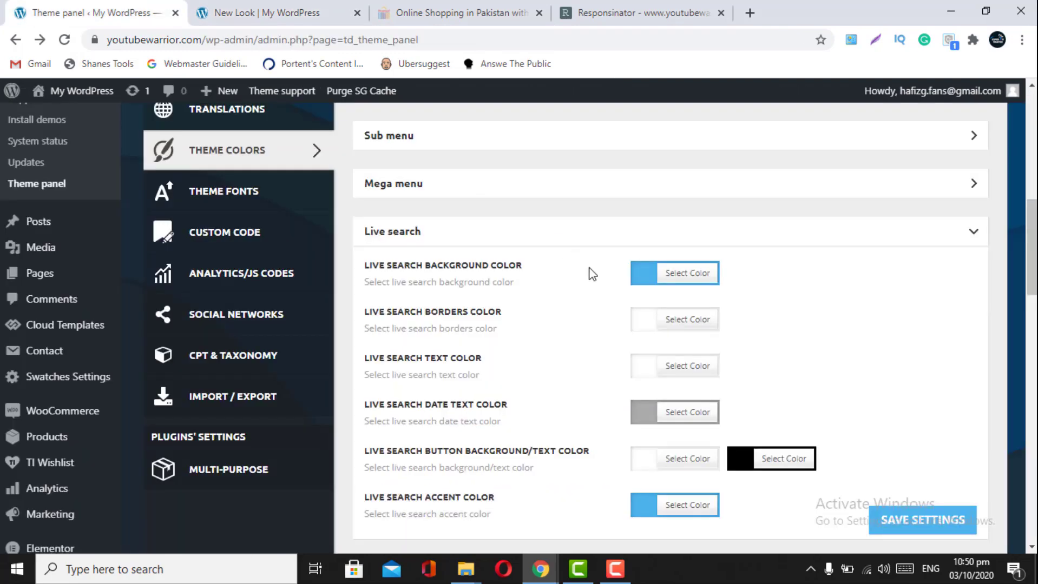
{"action": "left_click", "coordinate": [232, 16]}
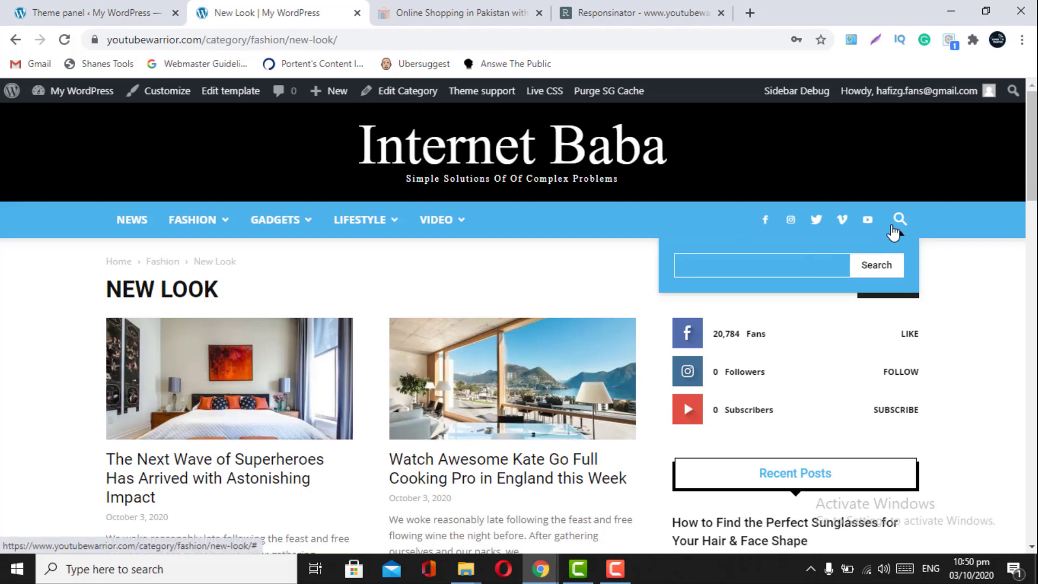
{"action": "left_click", "coordinate": [893, 229]}
{"action": "left_click", "coordinate": [892, 228]}
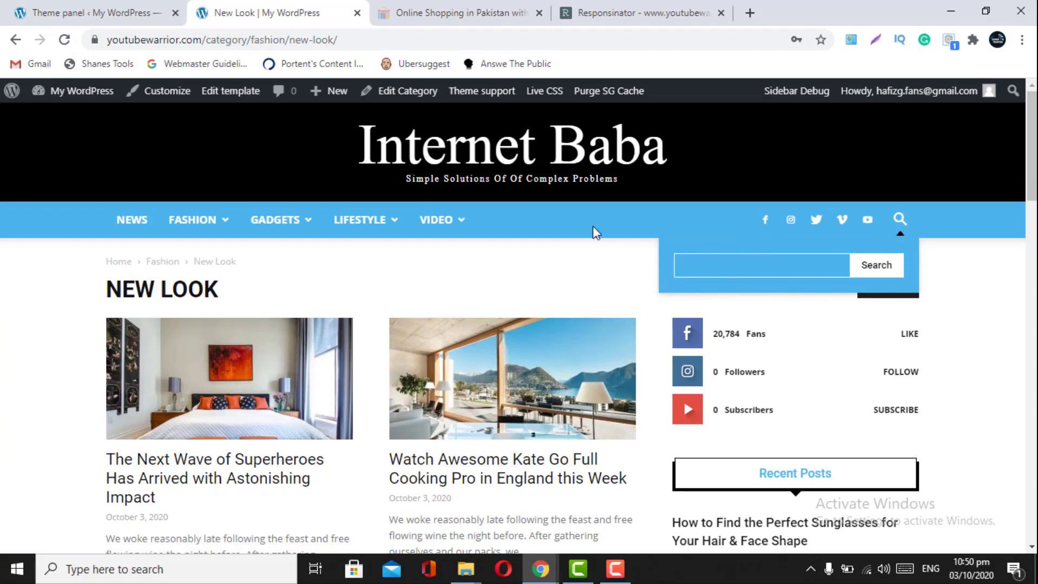
{"action": "left_click", "coordinate": [108, 8]}
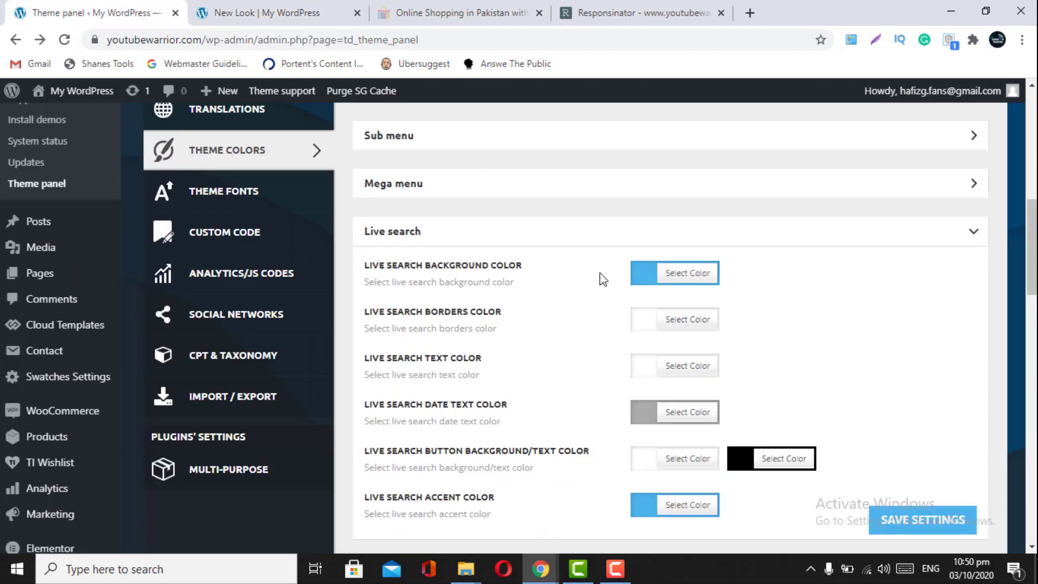
{"action": "left_click", "coordinate": [644, 339]}
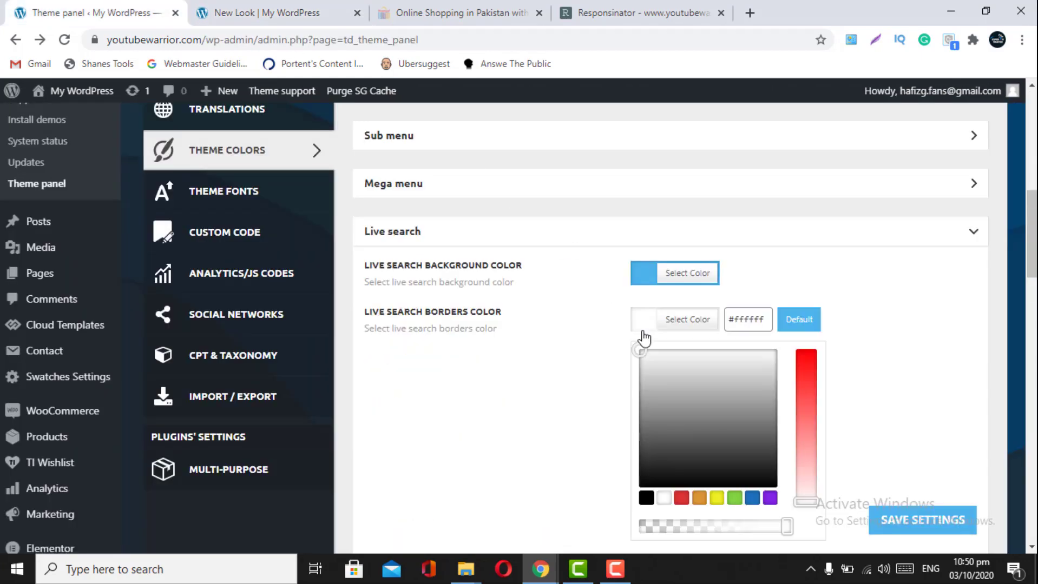
{"action": "left_click", "coordinate": [265, 11]}
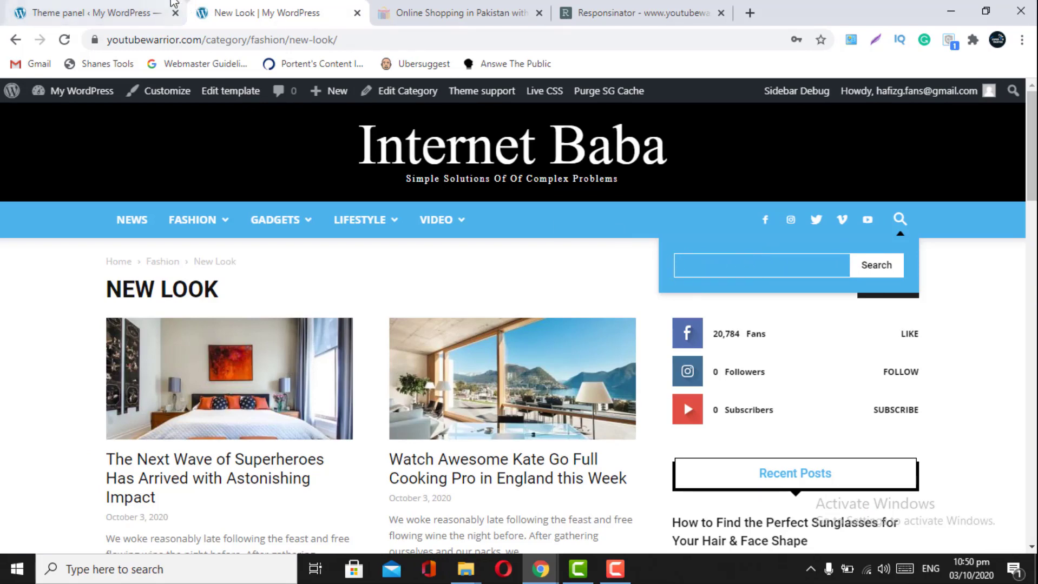
{"action": "left_click", "coordinate": [97, 12]}
{"action": "scroll", "coordinate": [686, 383], "scroll_direction": "down", "scroll_amount": 2}
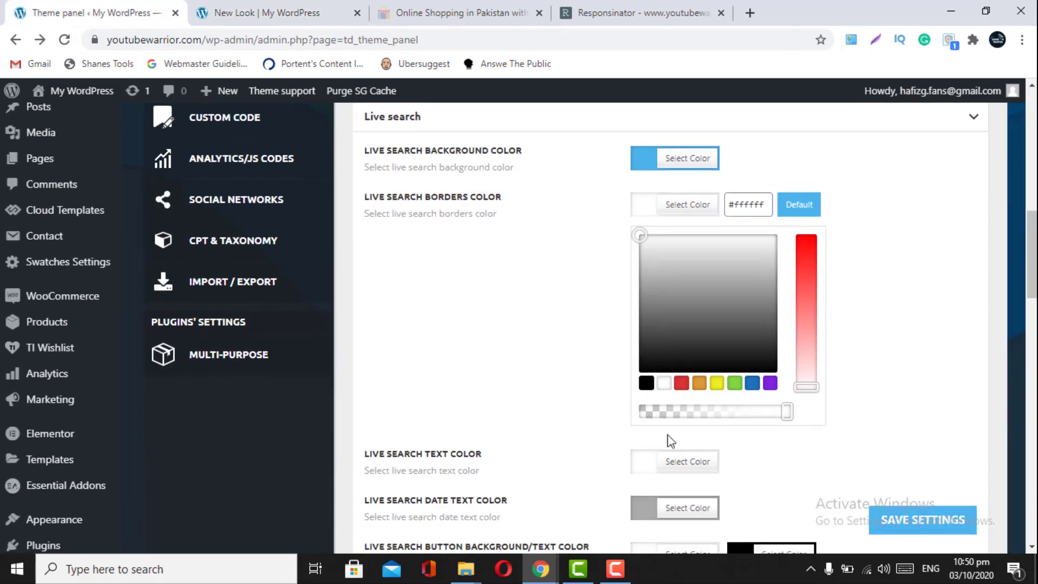
{"action": "scroll", "coordinate": [664, 461], "scroll_direction": "down", "scroll_amount": 1}
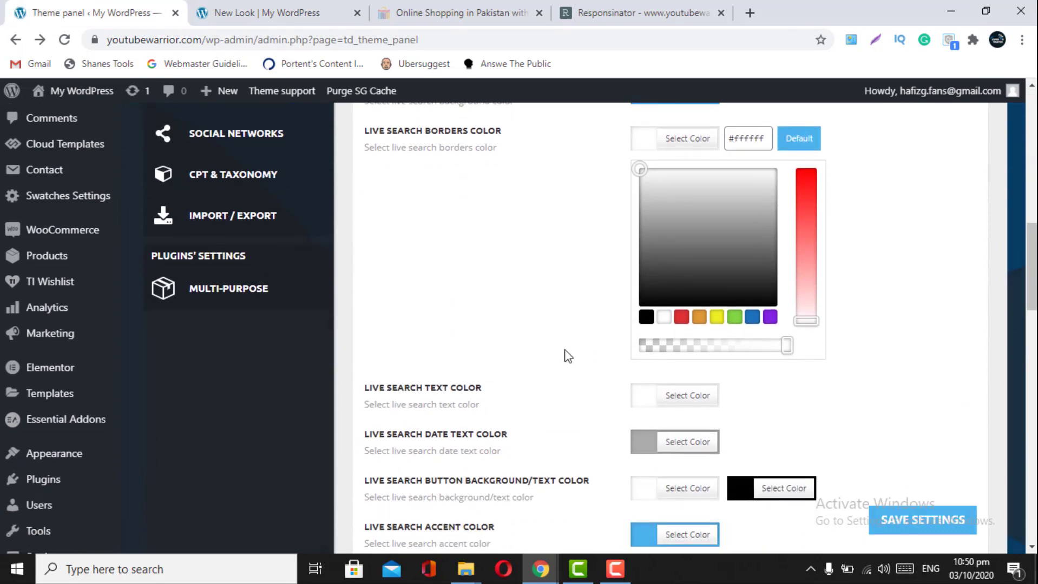
{"action": "left_click", "coordinate": [300, 11]}
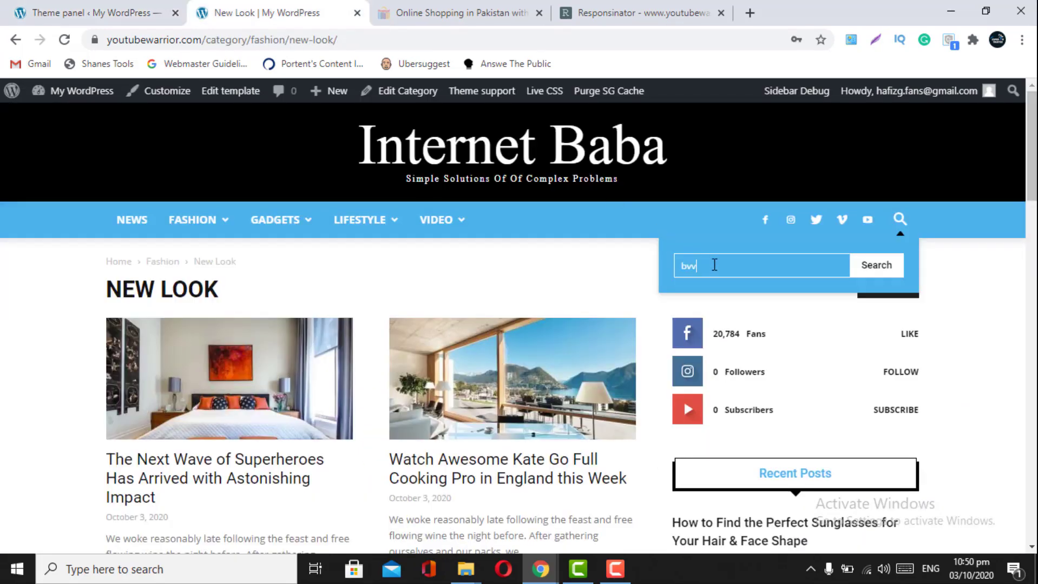
{"action": "key", "text": "BackSpace"}
{"action": "key", "text": "BackSpace"}
{"action": "key", "text": "BackSpace"}
{"action": "key", "text": "BackSpace"}
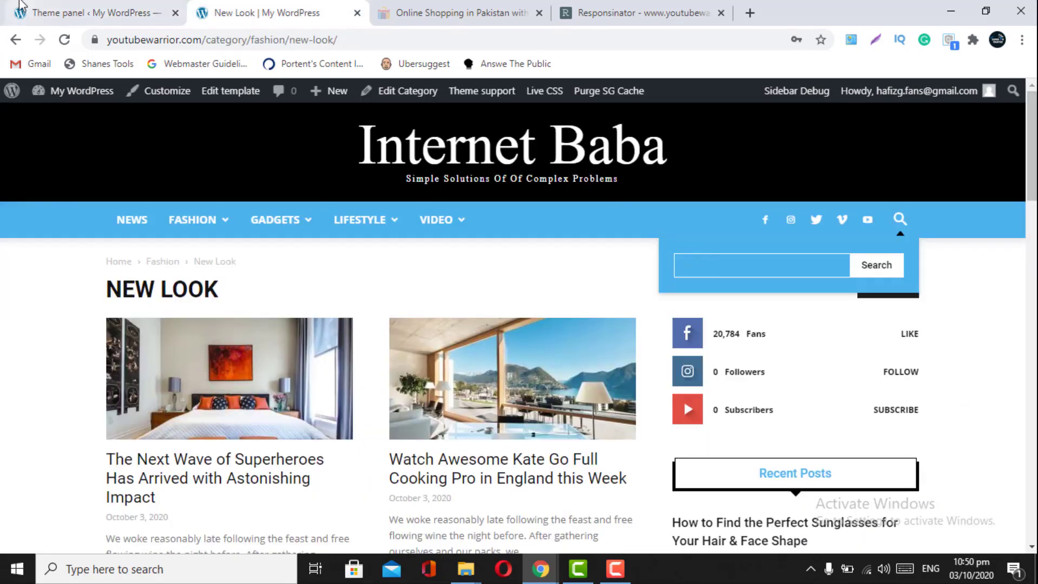
{"action": "left_click", "coordinate": [20, 3]}
{"action": "scroll", "coordinate": [507, 461], "scroll_direction": "down", "scroll_amount": 2}
{"action": "scroll", "coordinate": [505, 462], "scroll_direction": "up", "scroll_amount": 4}
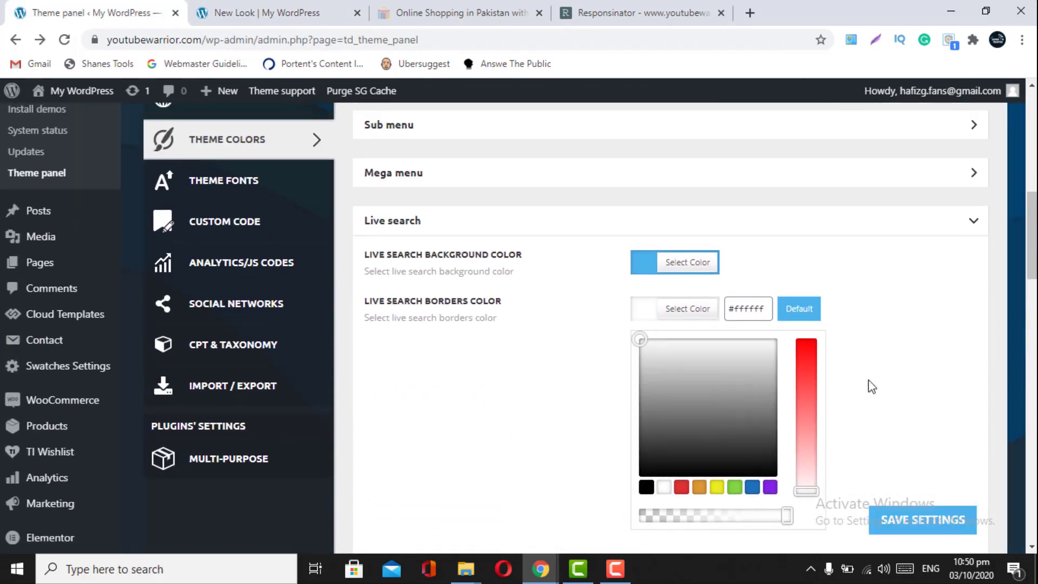
{"action": "left_click", "coordinate": [918, 399]}
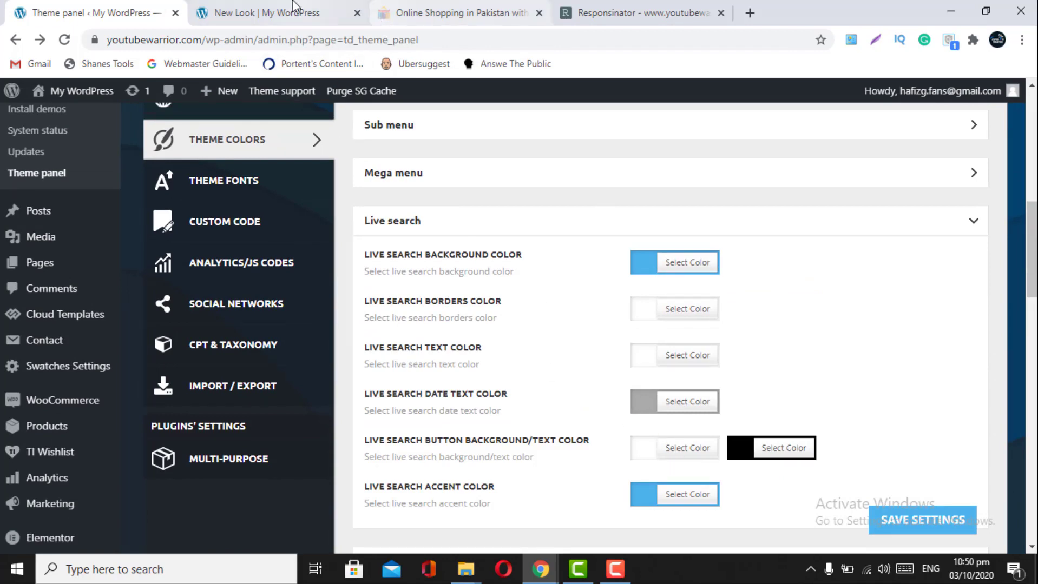
{"action": "left_click", "coordinate": [259, 12]}
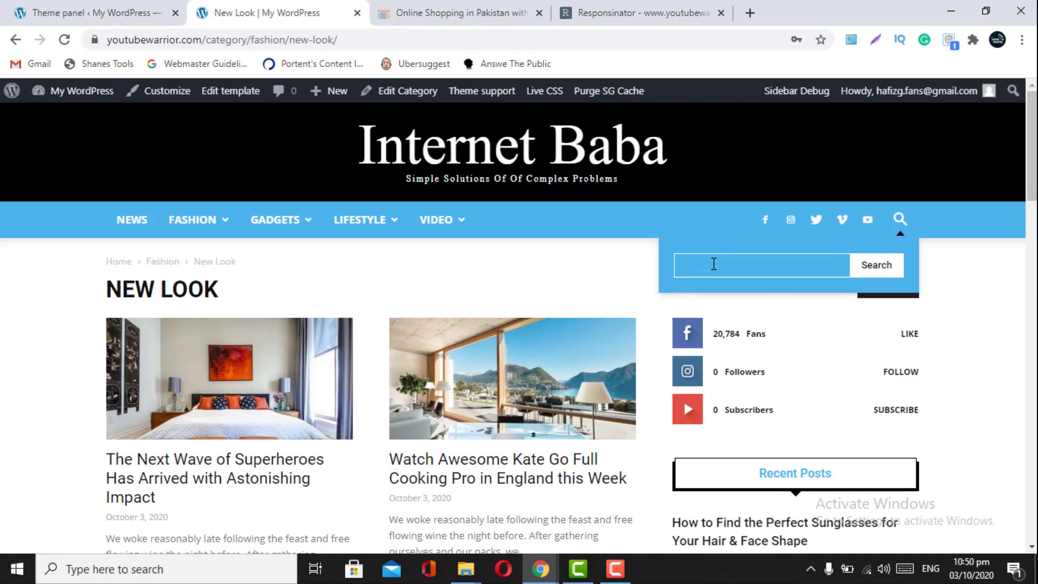
{"action": "left_click", "coordinate": [54, 11]}
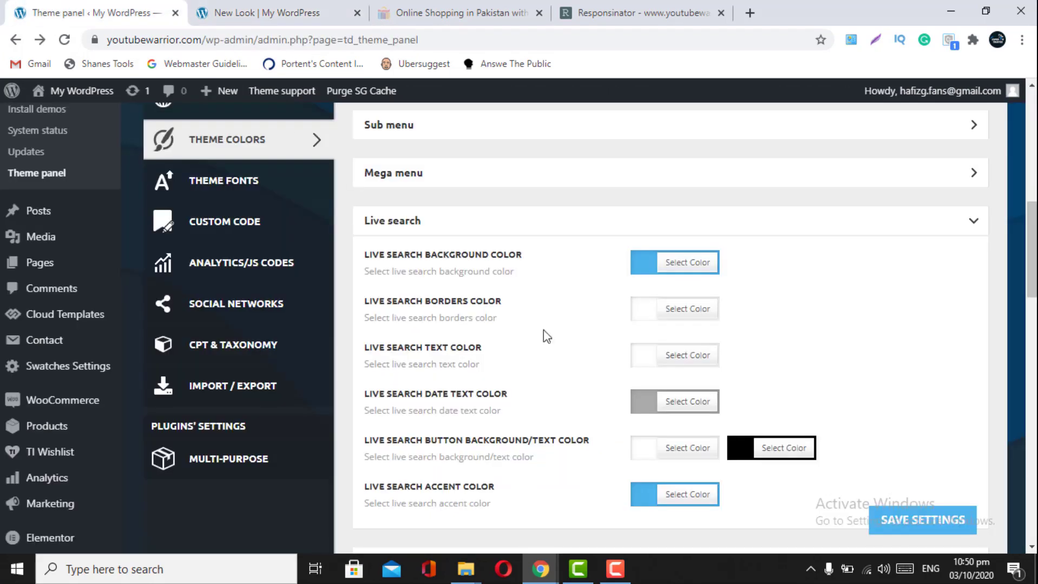
- Set Live Search Date Text Color to black and save the theme settings
{"action": "left_click", "coordinate": [654, 410]}
{"action": "scroll", "coordinate": [662, 514], "scroll_direction": "down", "scroll_amount": 3}
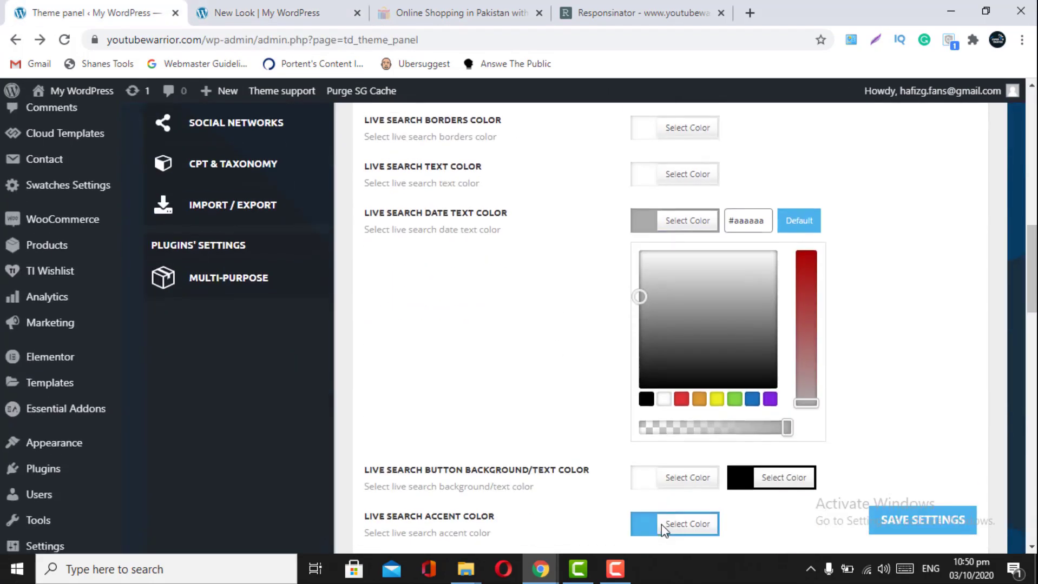
{"action": "left_click", "coordinate": [742, 479]}
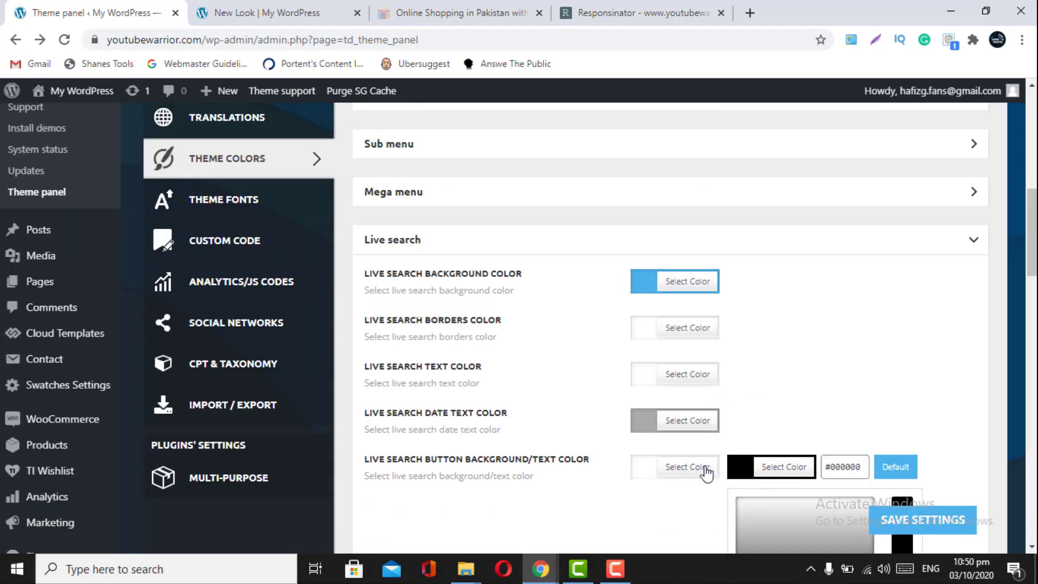
{"action": "left_click", "coordinate": [639, 428]}
{"action": "left_click", "coordinate": [685, 425]}
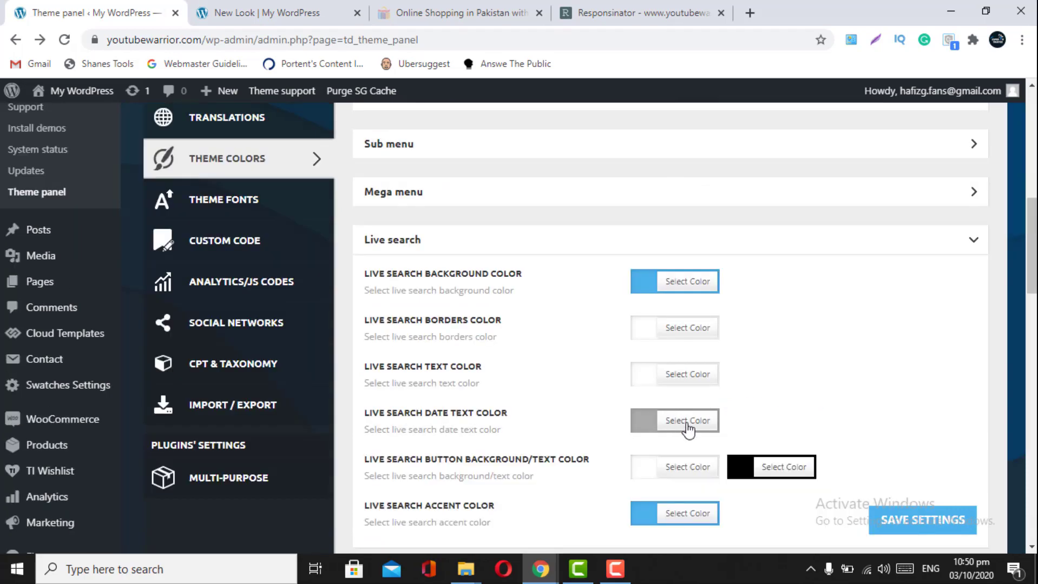
{"action": "scroll", "coordinate": [688, 429], "scroll_direction": "down", "scroll_amount": 2}
{"action": "left_click", "coordinate": [683, 302]}
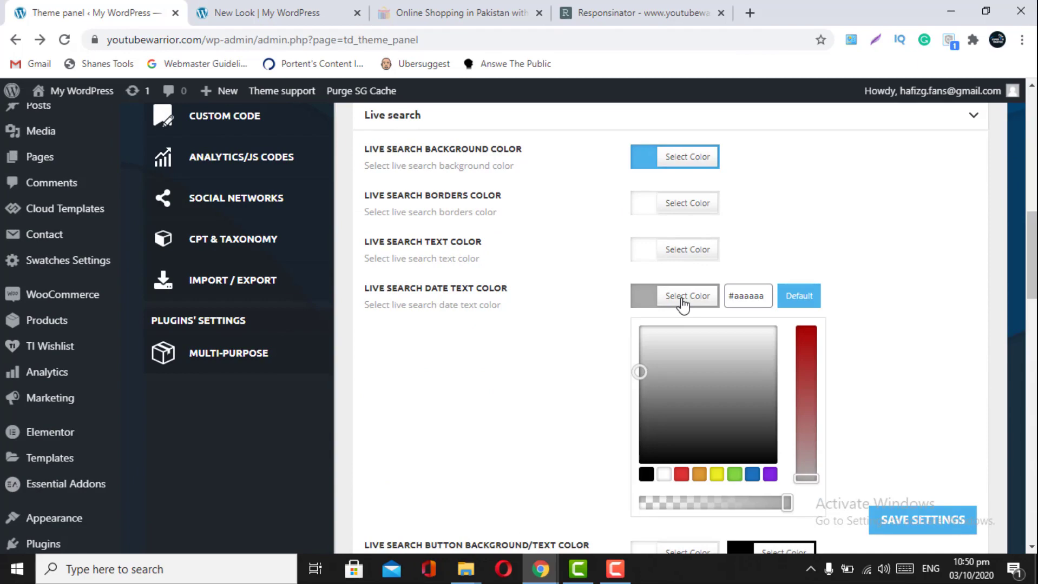
{"action": "left_click", "coordinate": [646, 474]}
{"action": "left_click", "coordinate": [874, 506]}
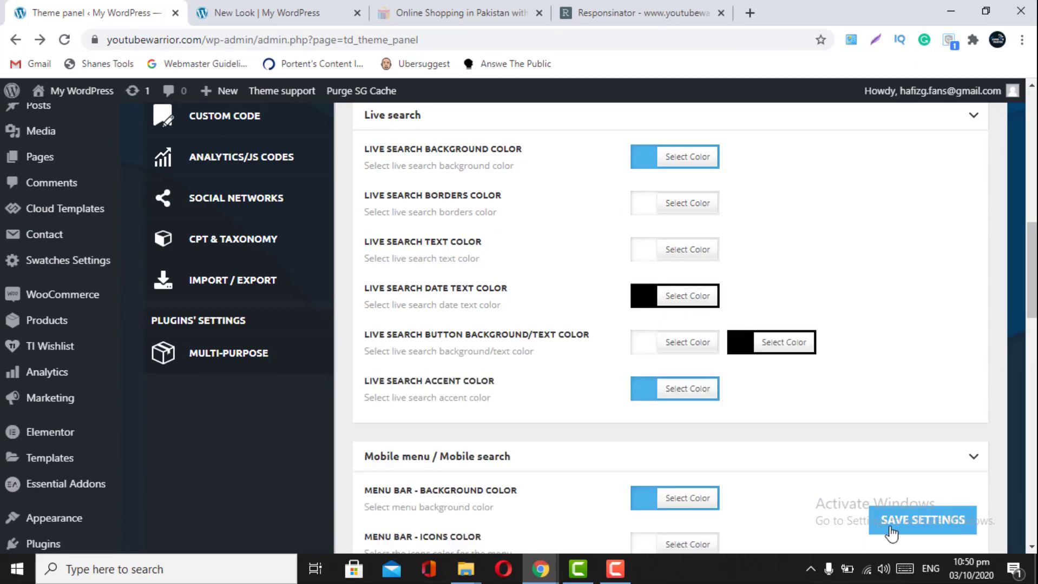
{"action": "left_click", "coordinate": [890, 532]}
- Open the live site's search box to check its blue panel and Search button
{"action": "left_click", "coordinate": [262, 13]}
{"action": "left_click", "coordinate": [93, 6]}
{"action": "scroll", "coordinate": [547, 300], "scroll_direction": "up", "scroll_amount": 1}
{"action": "scroll", "coordinate": [547, 300], "scroll_direction": "down", "scroll_amount": 1}
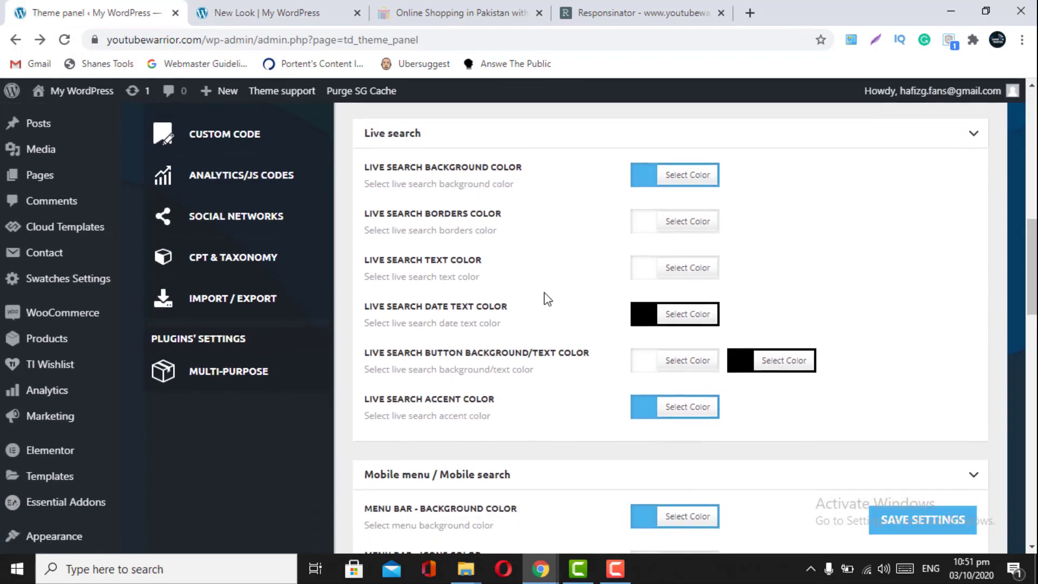
{"action": "left_click", "coordinate": [224, 5]}
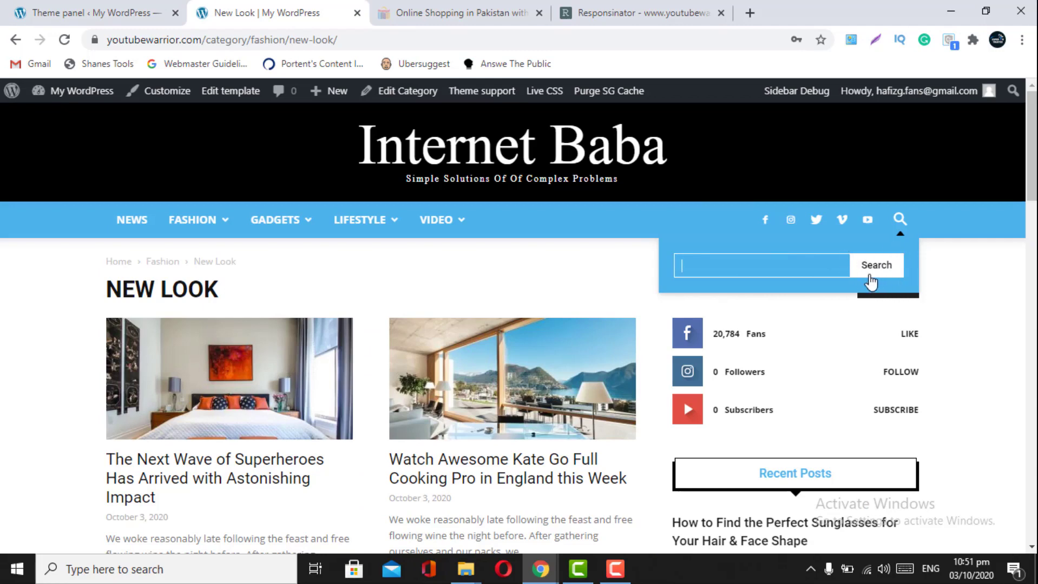
{"action": "left_click", "coordinate": [108, 8]}
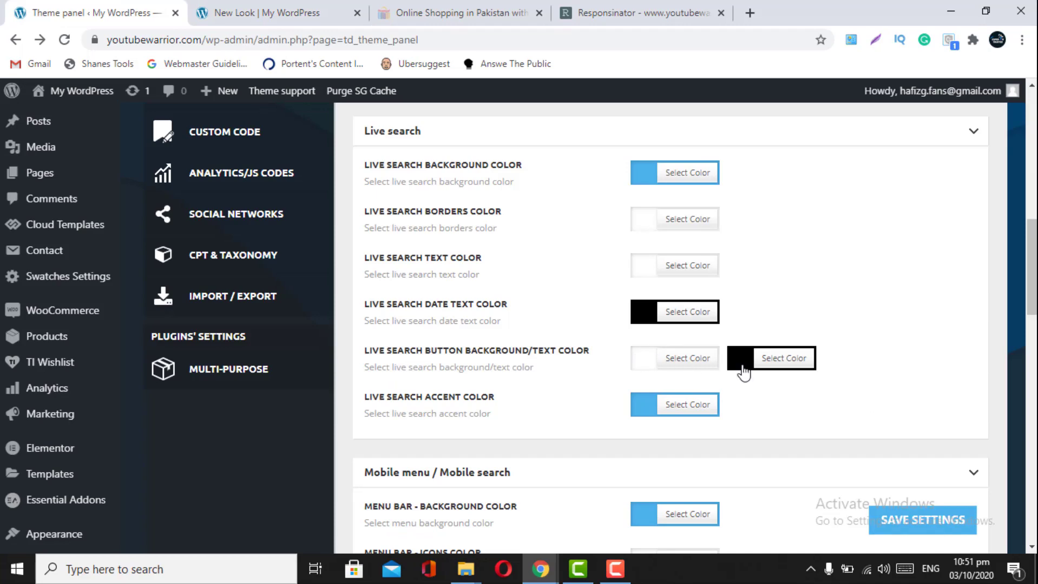
{"action": "left_click", "coordinate": [325, 12]}
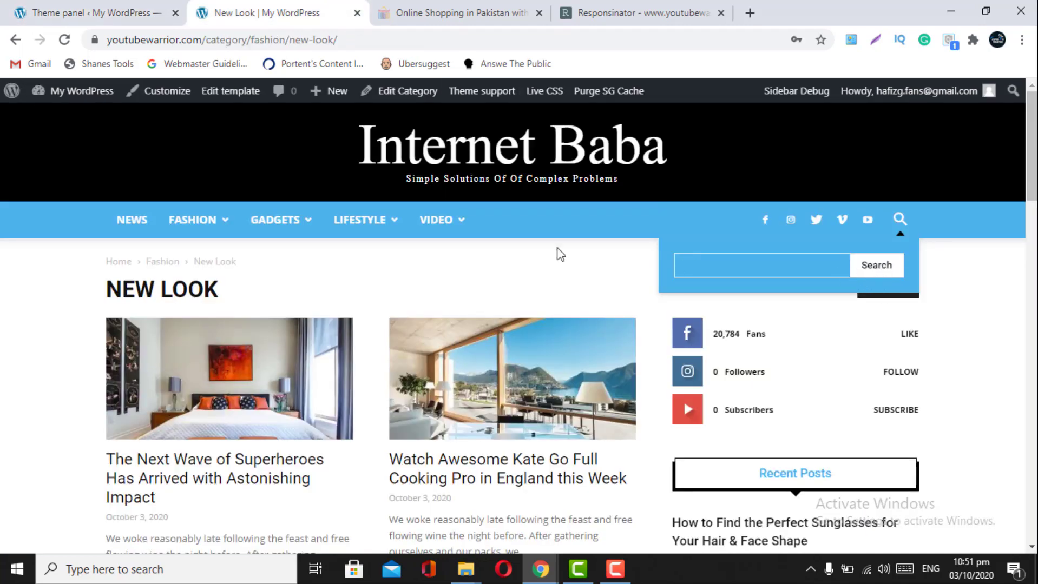
- Collapse the Live search colours and scroll to the Mobile menu / Mobile search section
{"action": "left_click", "coordinate": [11, 8]}
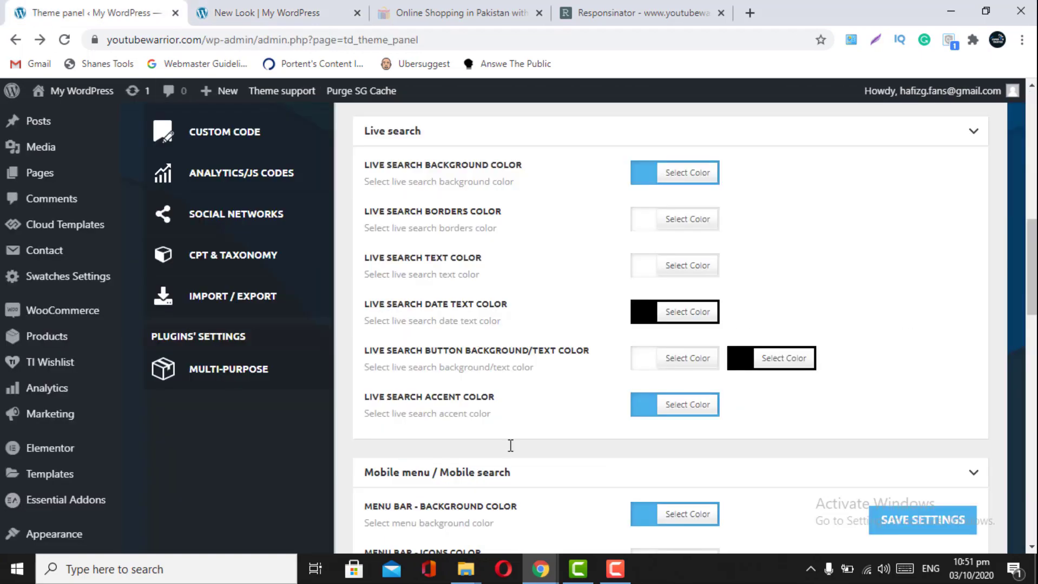
{"action": "scroll", "coordinate": [511, 446], "scroll_direction": "down", "scroll_amount": 3}
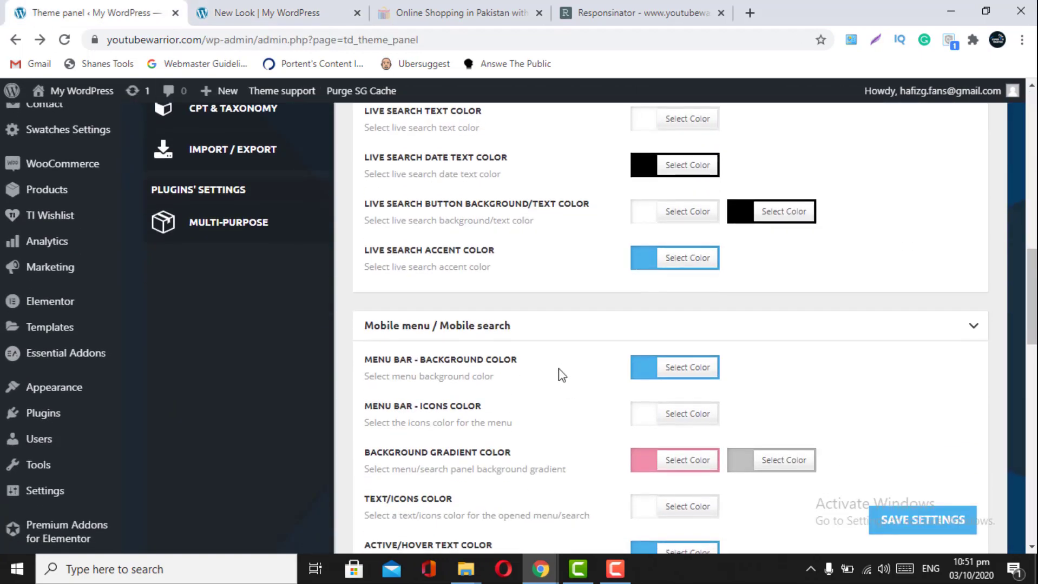
{"action": "scroll", "coordinate": [736, 306], "scroll_direction": "up", "scroll_amount": 5}
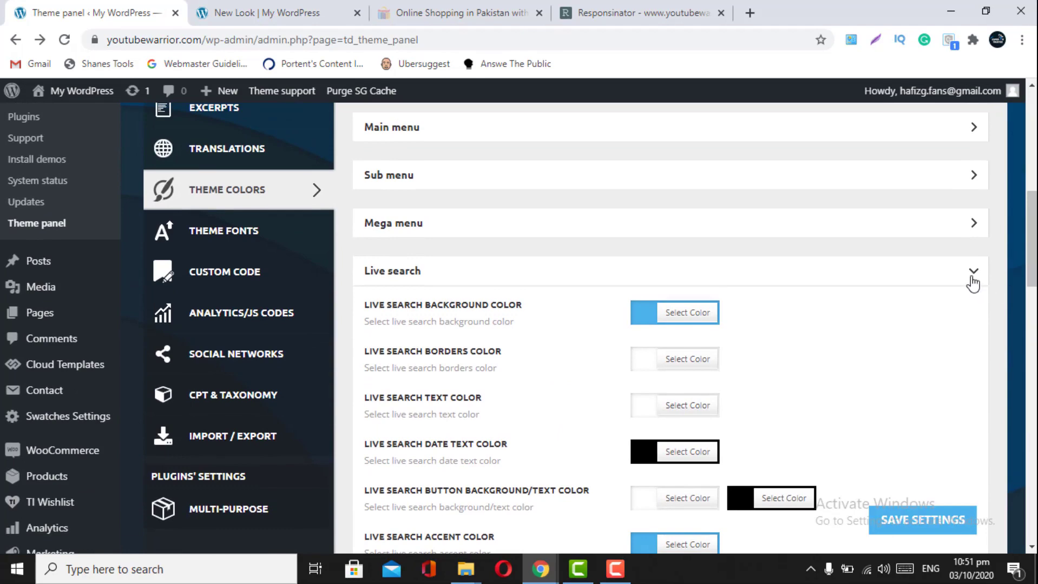
{"action": "left_click", "coordinate": [973, 280]}
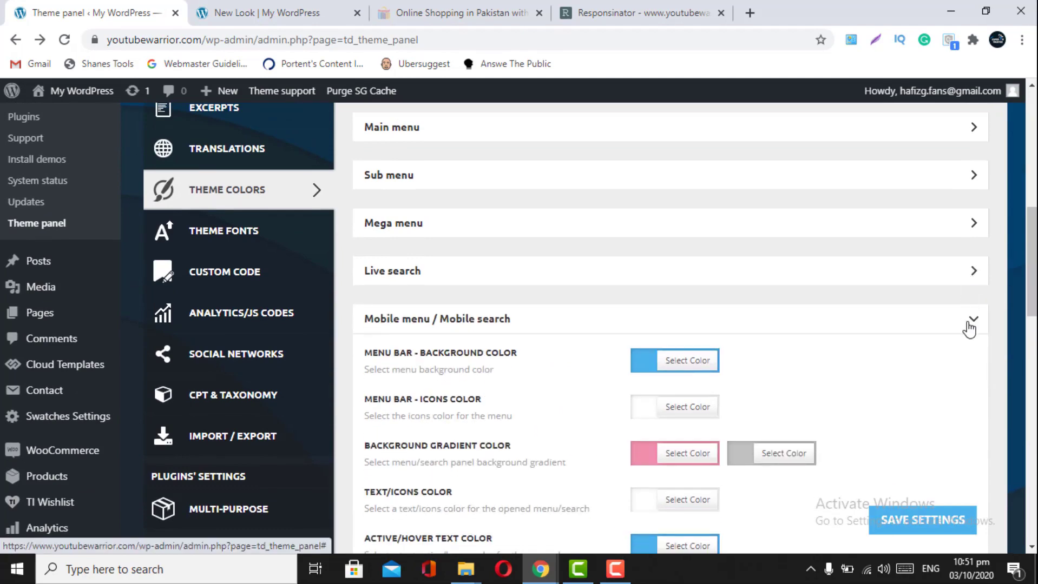
{"action": "scroll", "coordinate": [969, 329], "scroll_direction": "down", "scroll_amount": 2}
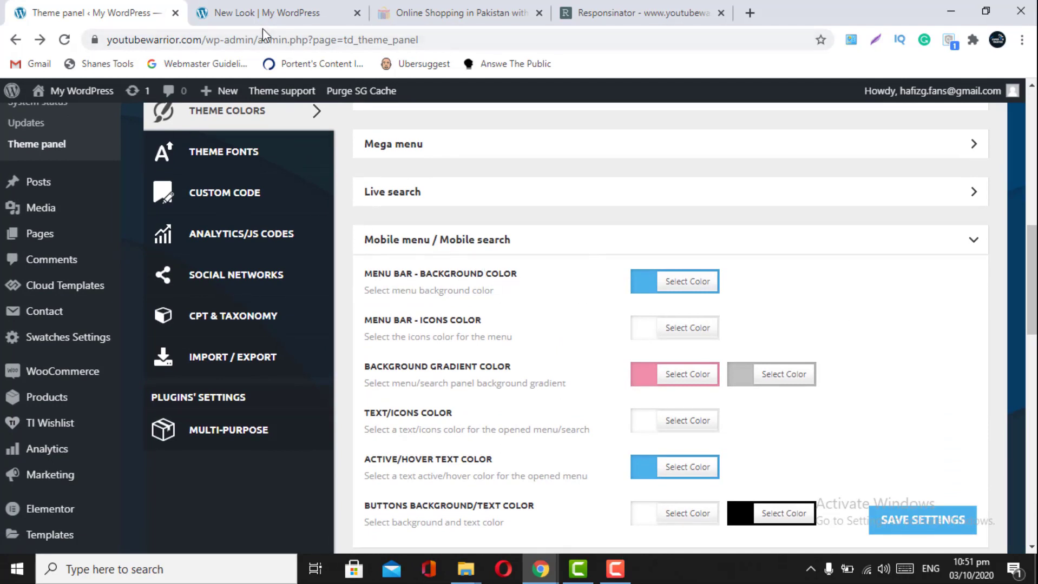
- Reload the Responsinator mobile preview and move its tab one place left beside WordPress
{"action": "left_click", "coordinate": [630, 11]}
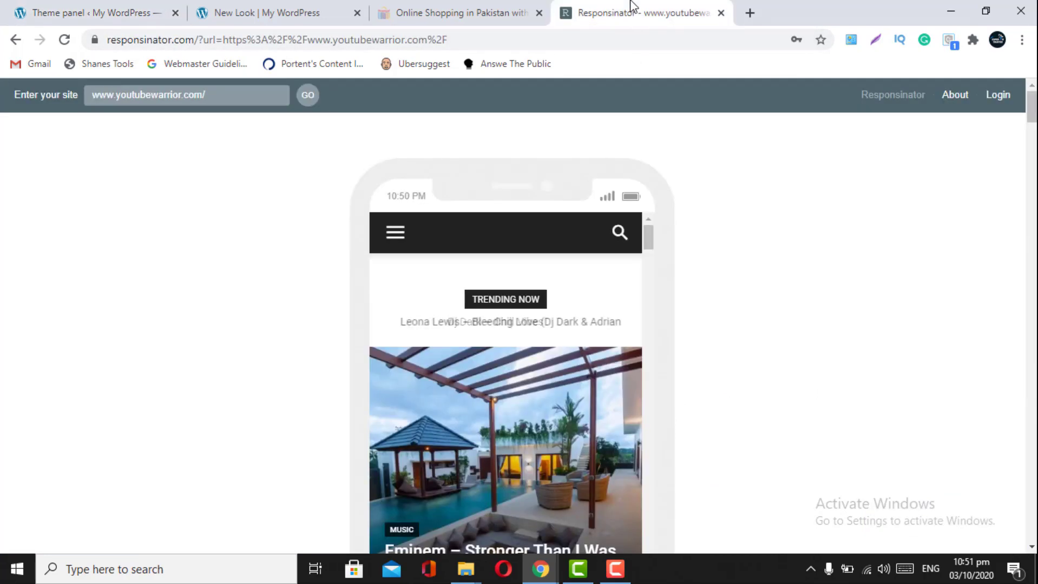
{"action": "left_click", "coordinate": [64, 40]}
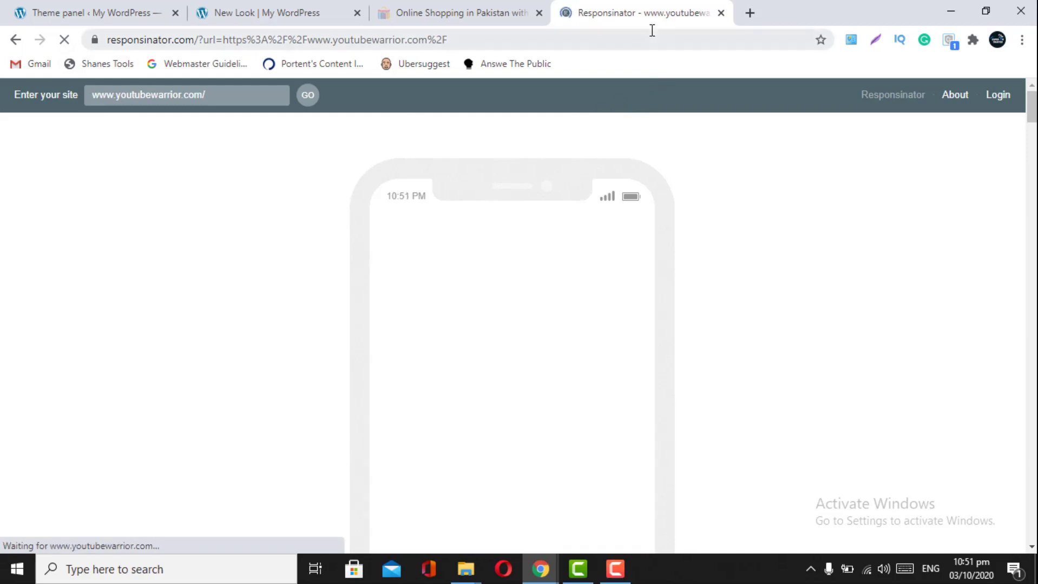
{"action": "left_click_drag", "start_coordinate": [533, 7], "coordinate": [447, 7]}
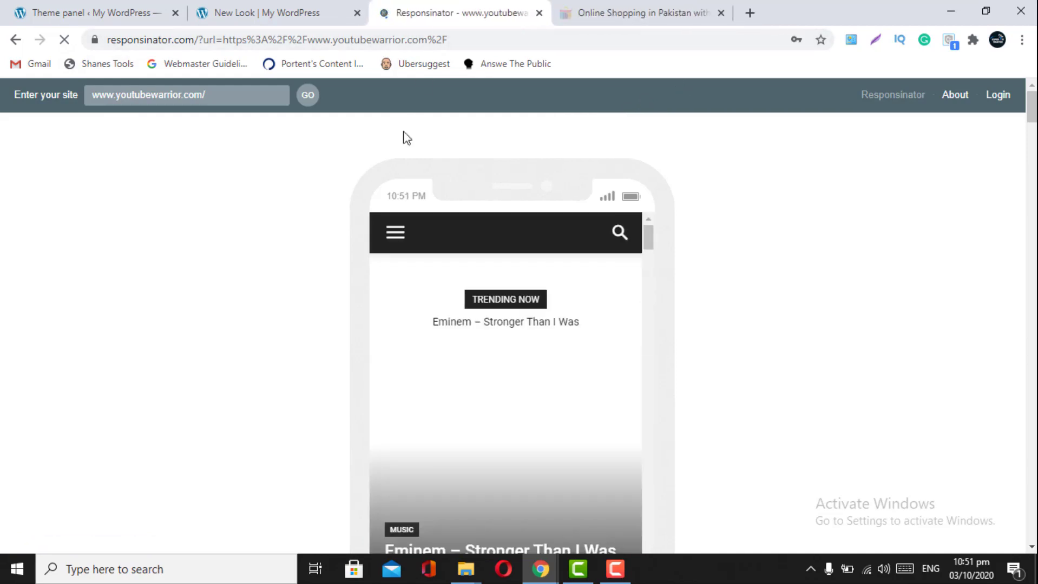
{"action": "left_click", "coordinate": [116, 8]}
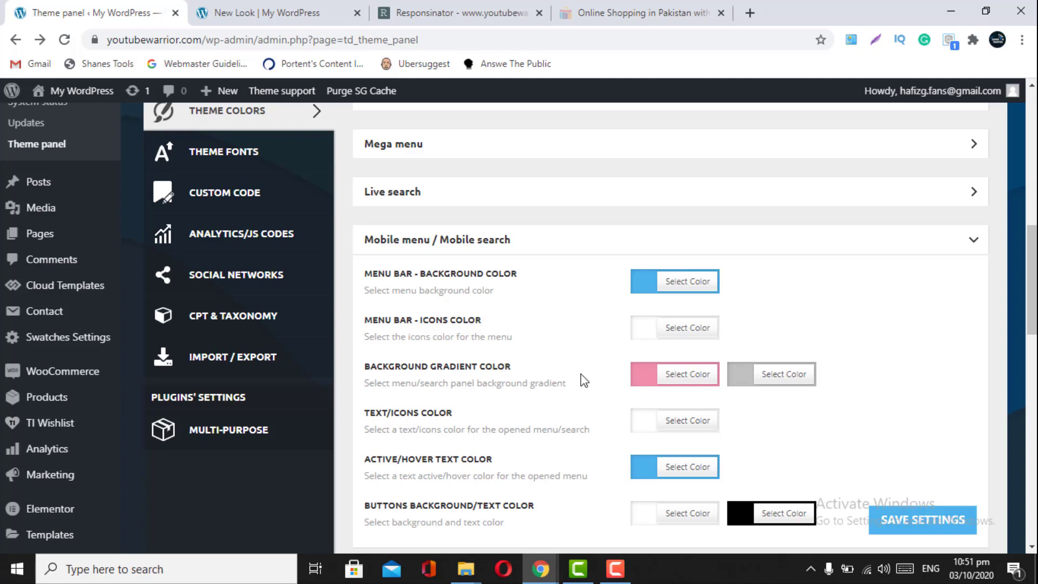
- Collapse Mobile menu colours, expand Header colours, and compare them with the live Internet Baba header
{"action": "left_click", "coordinate": [968, 252]}
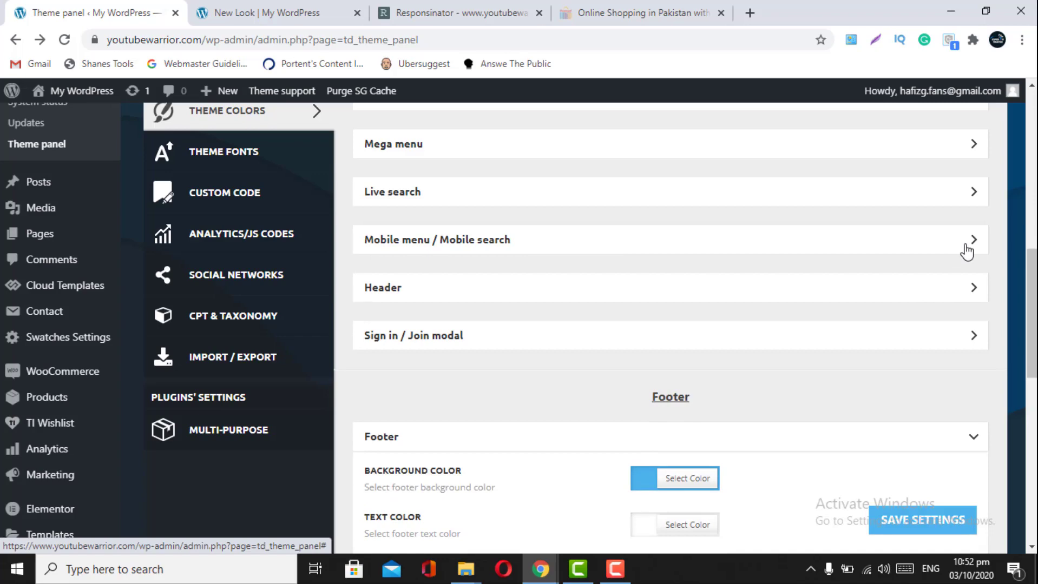
{"action": "left_click", "coordinate": [958, 296]}
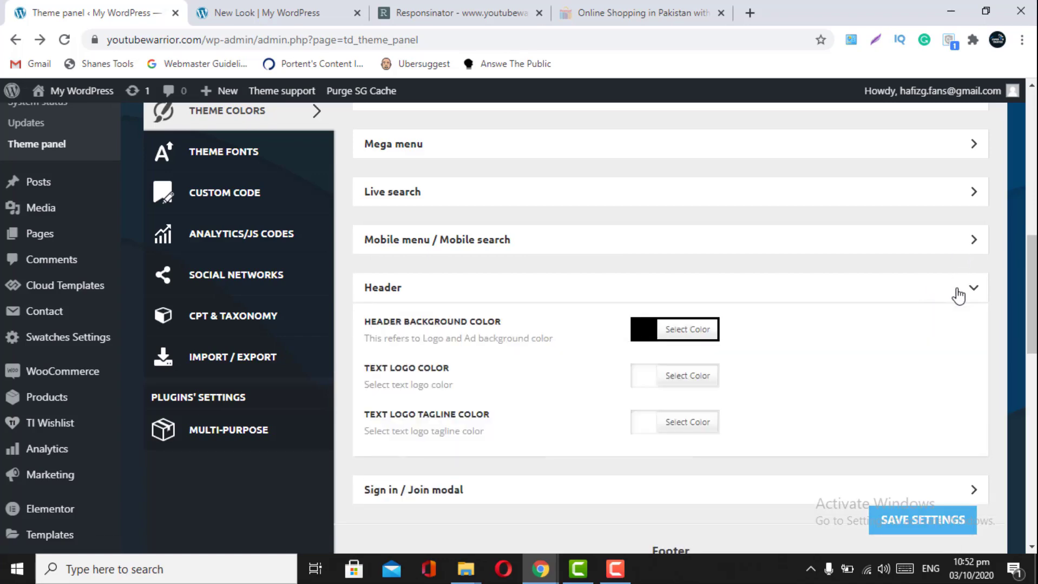
{"action": "left_click", "coordinate": [237, 10]}
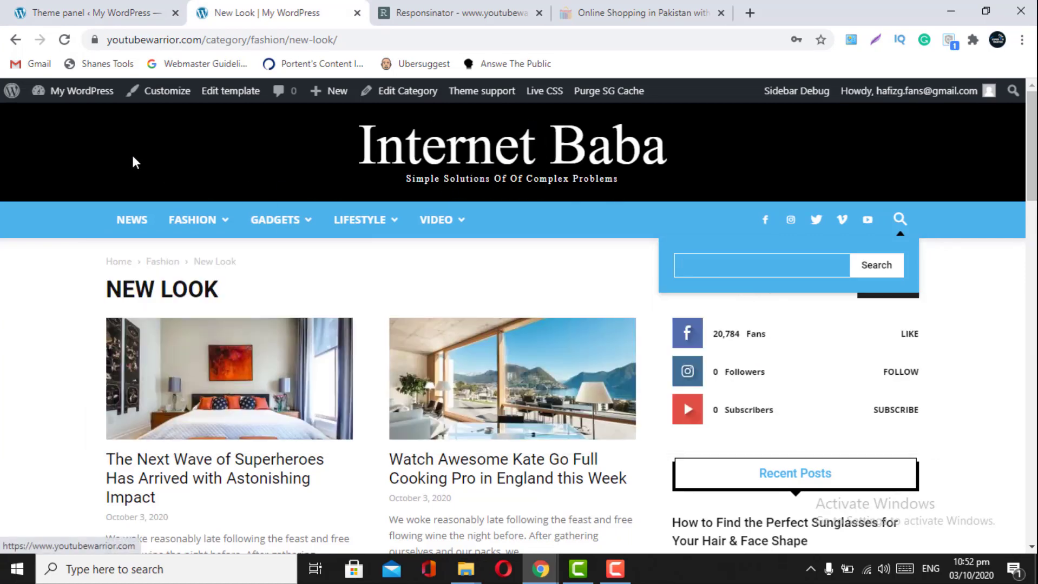
{"action": "left_click", "coordinate": [110, 11]}
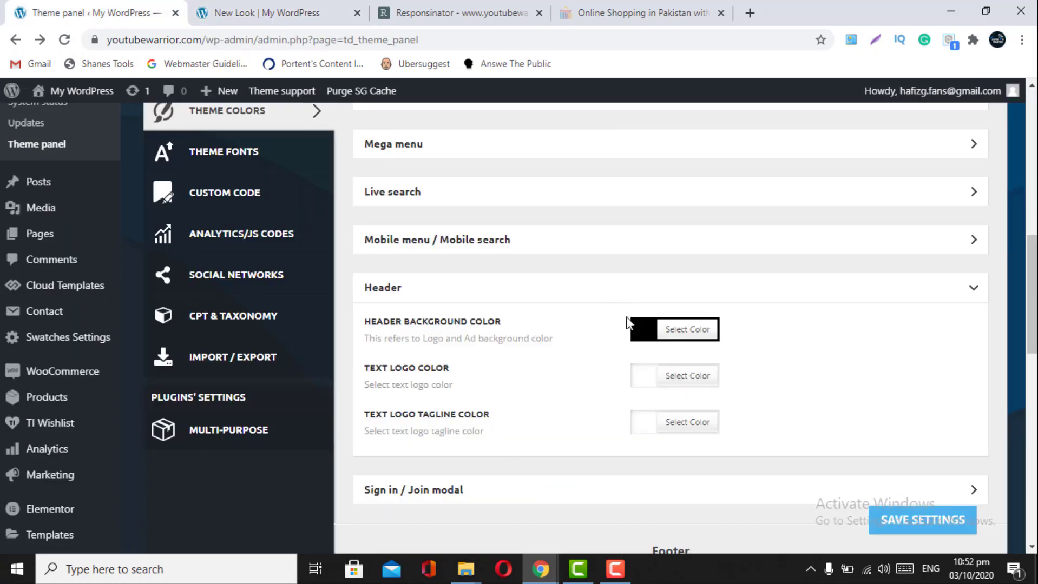
{"action": "left_click", "coordinate": [259, 12]}
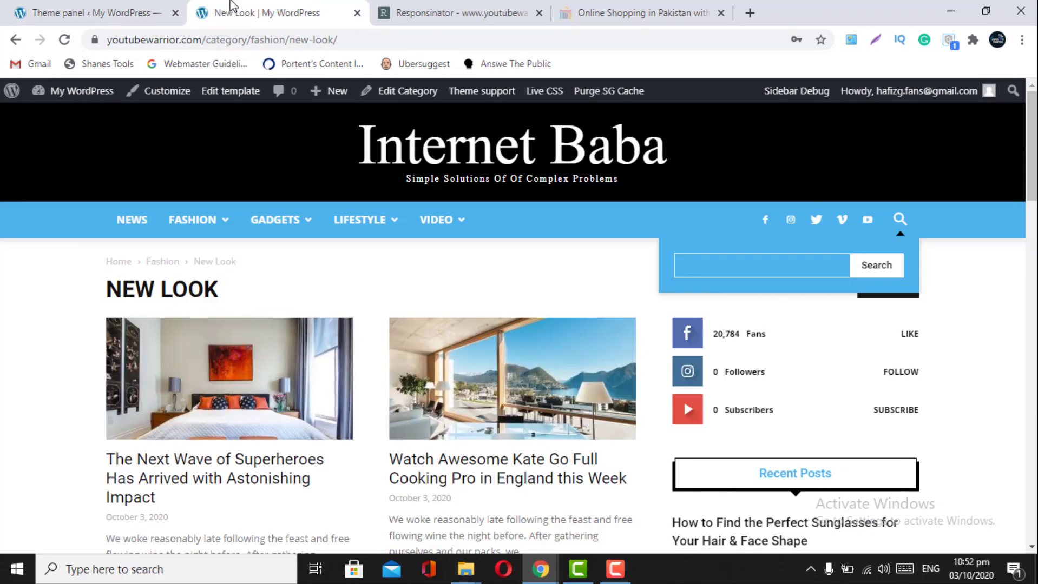
{"action": "key", "text": "ctrl+shift+Tab"}
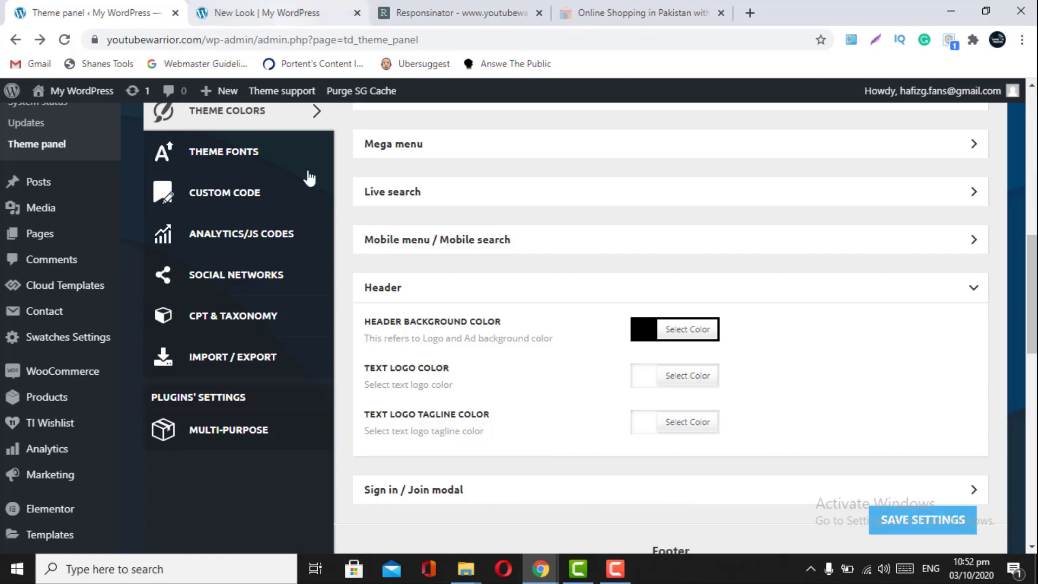
- Recheck the live site header against the black header colours, then save the theme settings
{"action": "left_click", "coordinate": [238, 8]}
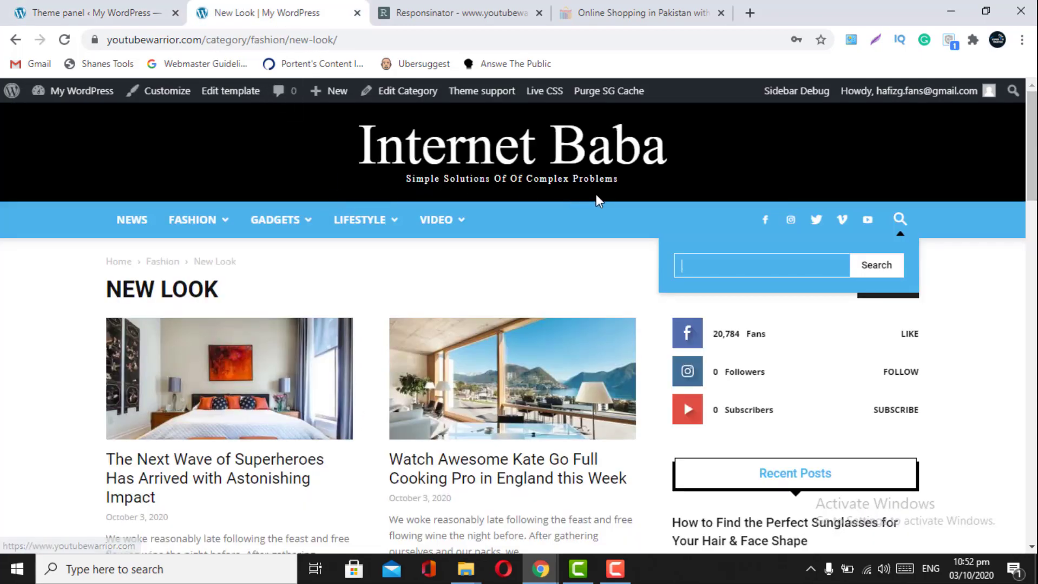
{"action": "left_click", "coordinate": [107, 6]}
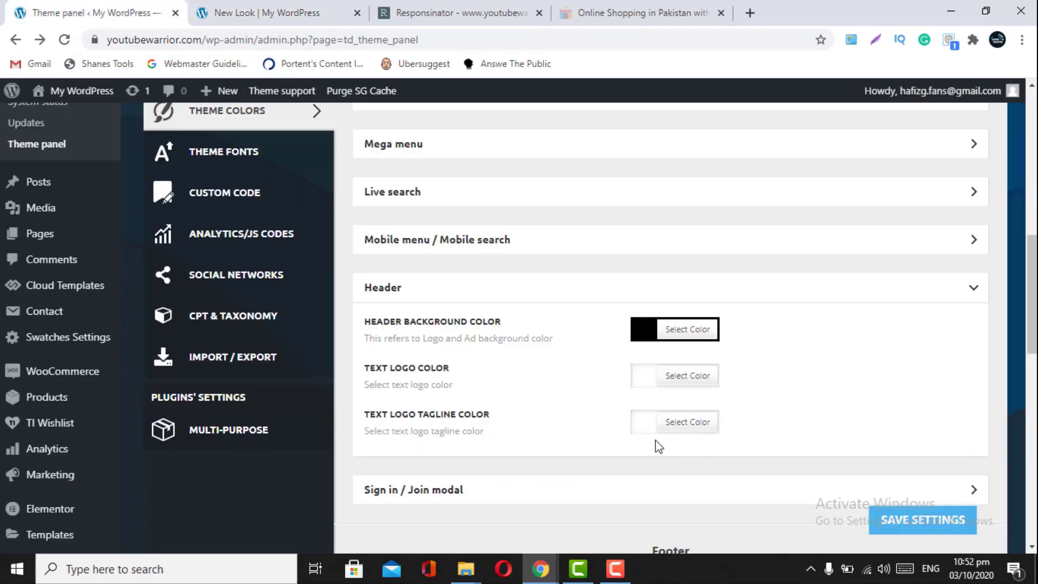
{"action": "left_click", "coordinate": [316, 11]}
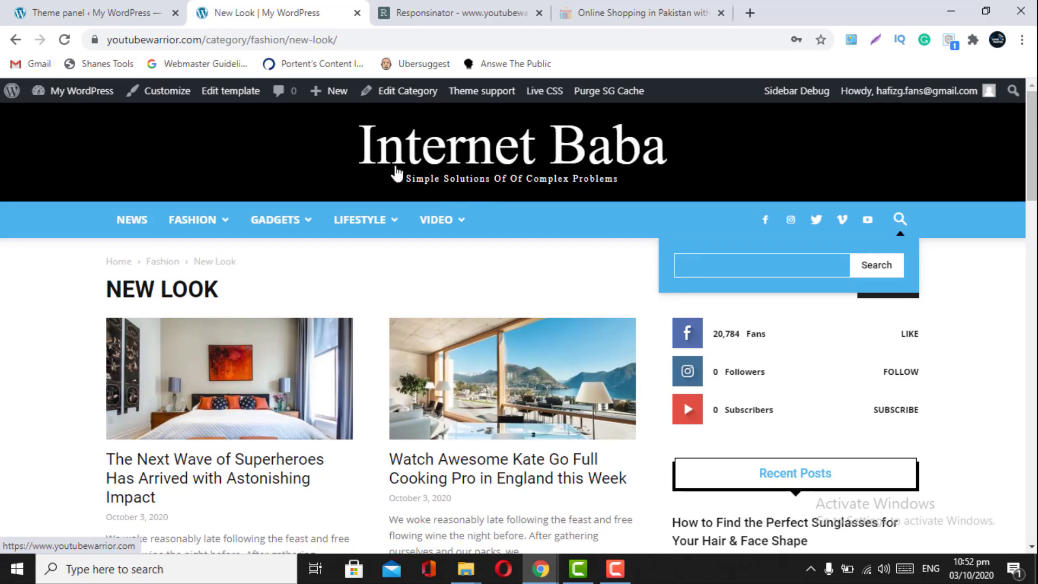
{"action": "left_click", "coordinate": [118, 8]}
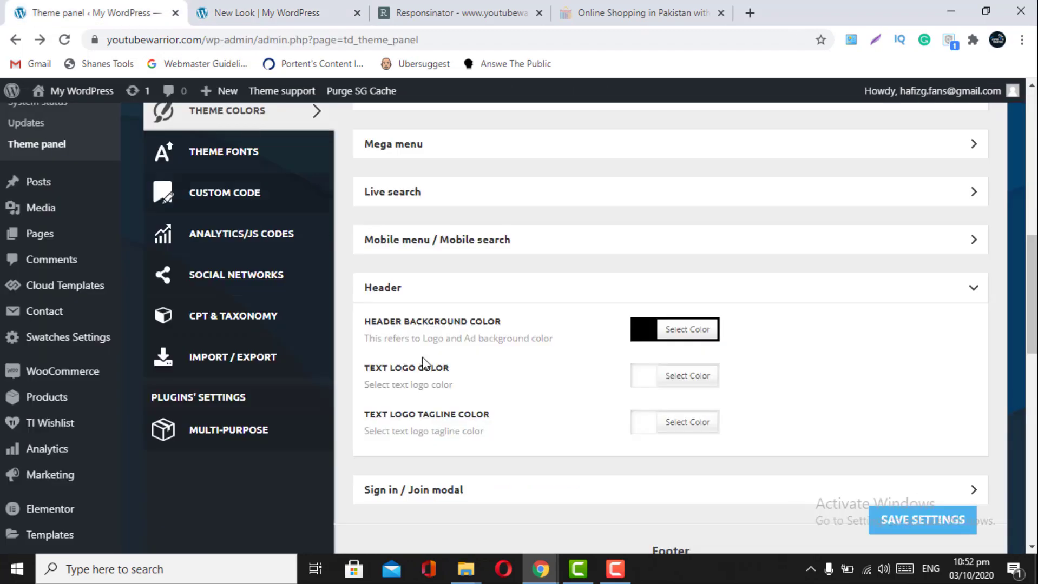
{"action": "left_click", "coordinate": [893, 530]}
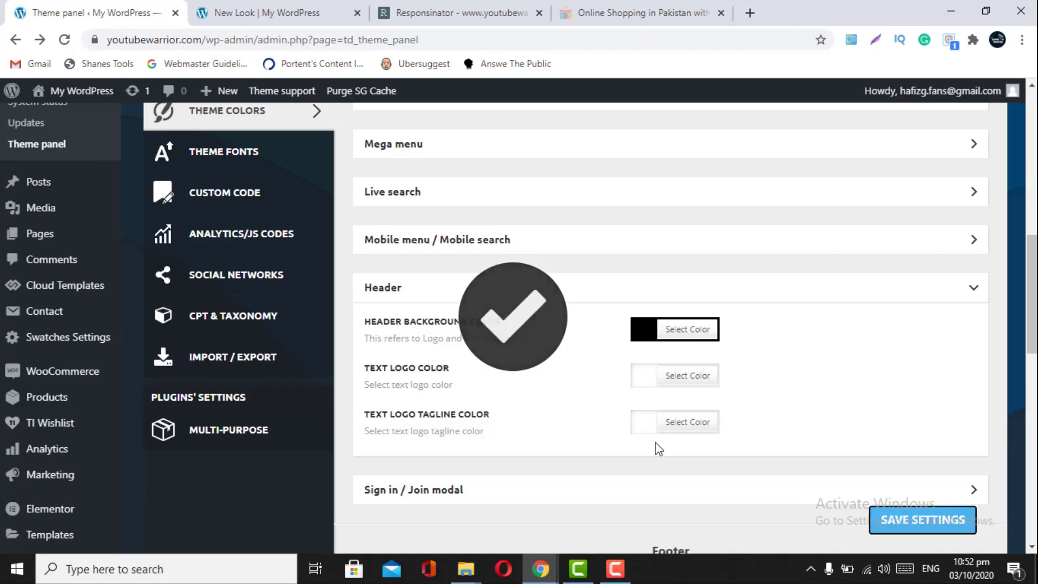
- Expand then collapse the Sign in / Join modal colours and scroll down to the Footer colours
{"action": "scroll", "coordinate": [659, 449], "scroll_direction": "down", "scroll_amount": 3}
{"action": "left_click", "coordinate": [950, 318]}
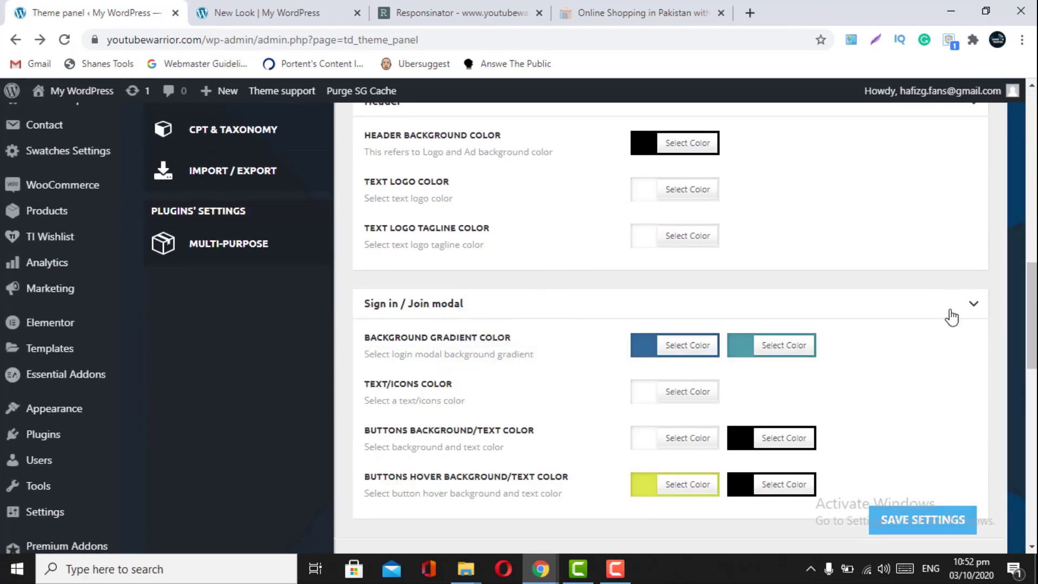
{"action": "left_click", "coordinate": [952, 318]}
{"action": "scroll", "coordinate": [952, 318], "scroll_direction": "down", "scroll_amount": 3}
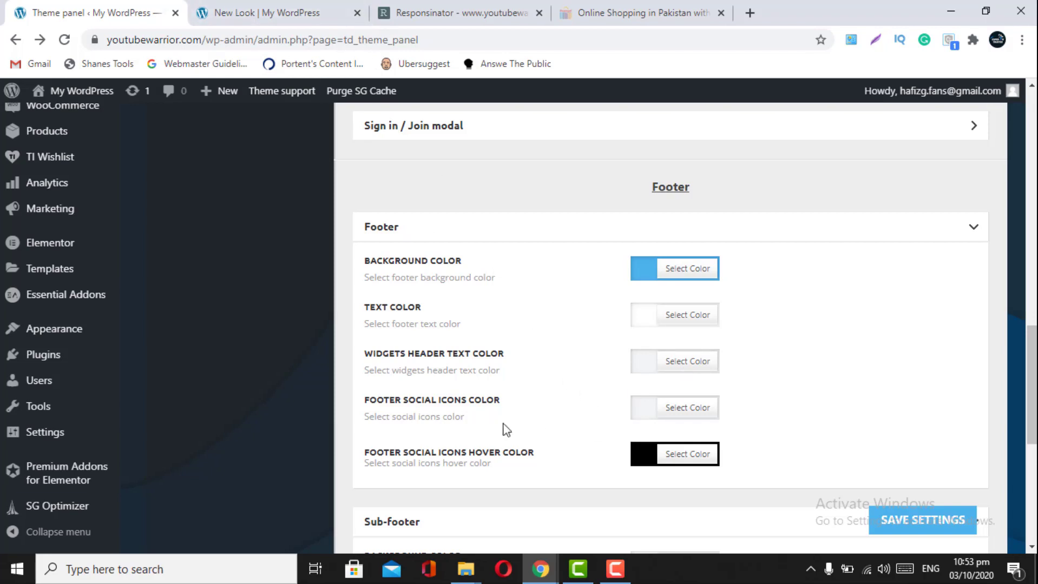
- Look at the live New Look page's blue footer, then scroll the theme panel to Sub-footer colours
{"action": "left_click", "coordinate": [260, 6]}
{"action": "scroll", "coordinate": [452, 349], "scroll_direction": "down", "scroll_amount": 8}
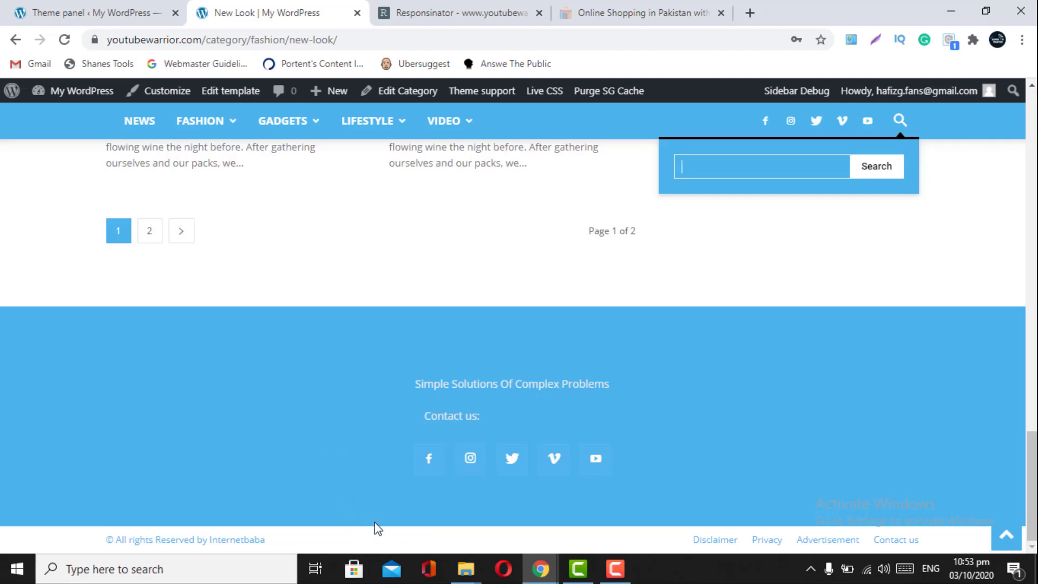
{"action": "left_click", "coordinate": [98, 11]}
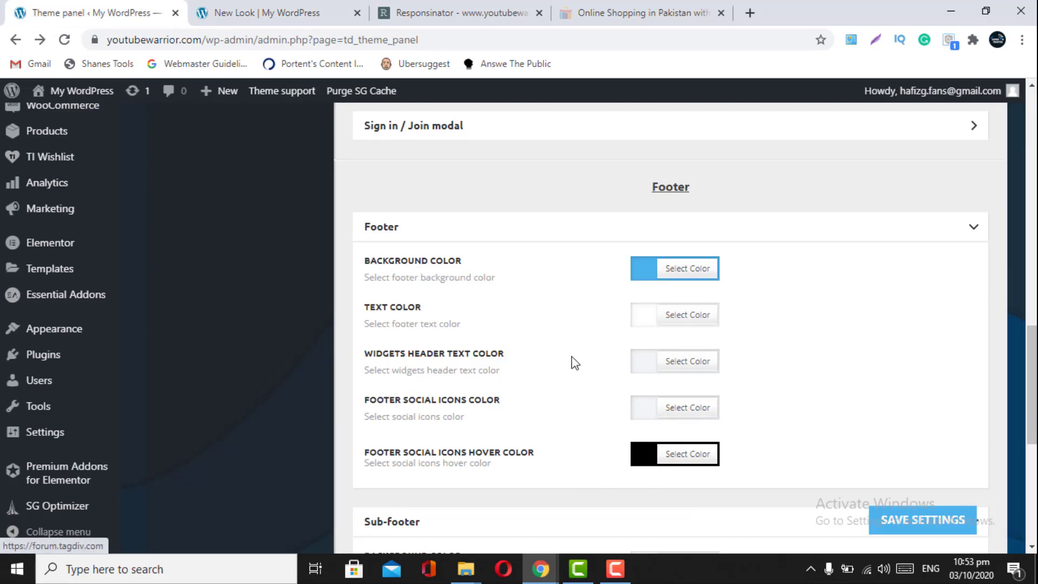
{"action": "scroll", "coordinate": [574, 360], "scroll_direction": "down", "scroll_amount": 5}
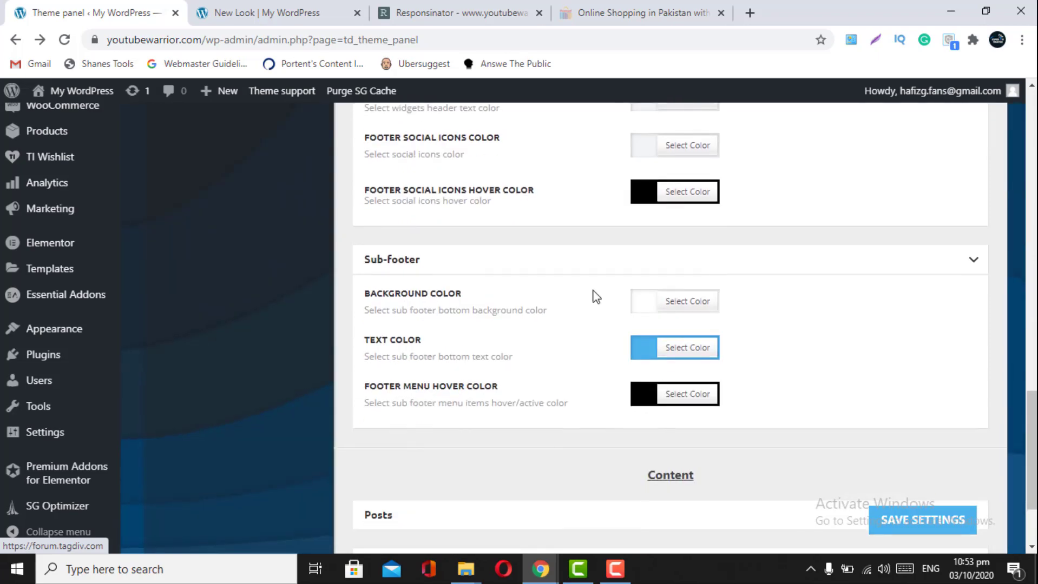
{"action": "scroll", "coordinate": [597, 295], "scroll_direction": "up", "scroll_amount": 2}
{"action": "scroll", "coordinate": [597, 292], "scroll_direction": "up", "scroll_amount": 1}
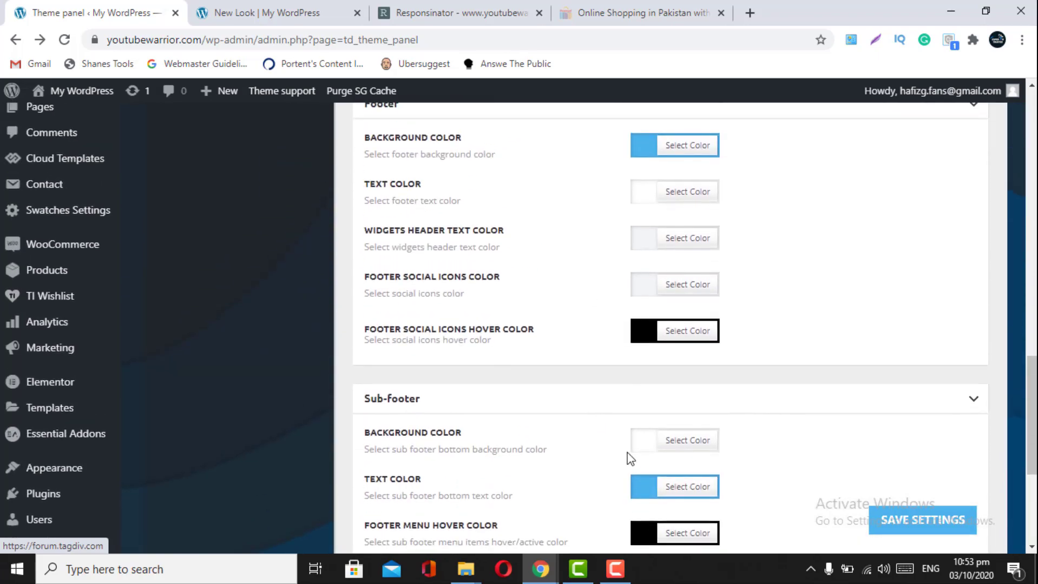
{"action": "scroll", "coordinate": [628, 458], "scroll_direction": "down", "scroll_amount": 2}
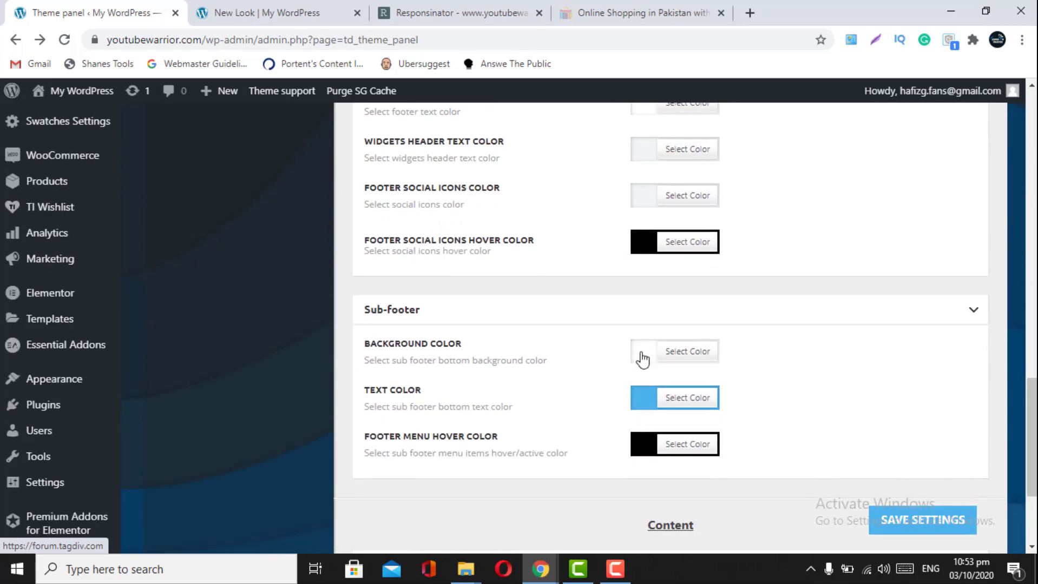
{"action": "left_click", "coordinate": [345, 6]}
- Set the sub-footer background colour to black and save the theme settings
{"action": "left_click", "coordinate": [91, 4]}
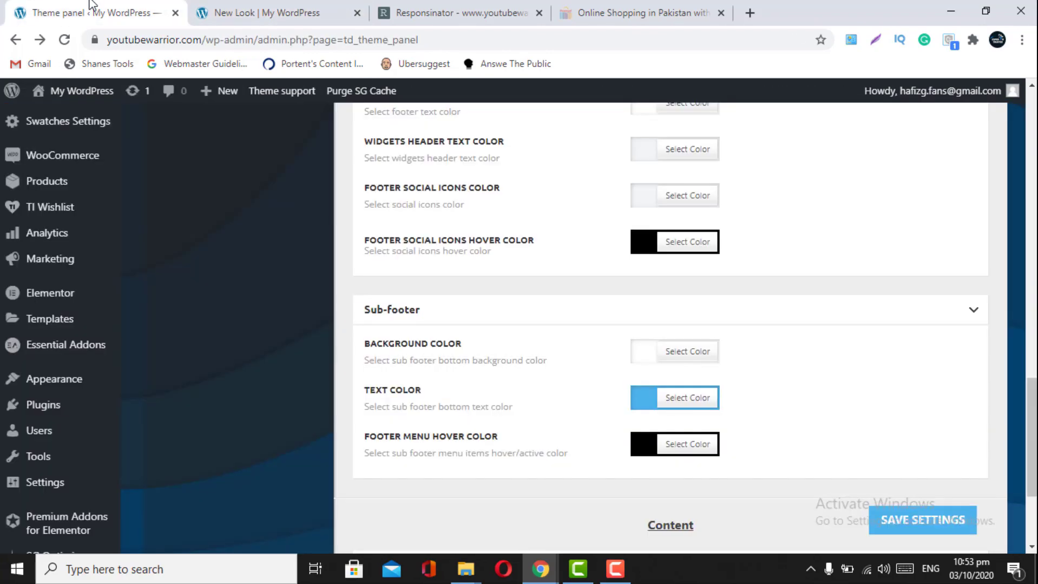
{"action": "left_click", "coordinate": [641, 351]}
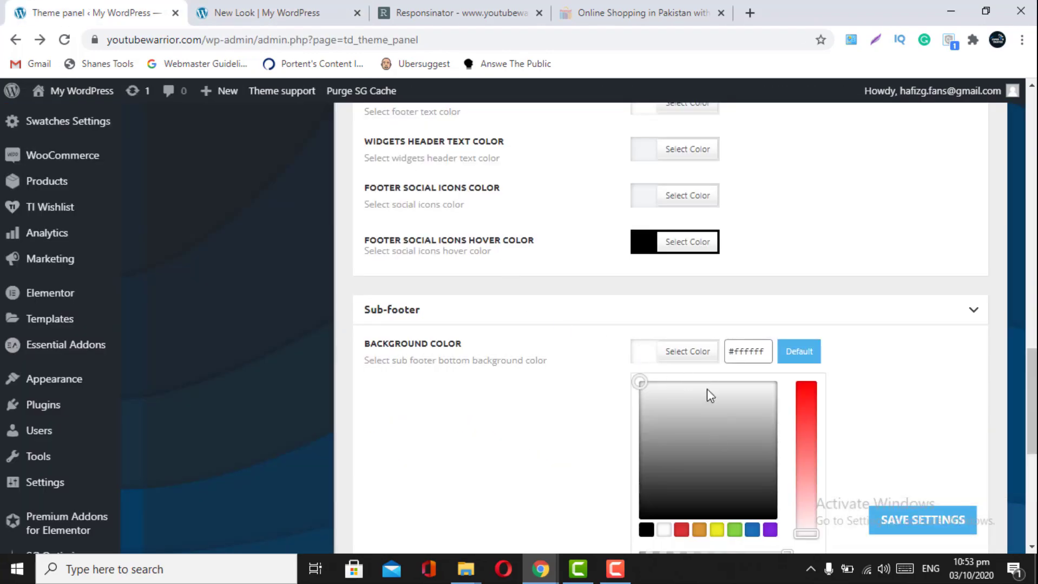
{"action": "left_click", "coordinate": [646, 530]}
{"action": "left_click", "coordinate": [905, 527]}
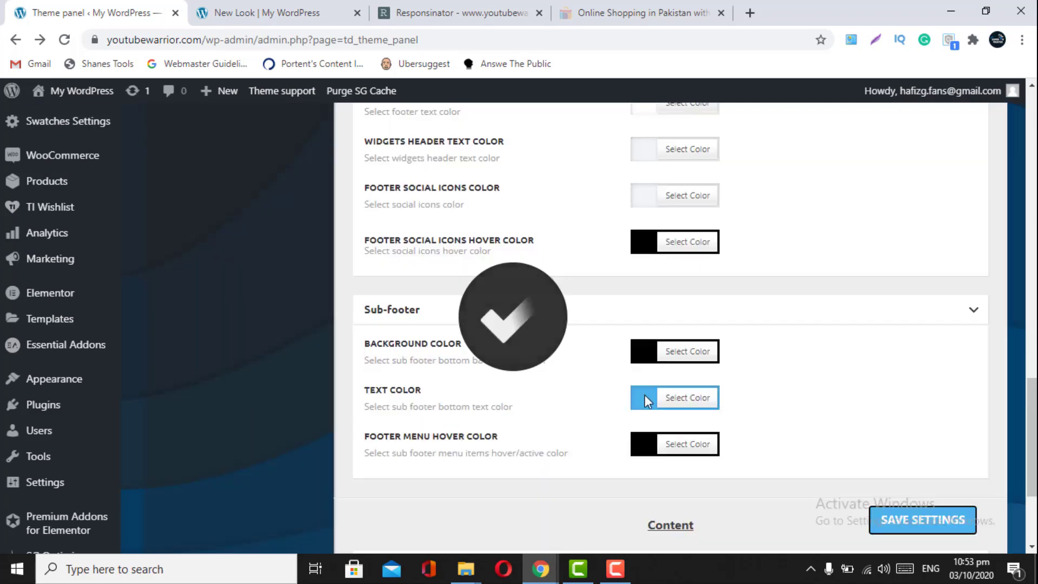
- Set the sub-footer text colour to white and save the settings
{"action": "left_click", "coordinate": [644, 398]}
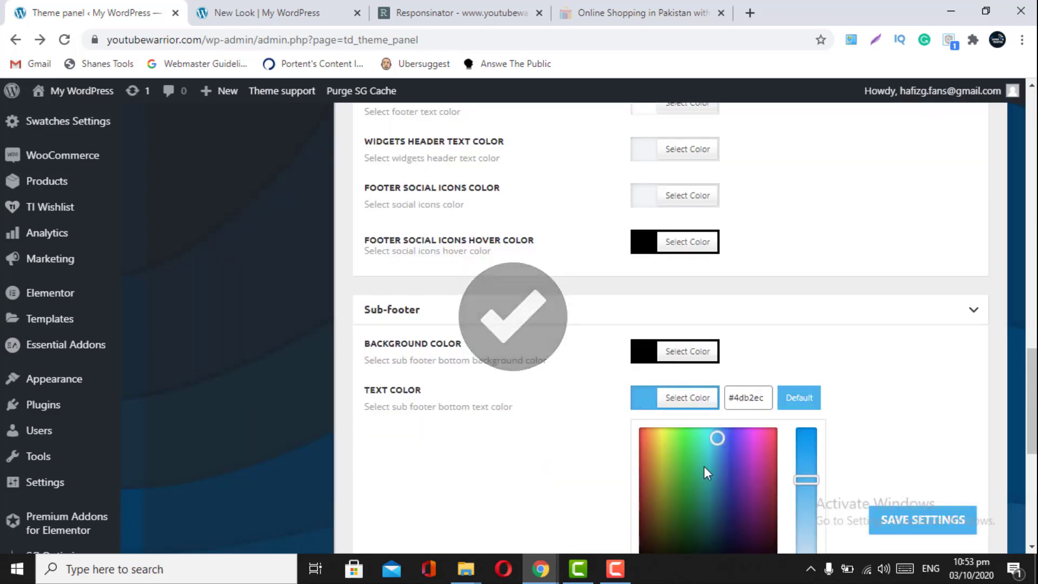
{"action": "scroll", "coordinate": [705, 468], "scroll_direction": "down", "scroll_amount": 3}
{"action": "left_click", "coordinate": [664, 385]}
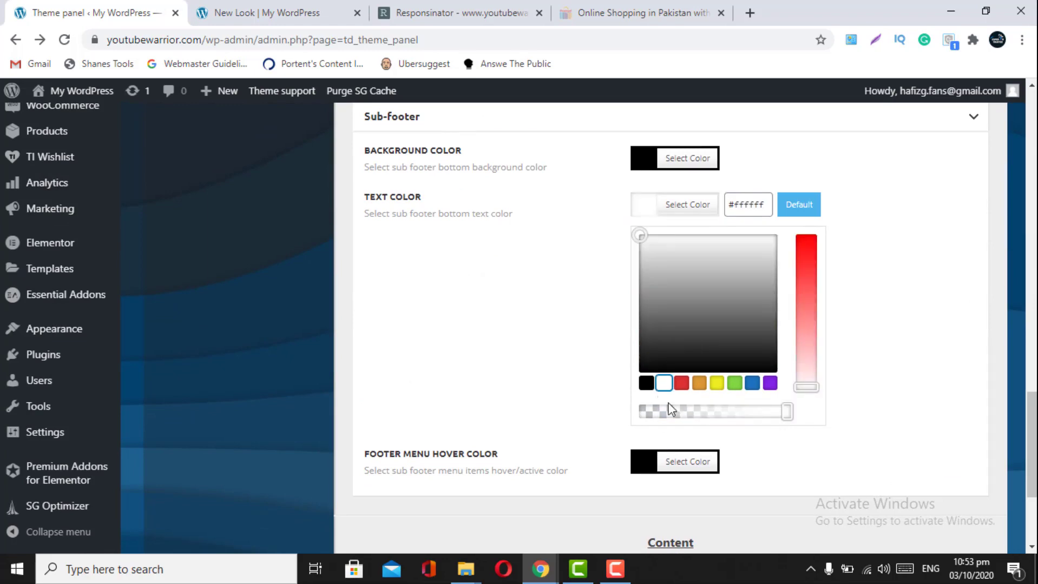
{"action": "scroll", "coordinate": [780, 457], "scroll_direction": "down", "scroll_amount": 3}
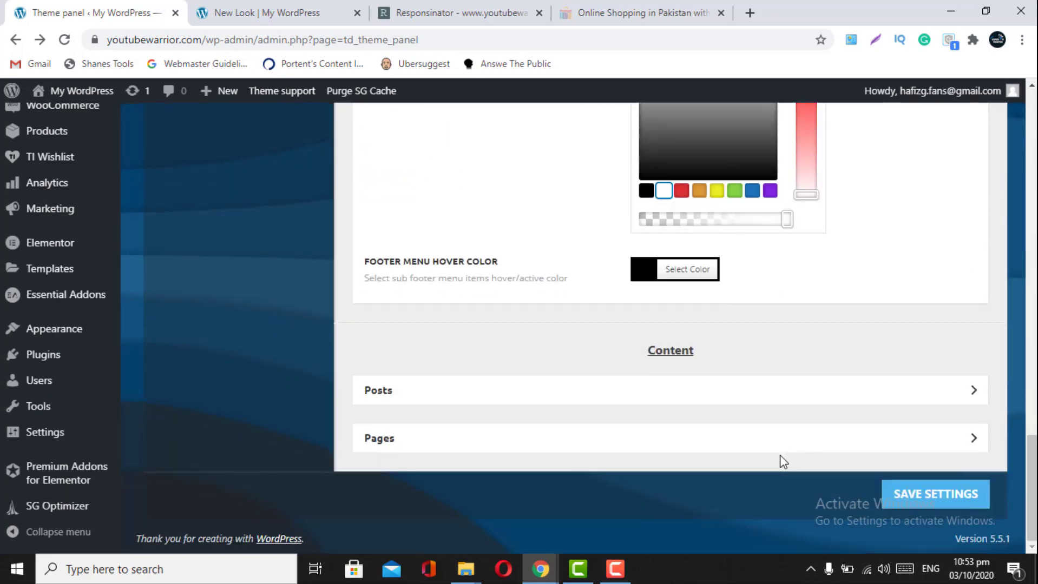
{"action": "left_click", "coordinate": [925, 506]}
{"action": "scroll", "coordinate": [843, 410], "scroll_direction": "up", "scroll_amount": 3}
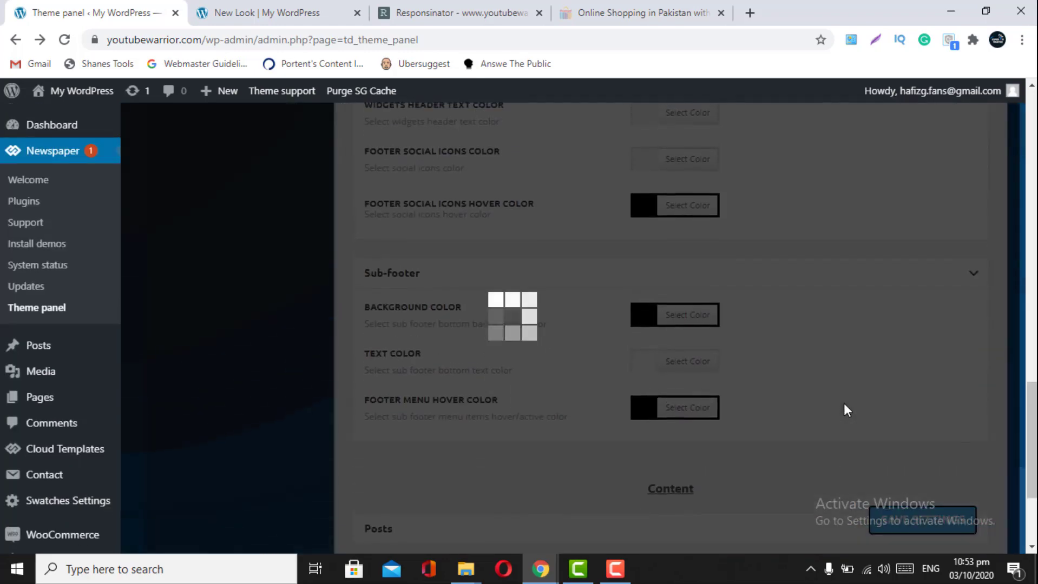
{"action": "scroll", "coordinate": [727, 341], "scroll_direction": "up", "scroll_amount": 1}
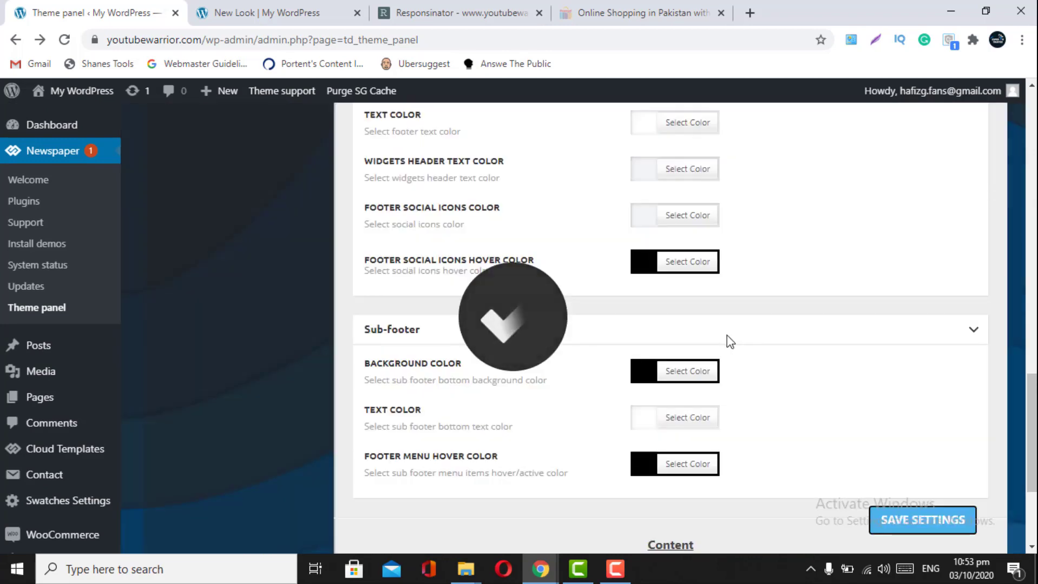
- Replace the Footer Menu Hover Color #000000 with #4db2ec and save the theme settings
{"action": "left_click", "coordinate": [641, 466]}
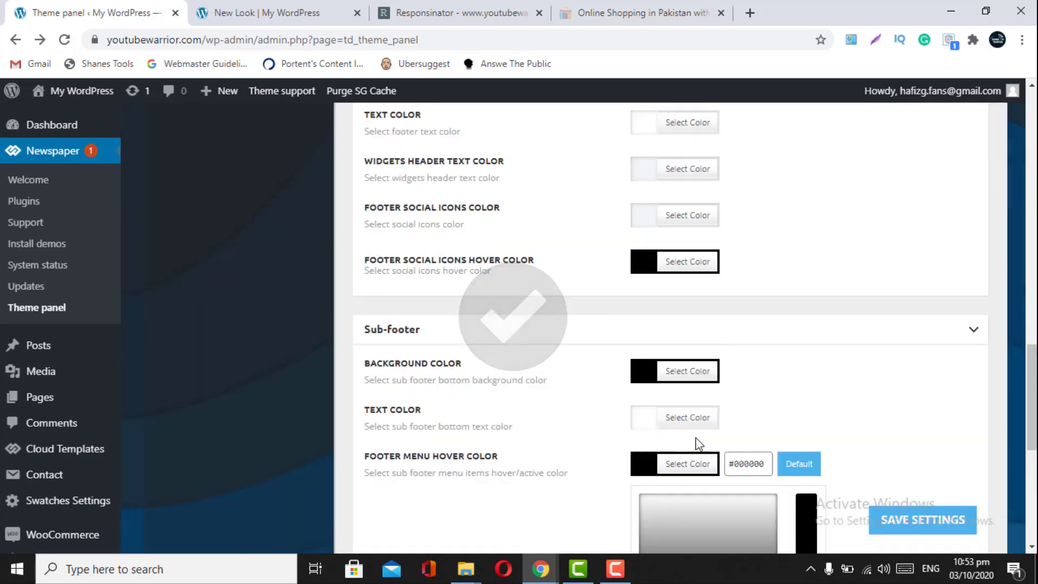
{"action": "left_click", "coordinate": [761, 465]}
{"action": "left_click", "coordinate": [614, 461]}
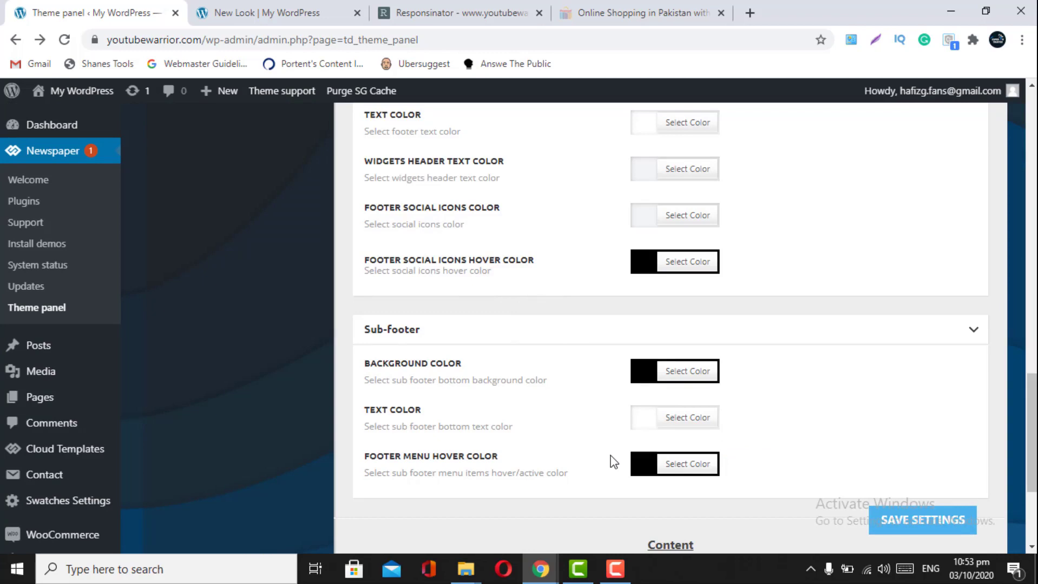
{"action": "scroll", "coordinate": [613, 463], "scroll_direction": "down", "scroll_amount": 2}
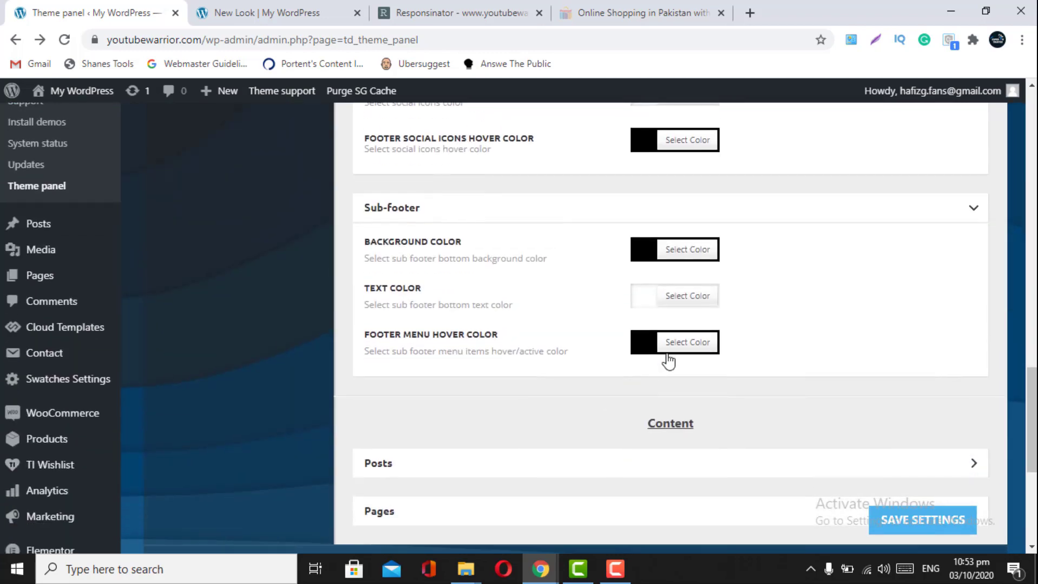
{"action": "left_click", "coordinate": [678, 342]}
{"action": "left_click_drag", "start_coordinate": [755, 344], "coordinate": [711, 346]}
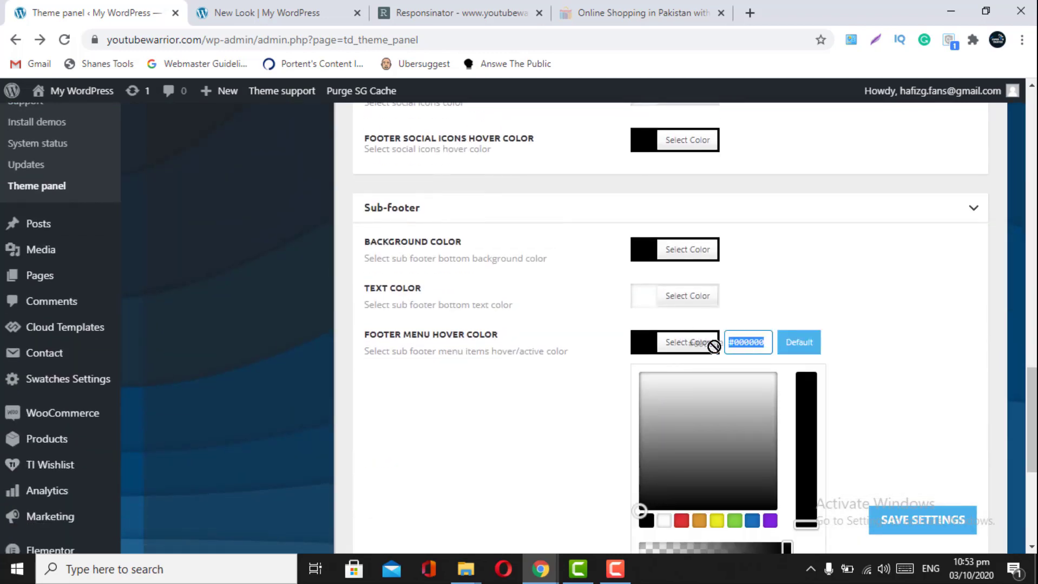
{"action": "key", "text": "BackSpace"}
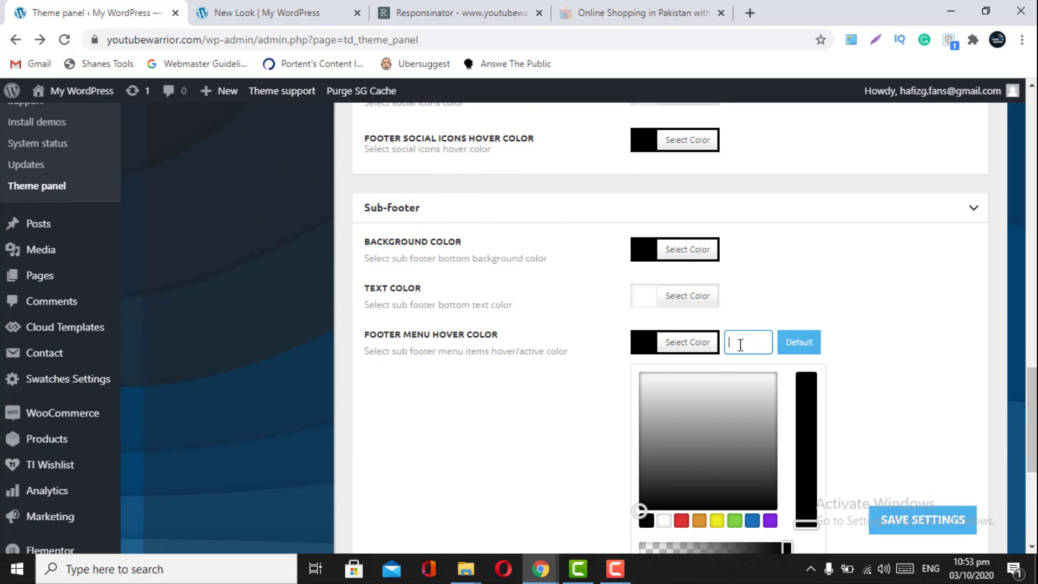
{"action": "type", "text": "#4db2ec"}
{"action": "left_click", "coordinate": [918, 518]}
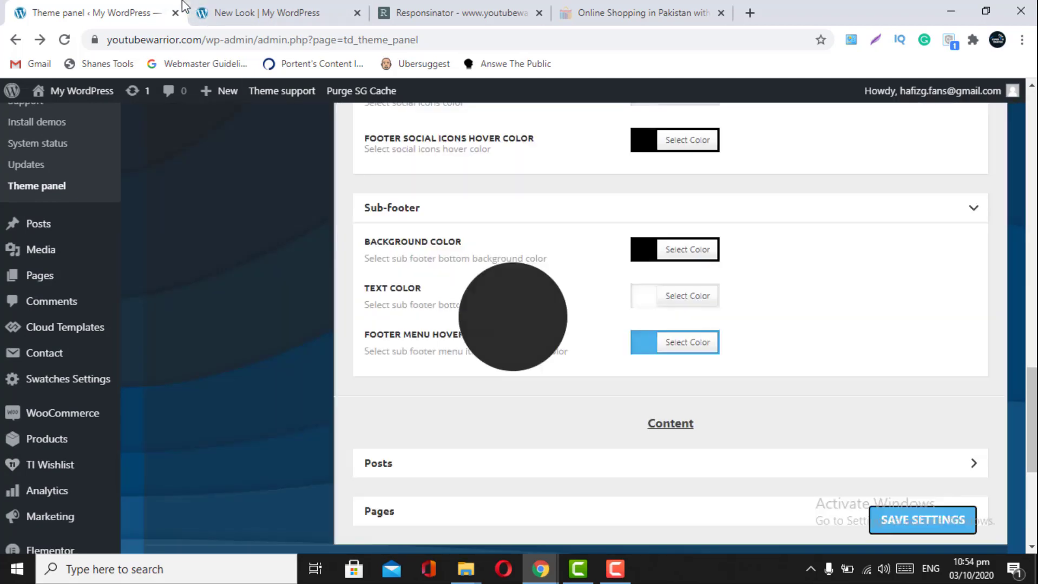
- Reload the live New Look category page to see the new footer colours
{"action": "left_click", "coordinate": [189, 8]}
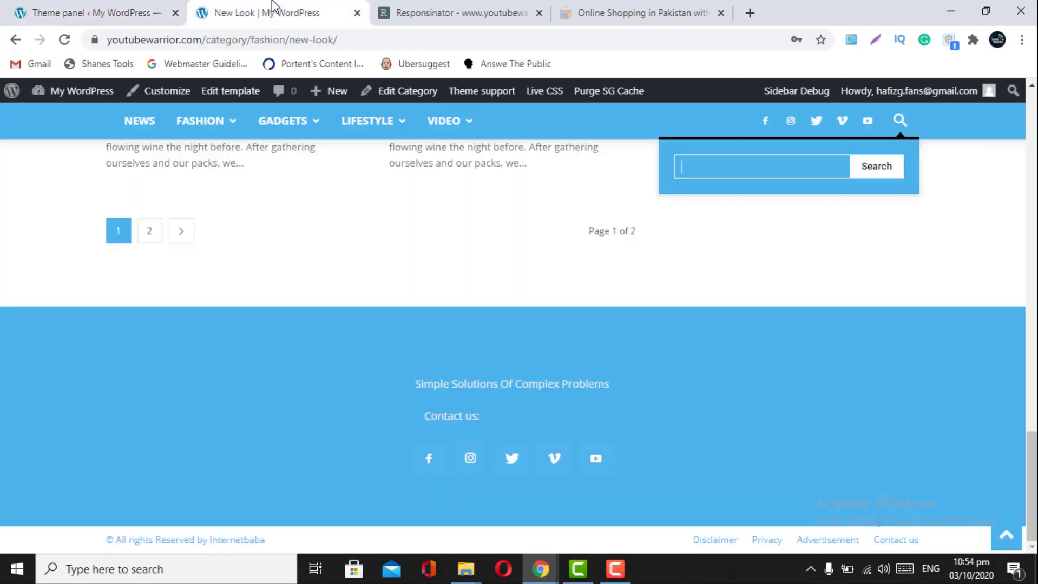
{"action": "left_click", "coordinate": [64, 39]}
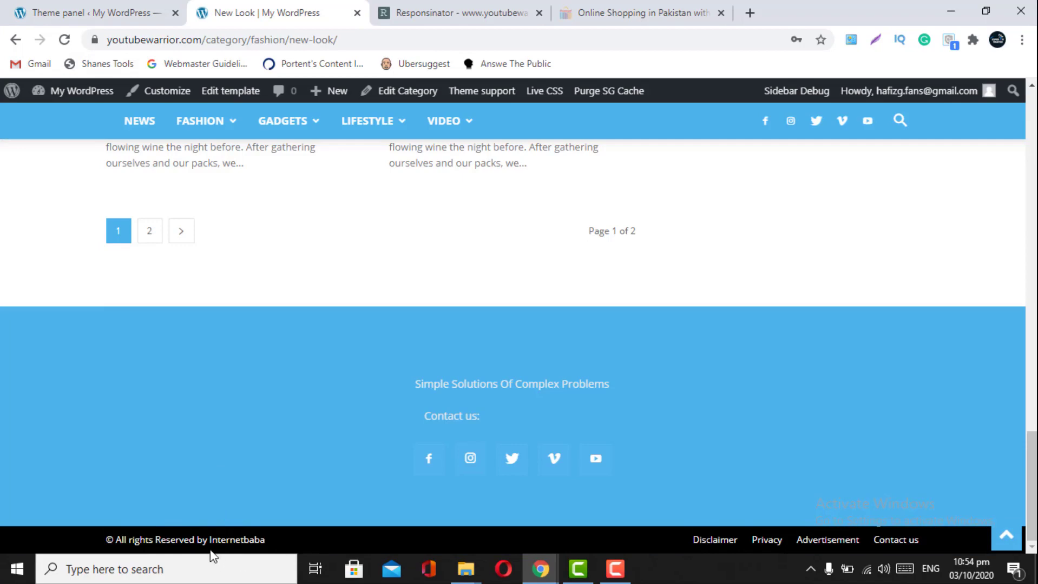
{"action": "scroll", "coordinate": [383, 530], "scroll_direction": "up", "scroll_amount": 5}
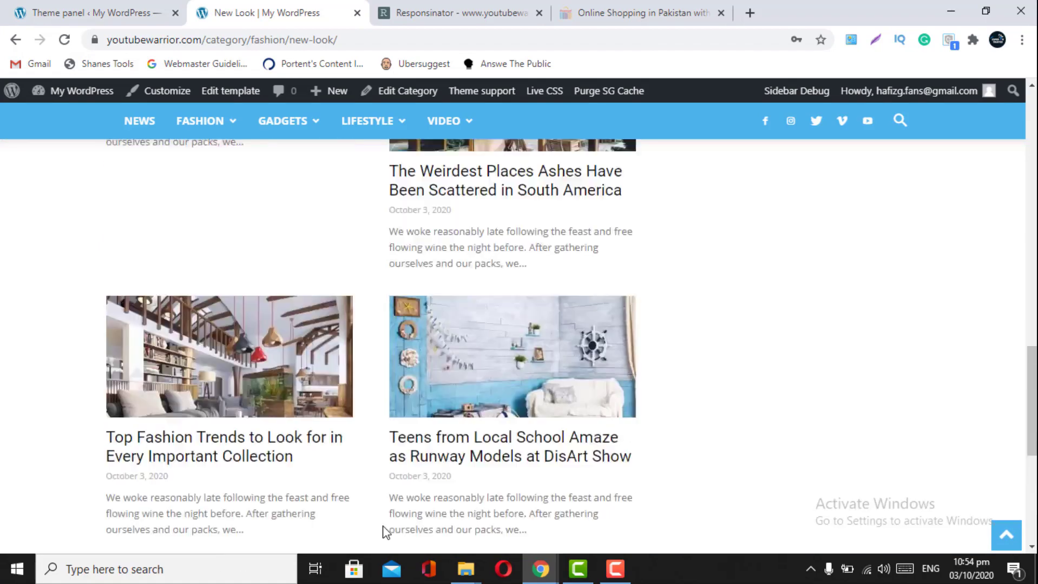
{"action": "scroll", "coordinate": [383, 529], "scroll_direction": "down", "scroll_amount": 5}
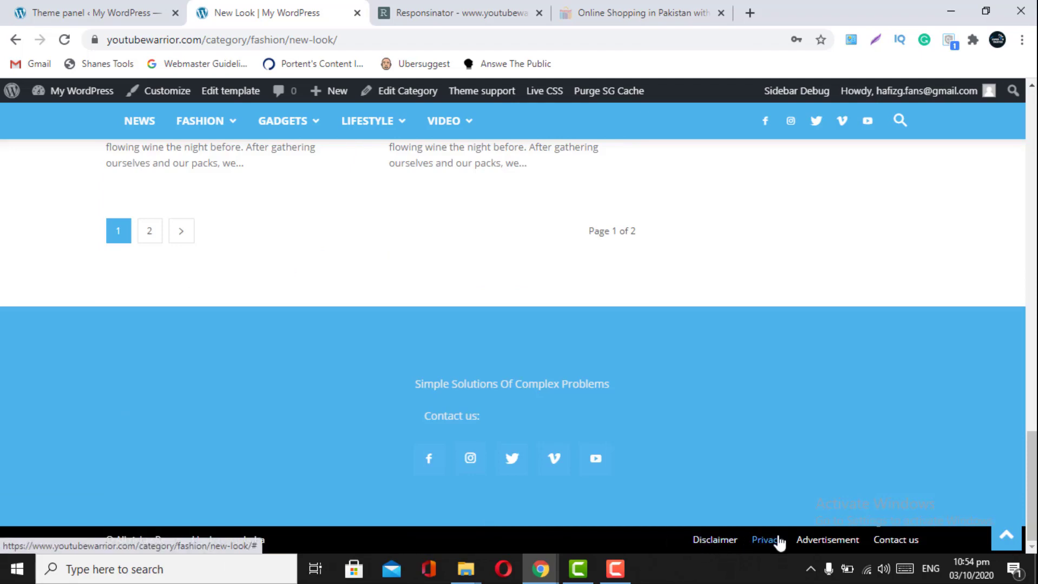
- Expand and collapse the Posts colour settings, then save the theme settings again
{"action": "left_click", "coordinate": [62, 6]}
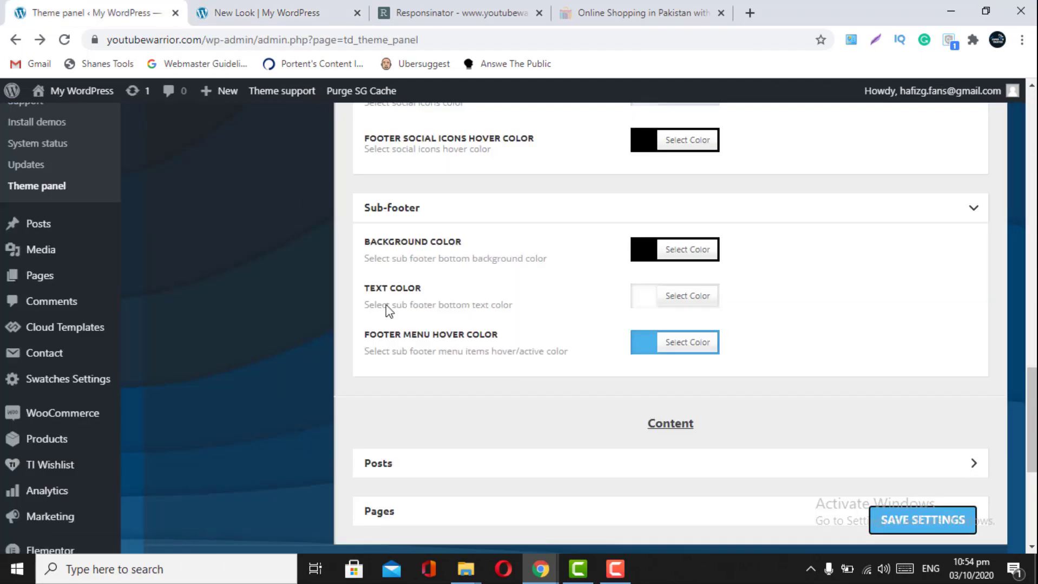
{"action": "scroll", "coordinate": [385, 308], "scroll_direction": "down", "scroll_amount": 5}
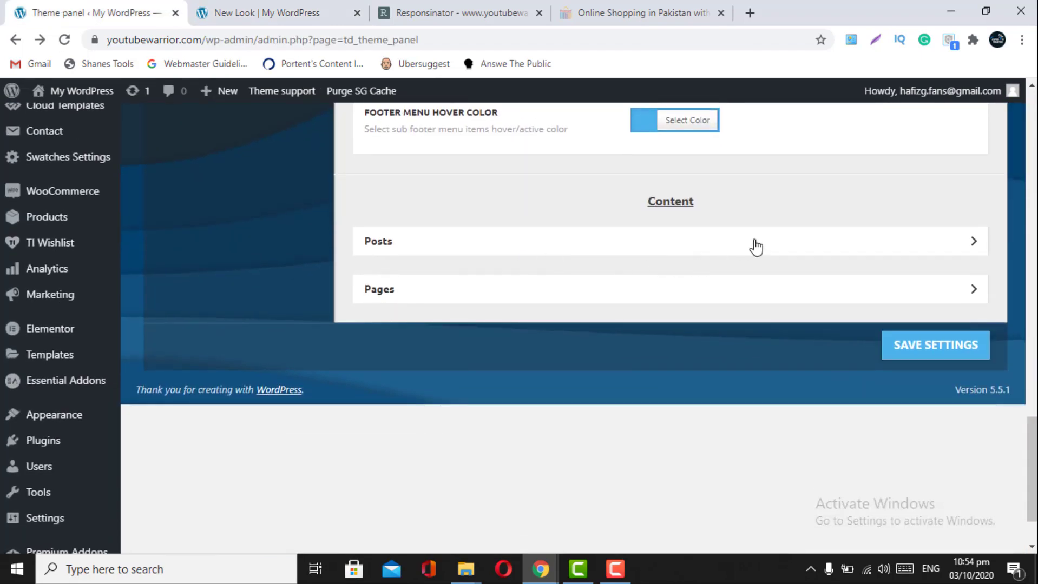
{"action": "left_click", "coordinate": [753, 245]}
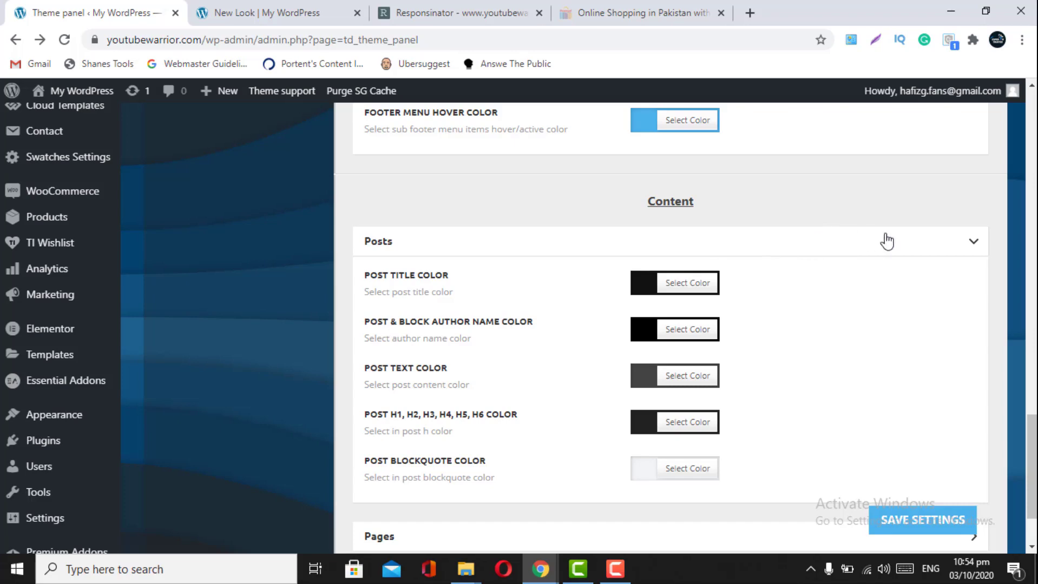
{"action": "left_click", "coordinate": [968, 245]}
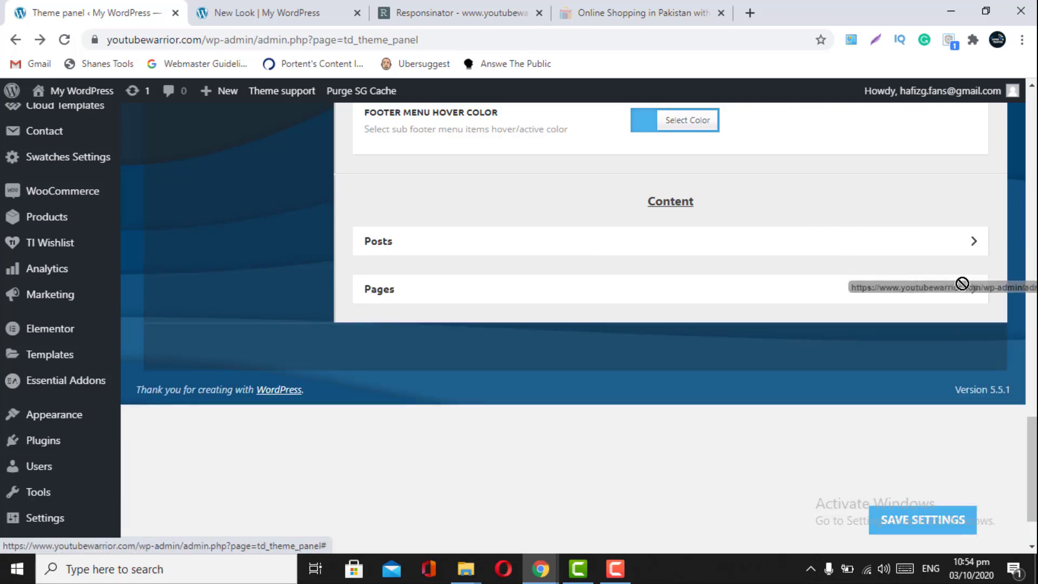
{"action": "scroll", "coordinate": [961, 284], "scroll_direction": "up", "scroll_amount": 9}
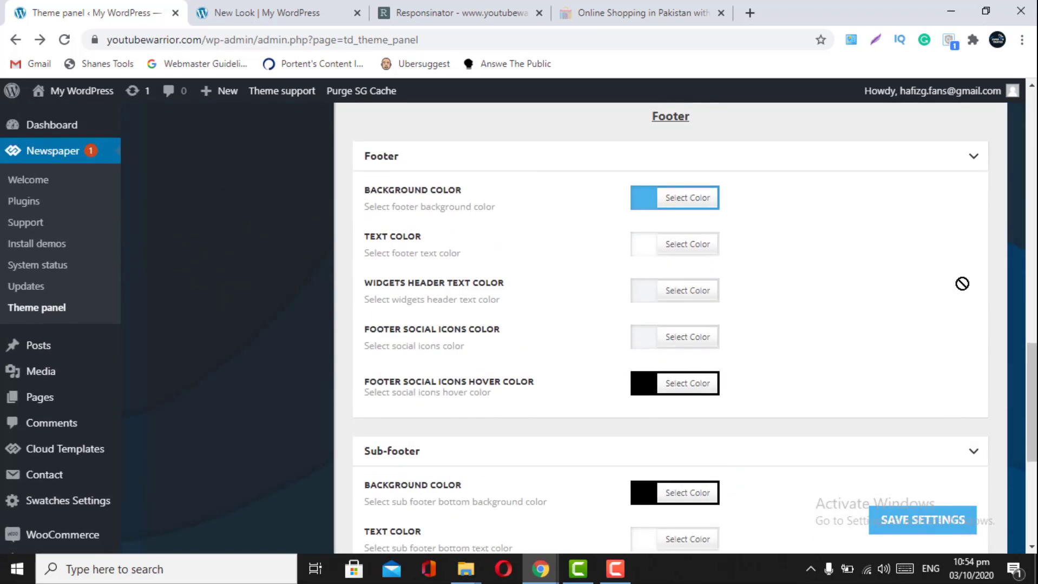
{"action": "left_click", "coordinate": [925, 528]}
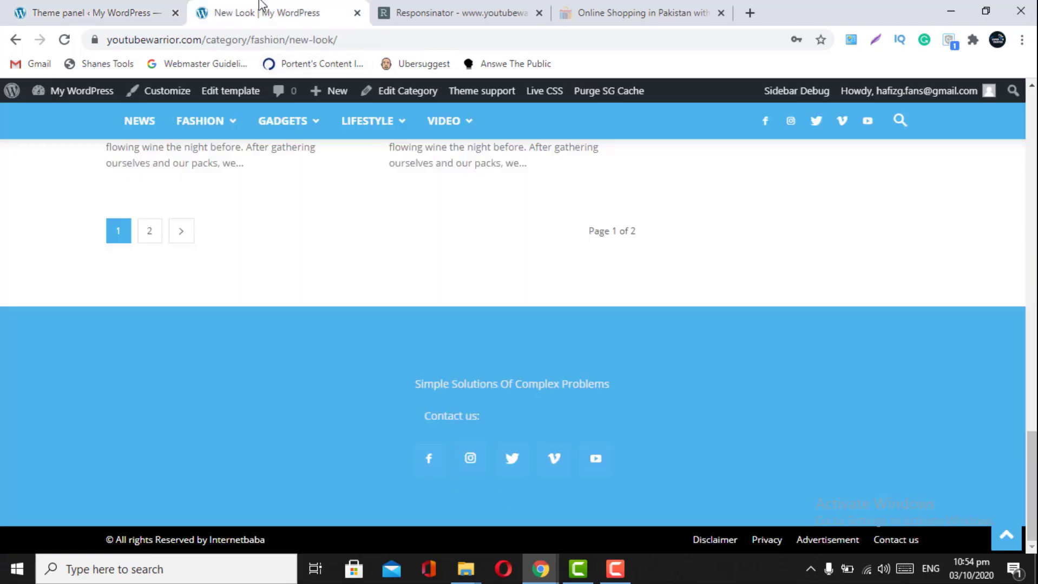
- Reload the live New Look page to check the changes, then return to the Theme Colors panel
{"action": "left_click", "coordinate": [262, 11]}
{"action": "left_click", "coordinate": [67, 42]}
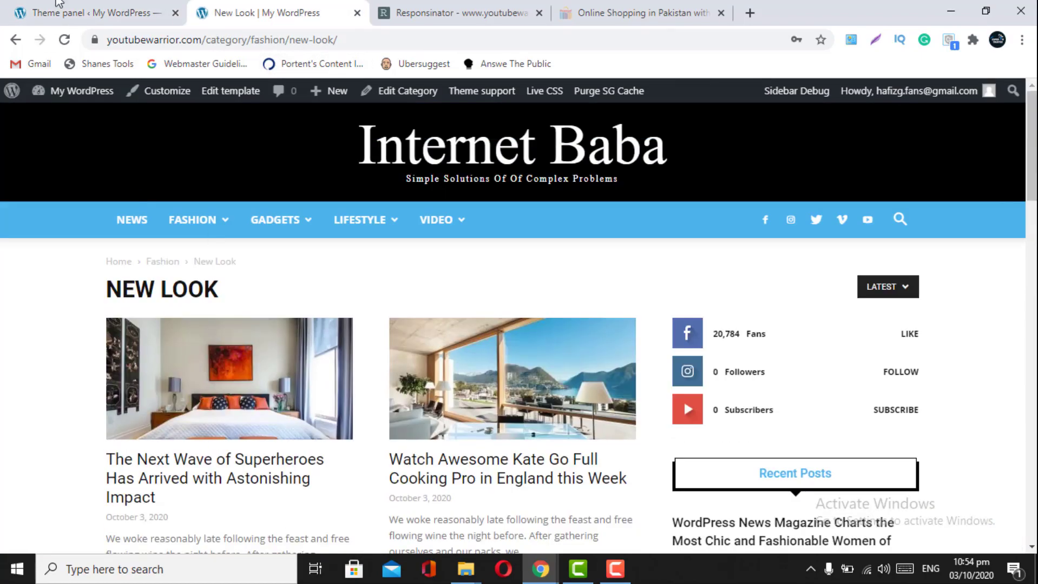
{"action": "left_click", "coordinate": [73, 8]}
{"action": "scroll", "coordinate": [332, 400], "scroll_direction": "up", "scroll_amount": 10}
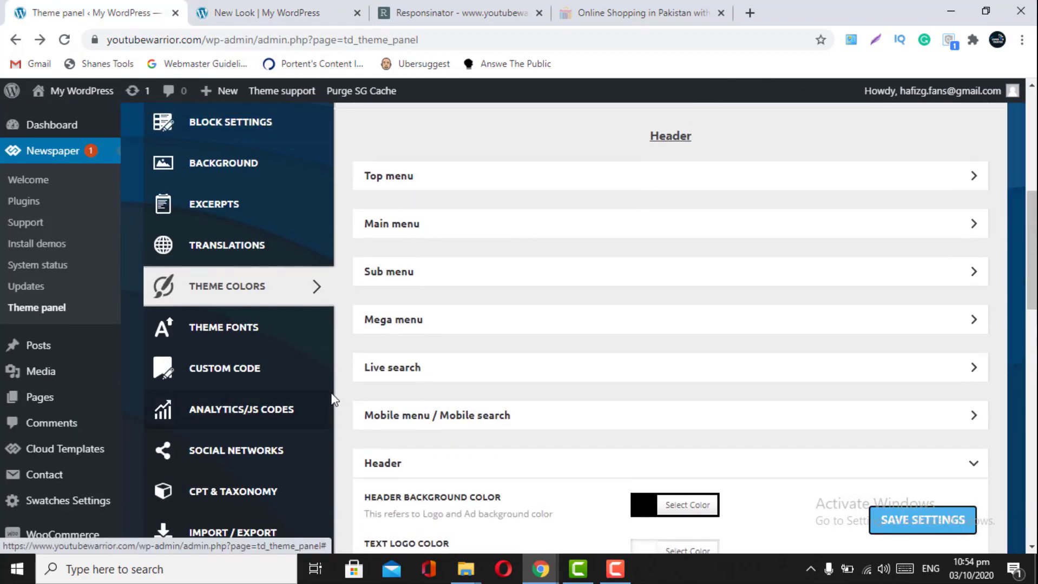
- Scroll through the Theme Fonts settings, glance at the live New Look page, then open Custom Code
{"action": "left_click", "coordinate": [211, 331]}
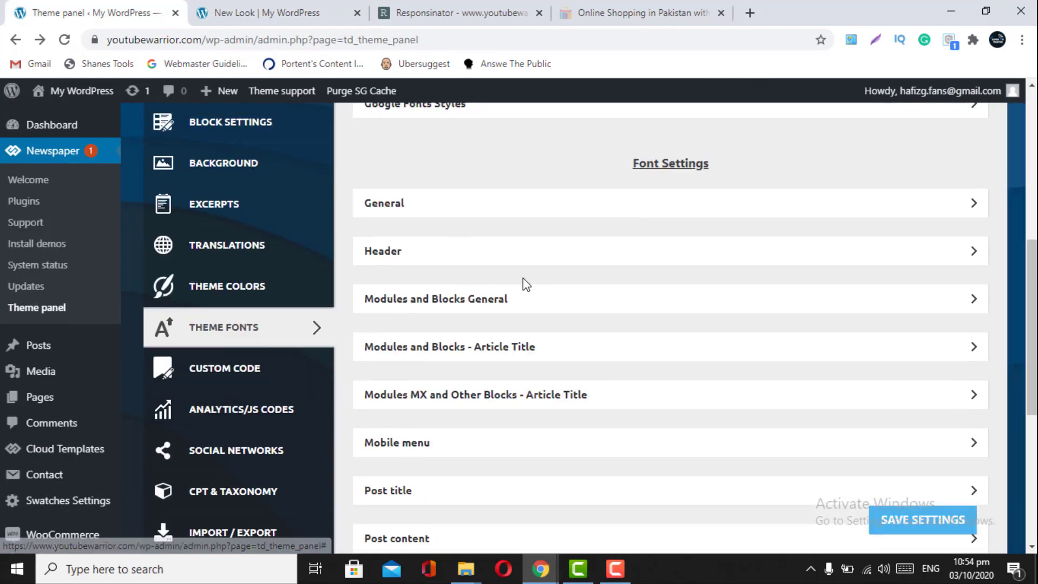
{"action": "scroll", "coordinate": [522, 280], "scroll_direction": "up", "scroll_amount": 5}
{"action": "scroll", "coordinate": [523, 280], "scroll_direction": "down", "scroll_amount": 7}
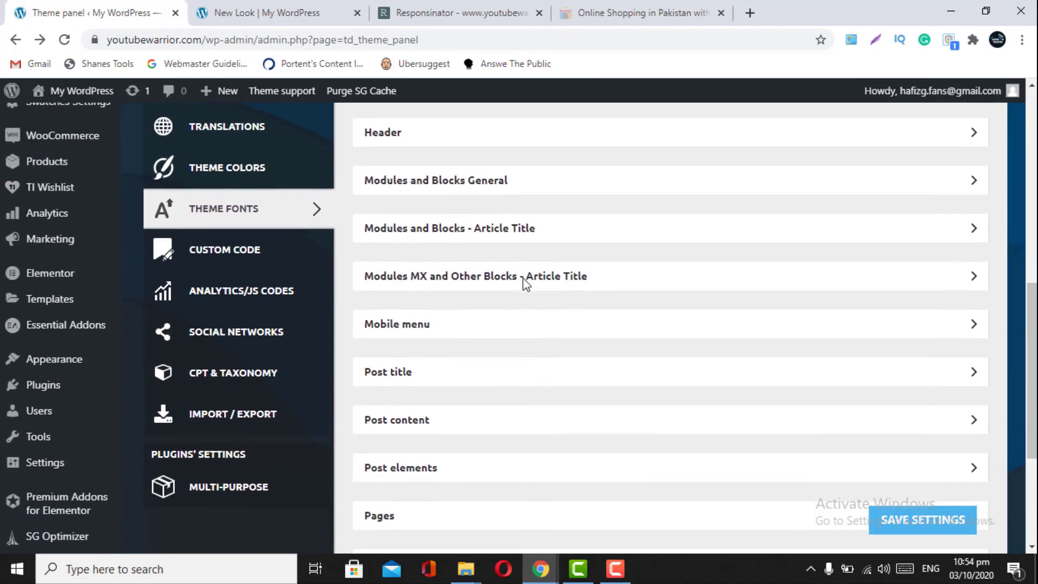
{"action": "scroll", "coordinate": [523, 278], "scroll_direction": "down", "scroll_amount": 4}
{"action": "scroll", "coordinate": [522, 279], "scroll_direction": "up", "scroll_amount": 4}
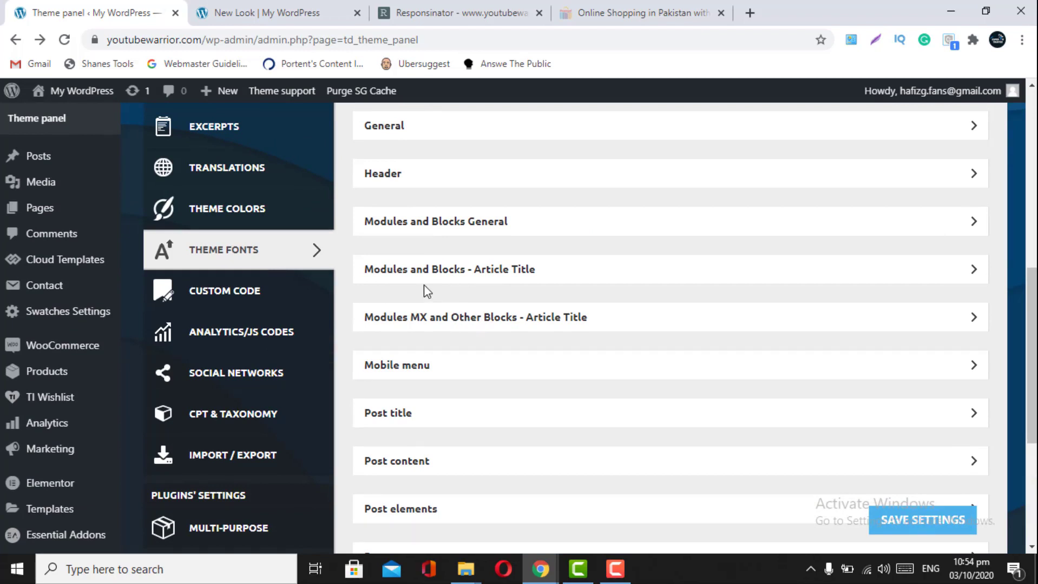
{"action": "scroll", "coordinate": [425, 285], "scroll_direction": "up", "scroll_amount": 2}
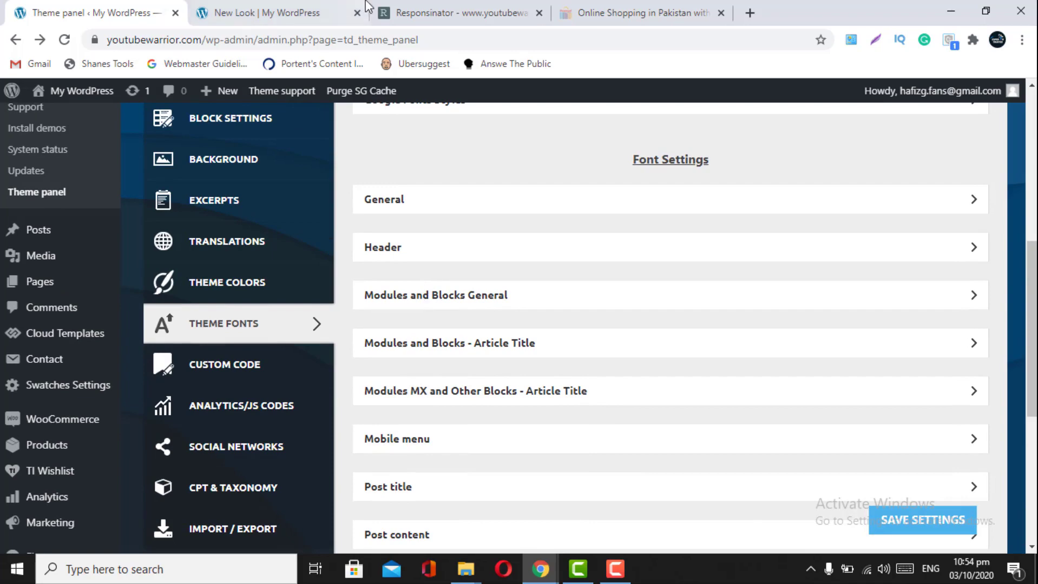
{"action": "left_click", "coordinate": [259, 13]}
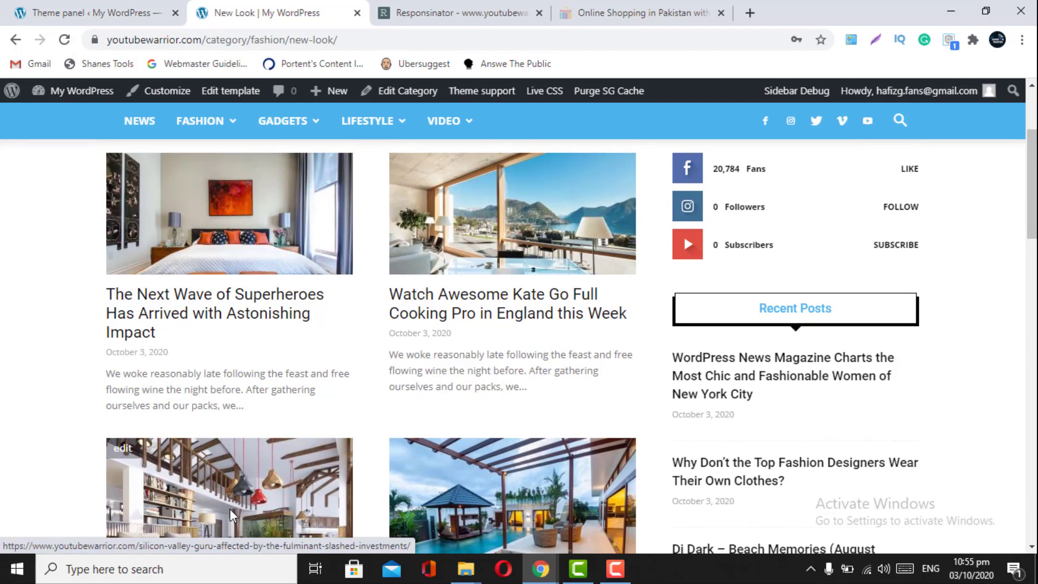
{"action": "left_click", "coordinate": [108, 11]}
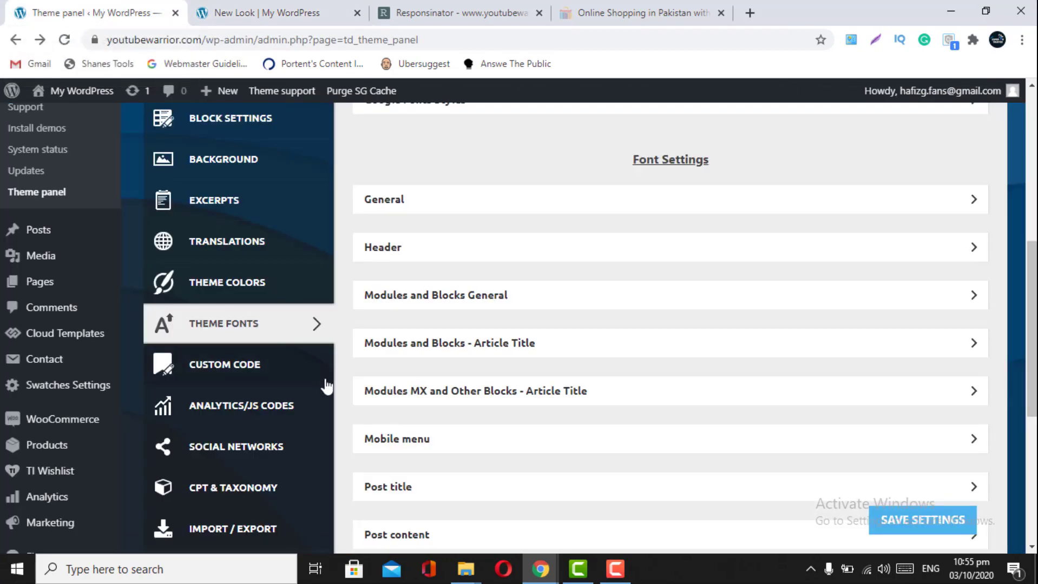
{"action": "left_click", "coordinate": [211, 371]}
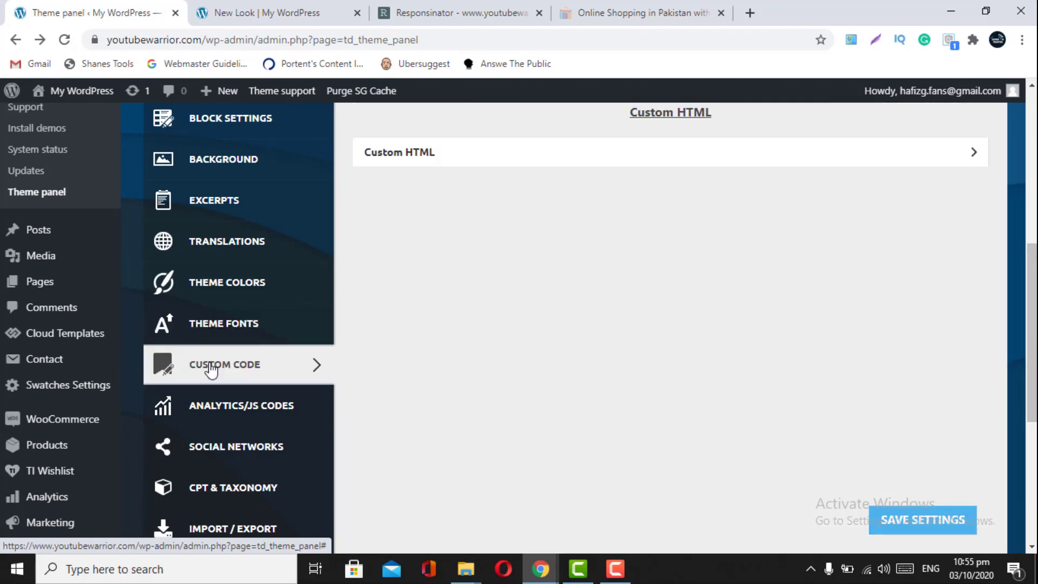
{"action": "scroll", "coordinate": [211, 371], "scroll_direction": "up", "scroll_amount": 8}
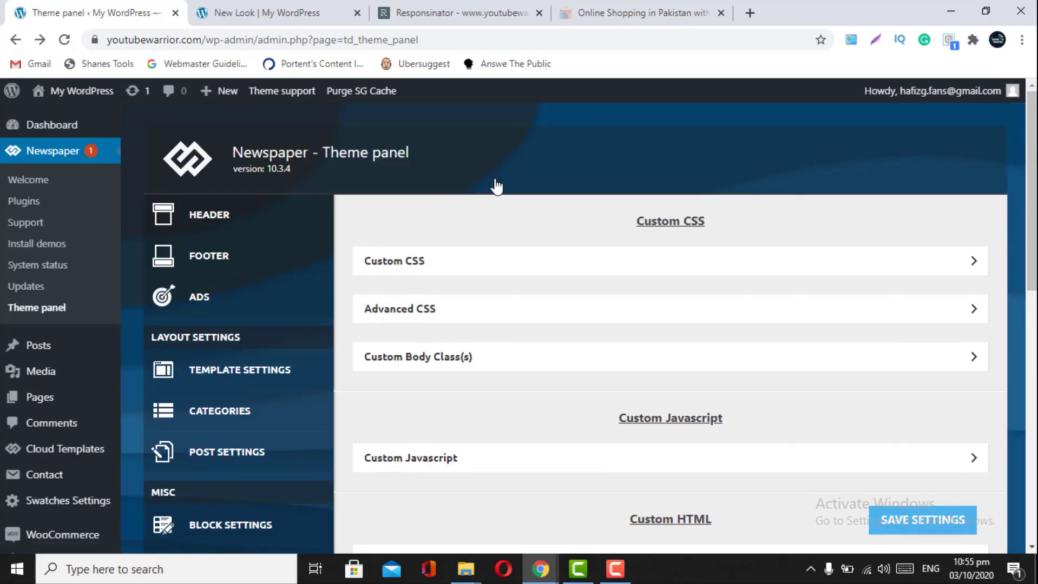
{"action": "scroll", "coordinate": [493, 186], "scroll_direction": "down", "scroll_amount": 8}
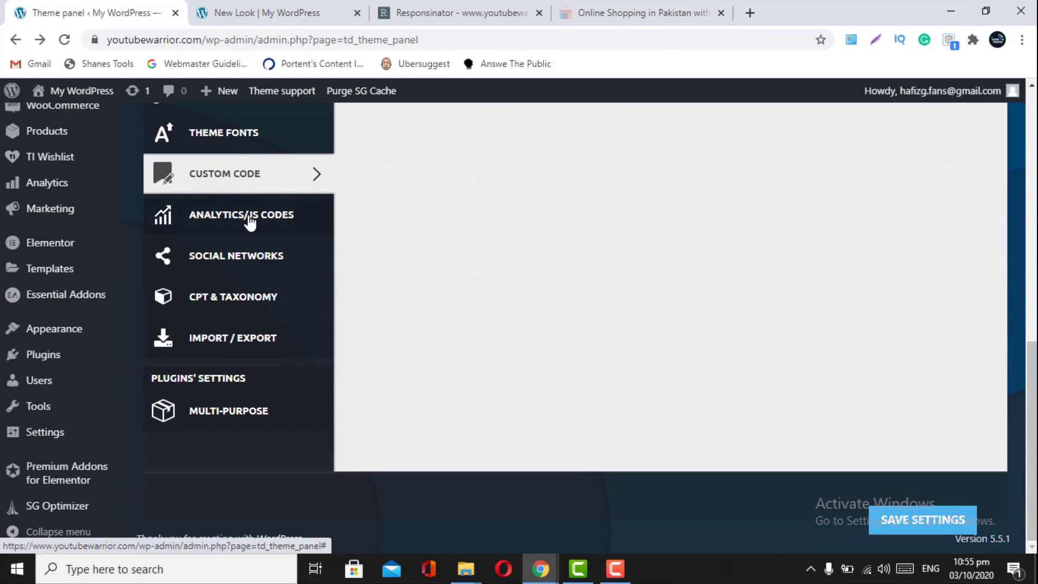
{"action": "left_click", "coordinate": [250, 219]}
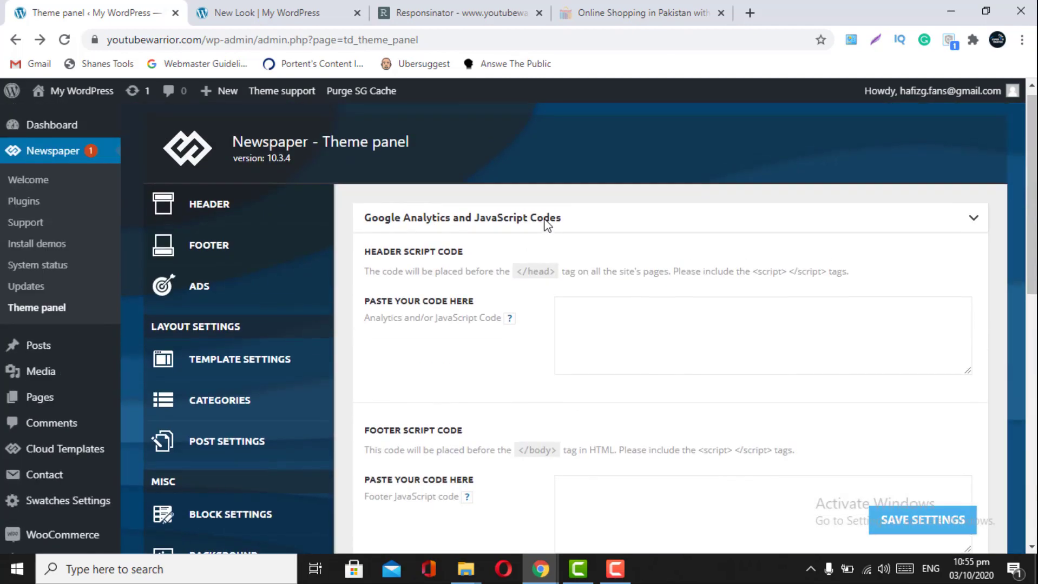
{"action": "scroll", "coordinate": [518, 398], "scroll_direction": "down", "scroll_amount": 2}
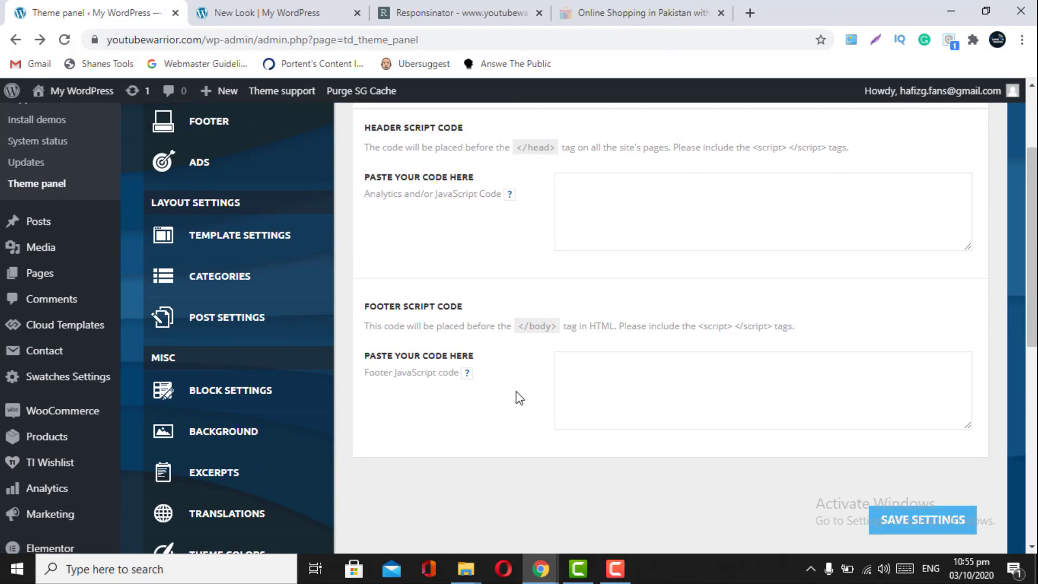
{"action": "scroll", "coordinate": [520, 398], "scroll_direction": "down", "scroll_amount": 1}
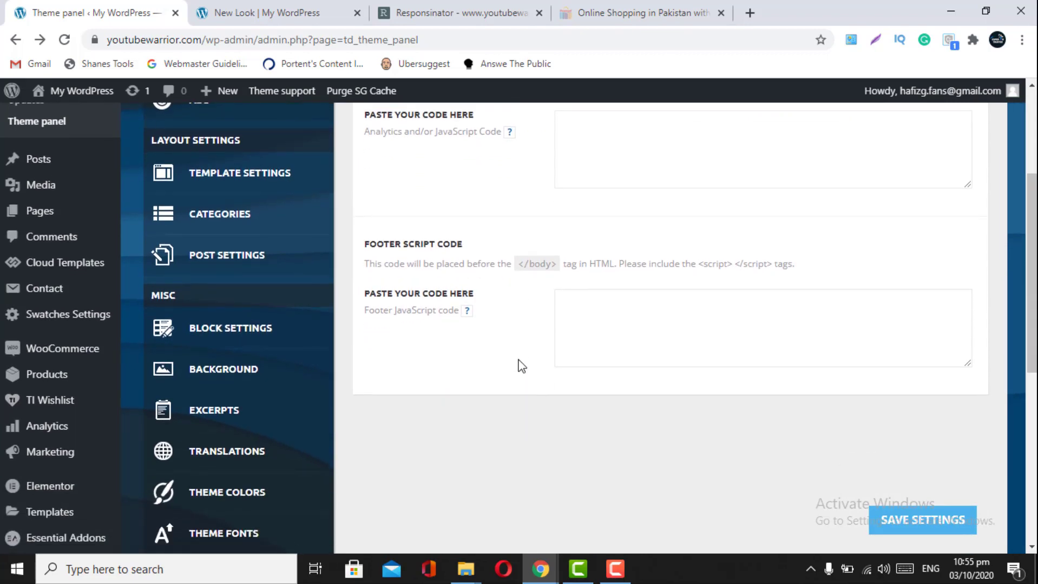
{"action": "scroll", "coordinate": [521, 347], "scroll_direction": "down", "scroll_amount": 2}
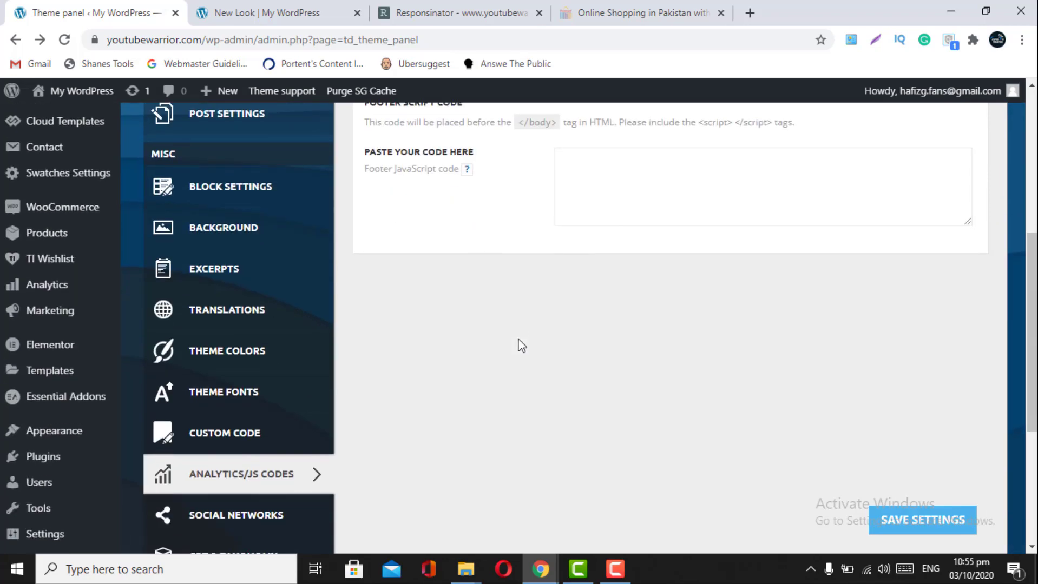
{"action": "scroll", "coordinate": [521, 346], "scroll_direction": "up", "scroll_amount": 5}
{"action": "scroll", "coordinate": [521, 345], "scroll_direction": "down", "scroll_amount": 9}
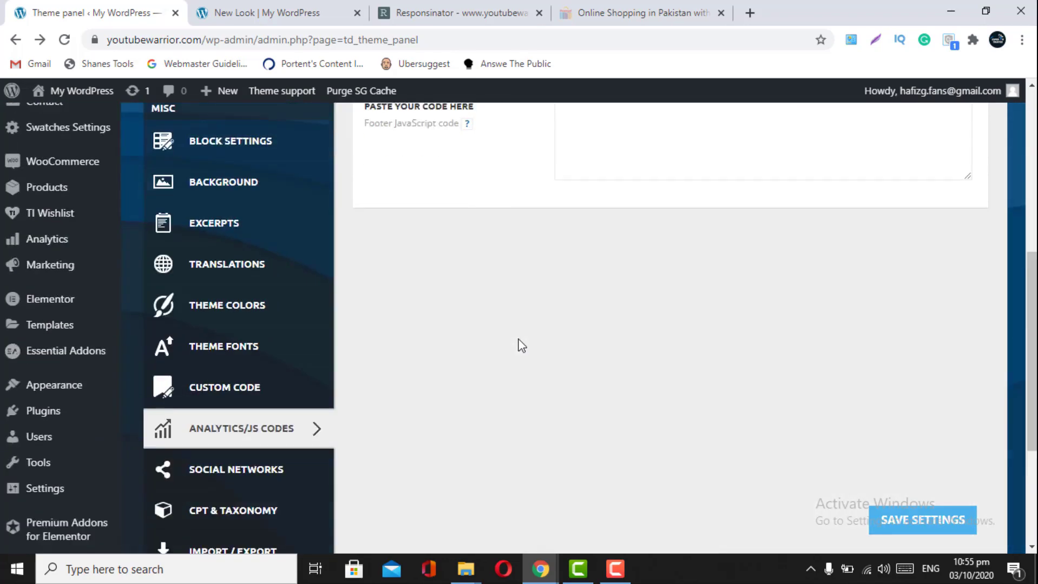
- Open the Social Networks settings and collapse the Instagram account configuration section
{"action": "left_click", "coordinate": [243, 280]}
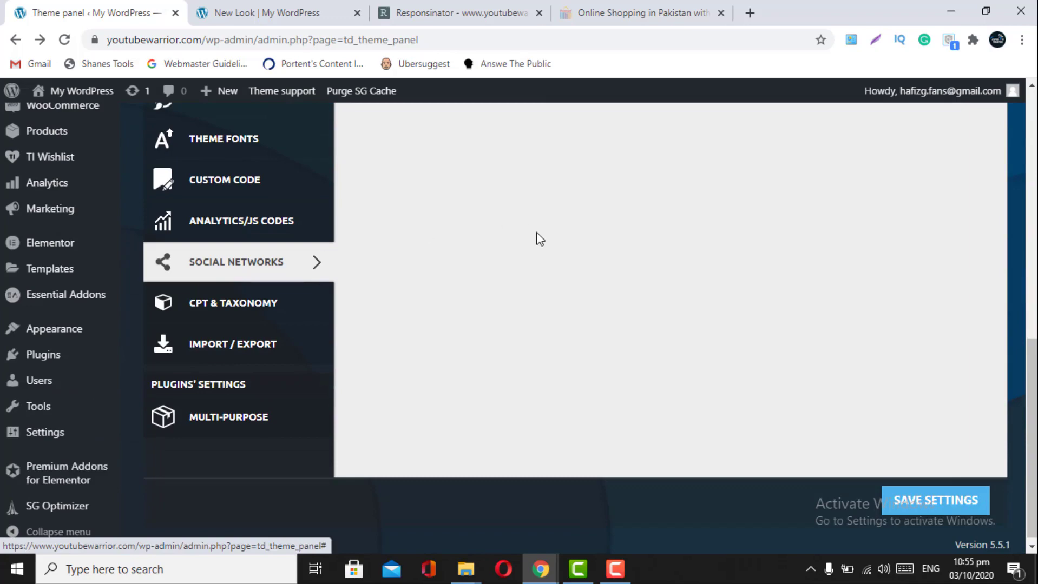
{"action": "scroll", "coordinate": [595, 264], "scroll_direction": "up", "scroll_amount": 2}
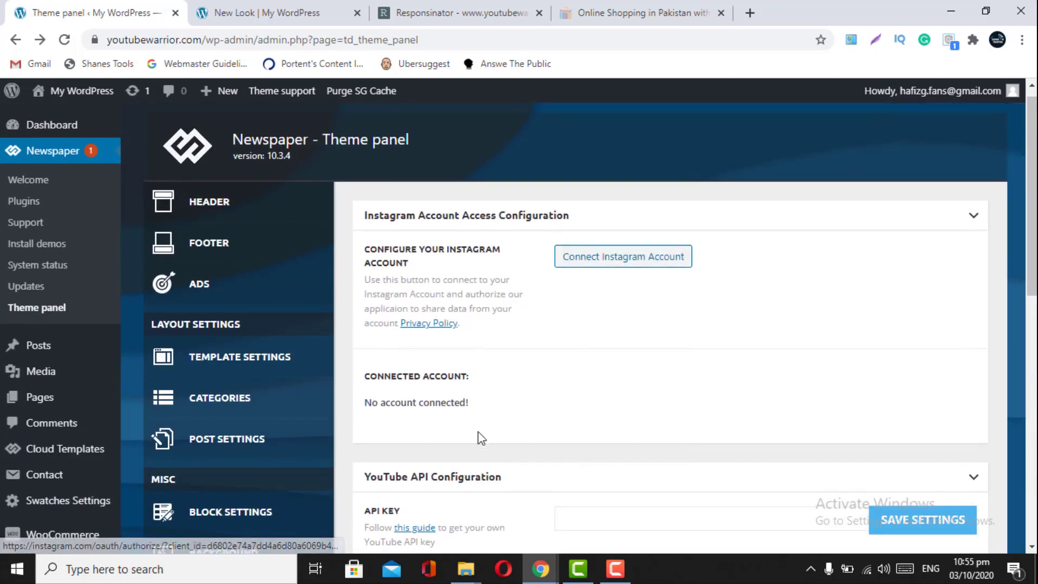
{"action": "scroll", "coordinate": [505, 436], "scroll_direction": "down", "scroll_amount": 3}
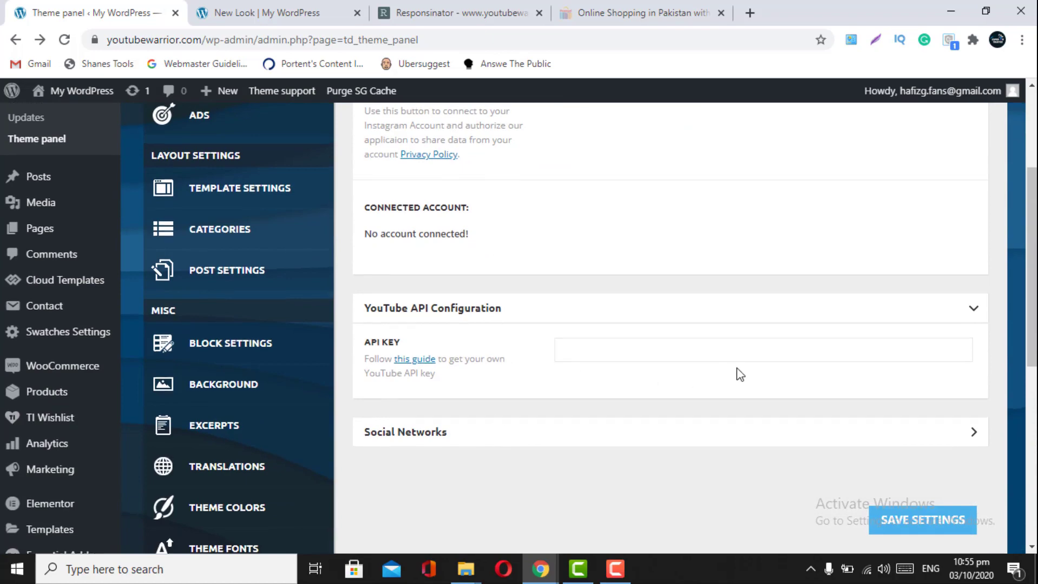
{"action": "scroll", "coordinate": [740, 373], "scroll_direction": "up", "scroll_amount": 3}
{"action": "left_click", "coordinate": [972, 229]}
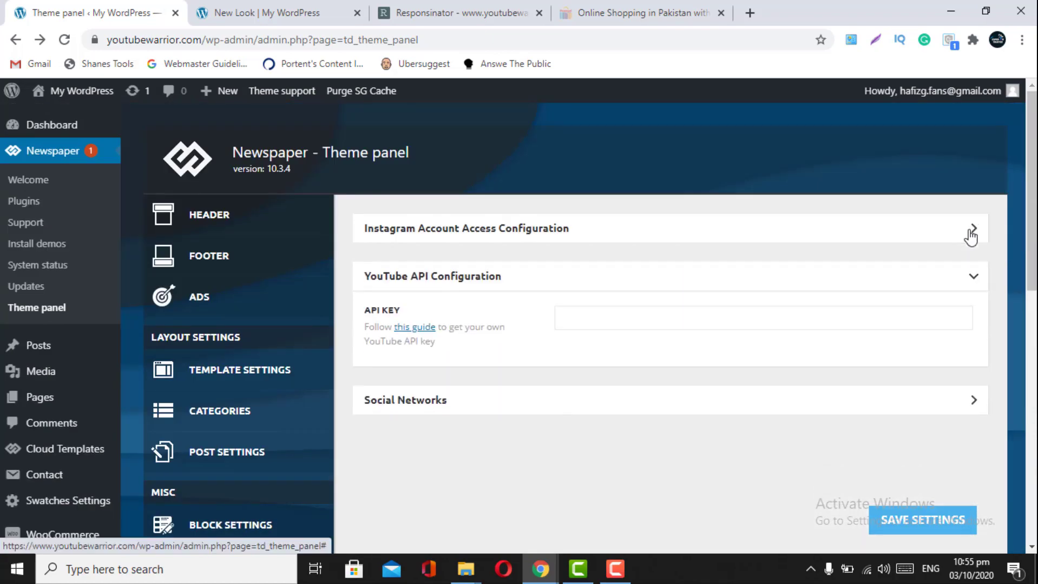
- Expand the Social Networks section, scroll through its profile link fields, then collapse it
{"action": "left_click", "coordinate": [962, 406]}
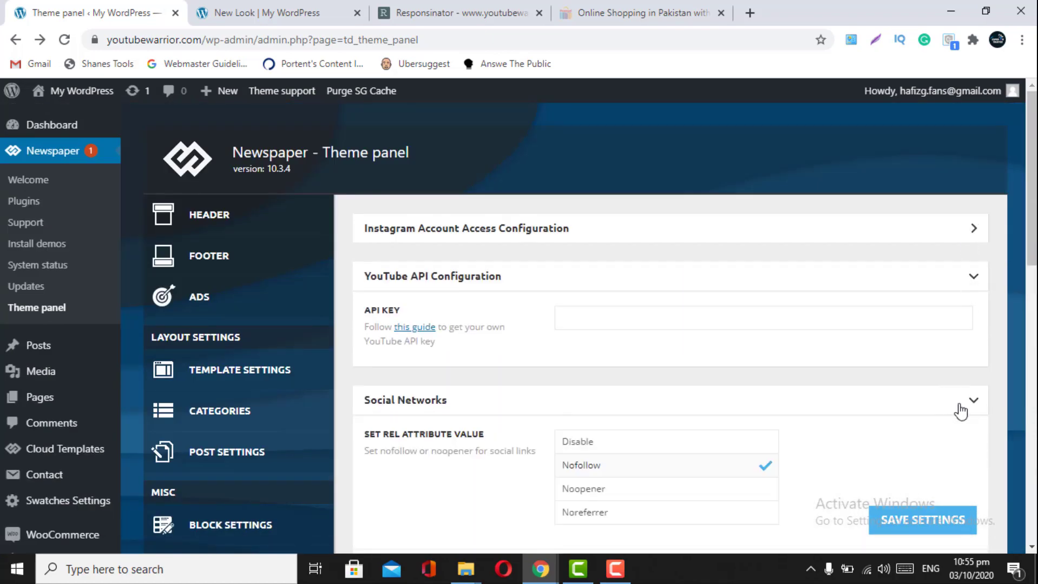
{"action": "scroll", "coordinate": [959, 410], "scroll_direction": "down", "scroll_amount": 4}
{"action": "scroll", "coordinate": [961, 411], "scroll_direction": "up", "scroll_amount": 4}
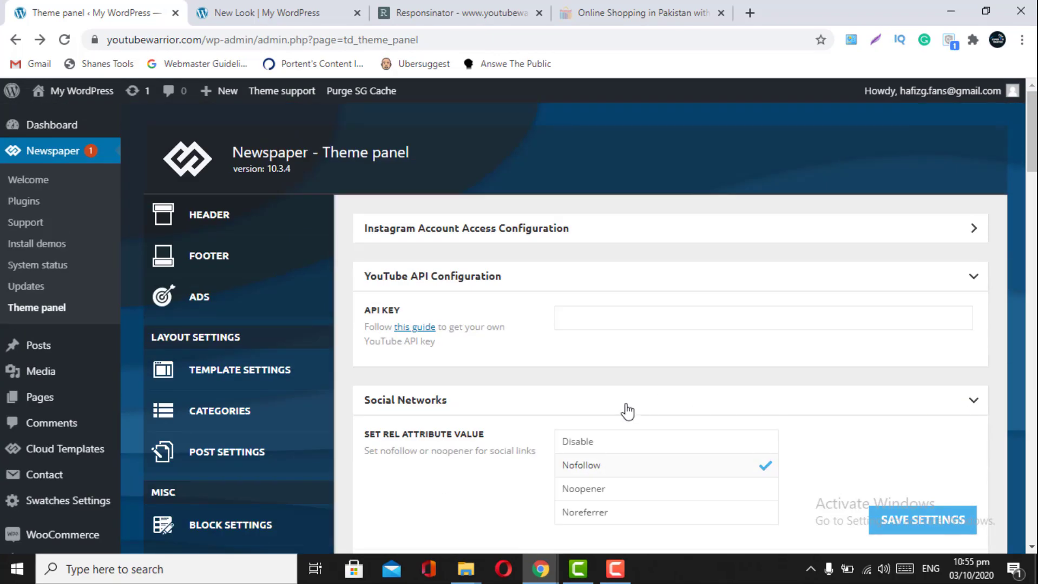
{"action": "scroll", "coordinate": [626, 409], "scroll_direction": "down", "scroll_amount": 2}
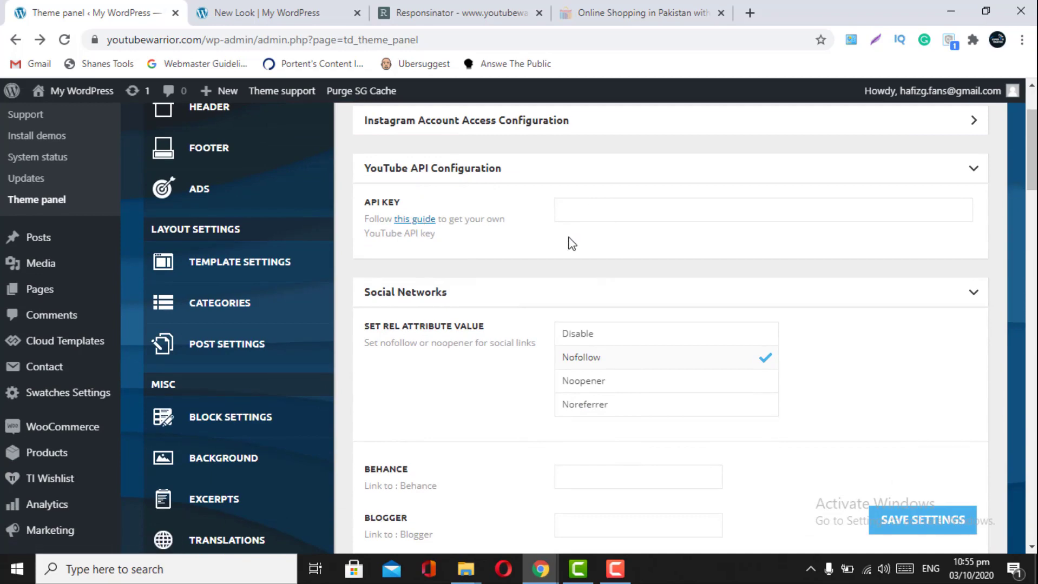
{"action": "scroll", "coordinate": [571, 243], "scroll_direction": "down", "scroll_amount": 2}
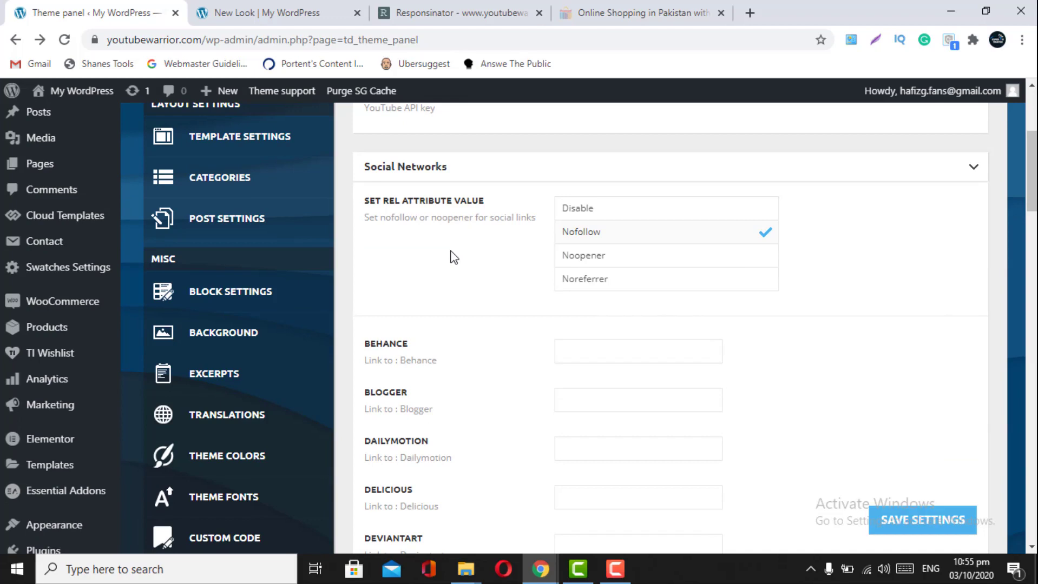
{"action": "scroll", "coordinate": [453, 258], "scroll_direction": "down", "scroll_amount": 2}
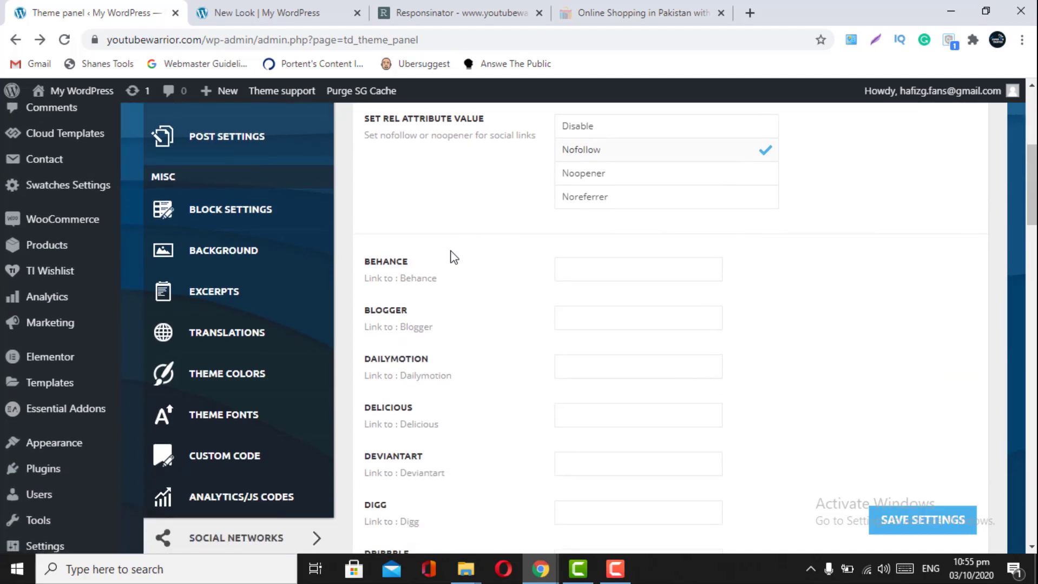
{"action": "scroll", "coordinate": [452, 257], "scroll_direction": "down", "scroll_amount": 1}
{"action": "scroll", "coordinate": [452, 258], "scroll_direction": "up", "scroll_amount": 3}
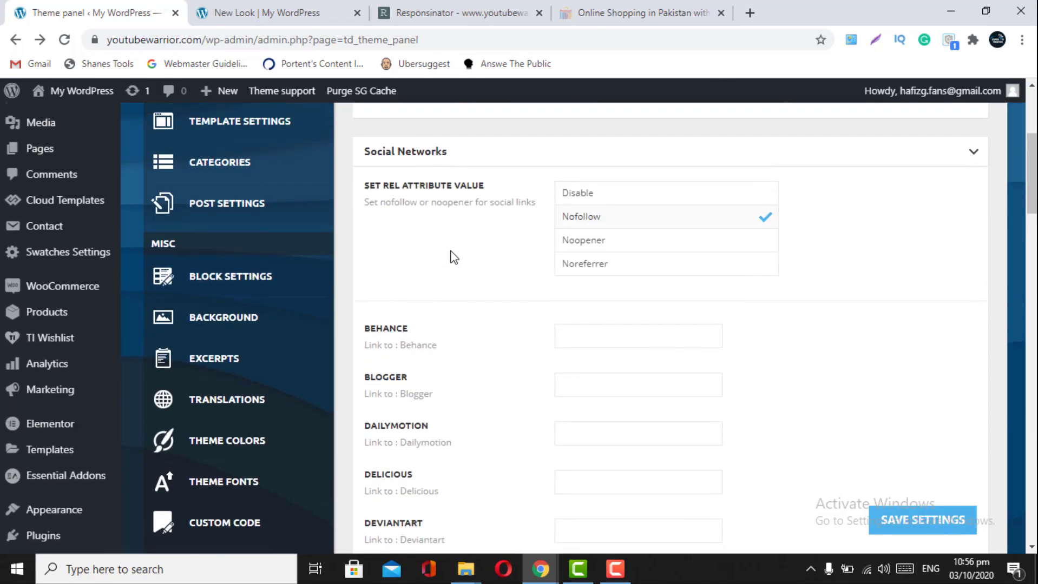
{"action": "scroll", "coordinate": [431, 396], "scroll_direction": "down", "scroll_amount": 10}
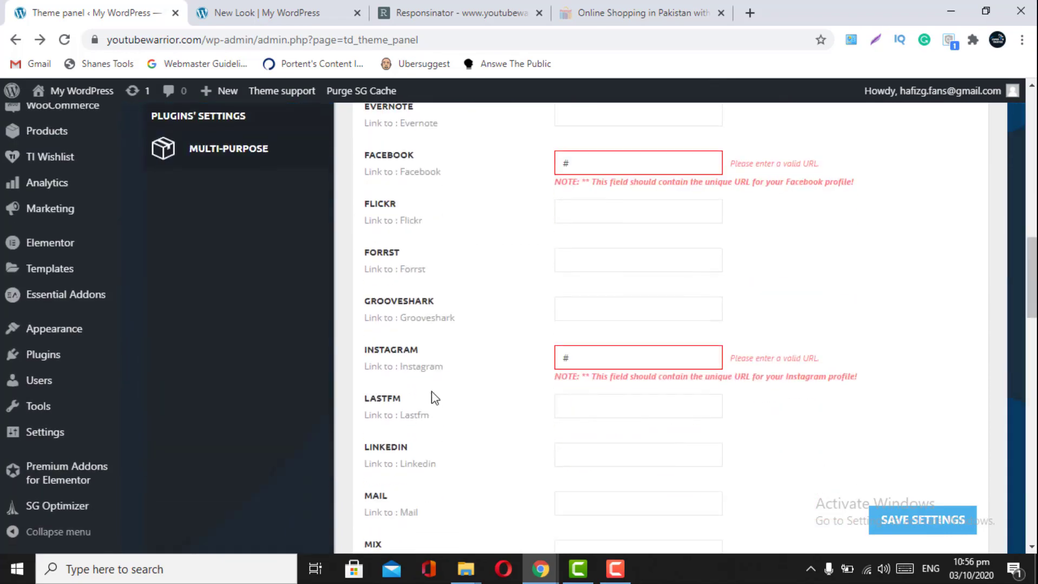
{"action": "scroll", "coordinate": [432, 397], "scroll_direction": "down", "scroll_amount": 6}
{"action": "scroll", "coordinate": [433, 394], "scroll_direction": "down", "scroll_amount": 17}
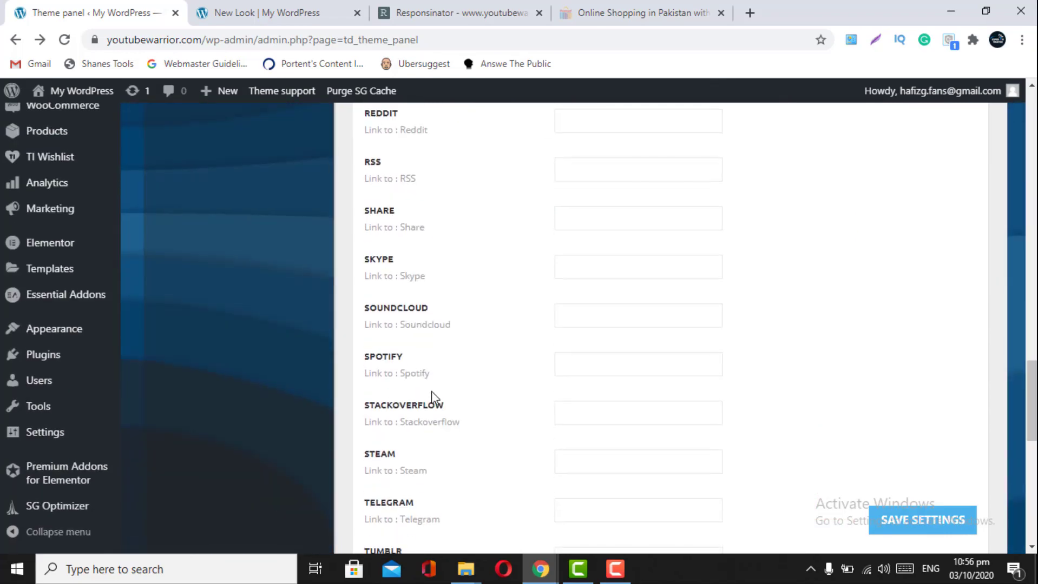
{"action": "scroll", "coordinate": [435, 398], "scroll_direction": "up", "scroll_amount": 4}
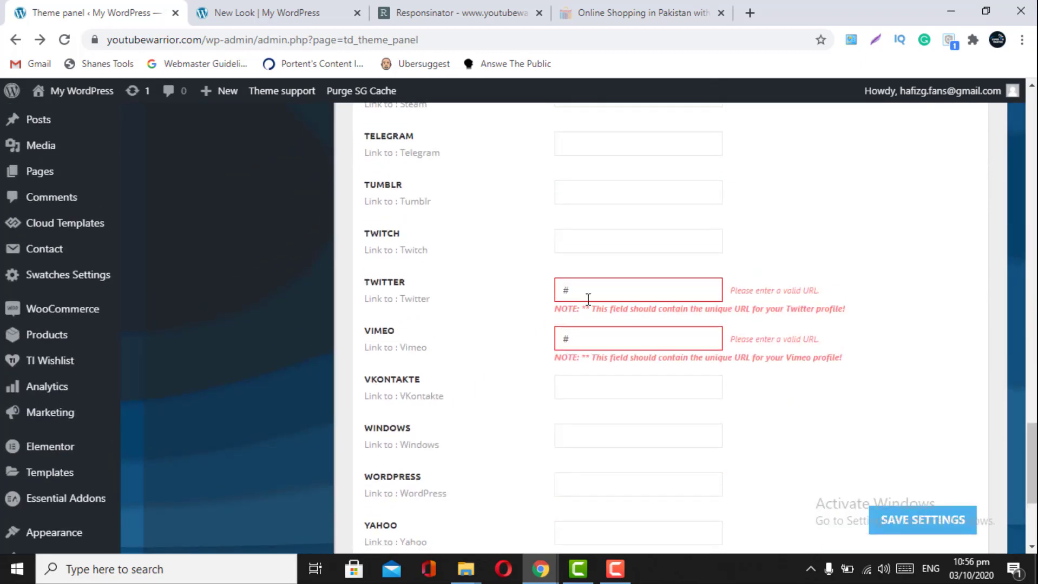
{"action": "scroll", "coordinate": [588, 299], "scroll_direction": "up", "scroll_amount": 20}
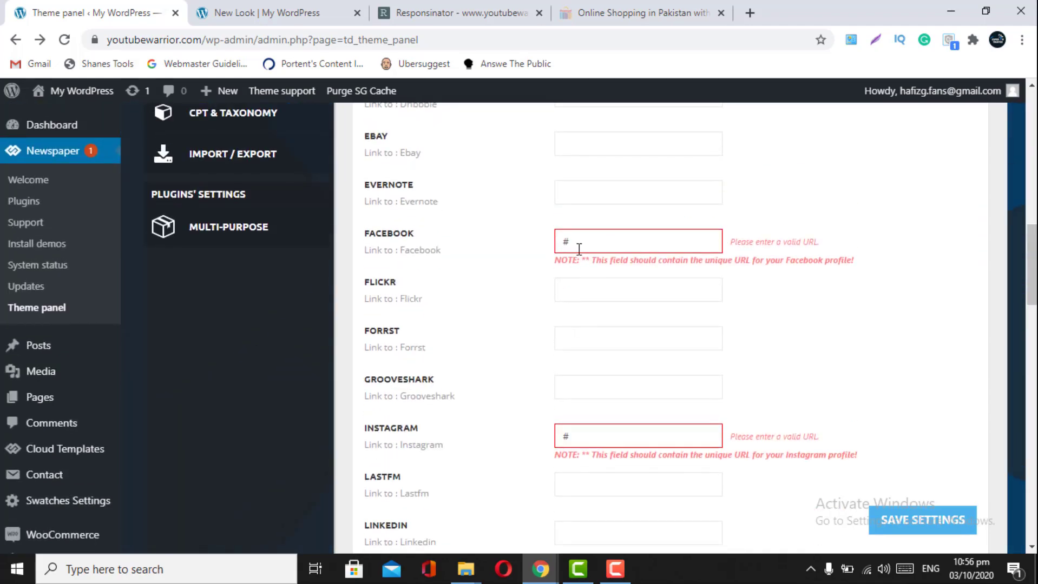
{"action": "scroll", "coordinate": [579, 249], "scroll_direction": "up", "scroll_amount": 6}
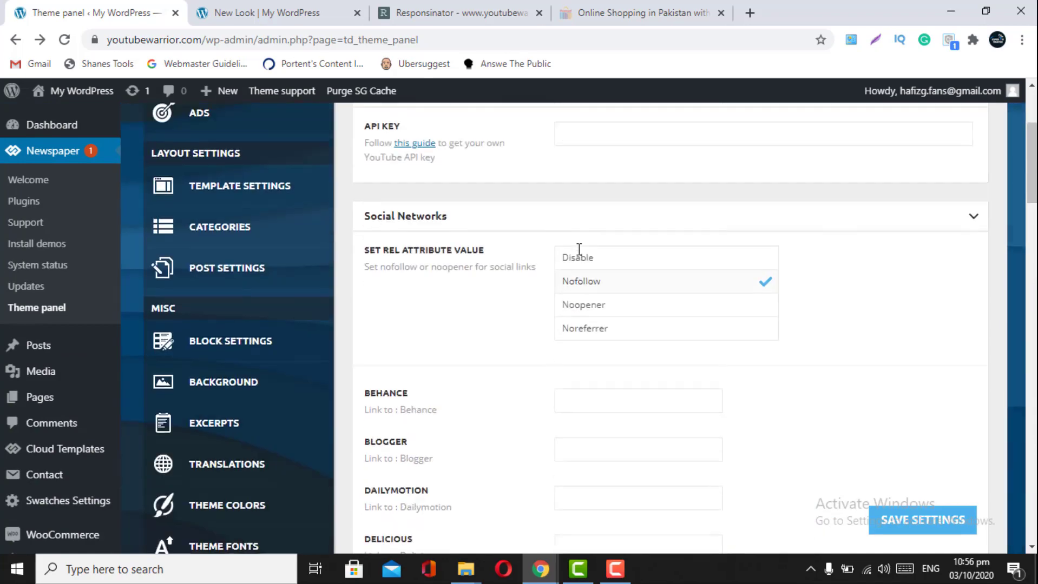
{"action": "left_click", "coordinate": [962, 248]}
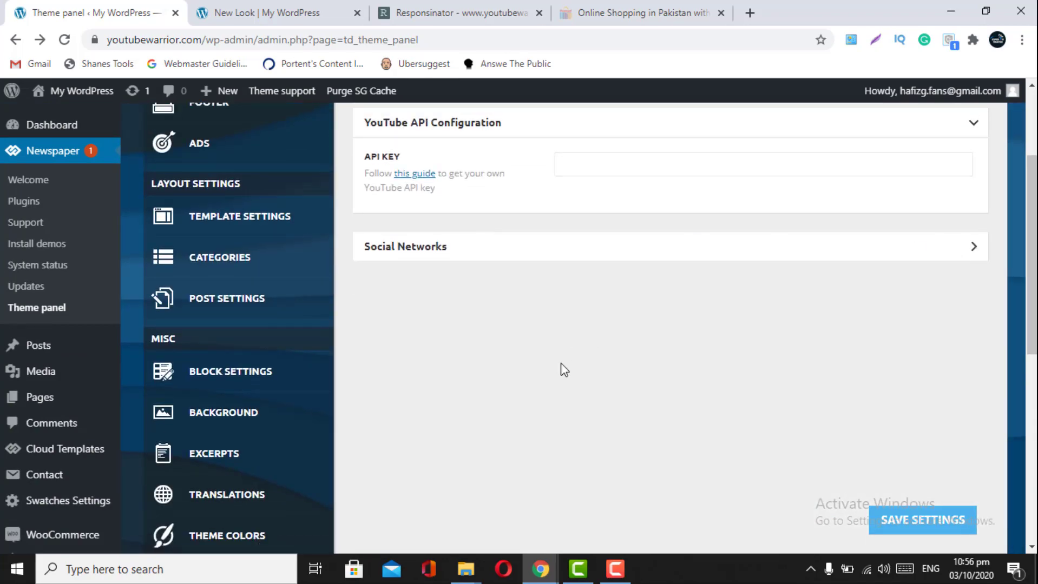
- Open the CPT & Taxonomy settings in the theme panel
{"action": "scroll", "coordinate": [561, 365], "scroll_direction": "down", "scroll_amount": 4}
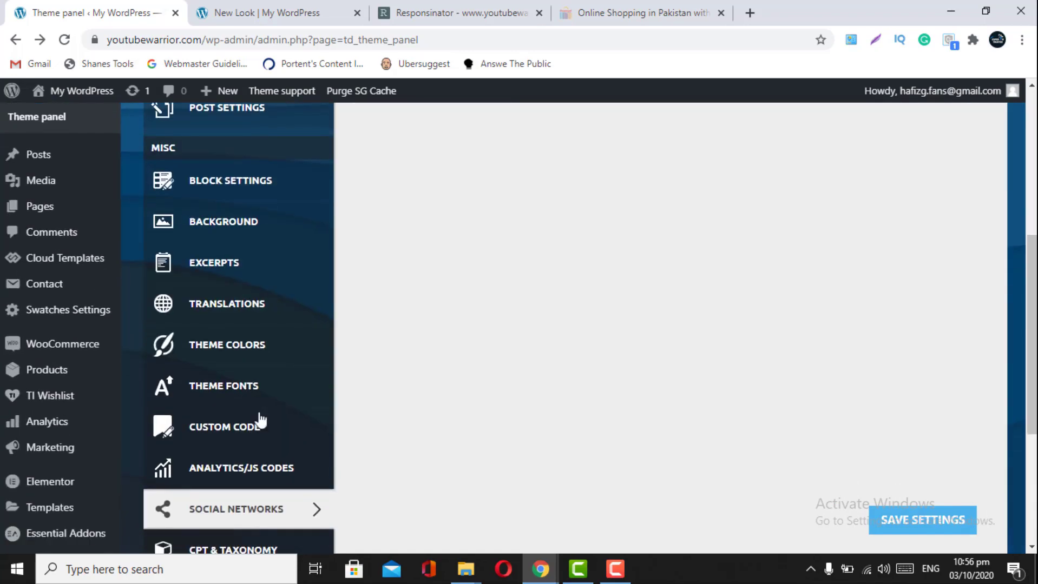
{"action": "scroll", "coordinate": [202, 443], "scroll_direction": "down", "scroll_amount": 2}
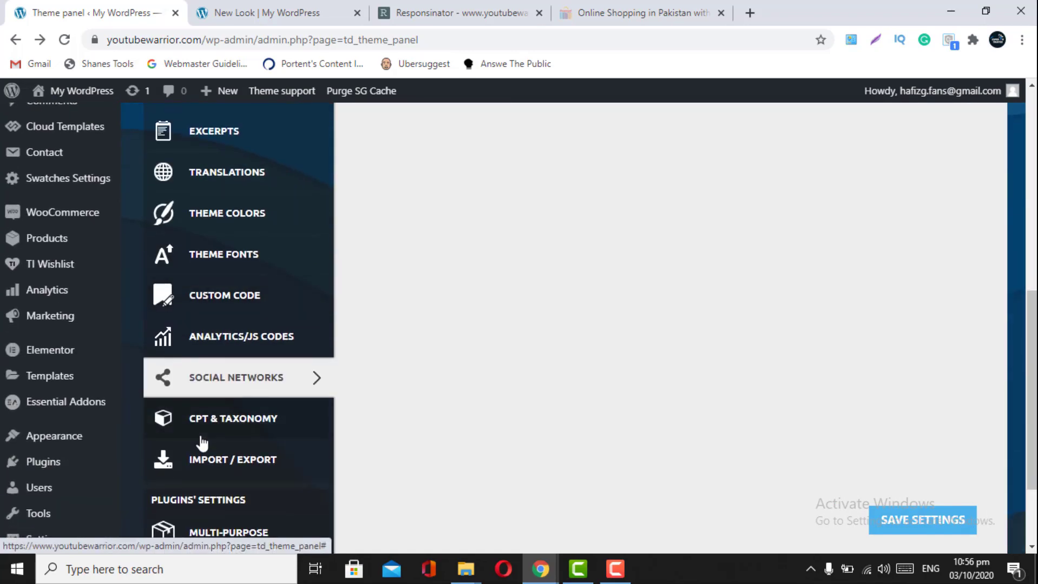
{"action": "left_click", "coordinate": [228, 429]}
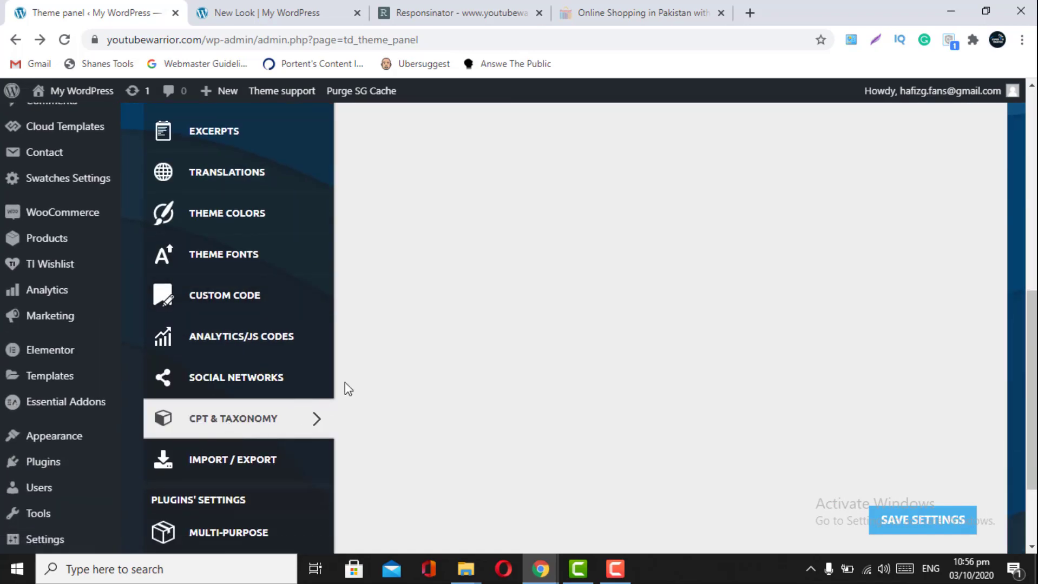
- Try Import / Export, dismiss the leave-panel prompt, and scroll back through the Header settings
{"action": "left_click", "coordinate": [259, 466]}
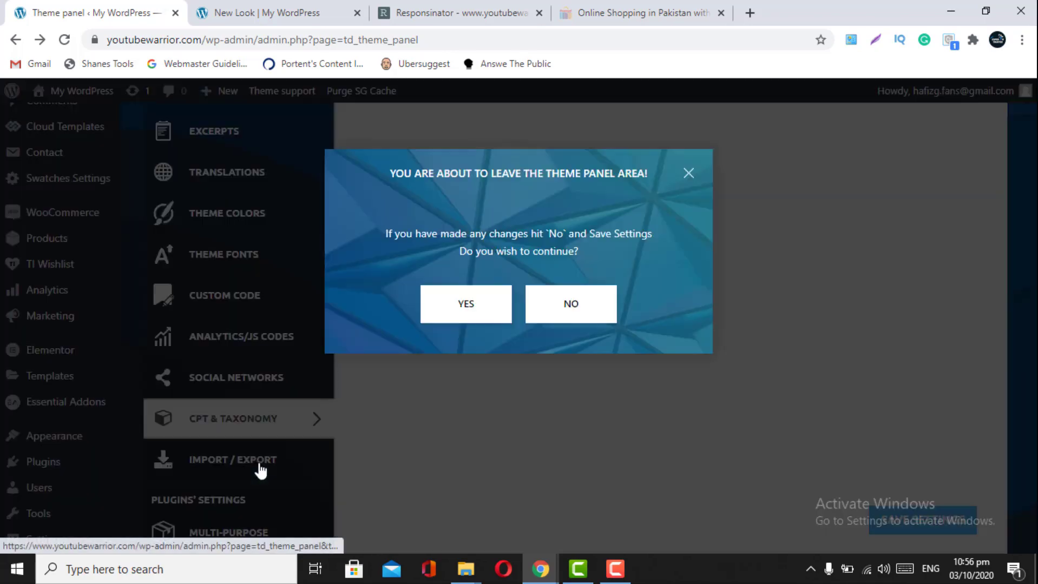
{"action": "left_click", "coordinate": [683, 174]}
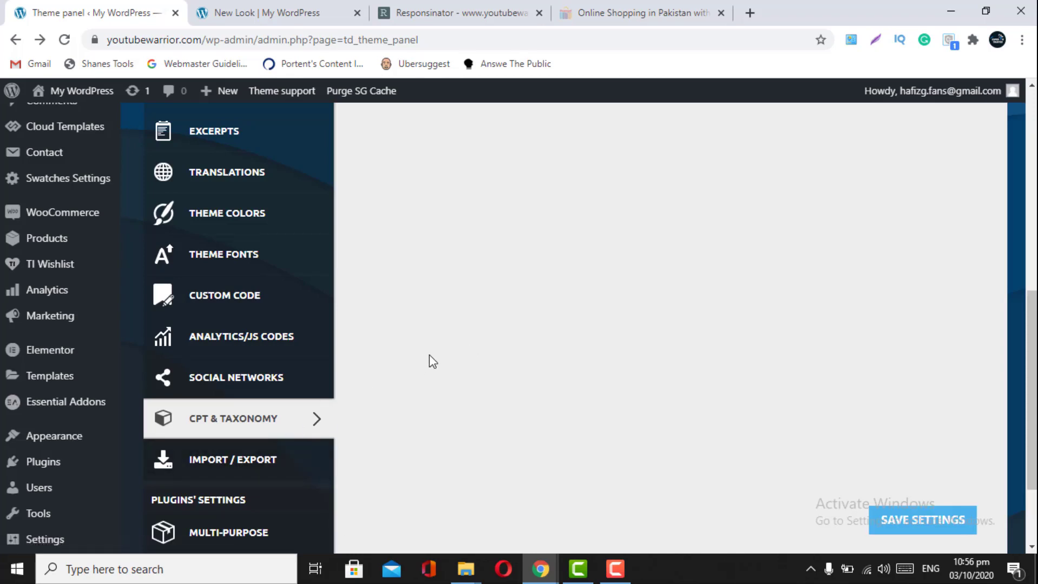
{"action": "scroll", "coordinate": [433, 361], "scroll_direction": "up", "scroll_amount": 4}
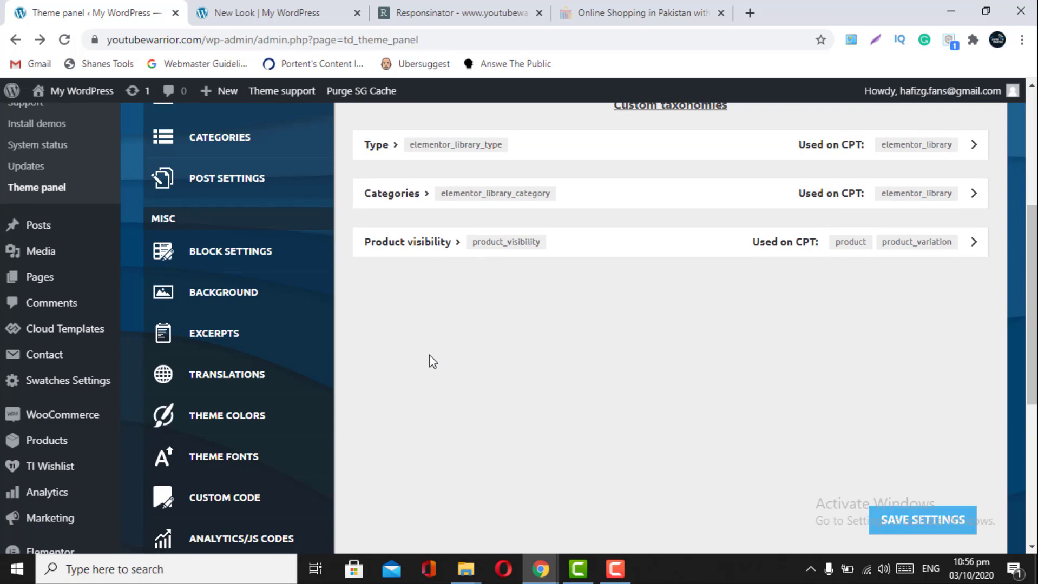
{"action": "scroll", "coordinate": [208, 480], "scroll_direction": "down", "scroll_amount": 6}
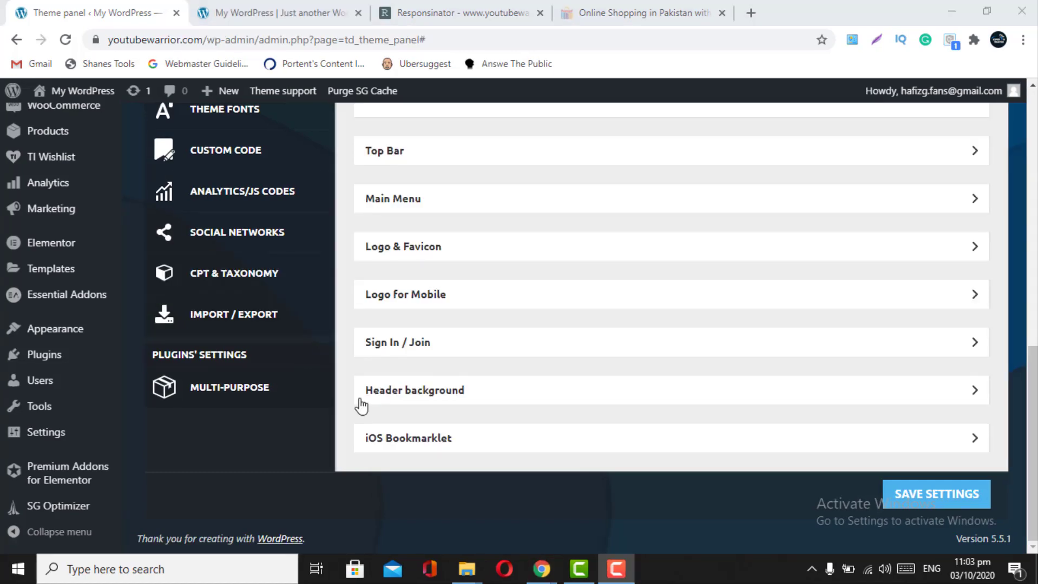
{"action": "scroll", "coordinate": [362, 406], "scroll_direction": "up", "scroll_amount": 8}
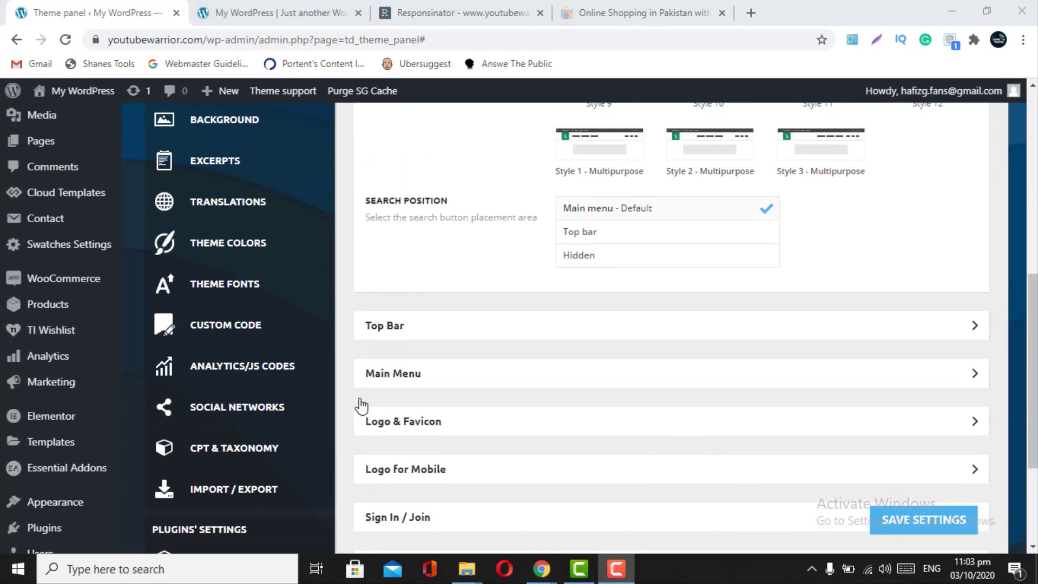
{"action": "scroll", "coordinate": [359, 405], "scroll_direction": "up", "scroll_amount": 3}
{"action": "scroll", "coordinate": [359, 405], "scroll_direction": "down", "scroll_amount": 11}
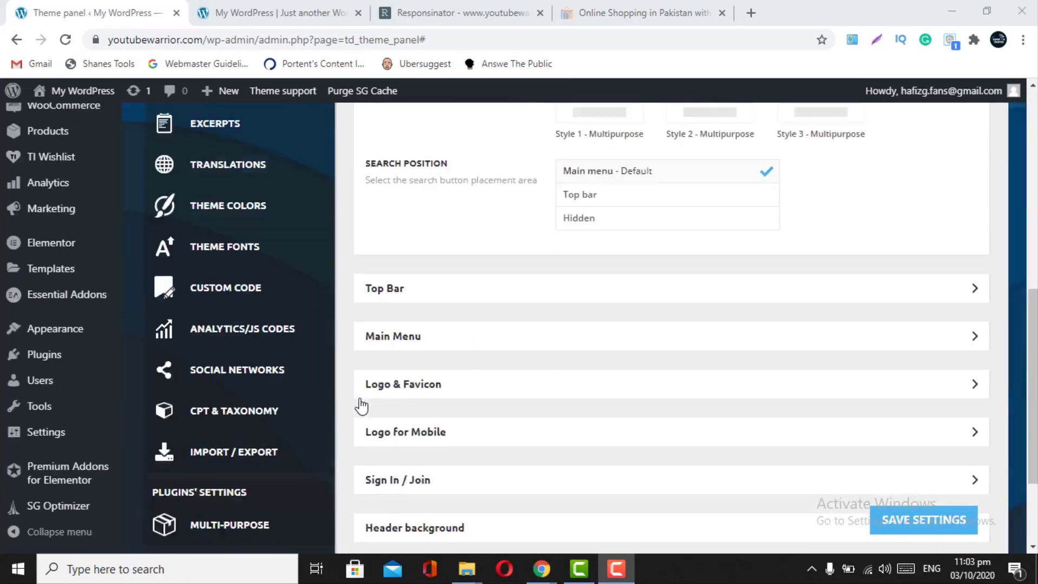
- Set Reading Settings so the homepage shows Your latest posts, and save the changes
{"action": "mouse_move", "coordinate": [22, 436]}
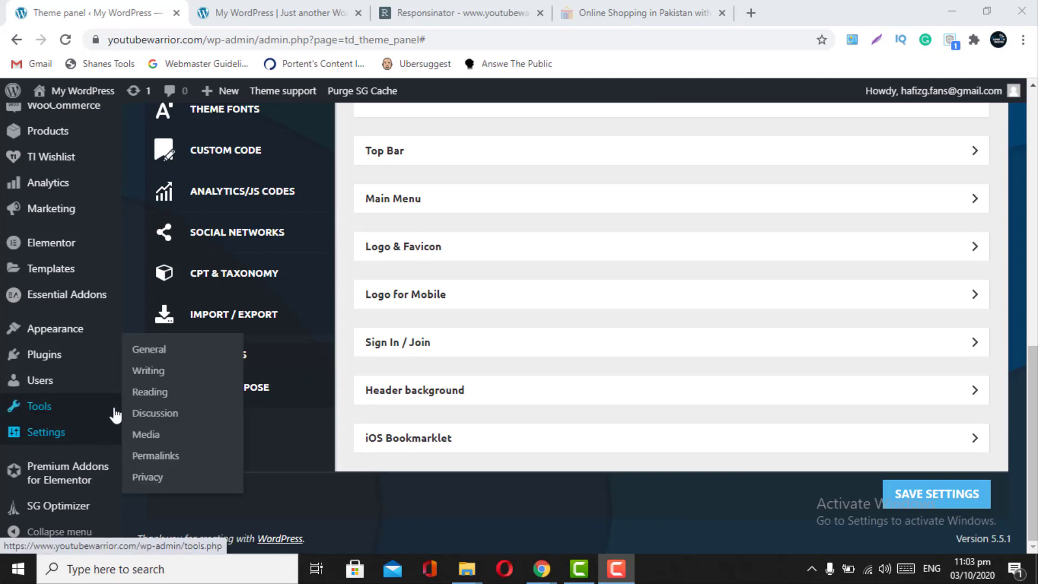
{"action": "left_click", "coordinate": [144, 397]}
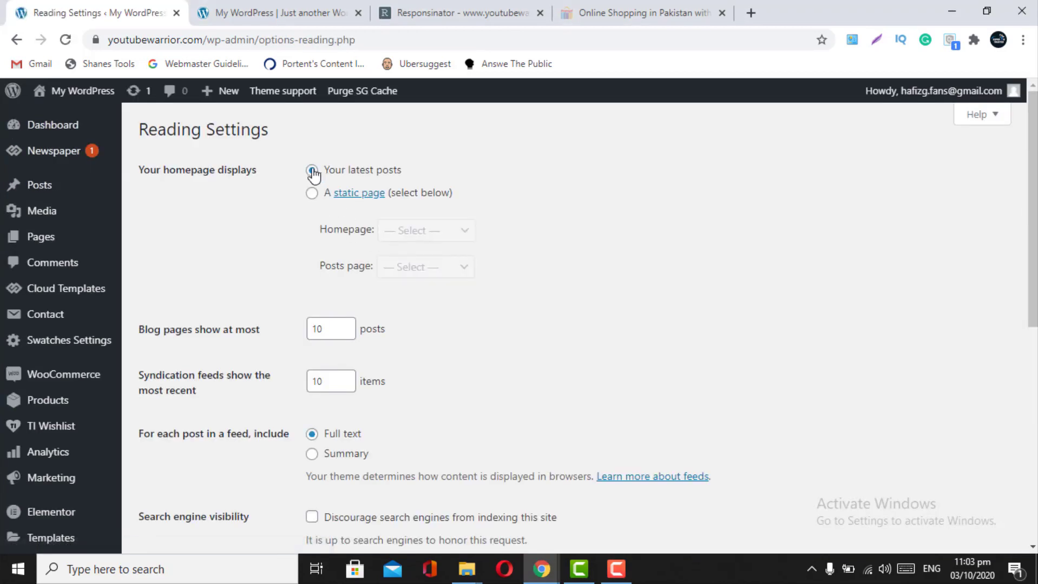
{"action": "left_click", "coordinate": [312, 172]}
{"action": "scroll", "coordinate": [258, 354], "scroll_direction": "down", "scroll_amount": 7}
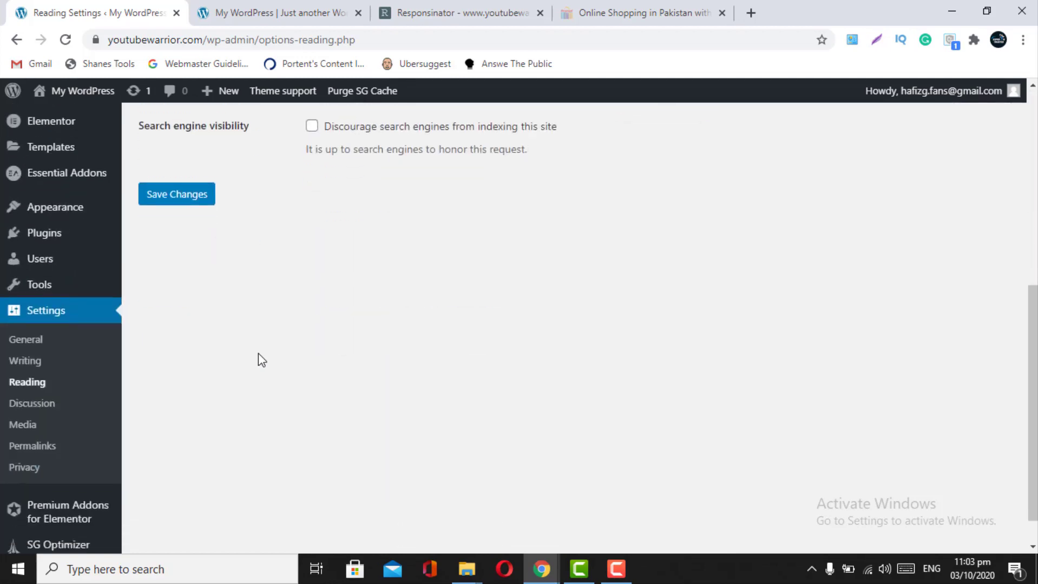
{"action": "left_click", "coordinate": [169, 178]}
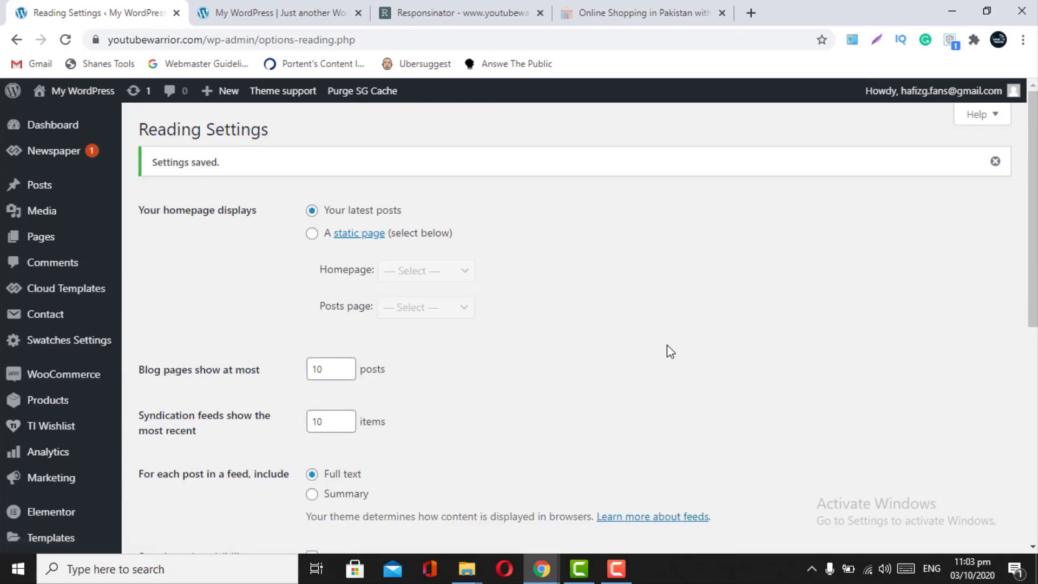
- Load youtubewarrior.com in a new private browsing window
{"action": "key", "text": "ctrl+shift+n"}
{"action": "type", "text": "you"}
{"action": "key", "text": "Return"}
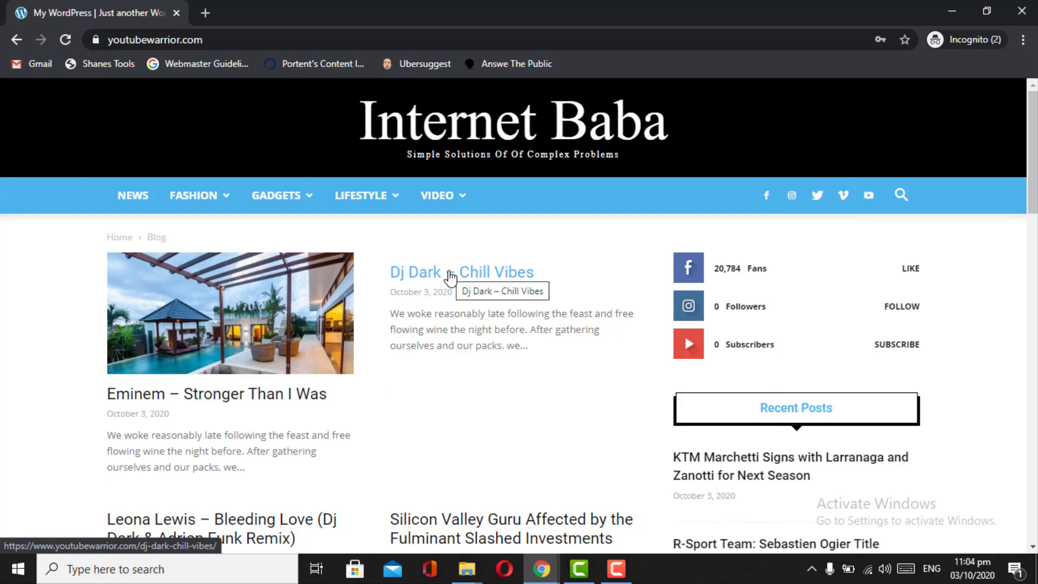
{"action": "scroll", "coordinate": [450, 277], "scroll_direction": "down", "scroll_amount": 2}
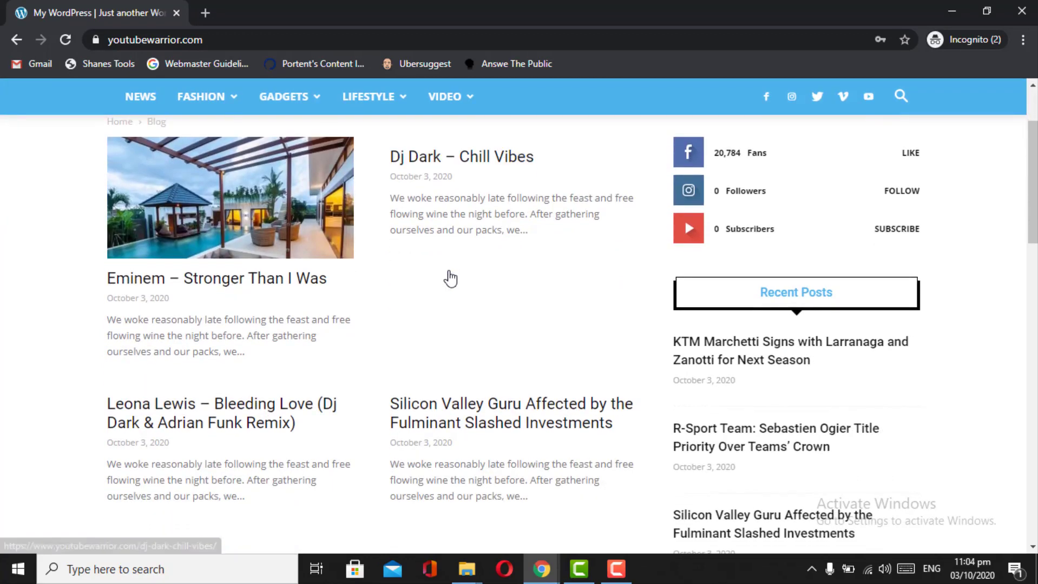
{"action": "scroll", "coordinate": [450, 277], "scroll_direction": "down", "scroll_amount": 3}
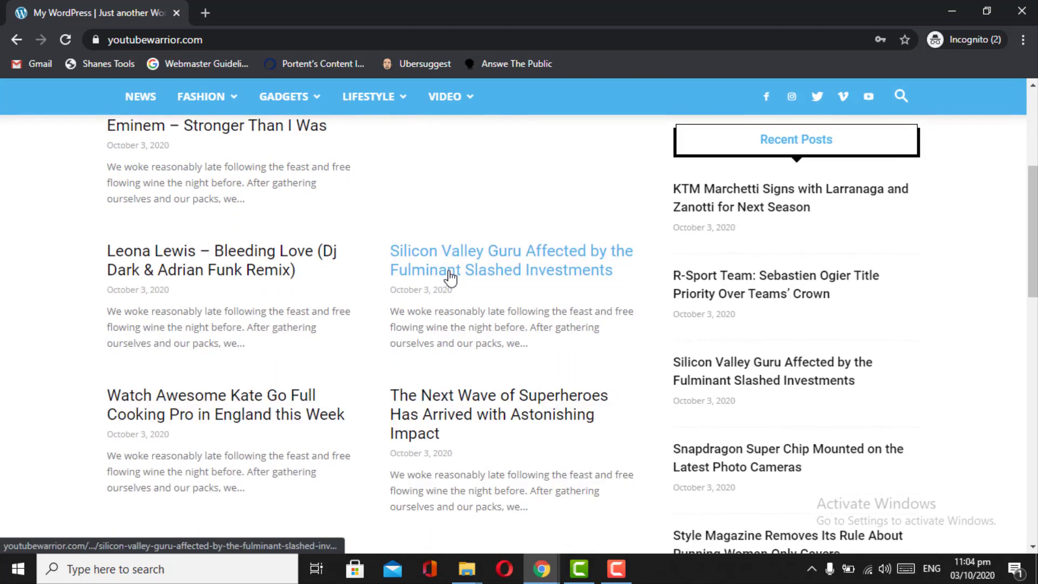
{"action": "scroll", "coordinate": [449, 278], "scroll_direction": "down", "scroll_amount": 3}
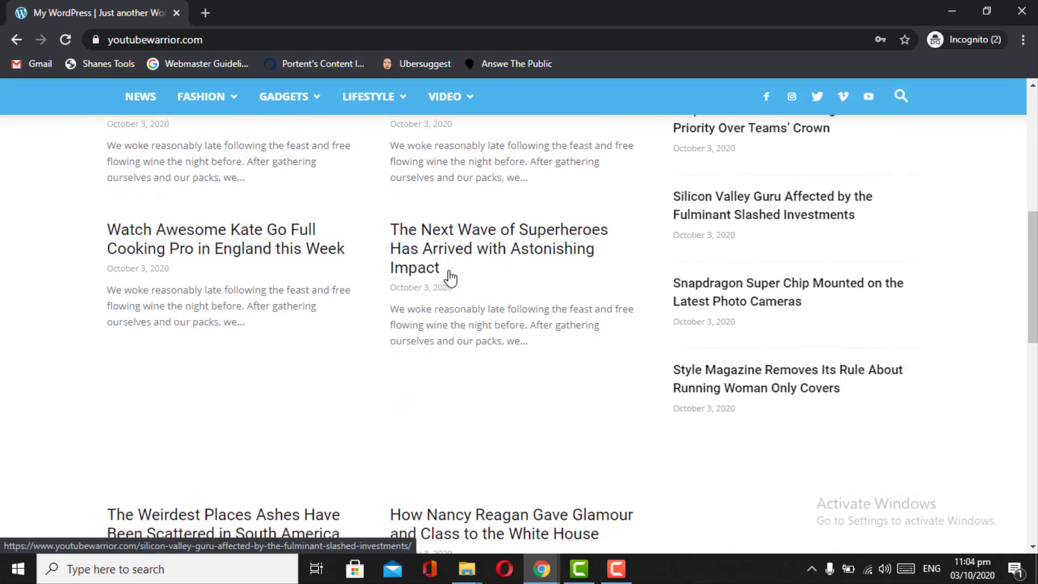
{"action": "scroll", "coordinate": [450, 278], "scroll_direction": "down", "scroll_amount": 3}
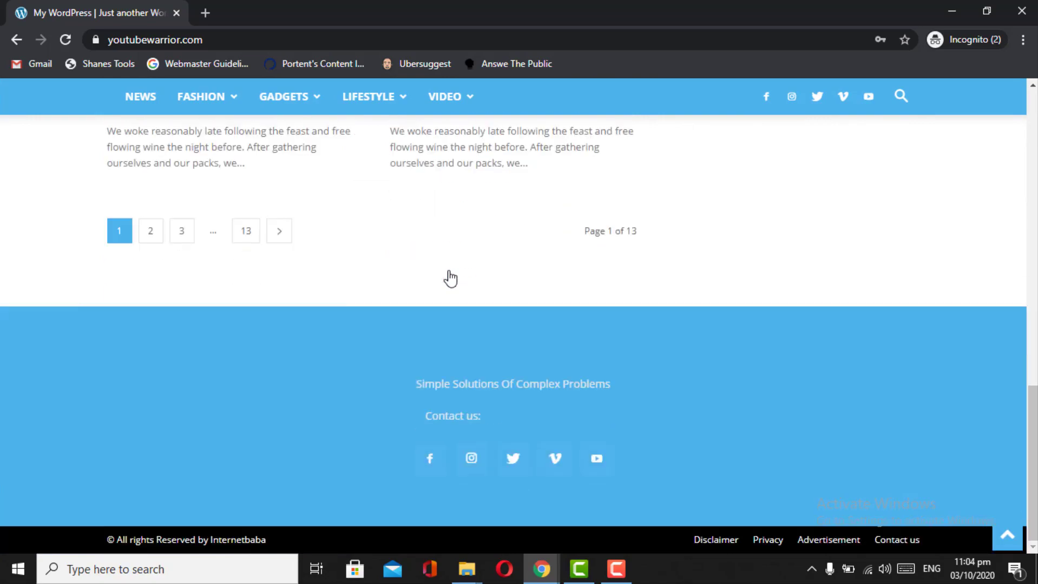
{"action": "scroll", "coordinate": [449, 278], "scroll_direction": "up", "scroll_amount": 8}
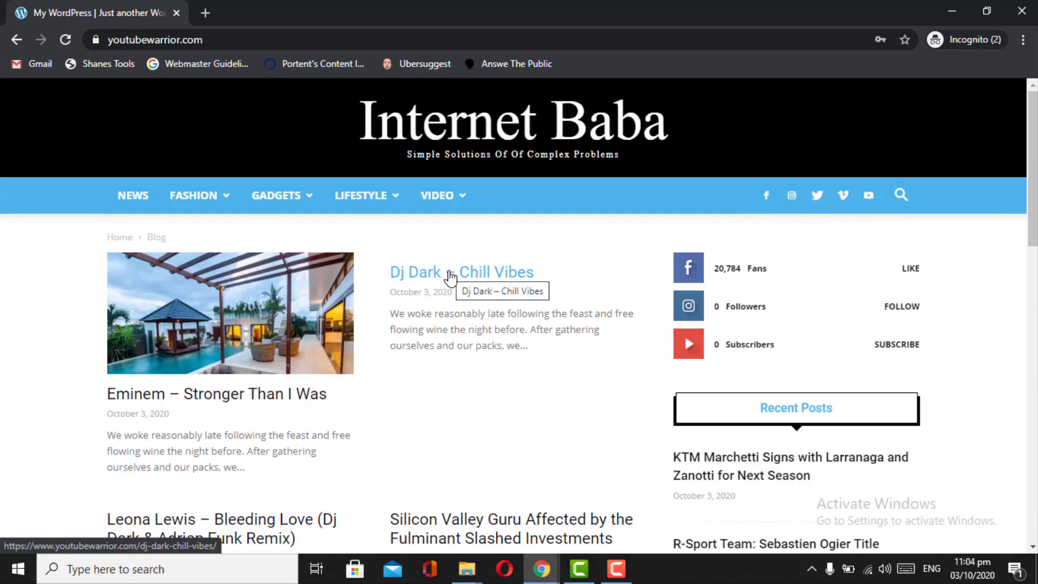
{"action": "scroll", "coordinate": [450, 278], "scroll_direction": "down", "scroll_amount": 8}
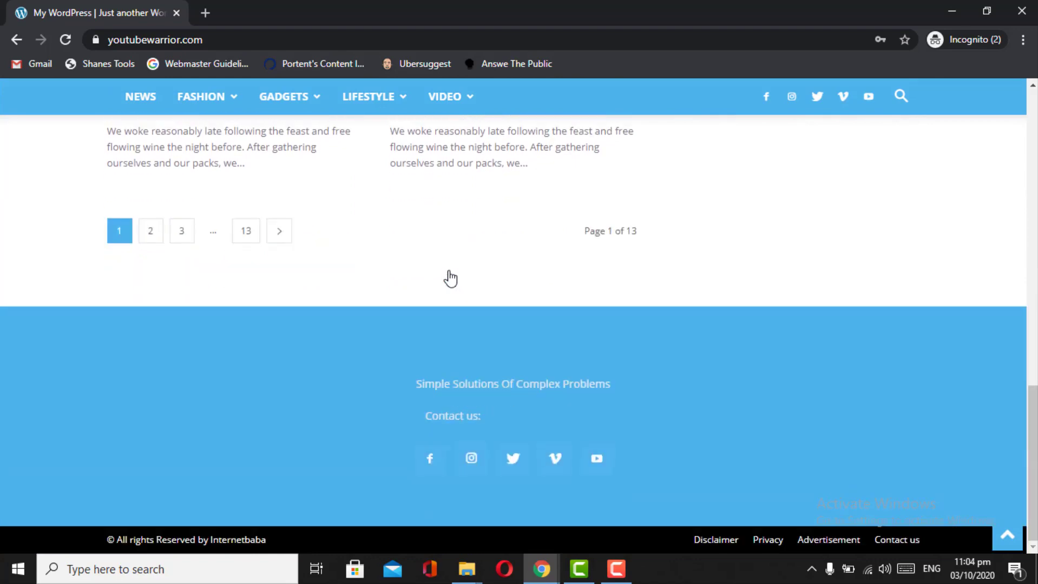
{"action": "scroll", "coordinate": [450, 277], "scroll_direction": "up", "scroll_amount": 8}
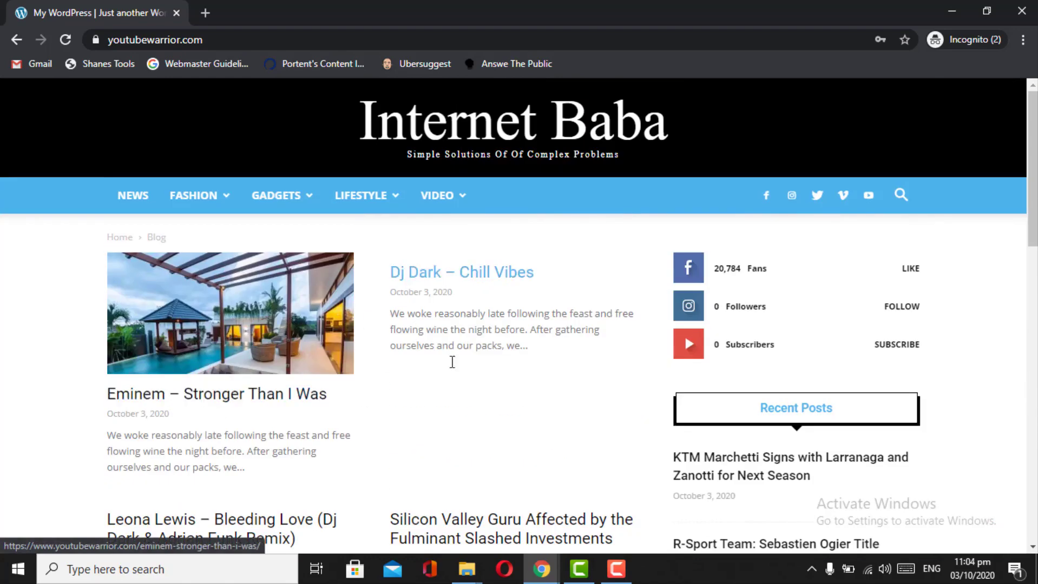
{"action": "scroll", "coordinate": [489, 394], "scroll_direction": "down", "scroll_amount": 2}
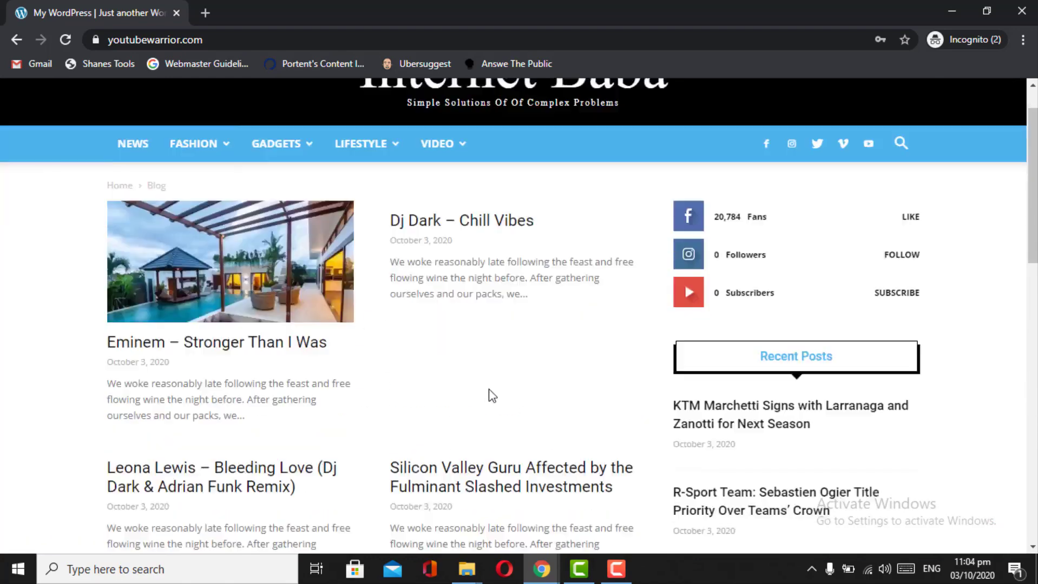
{"action": "scroll", "coordinate": [490, 395], "scroll_direction": "down", "scroll_amount": 10}
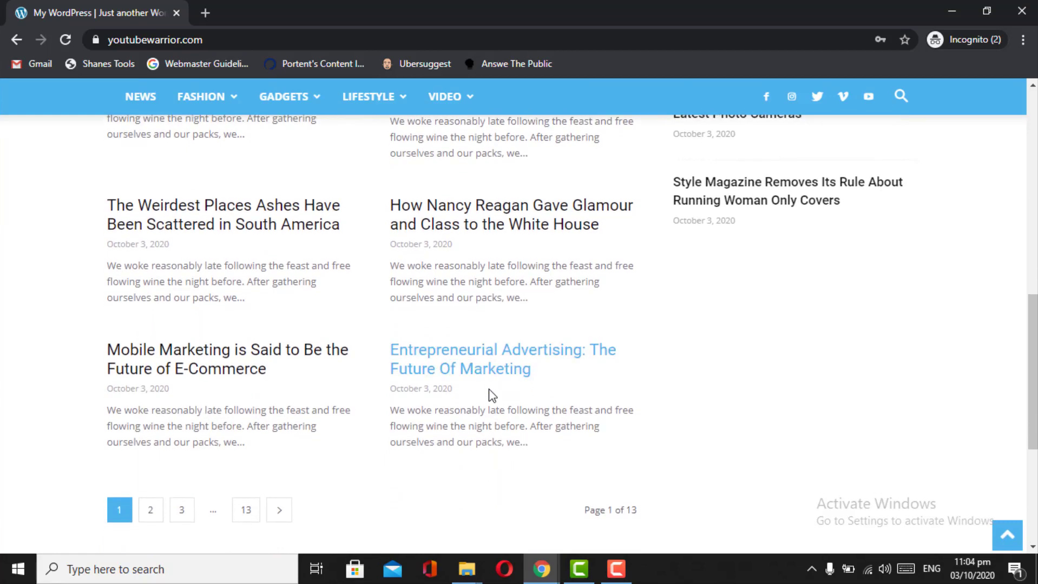
{"action": "scroll", "coordinate": [491, 395], "scroll_direction": "up", "scroll_amount": 12}
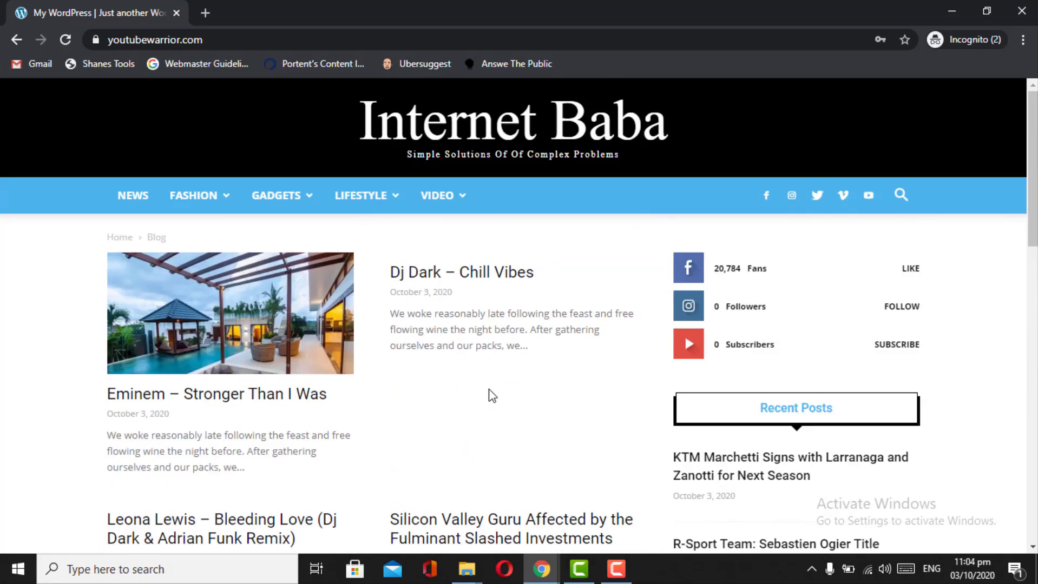
{"action": "scroll", "coordinate": [491, 395], "scroll_direction": "down", "scroll_amount": 3}
{"action": "scroll", "coordinate": [491, 395], "scroll_direction": "up", "scroll_amount": 3}
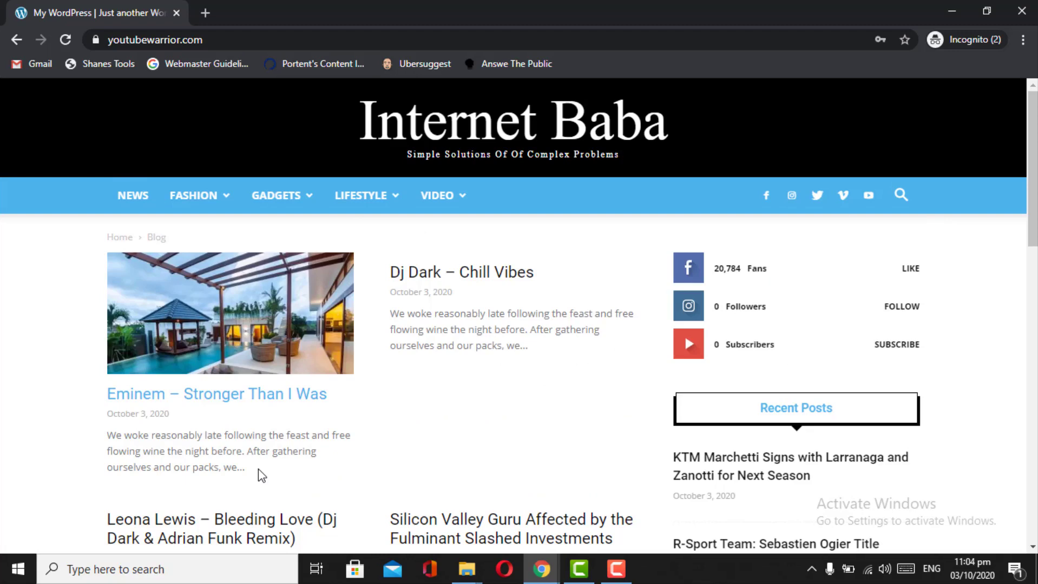
{"action": "scroll", "coordinate": [258, 470], "scroll_direction": "down", "scroll_amount": 5}
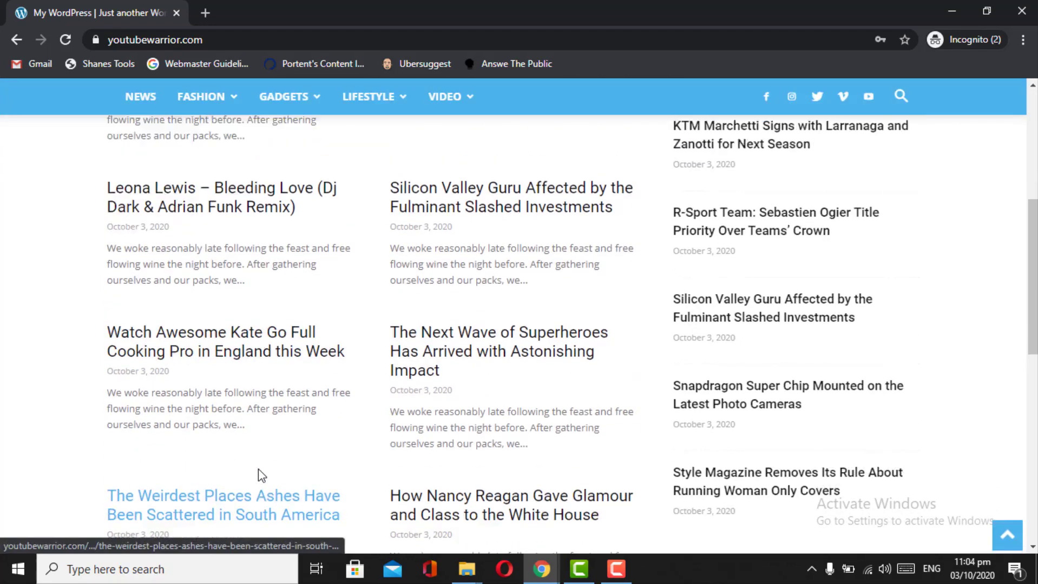
{"action": "scroll", "coordinate": [258, 470], "scroll_direction": "up", "scroll_amount": 5}
{"action": "mouse_move", "coordinate": [361, 195]}
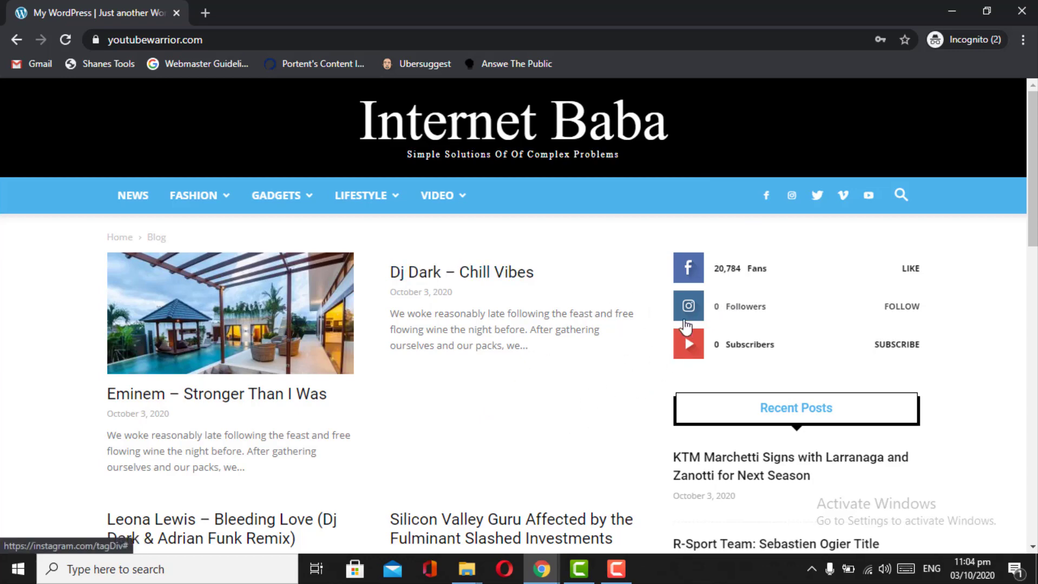
{"action": "scroll", "coordinate": [656, 401], "scroll_direction": "down", "scroll_amount": 10}
{"action": "scroll", "coordinate": [656, 403], "scroll_direction": "down", "scroll_amount": 3}
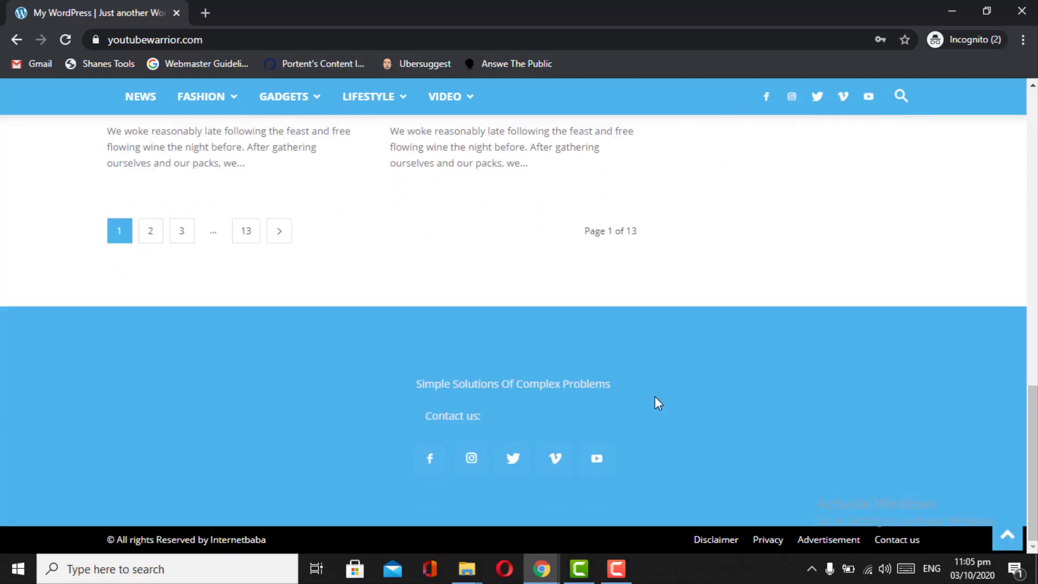
{"action": "scroll", "coordinate": [655, 403], "scroll_direction": "up", "scroll_amount": 15}
{"action": "mouse_move", "coordinate": [198, 208]}
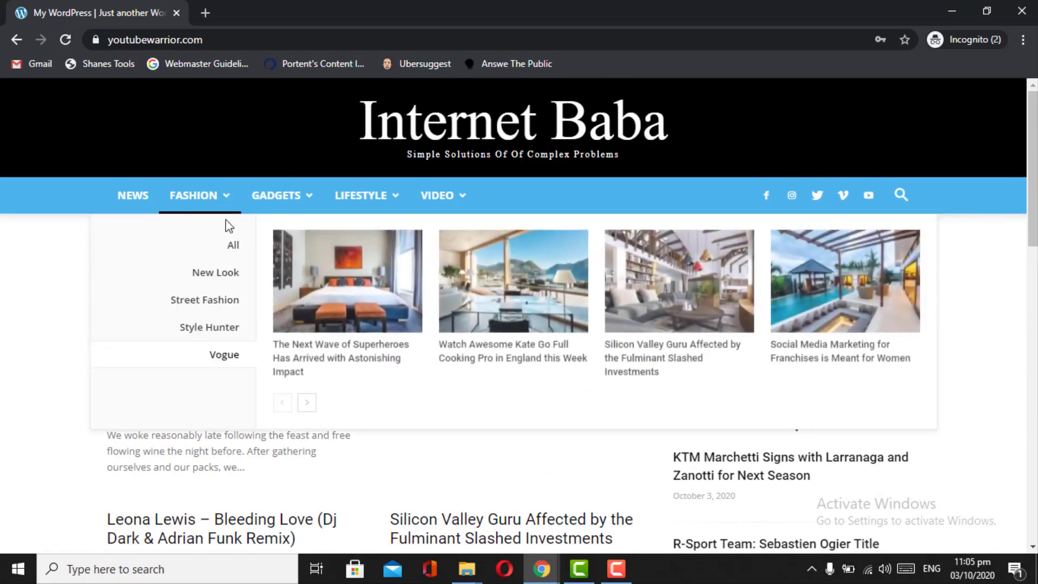
- Open FASHION > New Look and scroll its post list down to the footer and back
{"action": "left_click", "coordinate": [212, 282]}
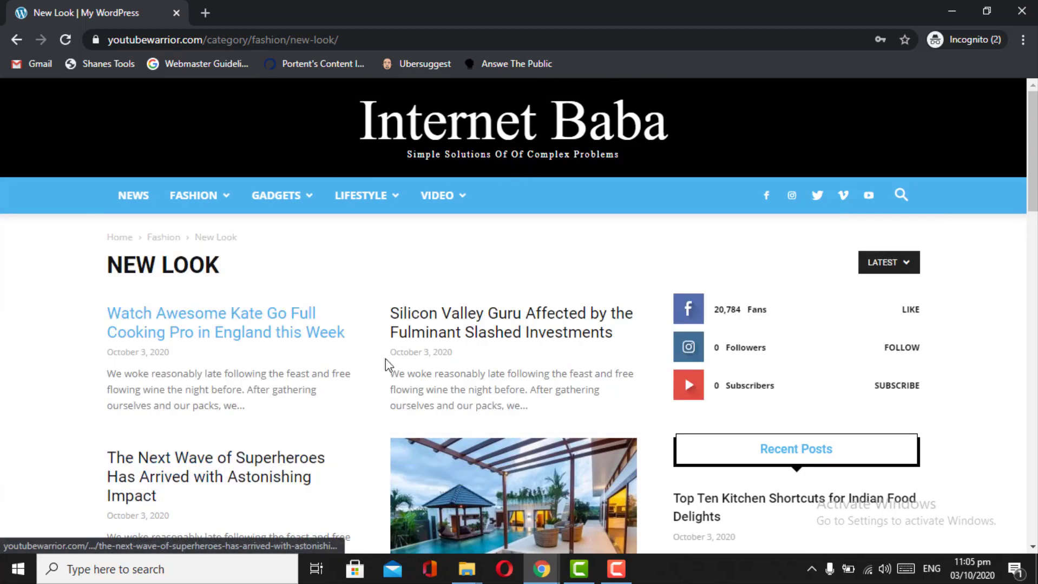
{"action": "scroll", "coordinate": [390, 364], "scroll_direction": "down", "scroll_amount": 8}
{"action": "scroll", "coordinate": [394, 370], "scroll_direction": "down", "scroll_amount": 10}
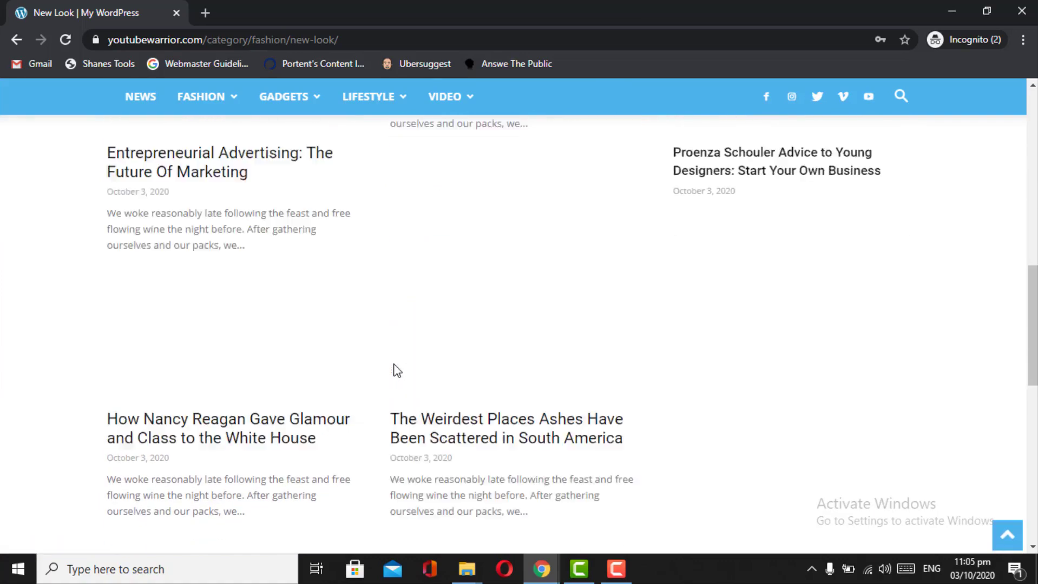
{"action": "scroll", "coordinate": [394, 370], "scroll_direction": "up", "scroll_amount": 20}
{"action": "scroll", "coordinate": [396, 370], "scroll_direction": "down", "scroll_amount": 20}
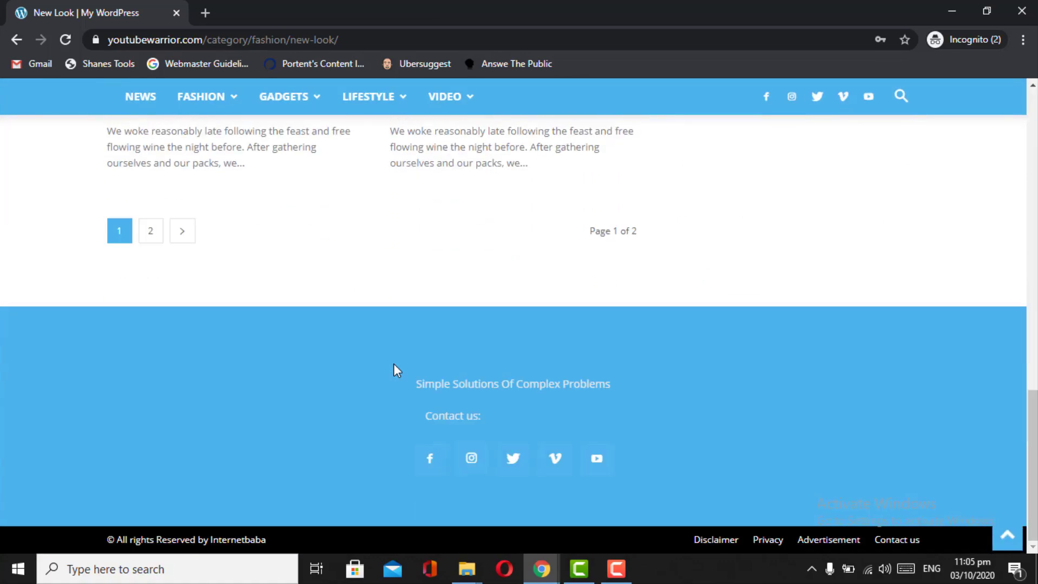
{"action": "scroll", "coordinate": [394, 364], "scroll_direction": "up", "scroll_amount": 20}
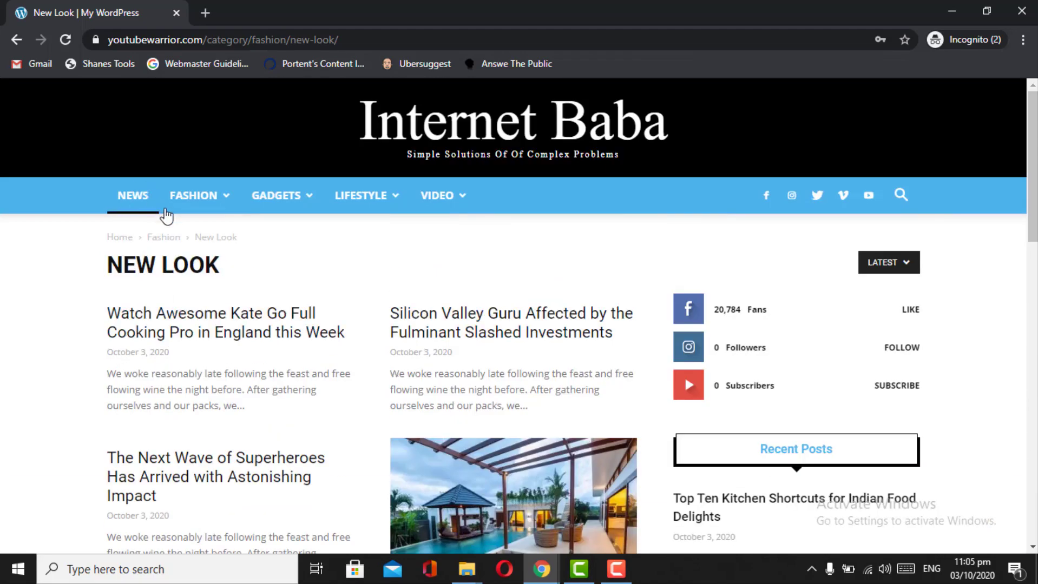
{"action": "mouse_move", "coordinate": [164, 211]}
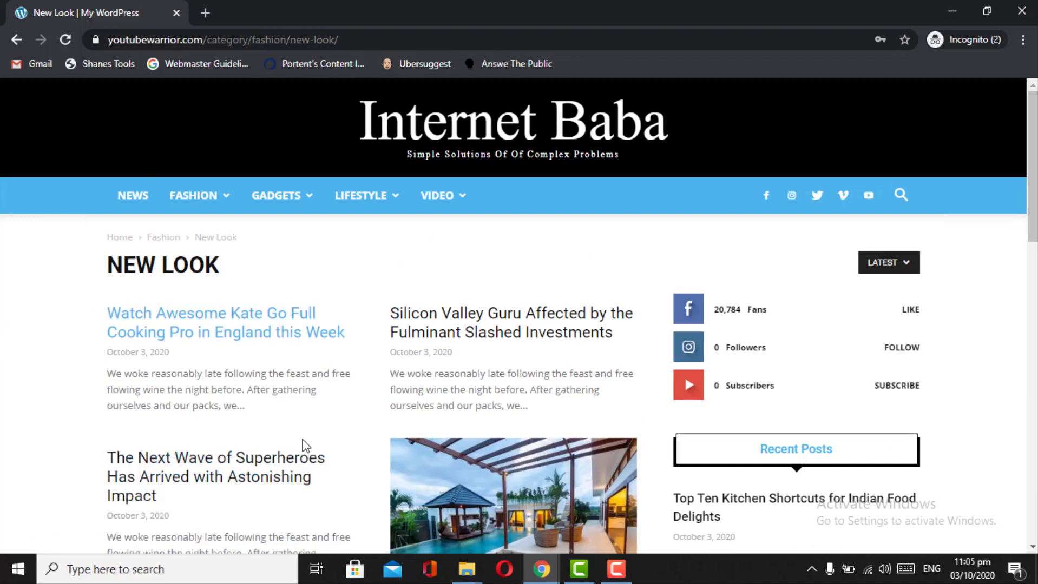
{"action": "scroll", "coordinate": [396, 433], "scroll_direction": "down", "scroll_amount": 15}
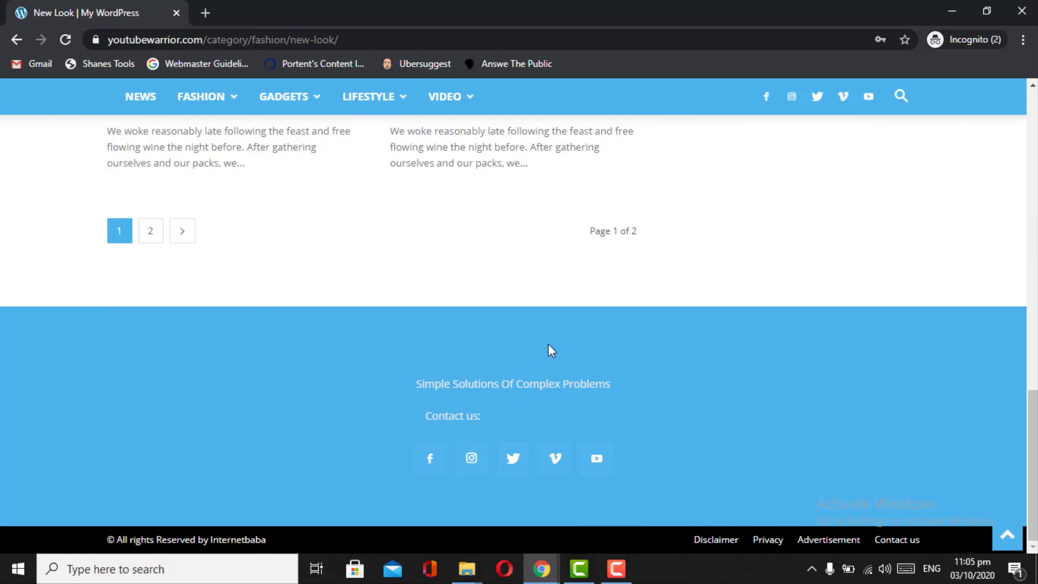
{"action": "scroll", "coordinate": [549, 344], "scroll_direction": "up", "scroll_amount": 15}
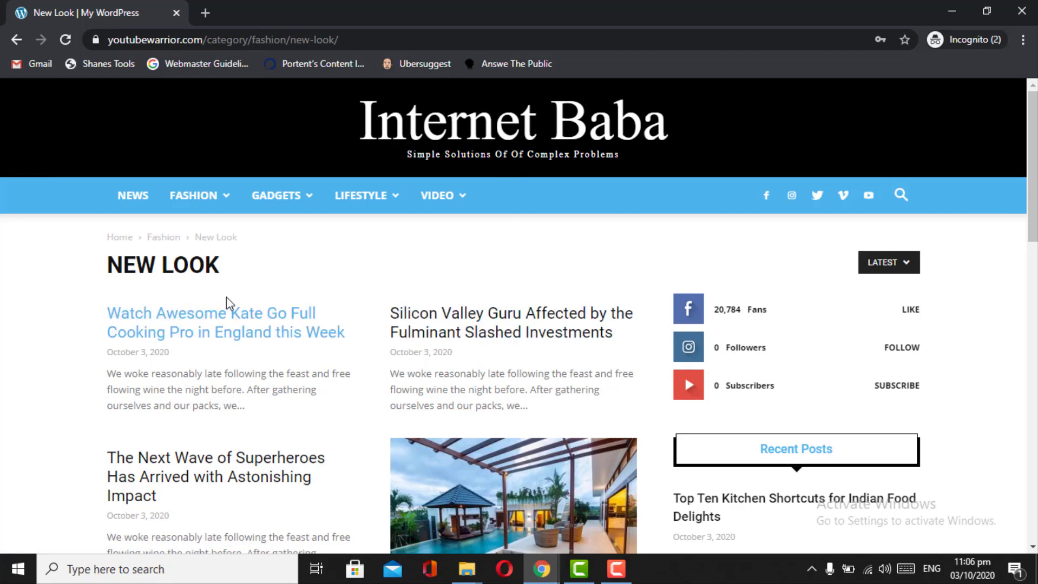
{"action": "scroll", "coordinate": [227, 302], "scroll_direction": "down", "scroll_amount": 10}
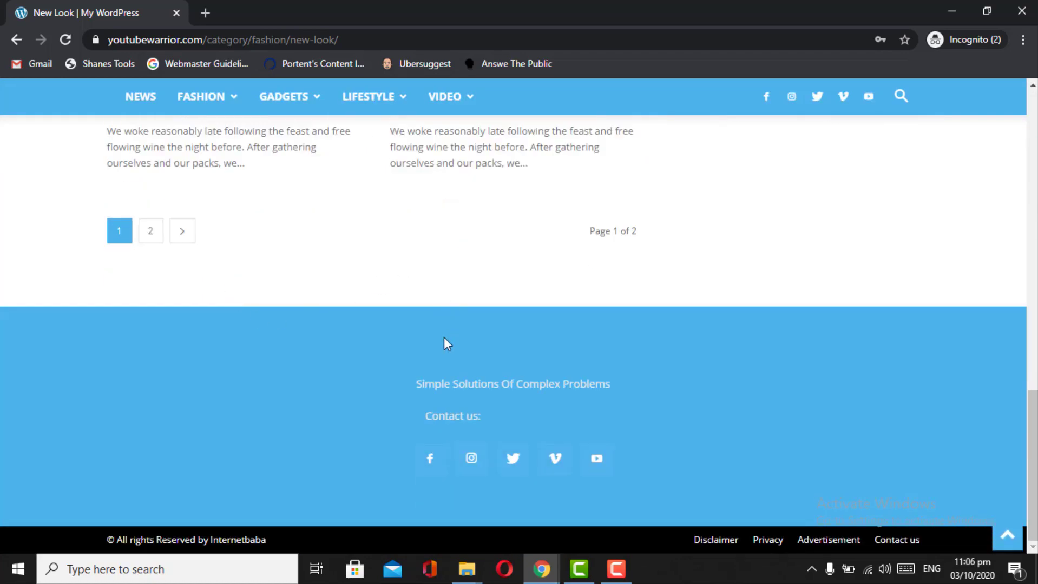
{"action": "scroll", "coordinate": [444, 338], "scroll_direction": "up", "scroll_amount": 15}
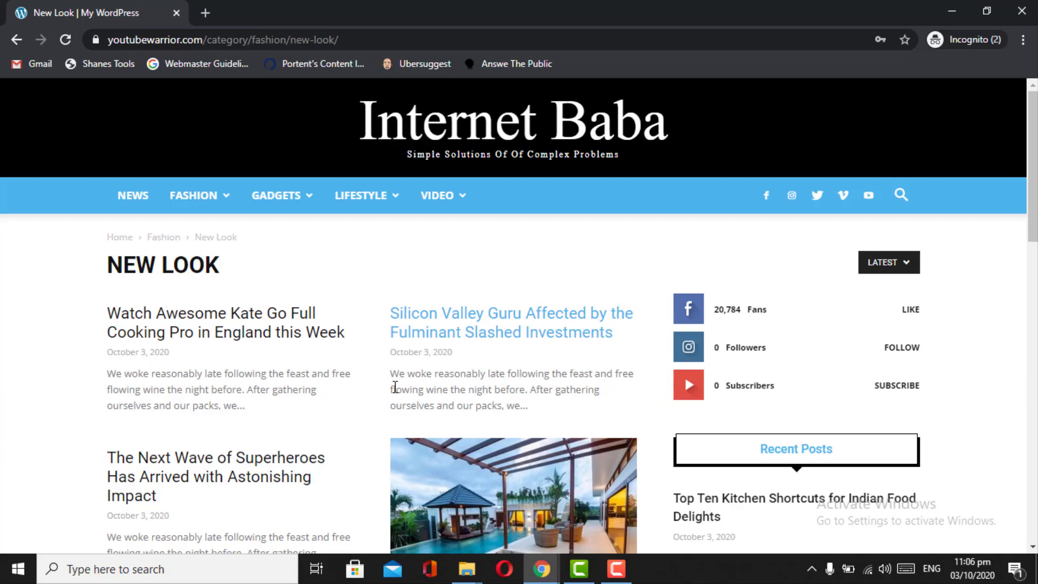
{"action": "scroll", "coordinate": [358, 347], "scroll_direction": "down", "scroll_amount": 1}
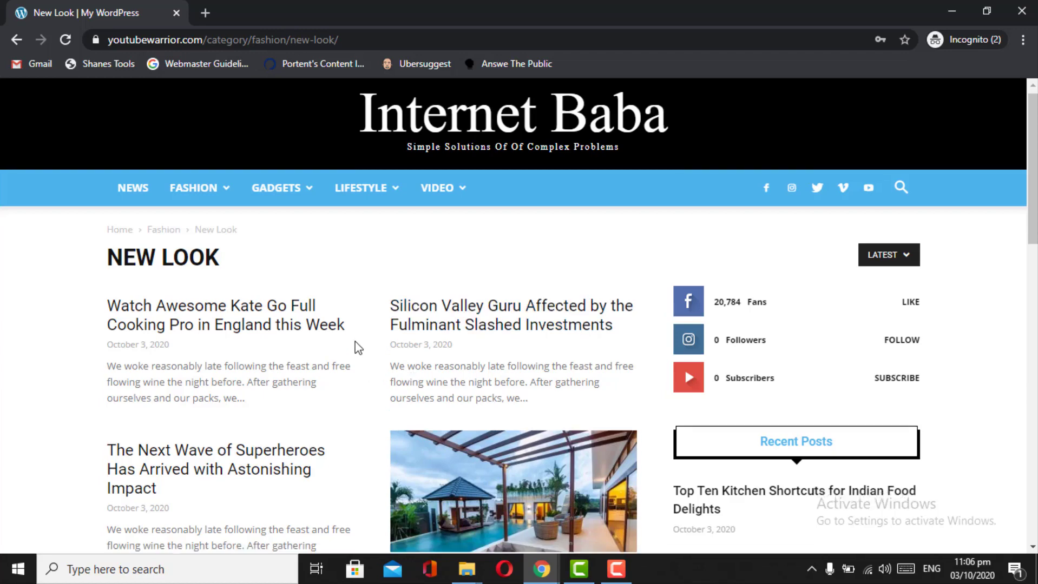
{"action": "scroll", "coordinate": [357, 348], "scroll_direction": "down", "scroll_amount": 2}
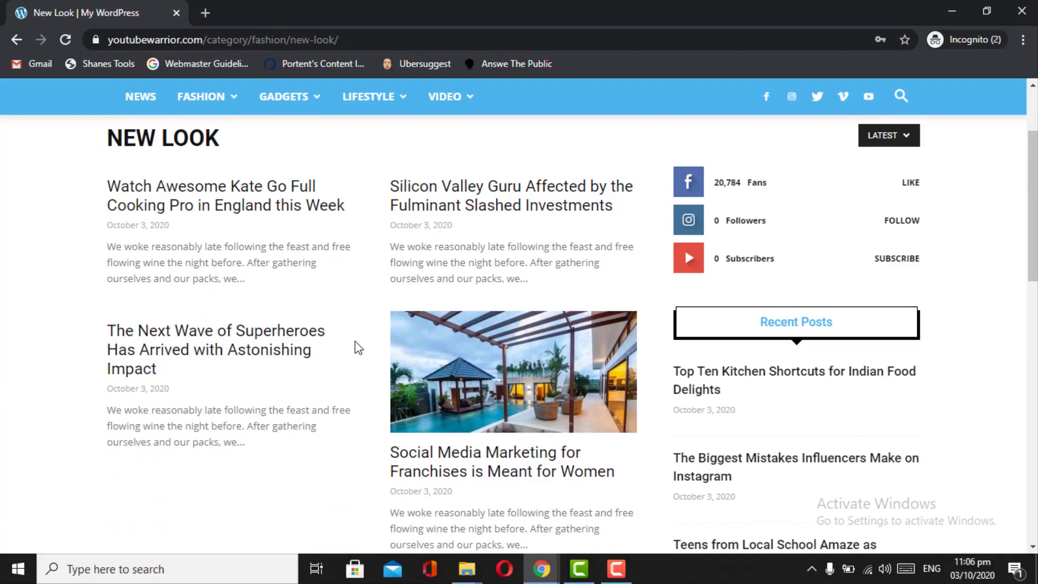